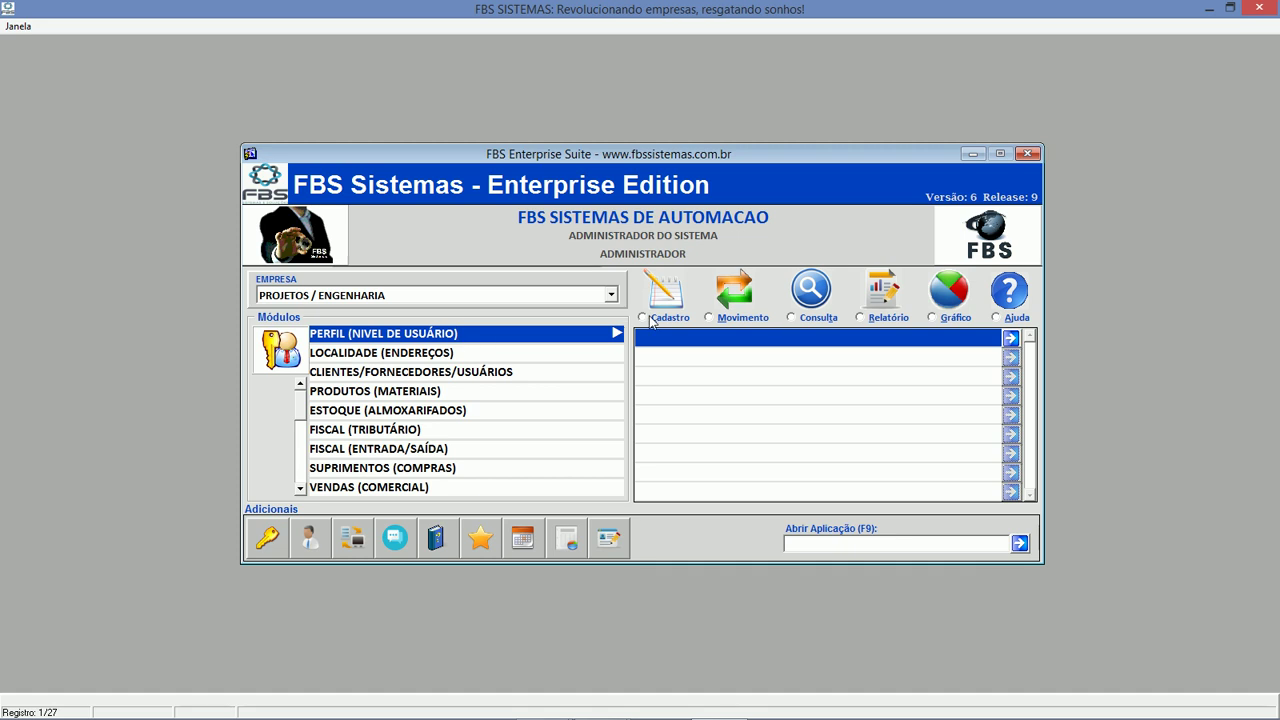
# Switch the Perfil module to its Cadastro list and move down to CADASTRO DE USUÁRIOS.
pyautogui.click(713, 318)
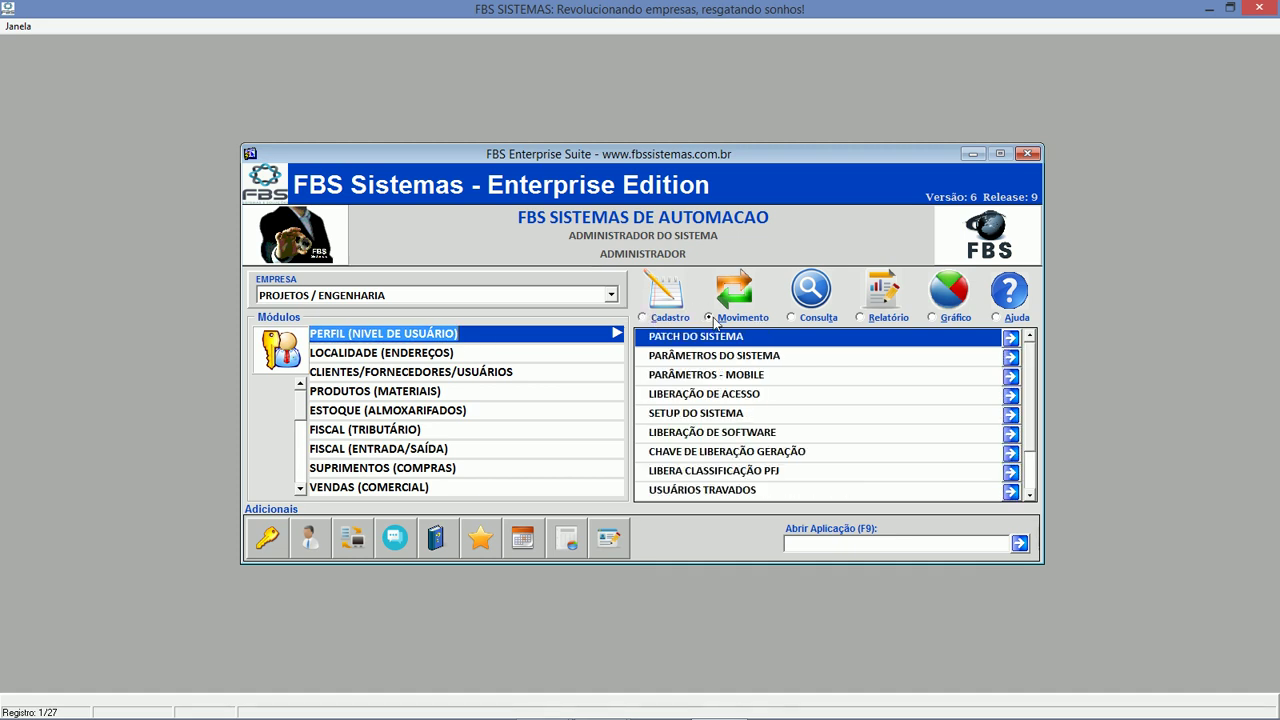
pyautogui.click(805, 318)
pyautogui.click(670, 320)
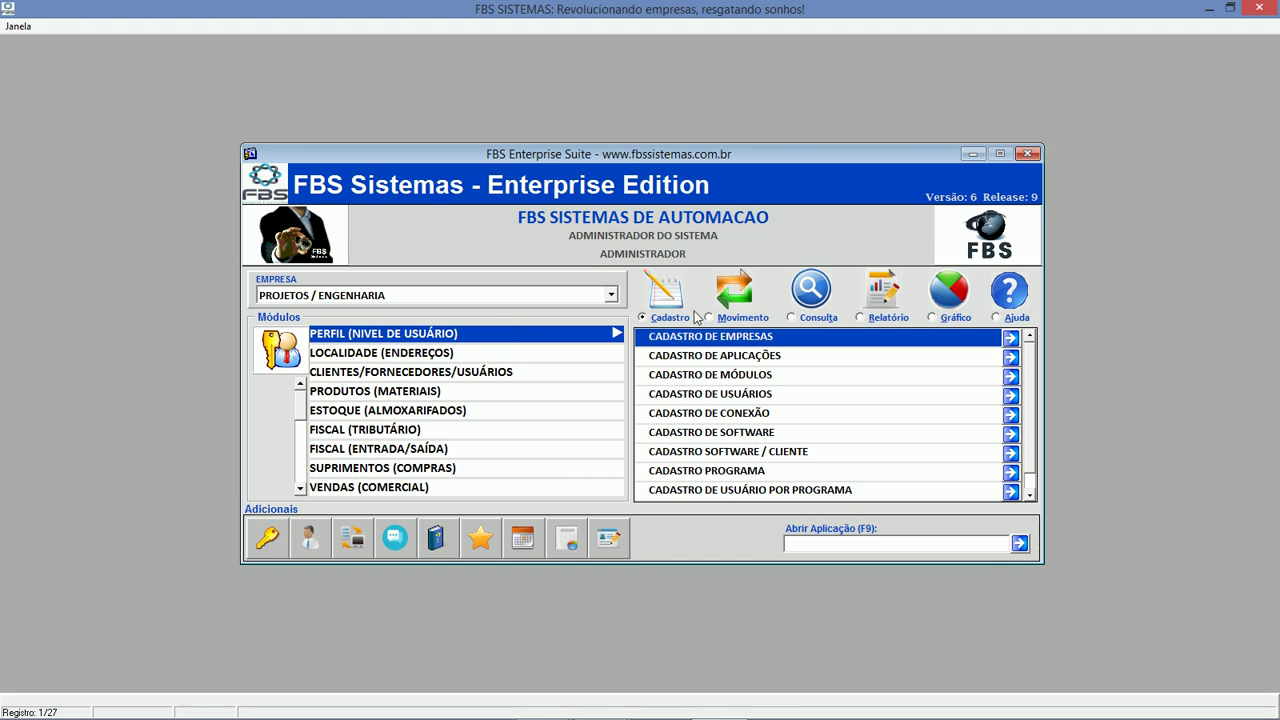
pyautogui.click(735, 356)
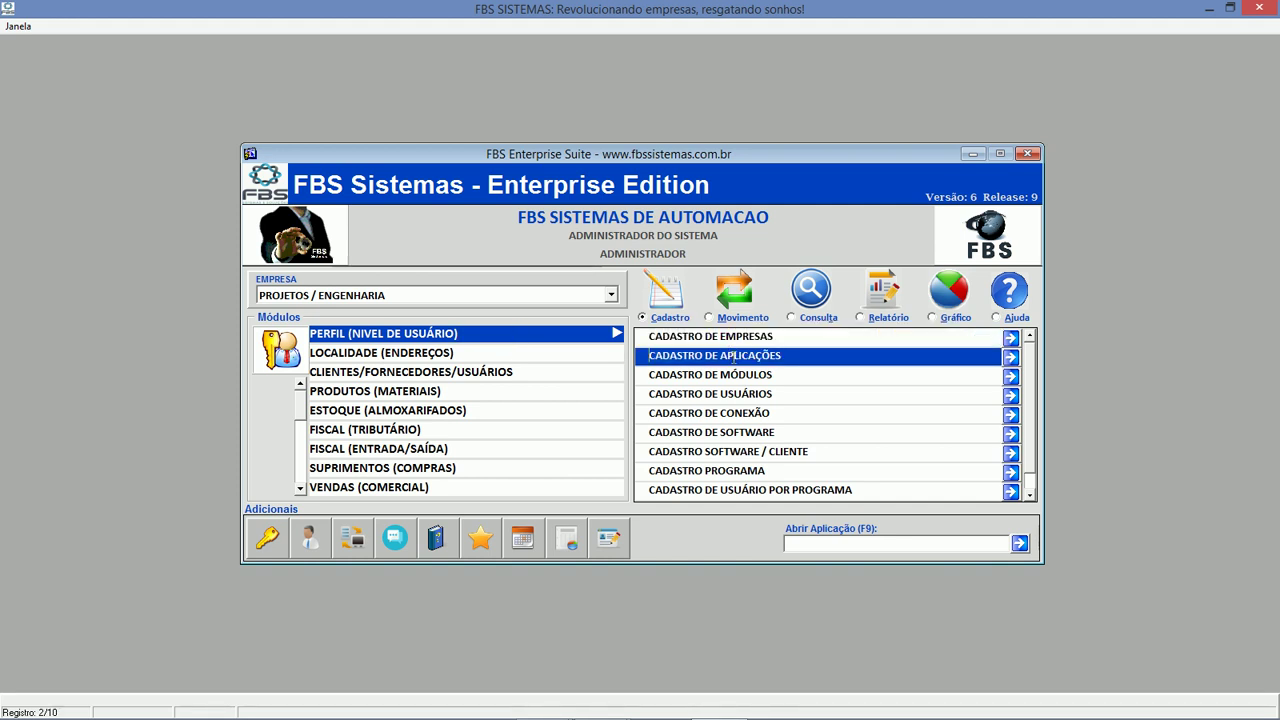
pyautogui.click(737, 375)
pyautogui.click(739, 394)
pyautogui.doubleClick(739, 394)
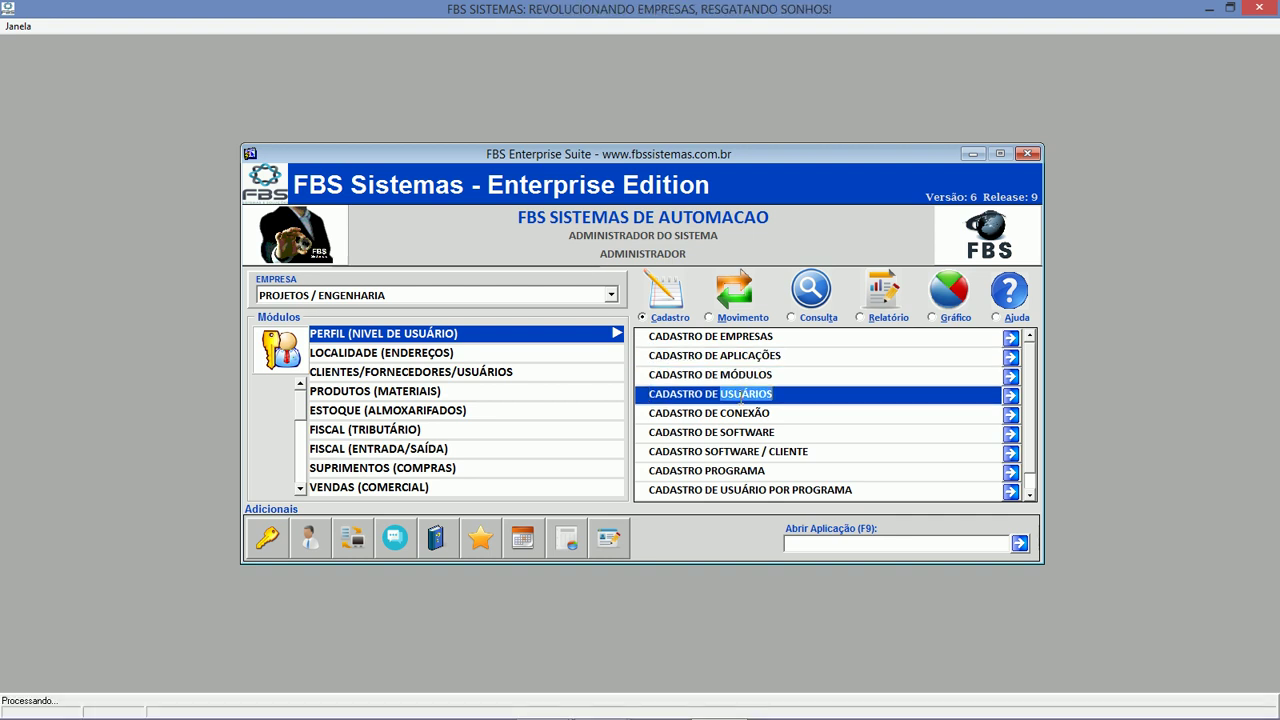
pyautogui.click(545, 248)
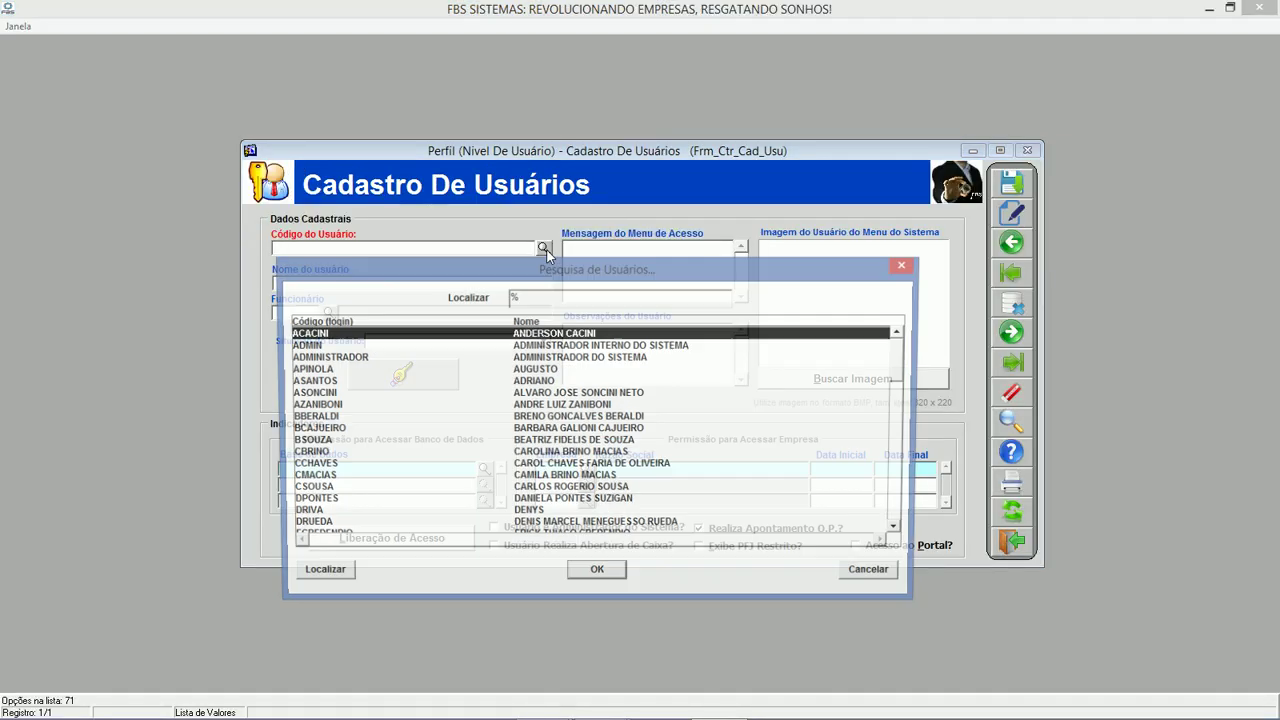
pyautogui.press('Return')
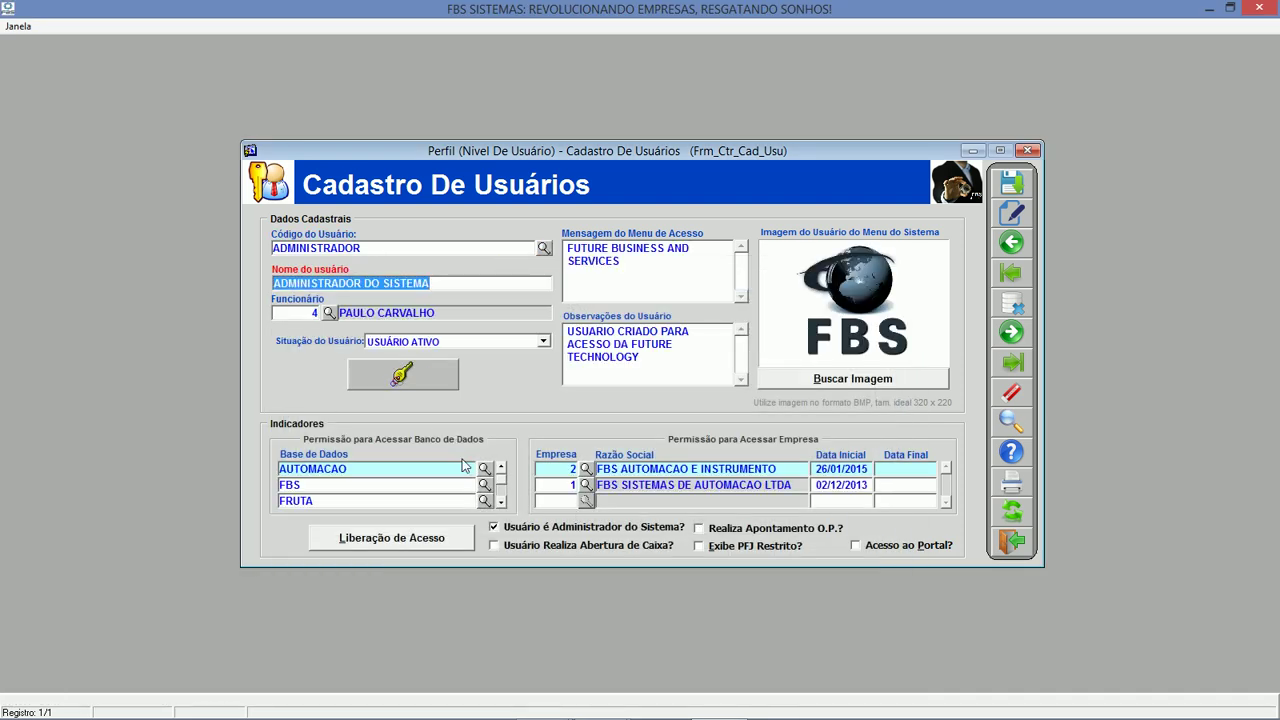
pyautogui.click(1010, 543)
pyautogui.press('Up')
pyautogui.press('Up')
pyautogui.press('Up')
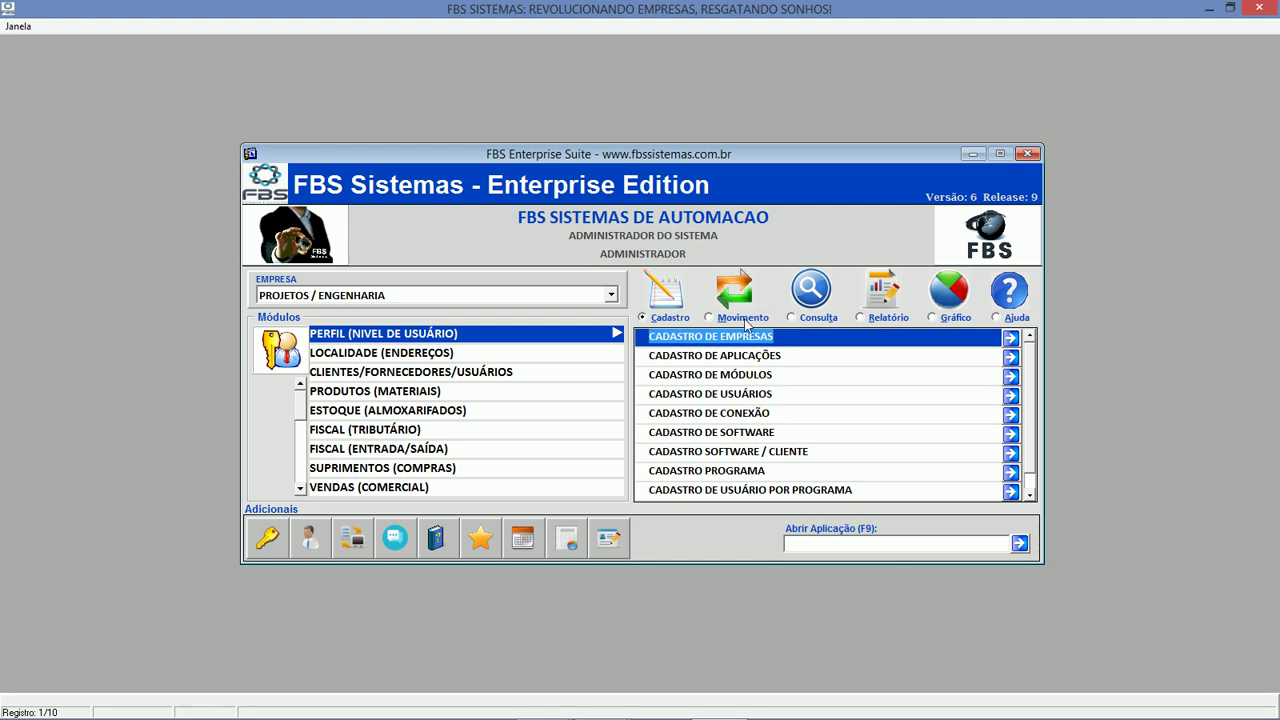
# Open LIBERAÇÃO DE ACESSO from Movimento and load the ADMIN user's granted modules and applications.
pyautogui.click(745, 319)
pyautogui.press('Down')
pyautogui.press('Down')
pyautogui.press('Down')
pyautogui.press('Return')
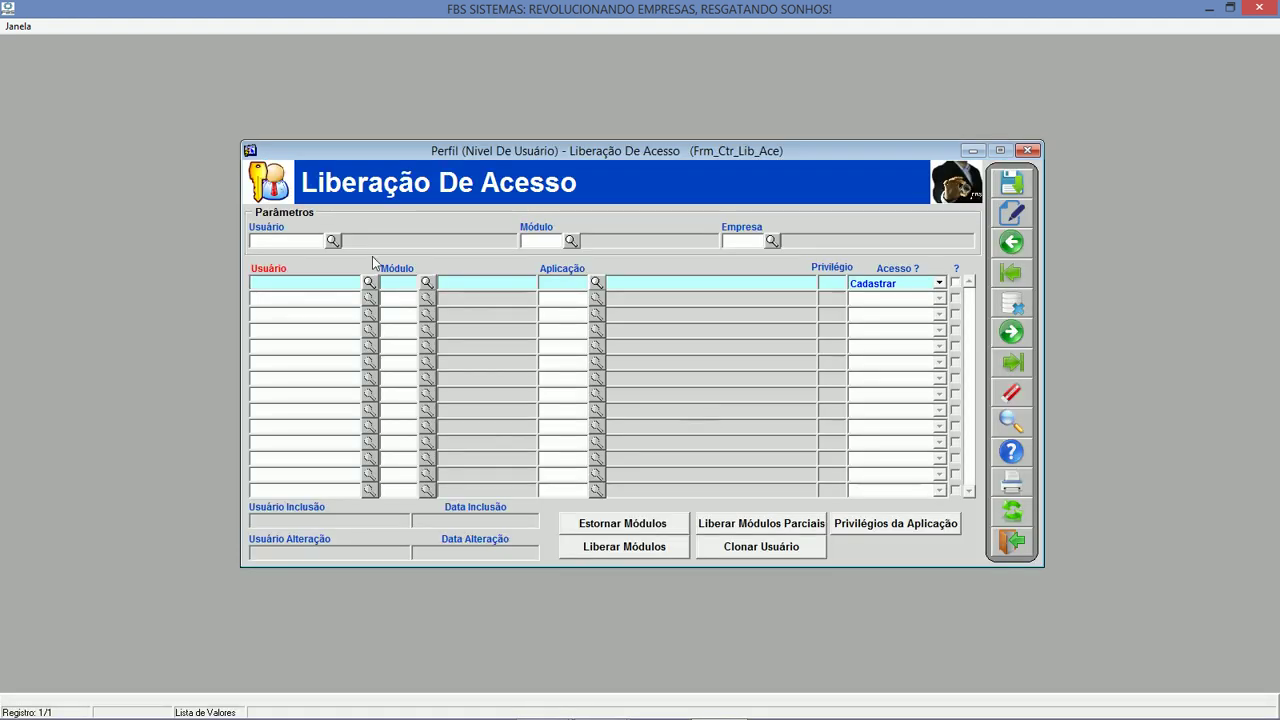
pyautogui.click(334, 242)
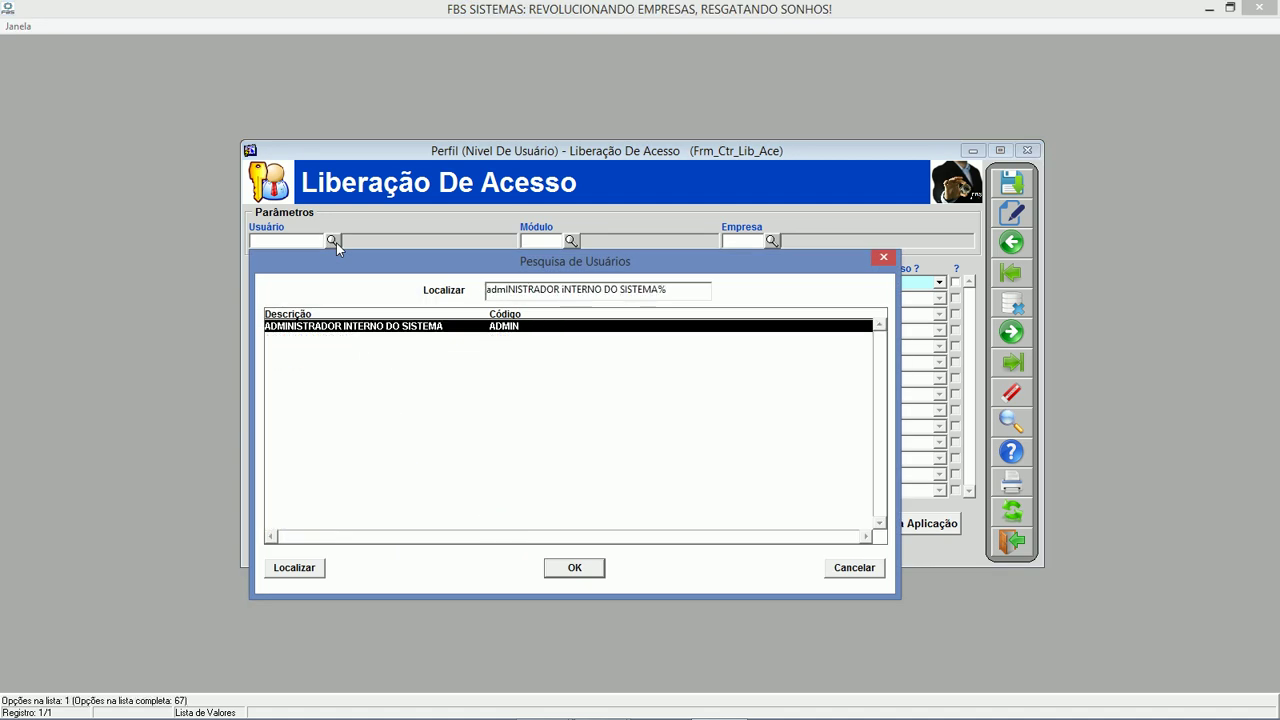
pyautogui.press('Return')
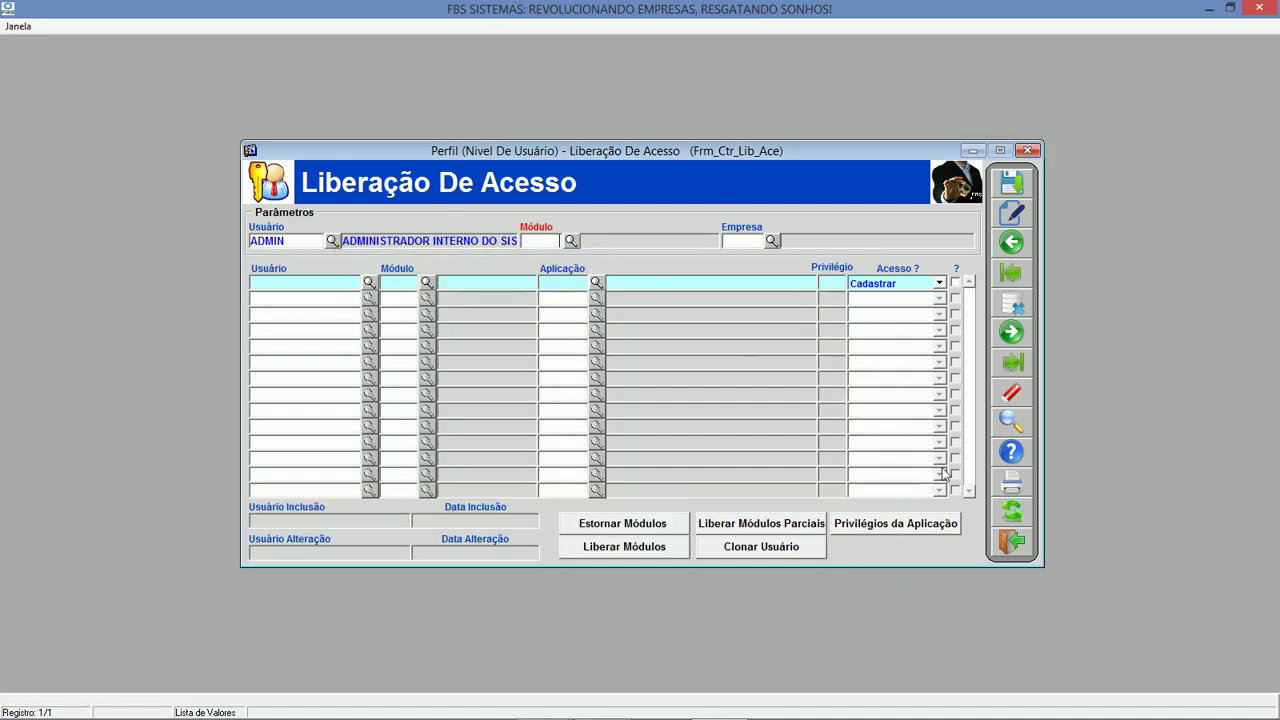
pyautogui.click(1013, 516)
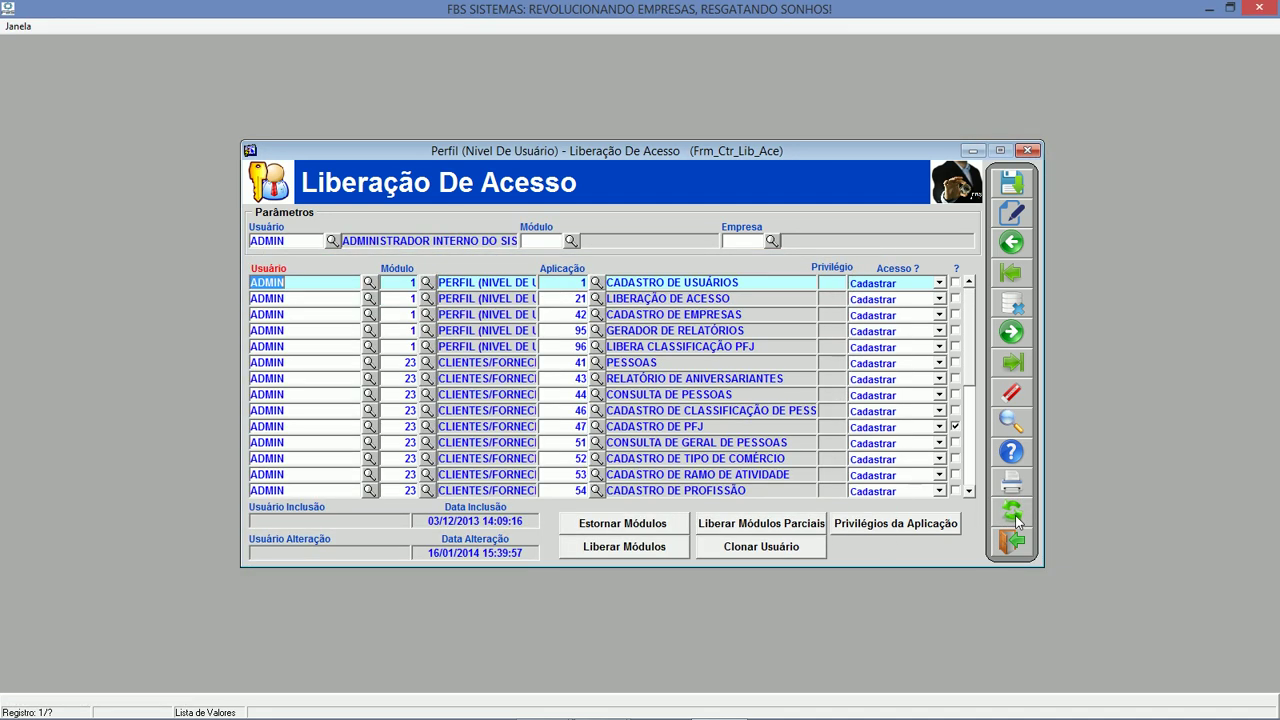
# Check the CADASTRO DE PFJ access level and keep it as Cadastrar.
pyautogui.click(969, 491)
pyautogui.click(969, 491)
pyautogui.click(969, 491)
pyautogui.click(969, 491)
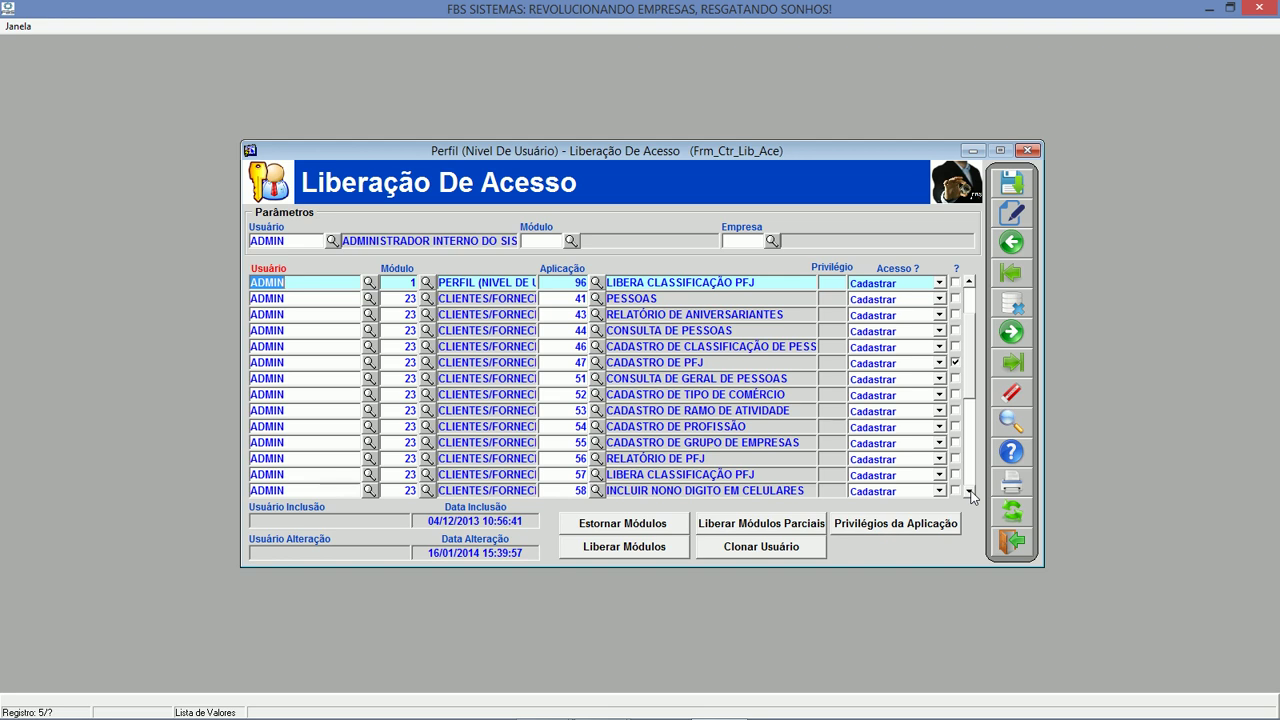
pyautogui.click(900, 363)
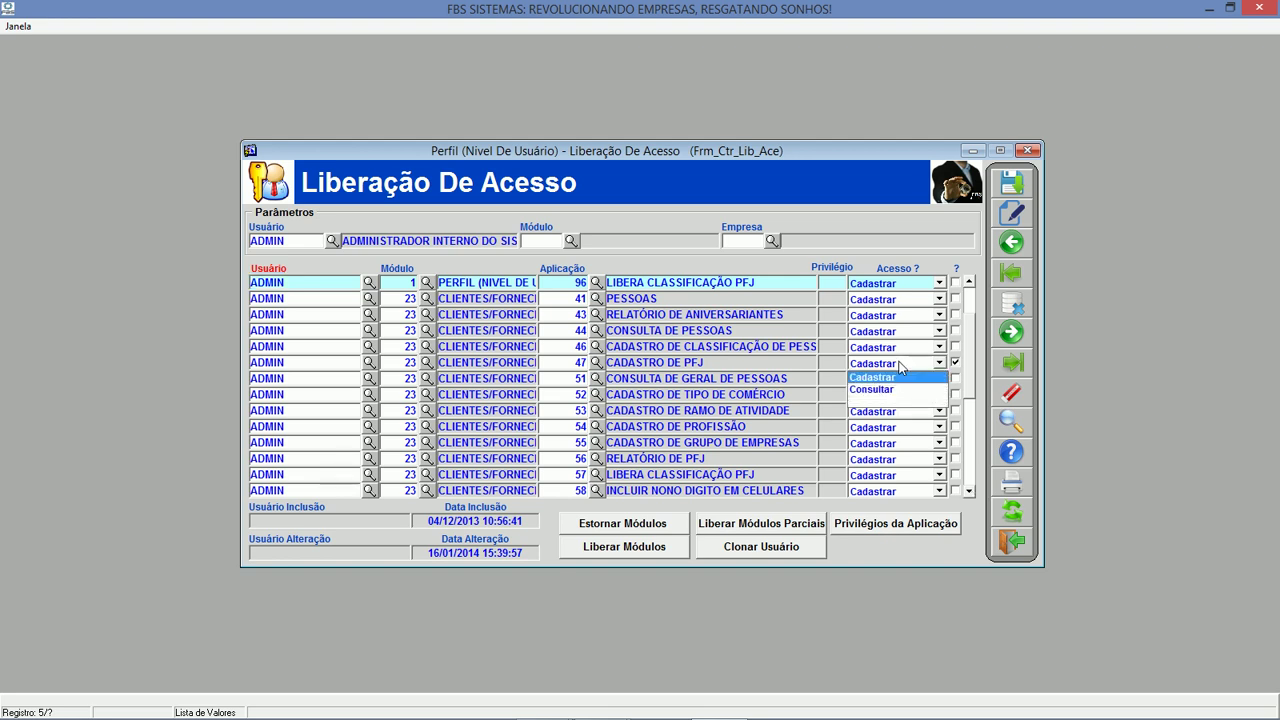
pyautogui.click(902, 372)
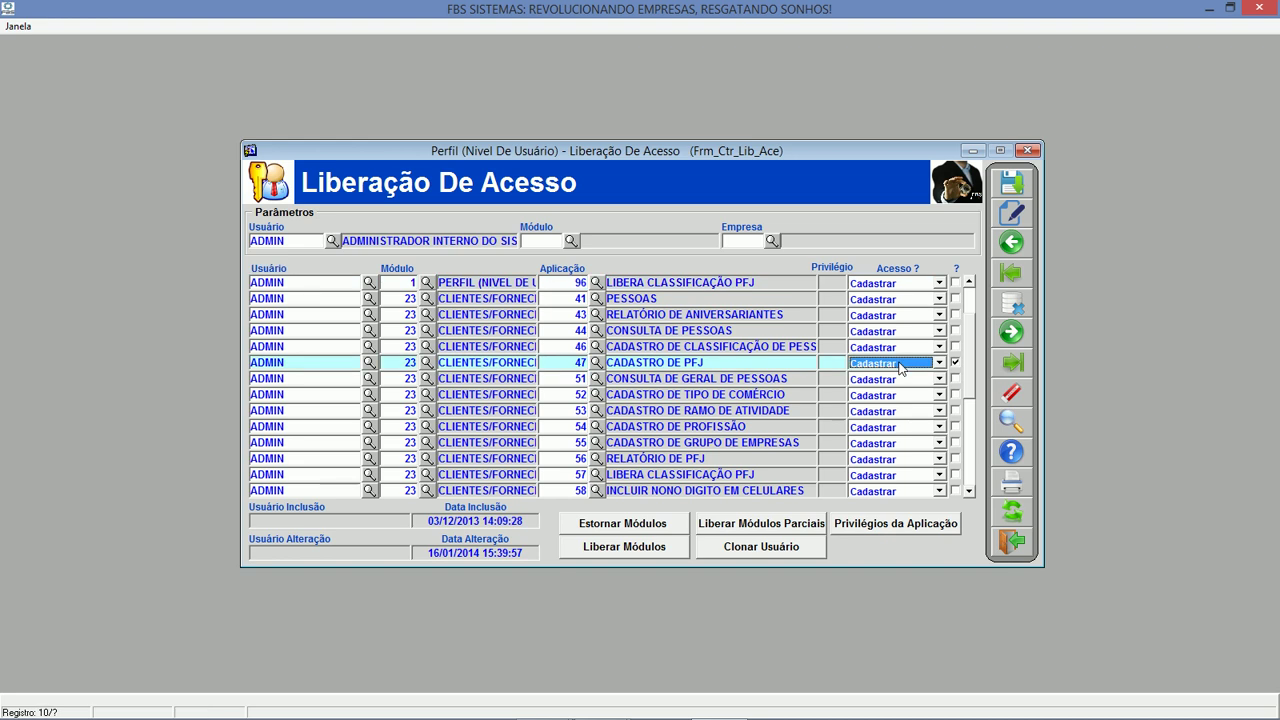
# Close Liberação de Acesso and list the Localidade (Endereços) module's registration screens.
pyautogui.click(1011, 541)
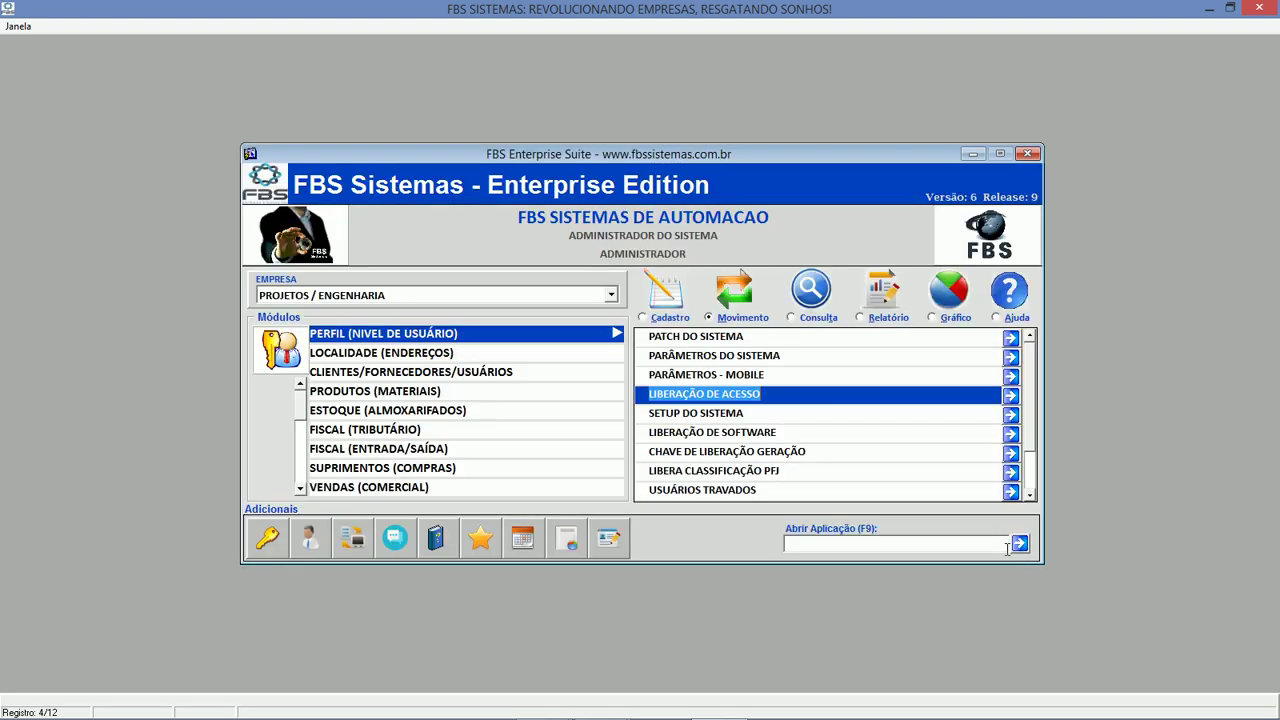
pyautogui.click(453, 352)
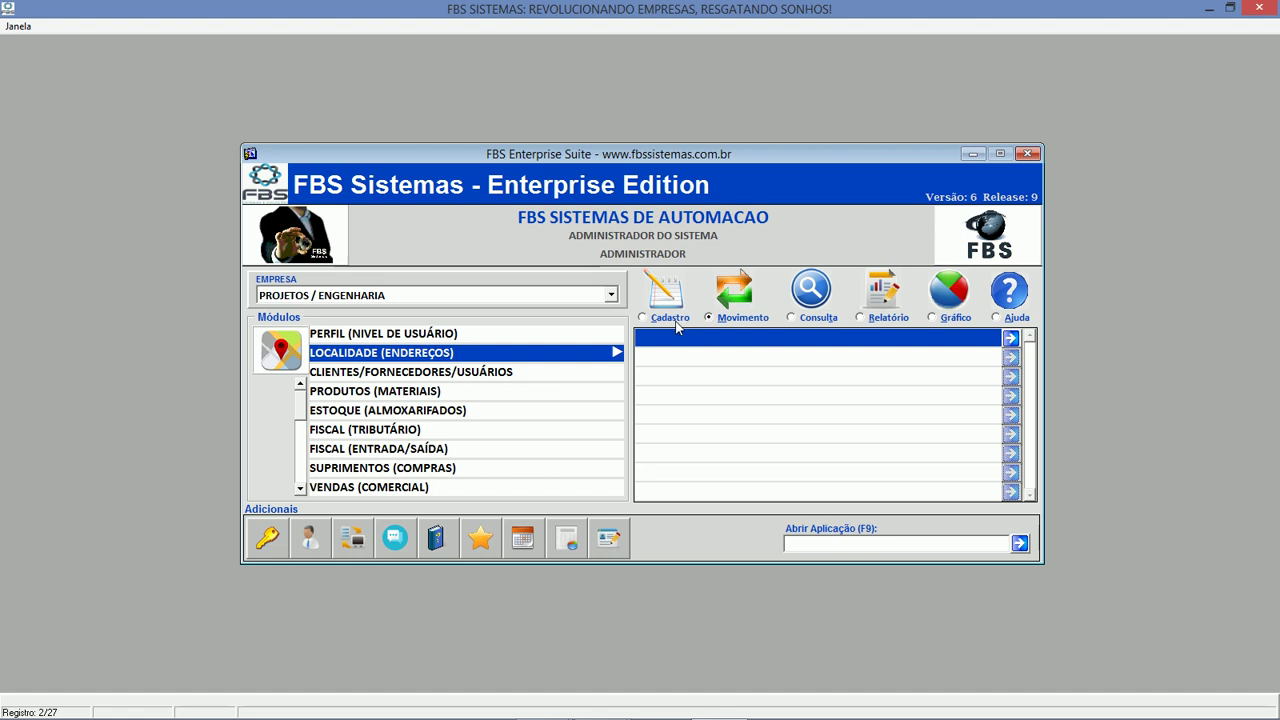
pyautogui.click(666, 317)
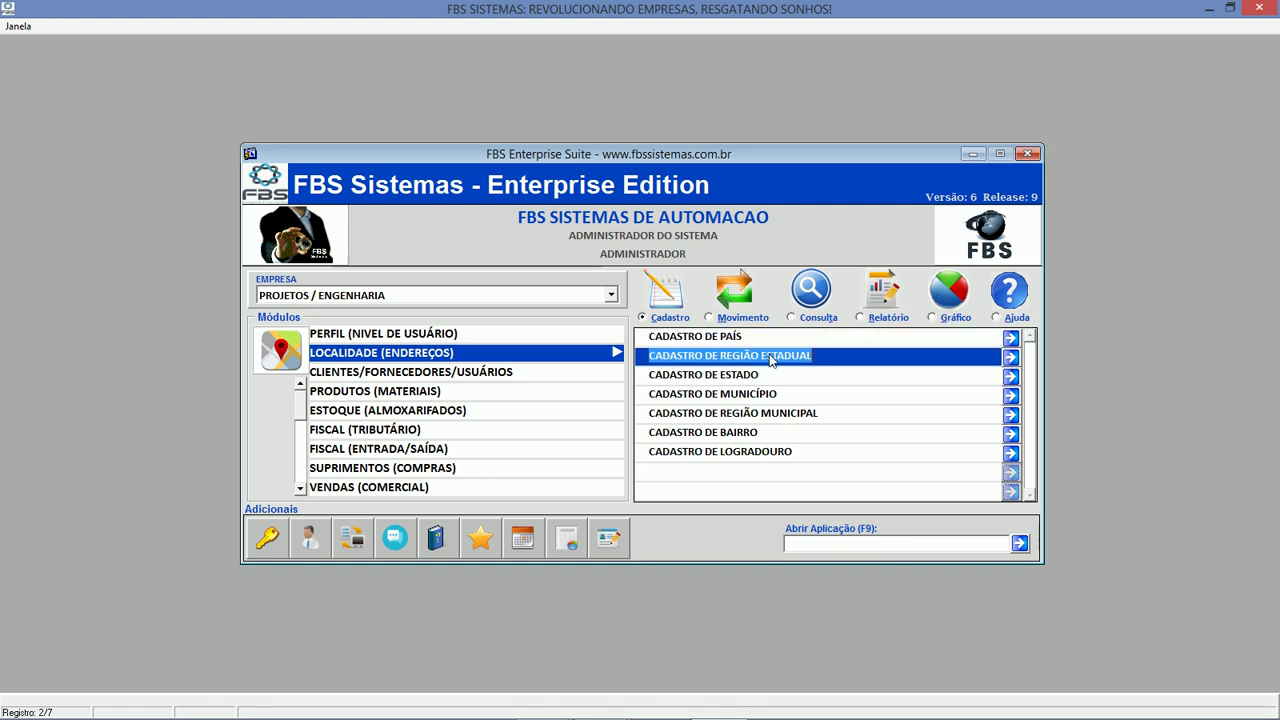
# View the Região Estadual and Estado forms, then switch to CLIENTES/FORNECEDORES/USUÁRIOS.
pyautogui.click(764, 355)
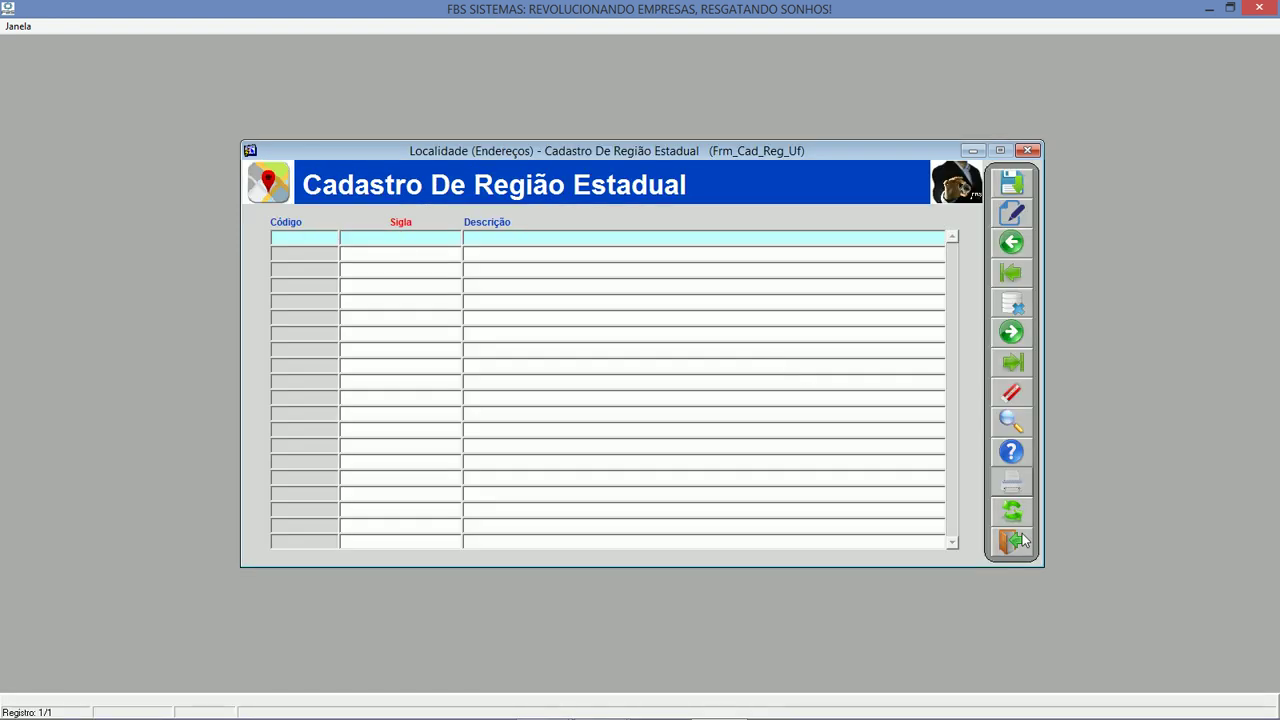
pyautogui.click(1018, 538)
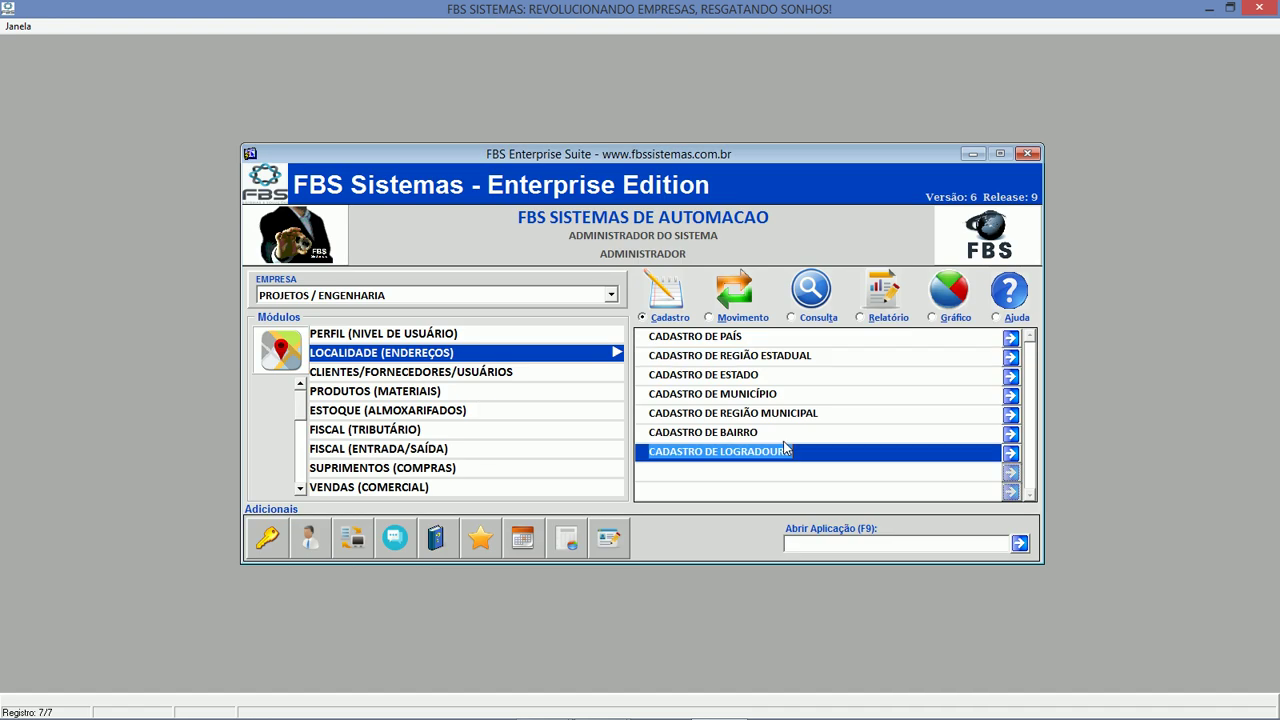
pyautogui.click(770, 372)
pyautogui.click(1007, 545)
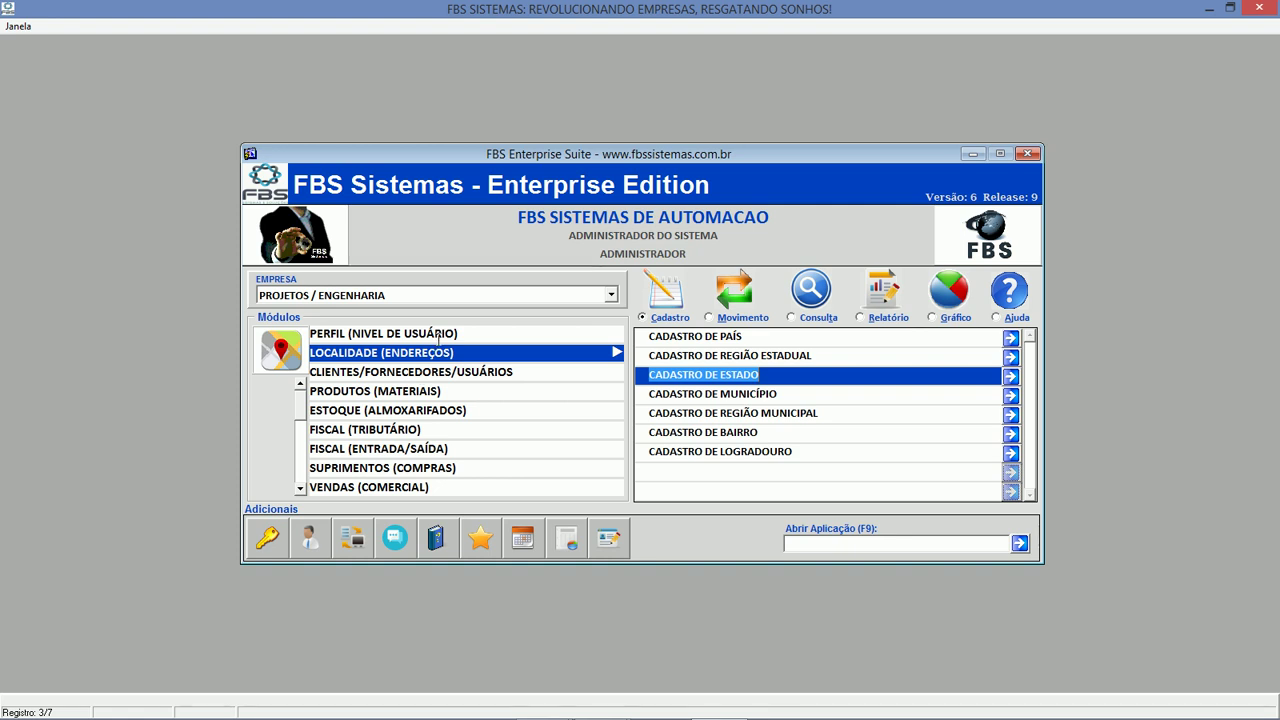
pyautogui.click(453, 371)
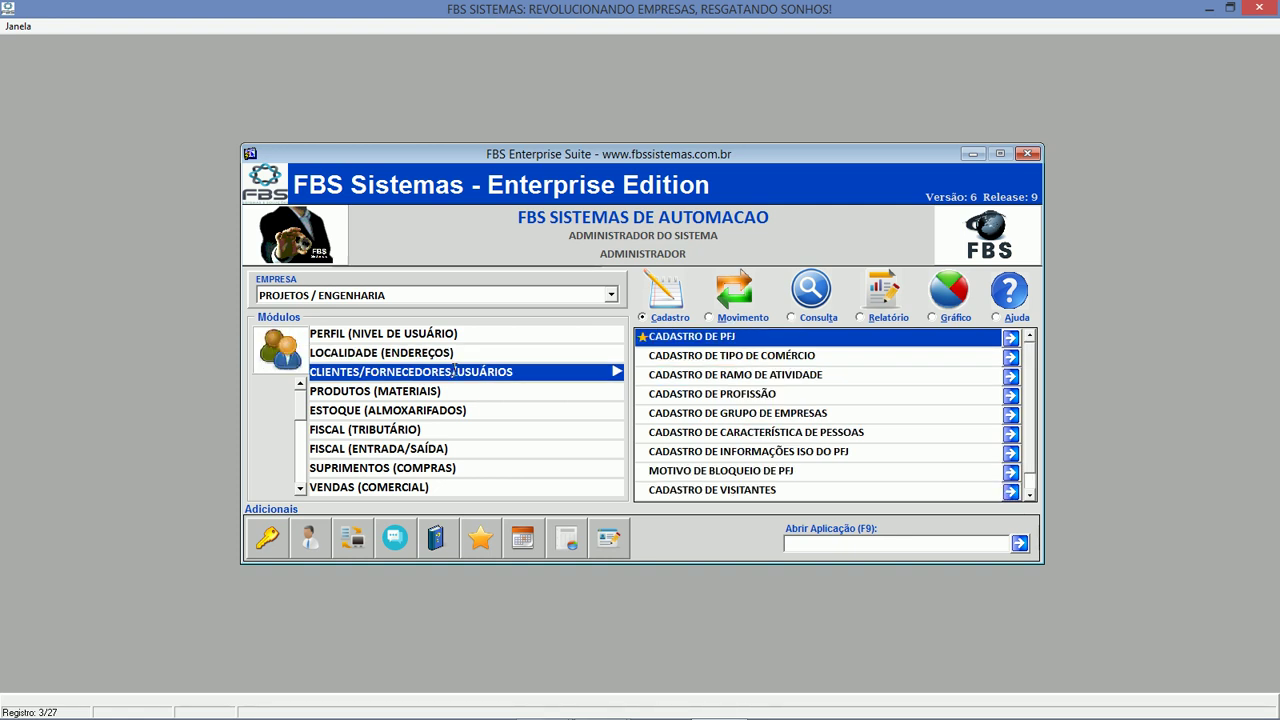
pyautogui.click(705, 337)
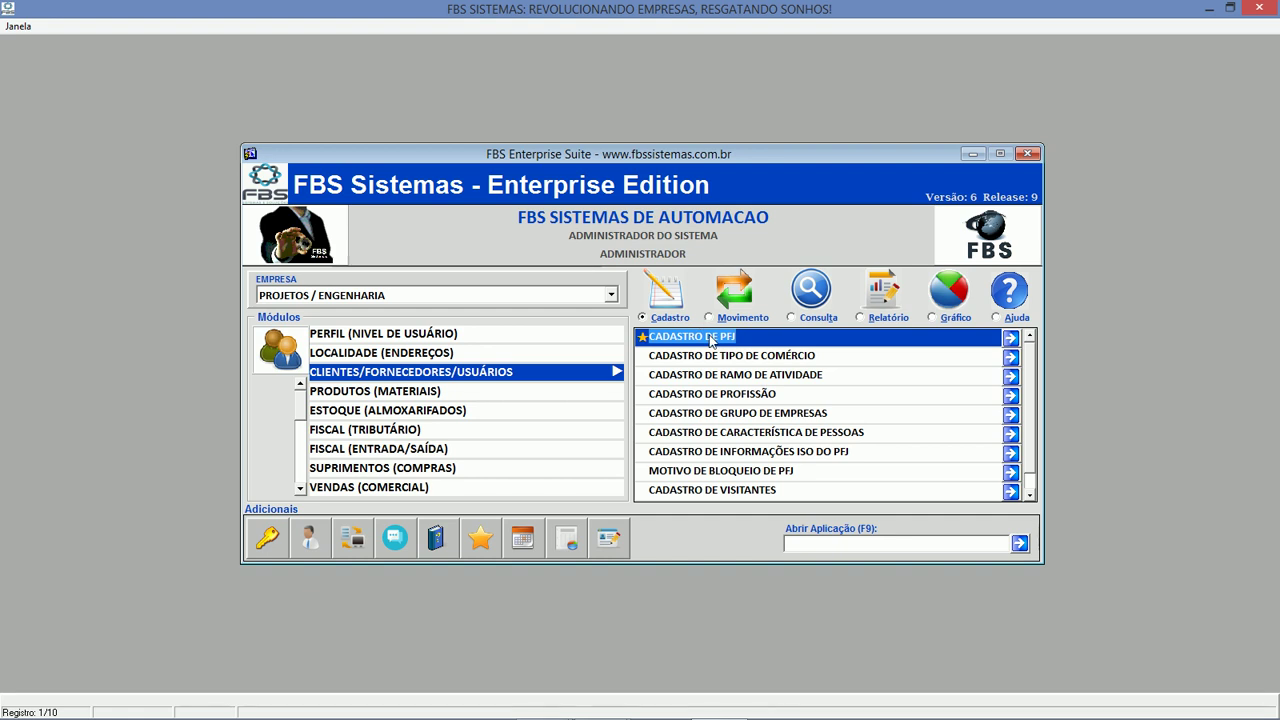
pyautogui.click(711, 337)
pyautogui.doubleClick(711, 337)
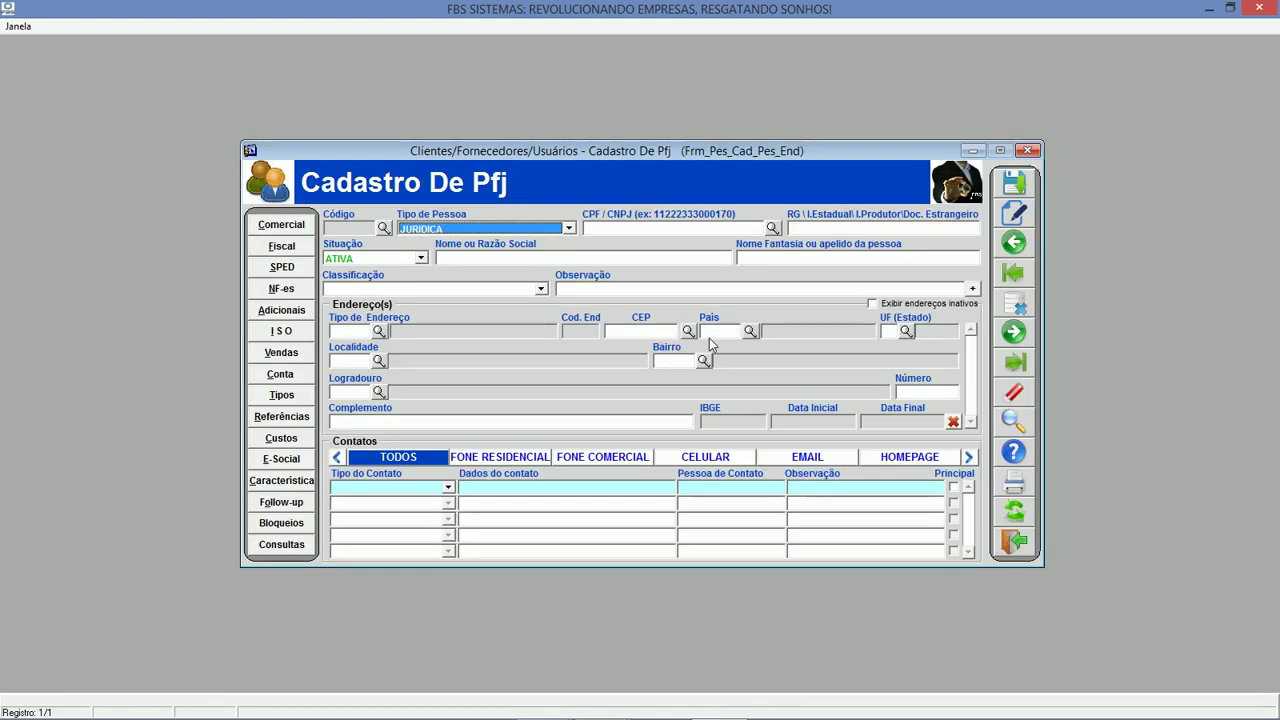
pyautogui.click(473, 292)
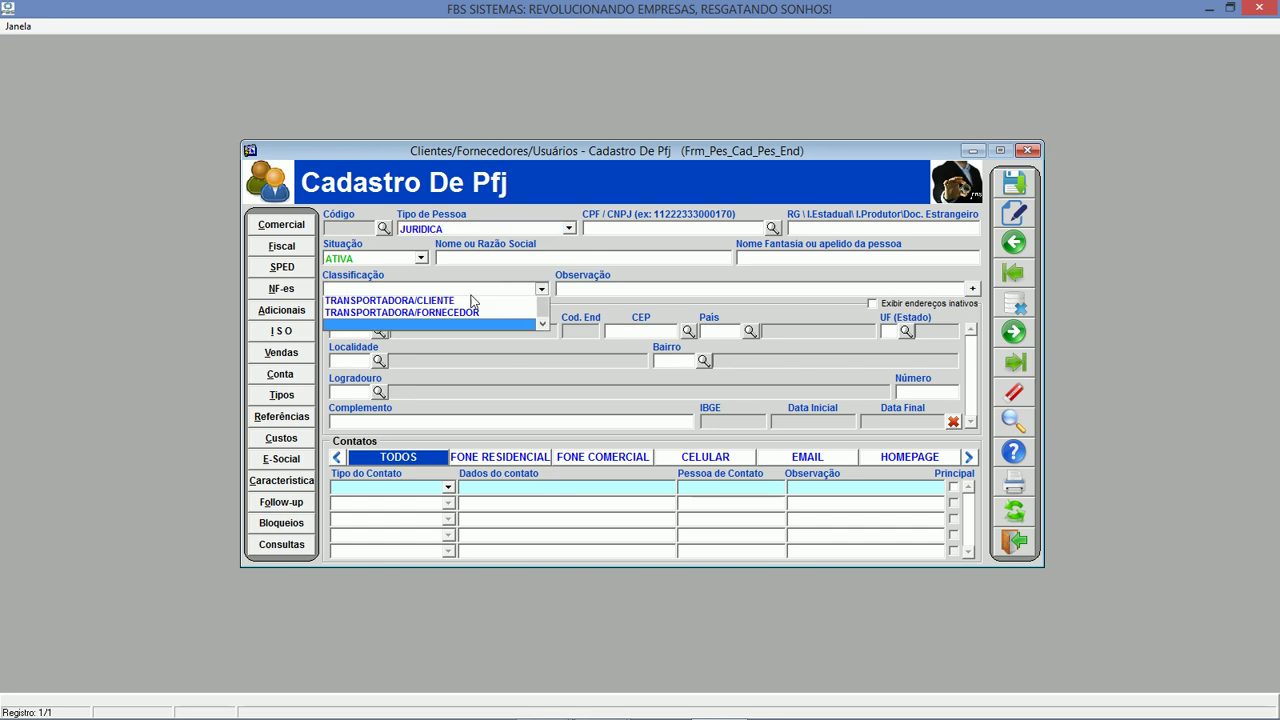
pyautogui.click(471, 294)
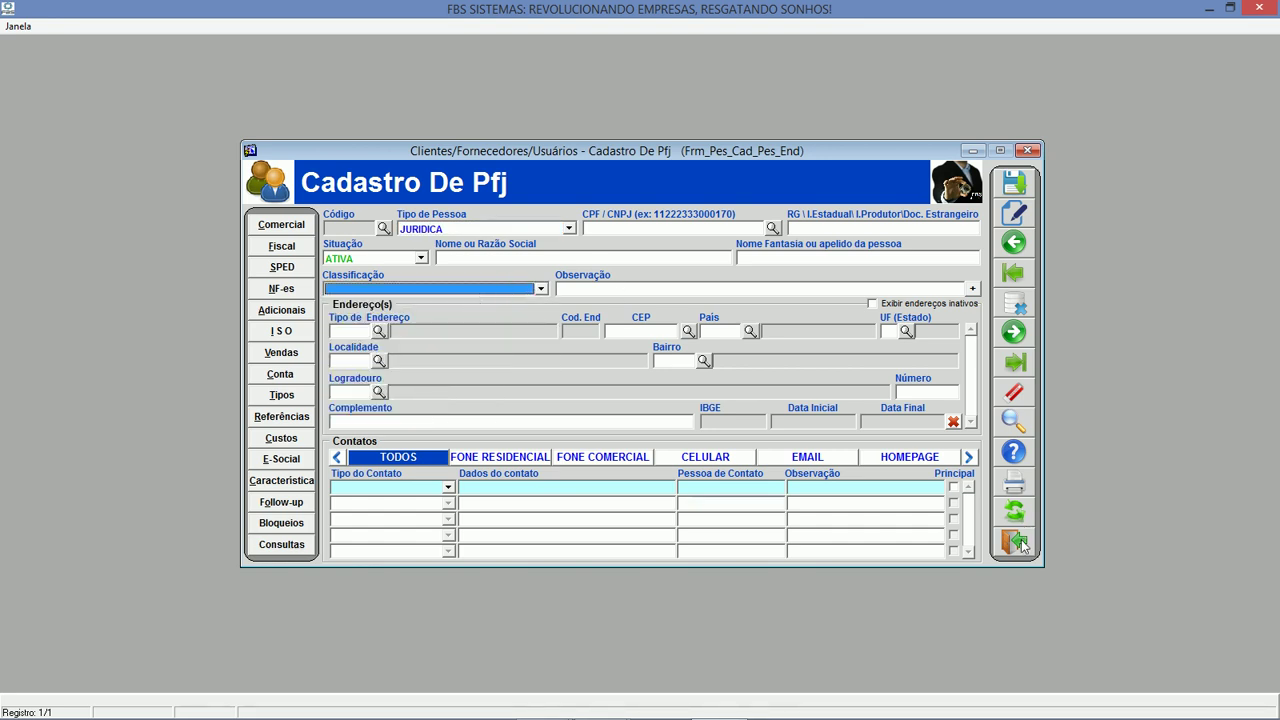
pyautogui.click(384, 229)
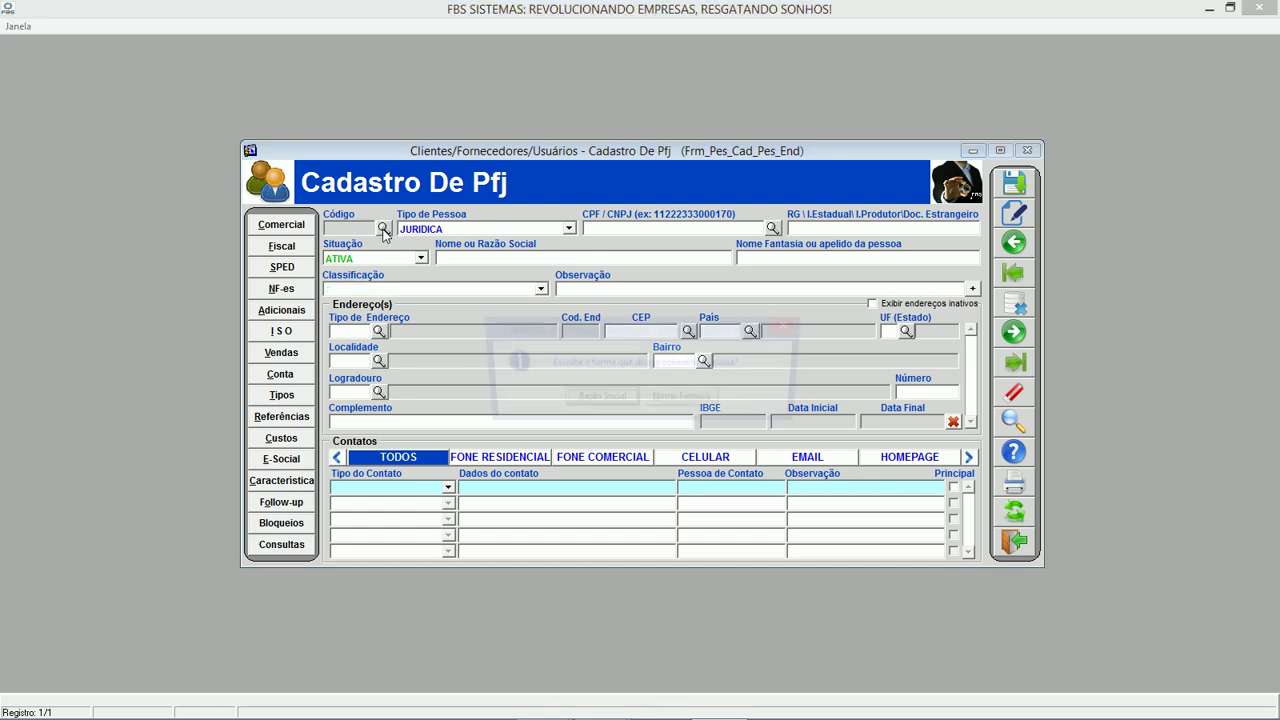
pyautogui.press('Return')
pyautogui.write('fbS sISTEMAS DE AUTOMACAO LTDA%')
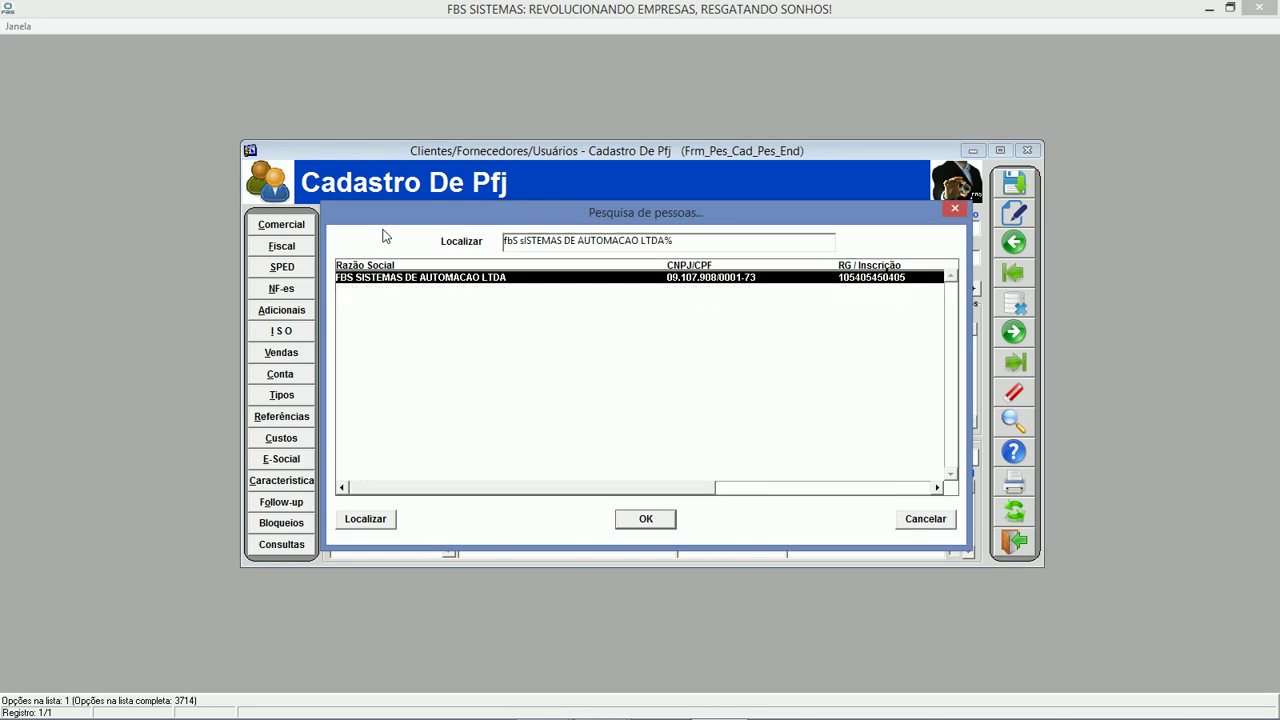
pyautogui.press('Return')
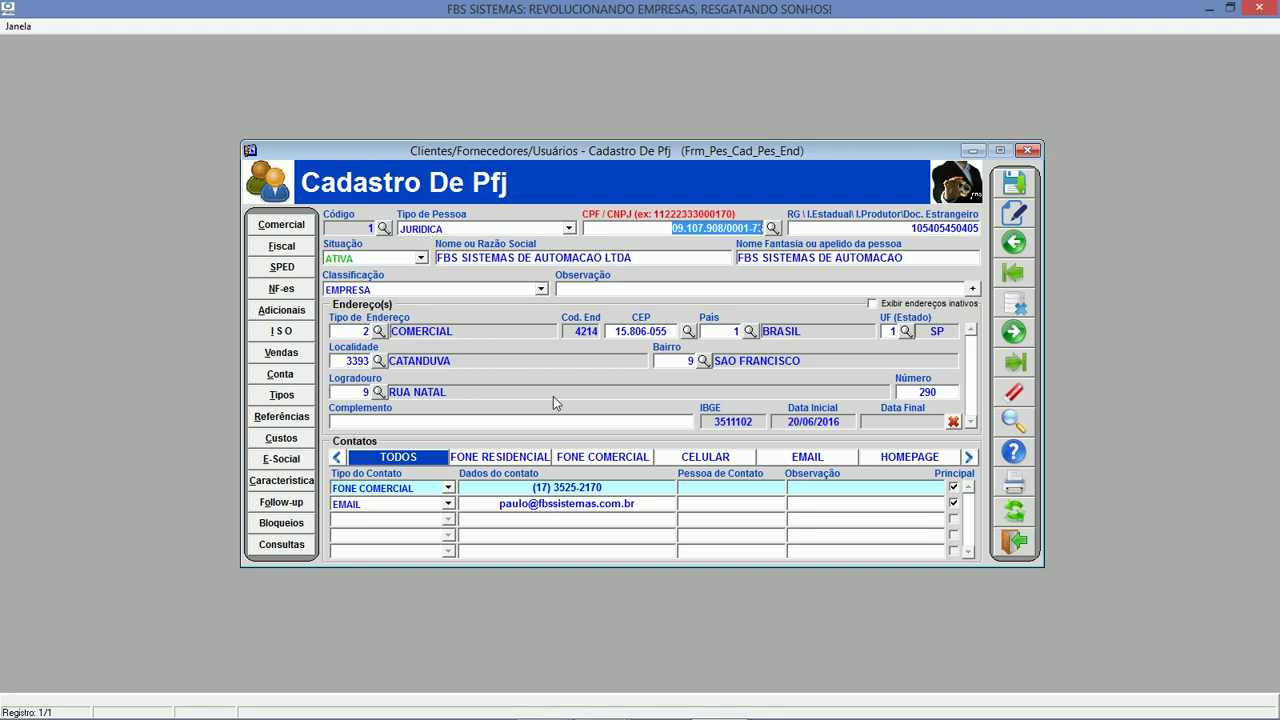
pyautogui.click(1016, 541)
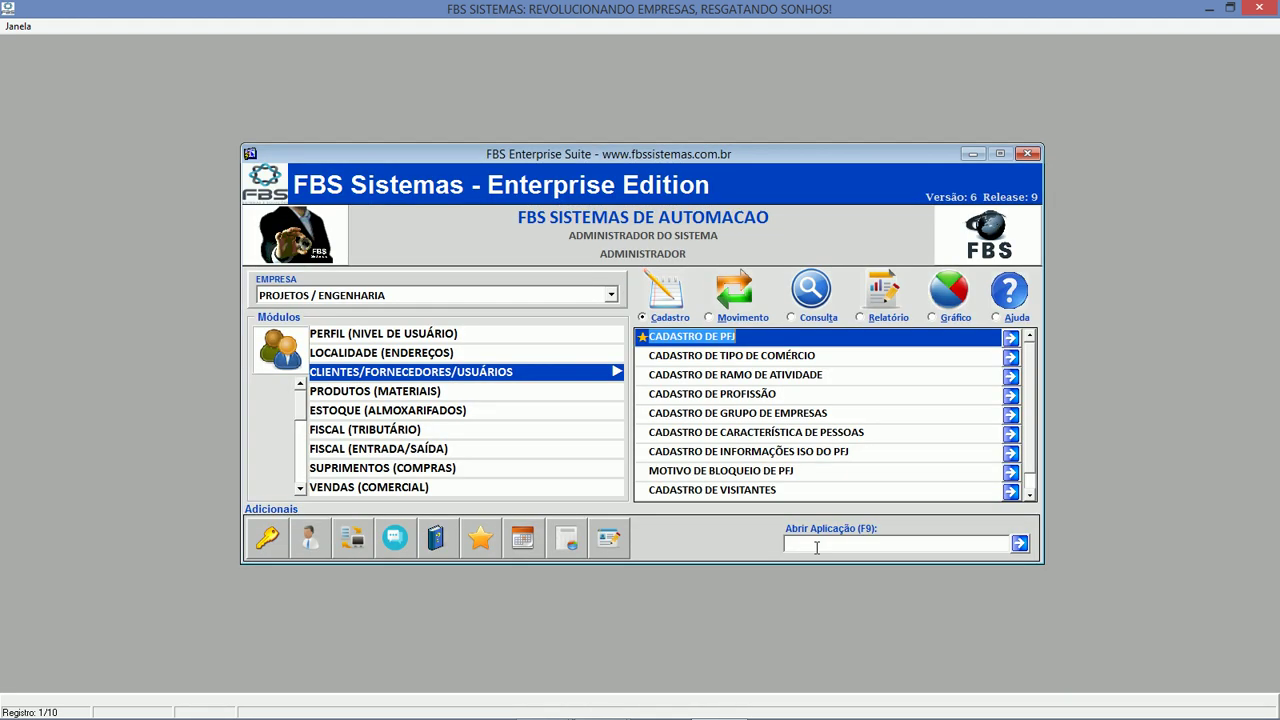
# In Produtos (Materiais), browse item classifications down to INSUMOS, then view the item group records.
pyautogui.click(382, 395)
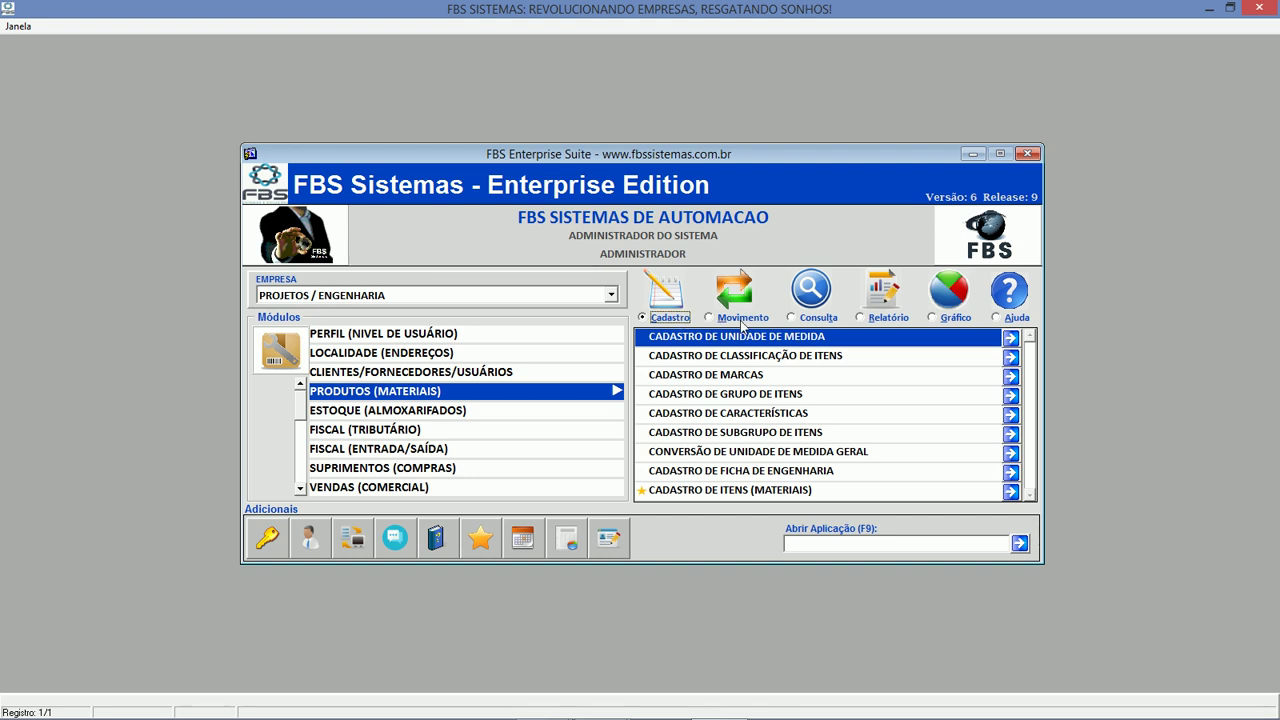
pyautogui.click(744, 358)
pyautogui.doubleClick(744, 360)
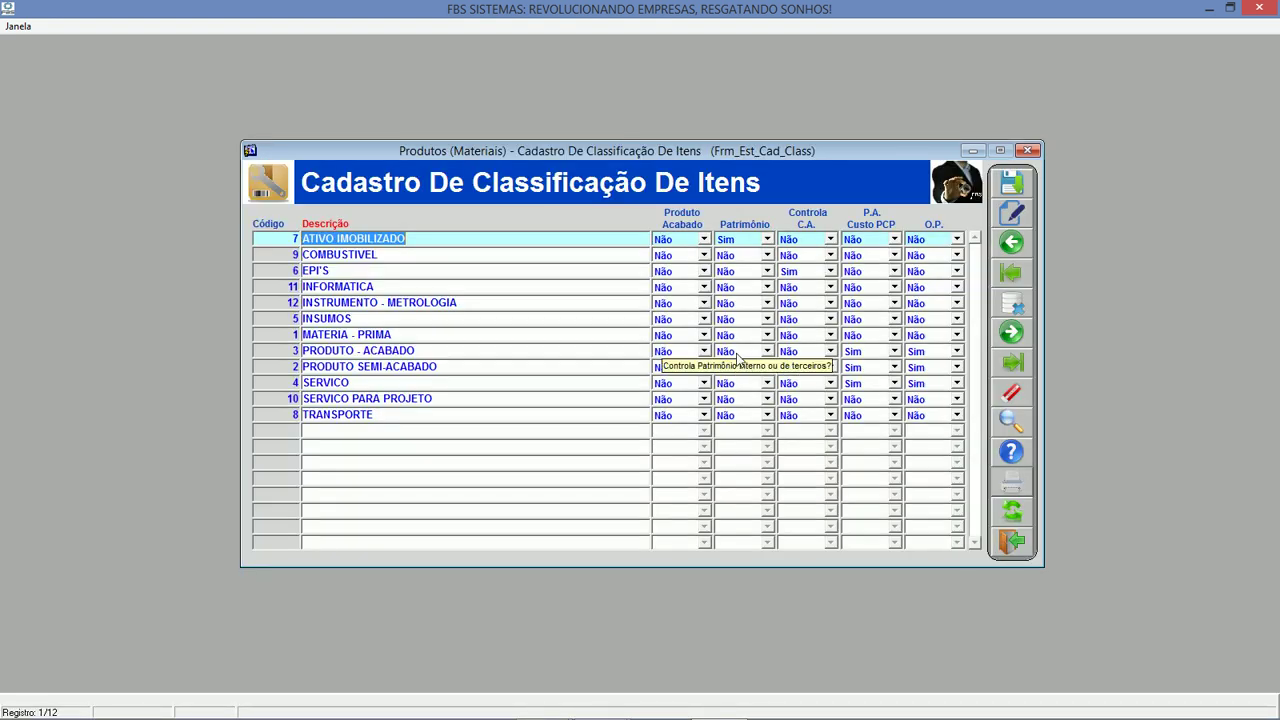
pyautogui.press('Down')
pyautogui.press('Down')
pyautogui.press('Down')
pyautogui.press('Down')
pyautogui.press('Down')
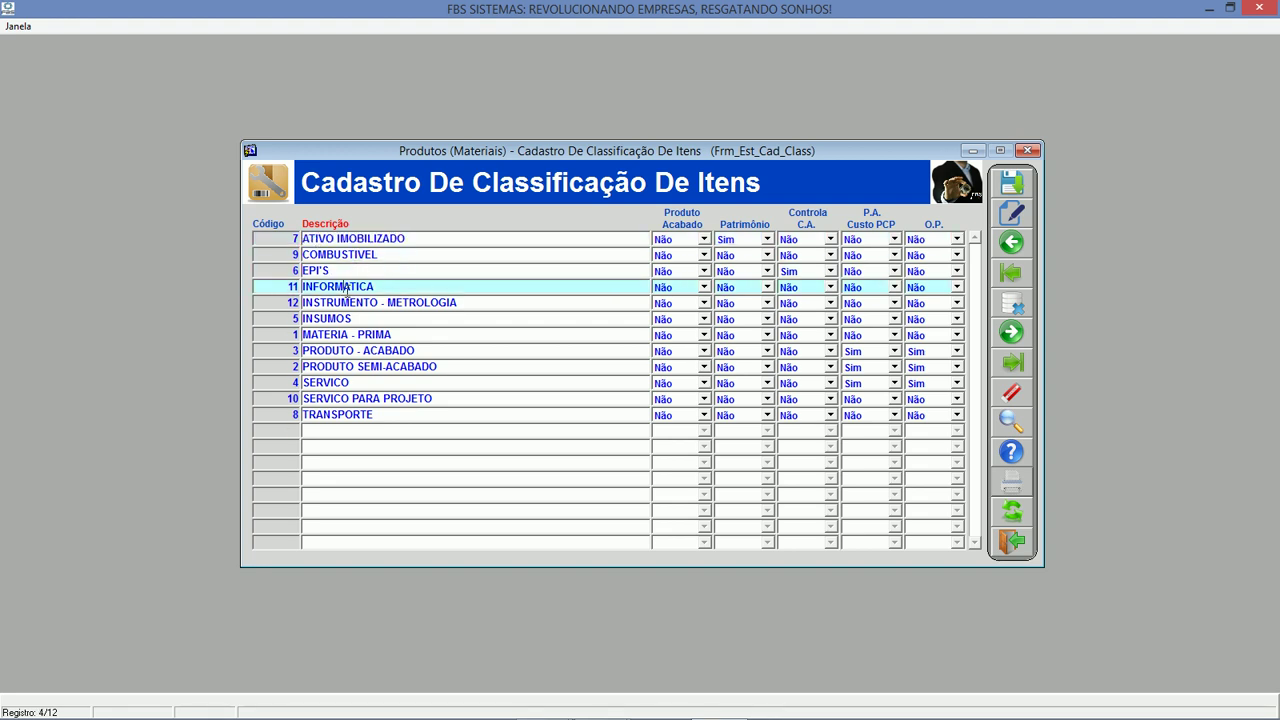
pyautogui.click(1012, 541)
pyautogui.click(758, 396)
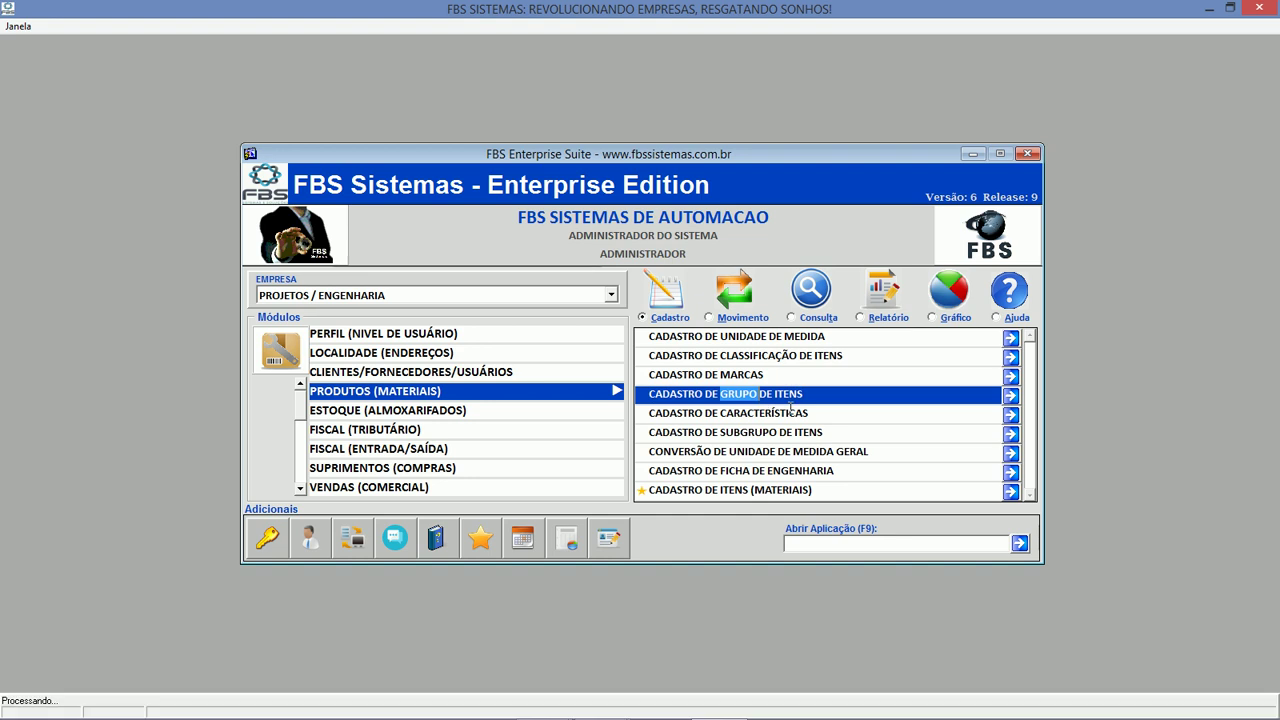
pyautogui.click(1009, 551)
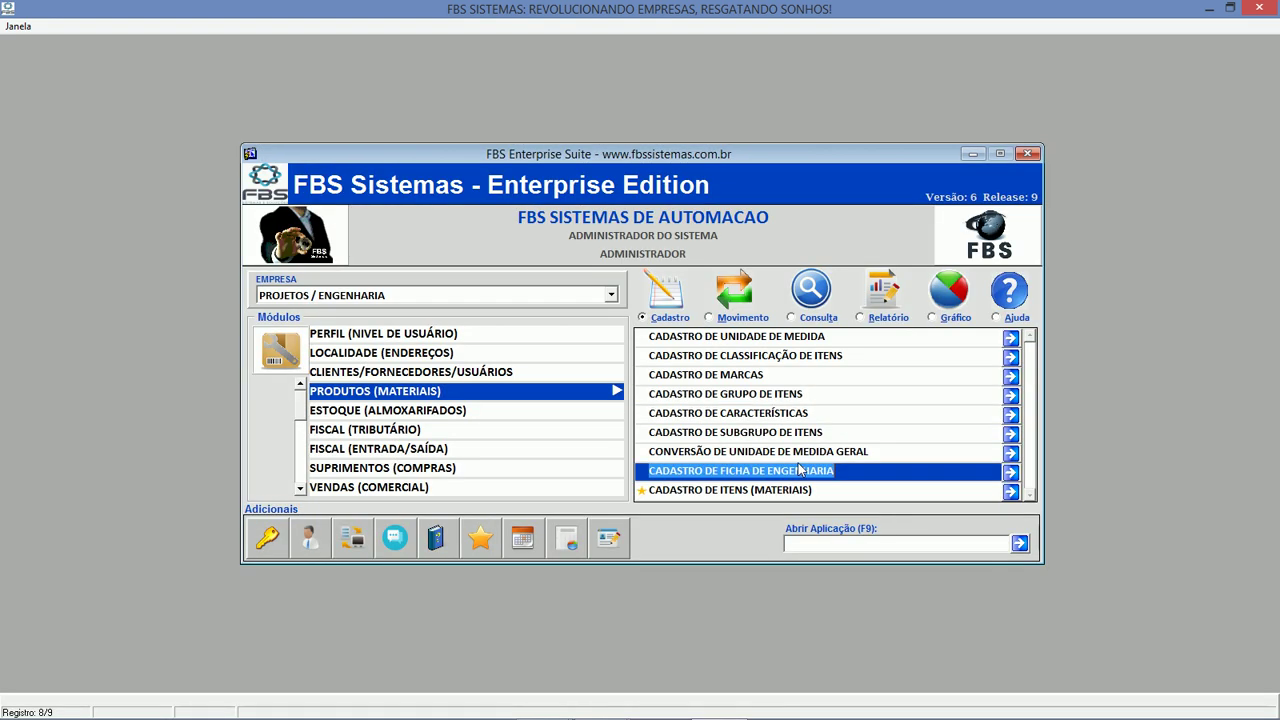
# Look up the item 'luva raspa punho 7 cm' by description in Cadastro de Itens, then close it.
pyautogui.click(769, 487)
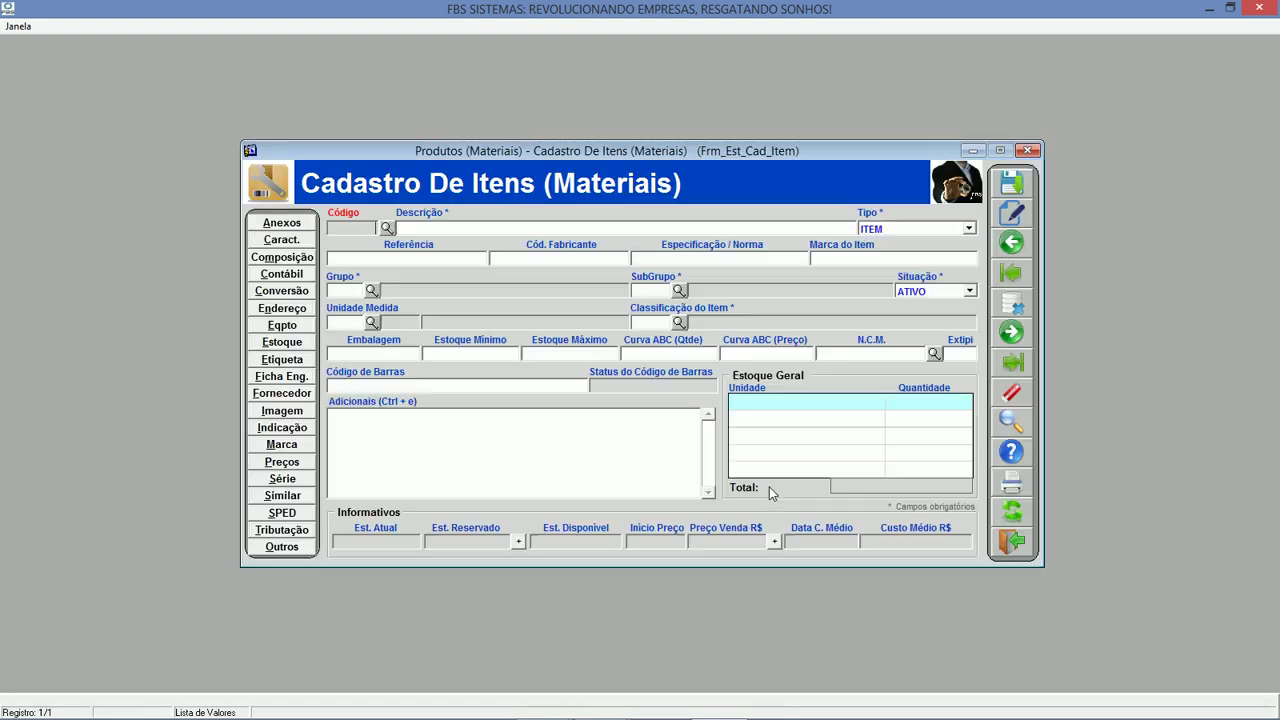
pyautogui.click(388, 228)
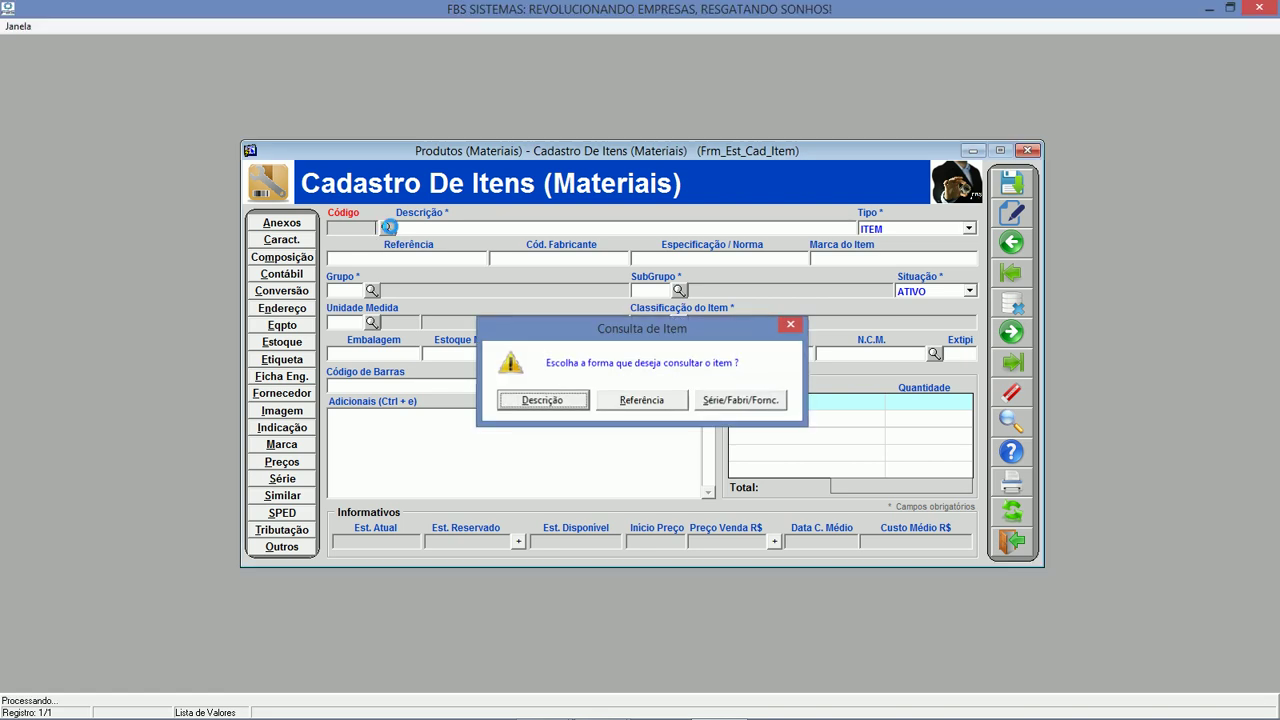
pyautogui.press('Return')
pyautogui.write('luvA')
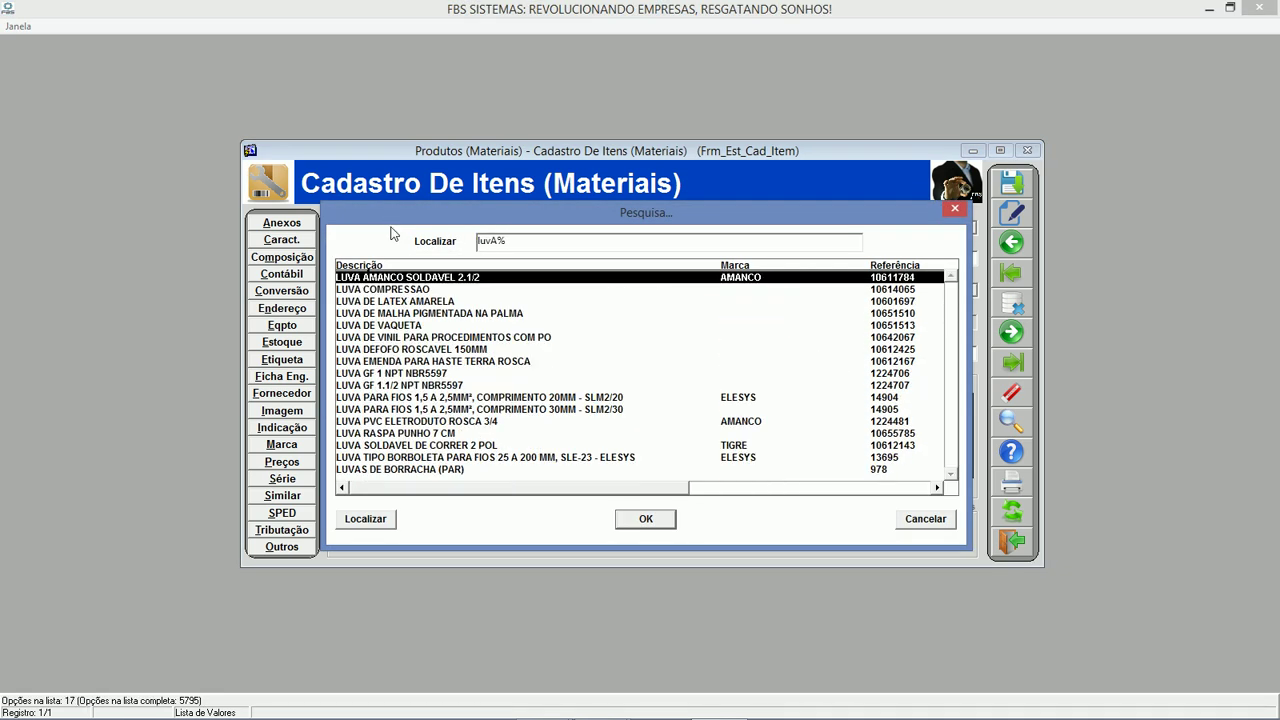
pyautogui.write(' rASPA PUNHO 7 CM')
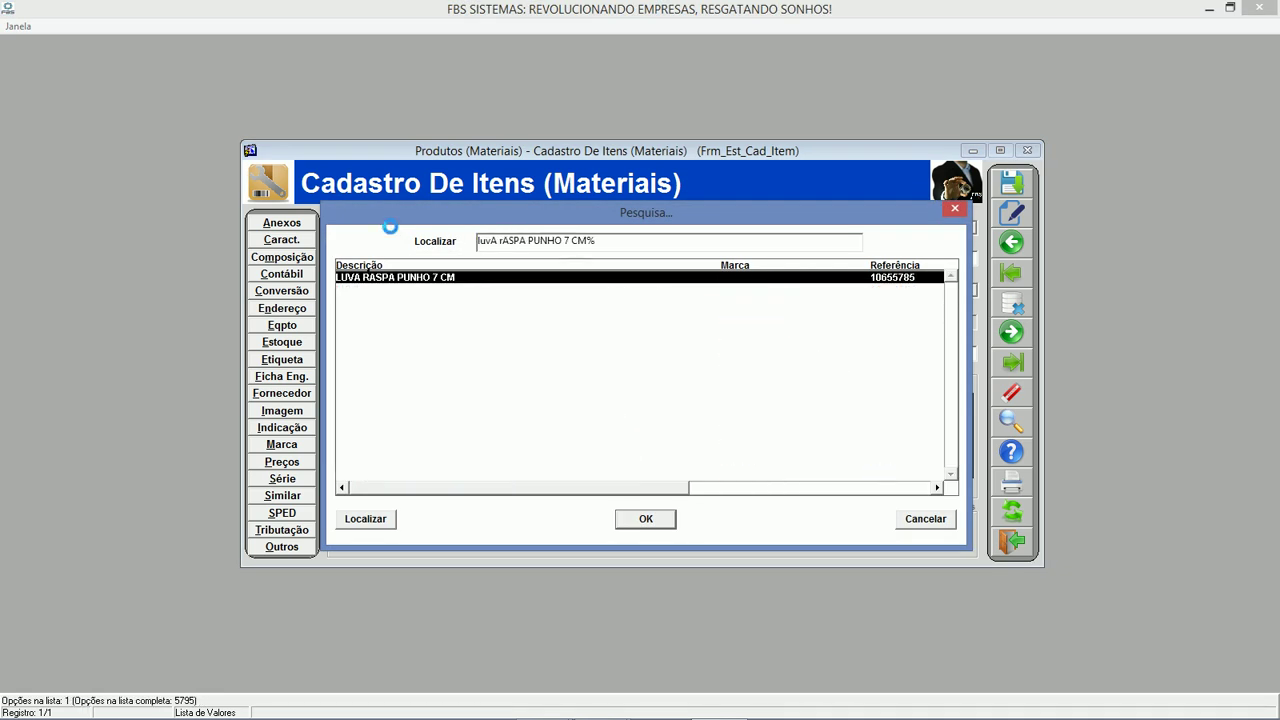
pyautogui.press('Return')
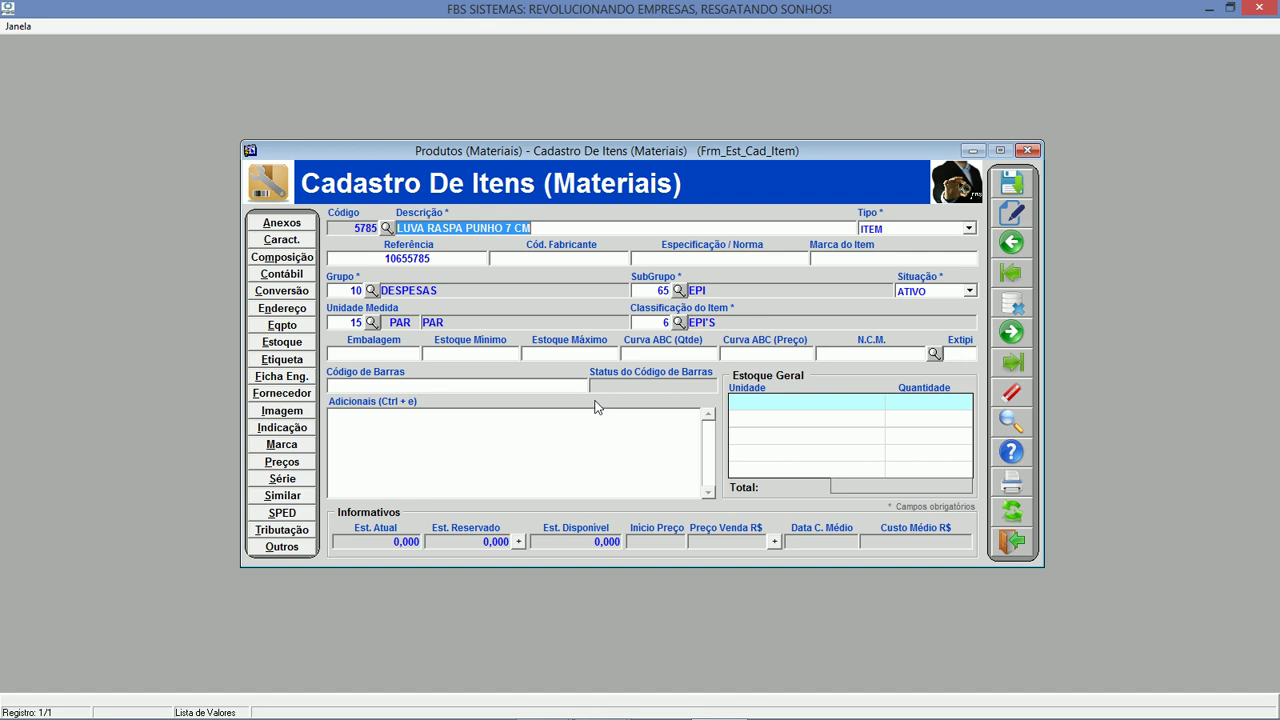
pyautogui.click(1014, 545)
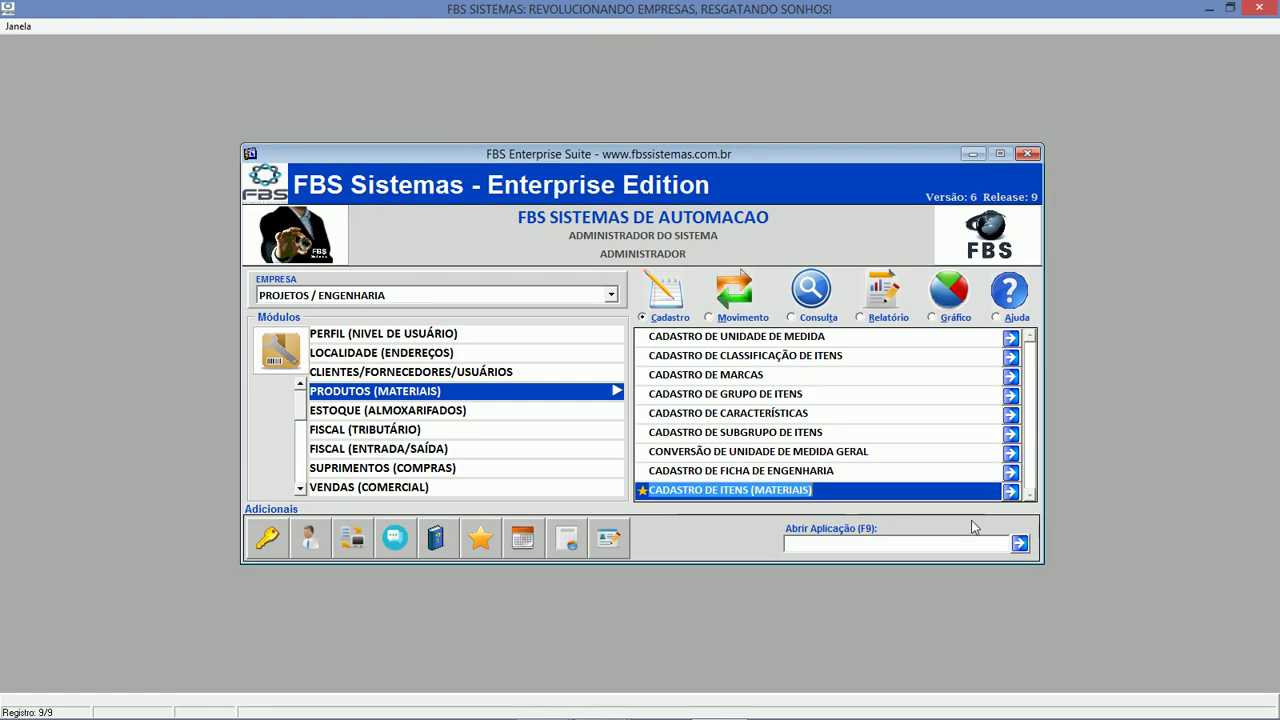
# Browse the product option lists, then open Cadastro de Almoxarifados under ESTOQUE (ALMOXARIFADOS).
pyautogui.click(758, 318)
pyautogui.click(793, 319)
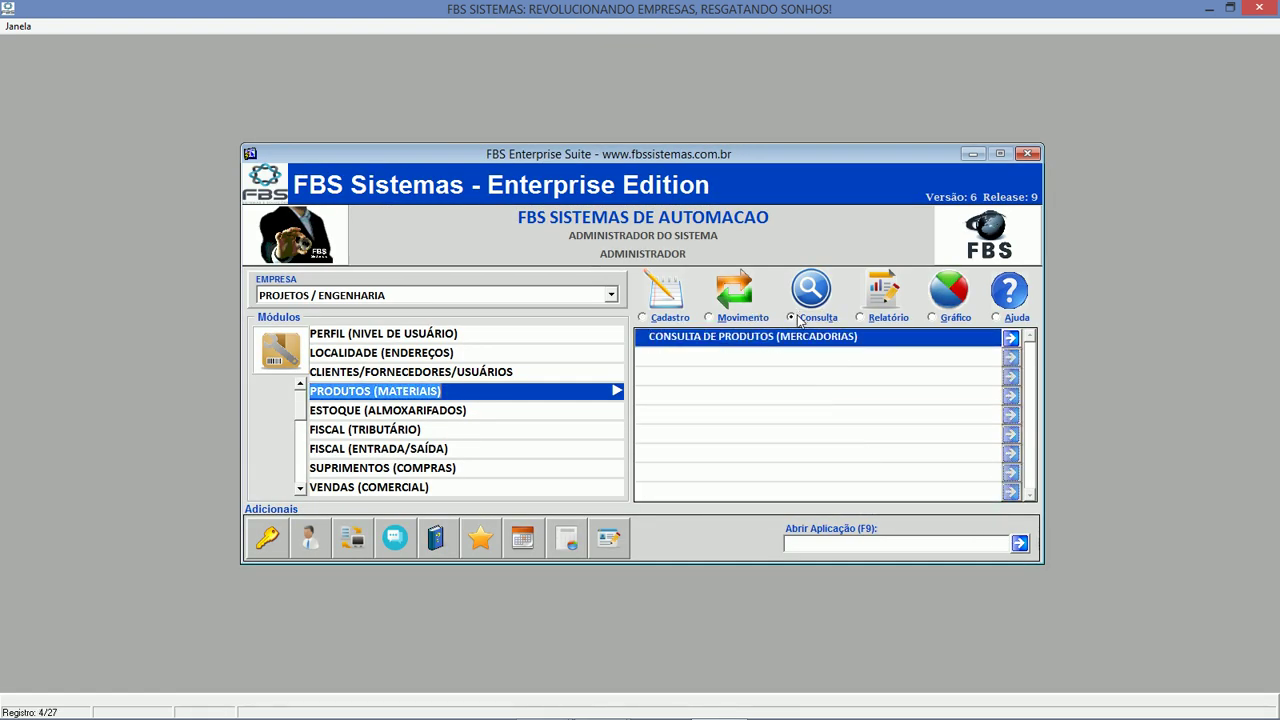
pyautogui.click(876, 320)
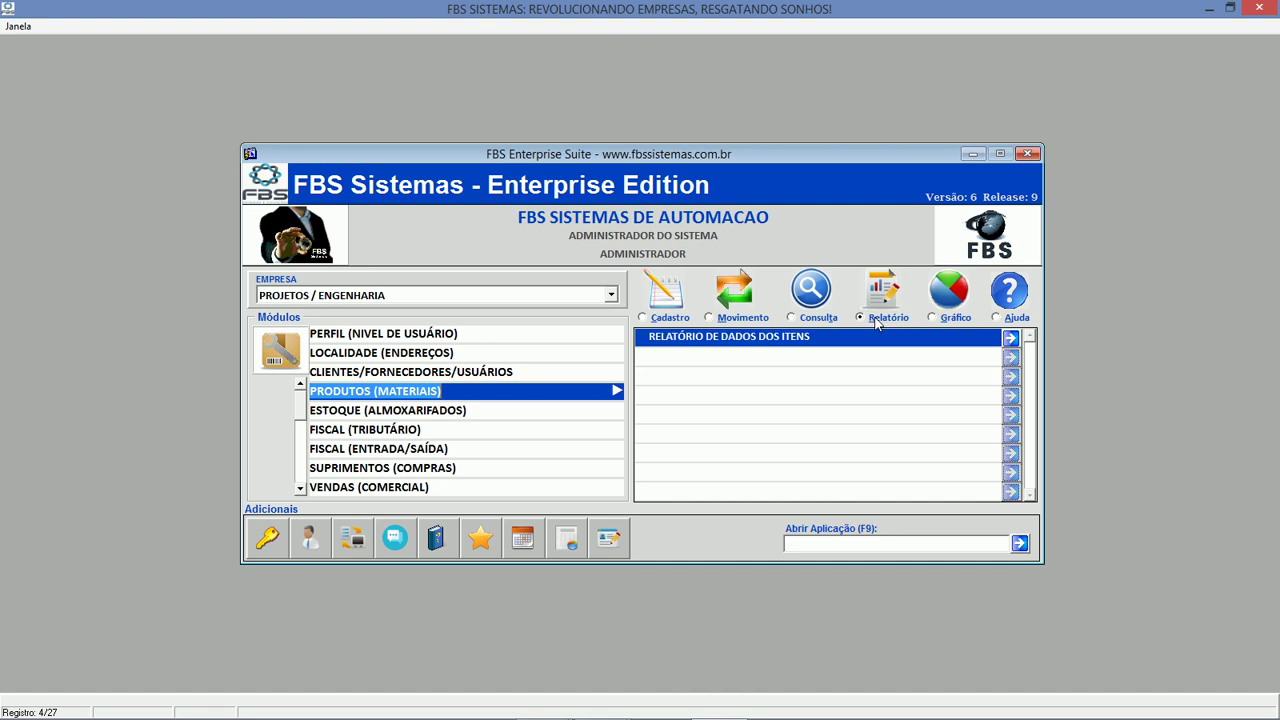
pyautogui.click(444, 410)
pyautogui.click(668, 318)
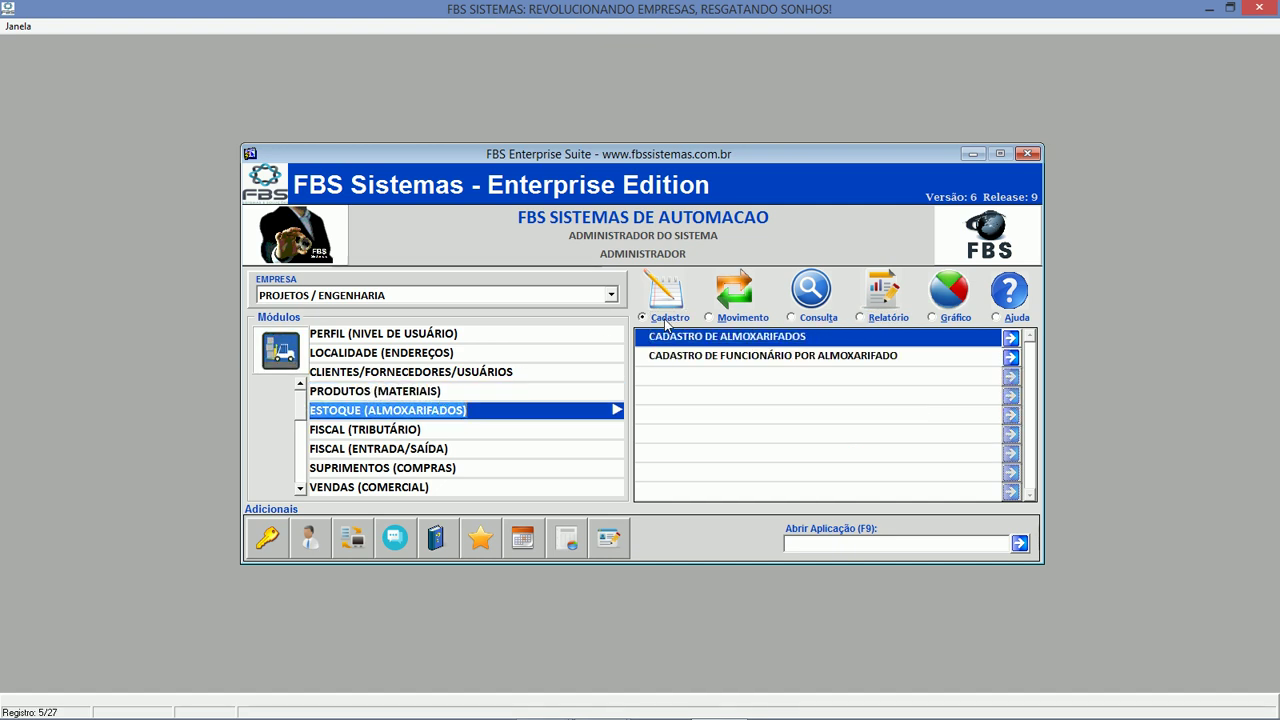
pyautogui.doubleClick(727, 341)
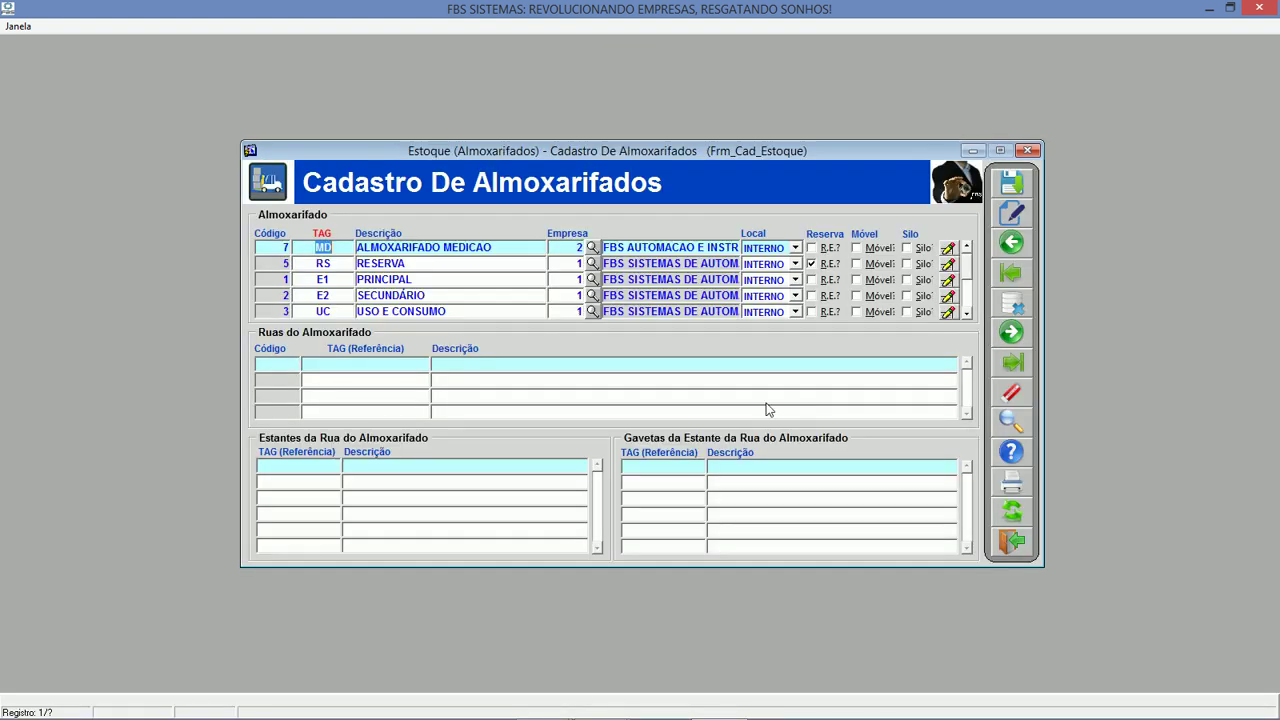
# Click through the RESERVA, SECUNDÁRIO and USO E CONSUMO warehouse records.
pyautogui.click(490, 279)
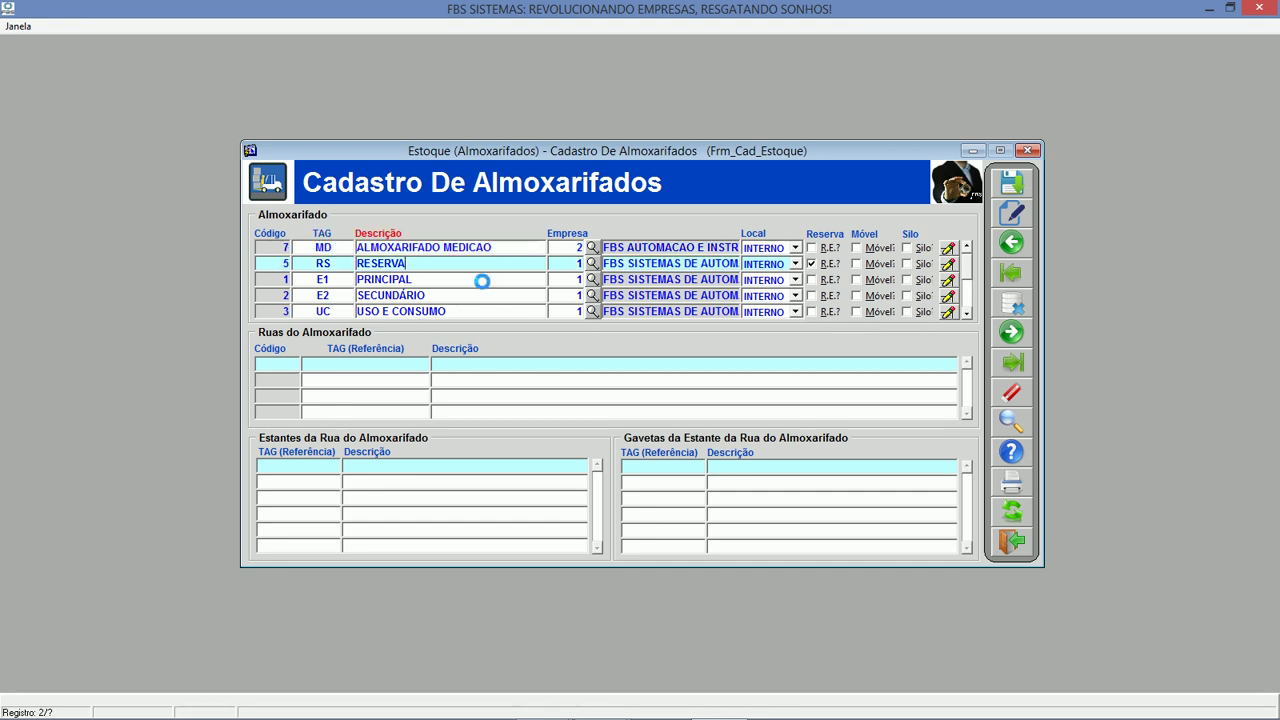
pyautogui.click(481, 296)
pyautogui.click(479, 311)
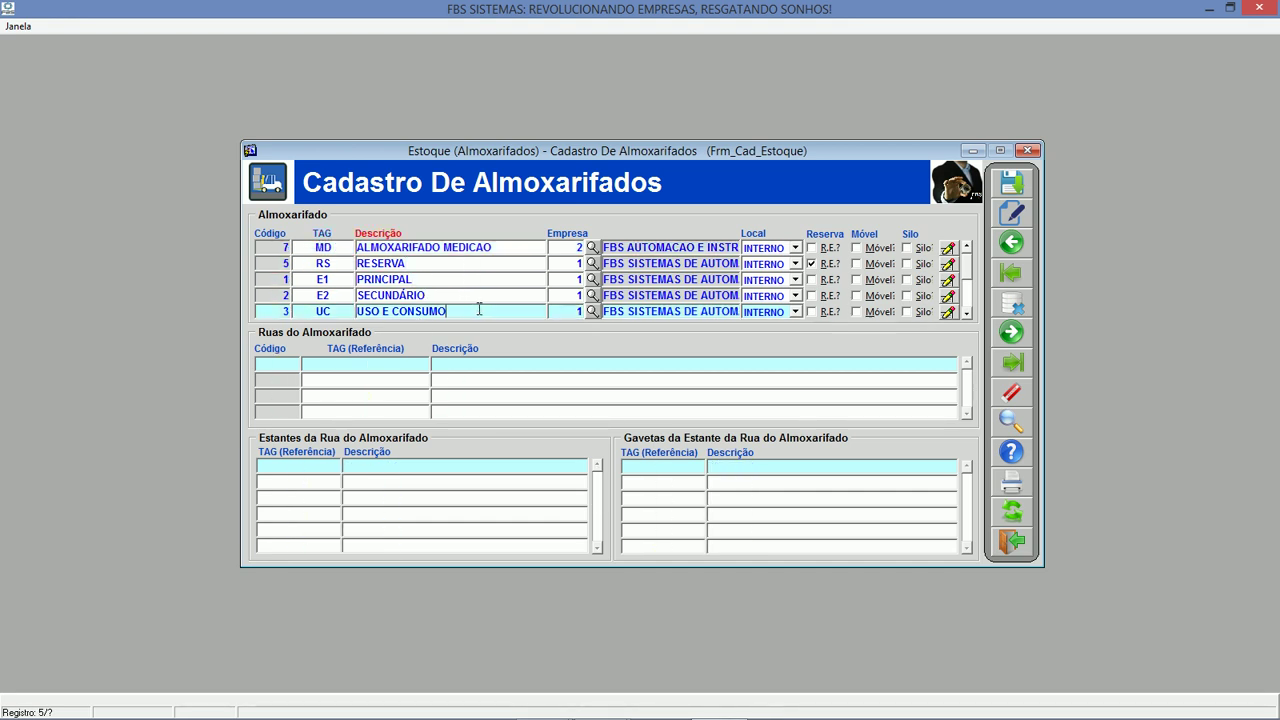
pyautogui.click(479, 263)
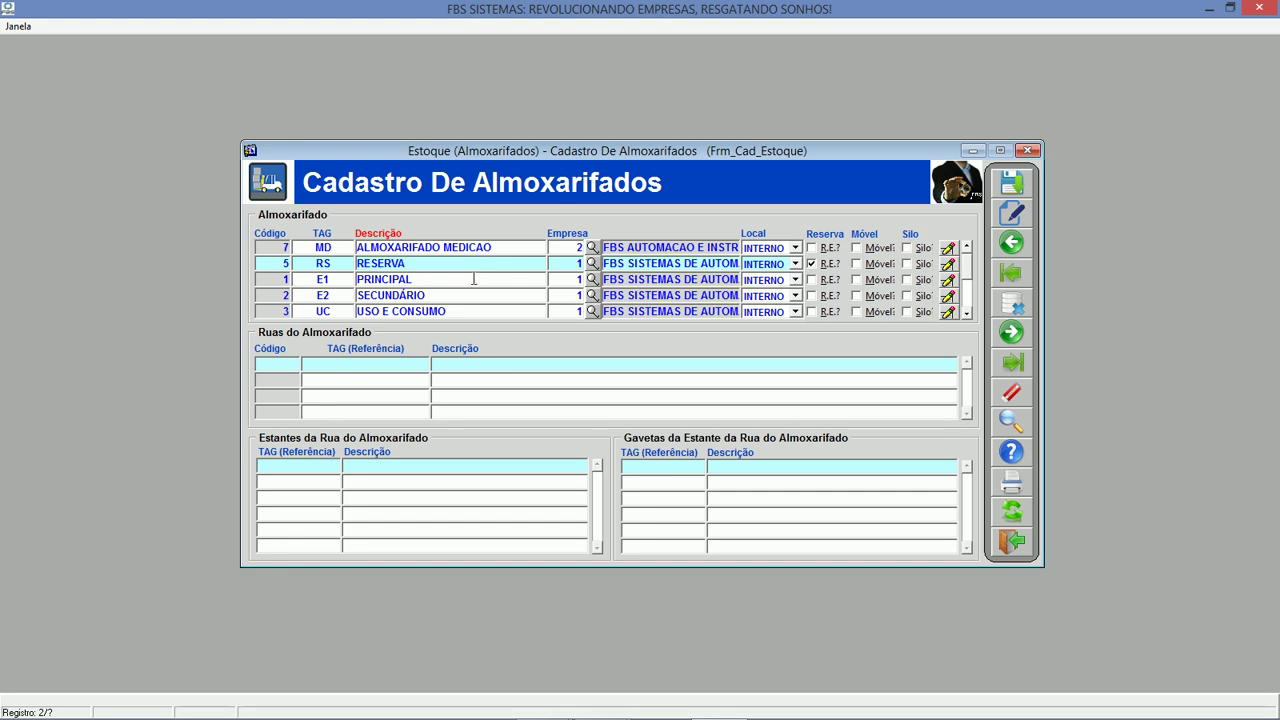
# Inspect PRINCIPAL's PADRAO and R3 streets with their shelves and drawers, then close the records.
pyautogui.click(474, 279)
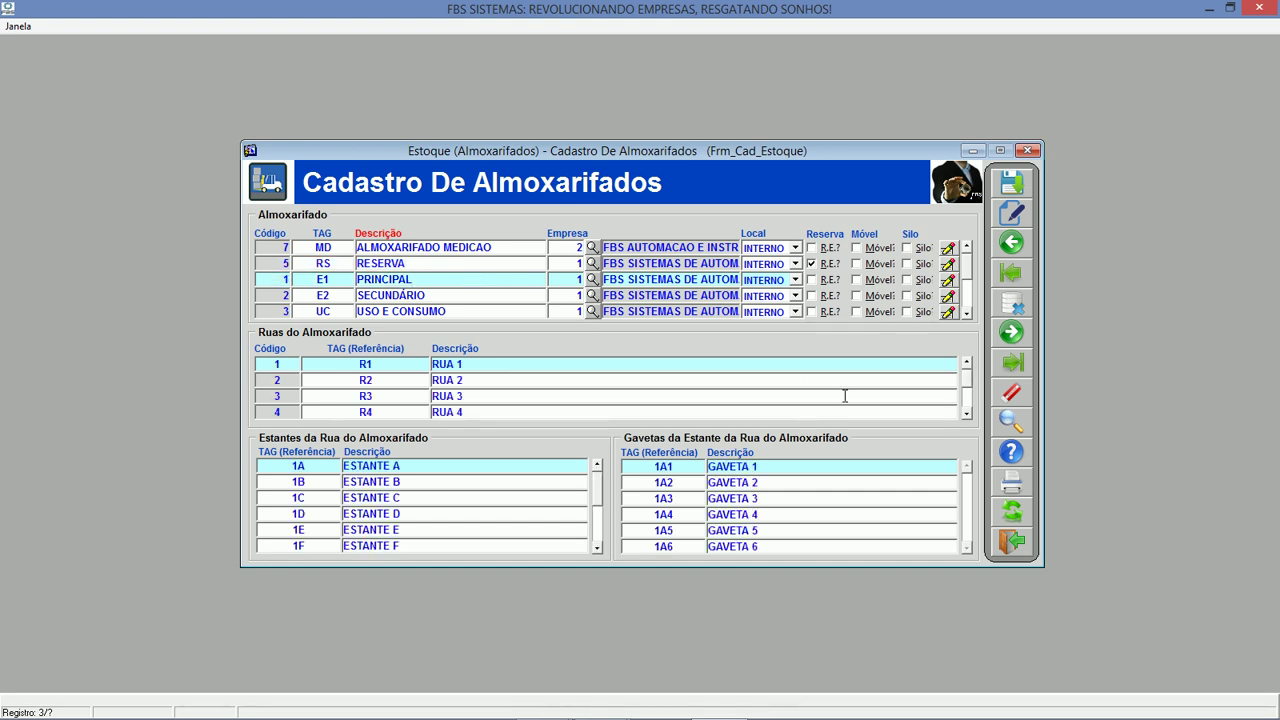
pyautogui.click(970, 414)
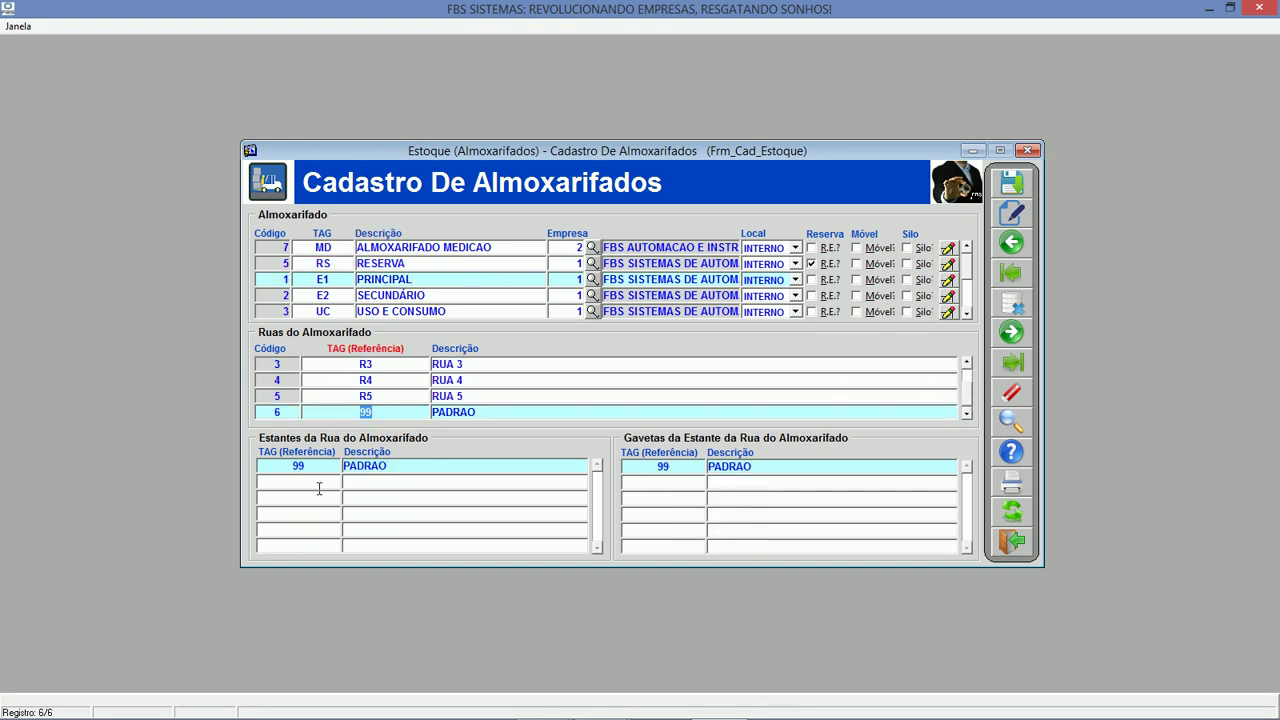
pyautogui.click(395, 366)
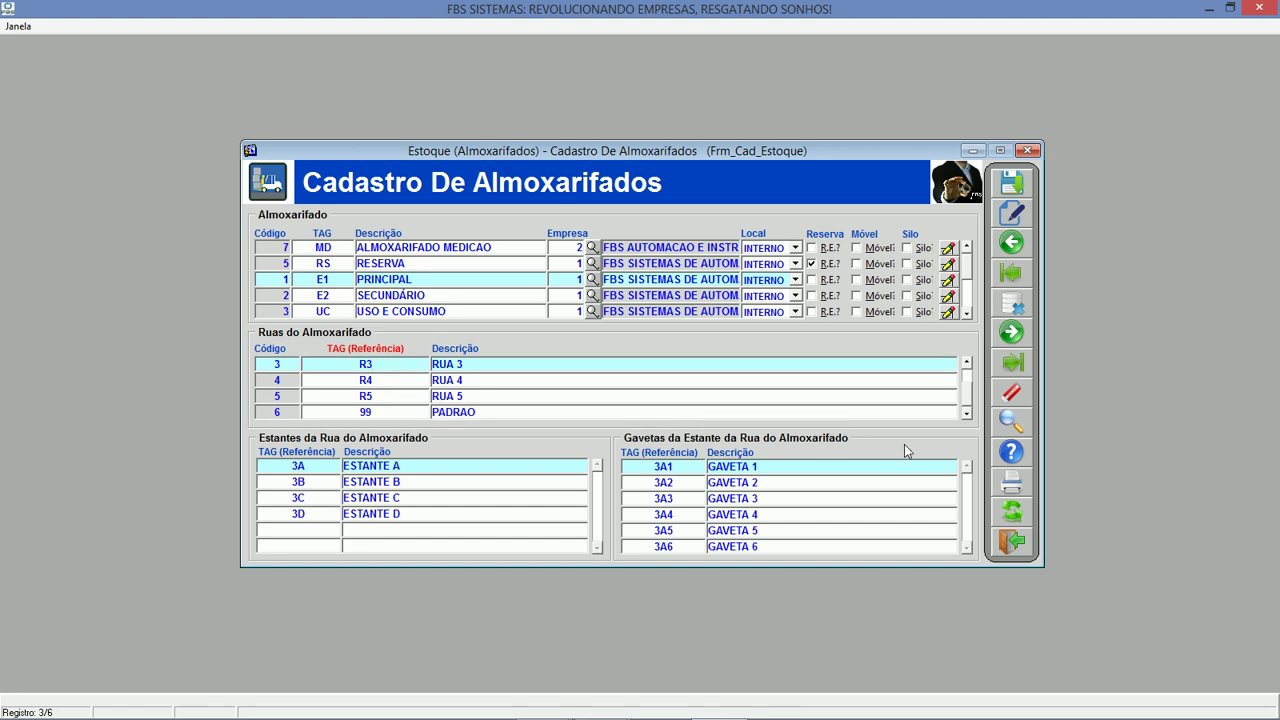
pyautogui.click(1026, 534)
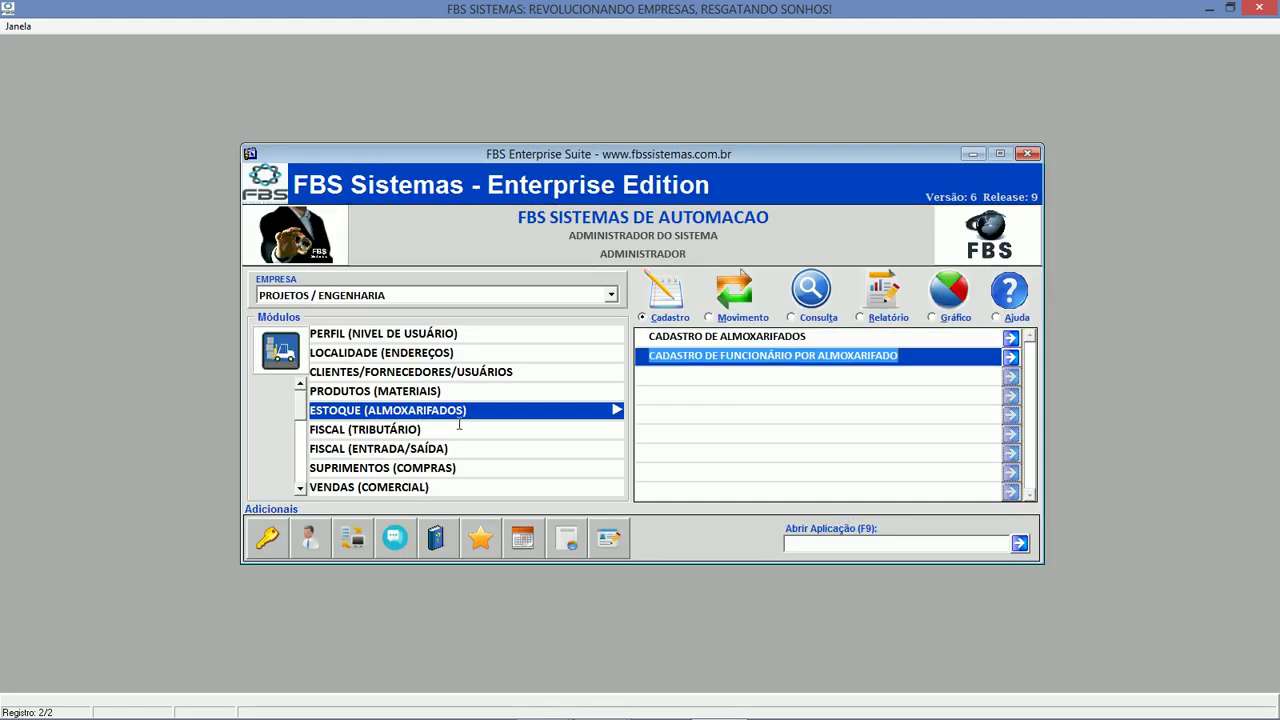
# Browse the Estoque module's movement, query and report lists.
pyautogui.click(709, 317)
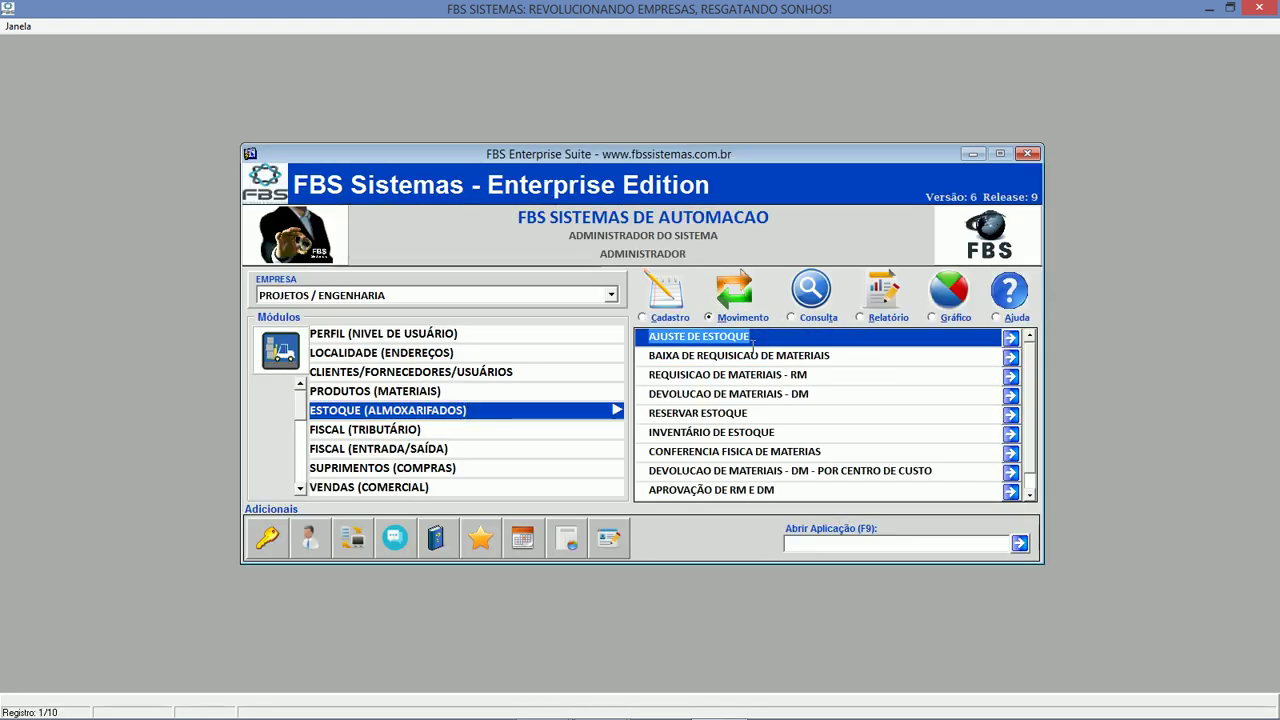
pyautogui.click(749, 356)
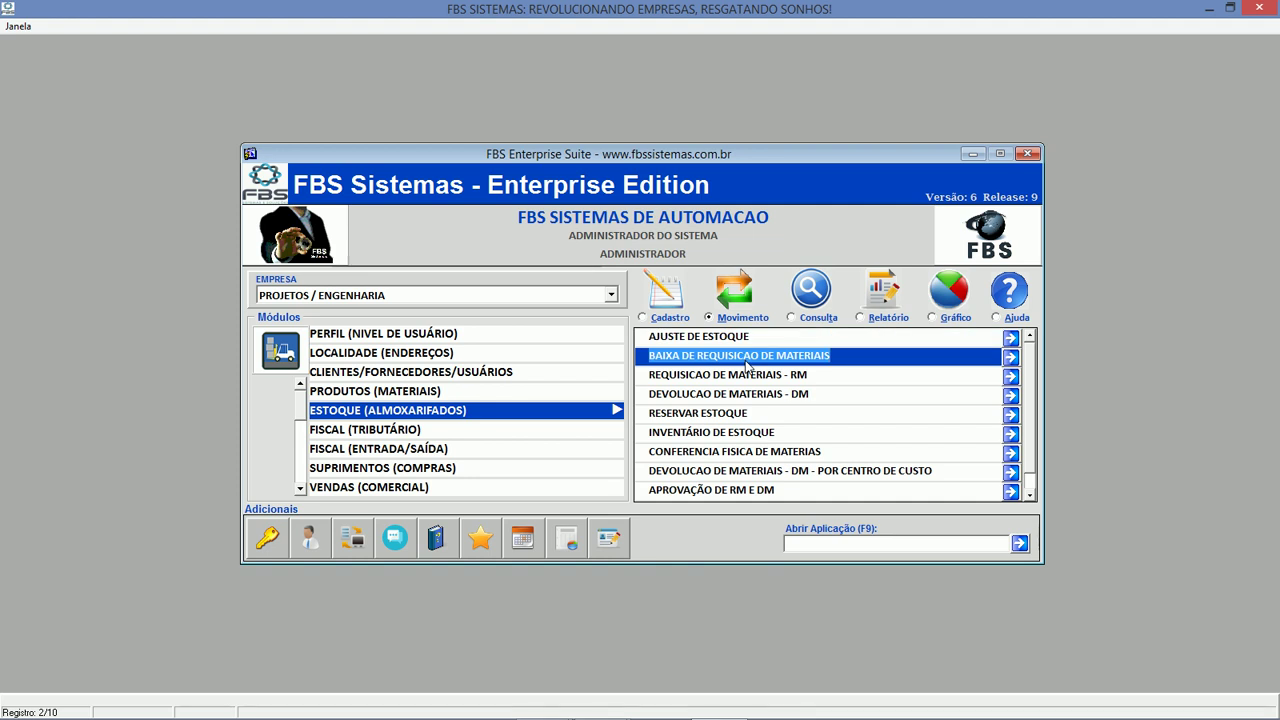
pyautogui.click(816, 318)
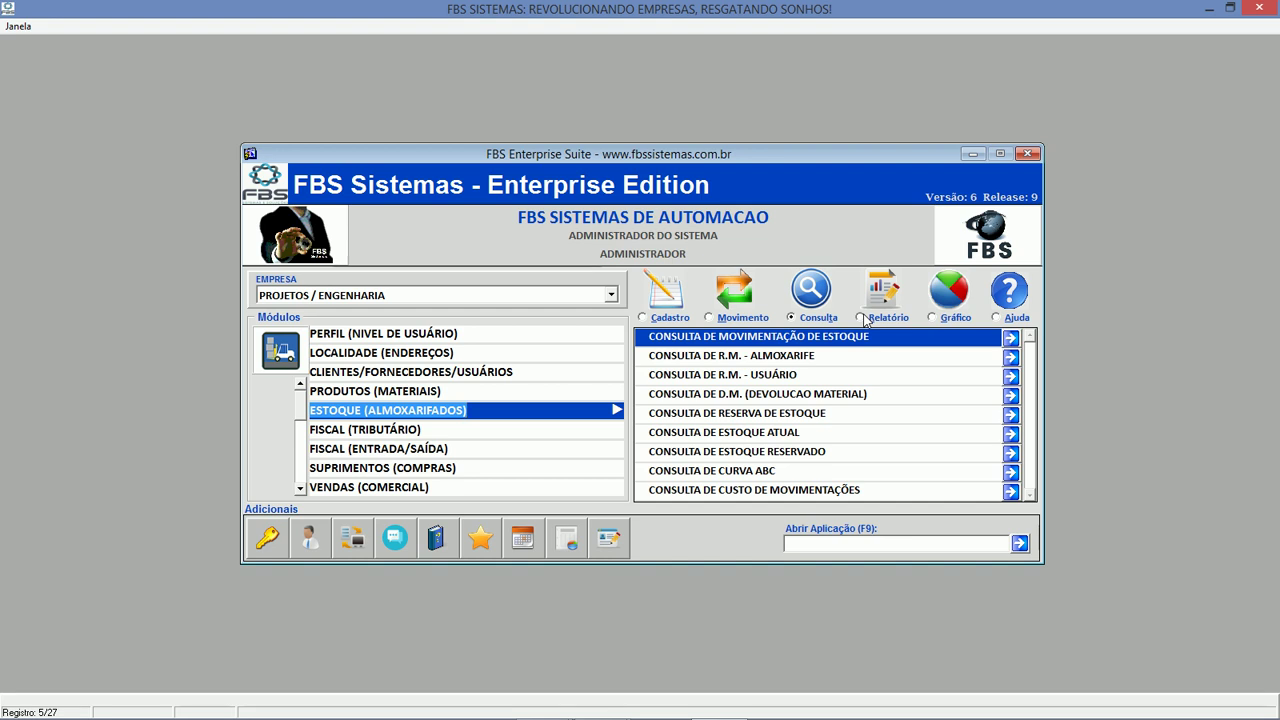
pyautogui.click(862, 318)
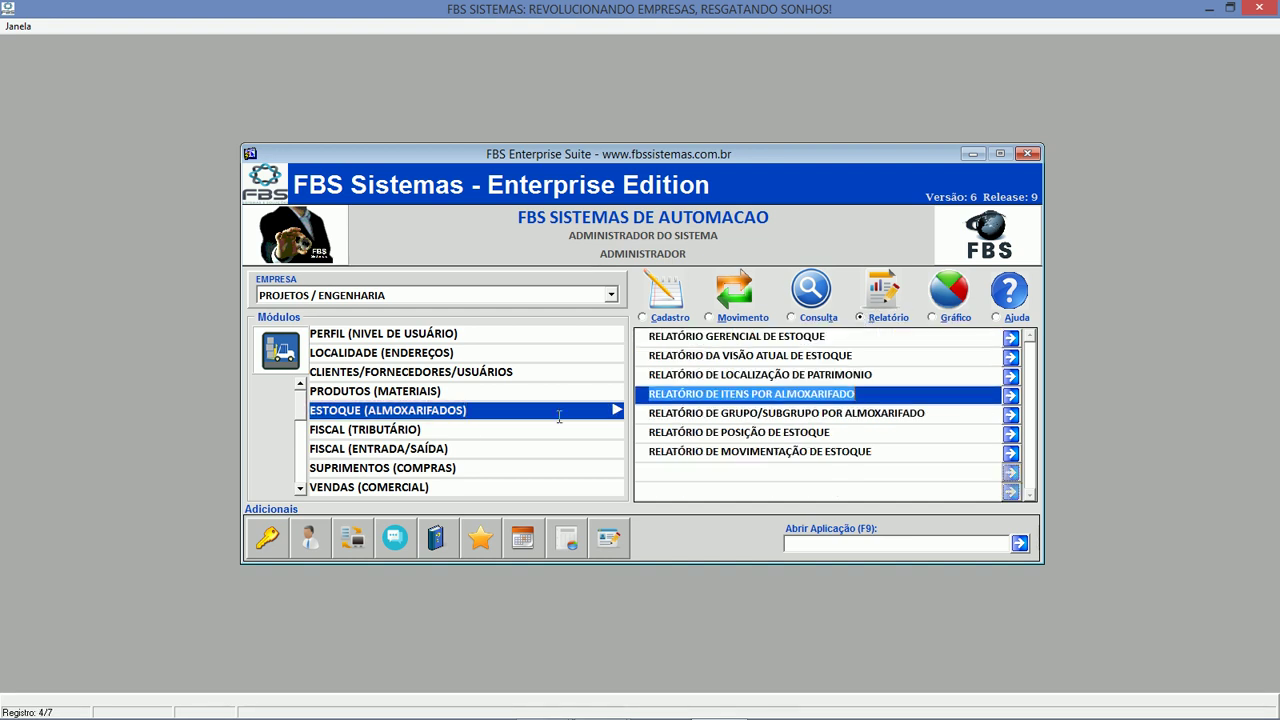
# Switch to FISCAL (TRIBUTÁRIO) and open the Natureza de Operação registration records.
pyautogui.click(456, 430)
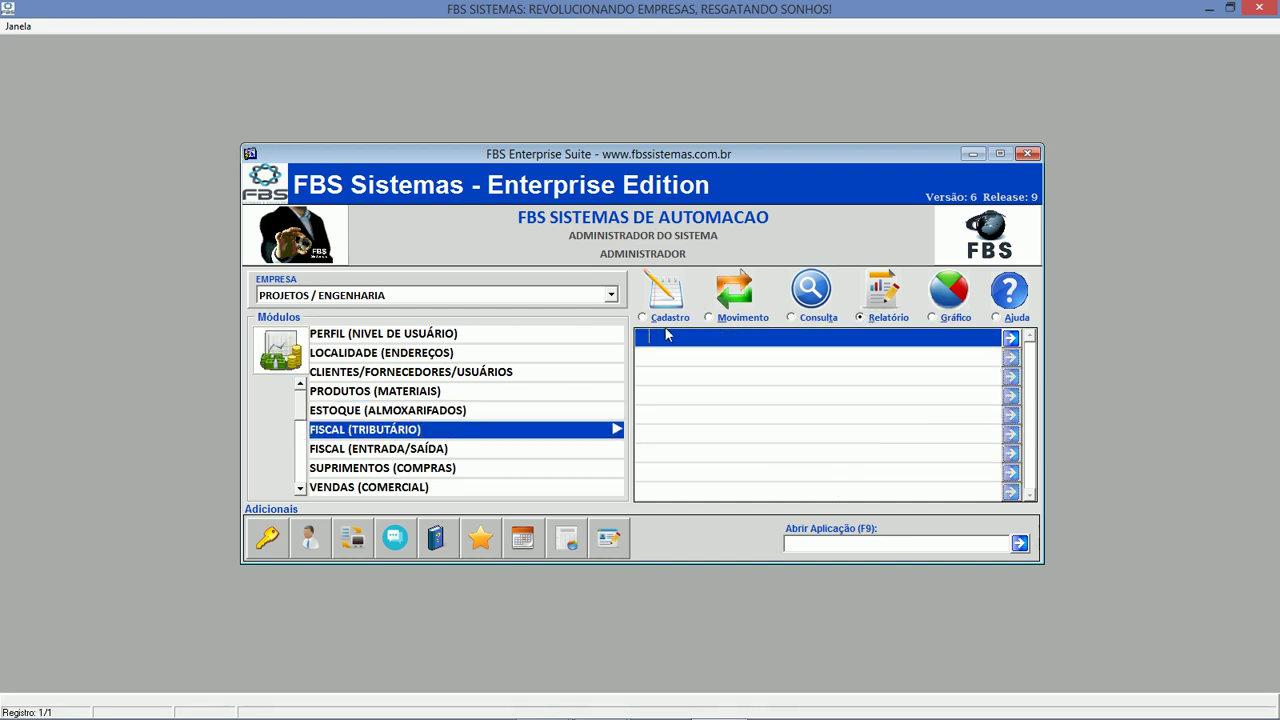
pyautogui.click(669, 320)
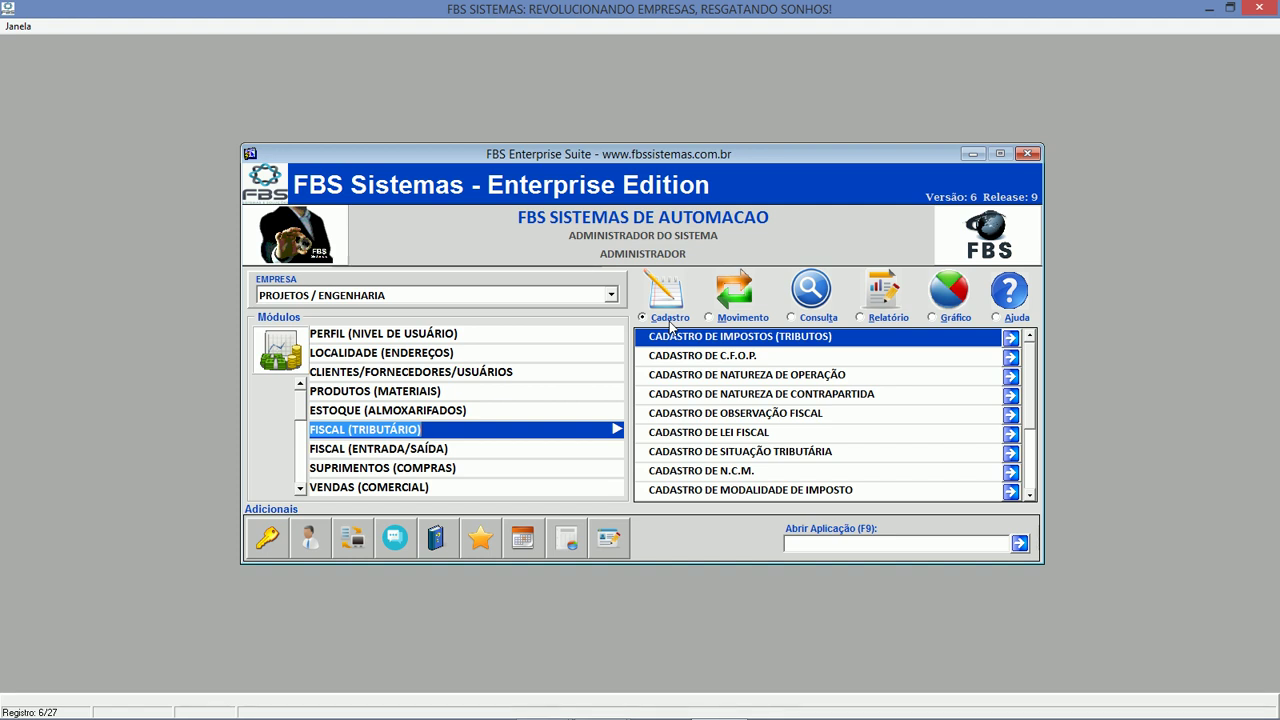
pyautogui.click(740, 394)
pyautogui.click(741, 375)
pyautogui.doubleClick(741, 377)
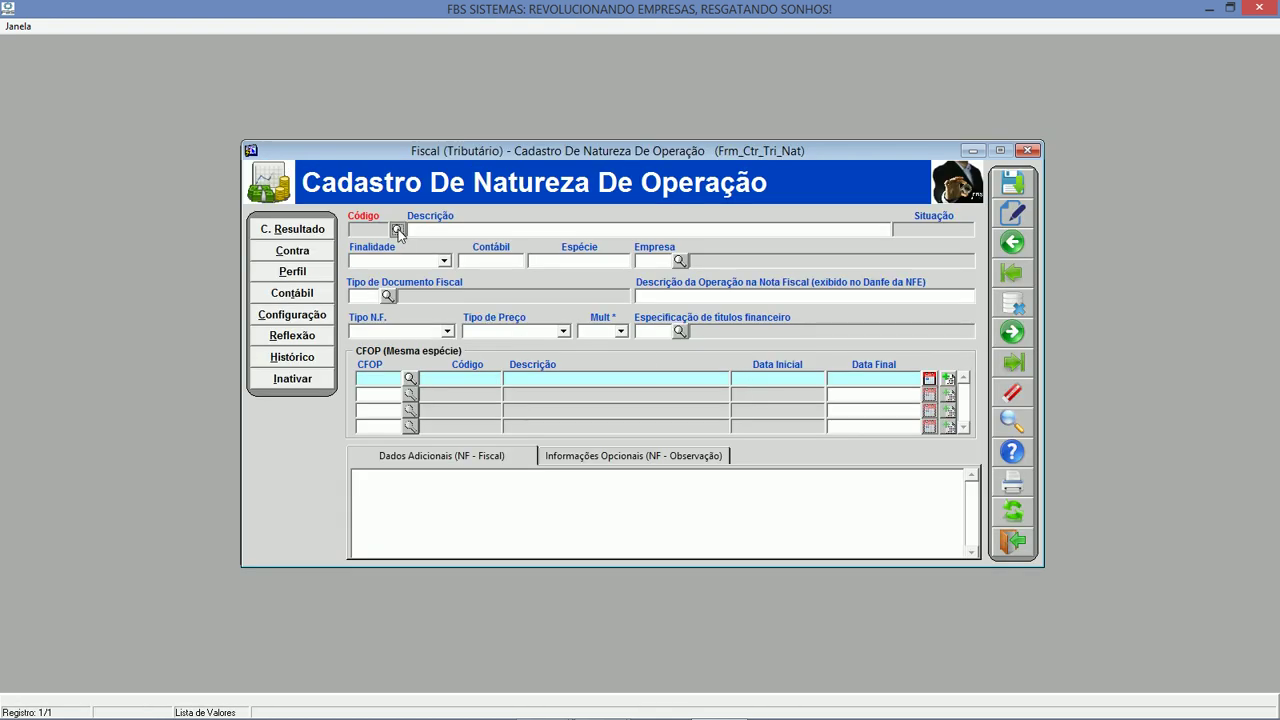
# Load the PRESTACAO DE SERVICO - MATRIZ operation nature, then close the record.
pyautogui.click(398, 229)
pyautogui.write('p')
pyautogui.press('Down')
pyautogui.press('Return')
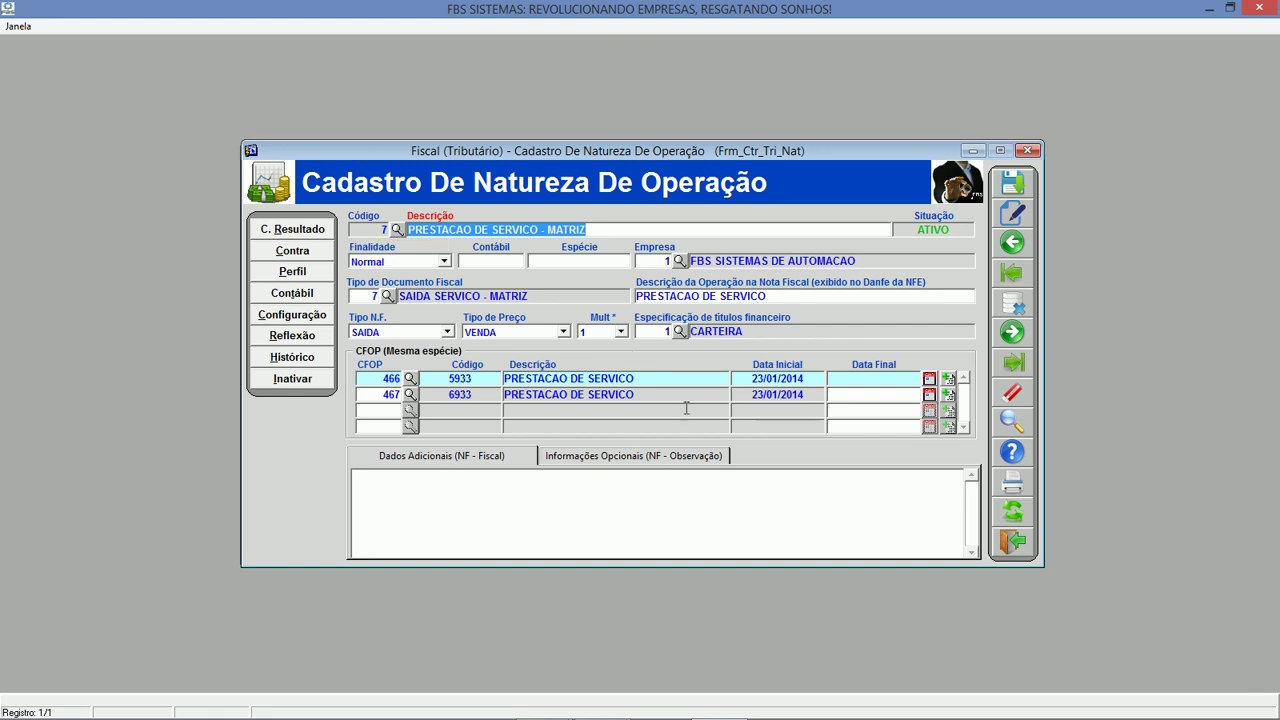
pyautogui.click(1012, 540)
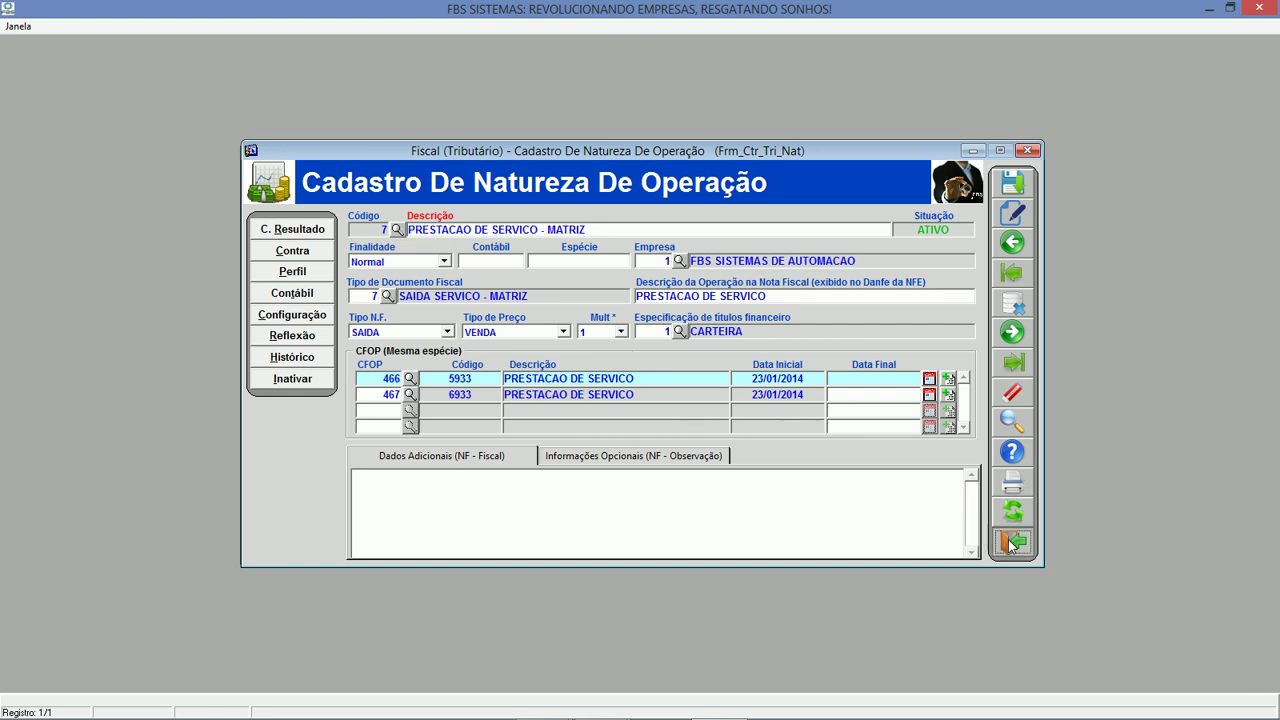
# View the empty Tributação de N.C.M. de Itens form, then list the tax query screens.
pyautogui.click(742, 318)
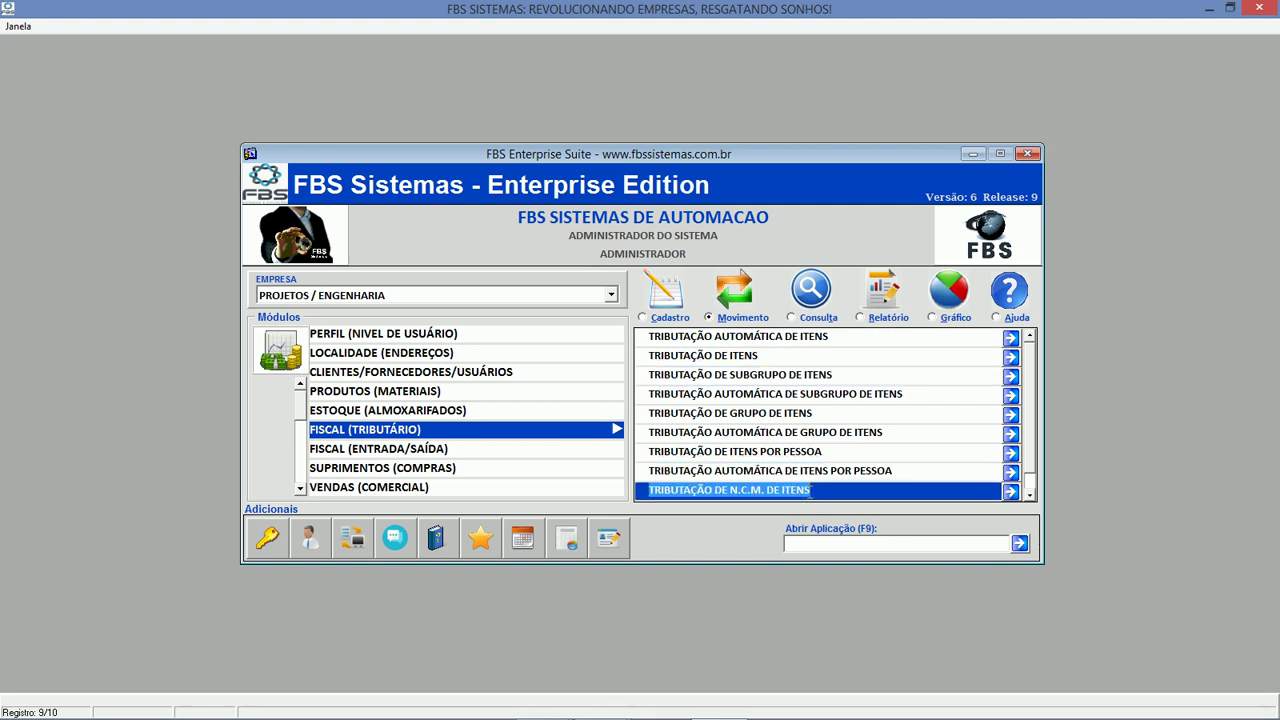
pyautogui.click(790, 489)
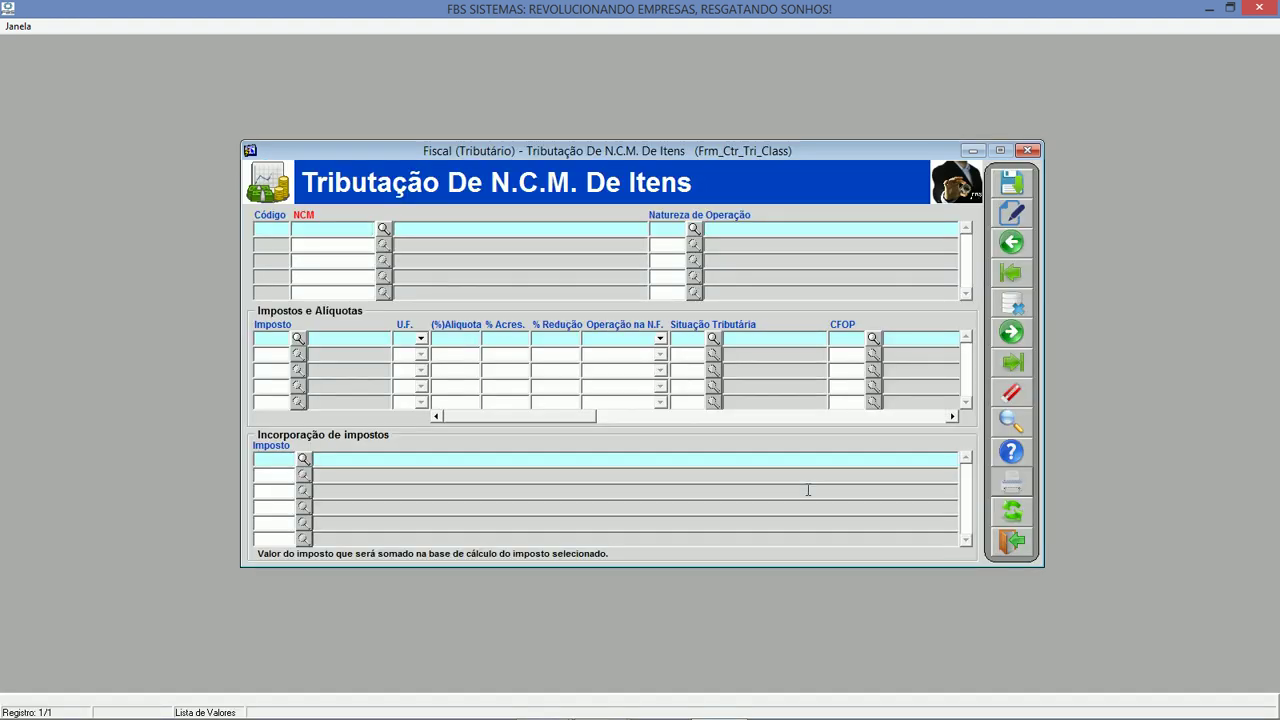
pyautogui.click(1024, 544)
pyautogui.click(818, 318)
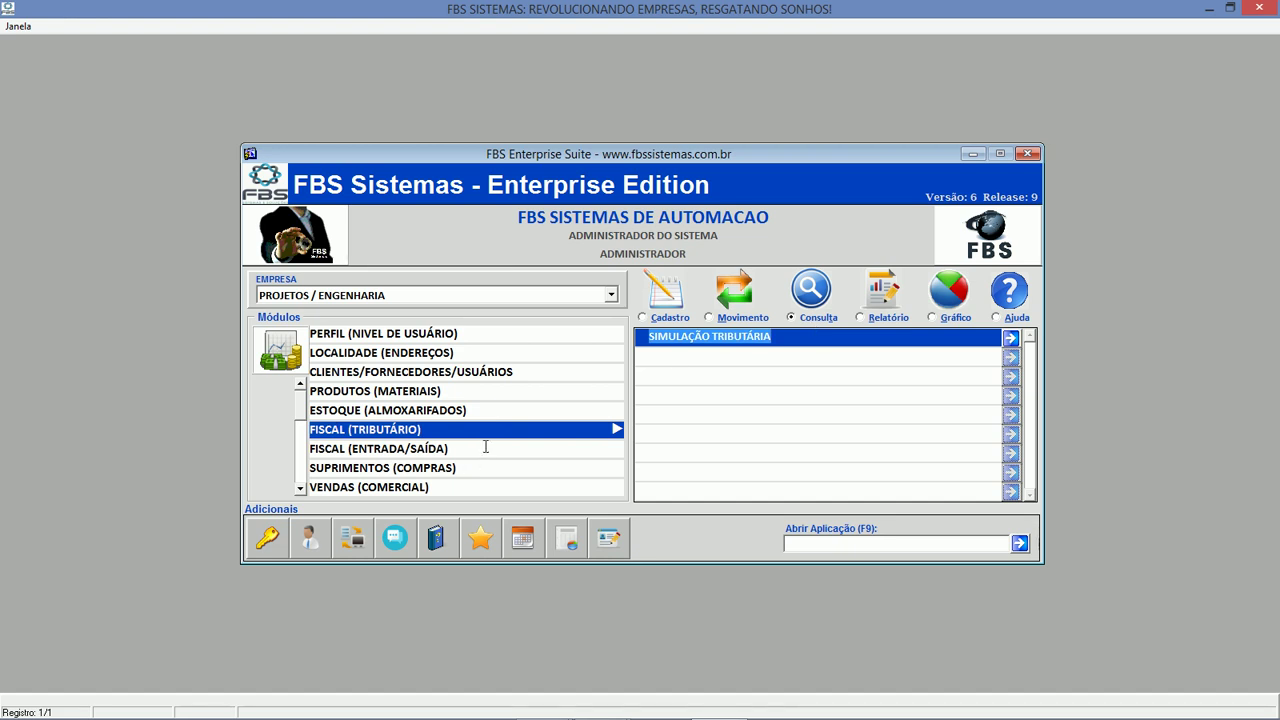
# In FISCAL (ENTRADA/SAÍDA), browse the Movimento items for invoice entry, issuing and sales-order invoicing.
pyautogui.click(437, 449)
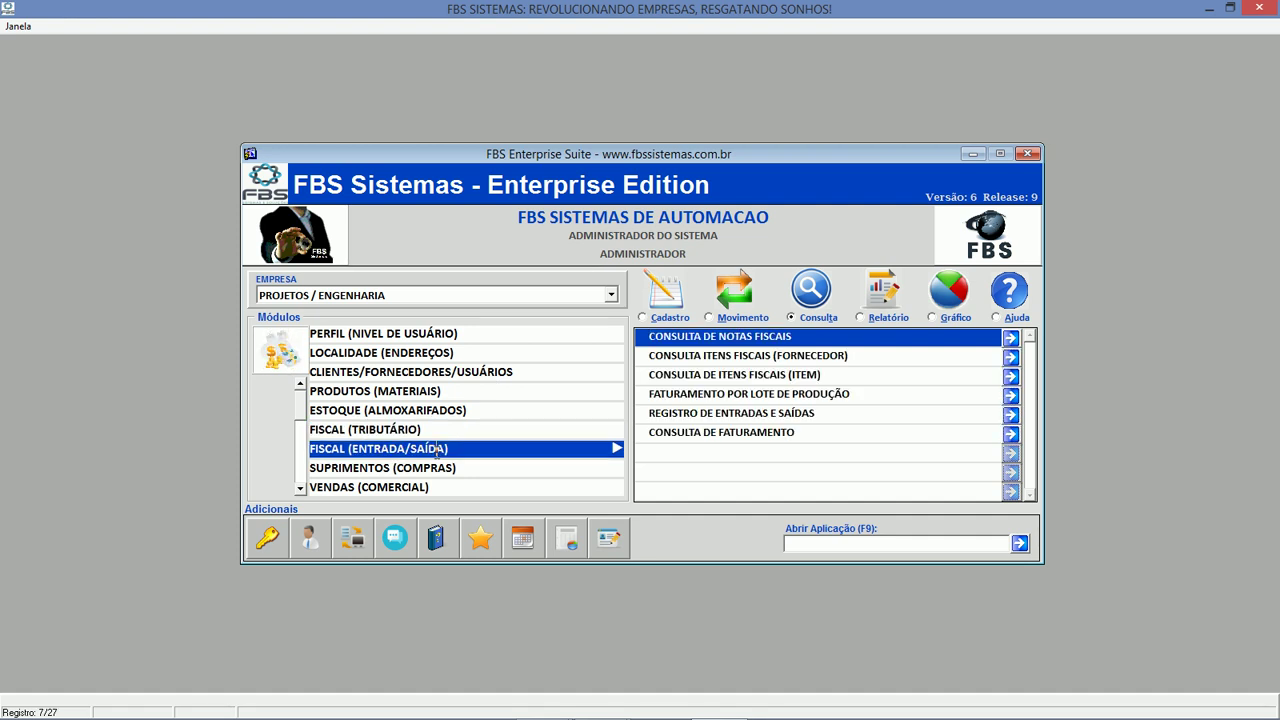
pyautogui.click(727, 319)
pyautogui.click(731, 338)
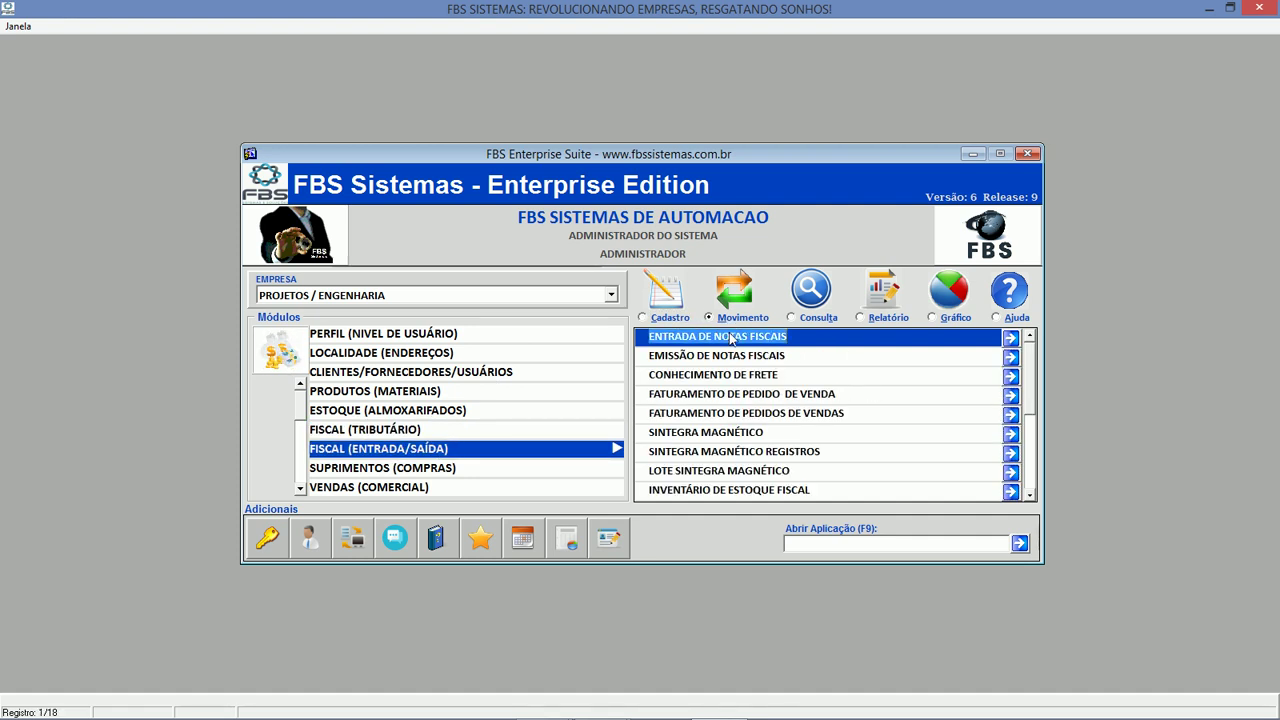
pyautogui.click(729, 357)
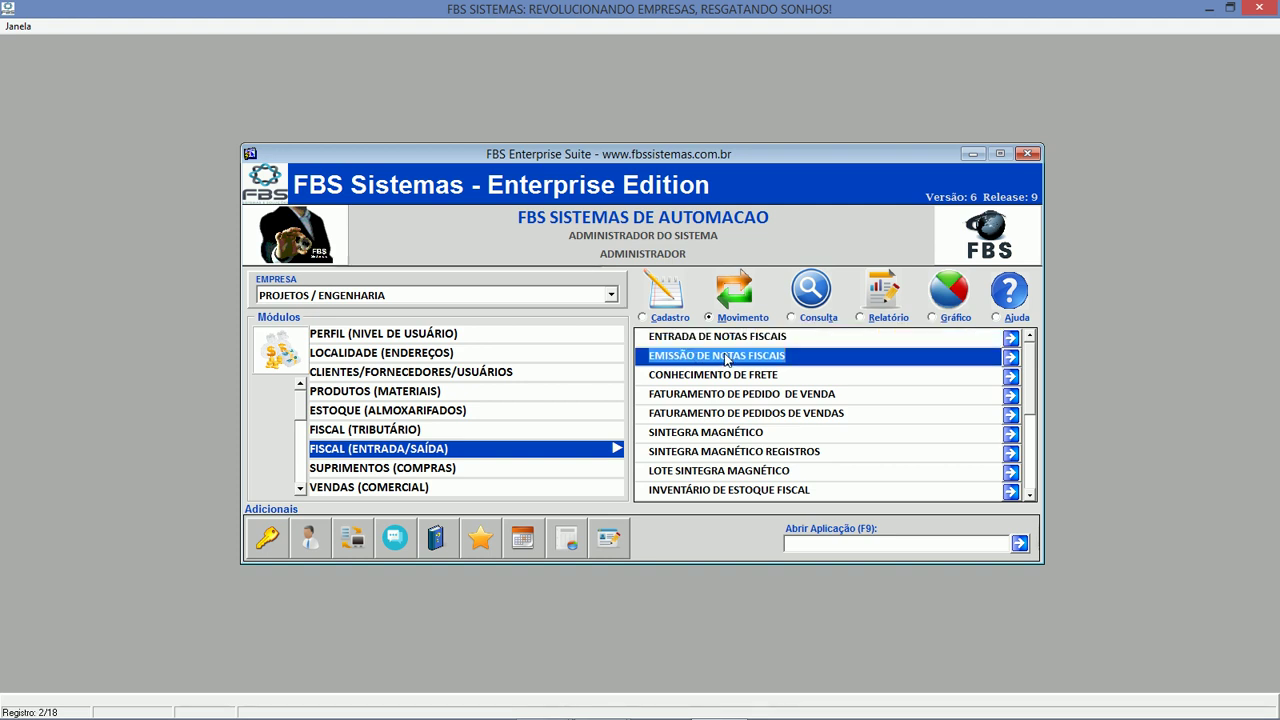
pyautogui.click(745, 394)
pyautogui.click(757, 413)
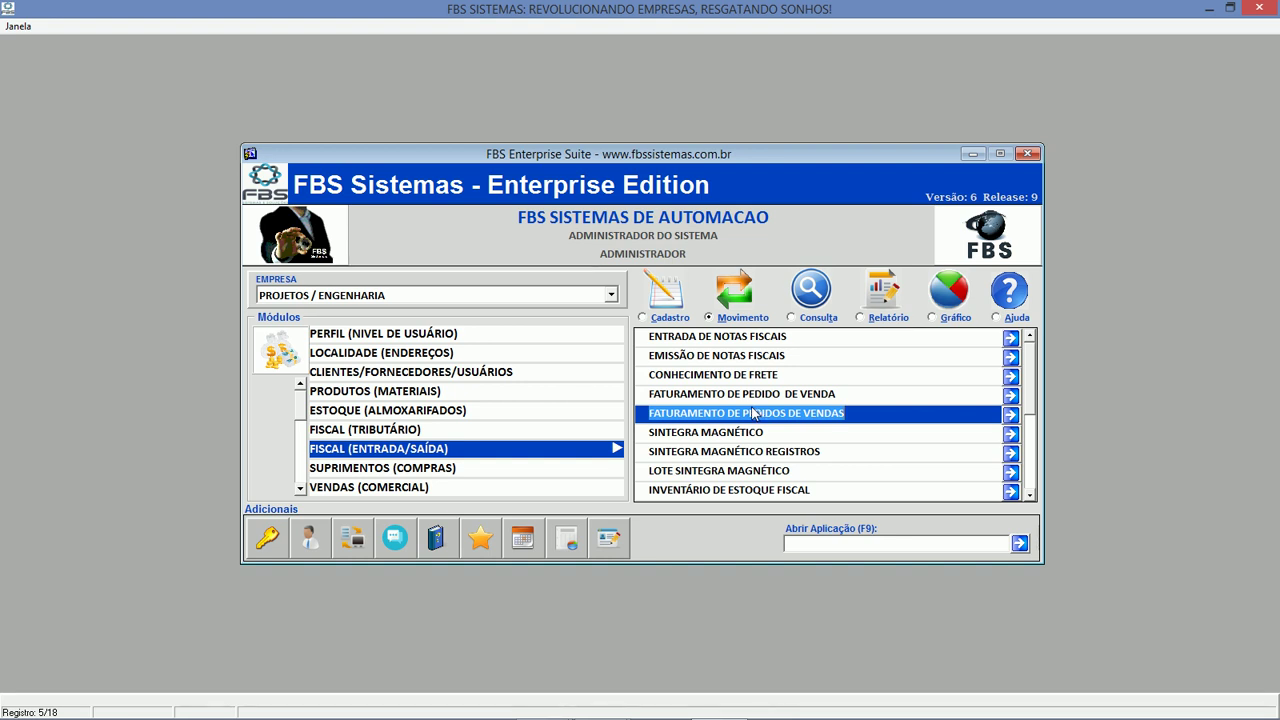
pyautogui.click(775, 337)
# View the Registro de Entradas e Saídas form, list the reports, then switch to SUPRIMENTOS.
pyautogui.click(813, 318)
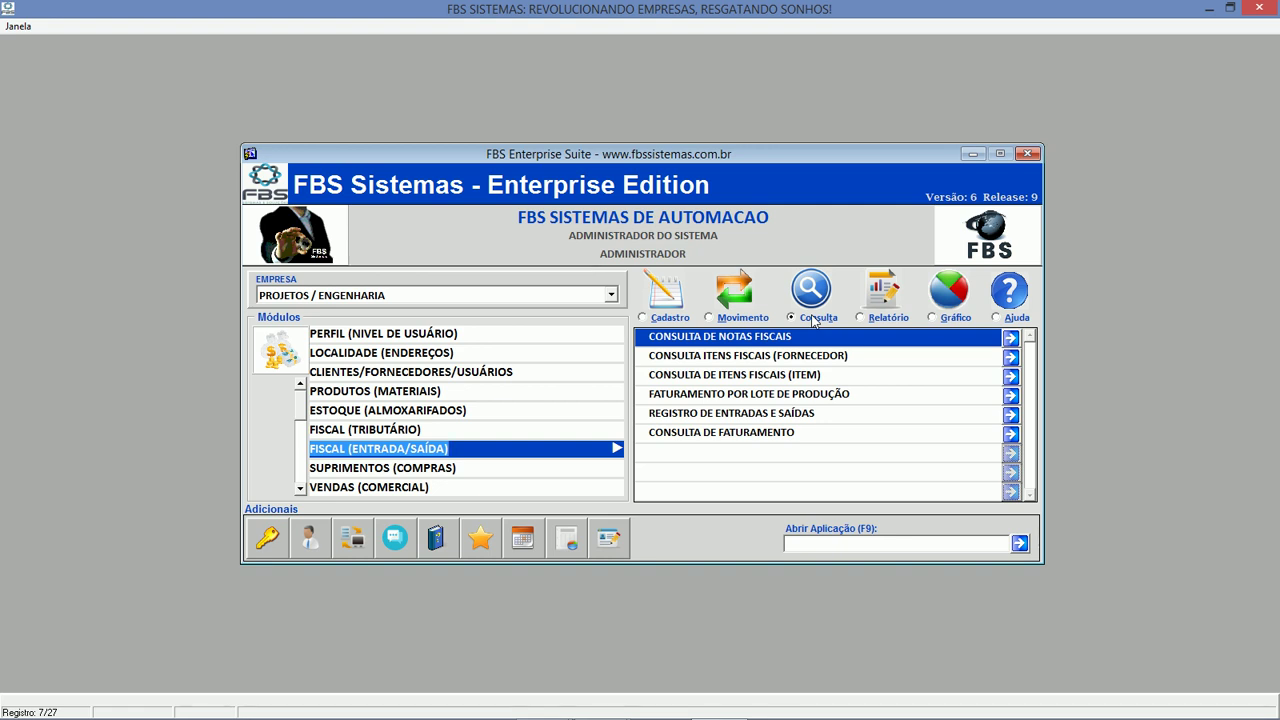
pyautogui.click(793, 413)
pyautogui.doubleClick(793, 413)
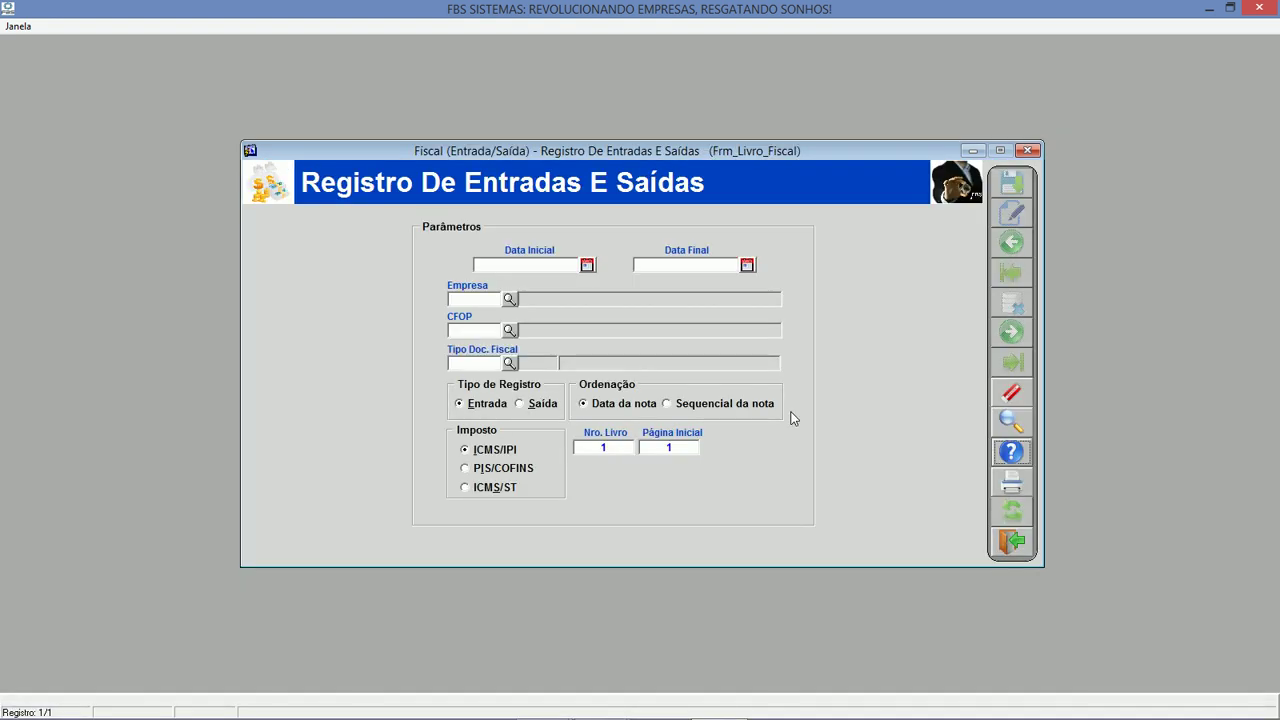
pyautogui.click(1010, 541)
pyautogui.click(876, 319)
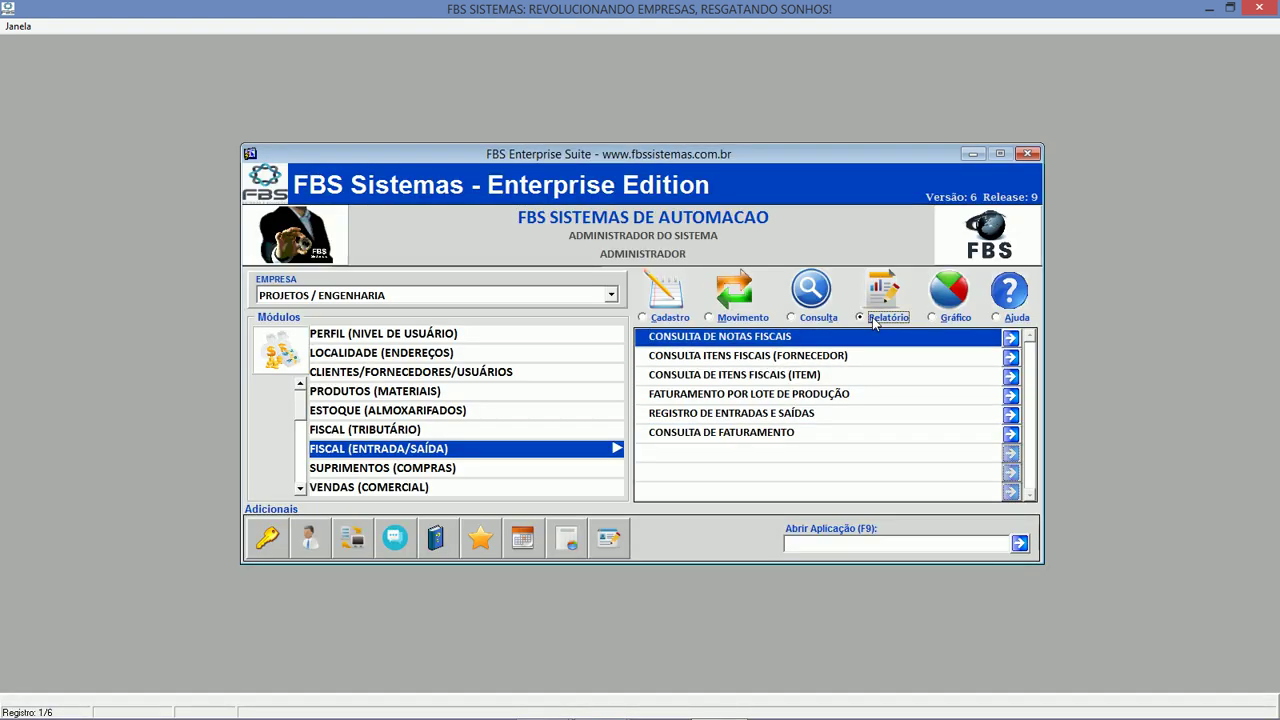
pyautogui.click(470, 469)
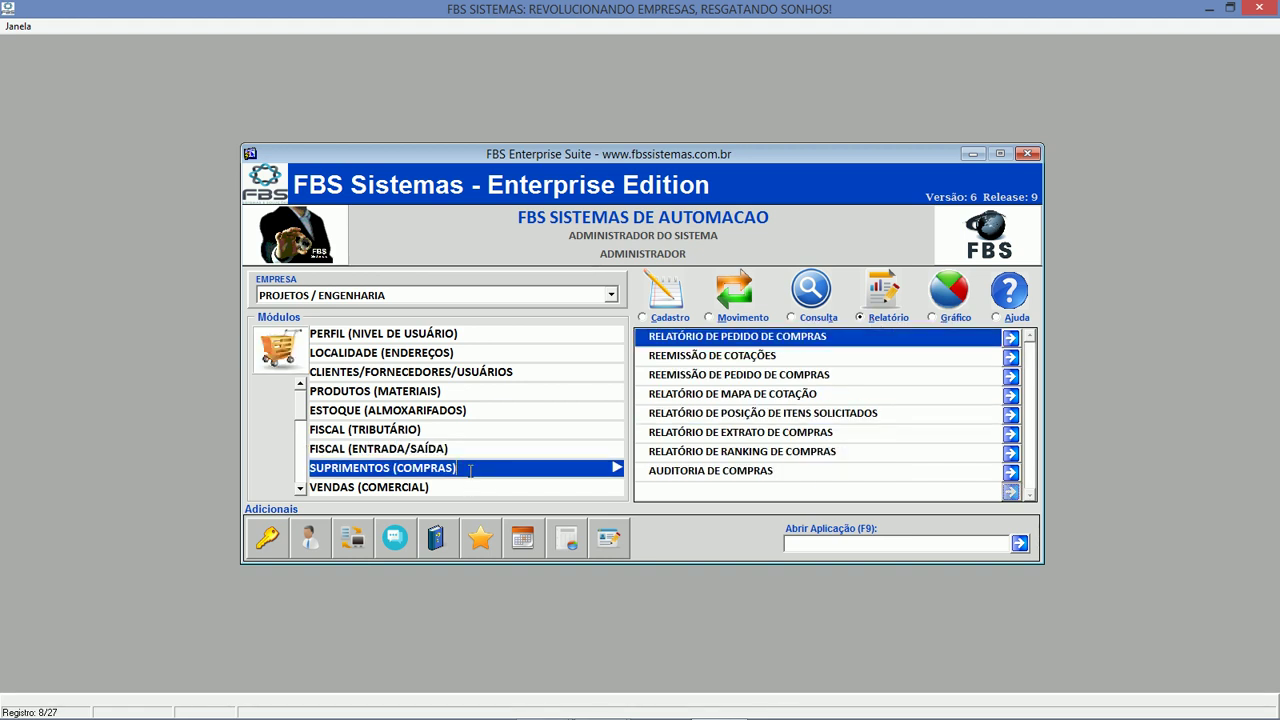
# Open and close the Geração de Cotações form from the purchasing Movimento list.
pyautogui.click(665, 320)
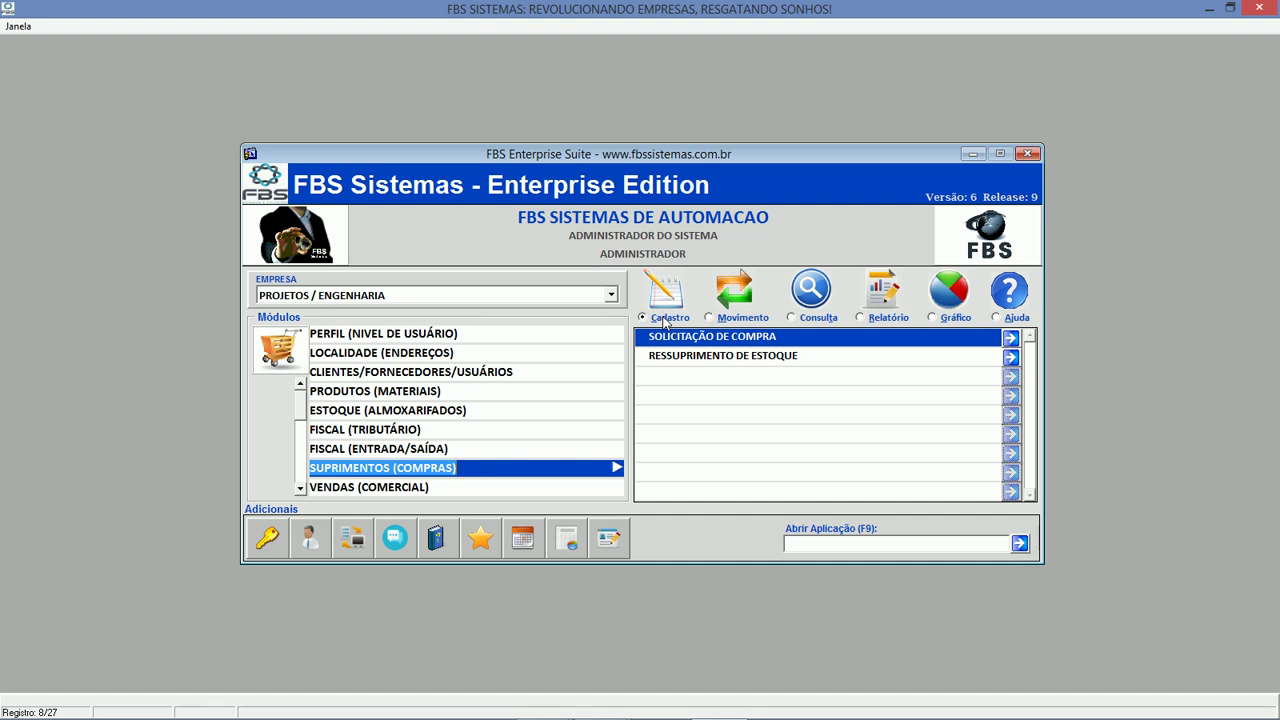
pyautogui.click(738, 318)
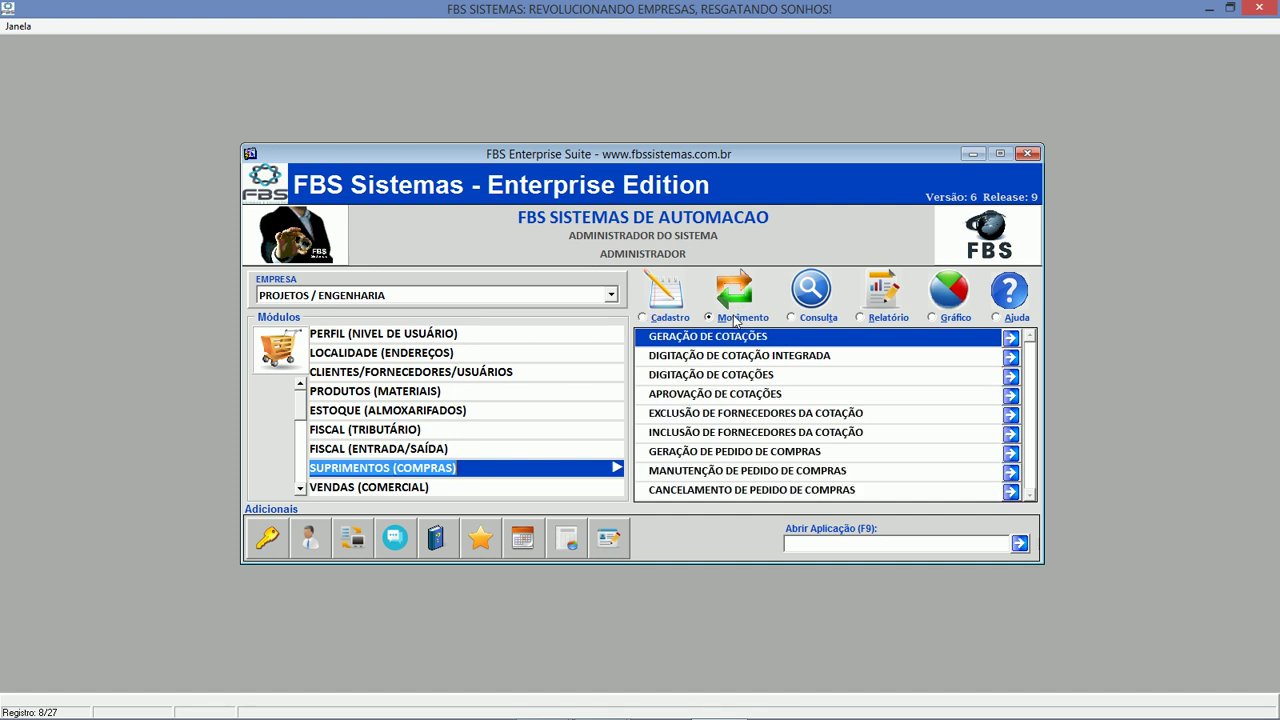
pyautogui.click(758, 338)
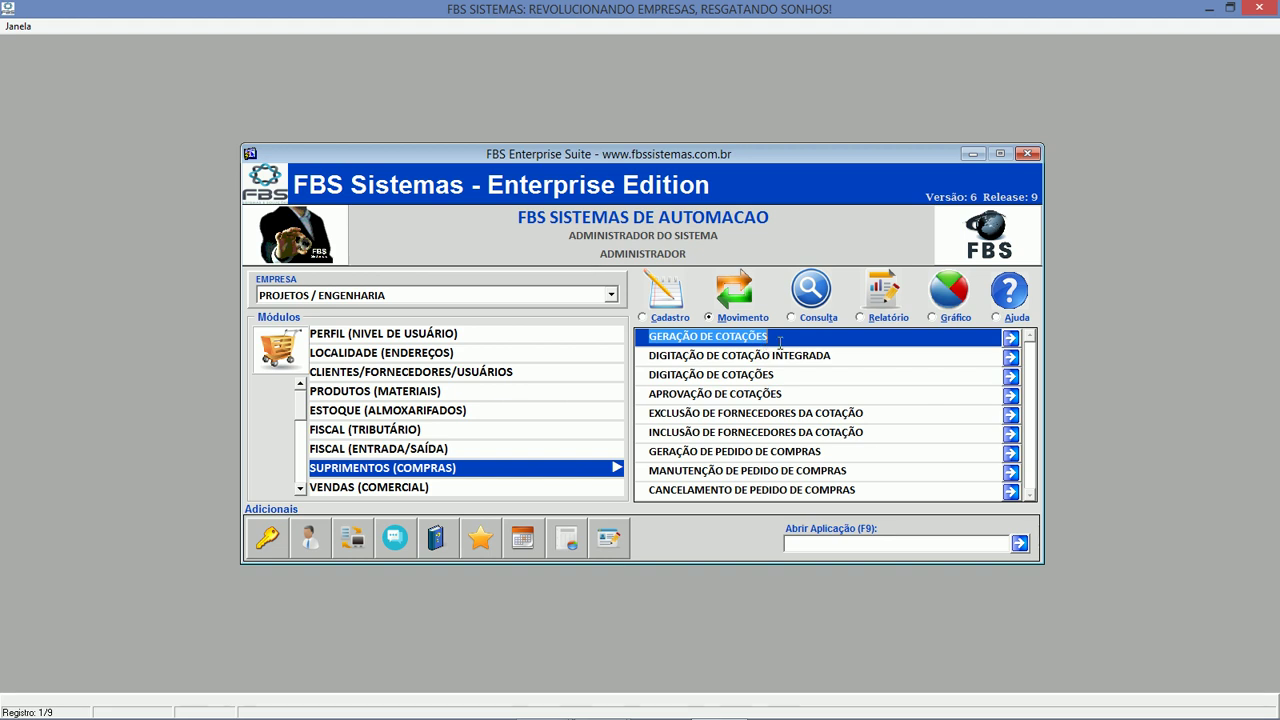
pyautogui.doubleClick(782, 341)
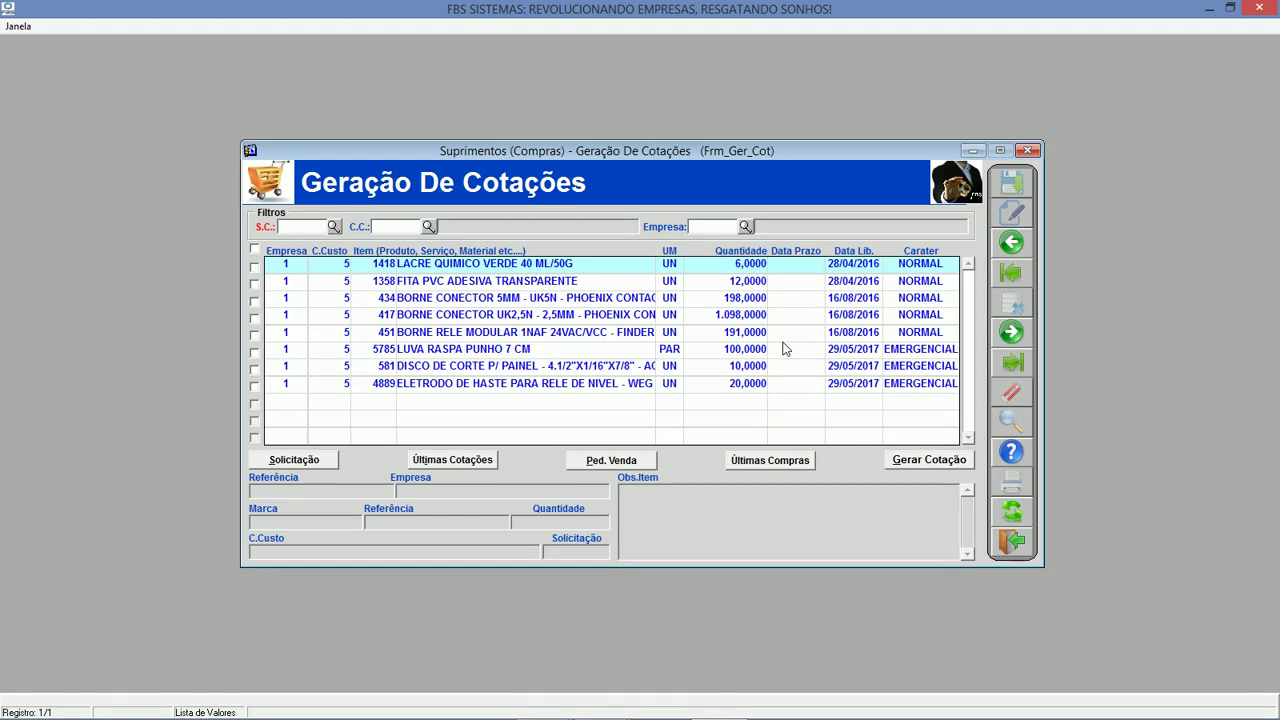
pyautogui.click(1015, 540)
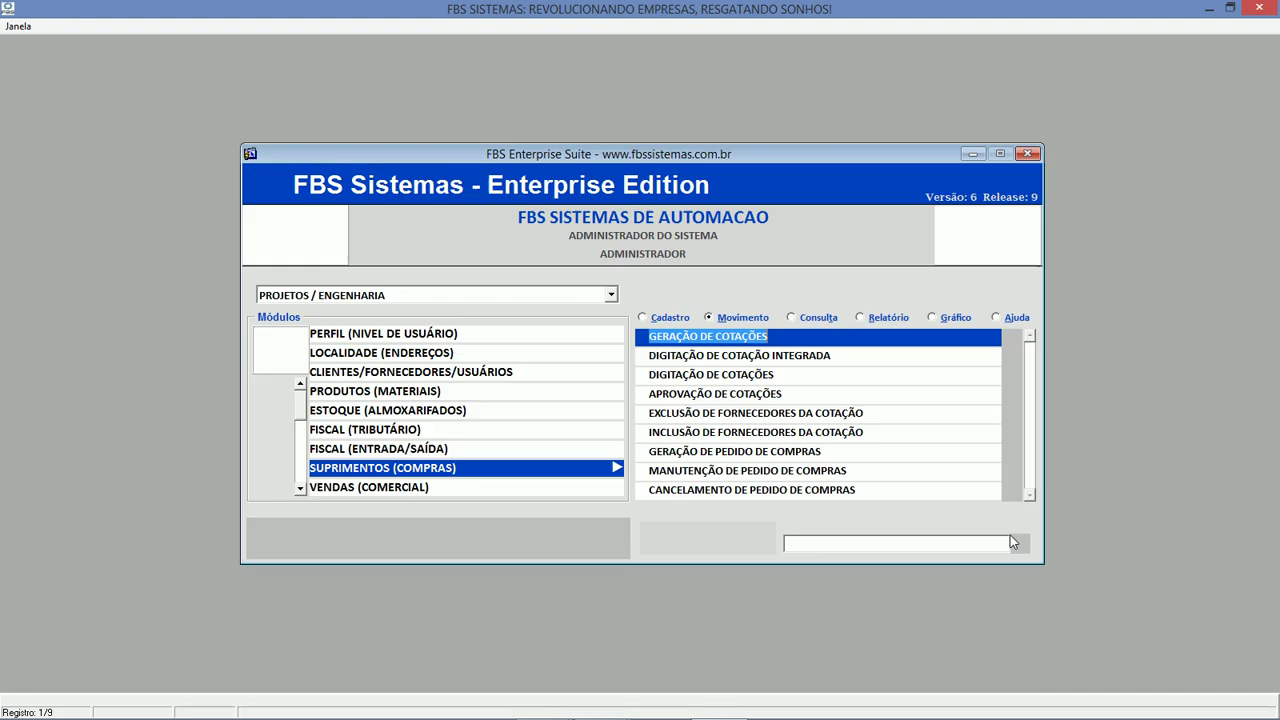
# Open and close the requested-items position query and the Objetivos e Indicadores chart screen.
pyautogui.click(806, 320)
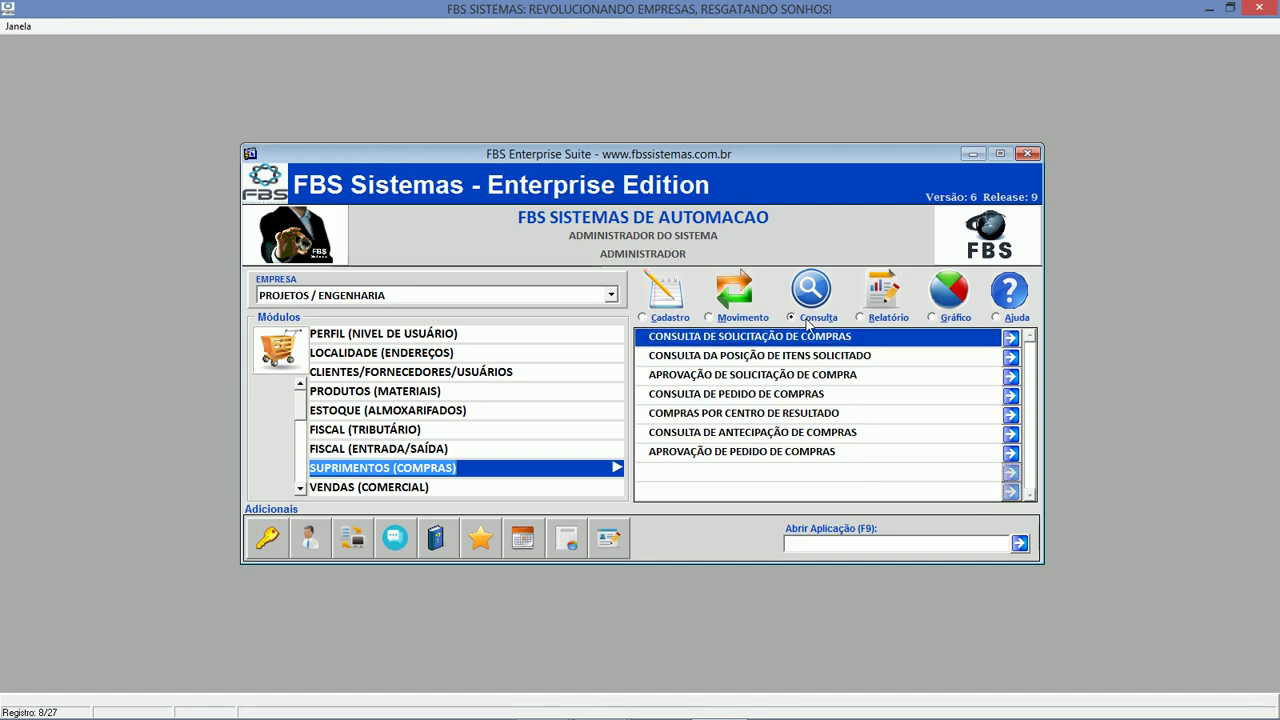
pyautogui.doubleClick(806, 356)
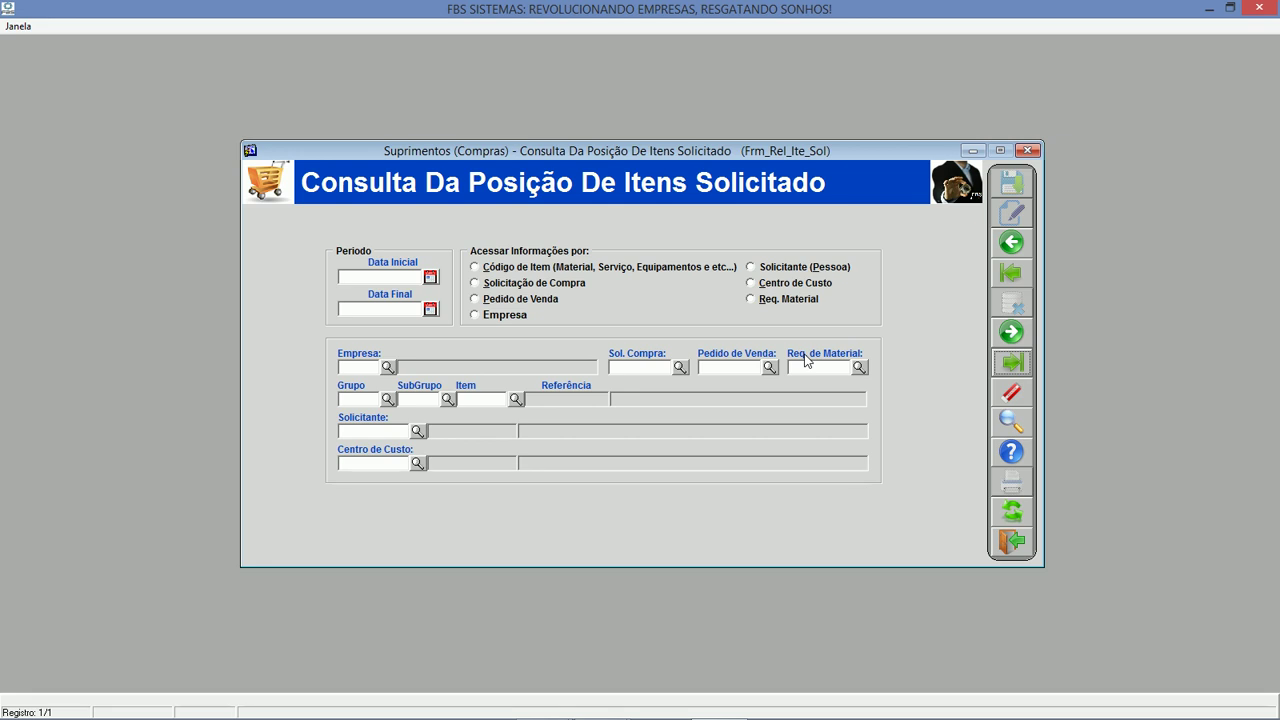
pyautogui.click(1020, 542)
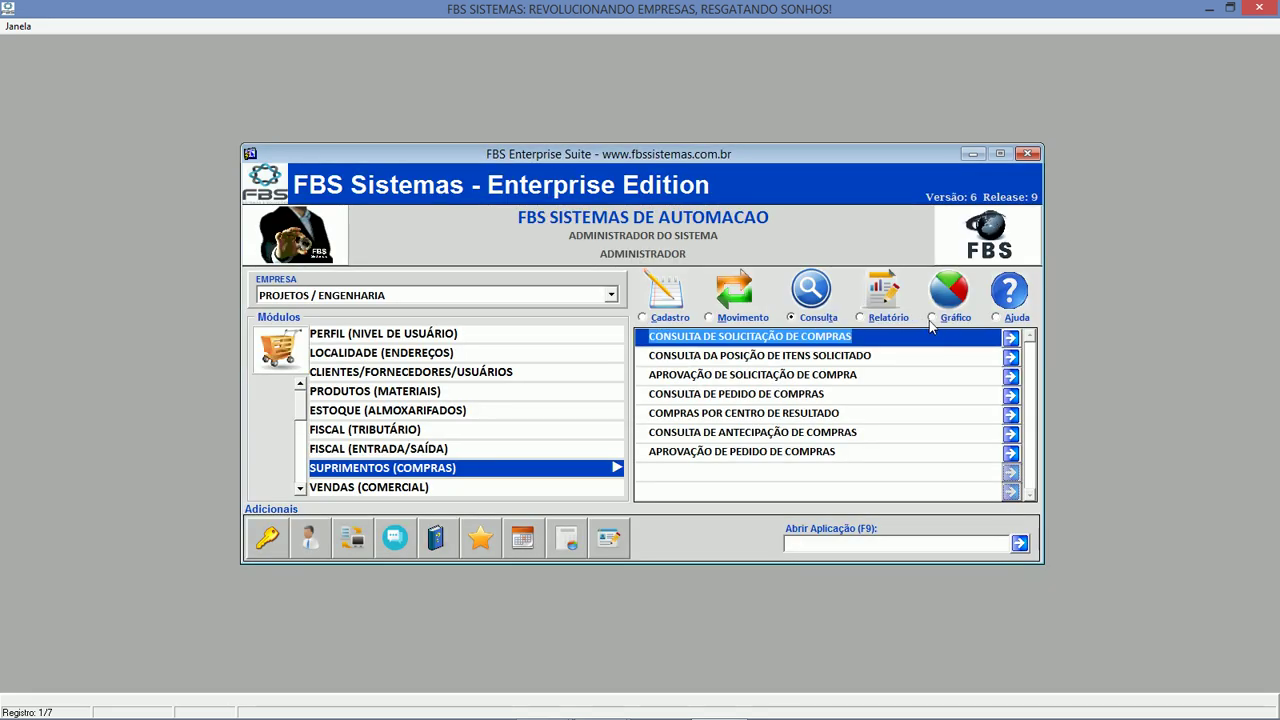
pyautogui.click(932, 318)
pyautogui.doubleClick(920, 340)
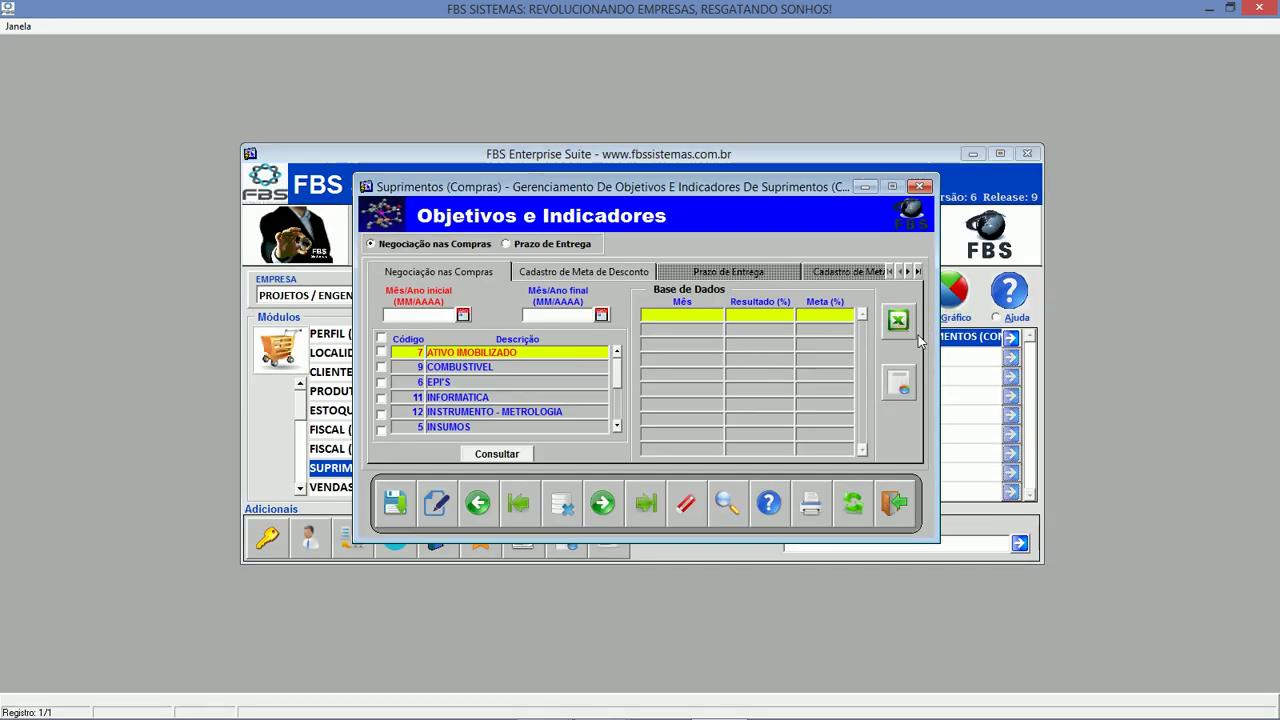
pyautogui.click(892, 506)
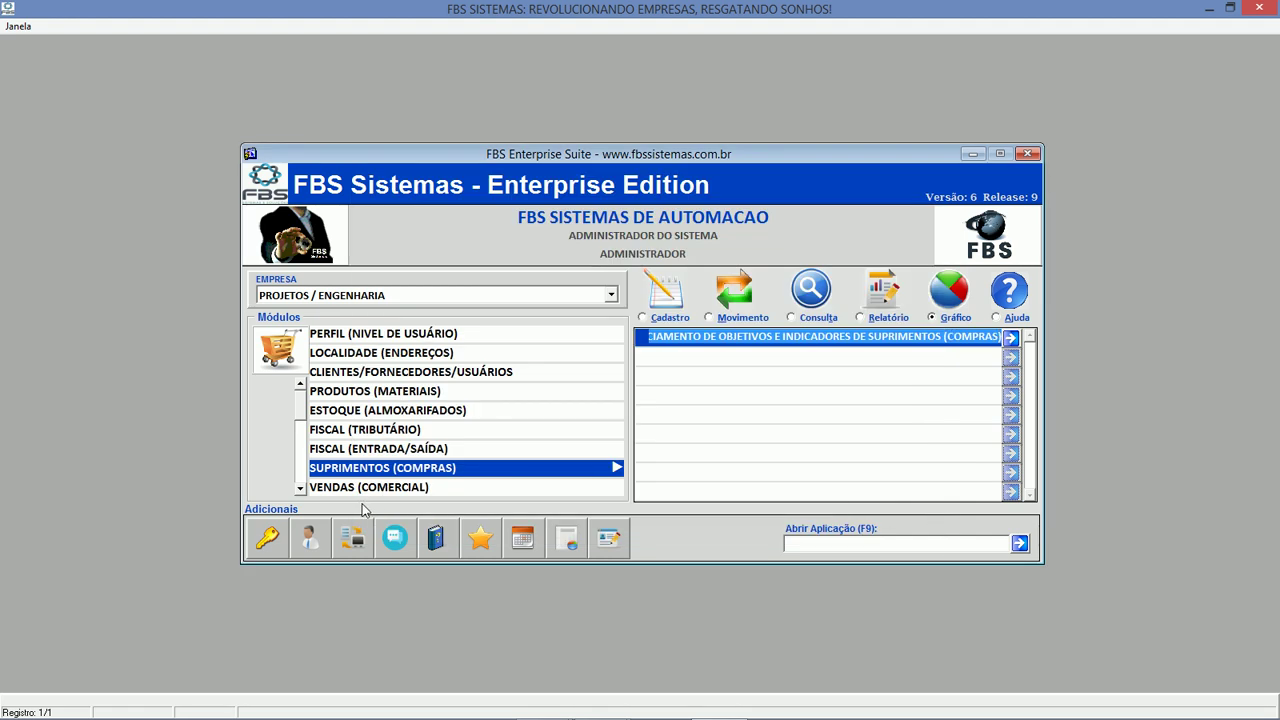
# Switch to the PROJETOS (ORÇAMENTÁRIO) module and list its registration screens.
pyautogui.click(299, 488)
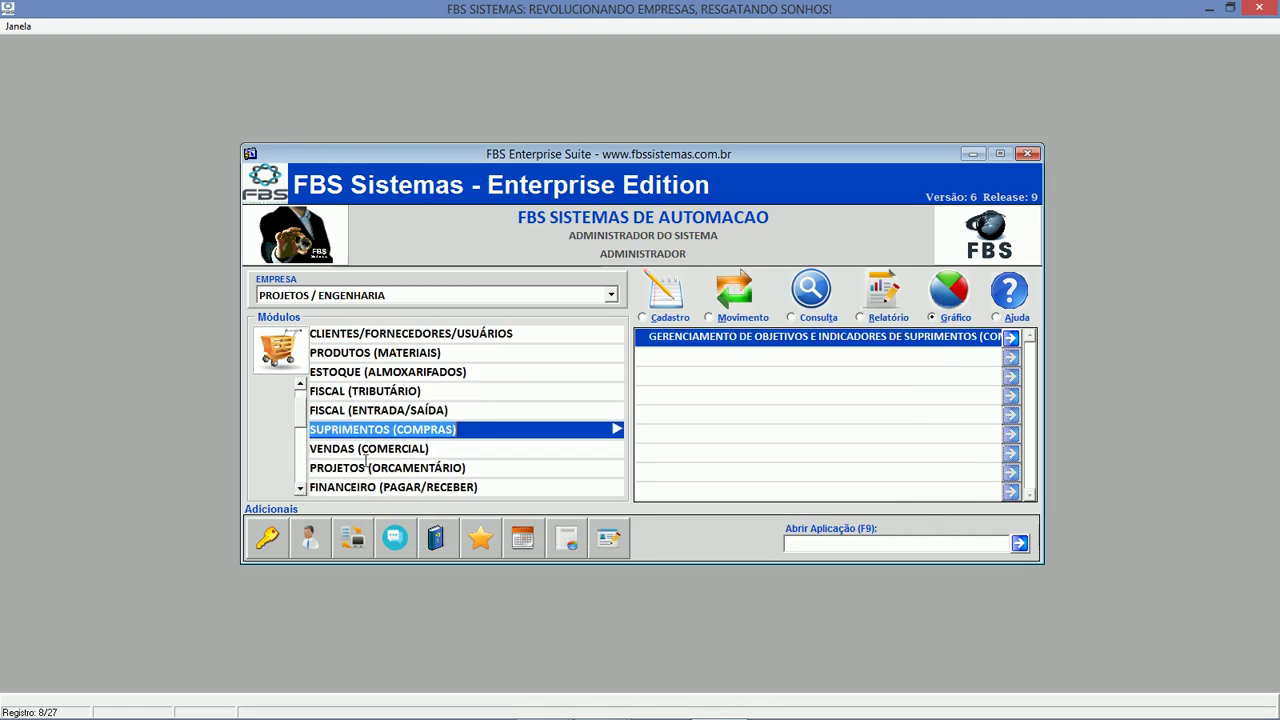
pyautogui.click(366, 466)
pyautogui.click(373, 452)
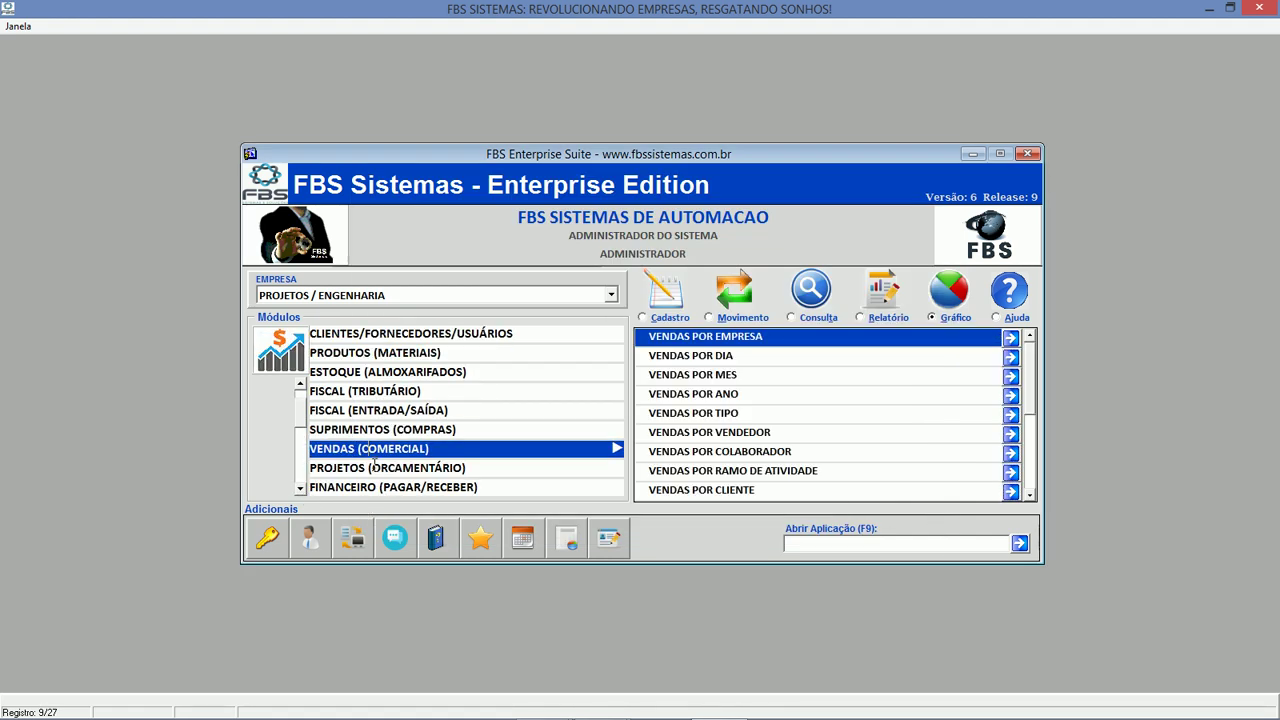
pyautogui.click(373, 466)
pyautogui.click(670, 318)
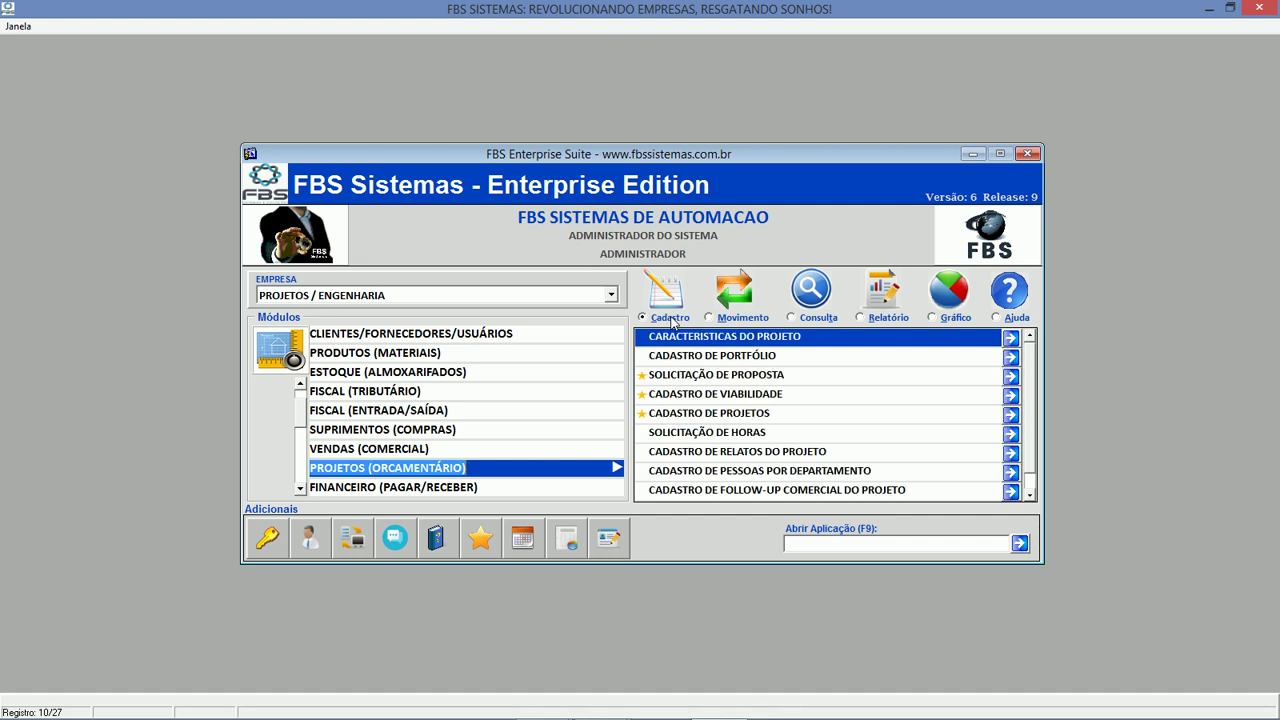
# Open and close the proposal request and viability registration forms.
pyautogui.click(715, 375)
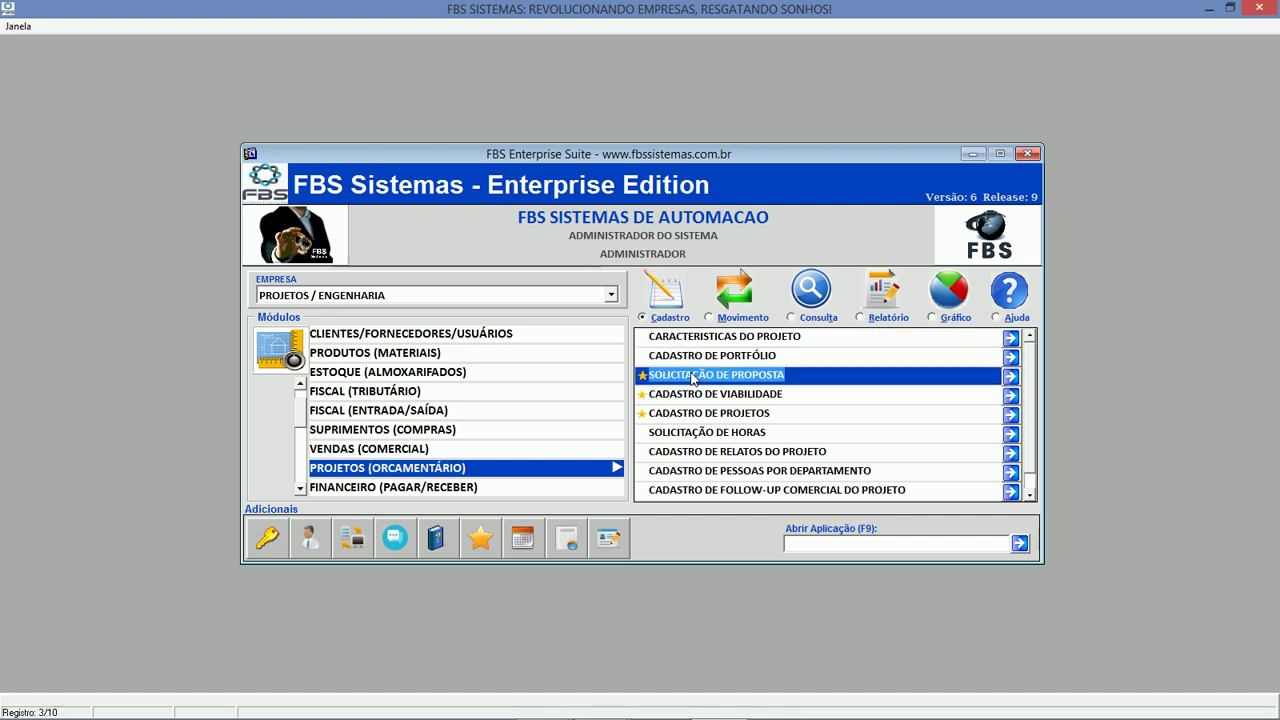
pyautogui.click(1018, 543)
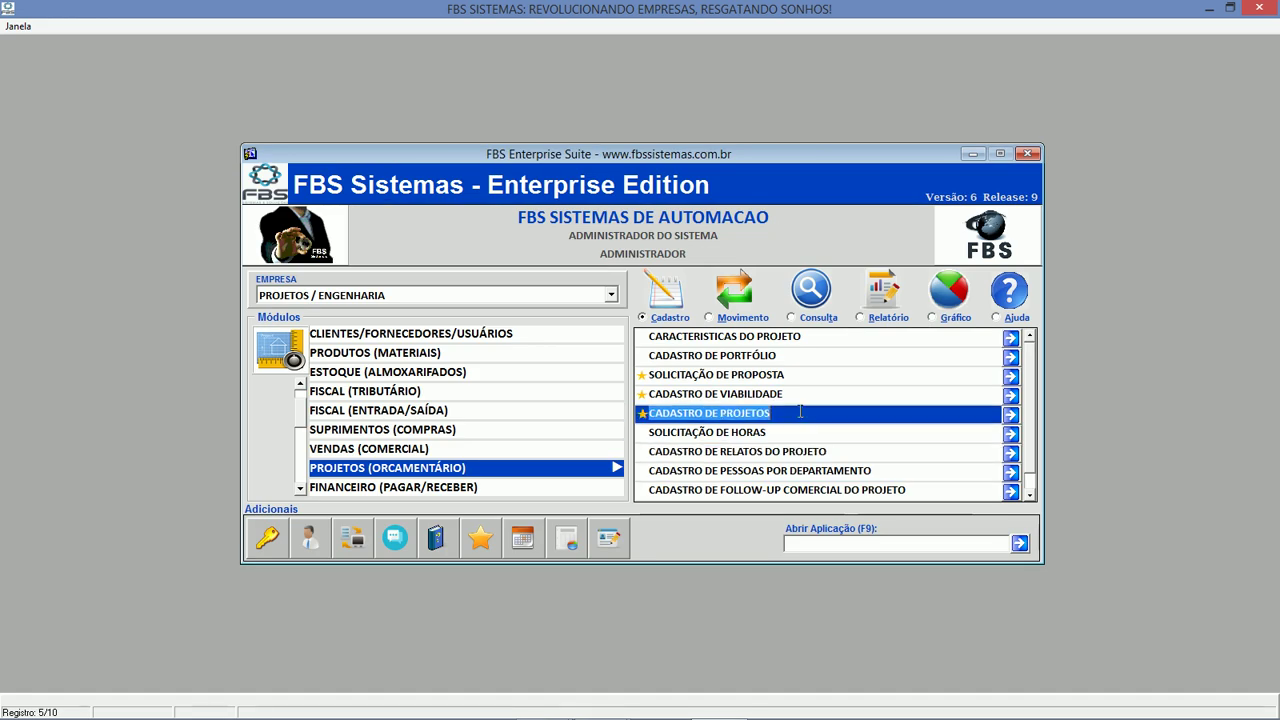
pyautogui.click(799, 395)
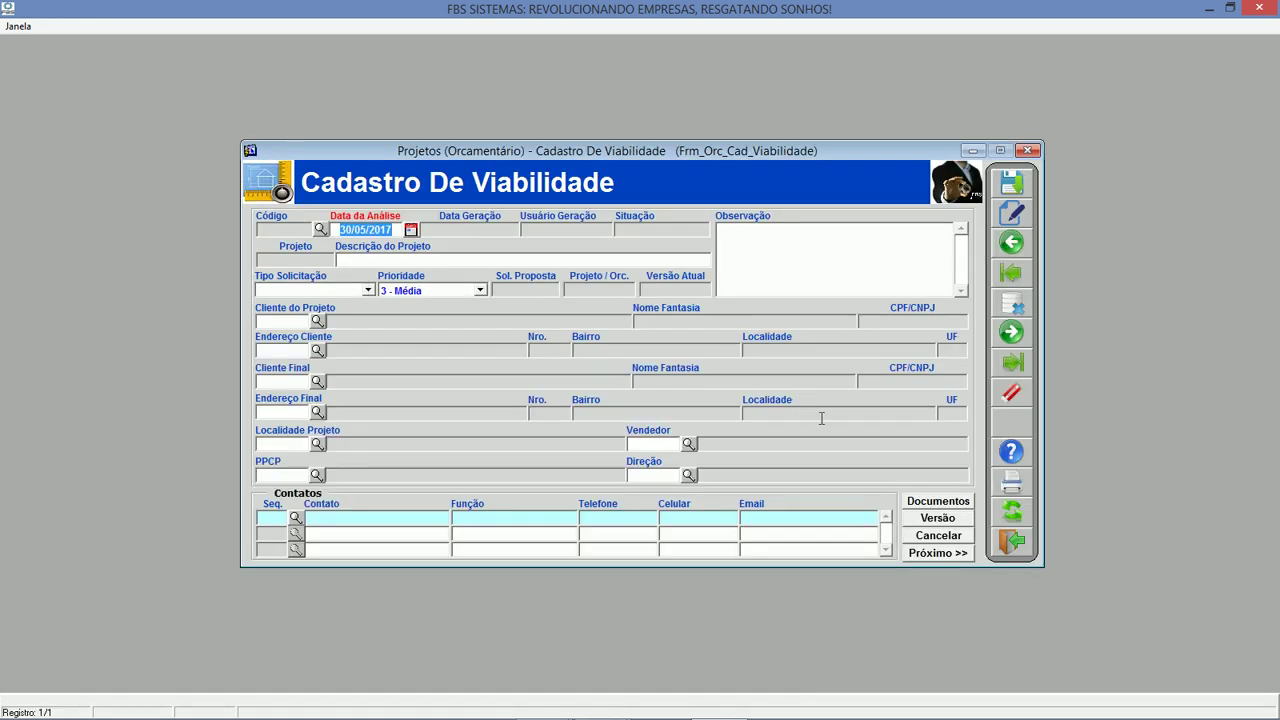
pyautogui.click(1012, 541)
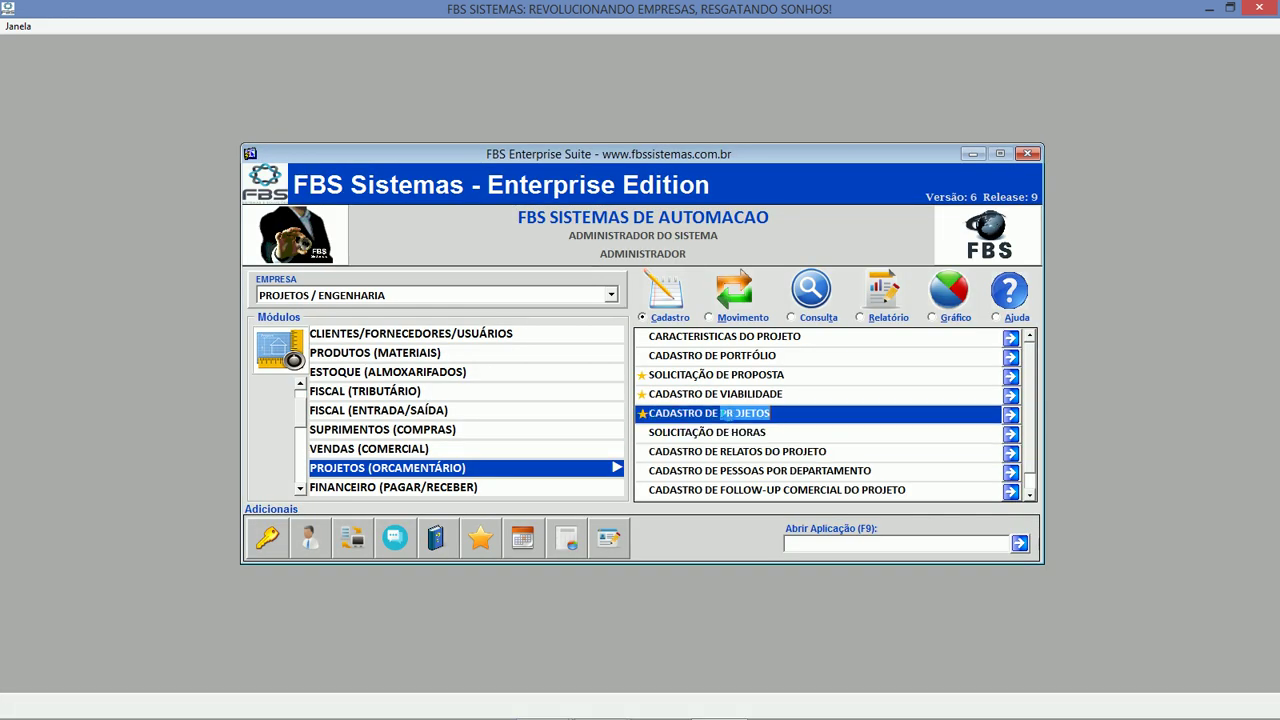
# Load project FBS-201701 (MANUTENCAO NA CALDEIRA) in Cadastro de Projetos, then close it.
pyautogui.click(724, 413)
pyautogui.click(372, 224)
pyautogui.press('Return')
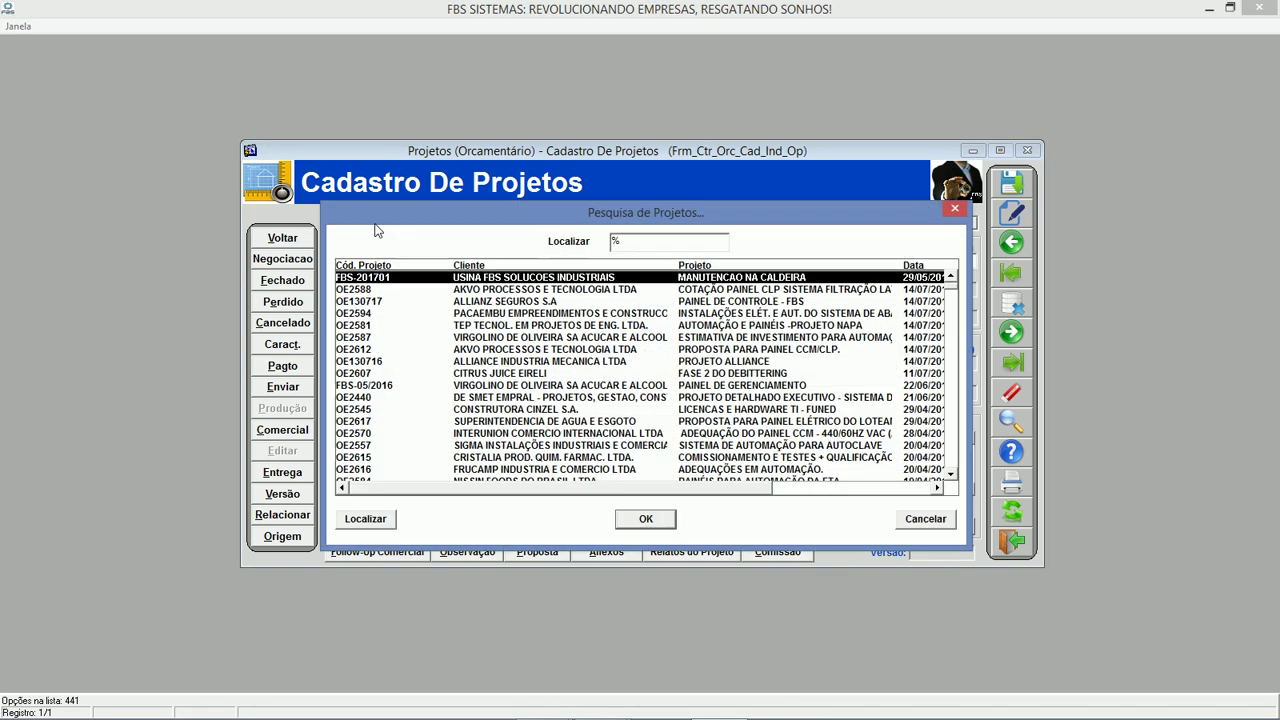
pyautogui.write('fBS-')
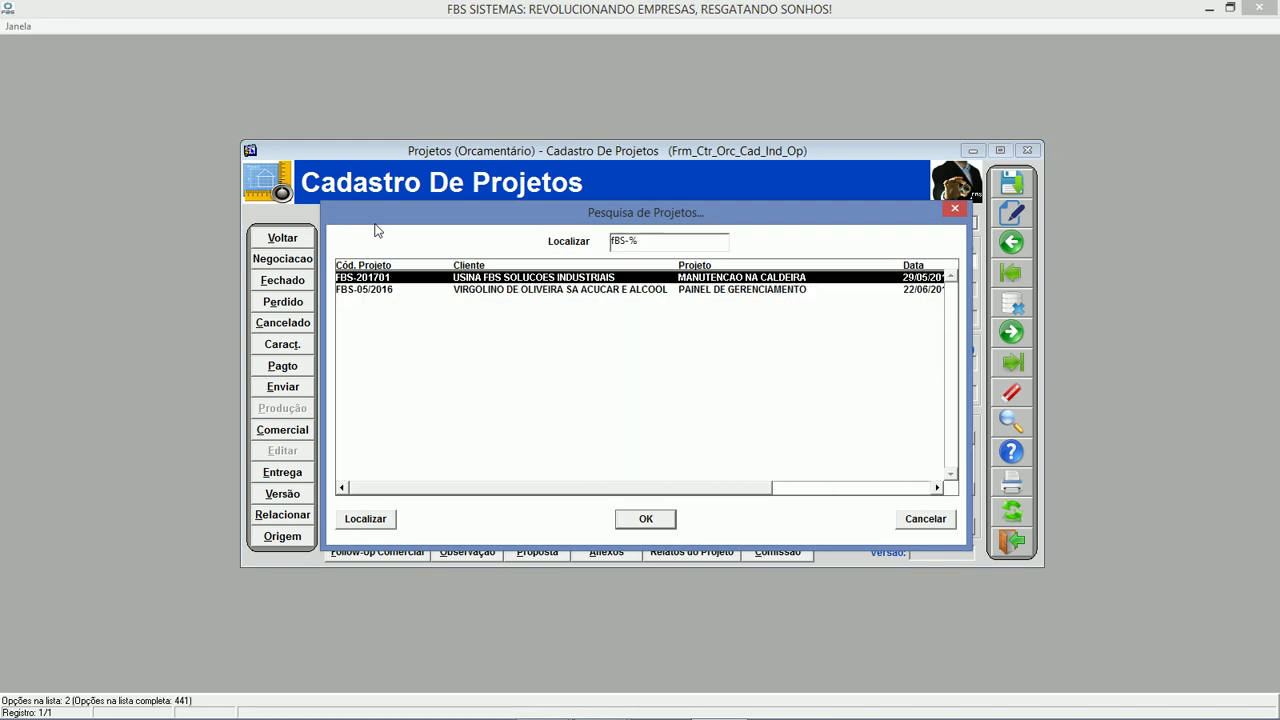
pyautogui.press('Return')
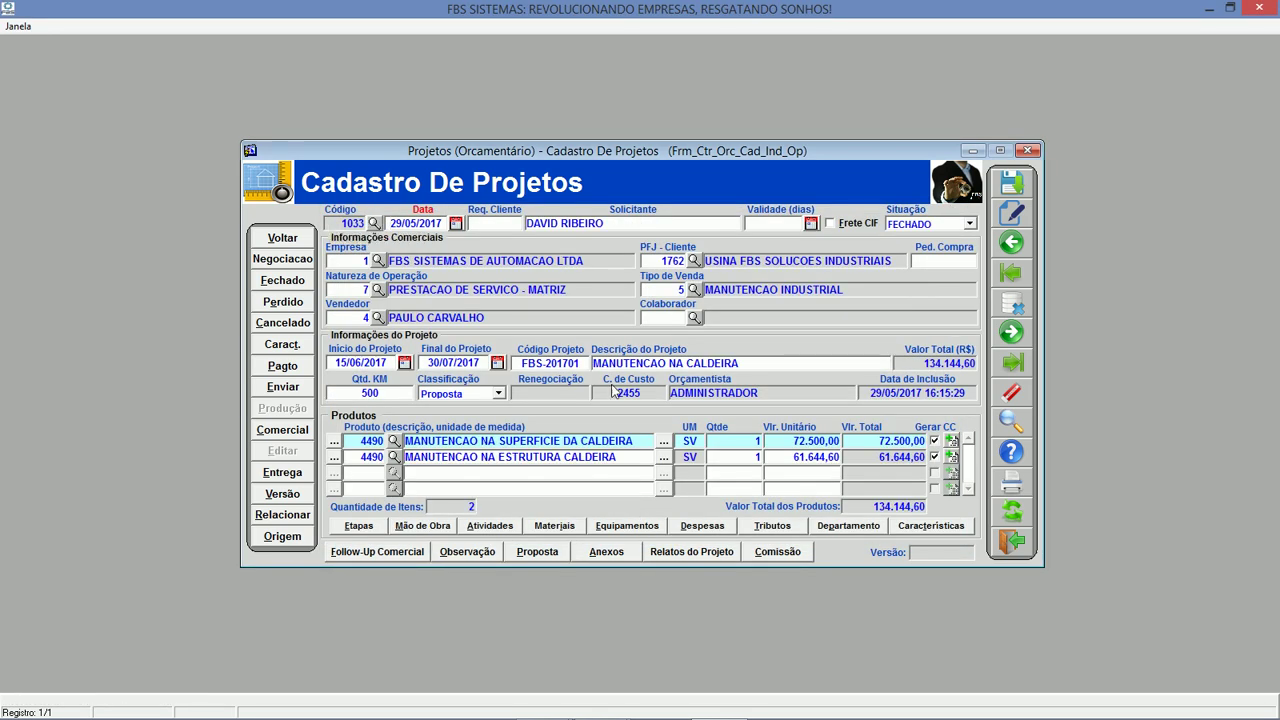
pyautogui.click(1013, 543)
pyautogui.click(792, 318)
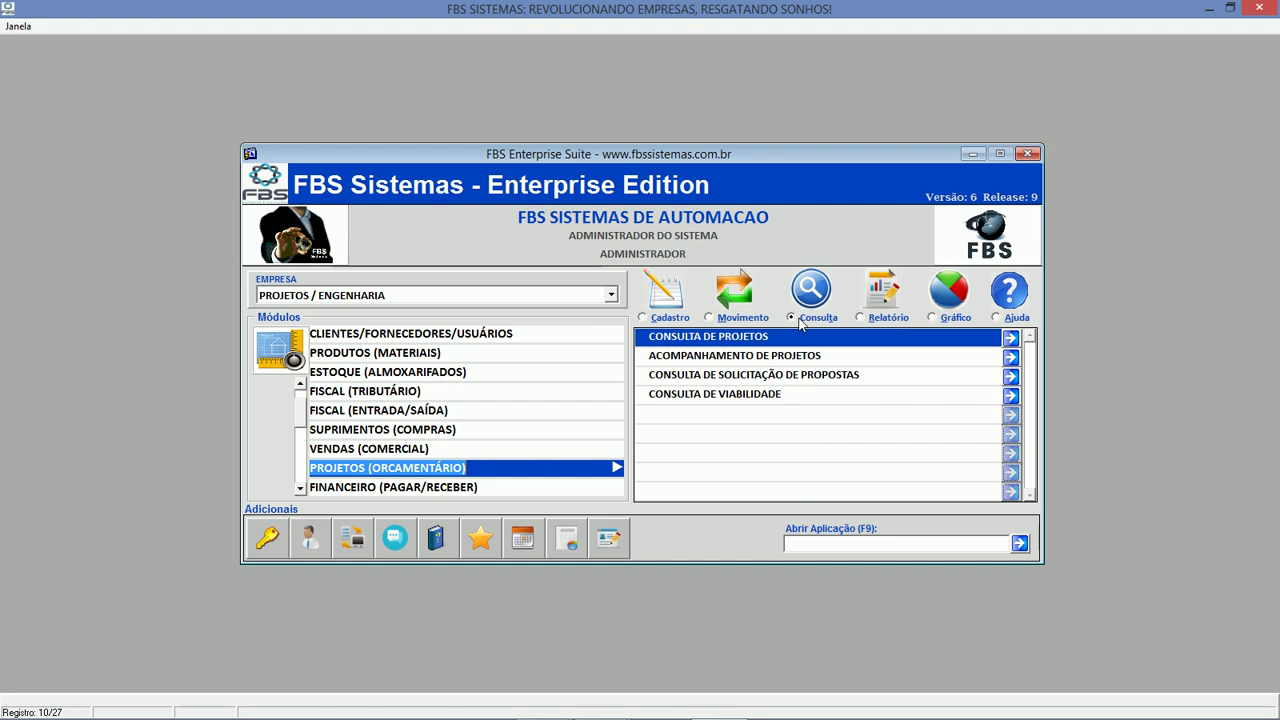
pyautogui.doubleClick(803, 336)
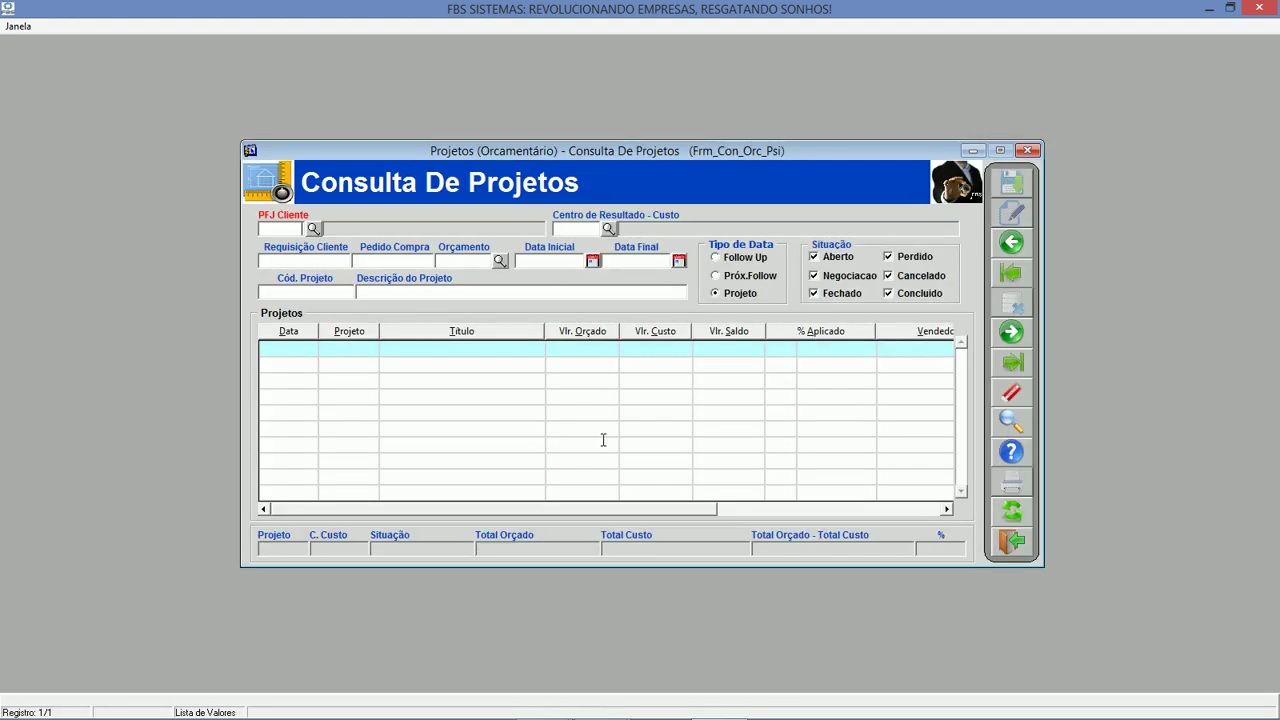
pyautogui.click(1013, 543)
pyautogui.doubleClick(836, 356)
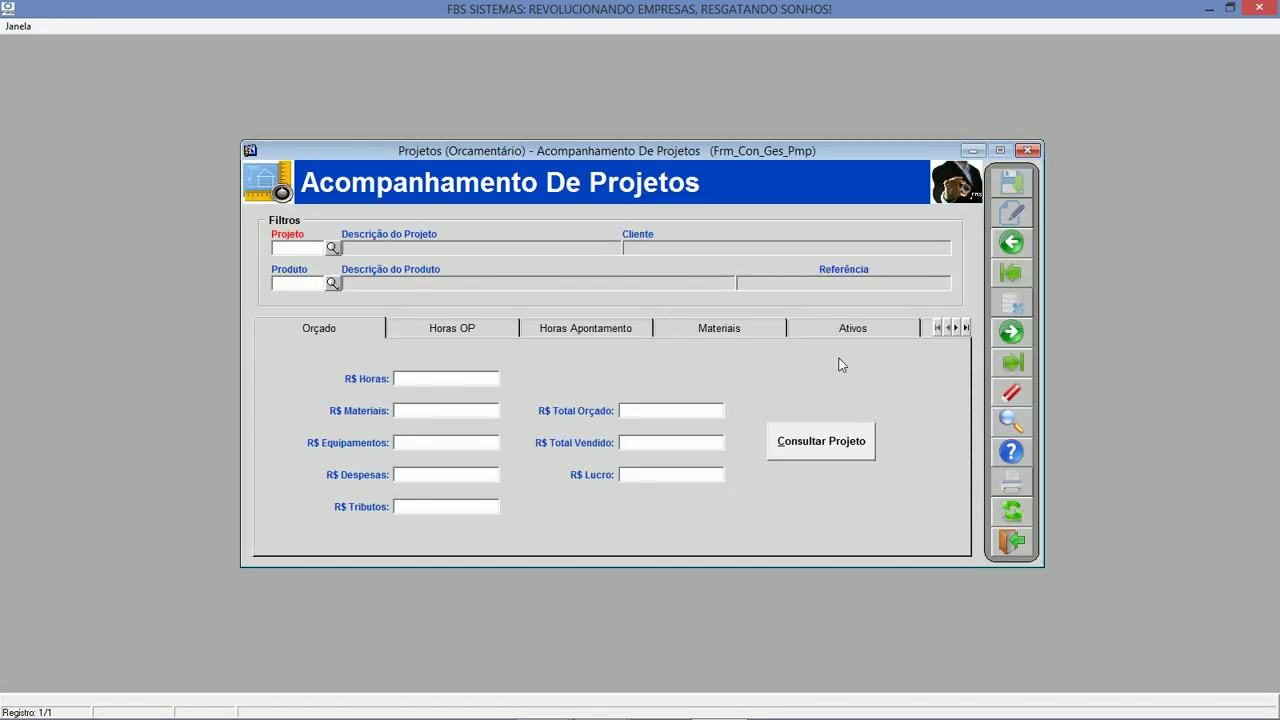
pyautogui.click(333, 249)
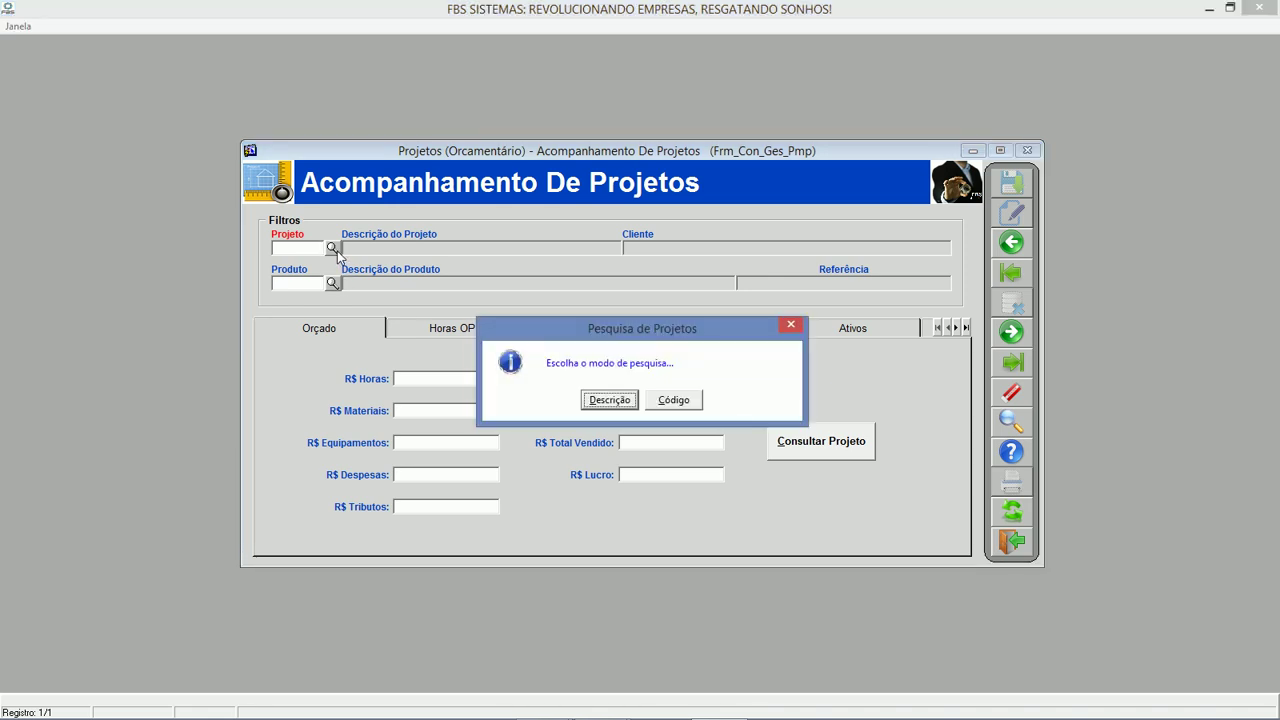
pyautogui.press('Return')
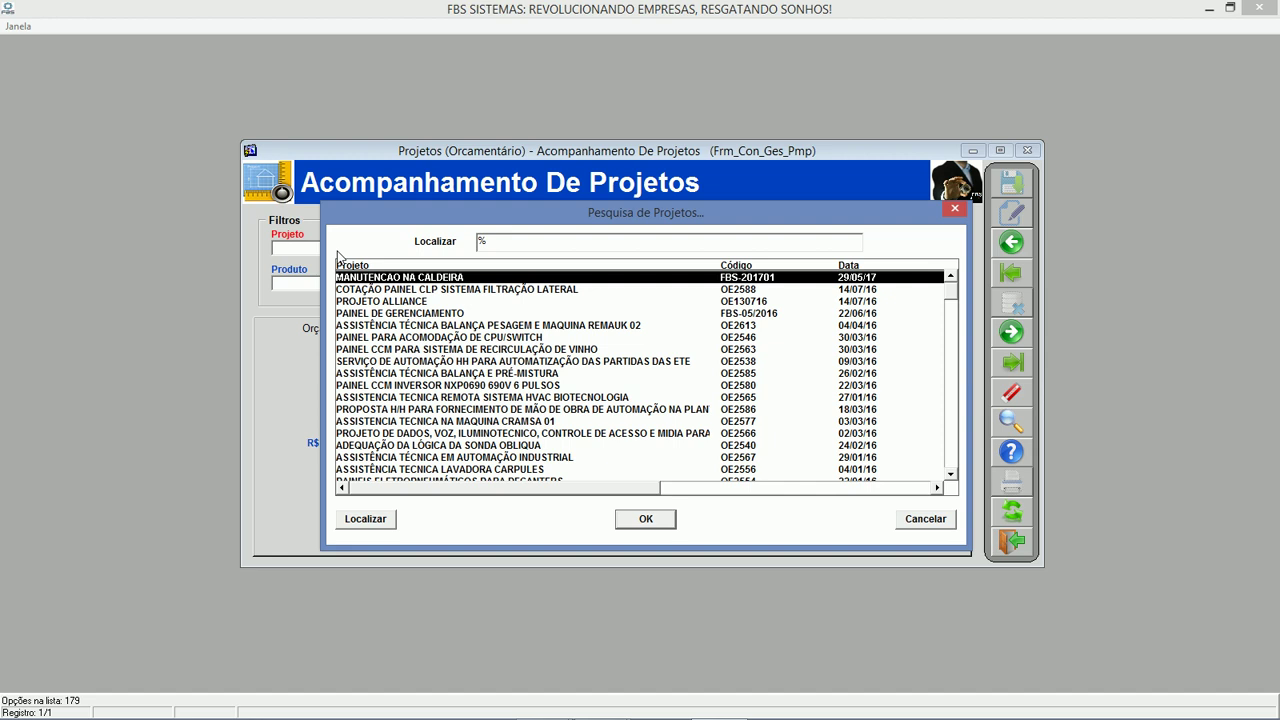
pyautogui.press('Escape')
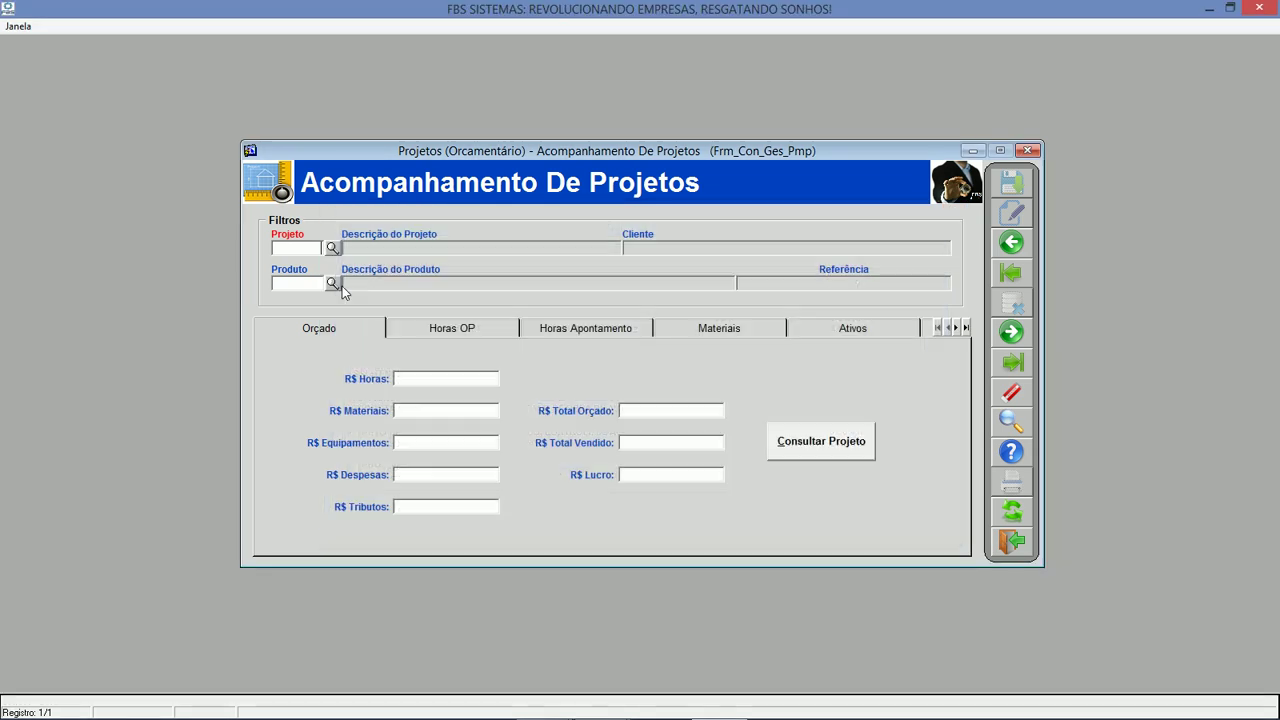
pyautogui.click(333, 250)
pyautogui.press('Return')
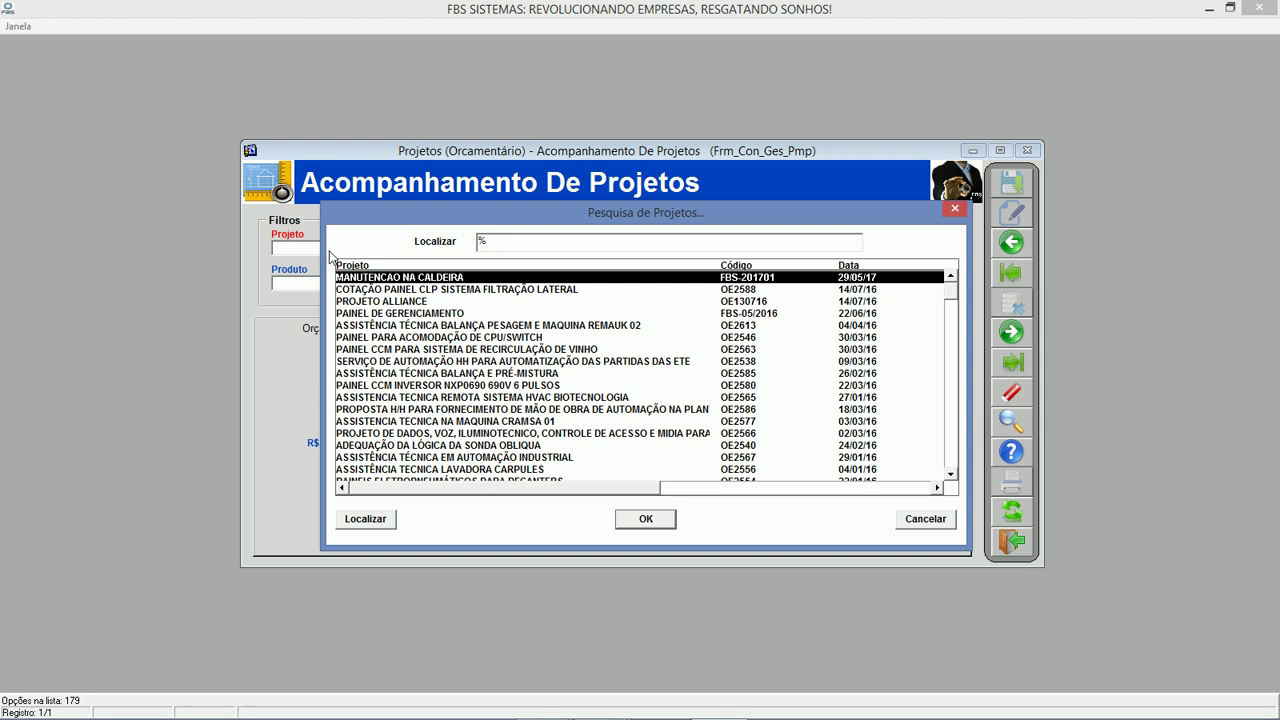
pyautogui.press('Return')
pyautogui.click(1020, 518)
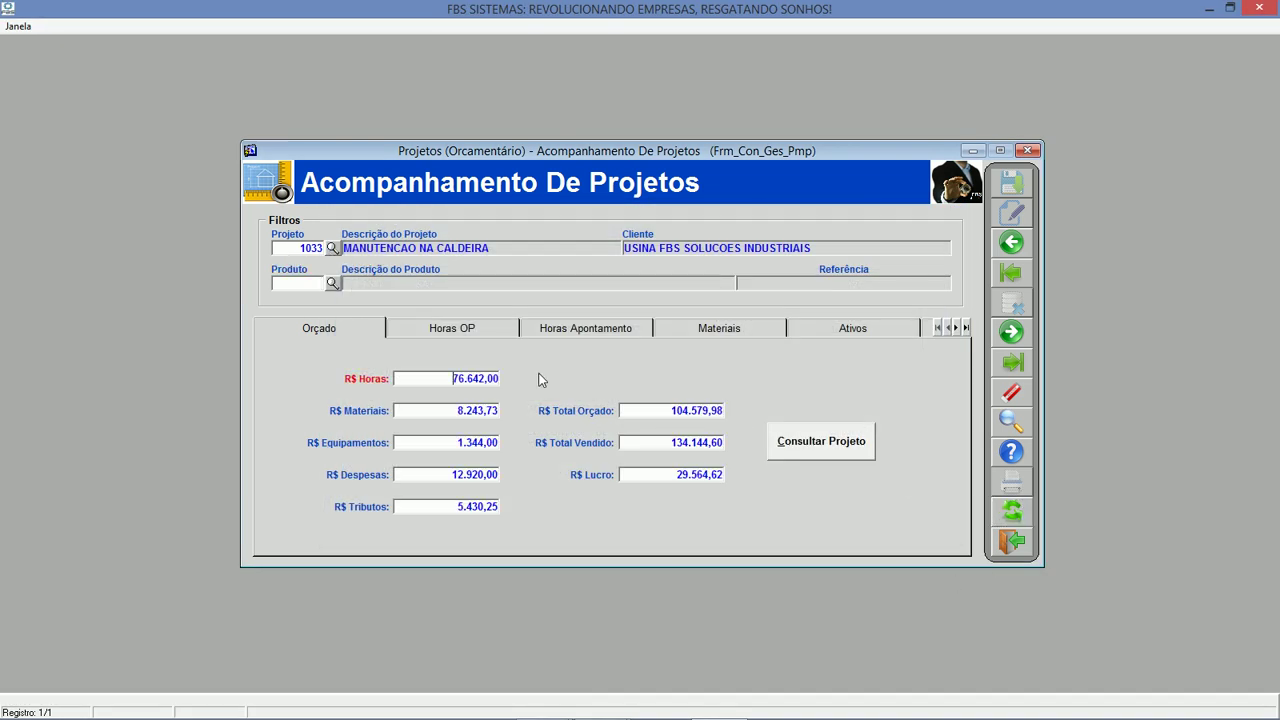
pyautogui.click(494, 332)
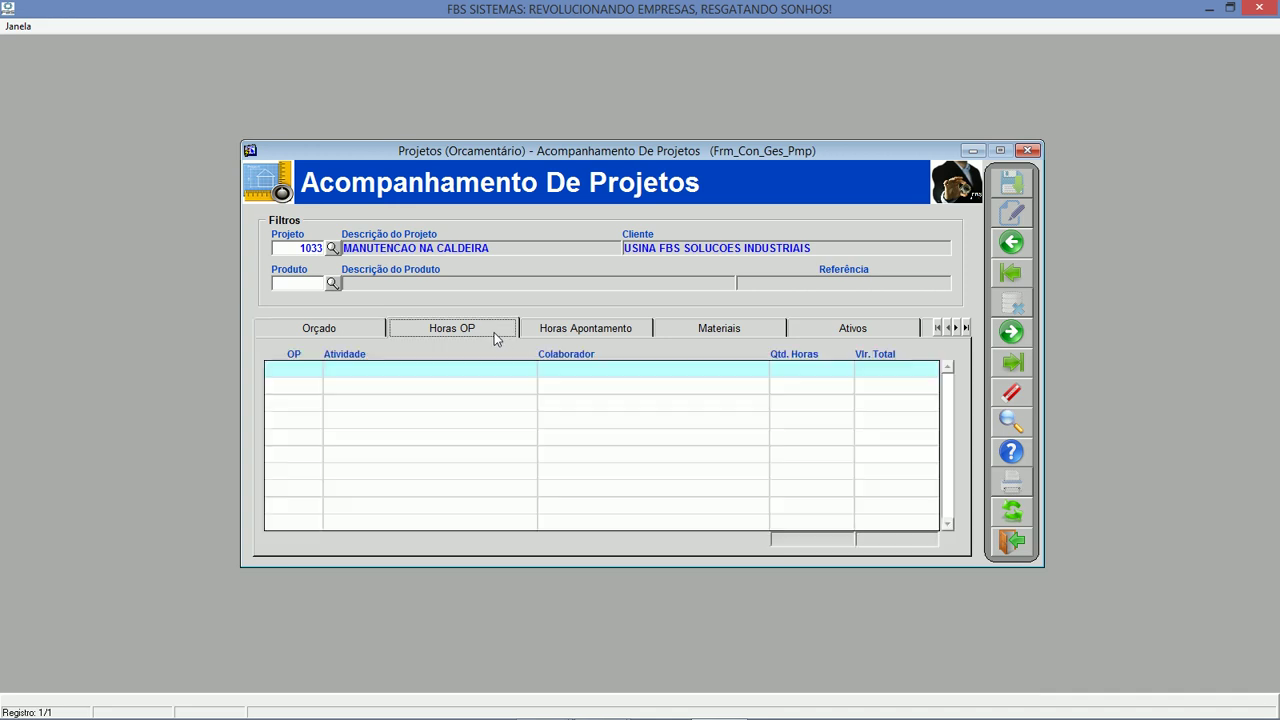
pyautogui.click(572, 330)
pyautogui.click(726, 331)
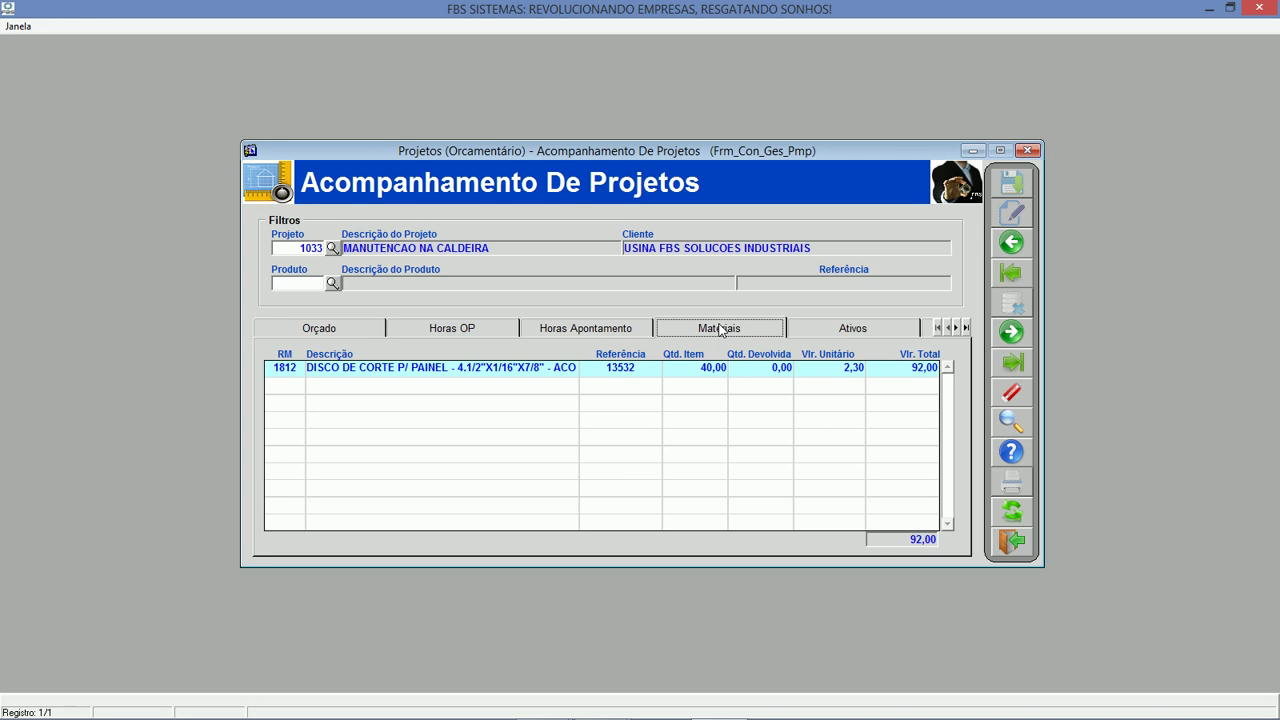
pyautogui.click(872, 330)
pyautogui.click(1010, 541)
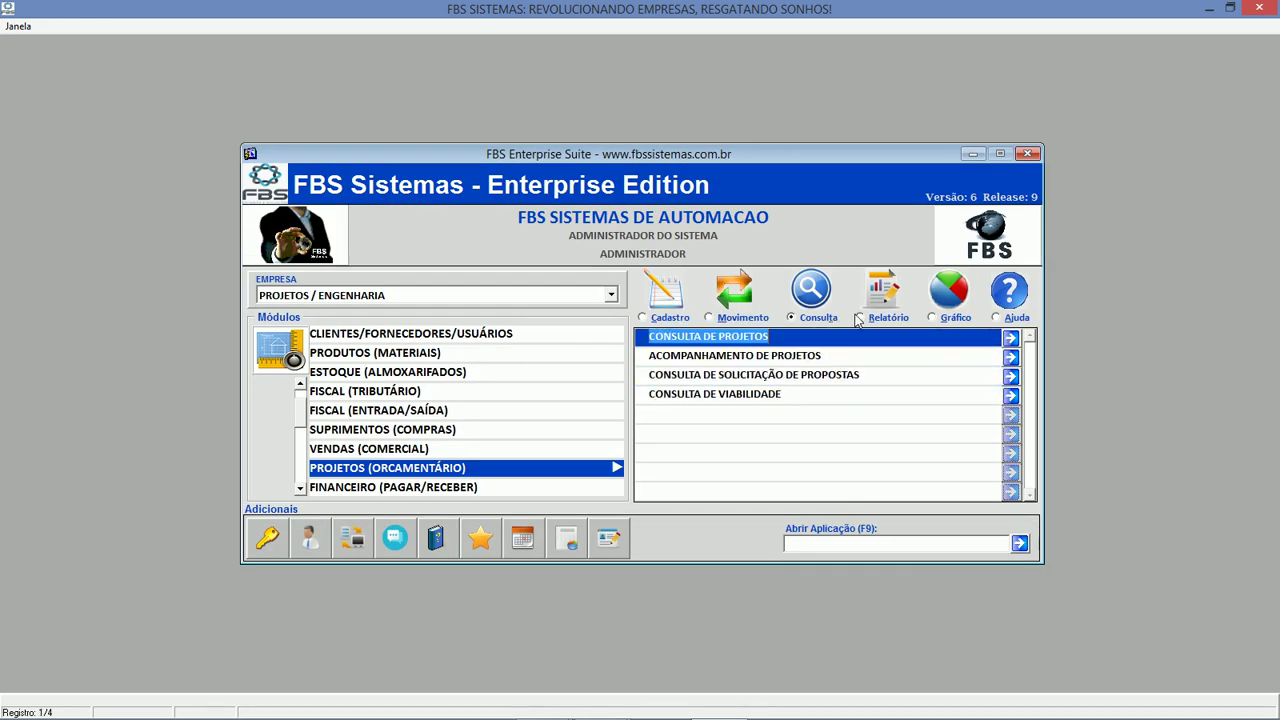
# Preview the Relatório de Fluxo de Horas with project 832 selected, then choose FINANCEIRO (PAGAR/RECEBER).
pyautogui.click(860, 317)
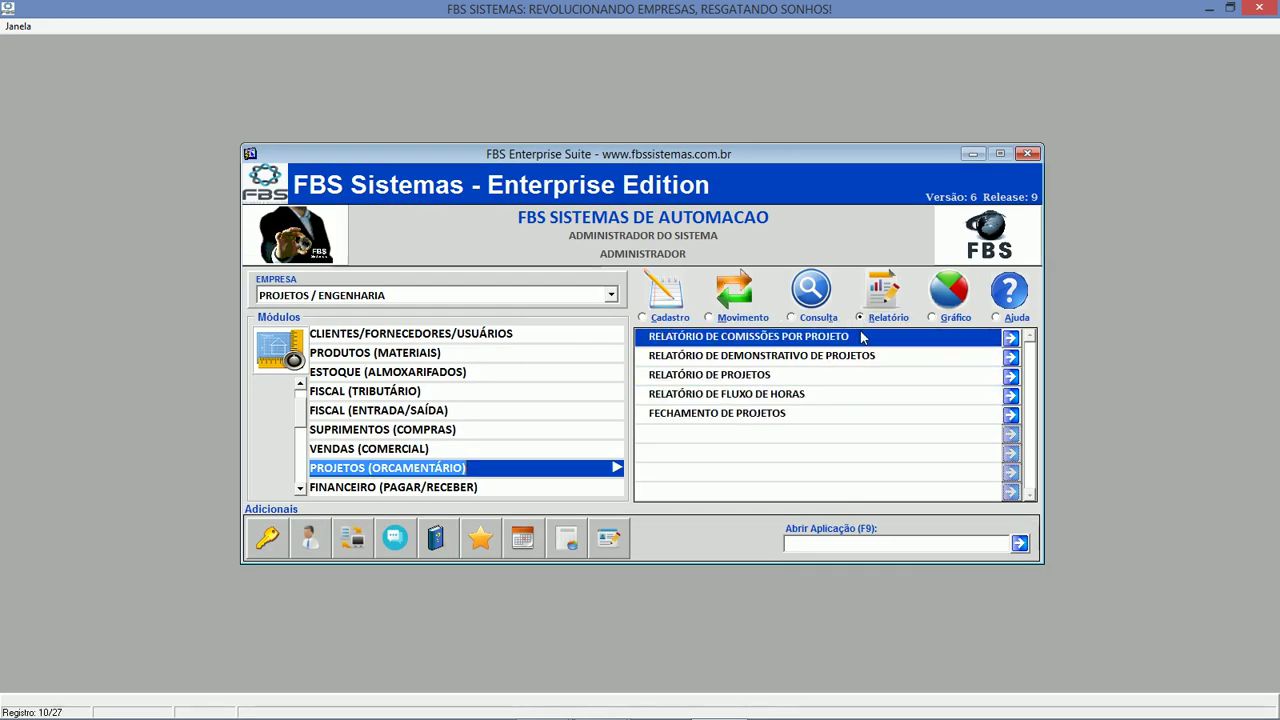
pyautogui.click(831, 394)
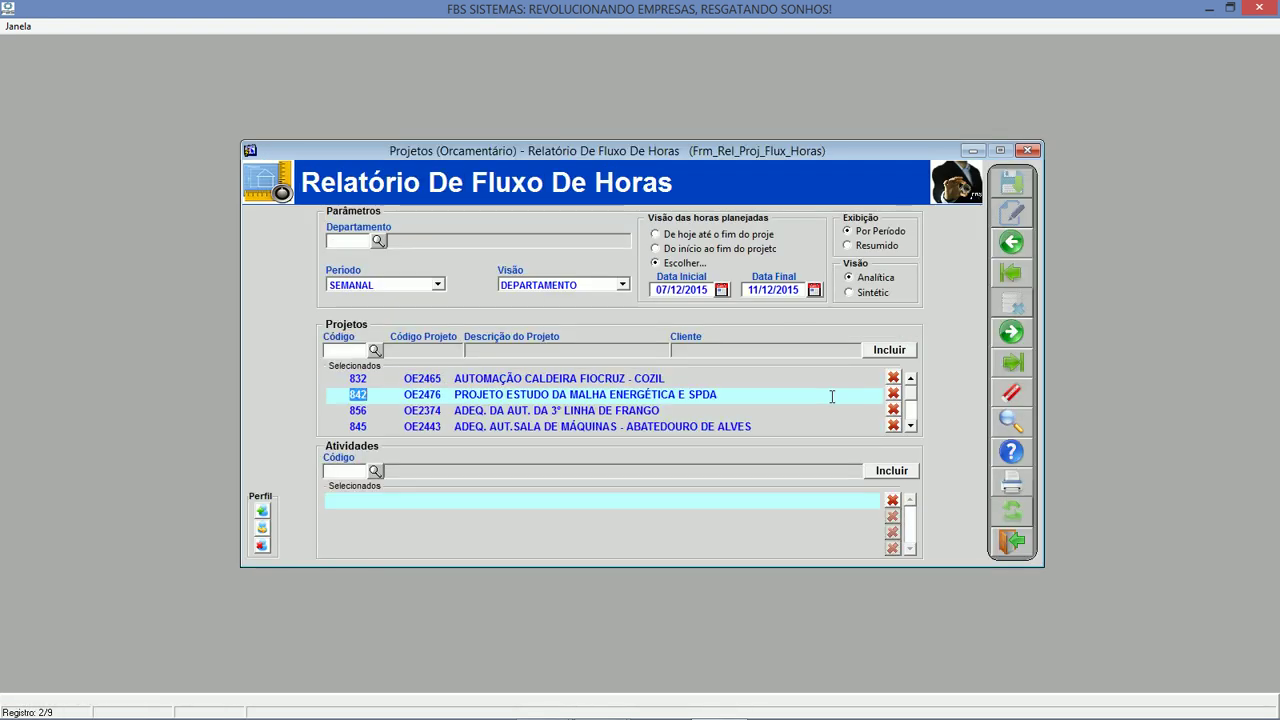
pyautogui.click(824, 380)
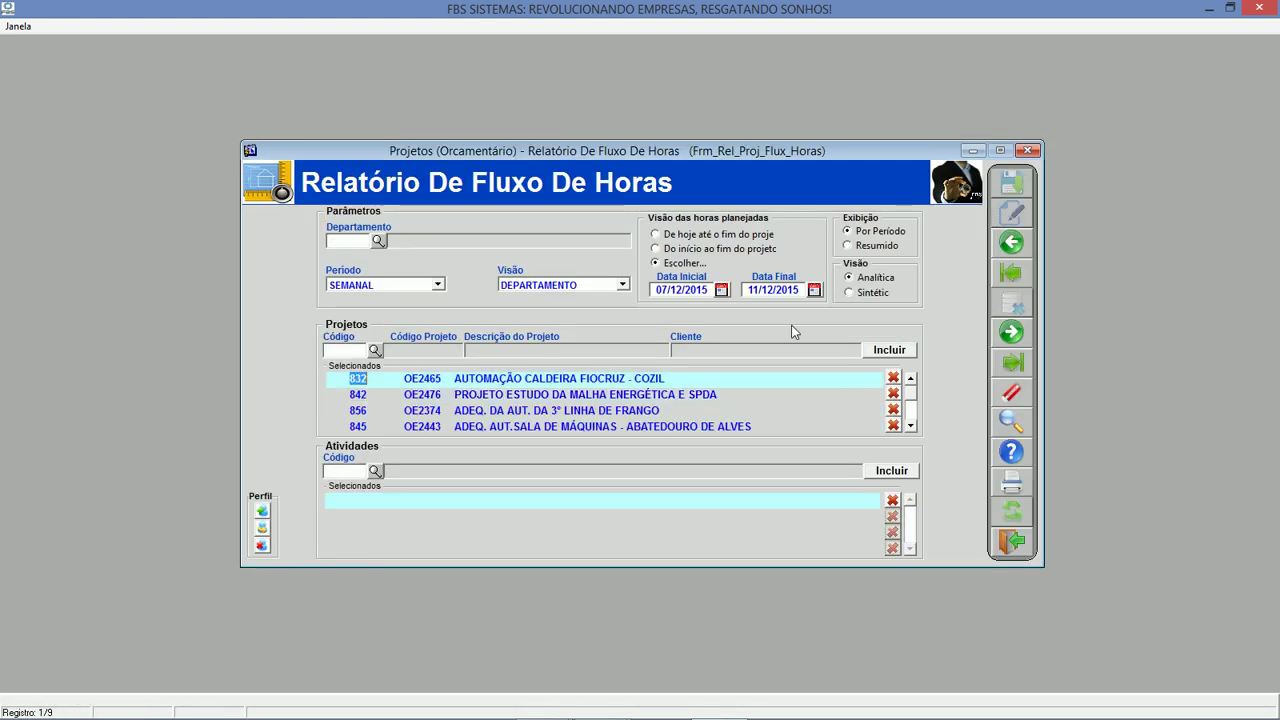
pyautogui.click(910, 426)
pyautogui.click(910, 426)
pyautogui.click(910, 426)
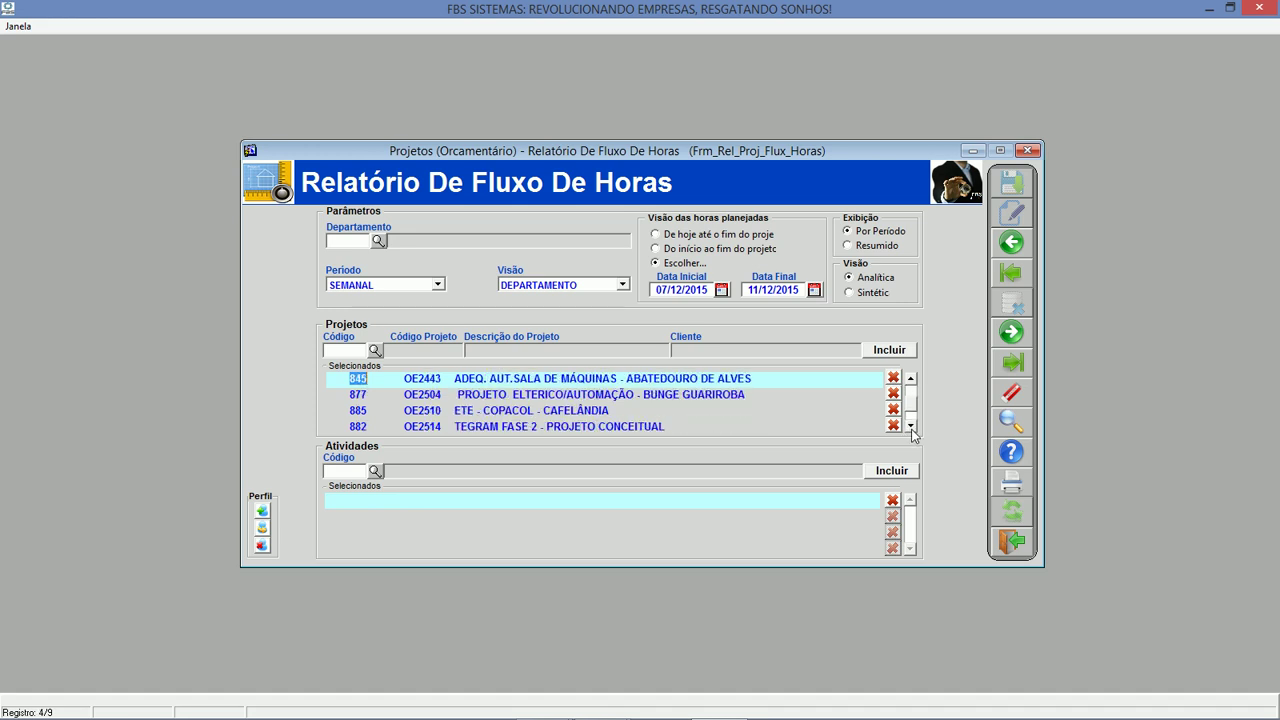
pyautogui.click(1020, 550)
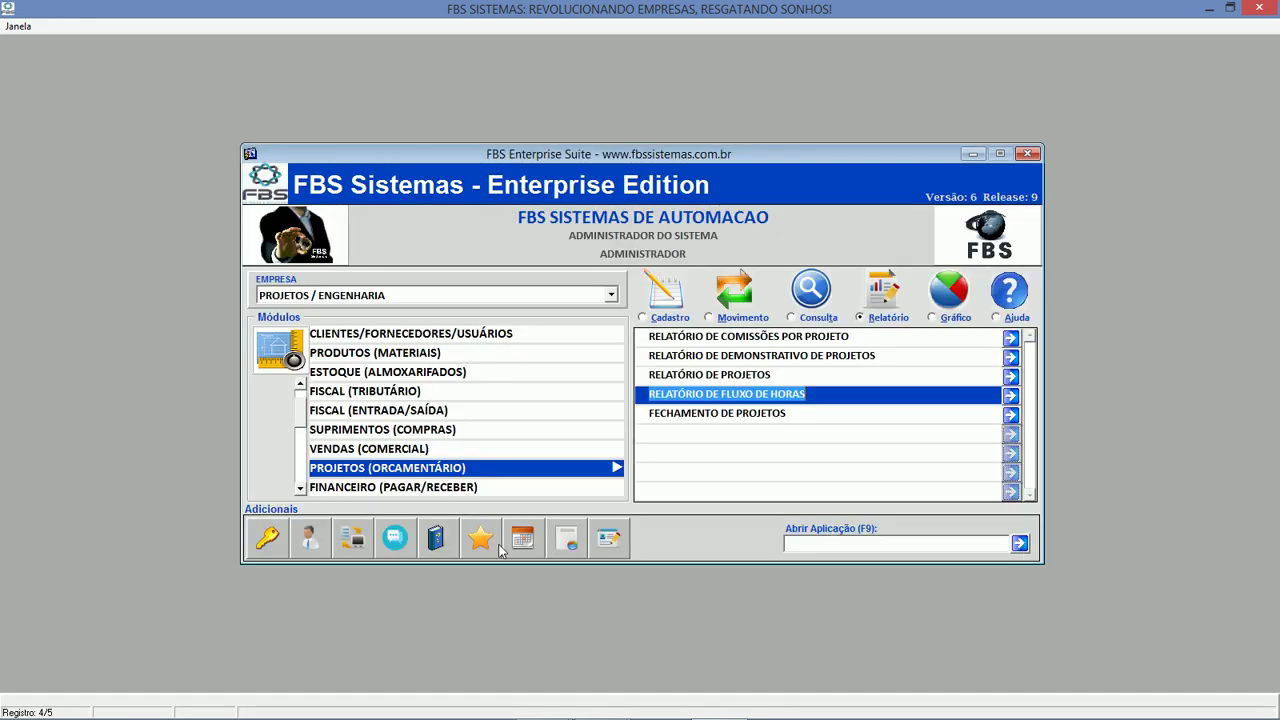
pyautogui.click(442, 488)
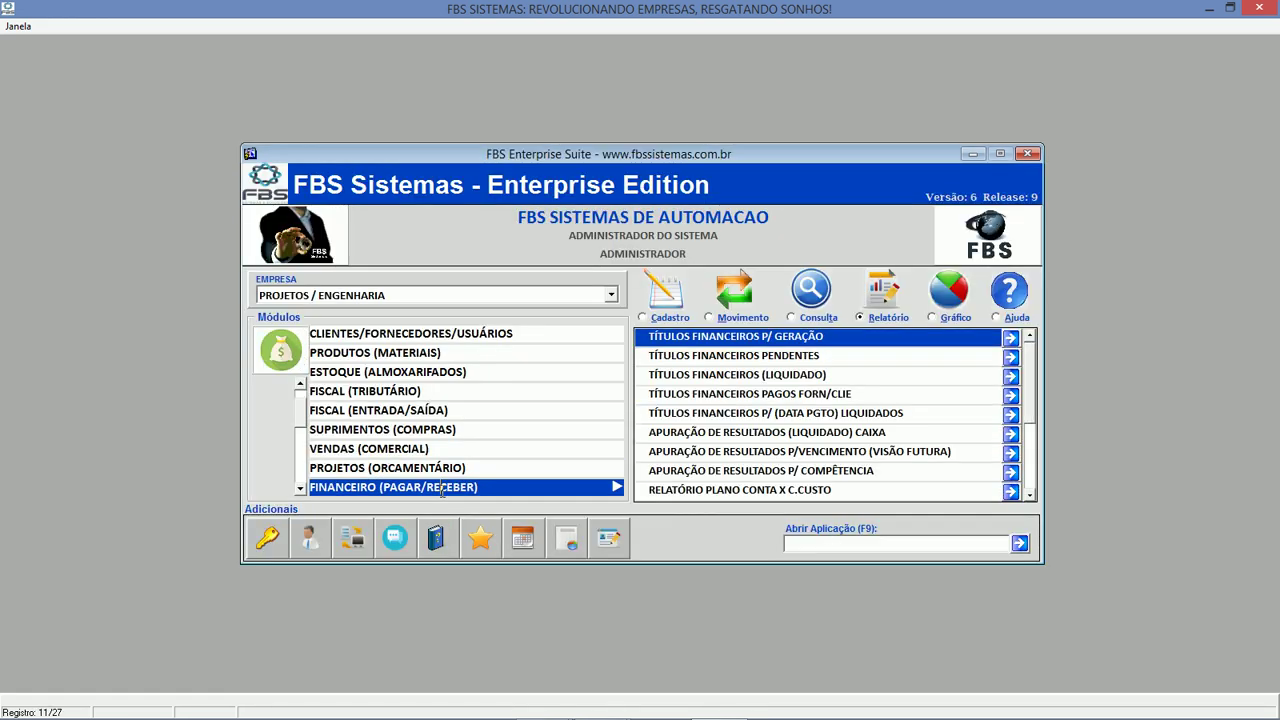
# In VENDAS (COMERCIAL), open the blank Pedido de Venda form and close it.
pyautogui.click(427, 450)
pyautogui.click(735, 320)
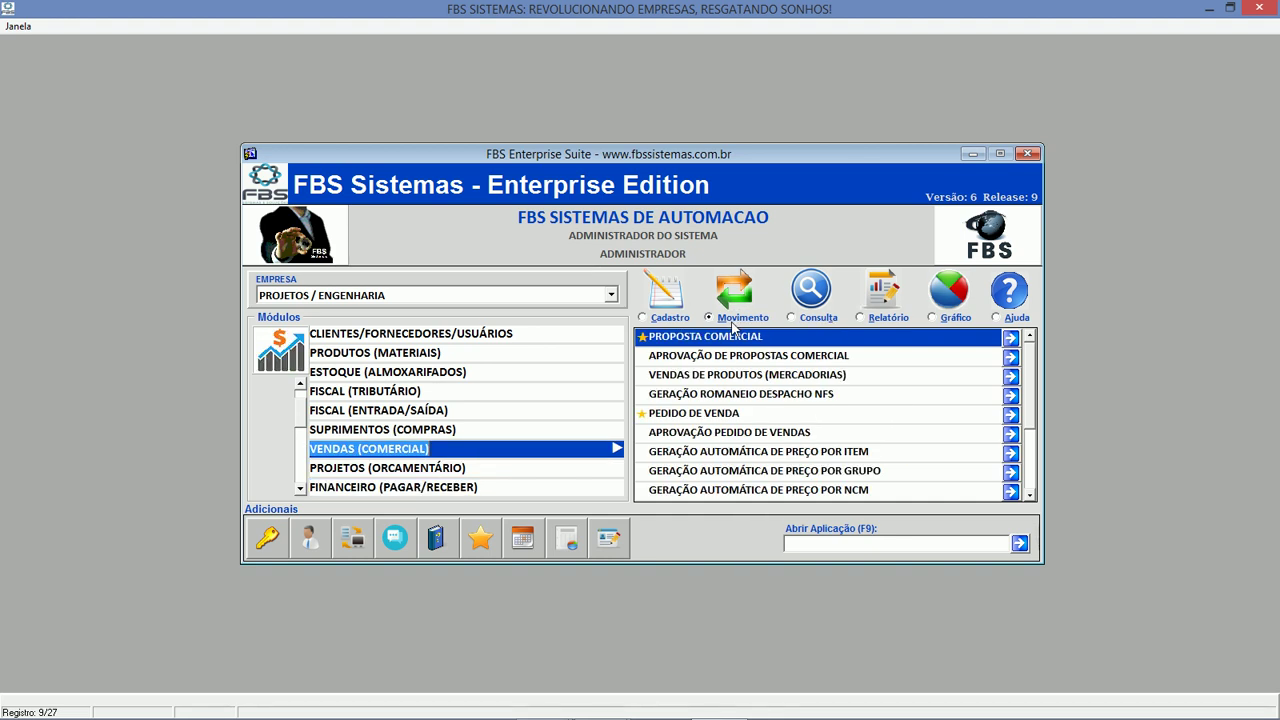
pyautogui.click(713, 416)
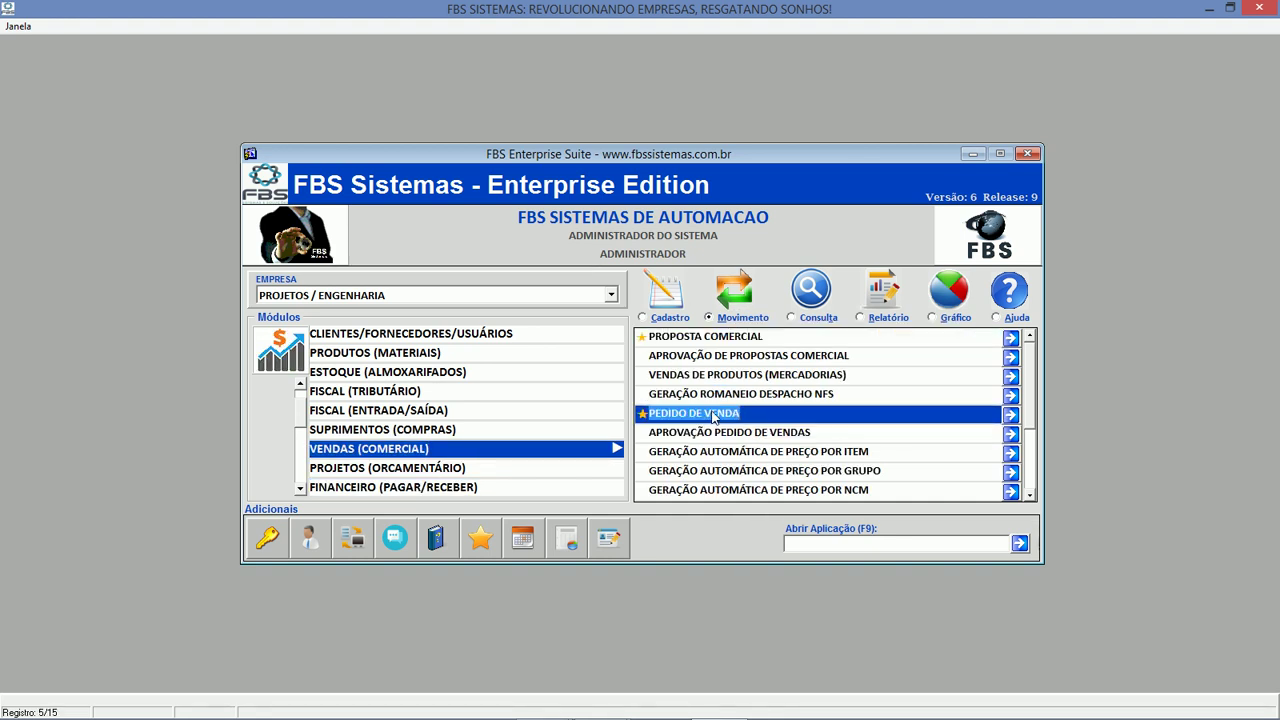
pyautogui.doubleClick(713, 416)
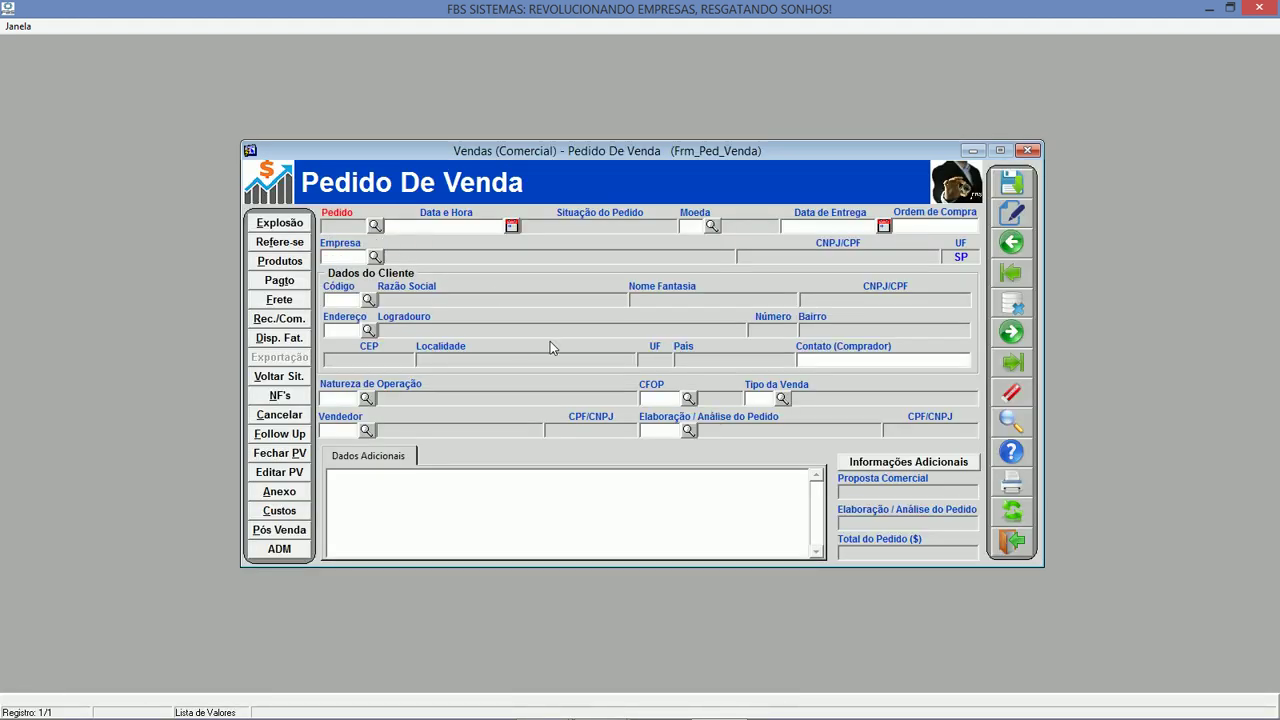
pyautogui.click(1012, 543)
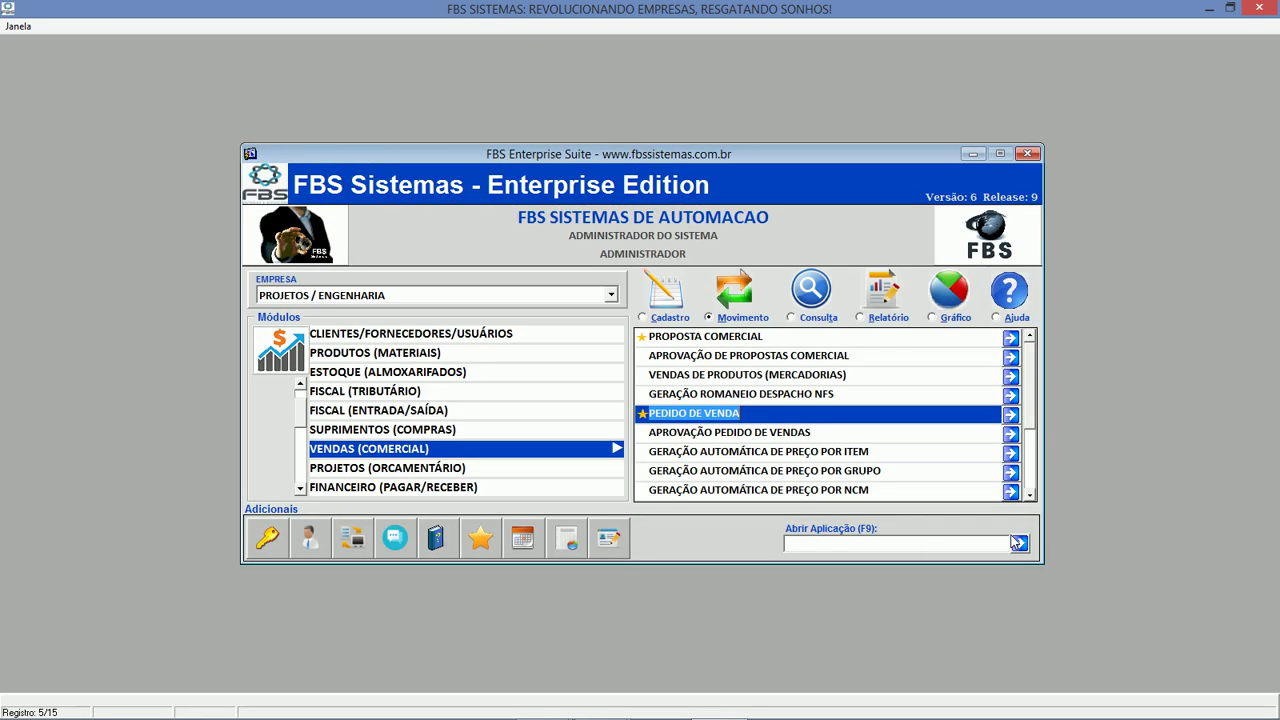
# Cycle the sales Consulta, Relatório and Gráfico lists, then choose FINANCEIRO (PAGAR/RECEBER).
pyautogui.click(828, 318)
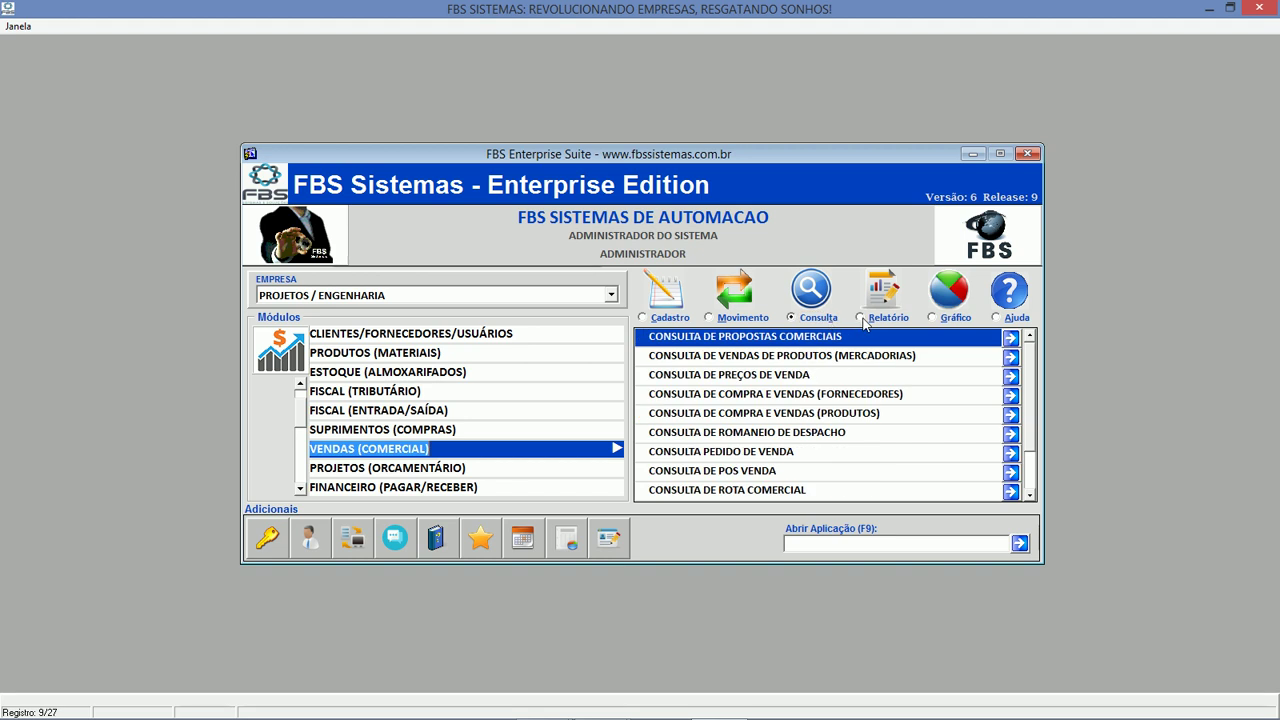
pyautogui.click(866, 319)
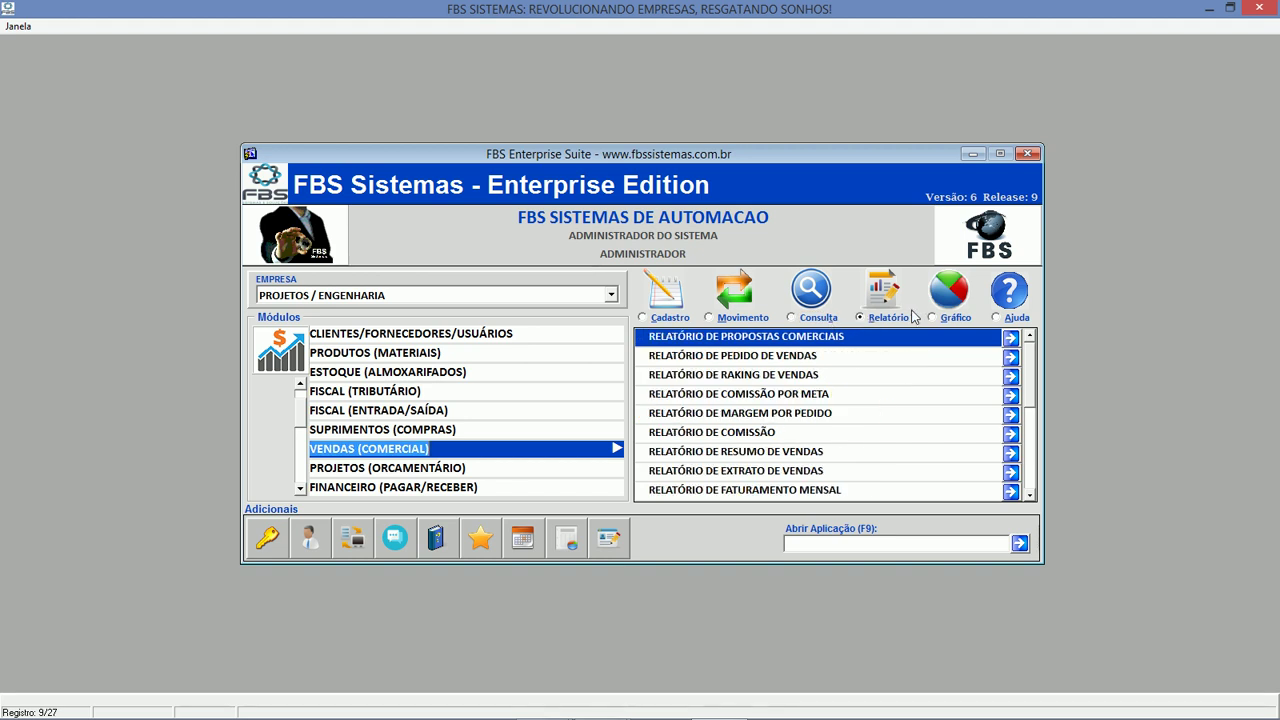
pyautogui.click(950, 318)
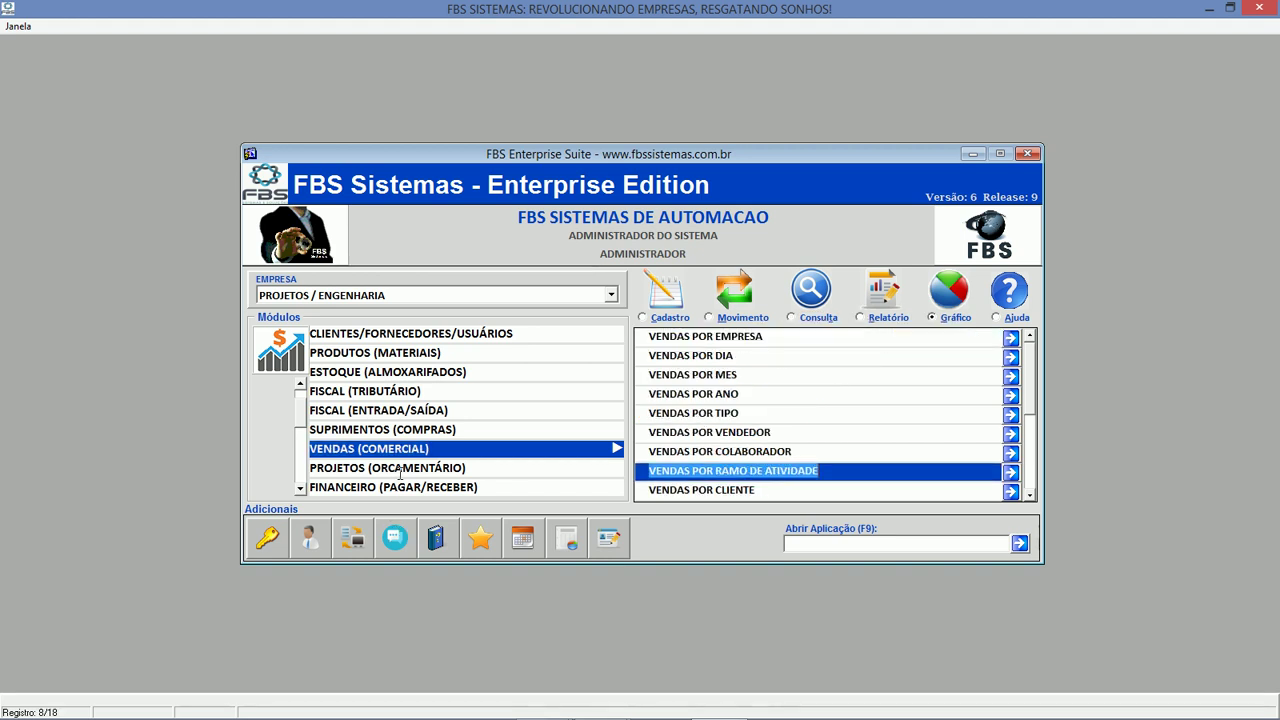
pyautogui.click(370, 487)
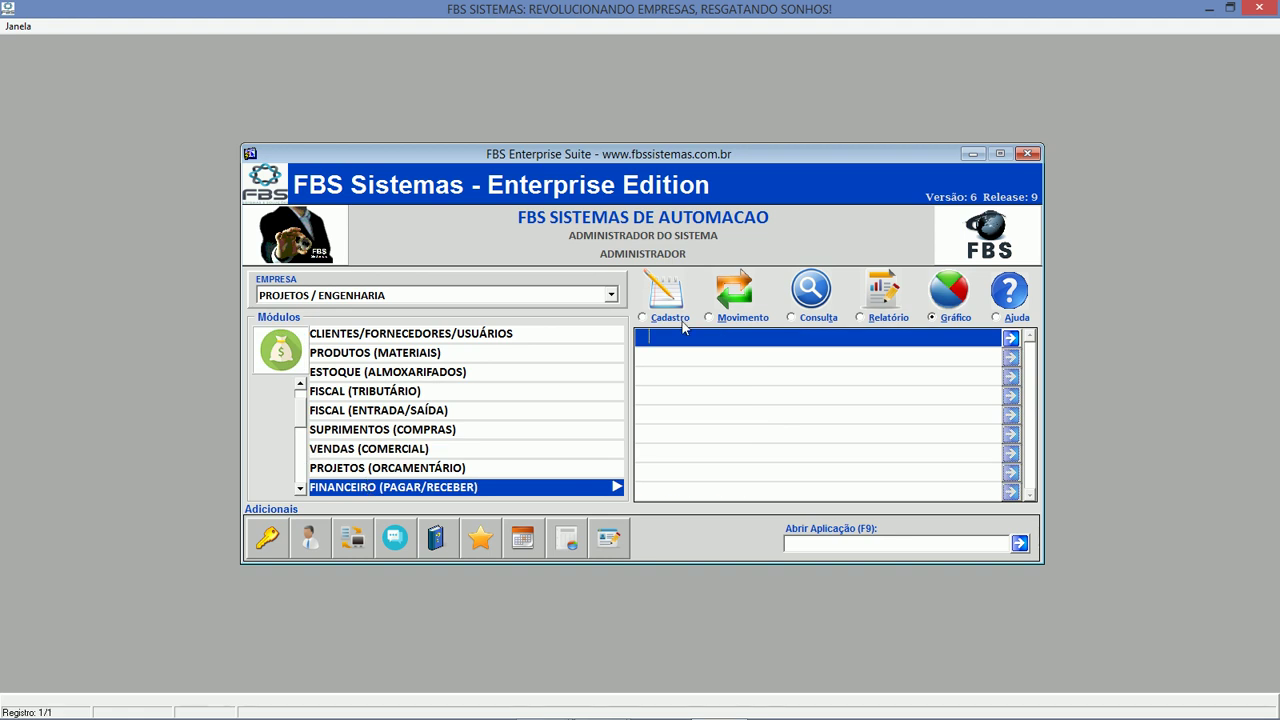
# Browse the financial operations, selecting Estorno de Pagamentos x Bancário, and the consultation list.
pyautogui.click(719, 321)
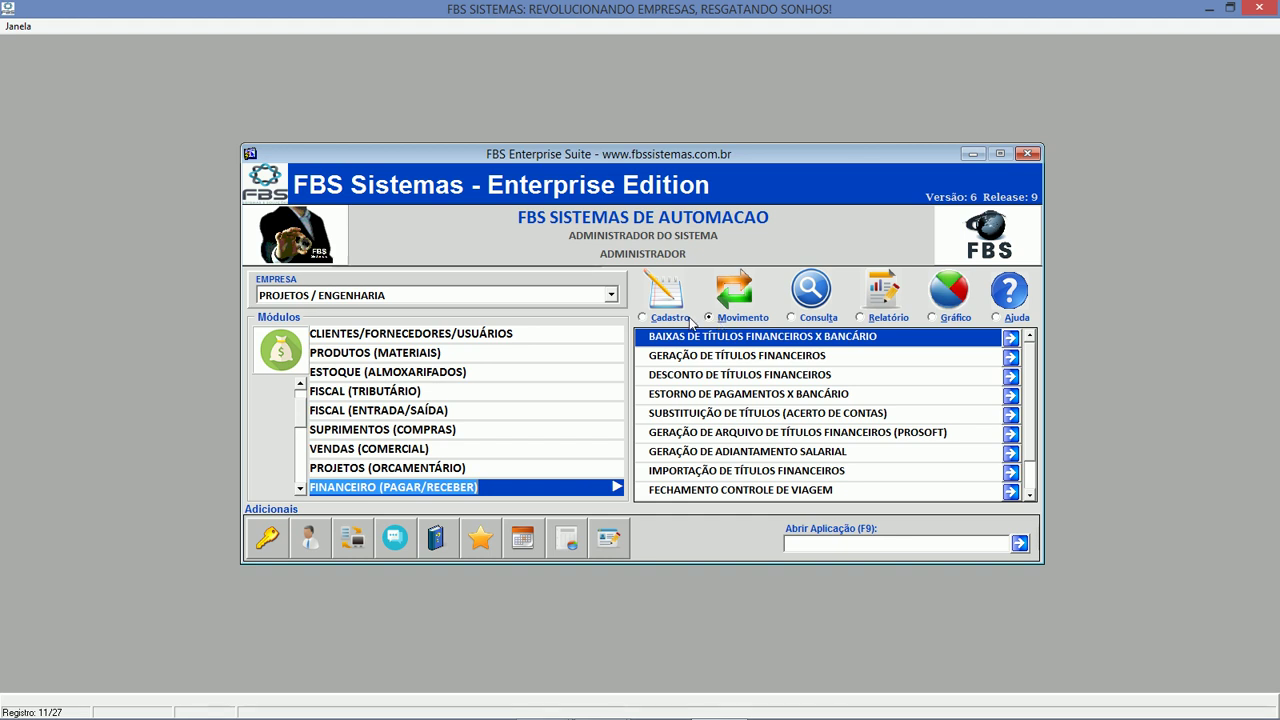
pyautogui.click(803, 394)
pyautogui.click(813, 318)
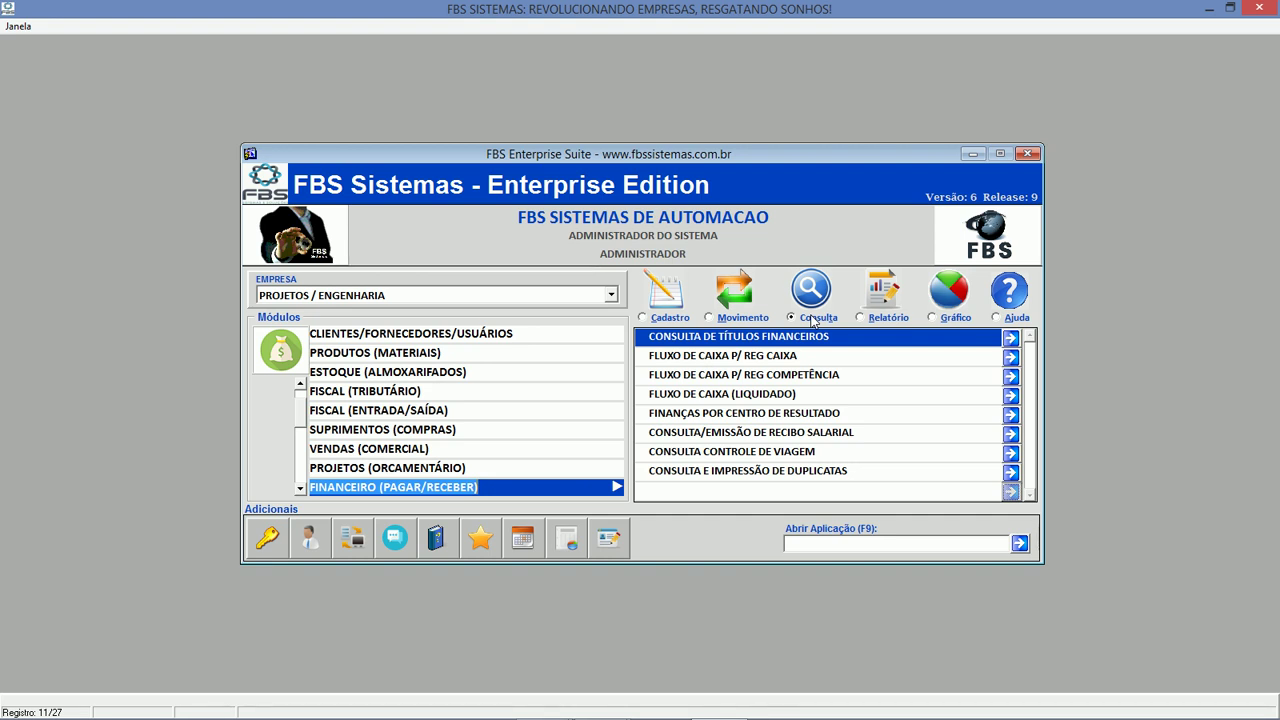
# Browse financial reports such as Relatório Plano Conta x C.Custo, then choose FINANCEIRO (BANCÁRIO).
pyautogui.click(895, 318)
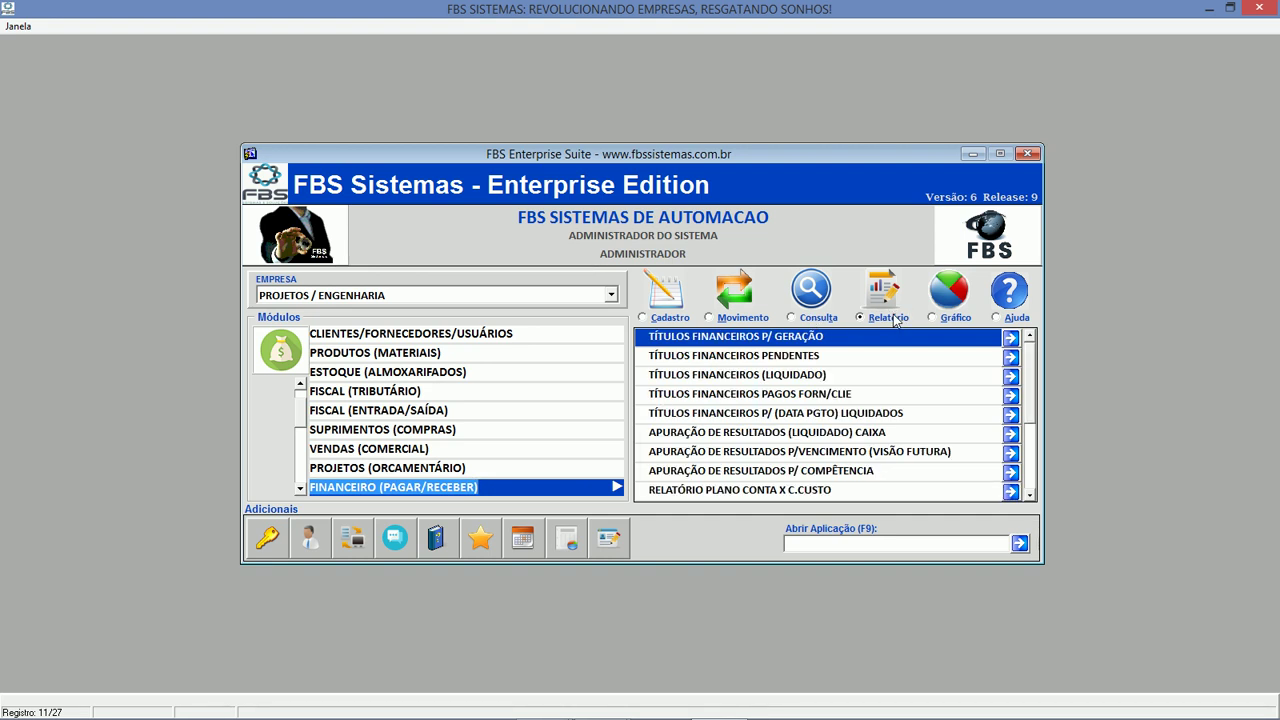
pyautogui.click(850, 471)
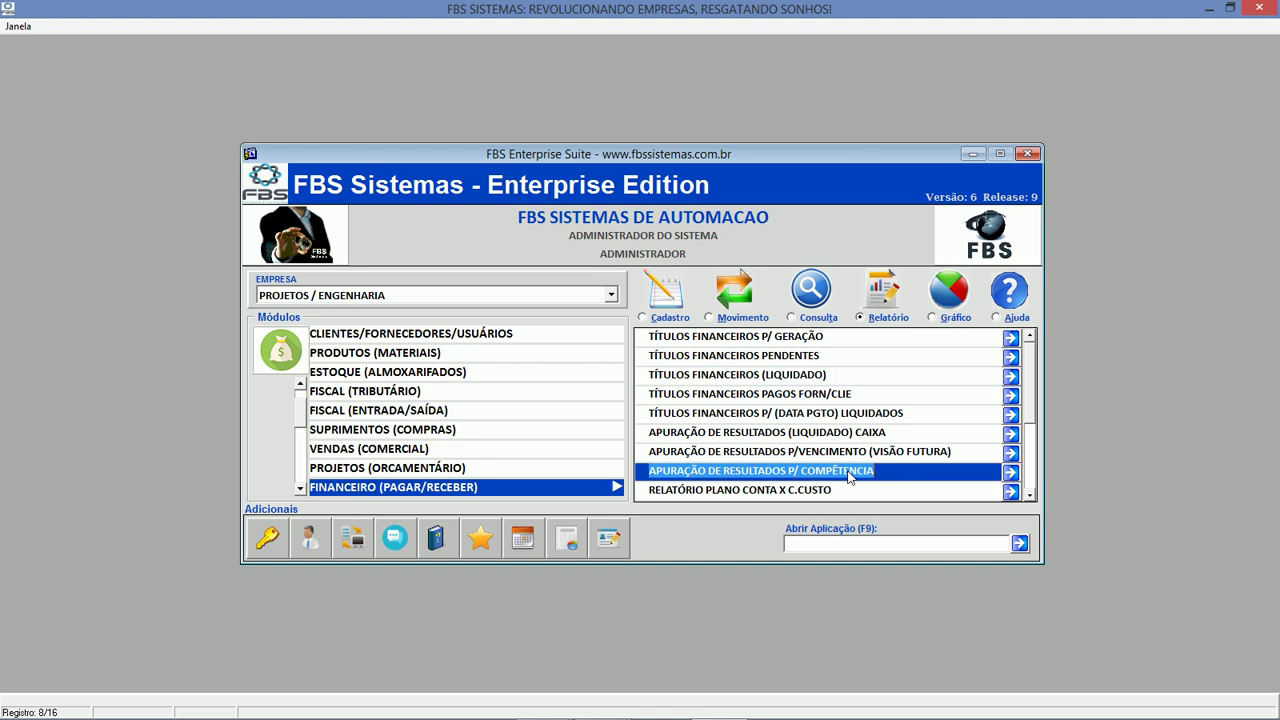
pyautogui.click(655, 496)
pyautogui.click(302, 490)
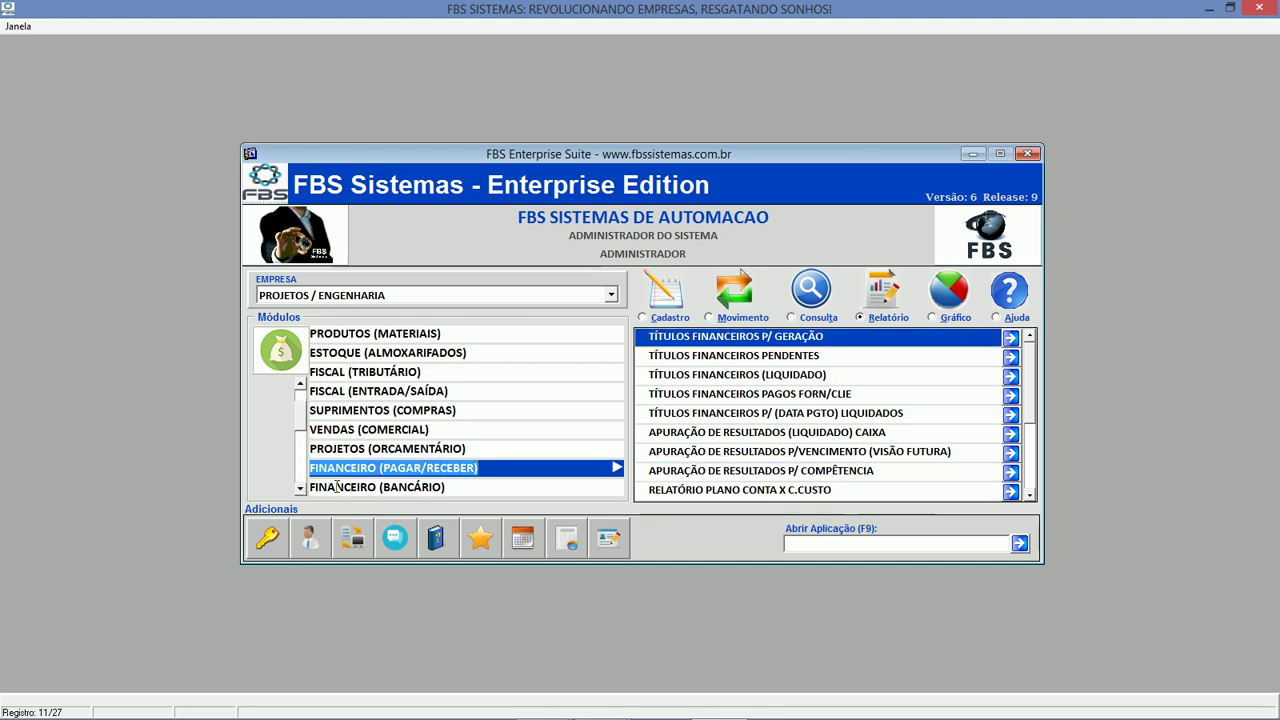
pyautogui.click(337, 487)
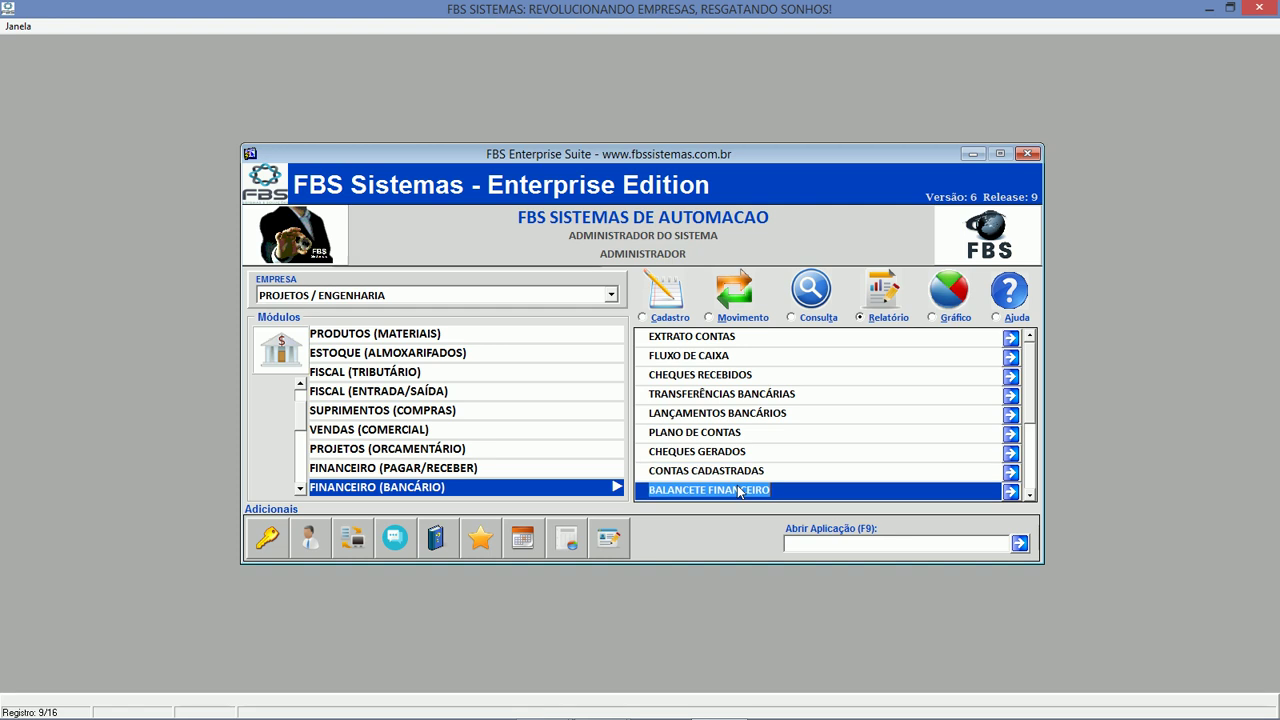
# In ÁRVORE DE CUSTOS, view Cadastro and Movimento entries like Orçamento Econômico, then choose PRODUÇÃO (PCP).
pyautogui.click(300, 489)
pyautogui.click(300, 489)
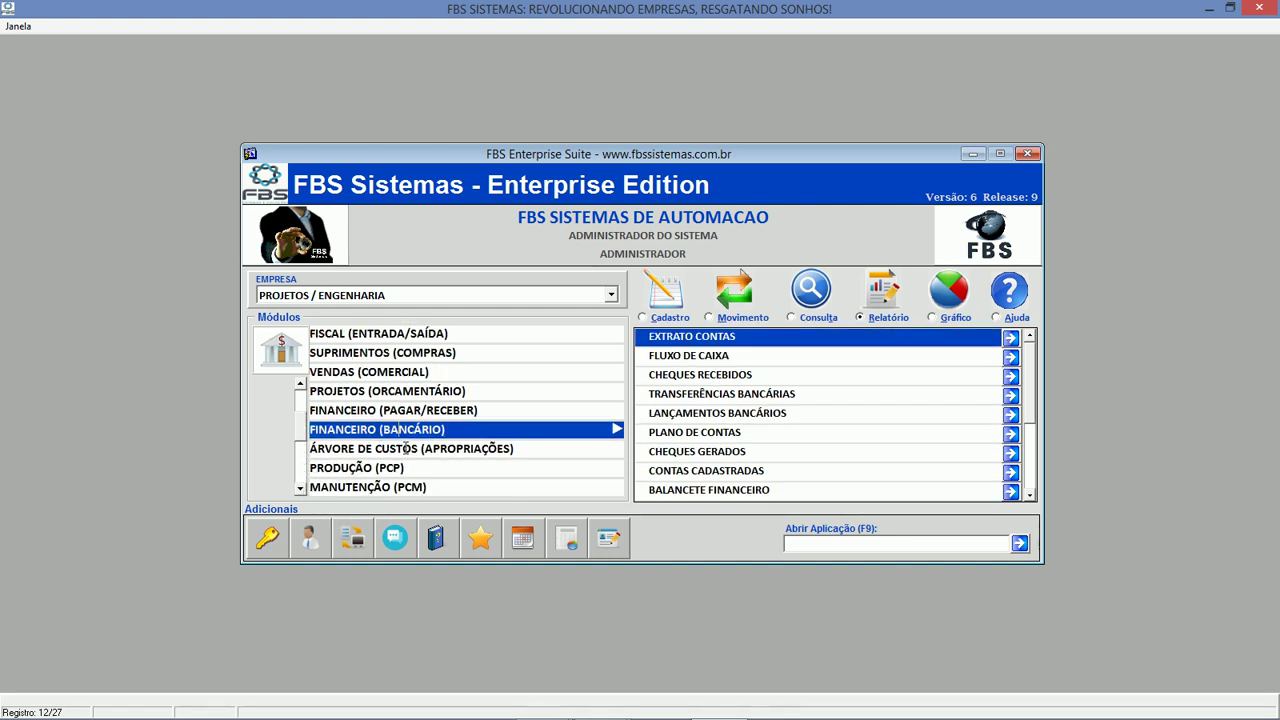
pyautogui.click(406, 448)
pyautogui.click(670, 318)
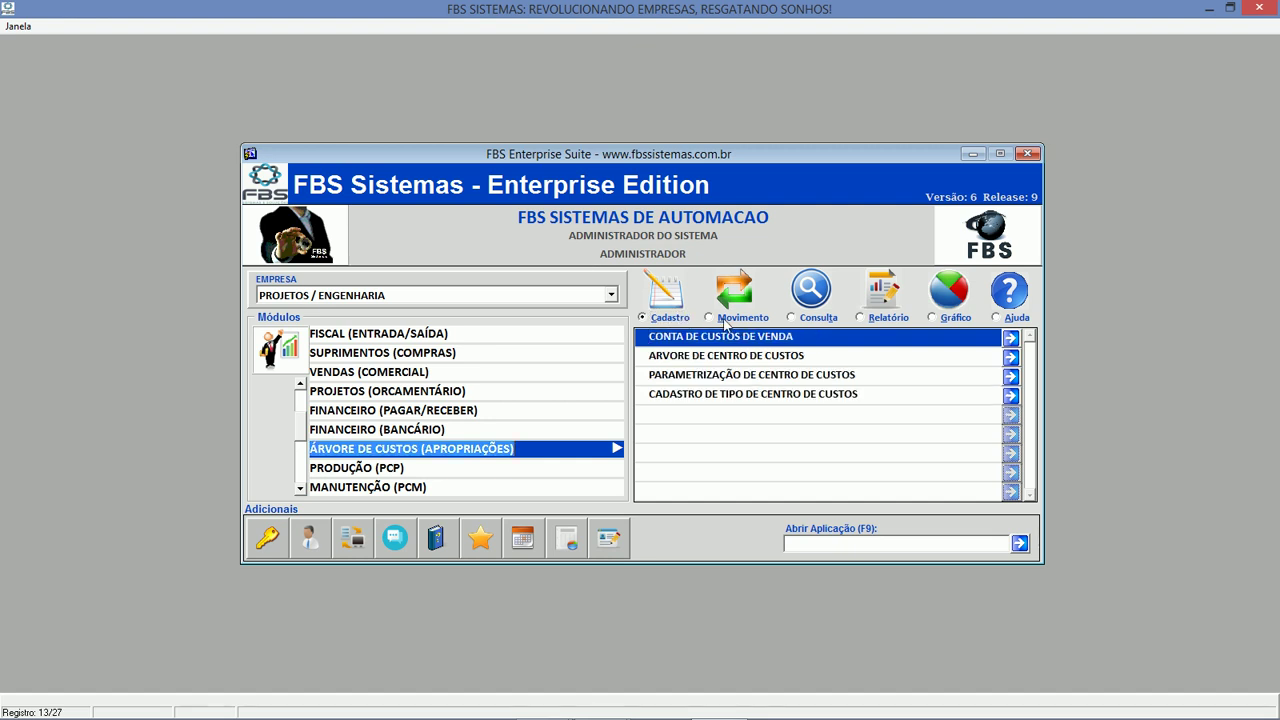
pyautogui.click(722, 318)
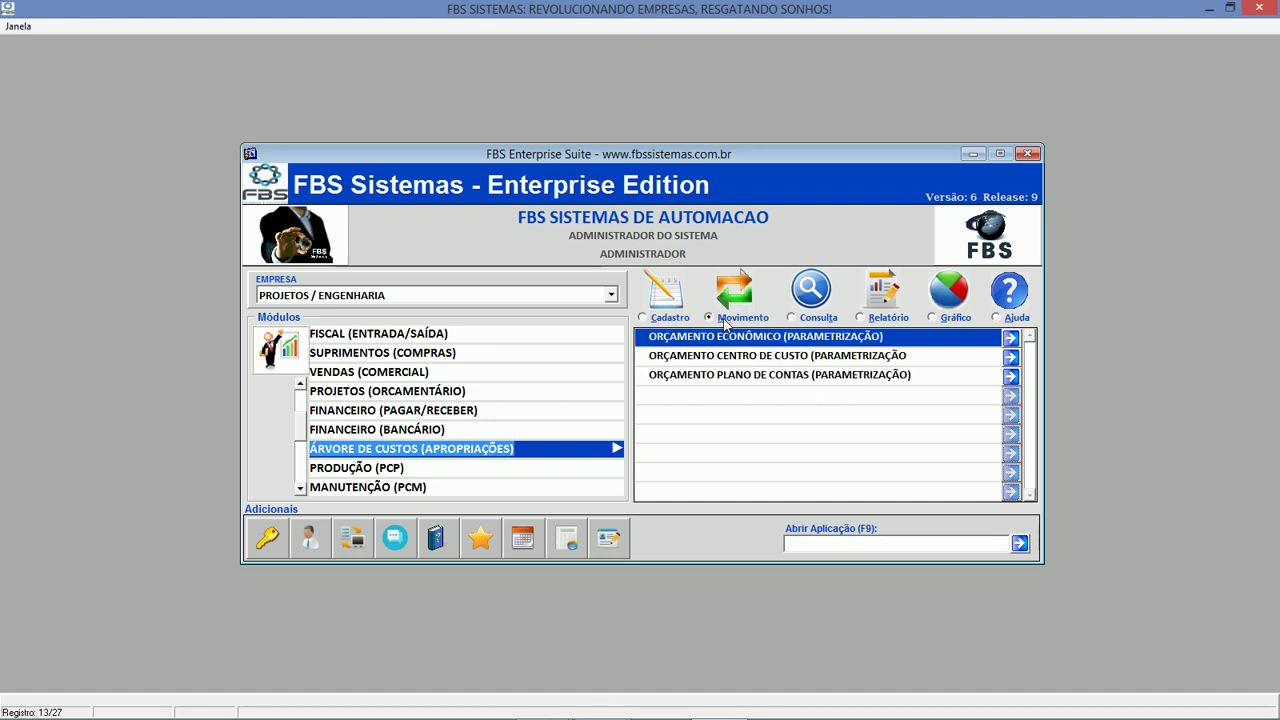
pyautogui.click(722, 334)
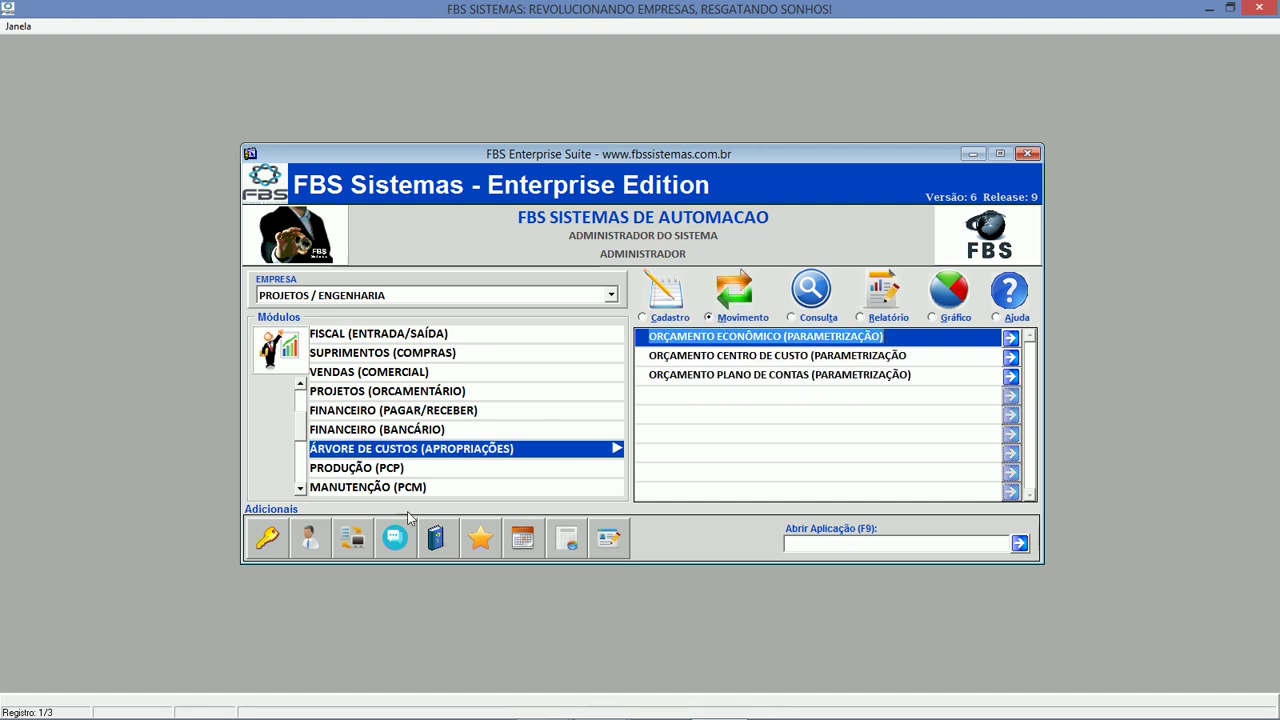
pyautogui.click(376, 468)
# Browse the PCP Cadastro and Movimento lists, picking production order generation and hours logging entries.
pyautogui.click(676, 318)
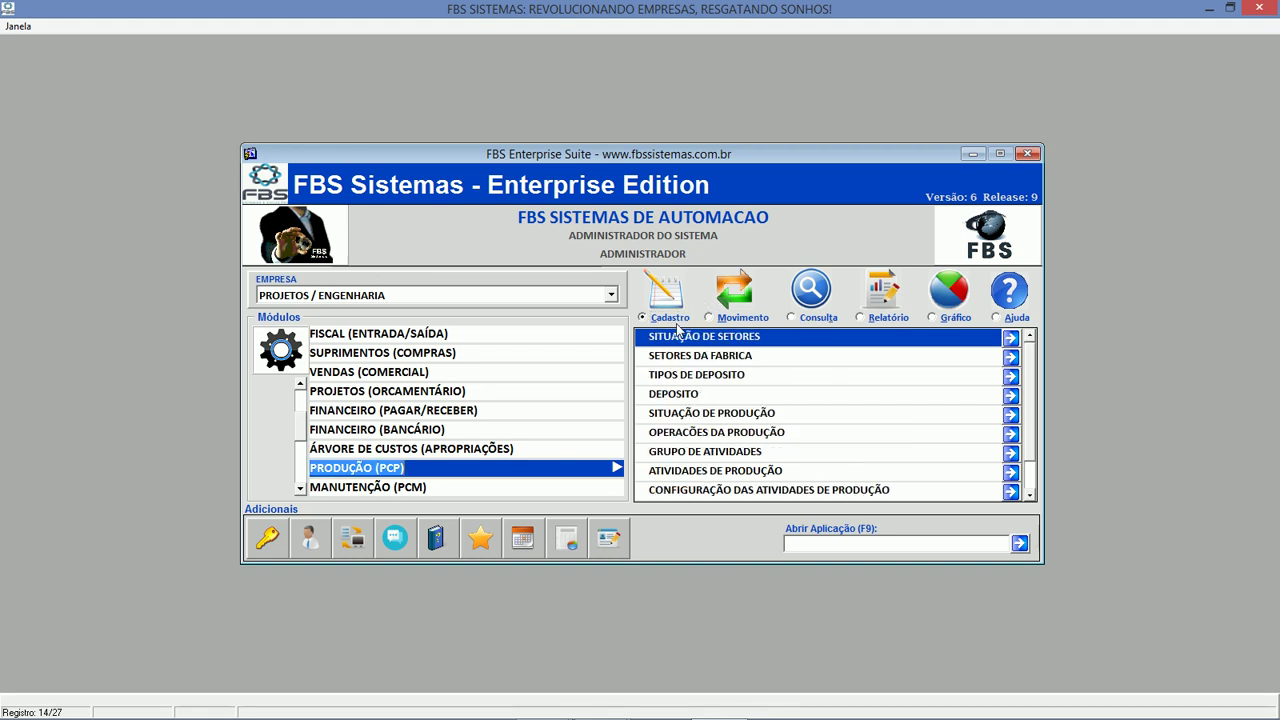
pyautogui.click(728, 322)
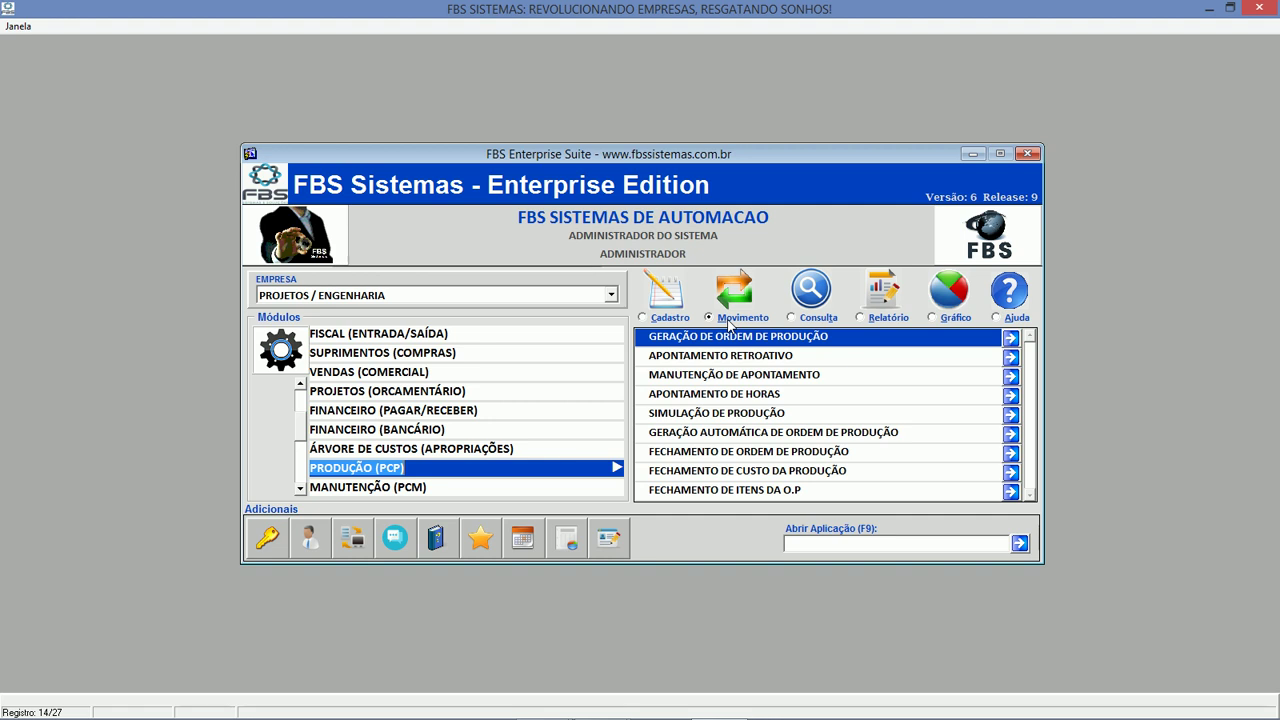
pyautogui.click(728, 320)
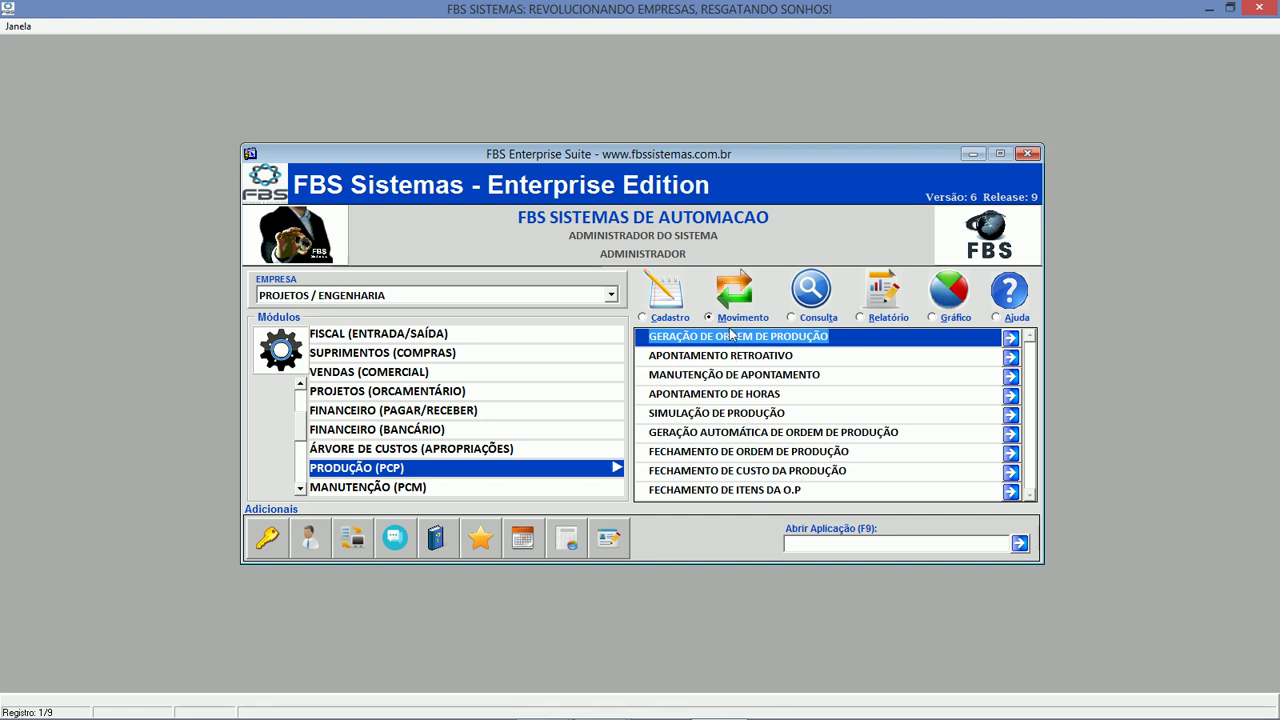
pyautogui.click(715, 393)
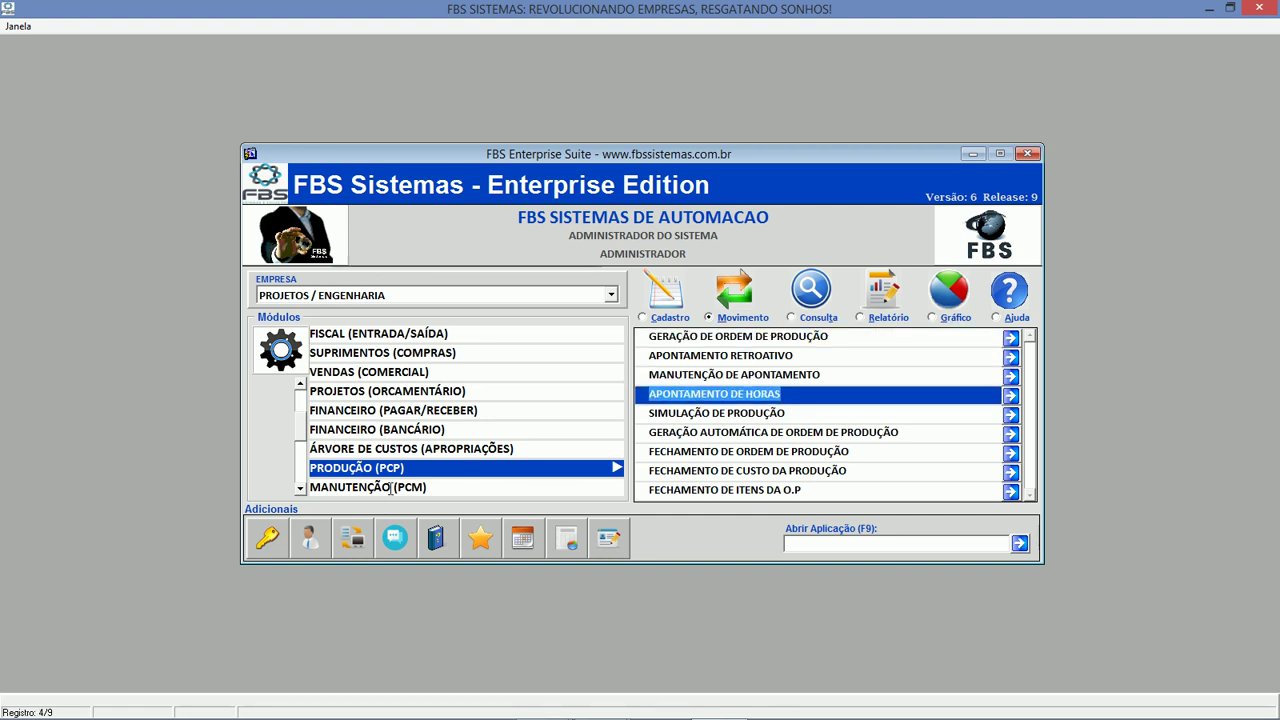
# Scroll the Módulos list and choose MANUTENÇÃO (PCM).
pyautogui.click(301, 489)
pyautogui.click(301, 489)
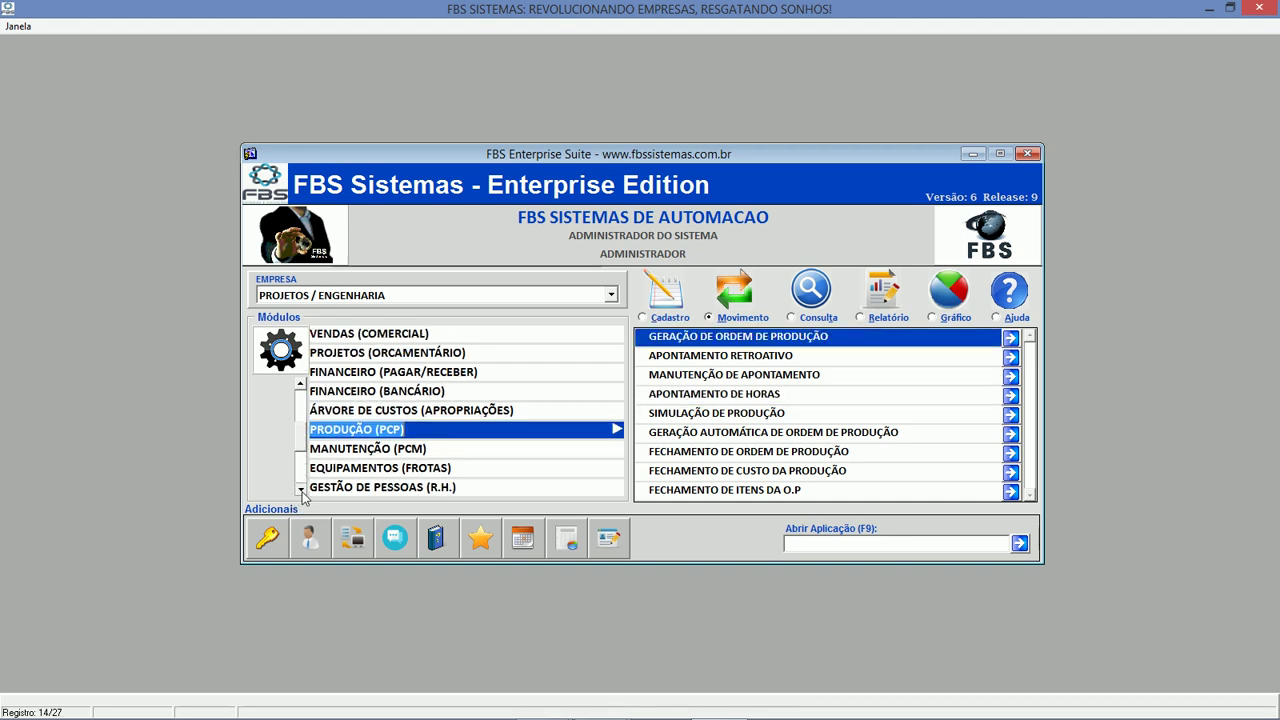
pyautogui.click(301, 490)
pyautogui.click(440, 429)
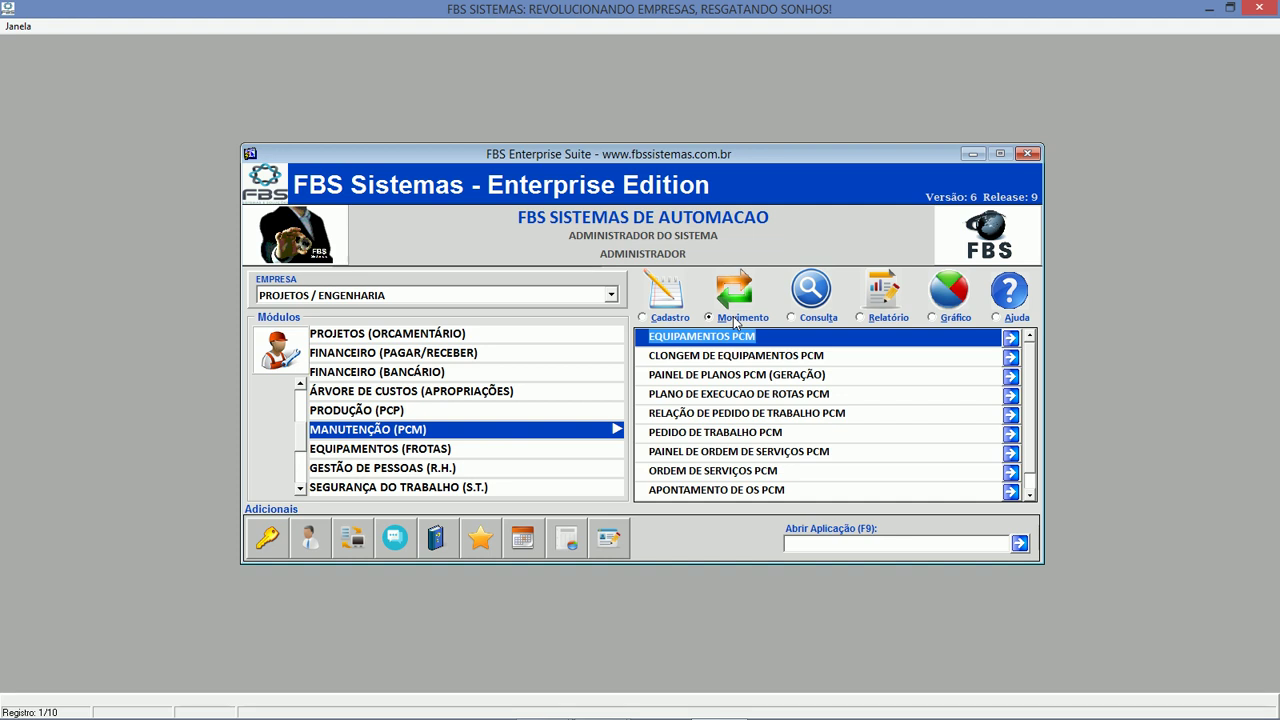
# Open the Plano de Execução de Rotas PCM form from the PCM transactions and close it.
pyautogui.click(676, 320)
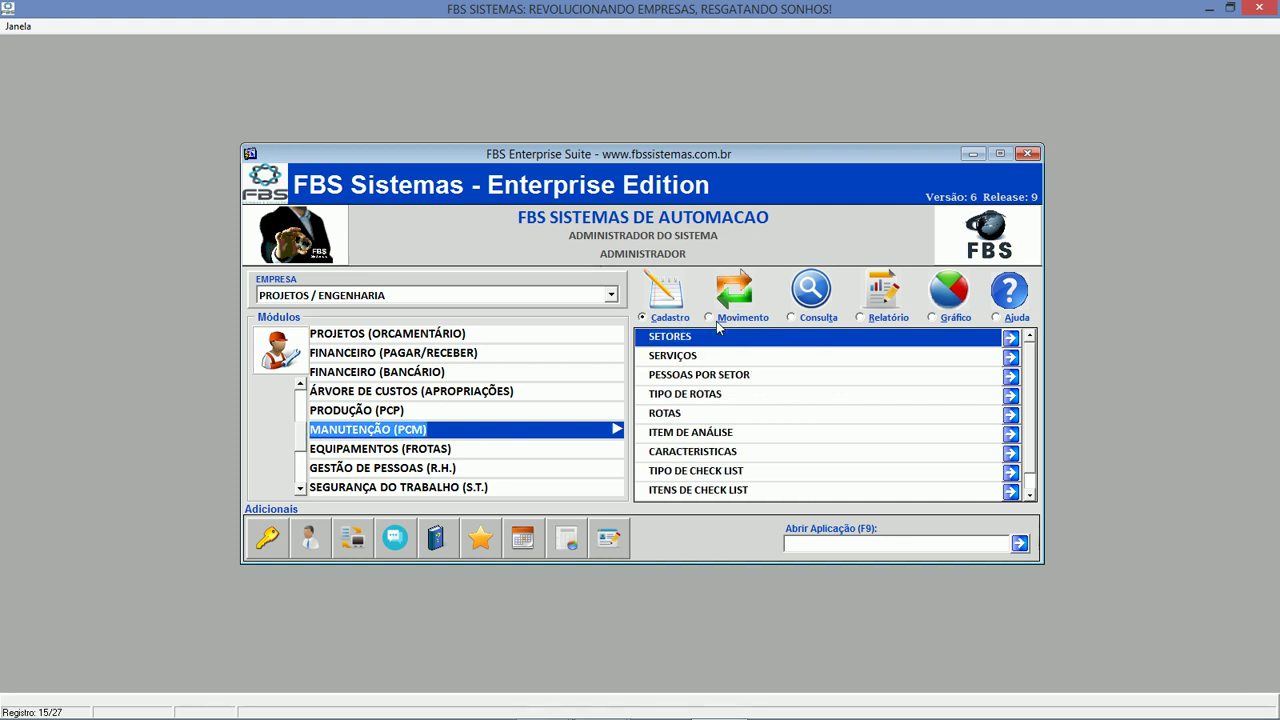
pyautogui.click(720, 319)
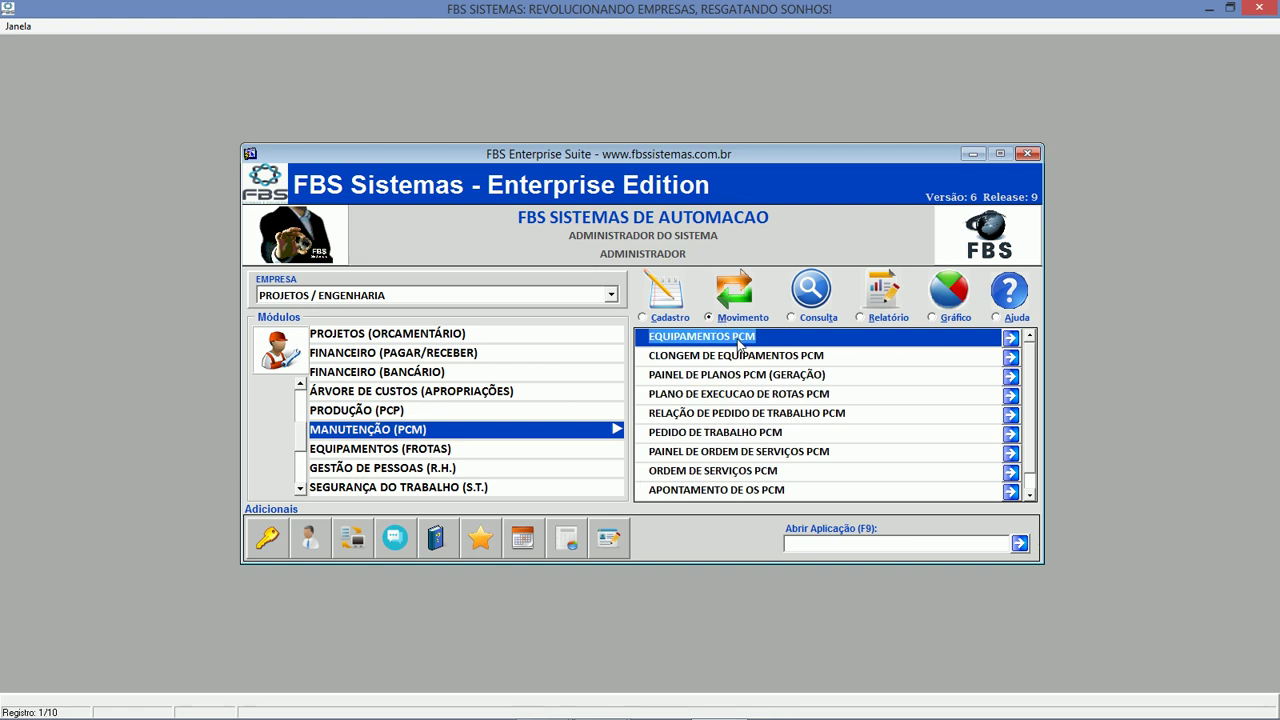
pyautogui.click(743, 357)
pyautogui.click(746, 376)
pyautogui.click(755, 396)
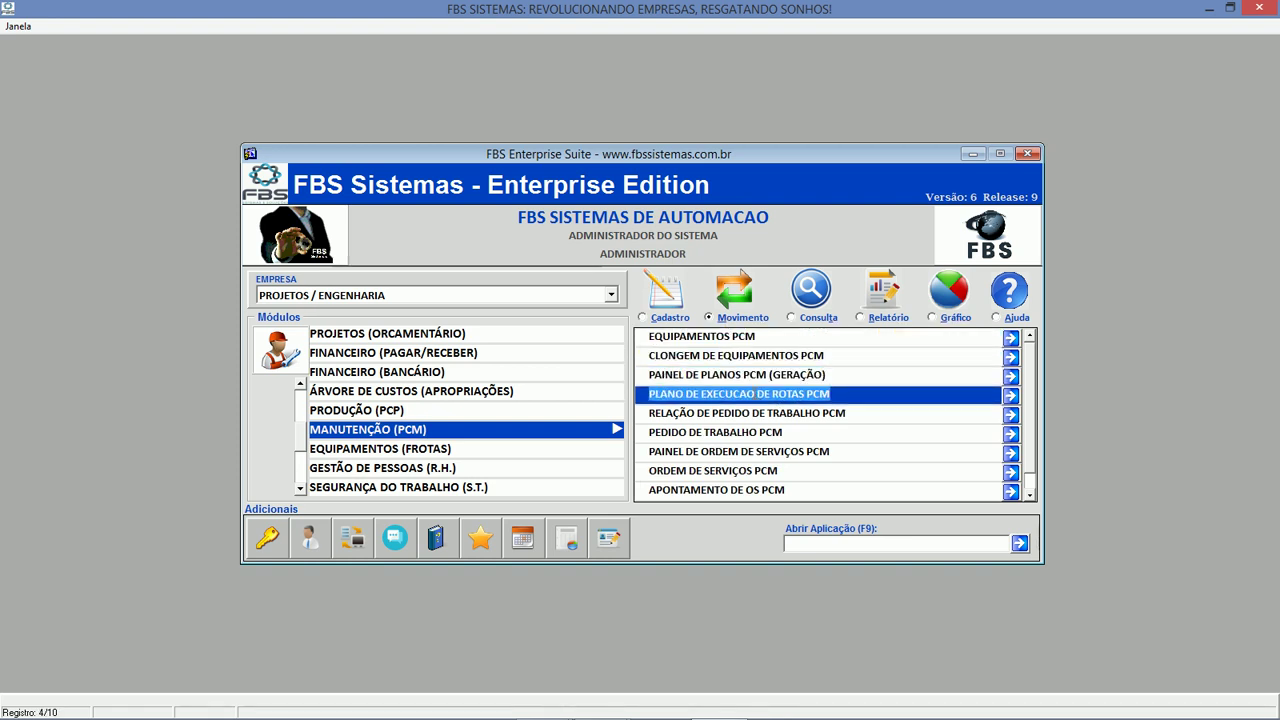
pyautogui.doubleClick(755, 394)
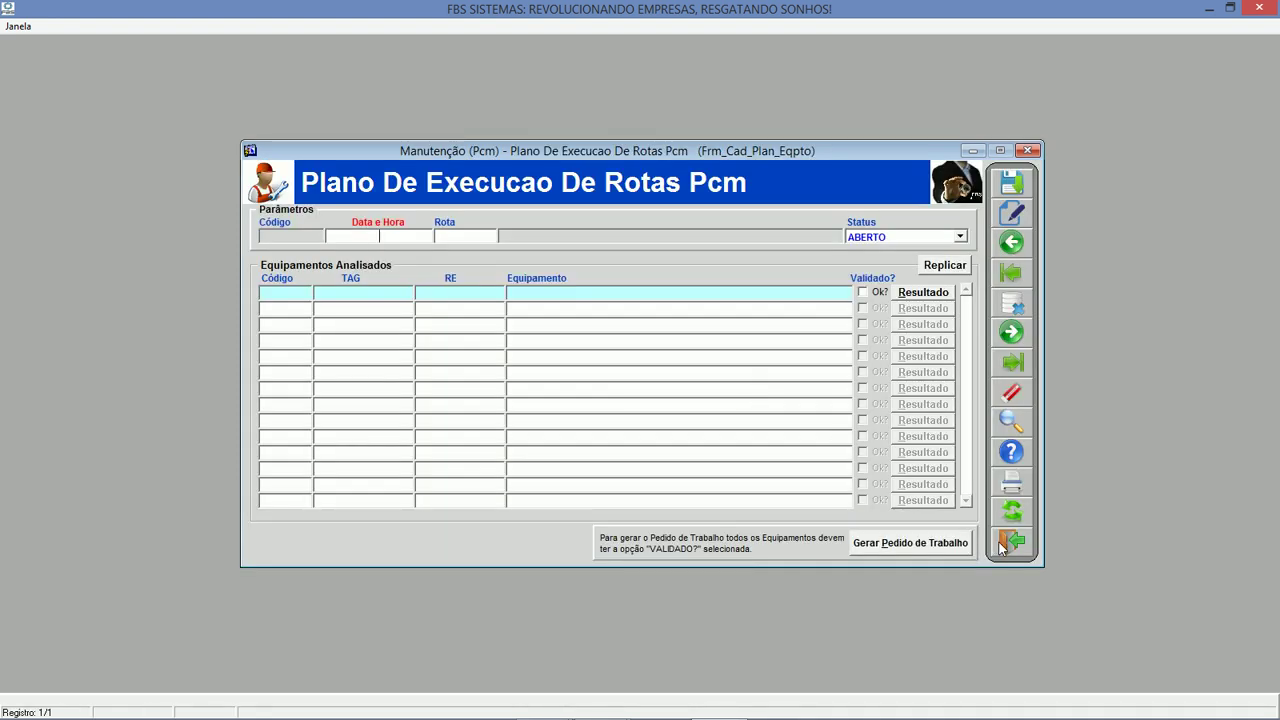
pyautogui.click(1003, 545)
# Open and close Painel de Planos PCM (Geração), then choose EQUIPAMENTOS (FROTAS).
pyautogui.click(848, 374)
pyautogui.doubleClick(850, 374)
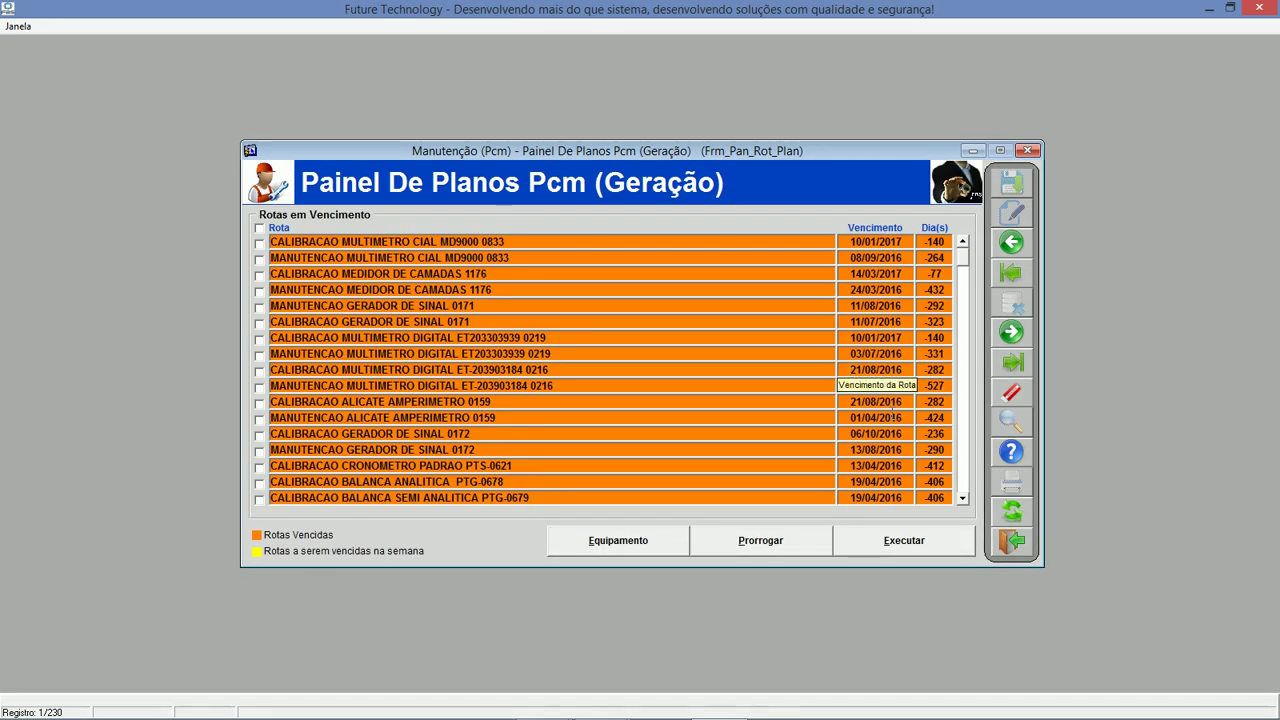
pyautogui.click(1012, 543)
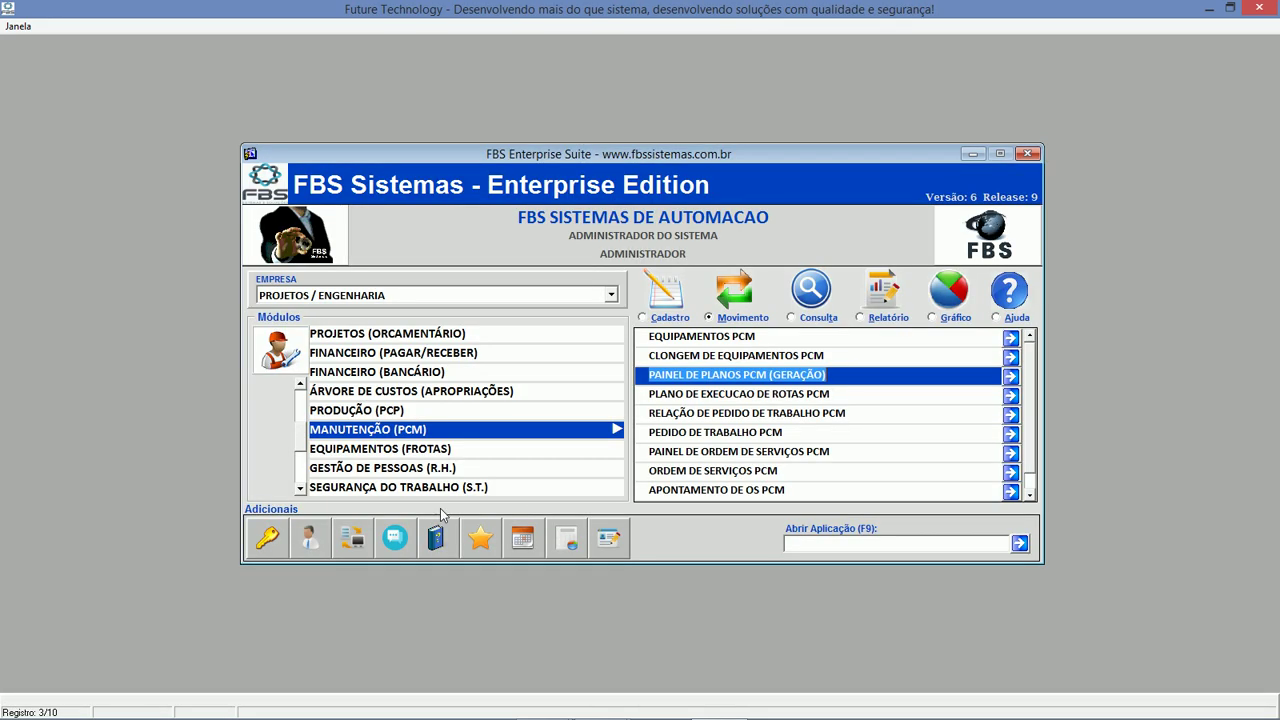
pyautogui.click(428, 453)
# Load equipment record 8 (FIAT STRADA) by code search, close the form, and show Movimento.
pyautogui.click(670, 319)
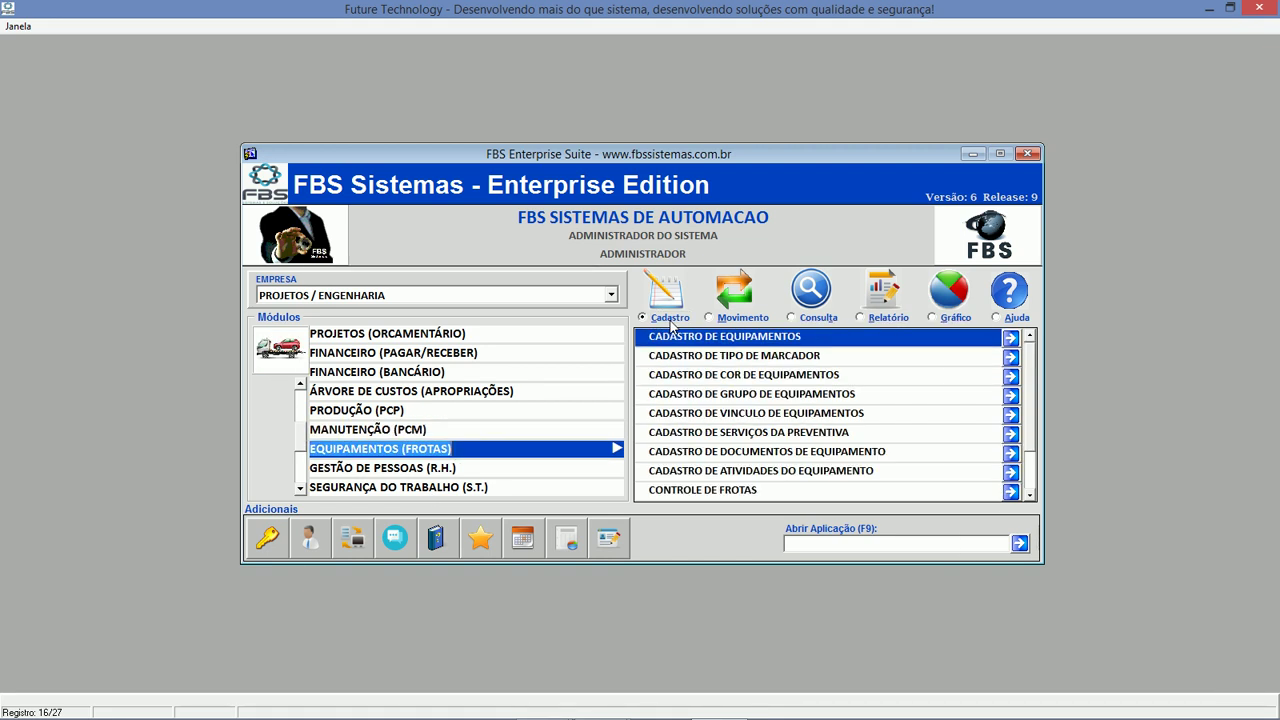
pyautogui.doubleClick(733, 336)
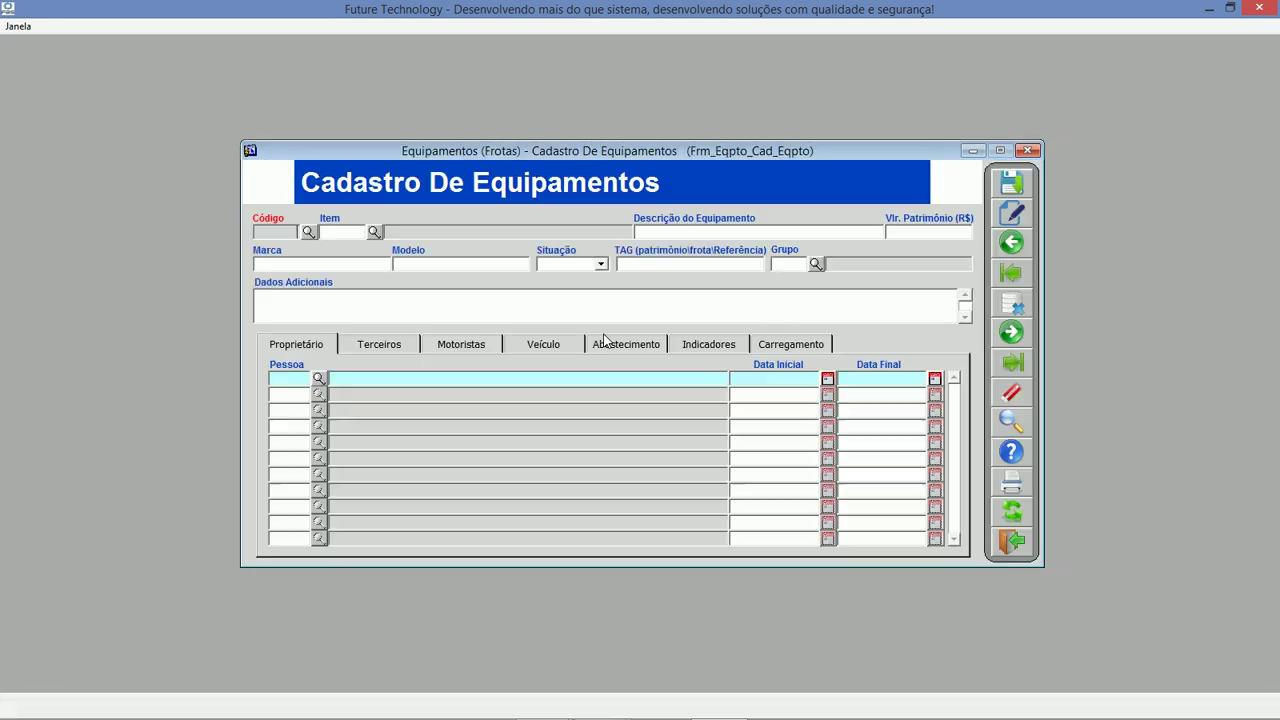
pyautogui.click(308, 232)
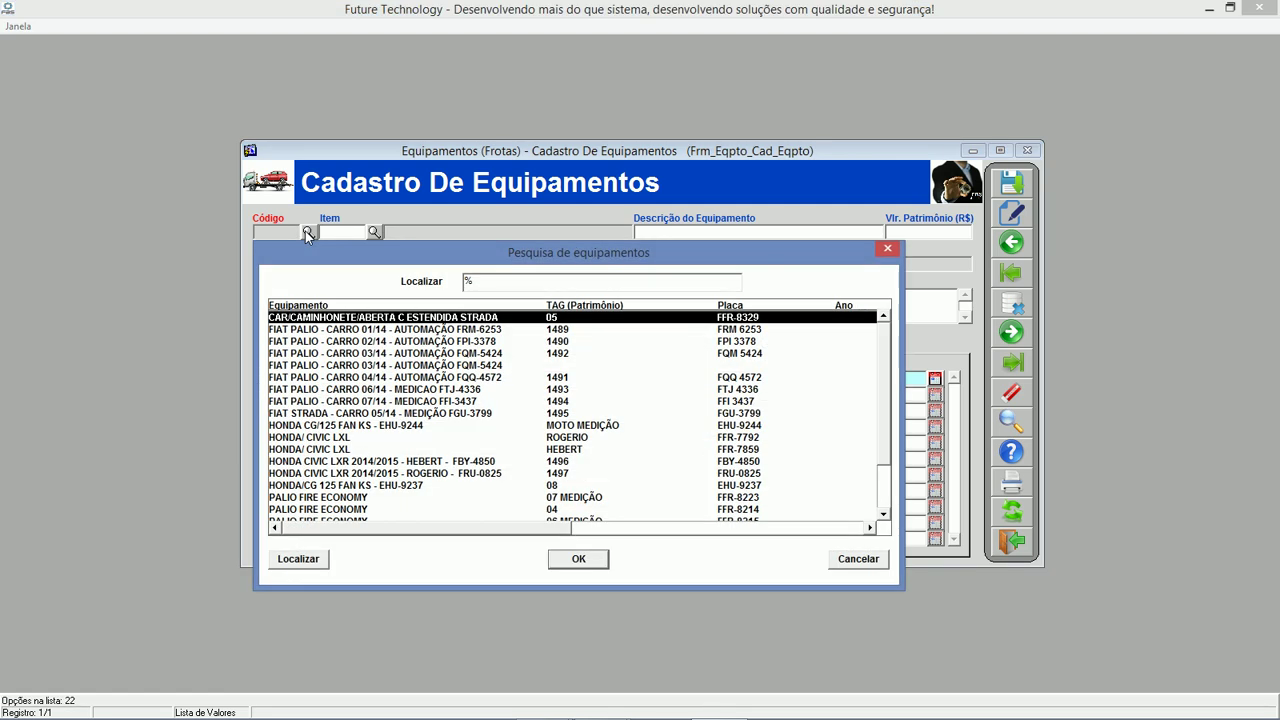
pyautogui.press('Return')
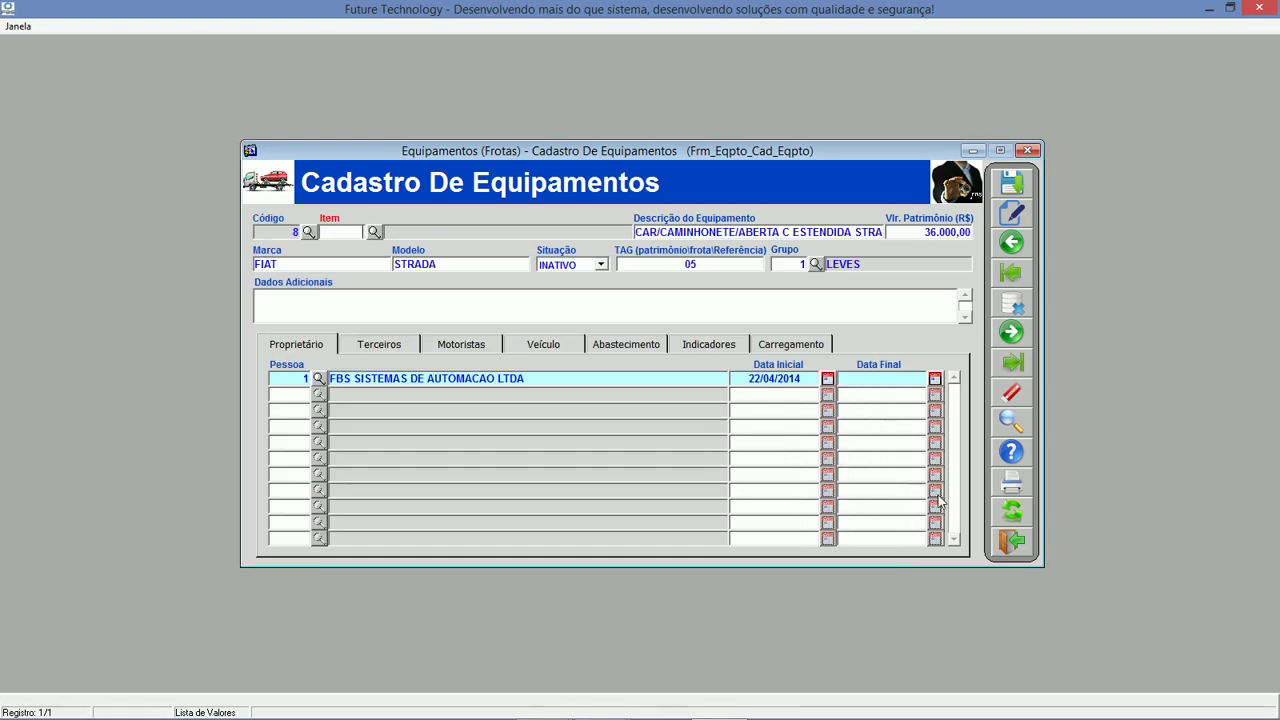
pyautogui.click(1016, 545)
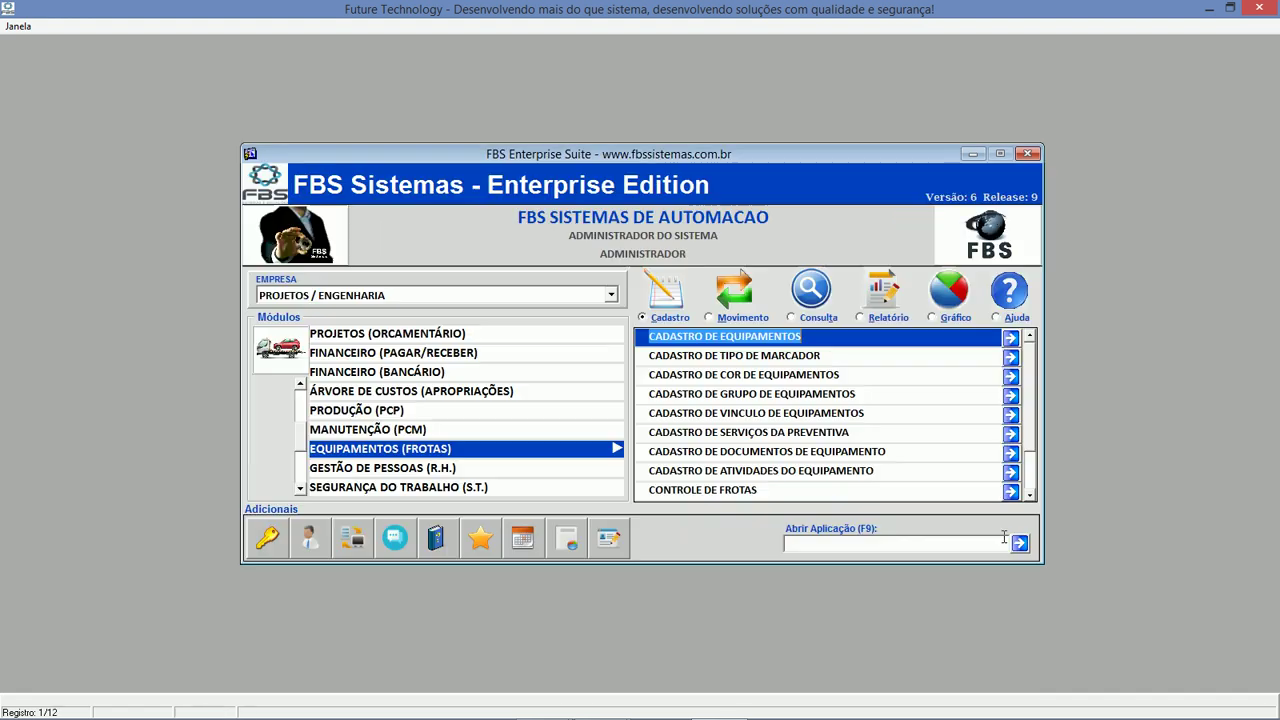
pyautogui.click(762, 319)
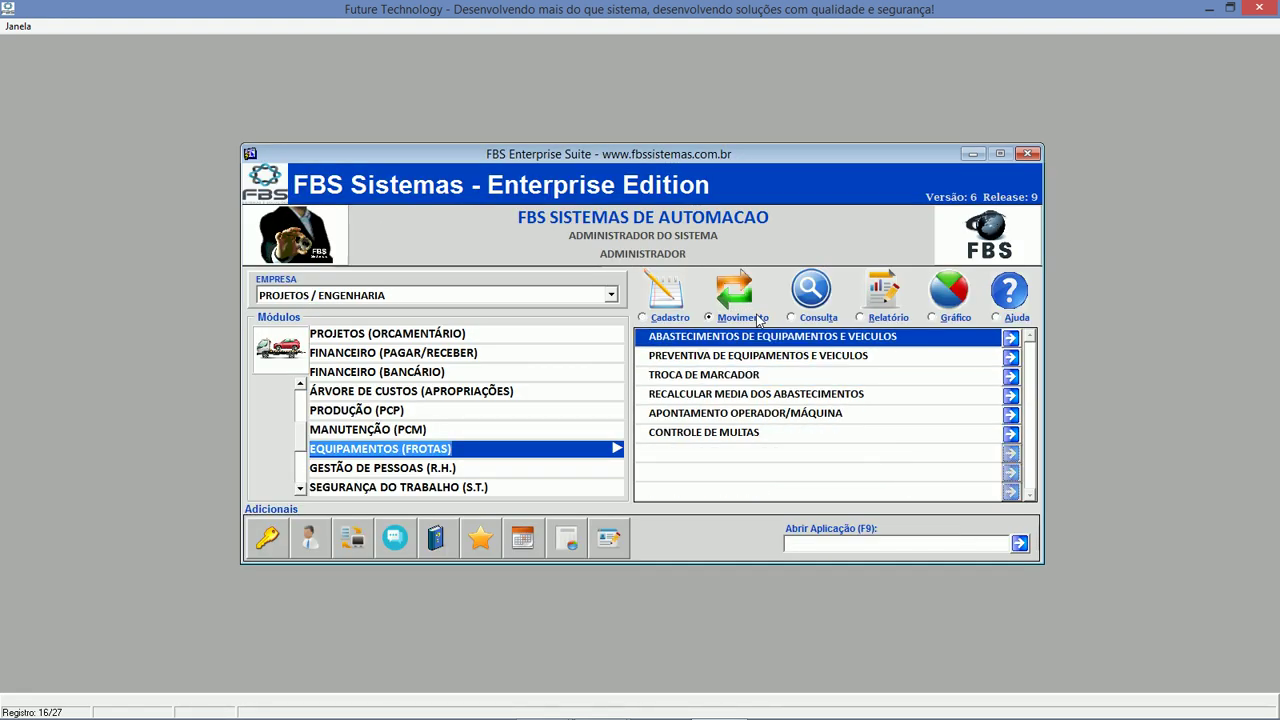
# Show the fleet reports, selecting the equipment by department report.
pyautogui.press('Tab')
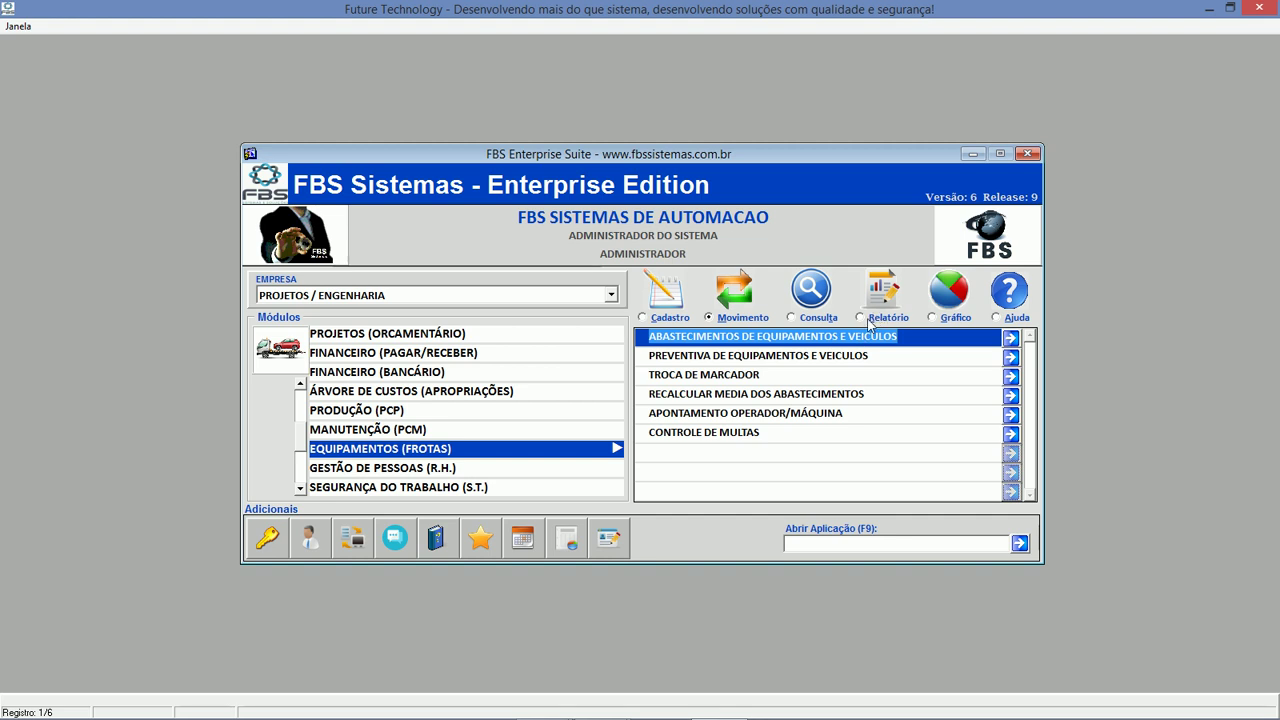
pyautogui.click(868, 319)
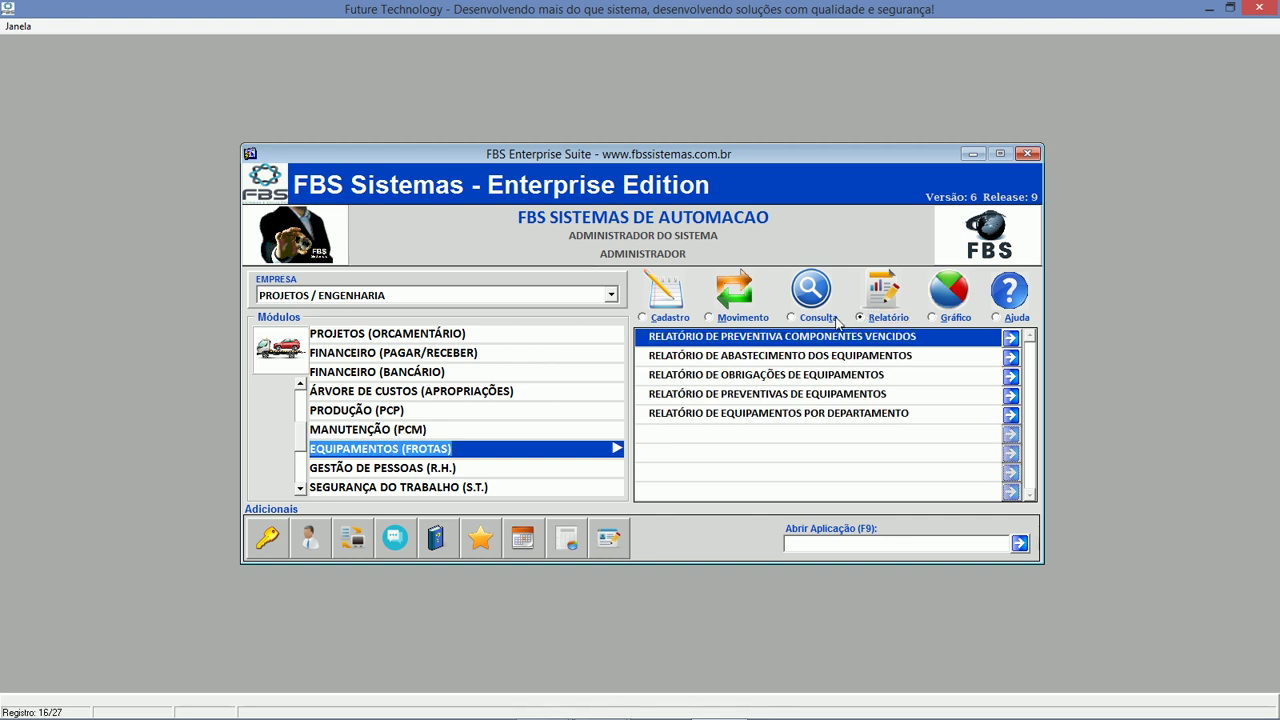
pyautogui.click(760, 413)
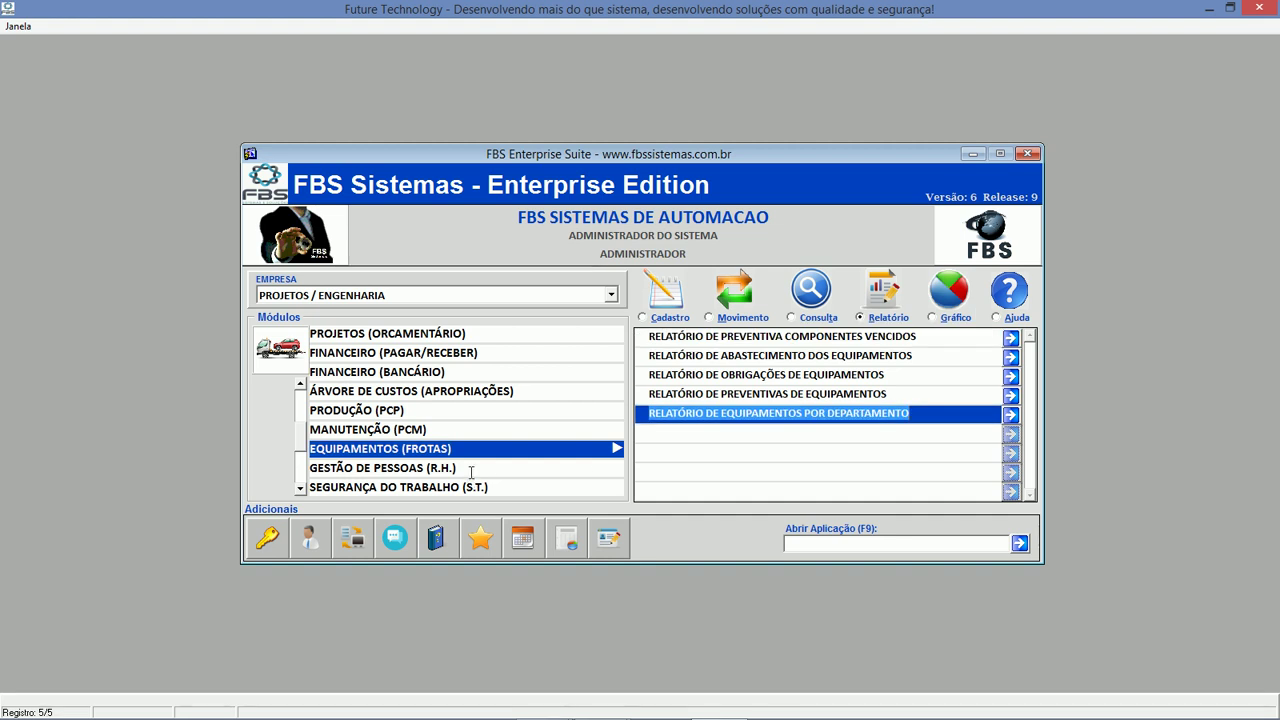
# Choose GESTÃO DE PESSOAS (R.H.) and open Ficha de Registro from its Movimento list.
pyautogui.click(474, 468)
pyautogui.click(712, 318)
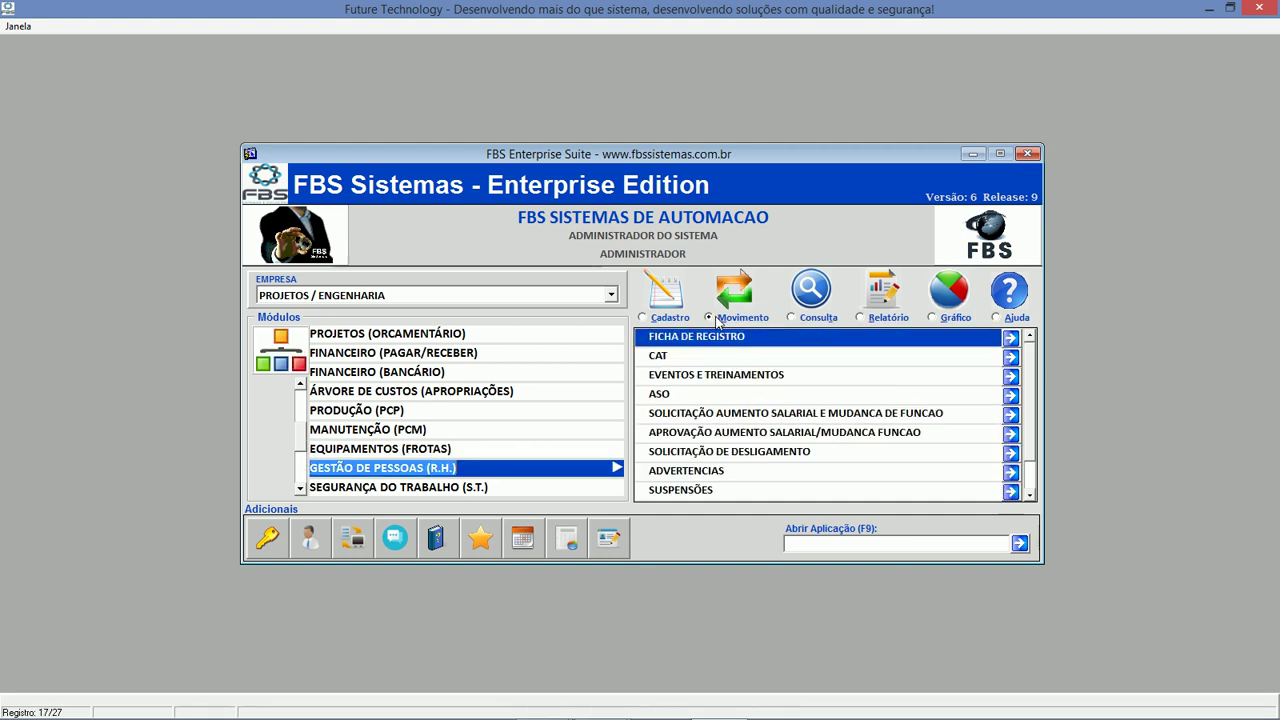
pyautogui.doubleClick(712, 338)
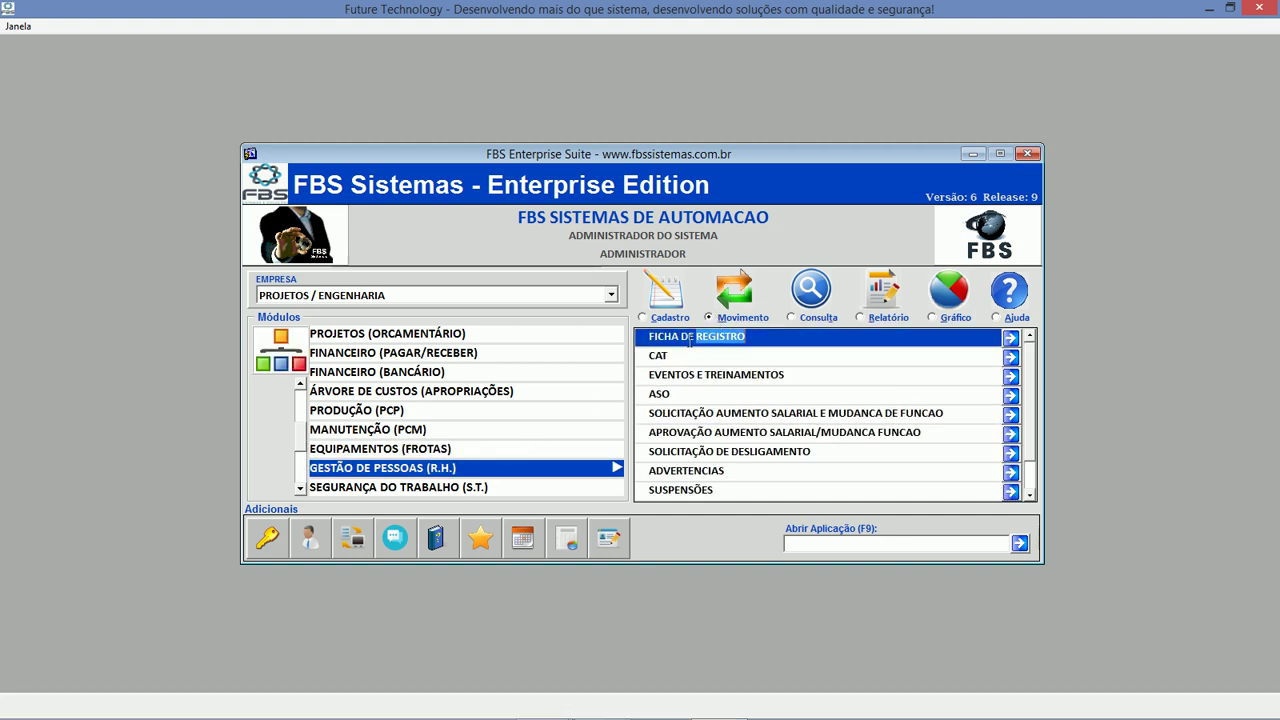
# Load employee record 10 (Supervisor Administrativo), check its Dados Registro data, and close the form.
pyautogui.click(339, 236)
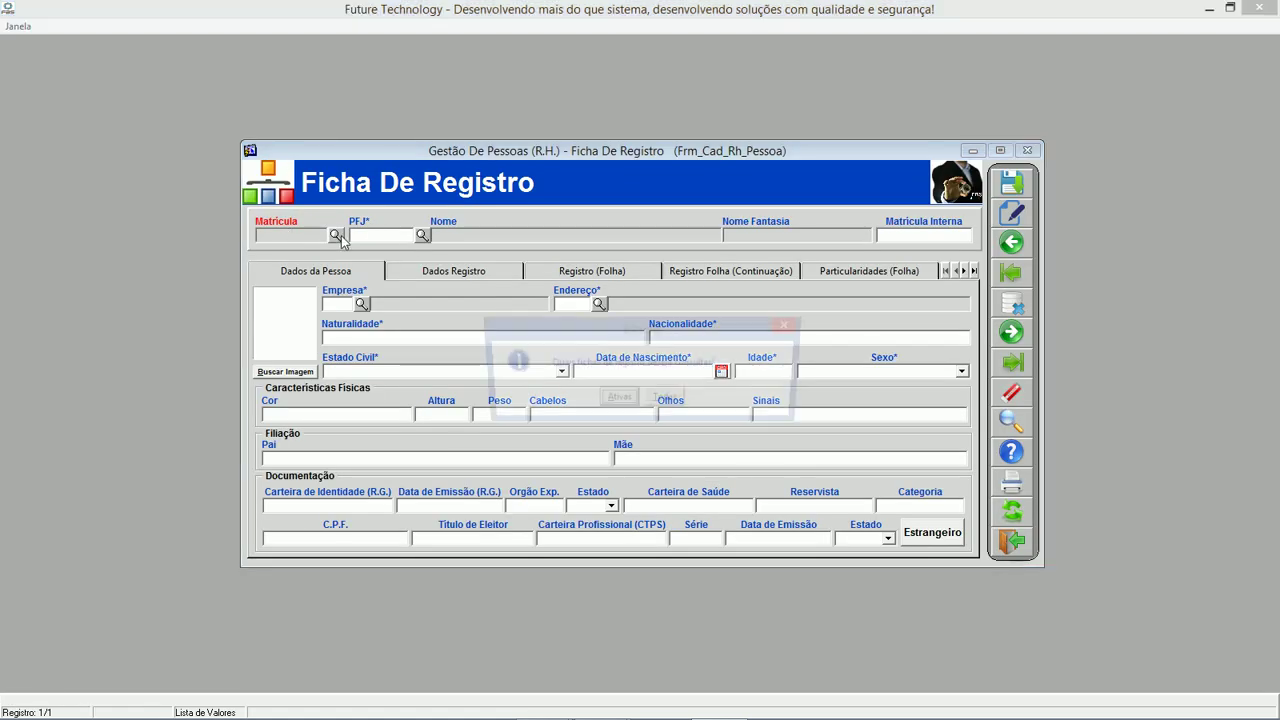
pyautogui.press('Return')
pyautogui.press('Return')
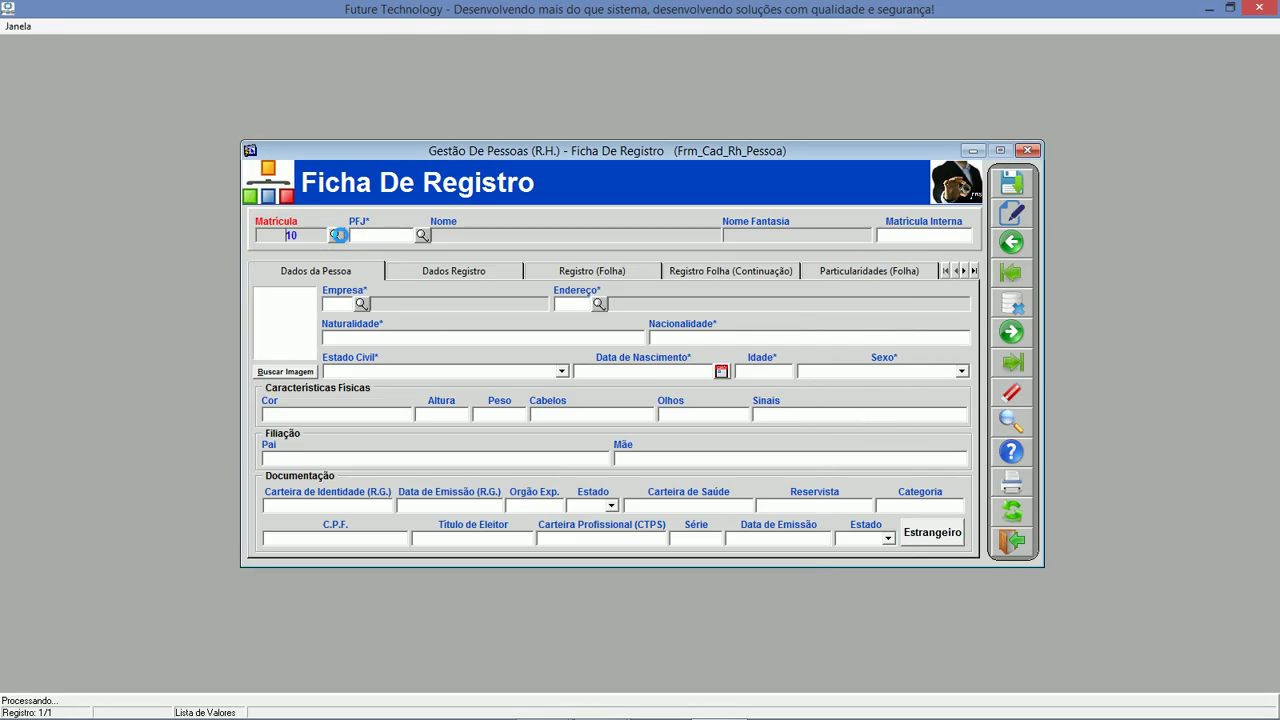
pyautogui.click(504, 274)
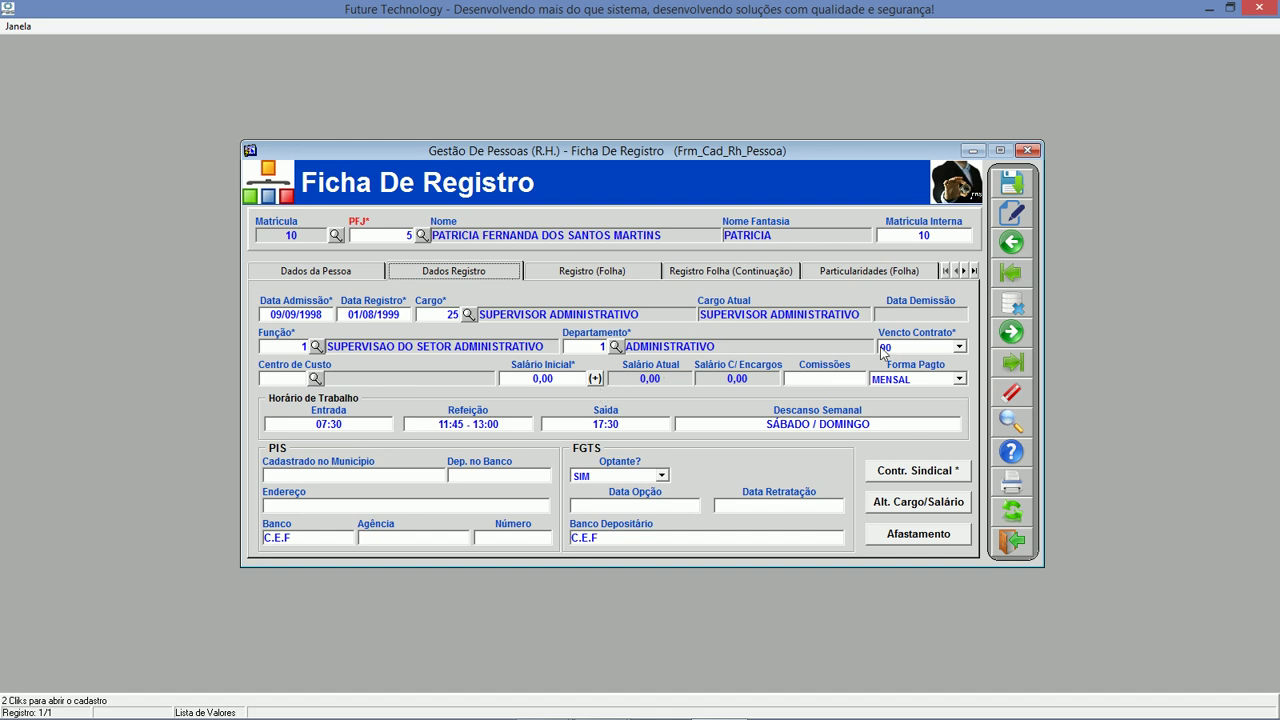
pyautogui.click(1011, 541)
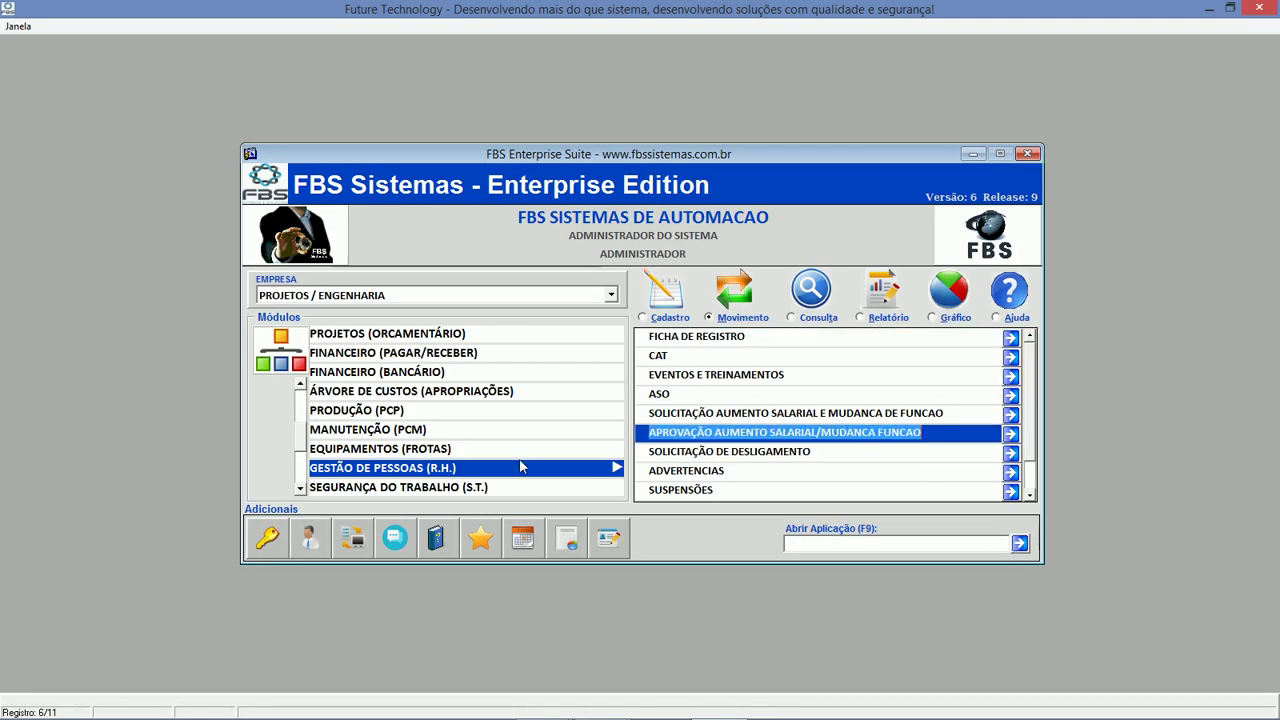
# Open and close CONTROLE DE CA DOS EPI'S in SEGURANÇA DO TRABALHO, then choose CONTABILIDADE.
pyautogui.click(480, 487)
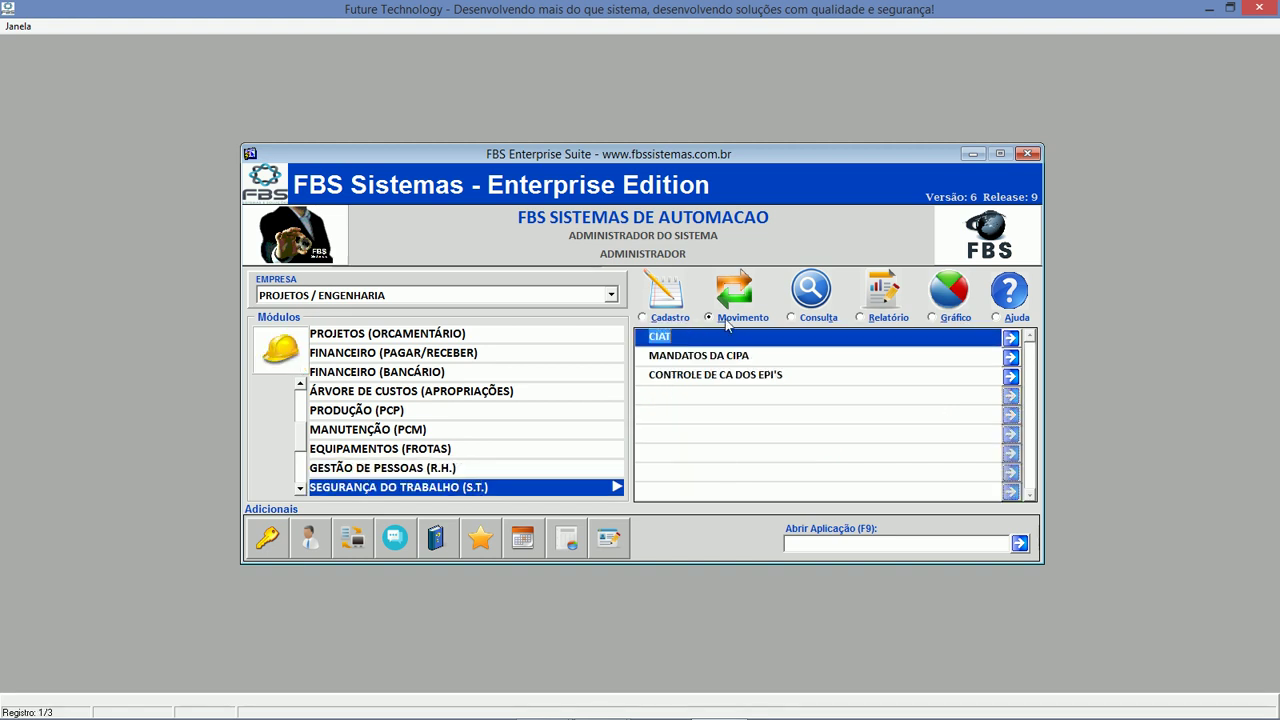
pyautogui.click(672, 321)
pyautogui.click(725, 319)
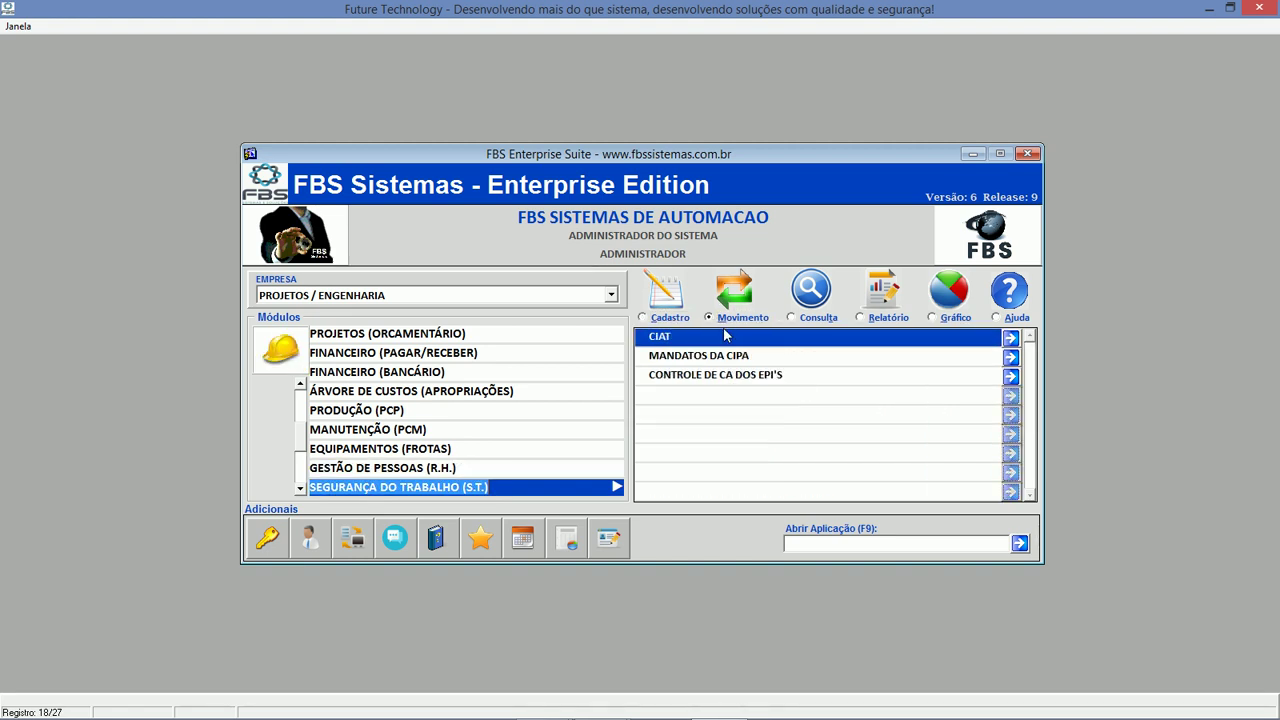
pyautogui.doubleClick(742, 382)
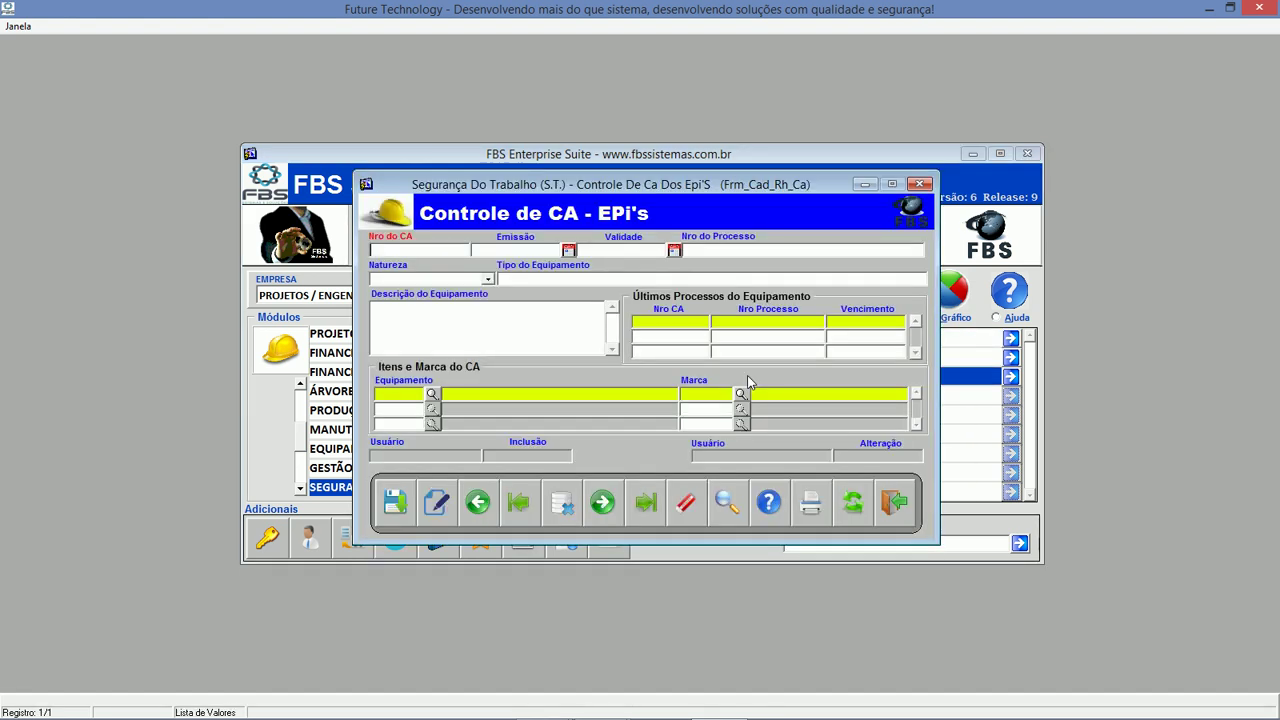
pyautogui.click(895, 504)
pyautogui.click(299, 488)
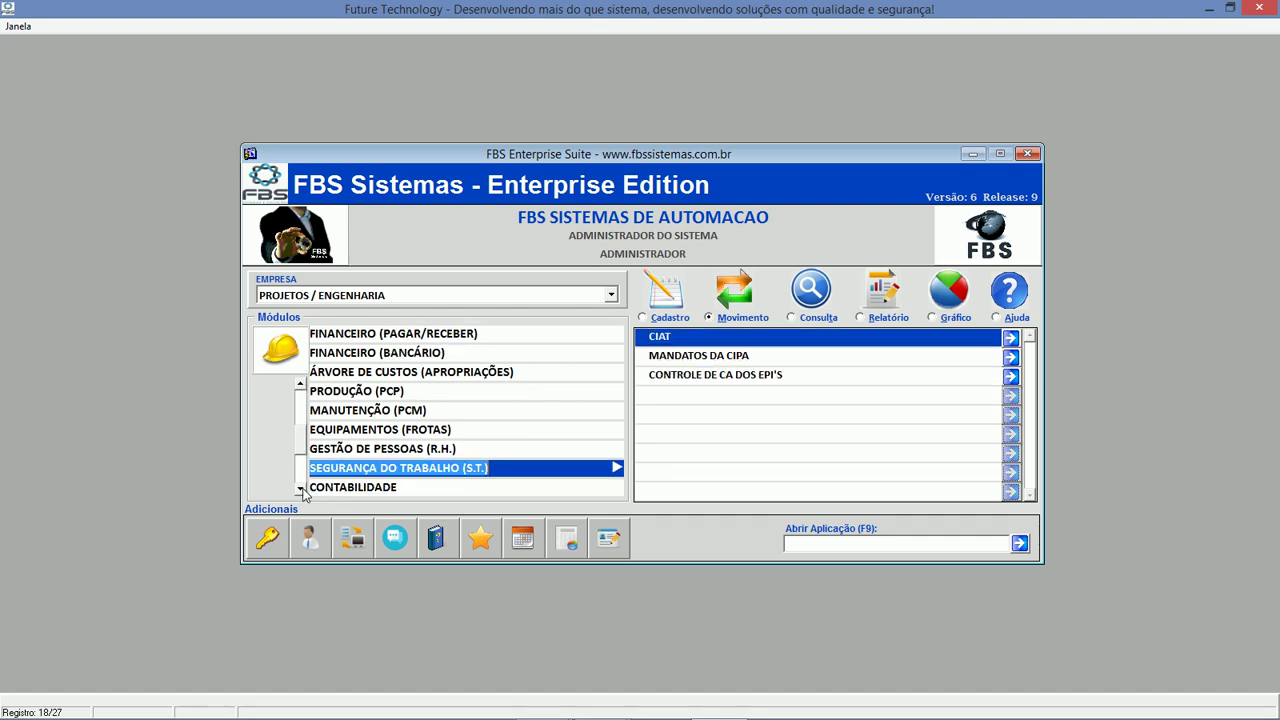
pyautogui.click(341, 487)
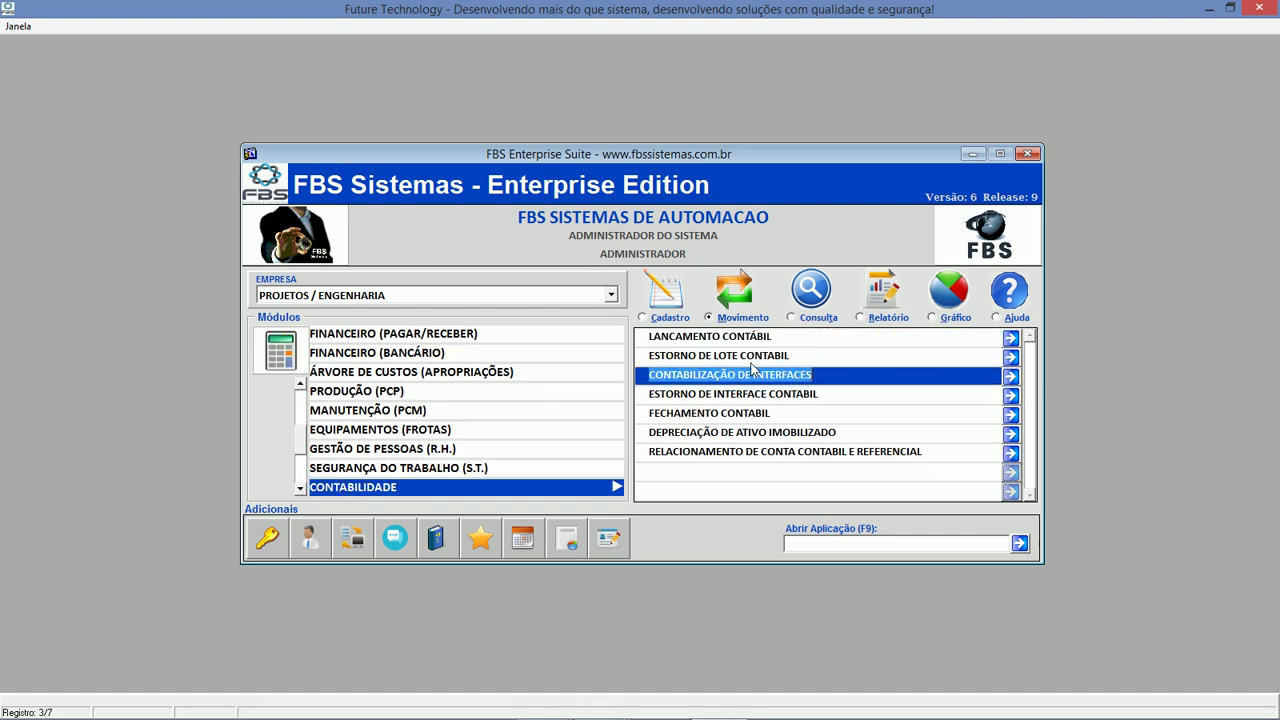
# Browse the CONTABILIDADE program lists, then open and close the BALANCO DE ENCERRAMENTO report.
pyautogui.click(730, 321)
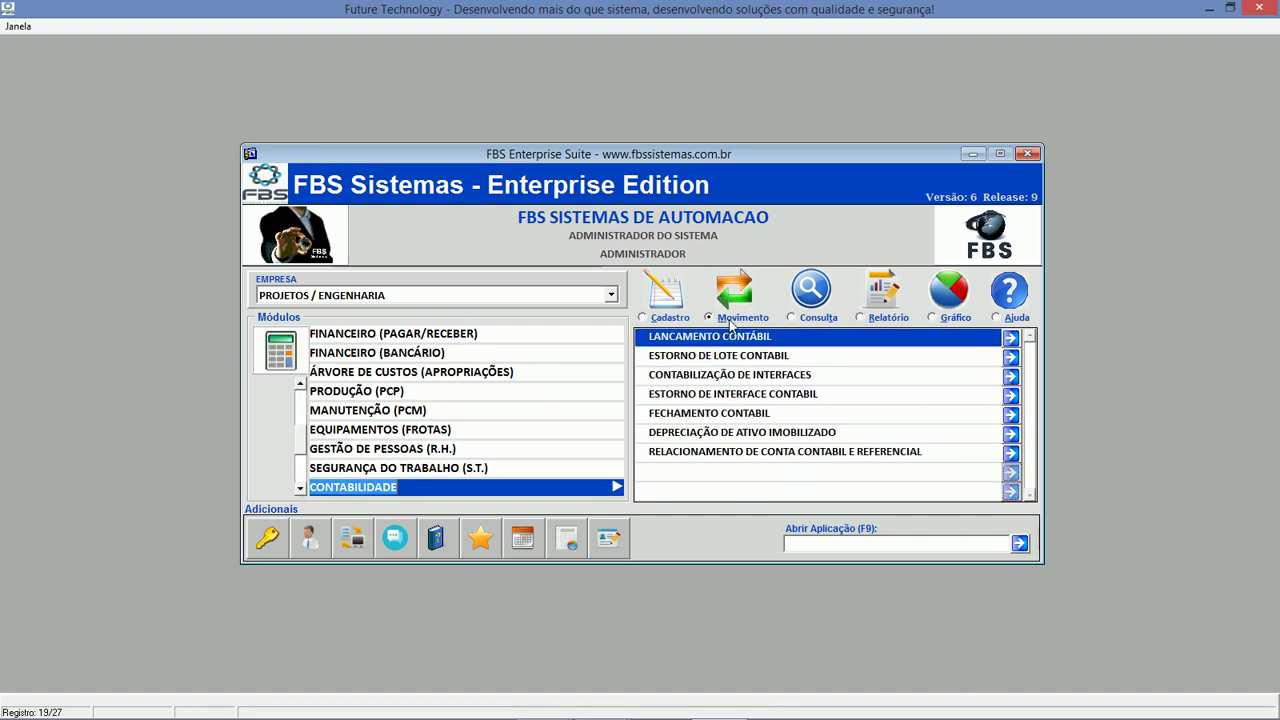
pyautogui.click(666, 325)
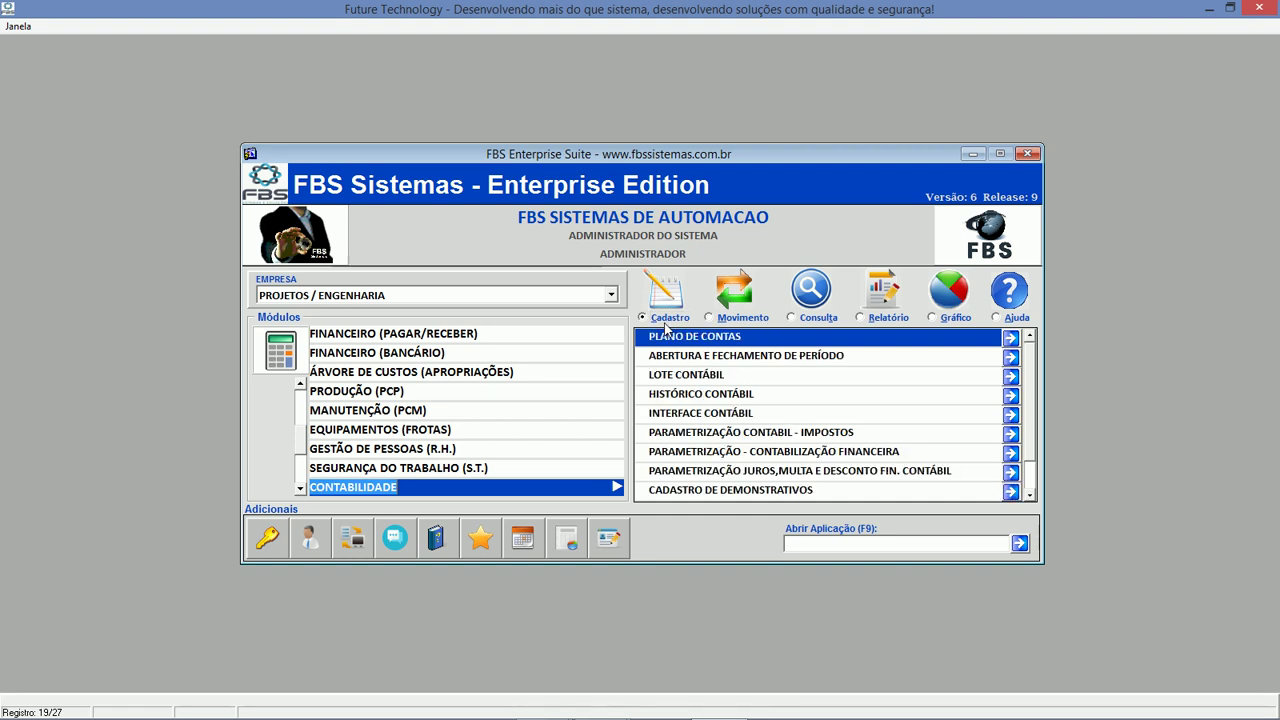
pyautogui.click(720, 320)
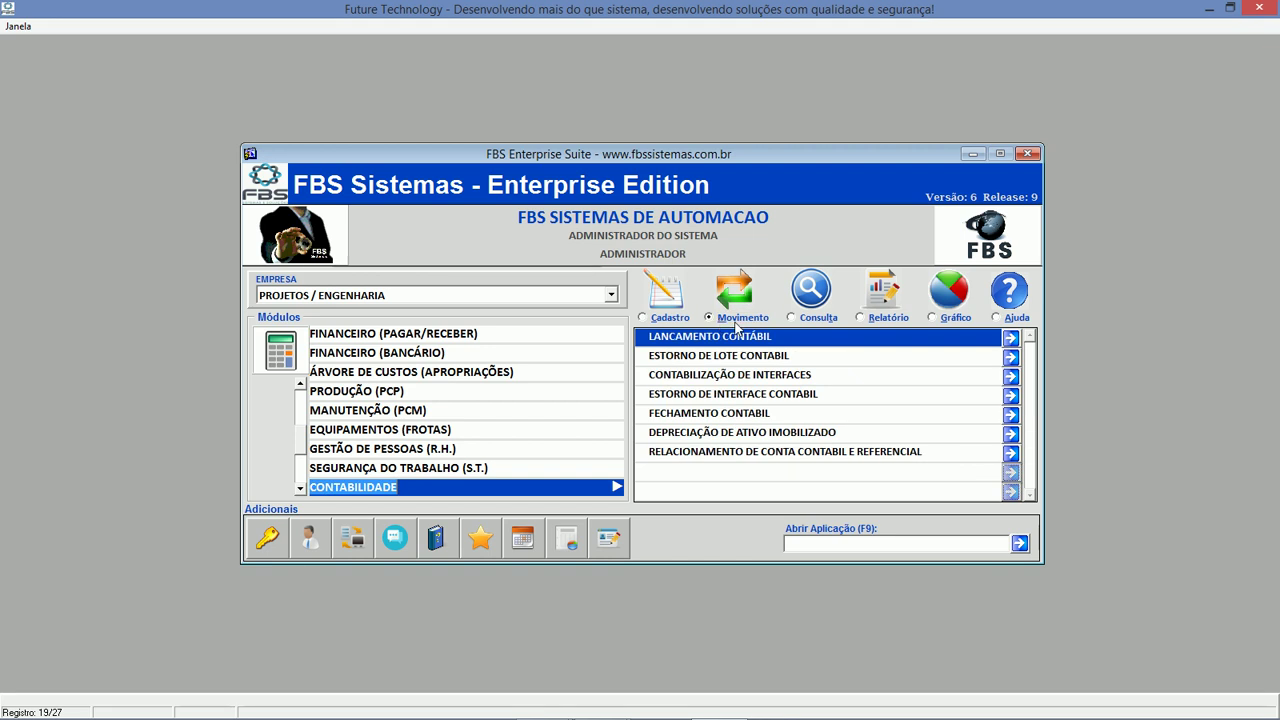
pyautogui.click(815, 323)
pyautogui.click(862, 318)
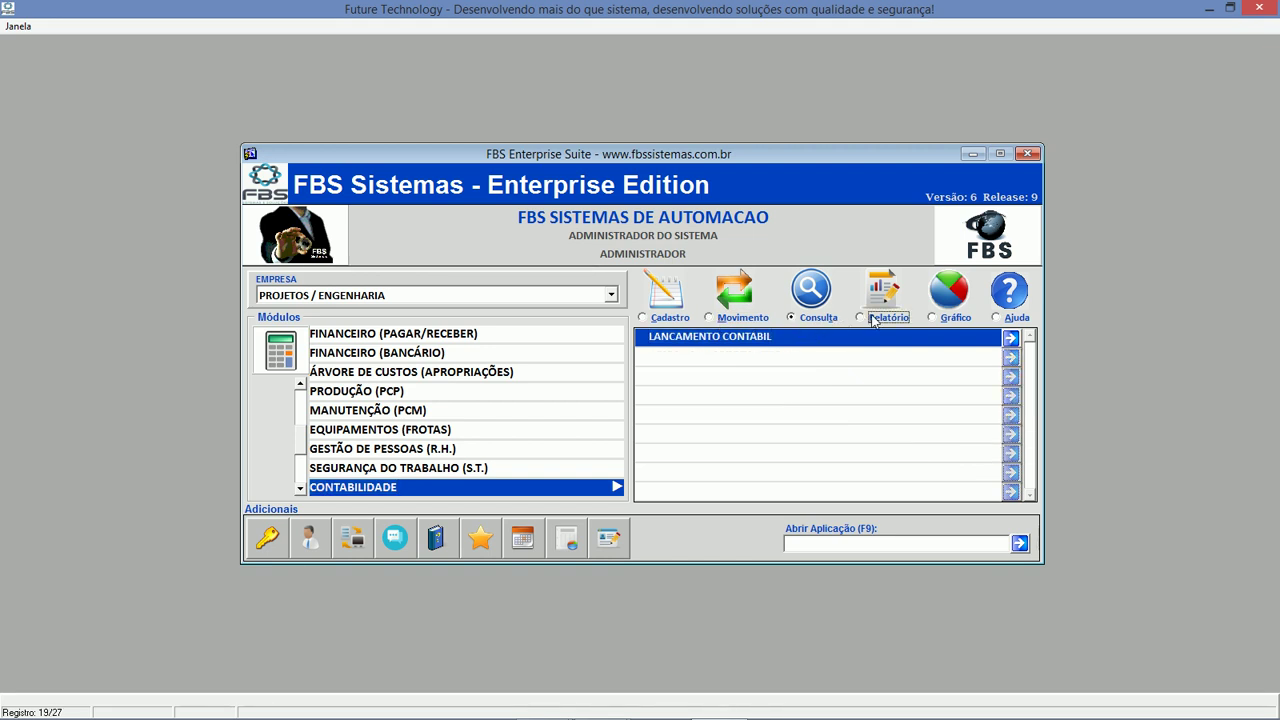
pyautogui.click(803, 357)
pyautogui.doubleClick(803, 358)
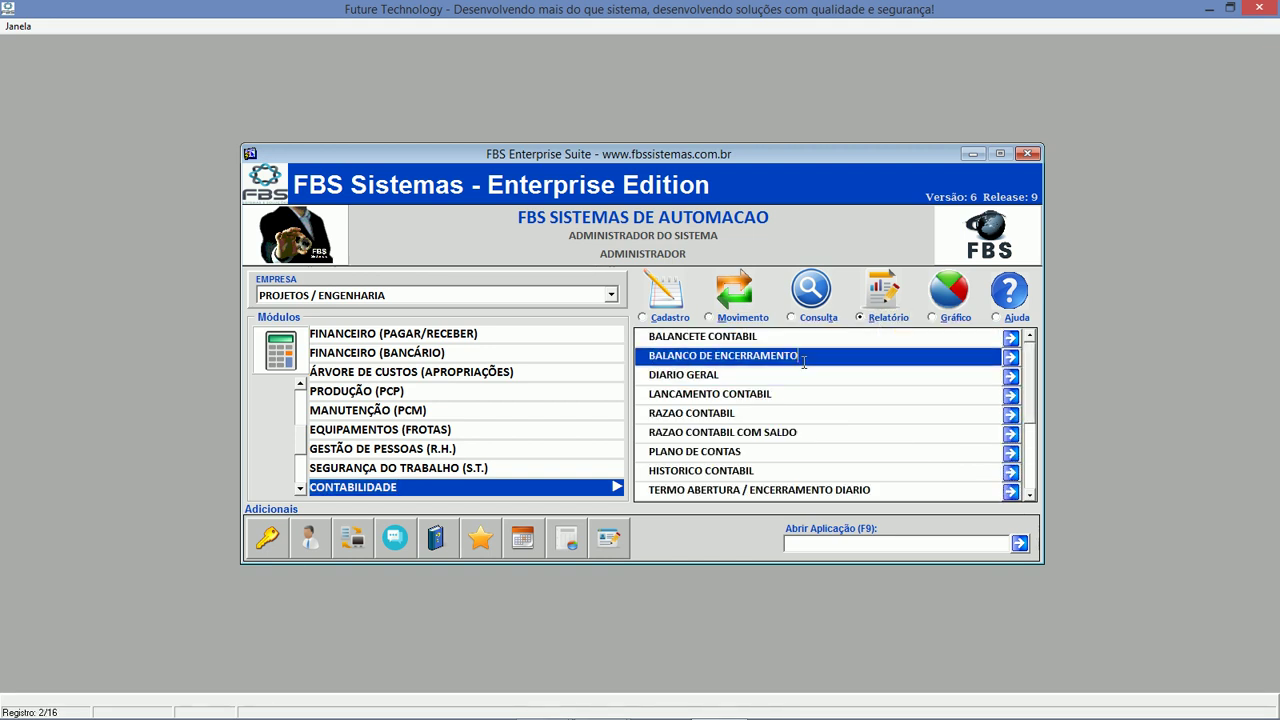
pyautogui.click(912, 510)
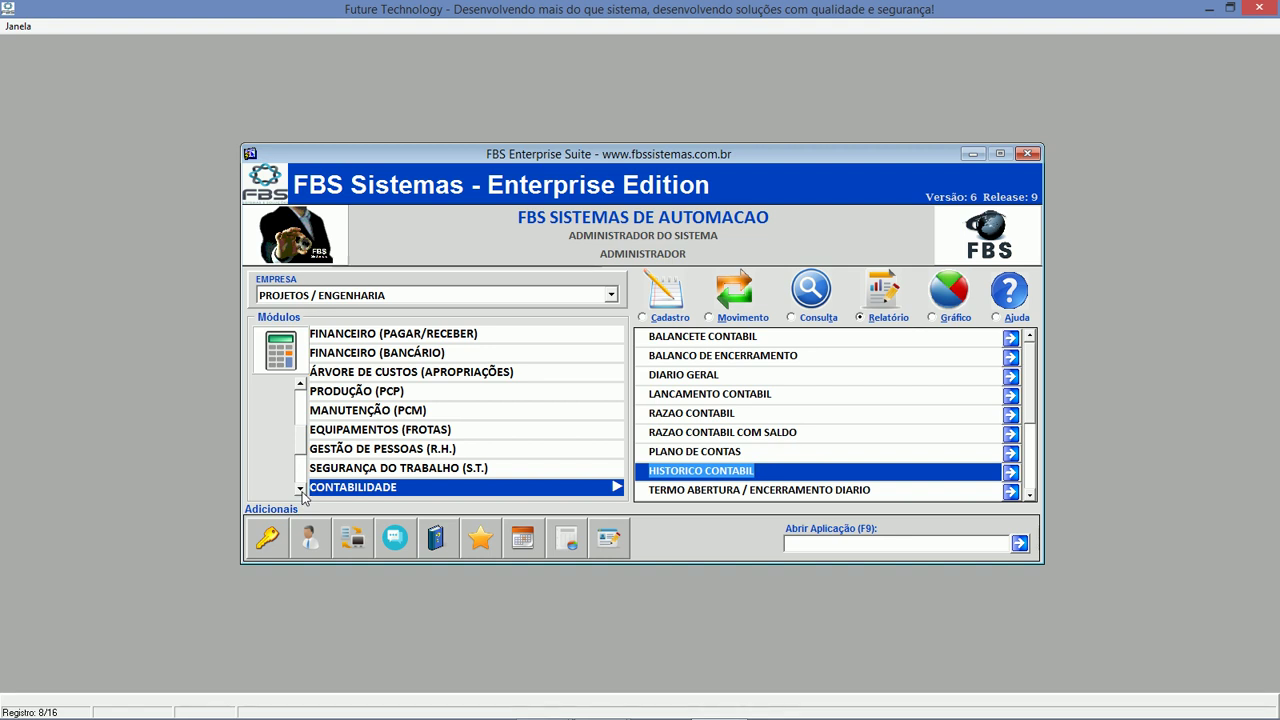
# Switch to the SPED module, browse its operations and queries, and pick the invoice configuration program.
pyautogui.click(300, 490)
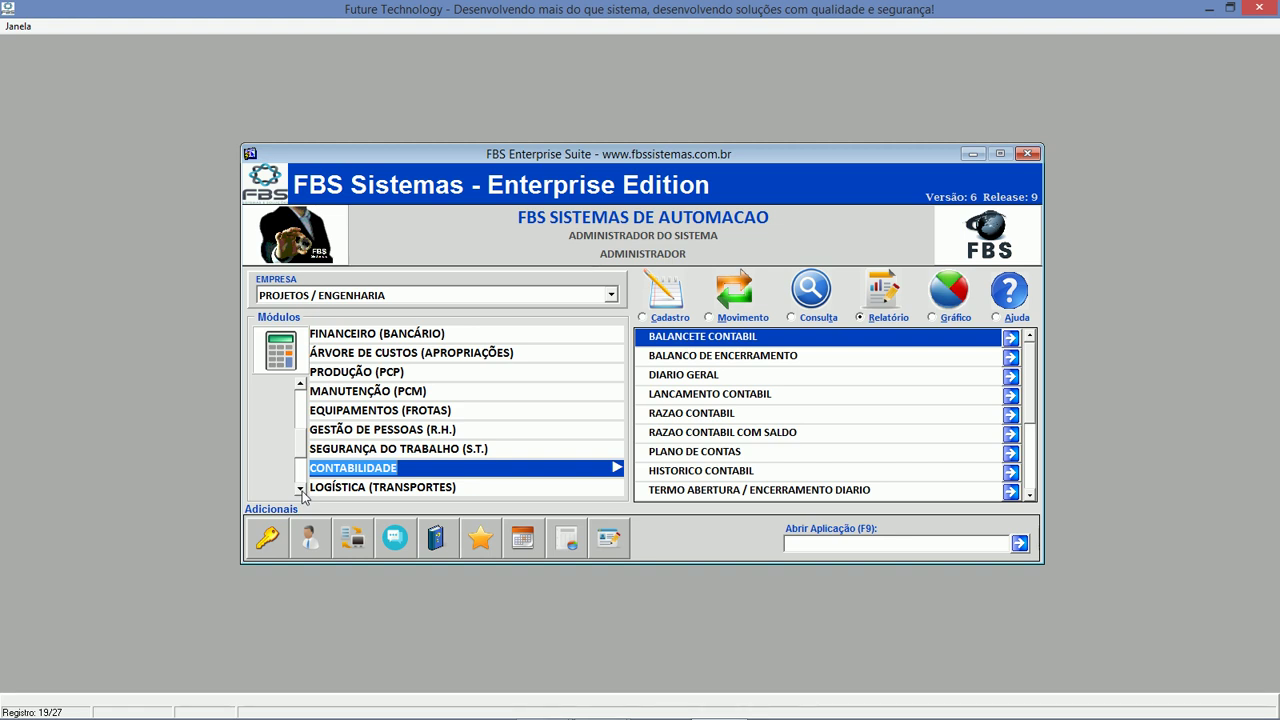
pyautogui.click(300, 490)
pyautogui.click(300, 490)
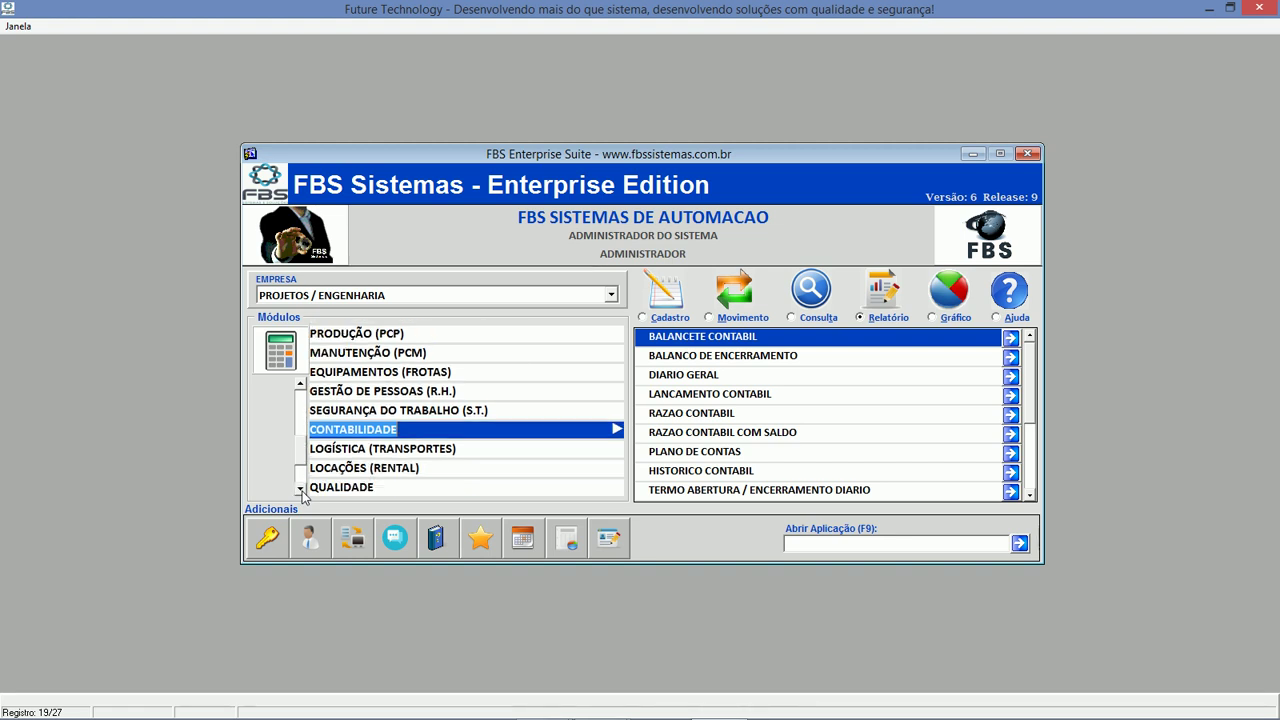
pyautogui.click(300, 490)
pyautogui.click(357, 488)
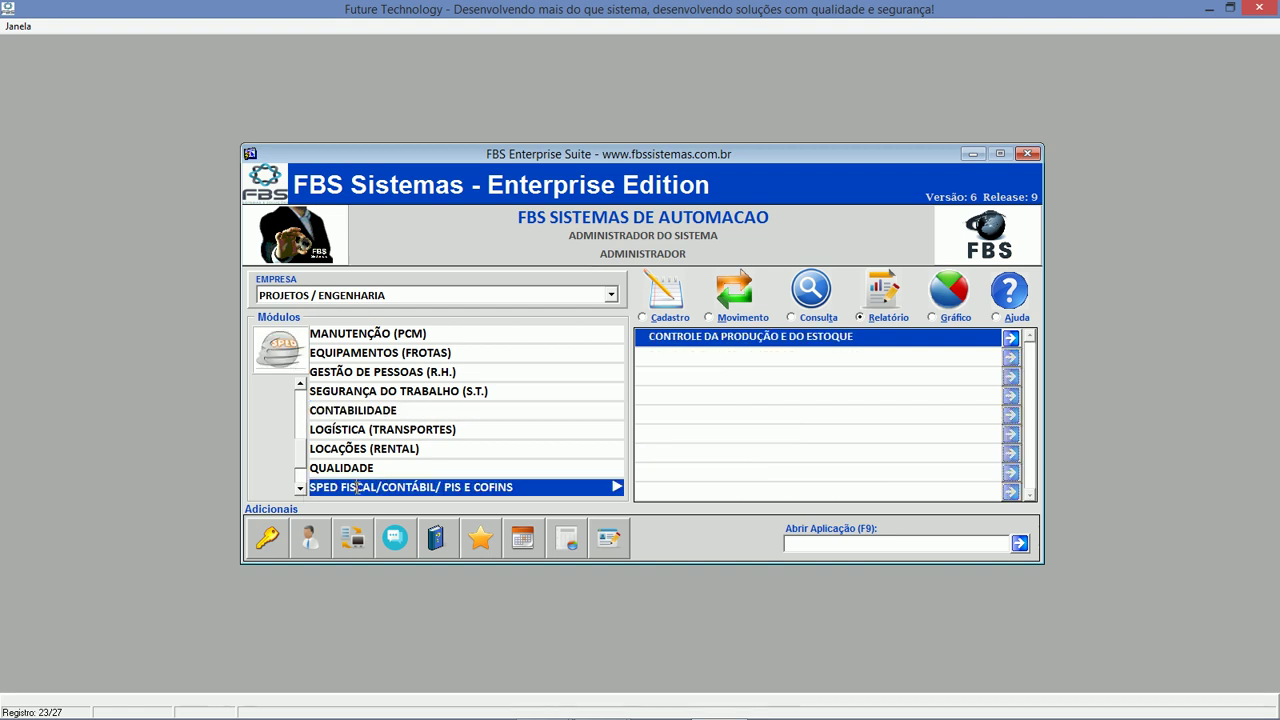
pyautogui.click(748, 318)
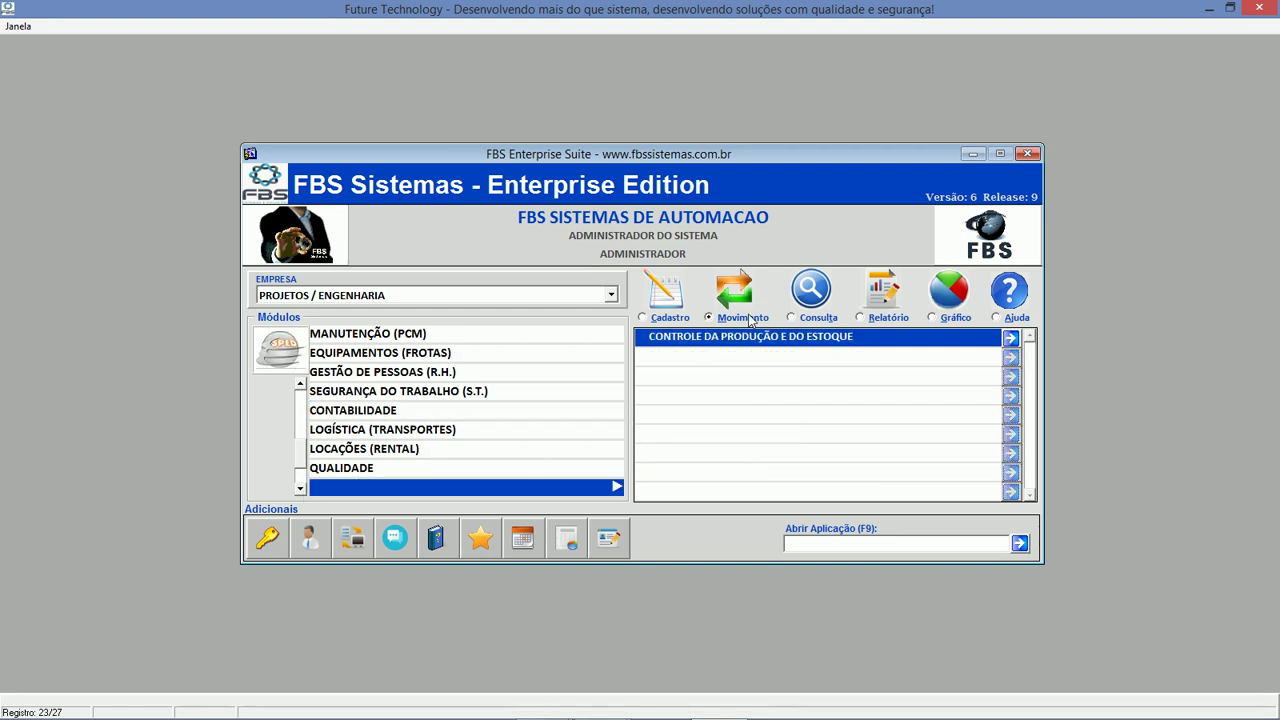
pyautogui.click(818, 318)
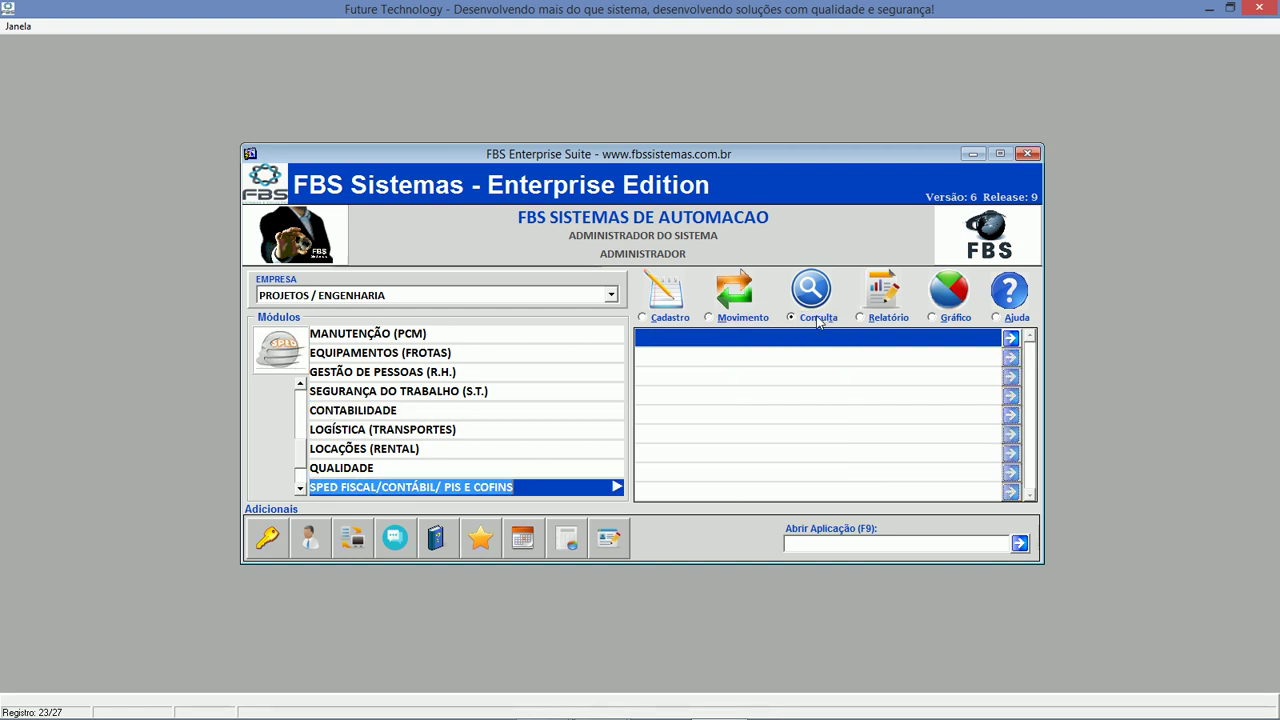
pyautogui.click(758, 318)
pyautogui.click(720, 375)
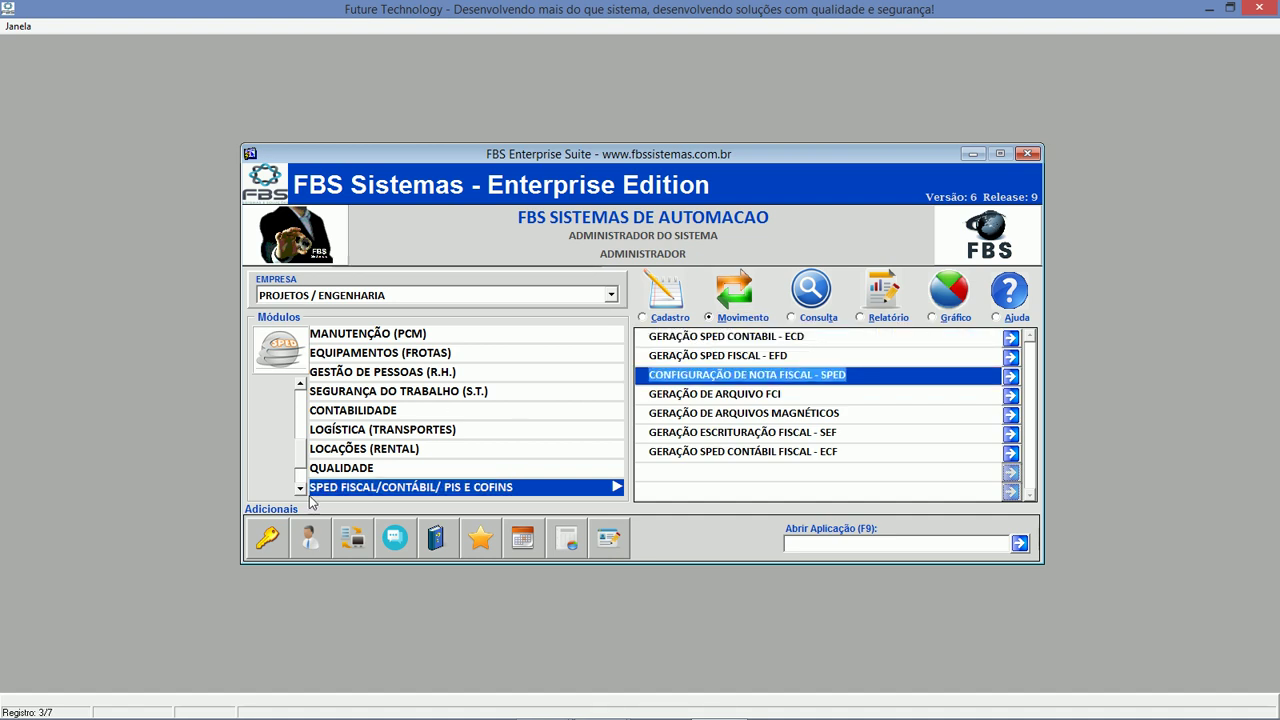
# Go to ORDEM DE SERVIÇO E CONTRATO, peek at CONTRATOS, and pick the machine-hour logging program.
pyautogui.click(300, 488)
pyautogui.click(300, 488)
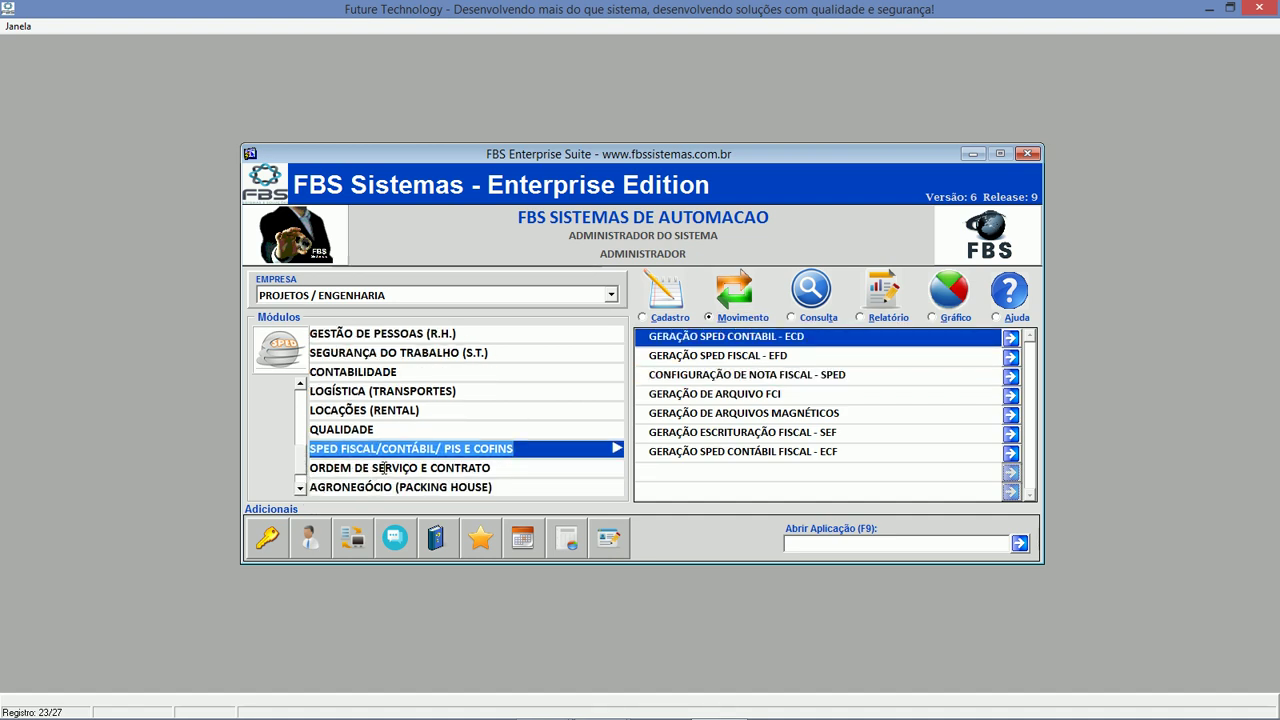
pyautogui.click(385, 468)
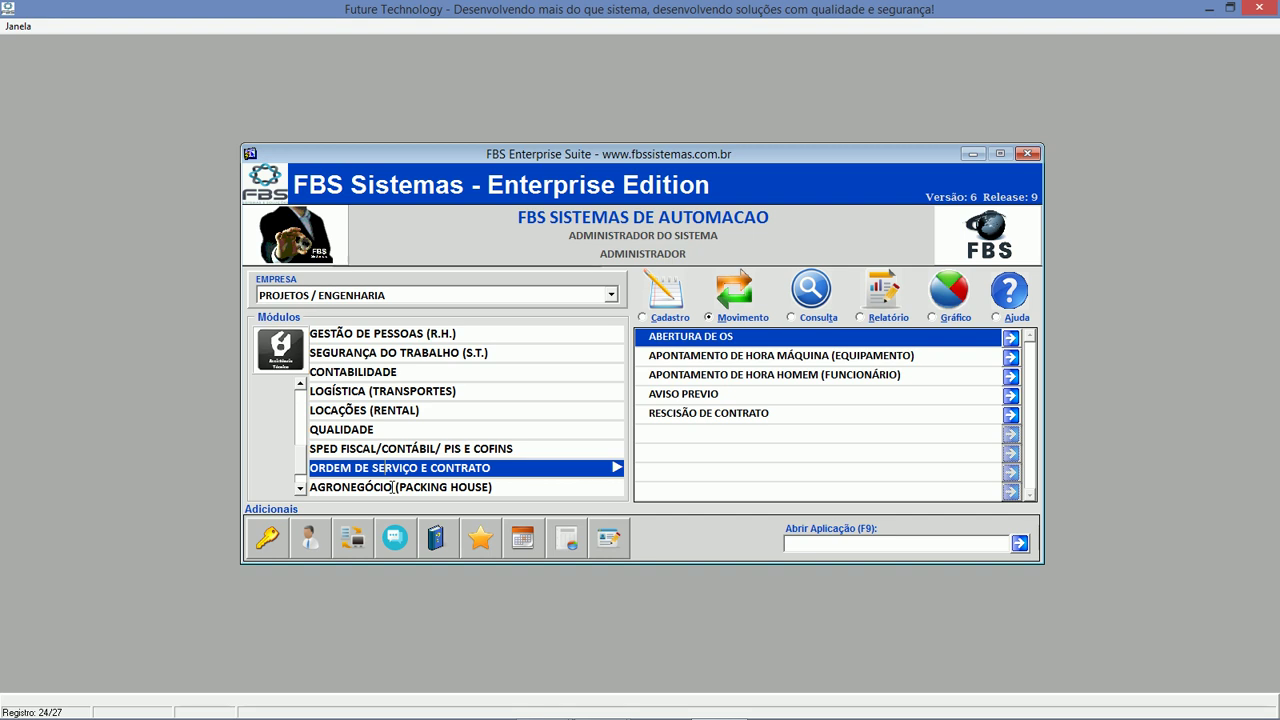
pyautogui.click(300, 488)
pyautogui.click(300, 488)
pyautogui.click(312, 488)
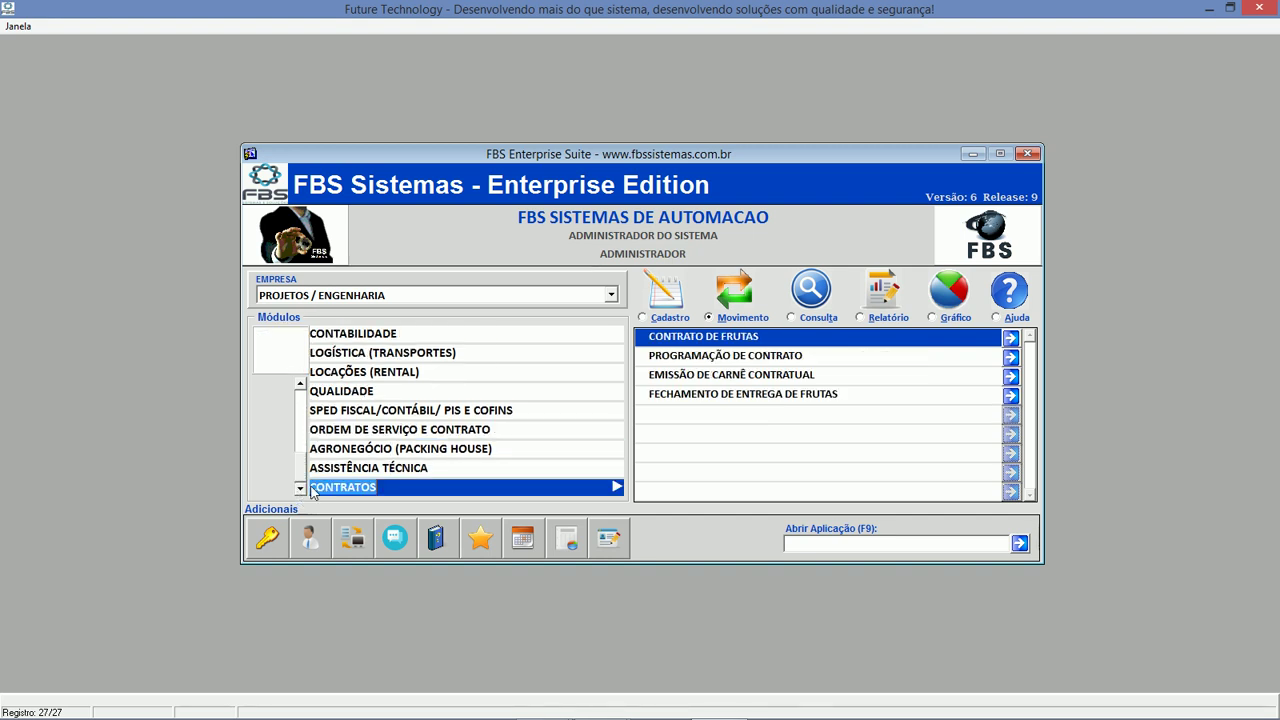
pyautogui.click(425, 429)
pyautogui.click(697, 352)
pyautogui.doubleClick(697, 340)
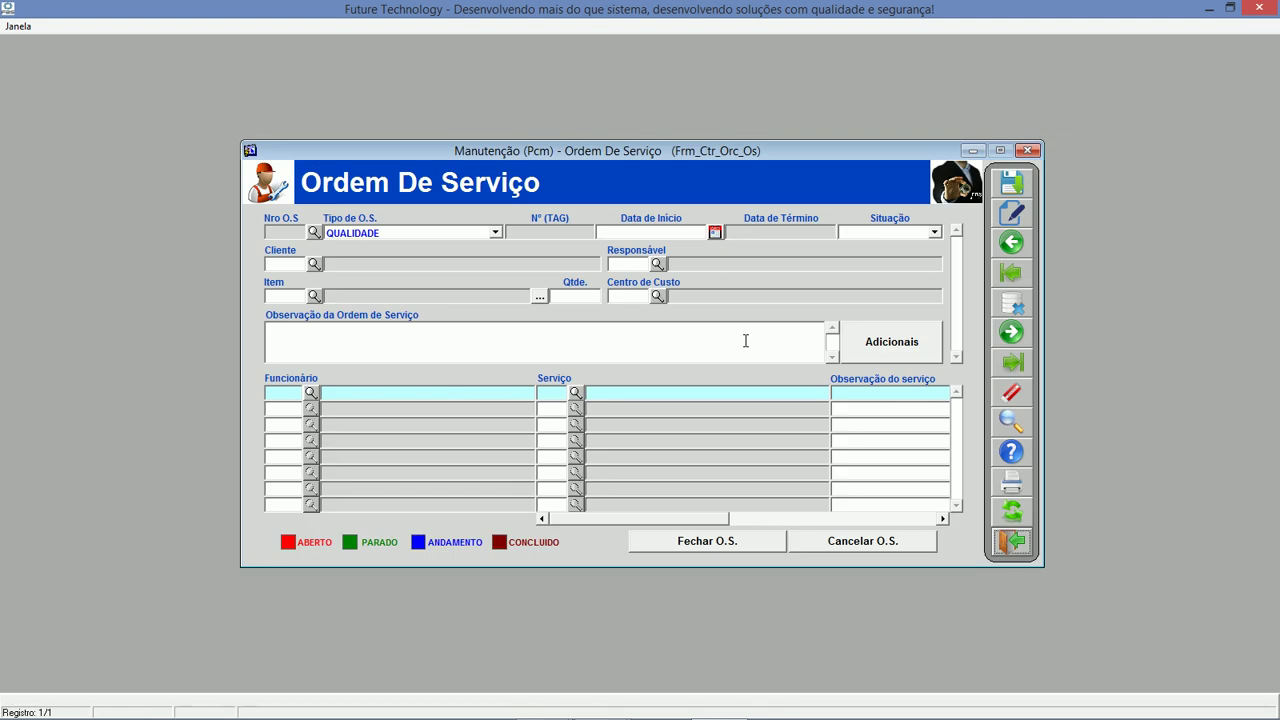
pyautogui.click(1008, 540)
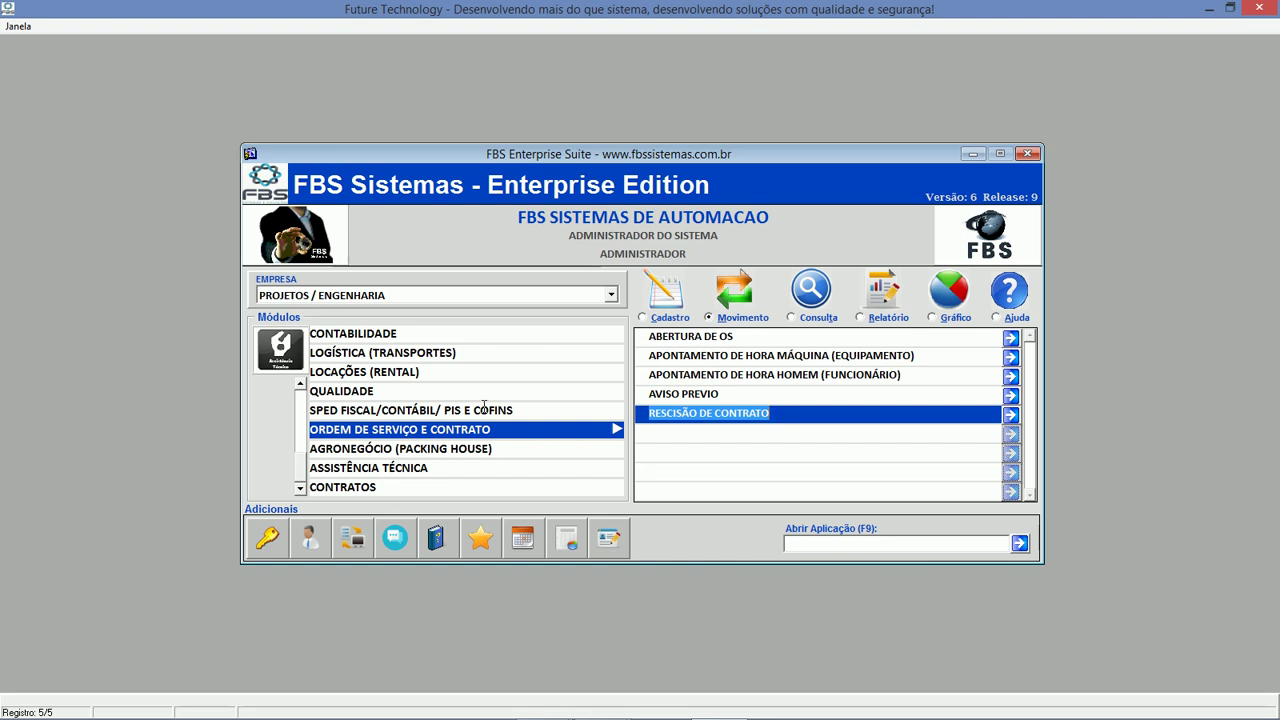
# Scroll to the top of the module list, choose CLIENTES/FORNECEDORES/USUÁRIOS, and launch Gerenciador de Relatórios.
pyautogui.click(300, 400)
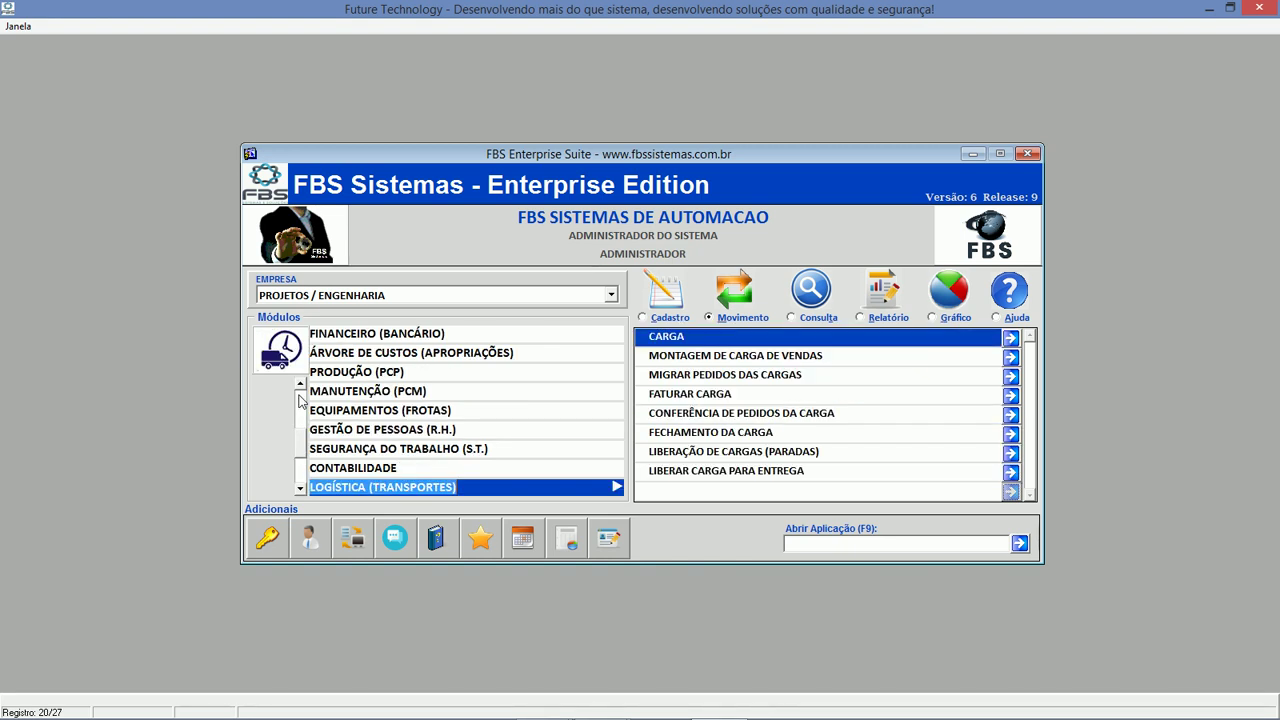
pyautogui.click(300, 400)
pyautogui.click(300, 400)
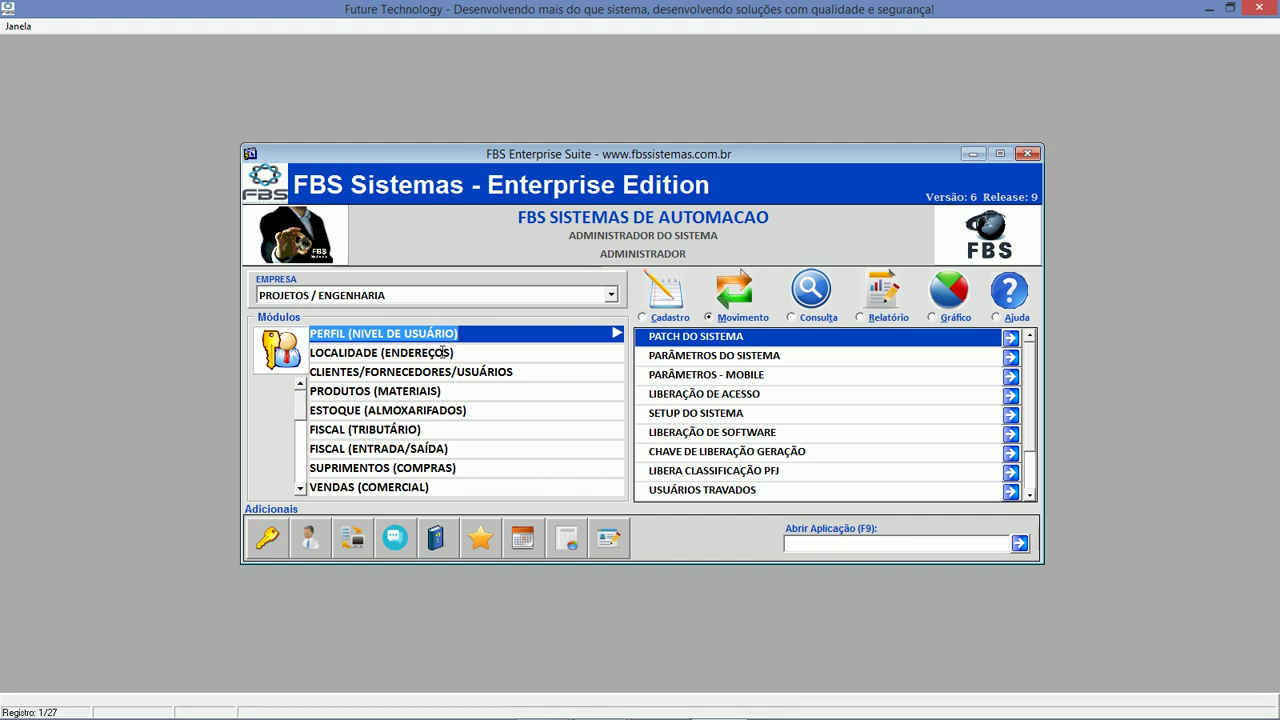
pyautogui.click(490, 372)
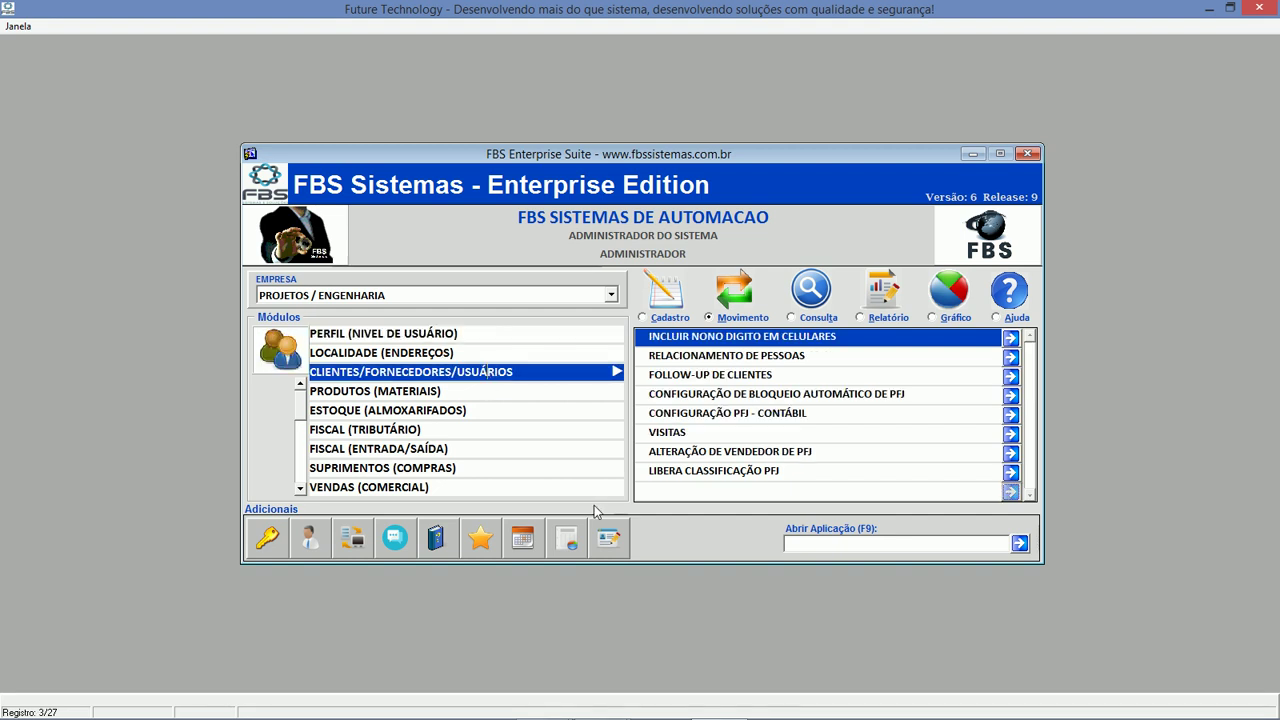
pyautogui.click(568, 538)
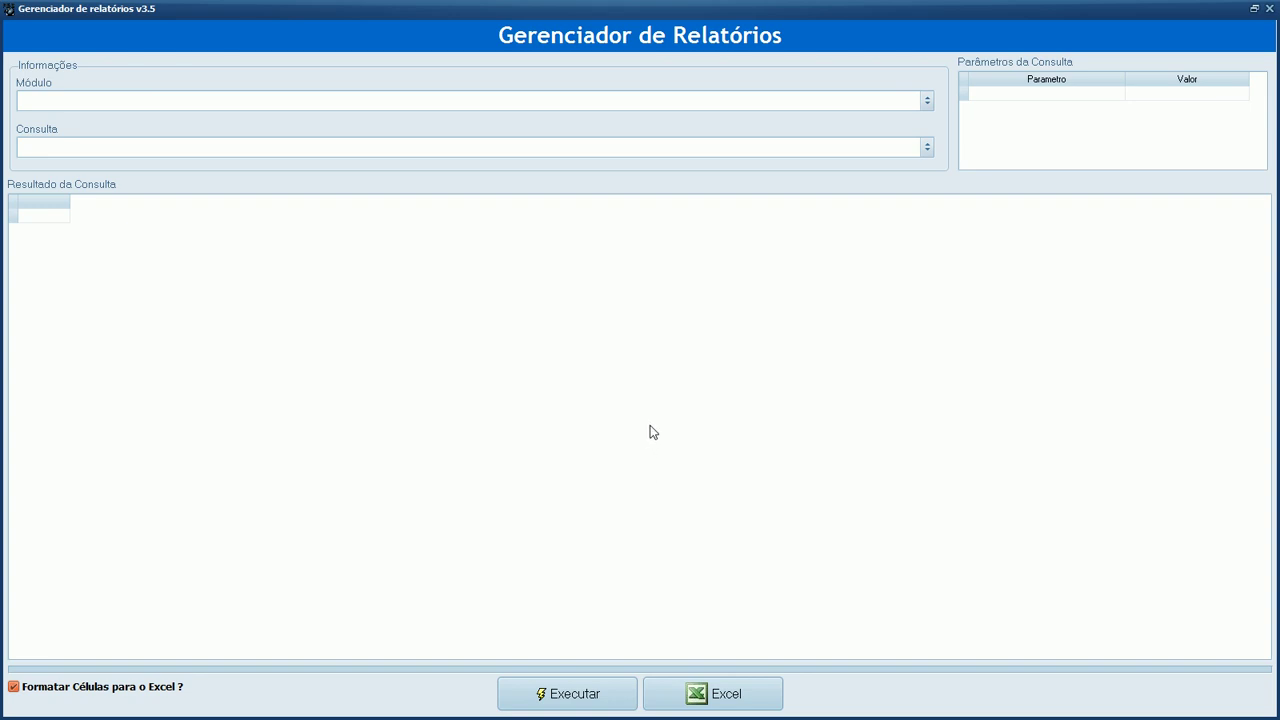
# Run the ÁRVORE DE CUSTOS billing-by-cost-centre report with CENTRO_CUSTO set to 3.
pyautogui.click(928, 102)
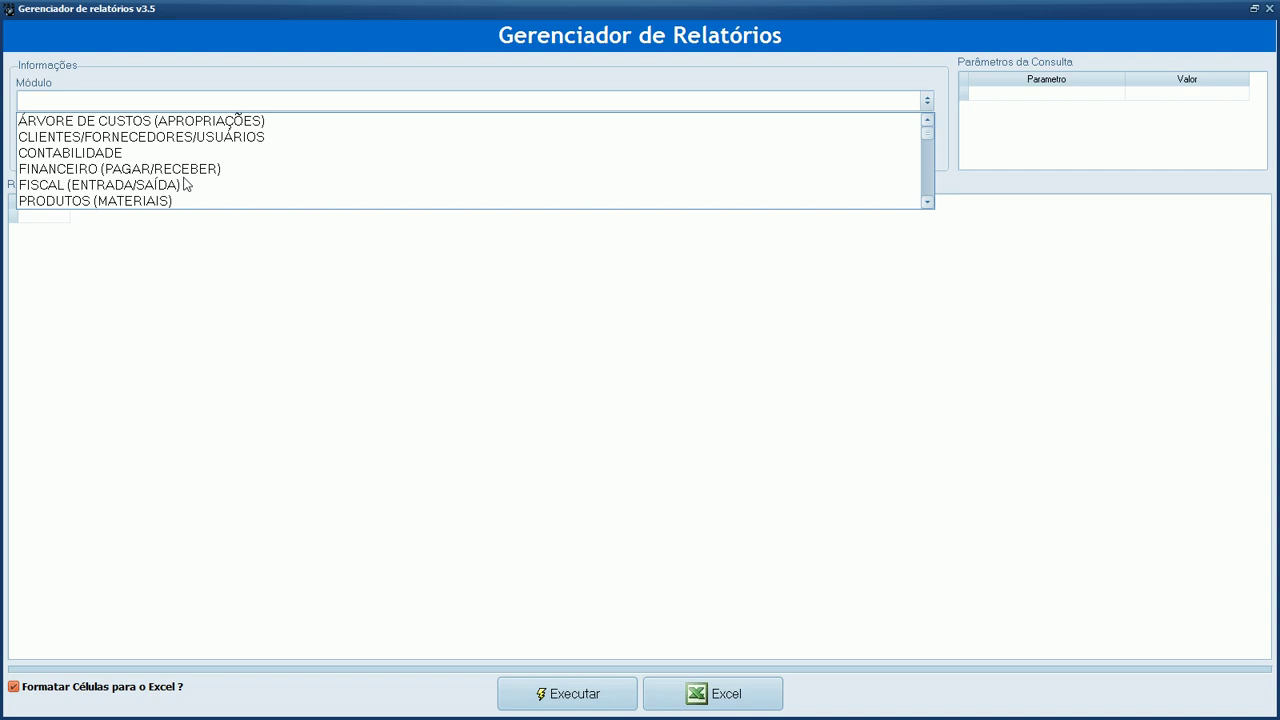
pyautogui.click(173, 127)
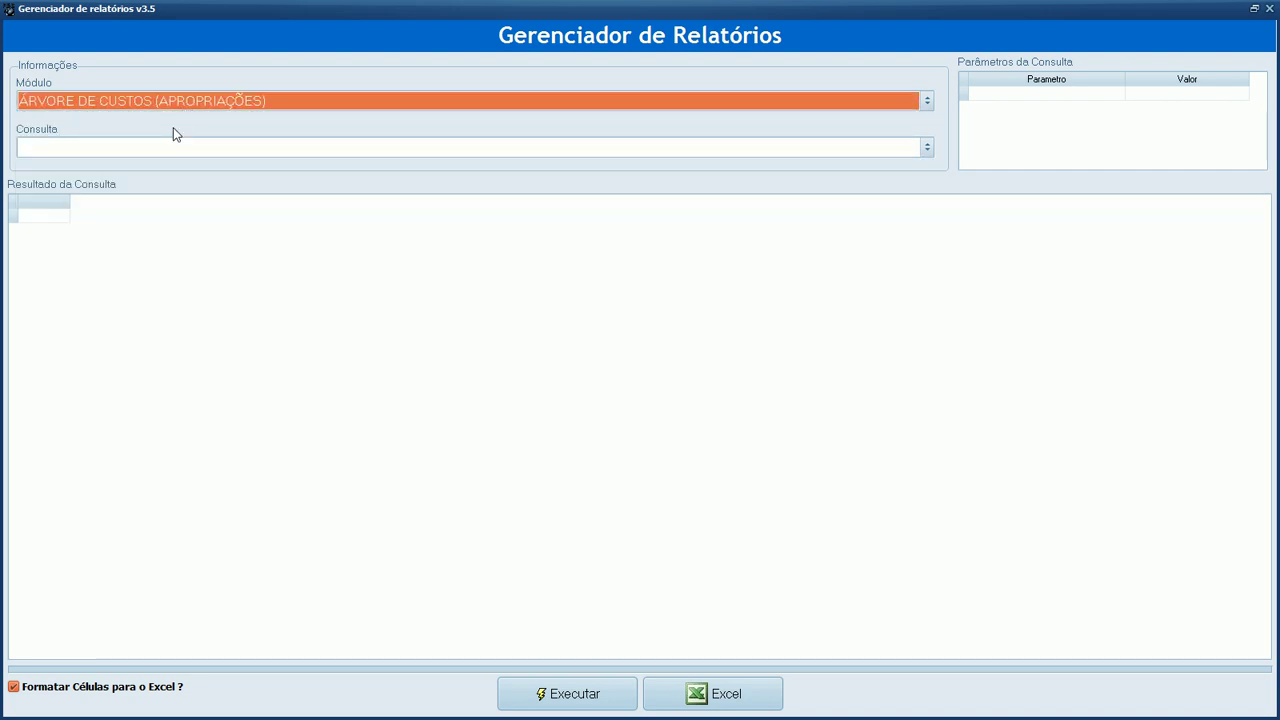
pyautogui.click(561, 148)
pyautogui.click(489, 168)
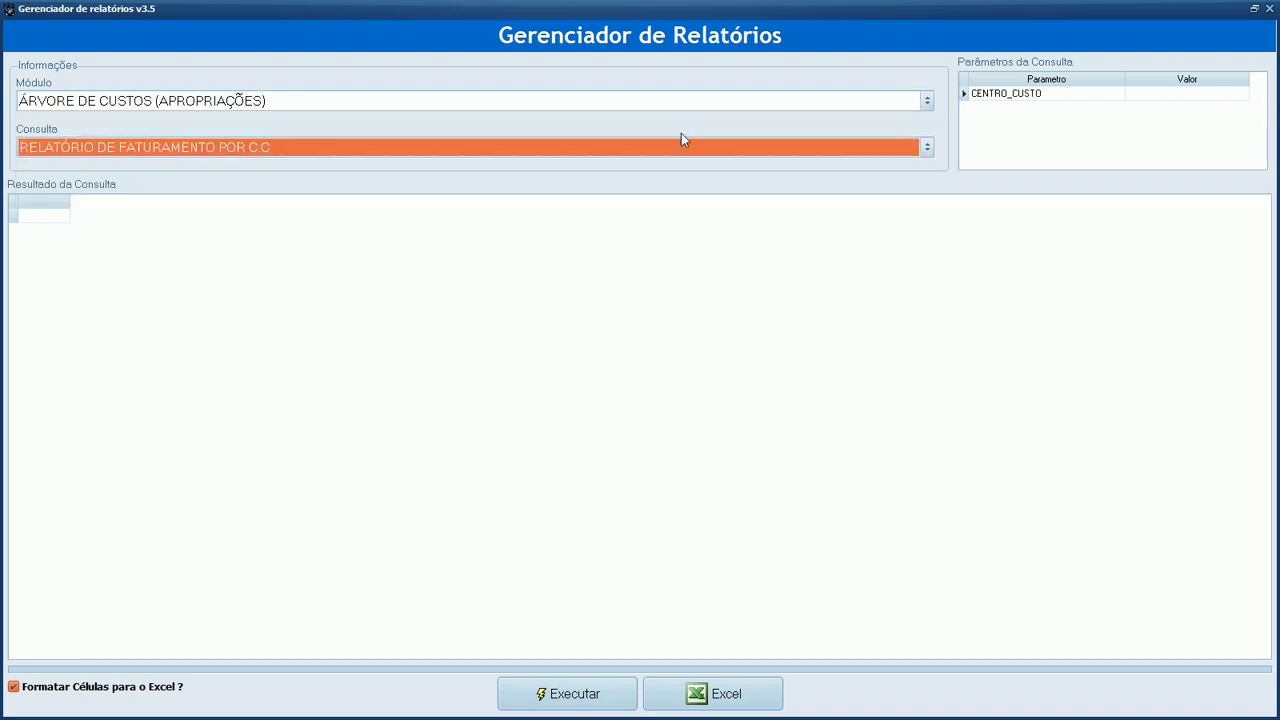
pyautogui.click(1155, 98)
pyautogui.write('3')
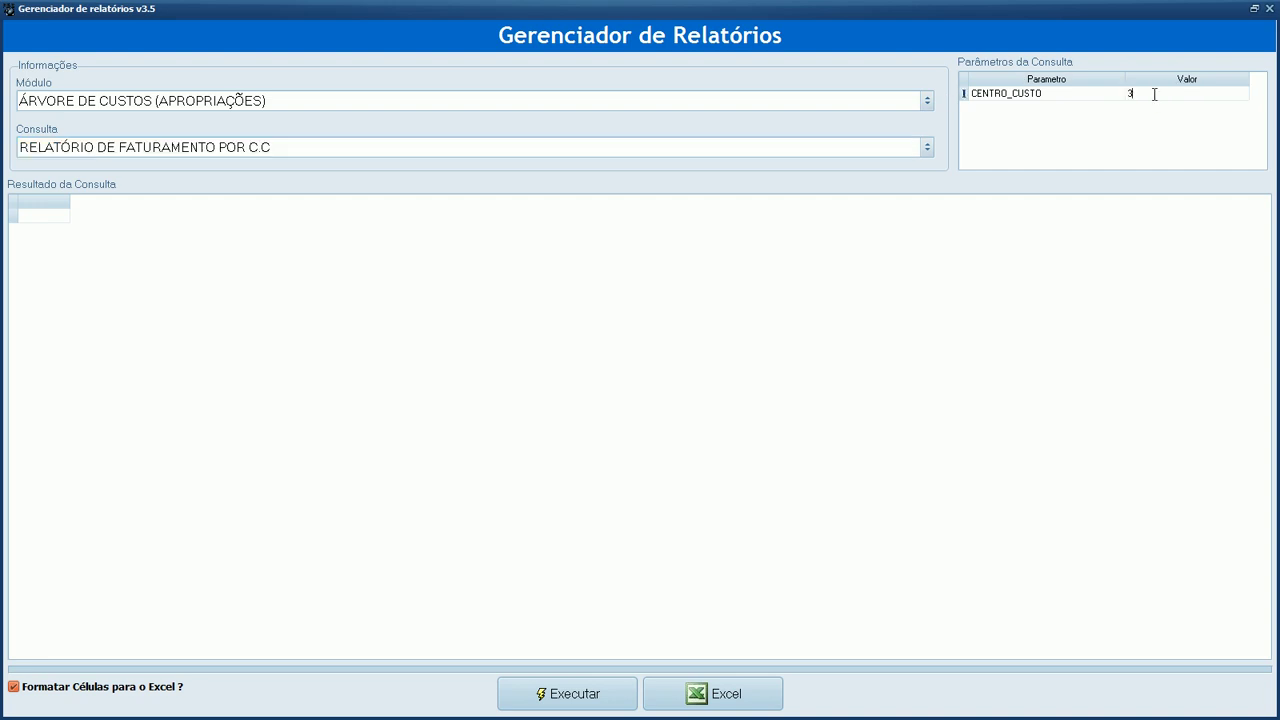
pyautogui.click(585, 697)
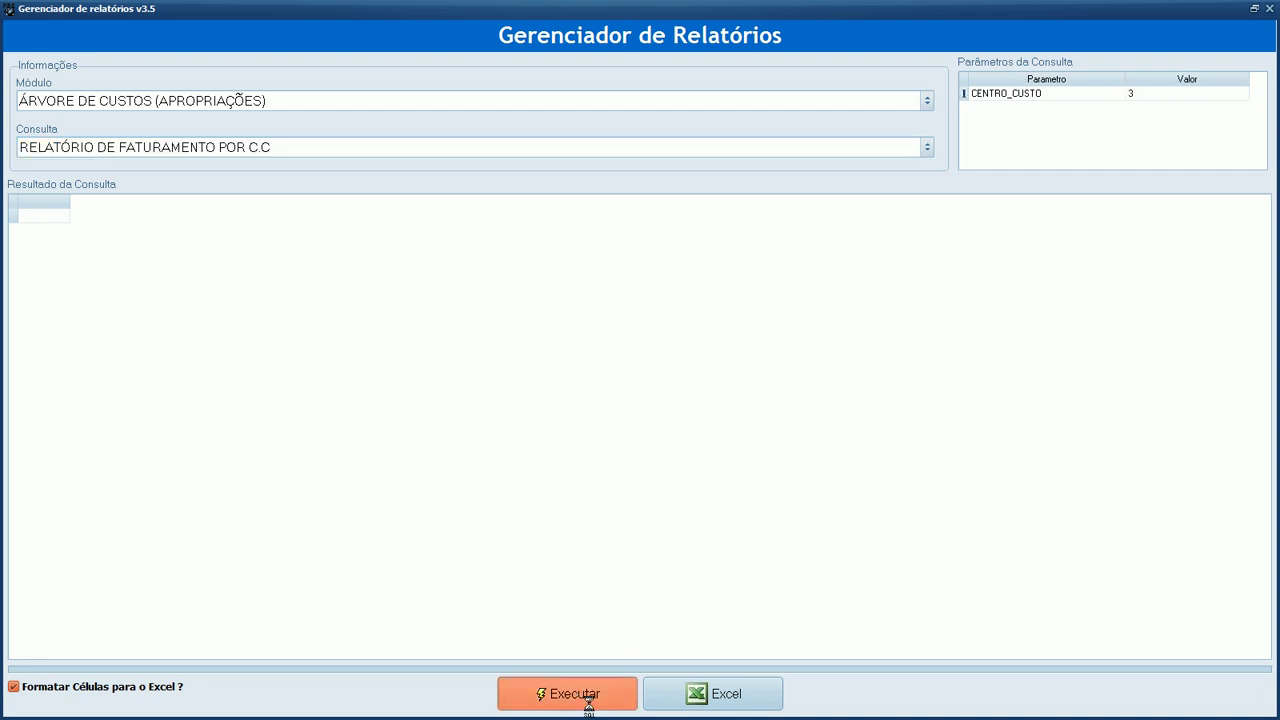
# Export the 17 results to Excel, then close the spreadsheet without saving.
pyautogui.click(697, 688)
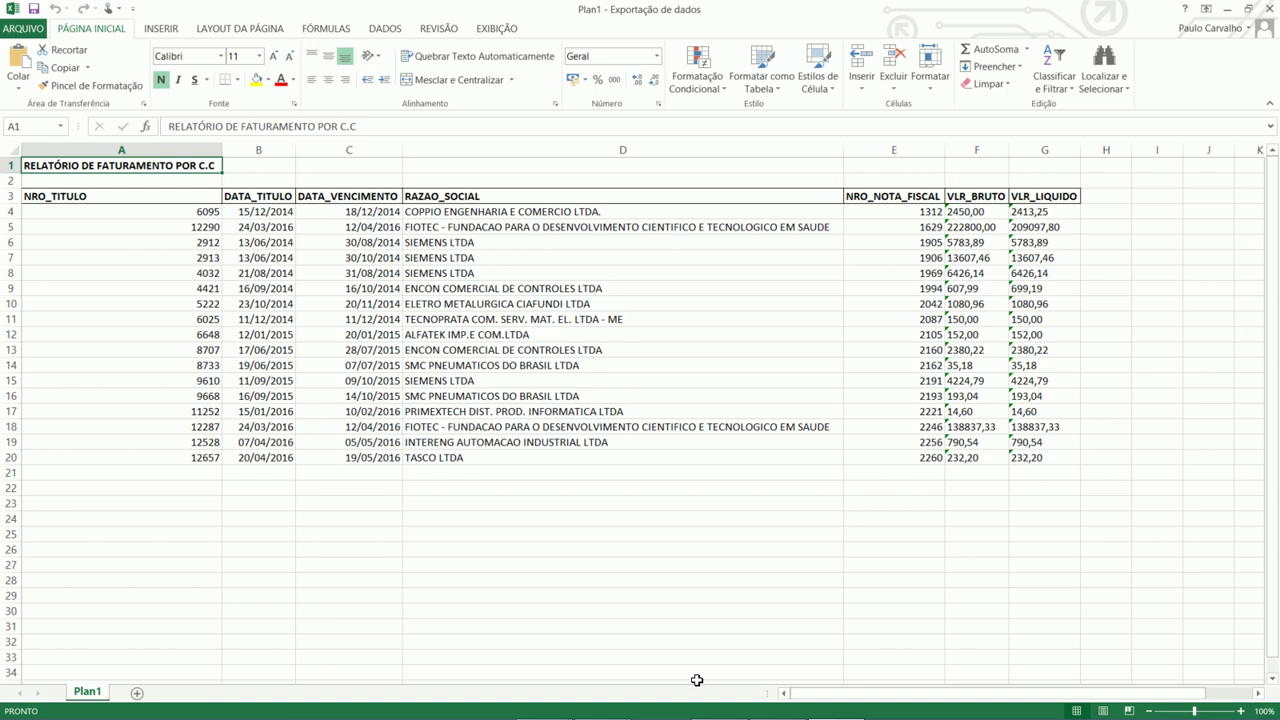
pyautogui.click(1268, 8)
pyautogui.click(640, 388)
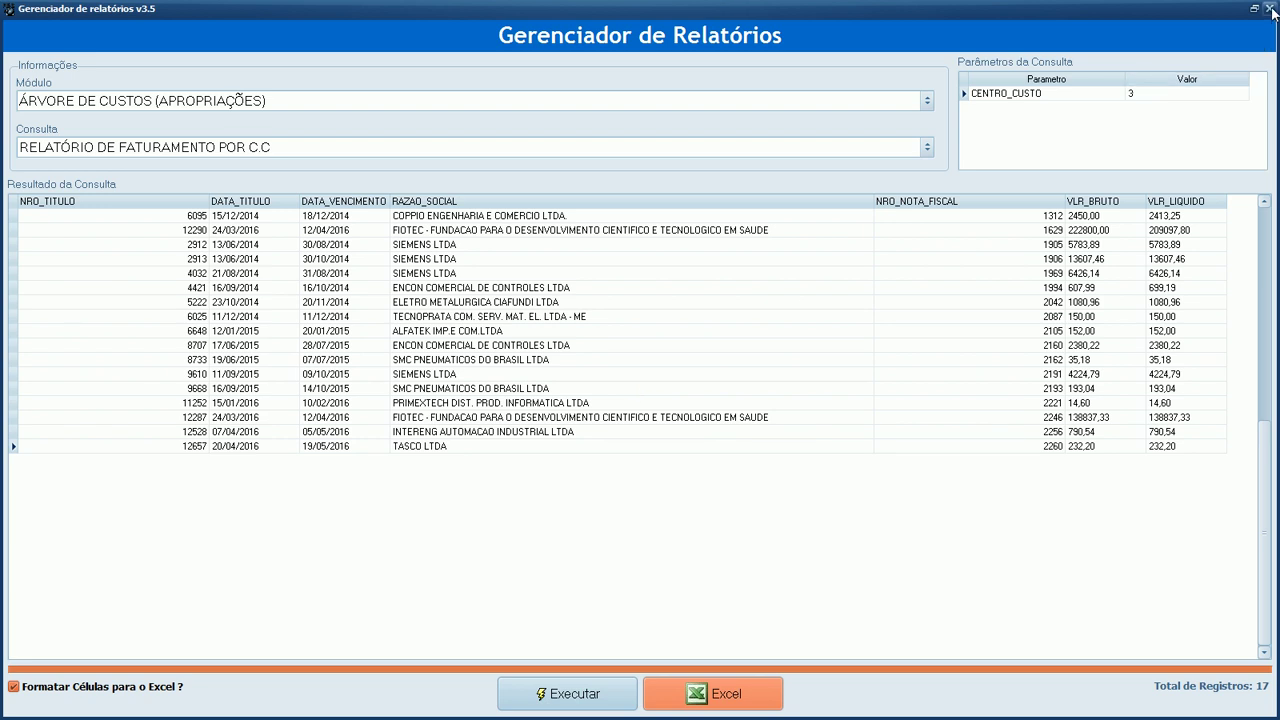
# Close the report manager, keeping ÁRVORE DE CUSTOS selected, and show the Cadastro options for clients and suppliers.
pyautogui.click(905, 104)
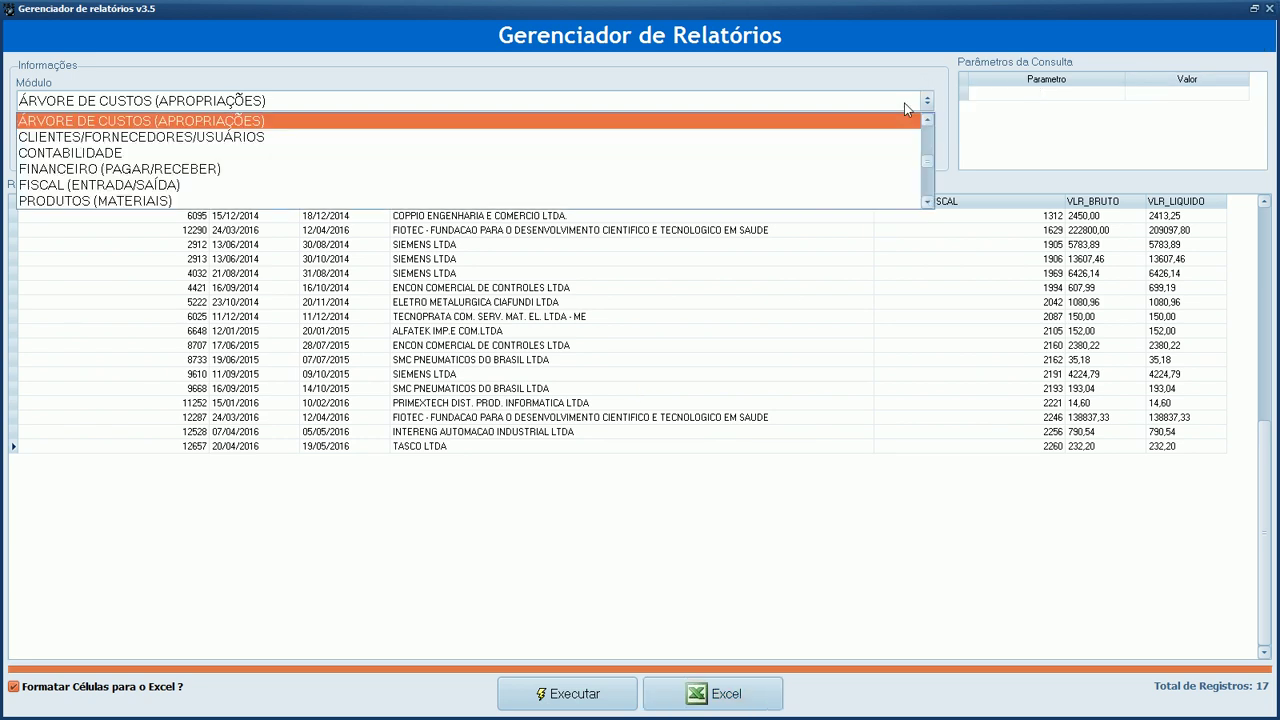
pyautogui.click(904, 102)
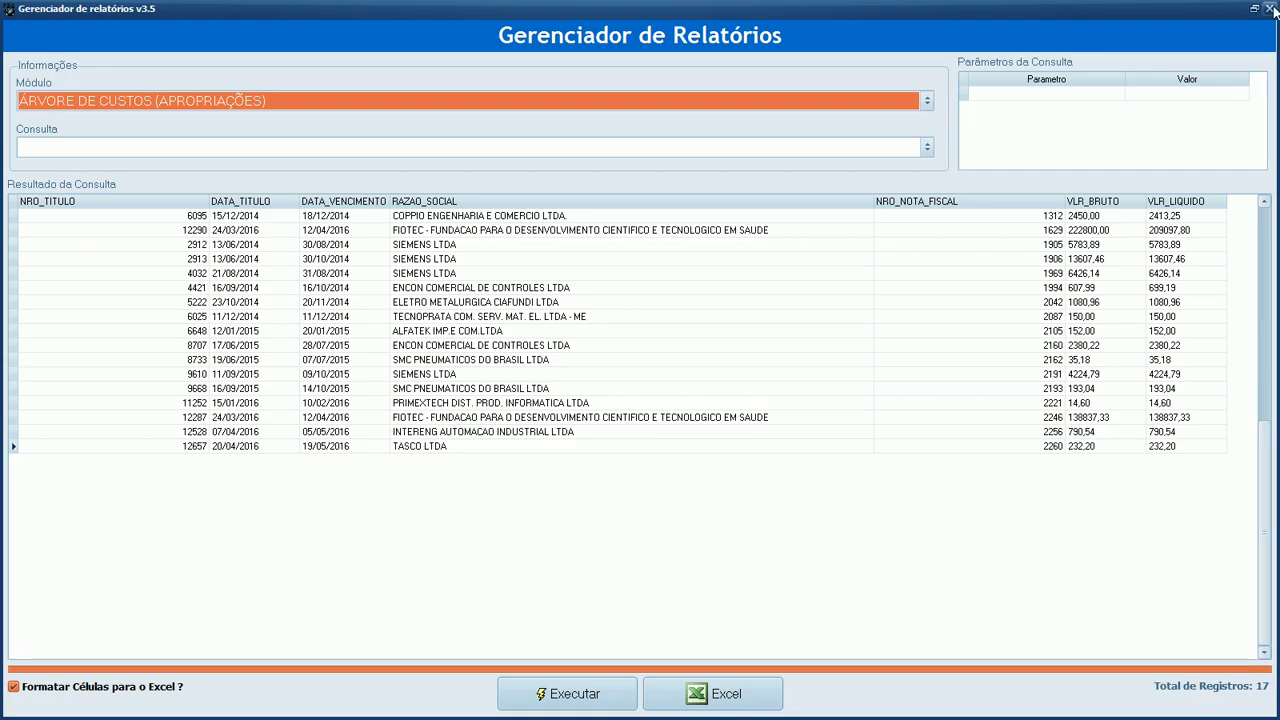
pyautogui.click(1269, 8)
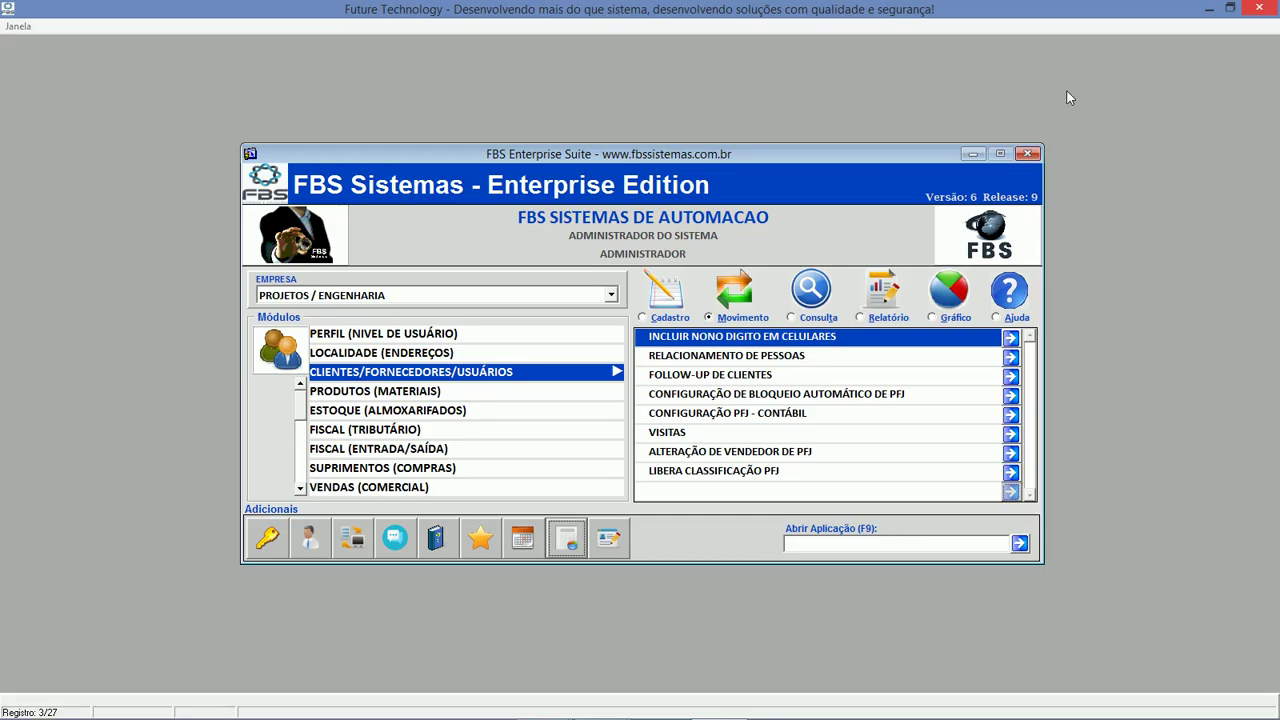
pyautogui.click(652, 317)
# Open CADASTRO DE PFJ and paste the company's CNPJ.
pyautogui.doubleClick(719, 337)
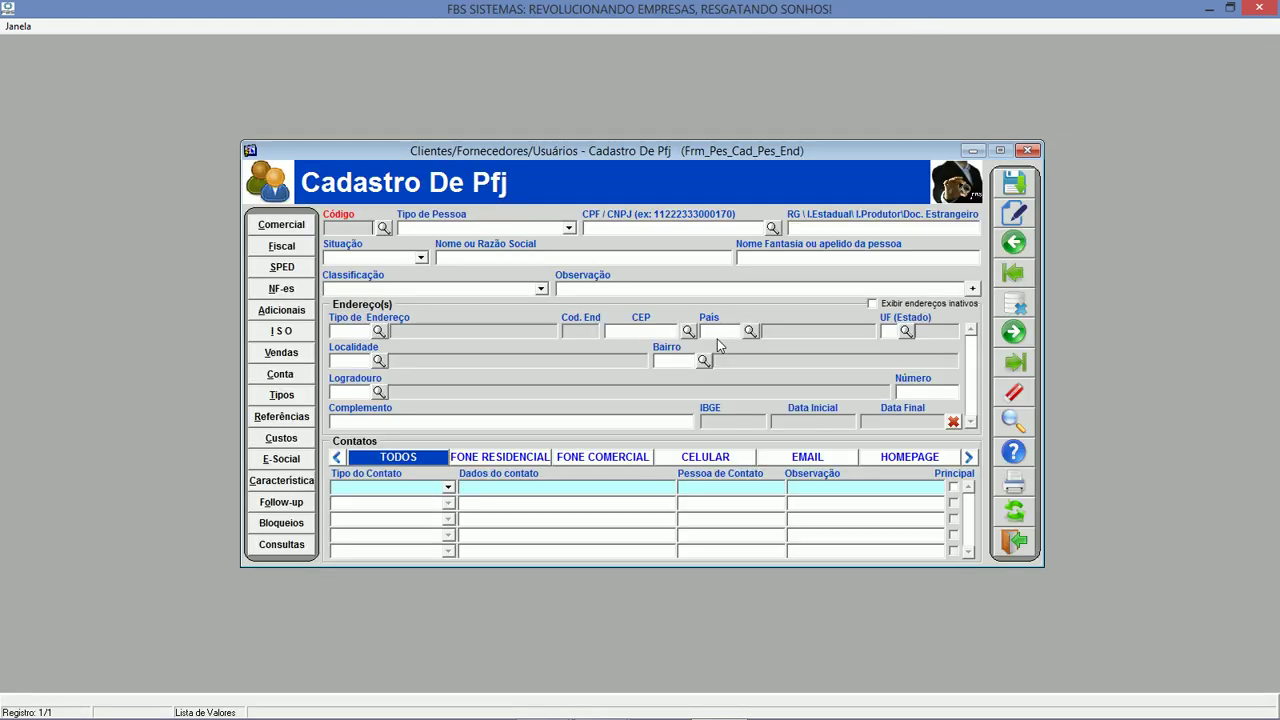
pyautogui.press('Tab')
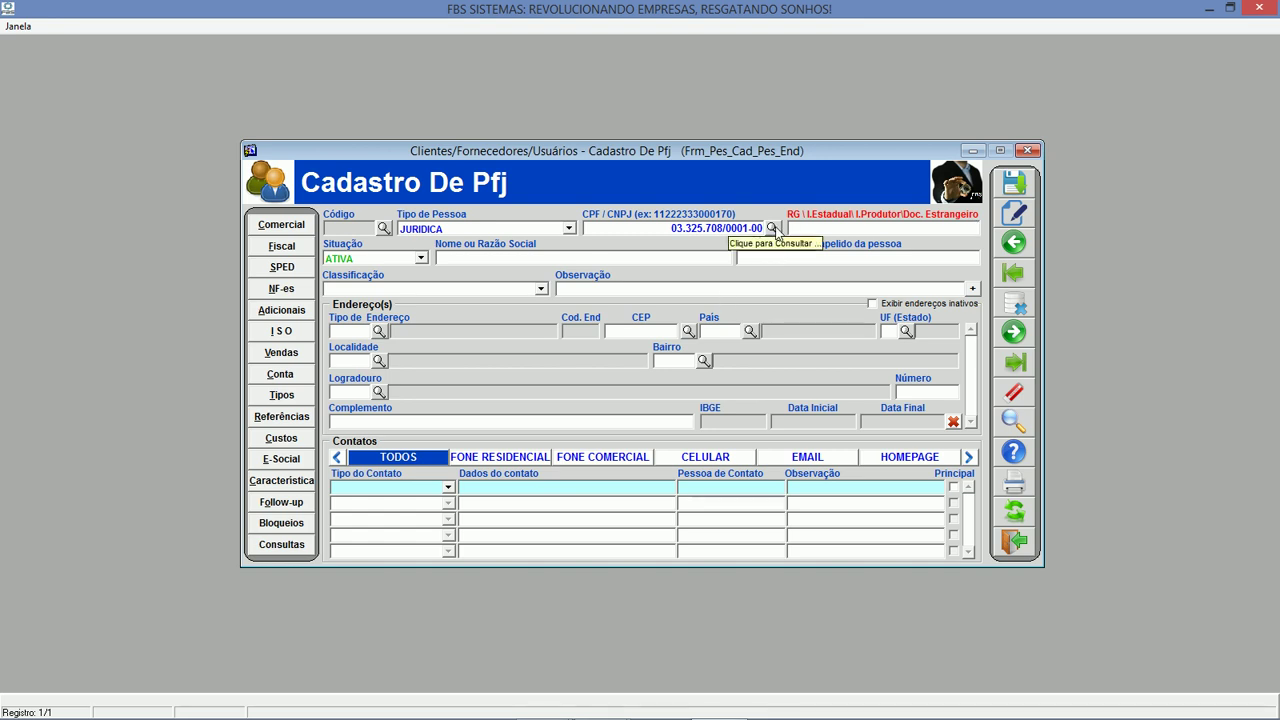
# Look up the CNPJ data, retrying with the corrected verification code, and accept the retrieved company details.
pyautogui.click(774, 228)
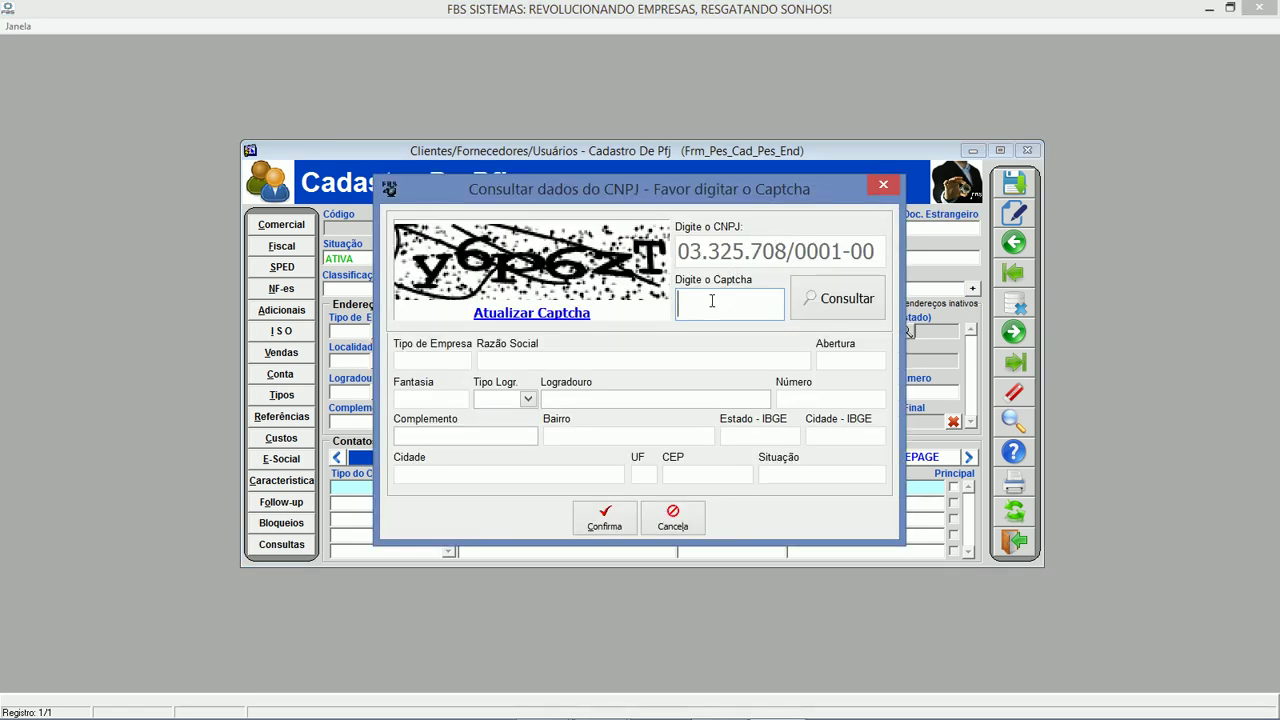
pyautogui.write('Y6PZT')
pyautogui.click(842, 300)
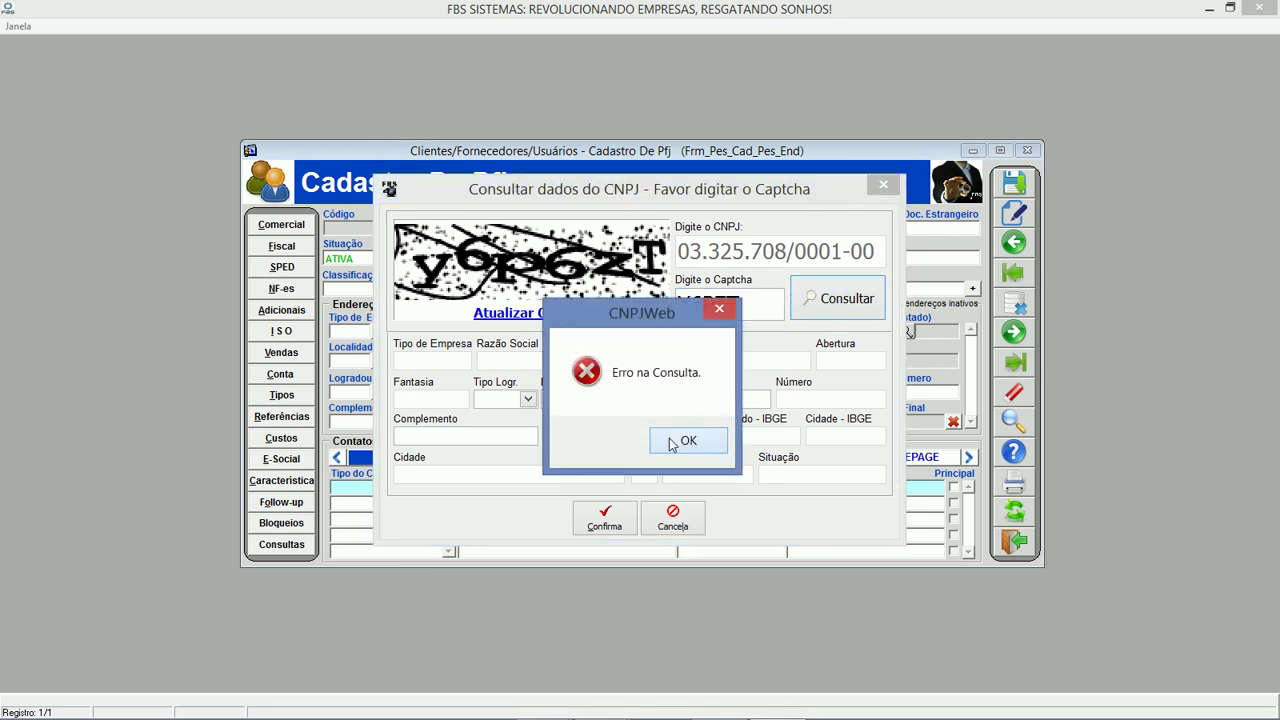
pyautogui.click(684, 442)
pyautogui.doubleClick(750, 300)
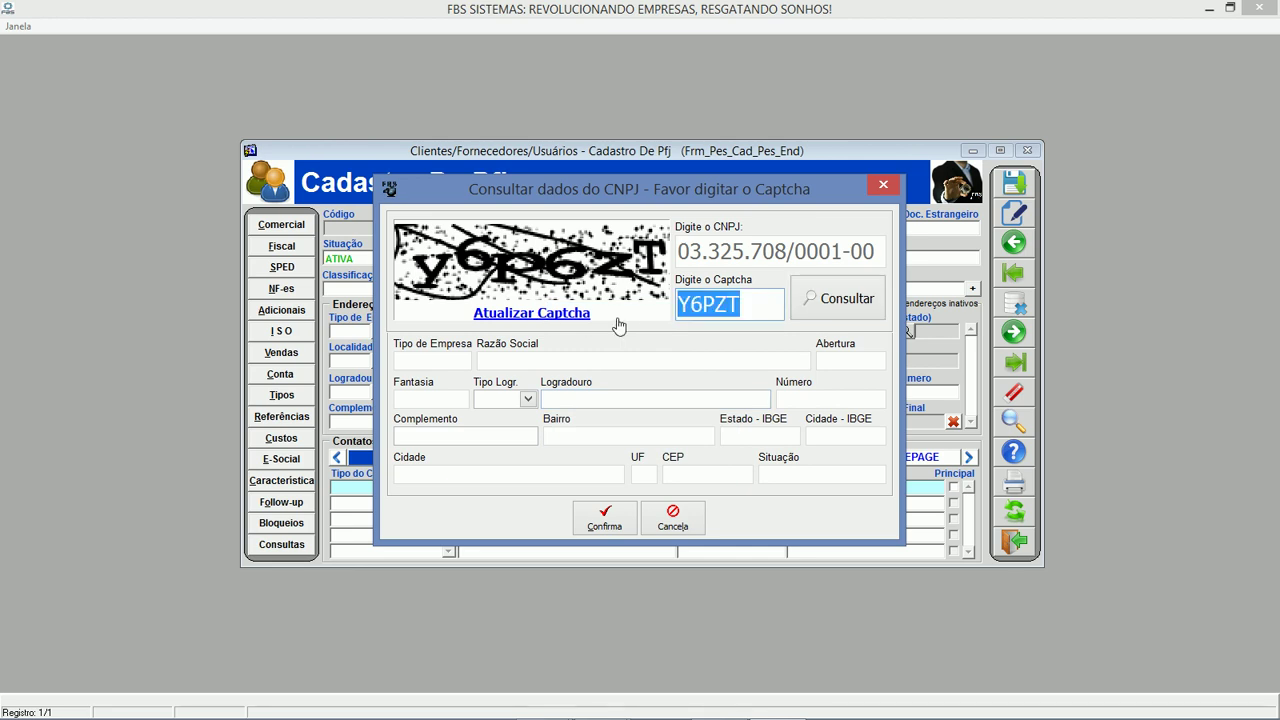
pyautogui.write('Y6P6ZT')
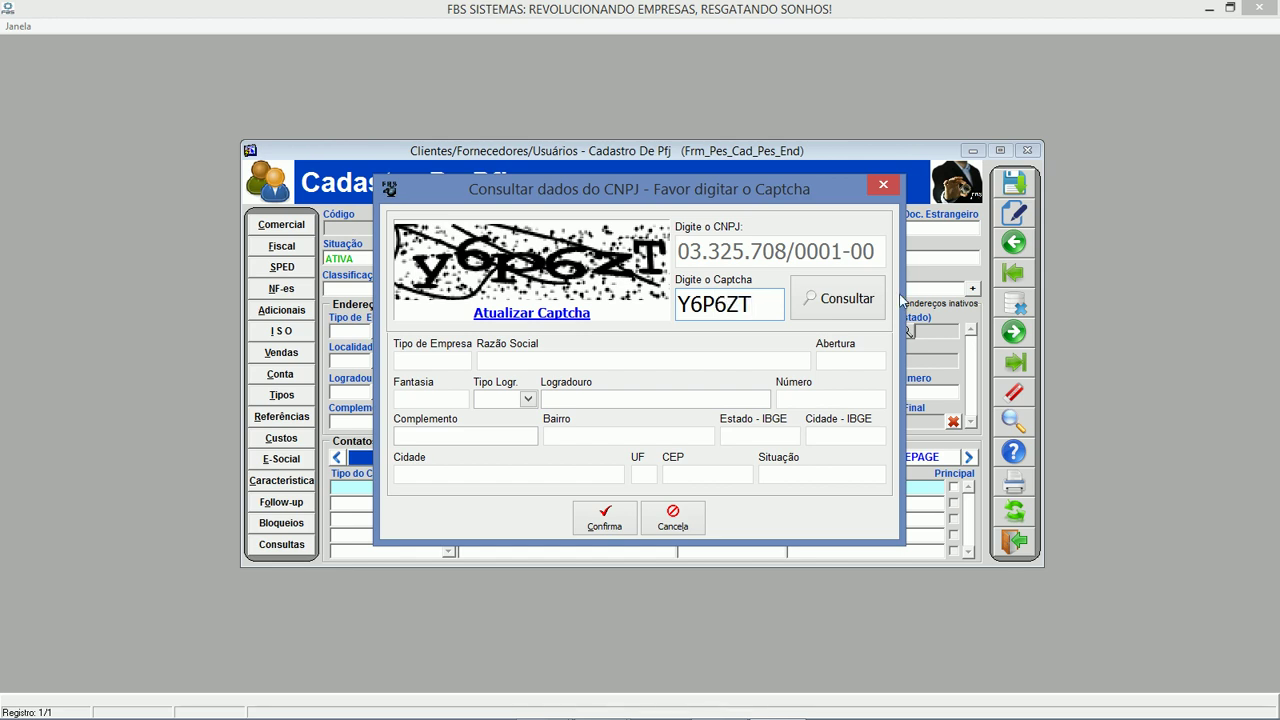
pyautogui.click(840, 298)
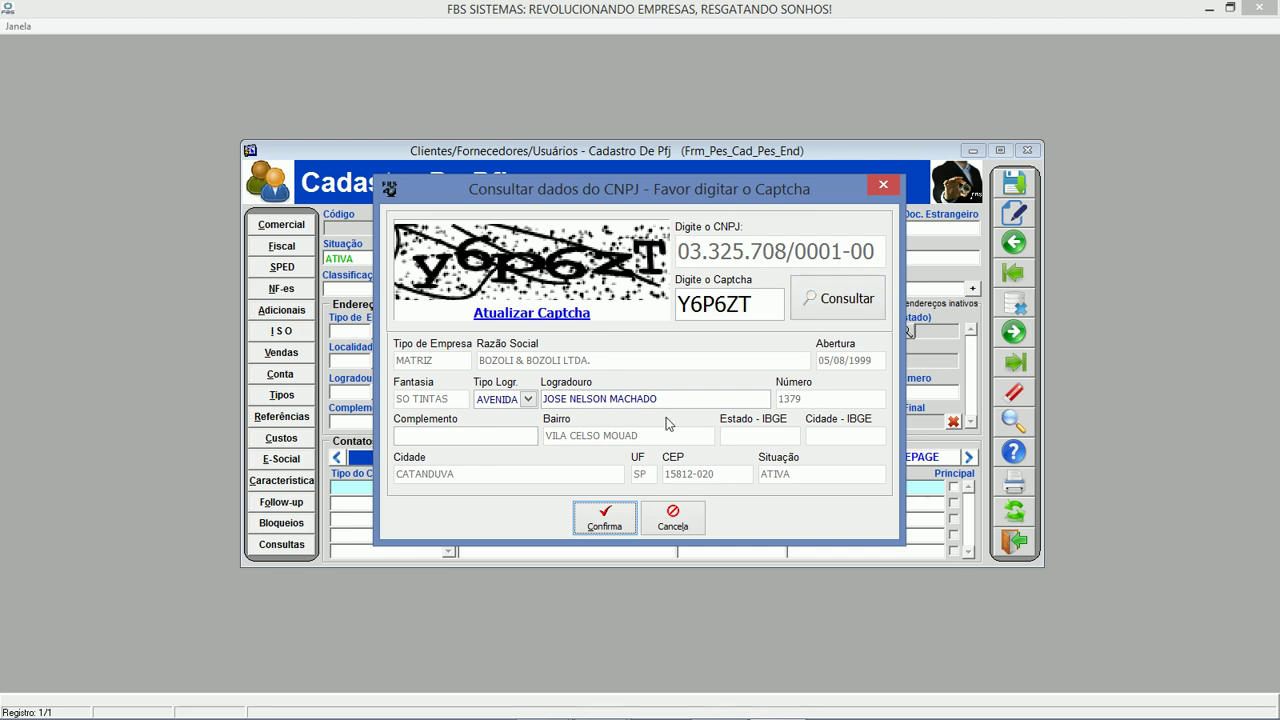
pyautogui.click(606, 519)
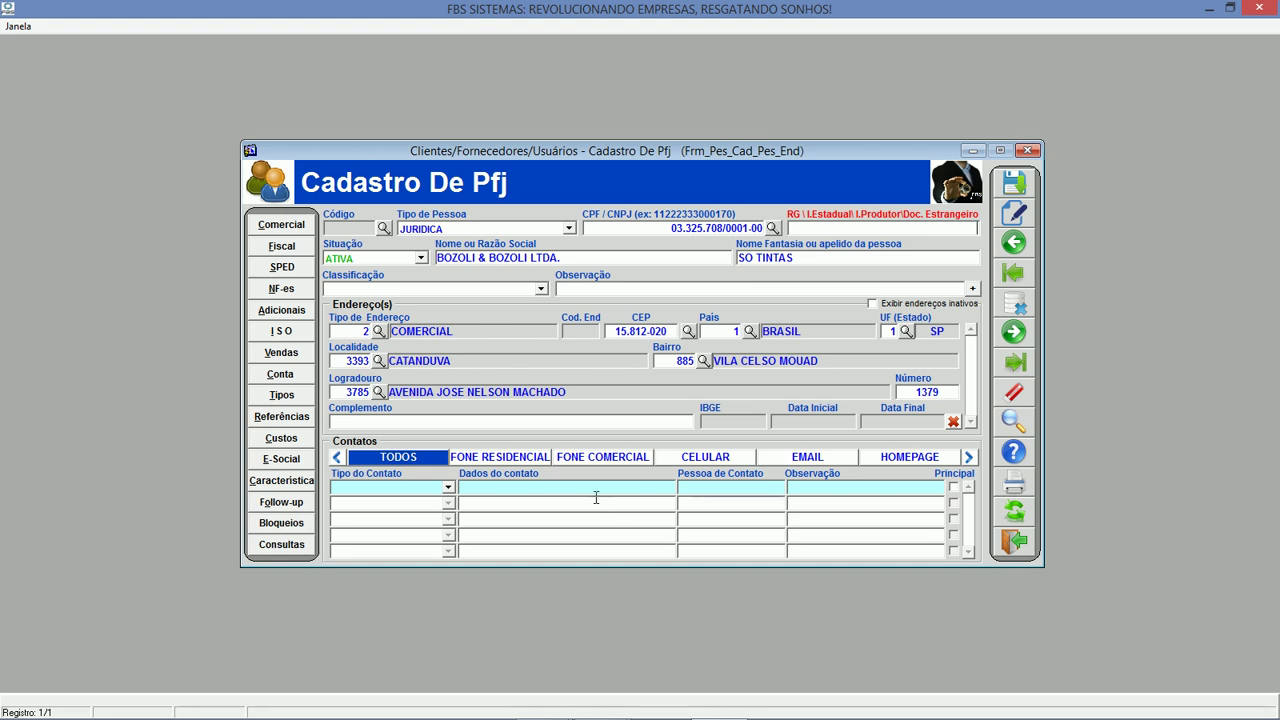
# Set the company's Classificação to CLIENTE.
pyautogui.click(462, 289)
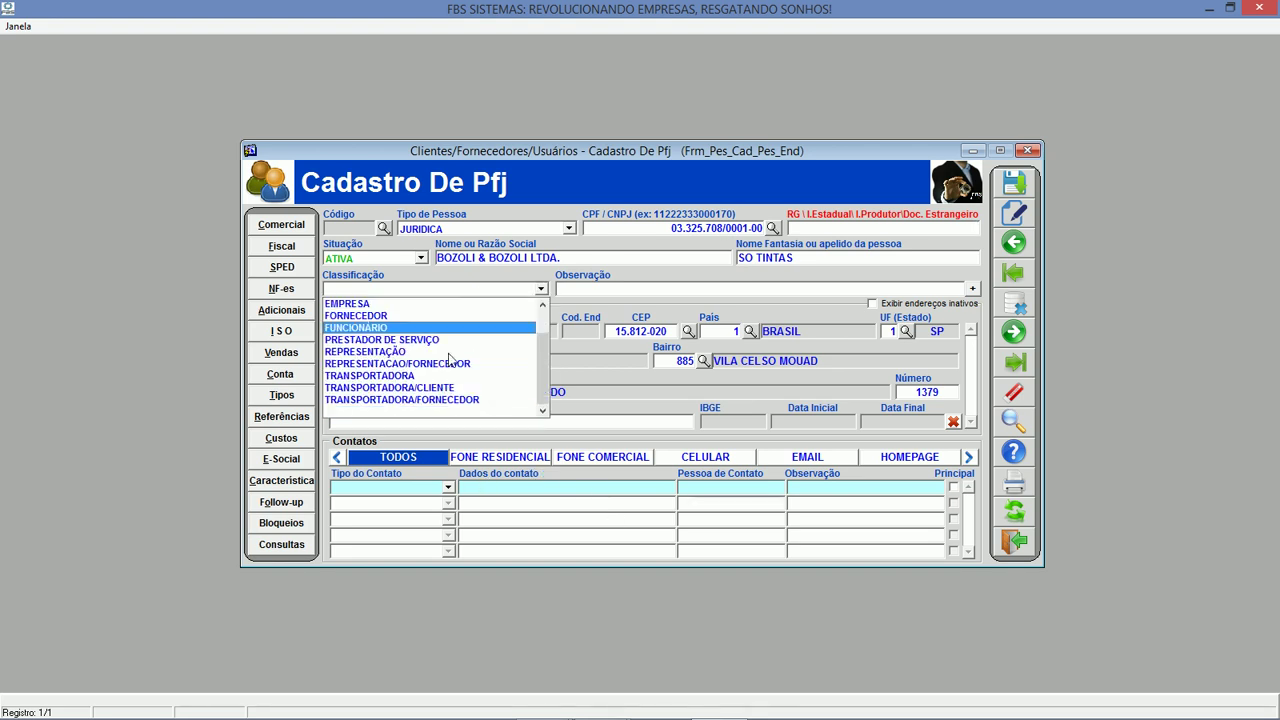
pyautogui.scroll(1, 385, 335)
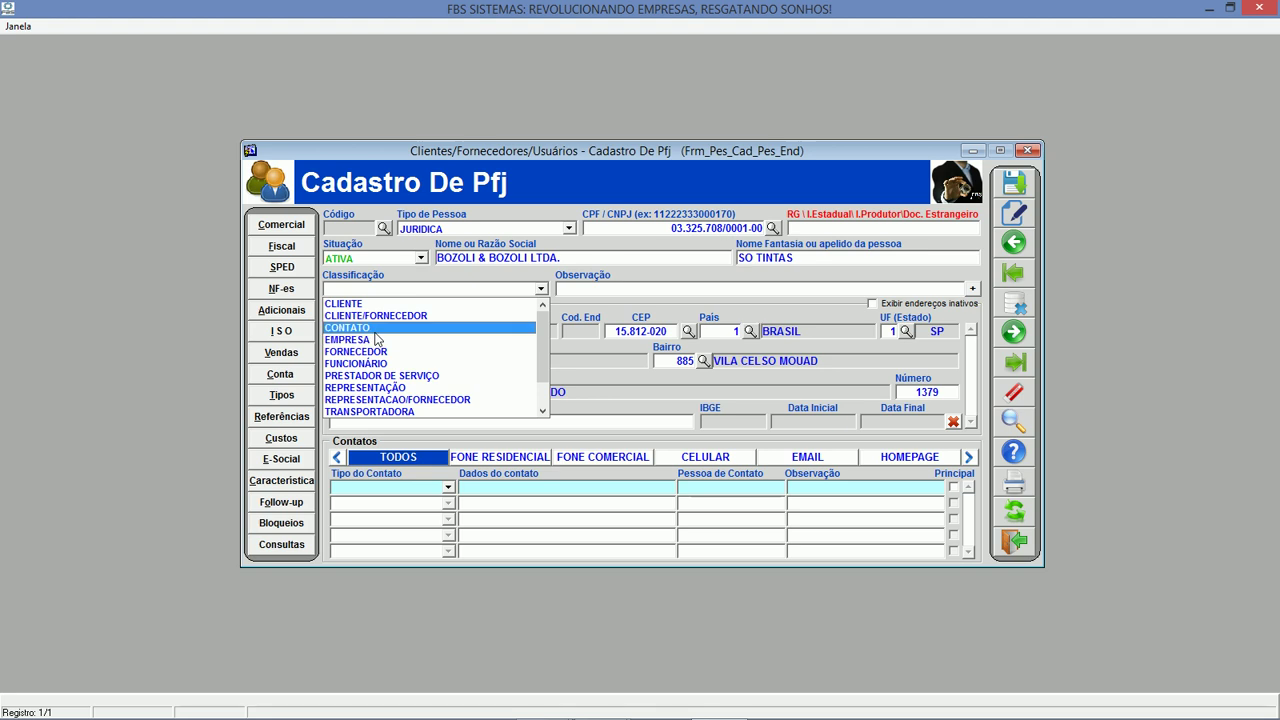
pyautogui.click(343, 303)
# Add a FONE COMERCIAL contact with the business phone number and the contact person's name.
pyautogui.click(452, 489)
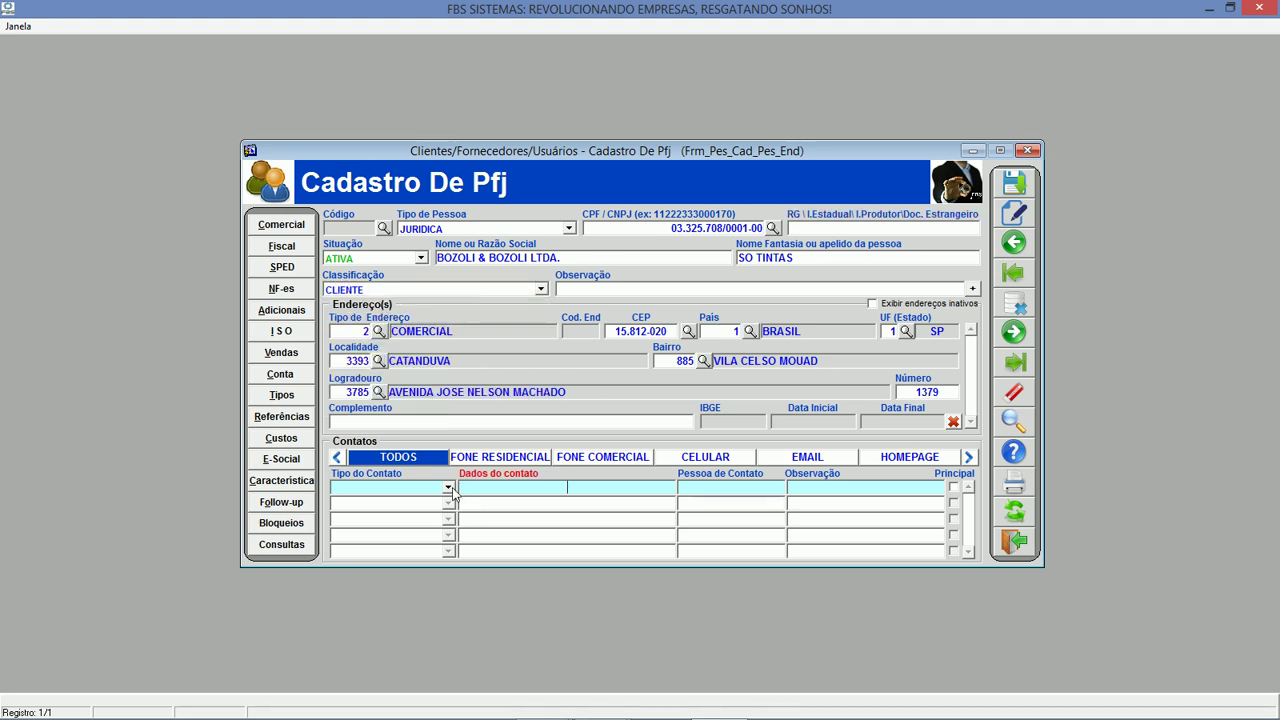
pyautogui.click(450, 488)
pyautogui.scroll(-1, 410, 520)
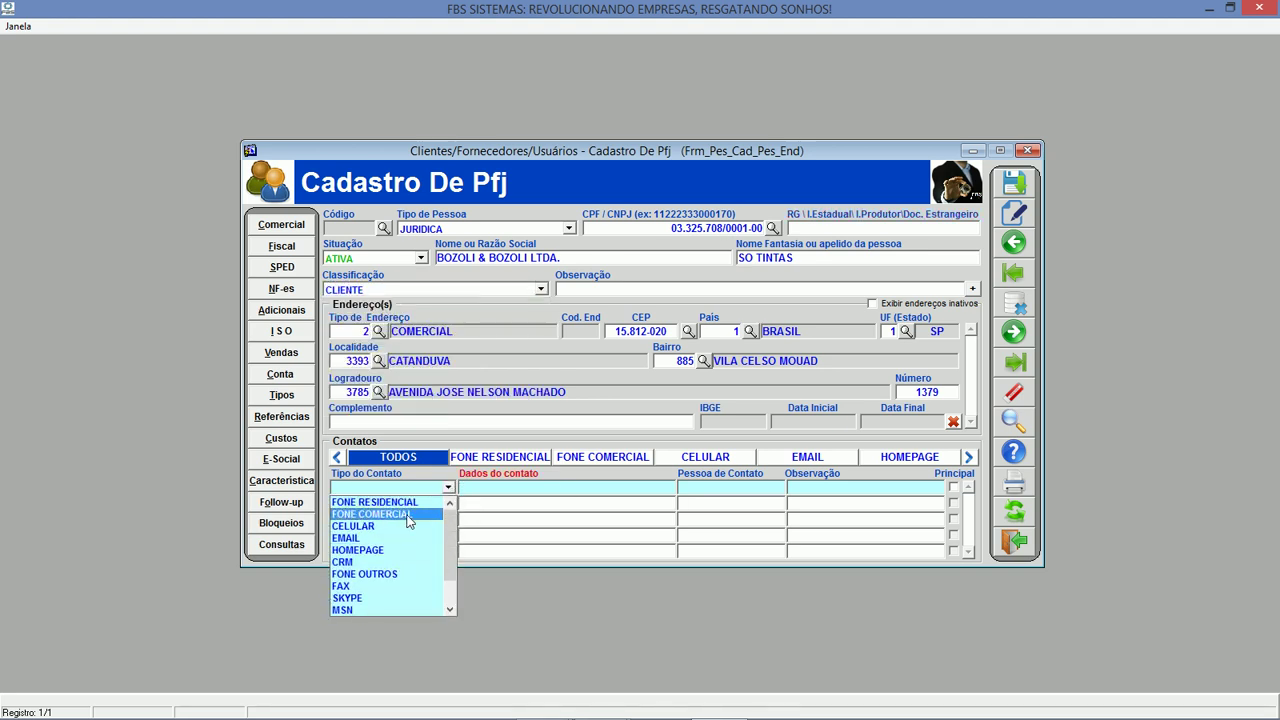
pyautogui.click(405, 515)
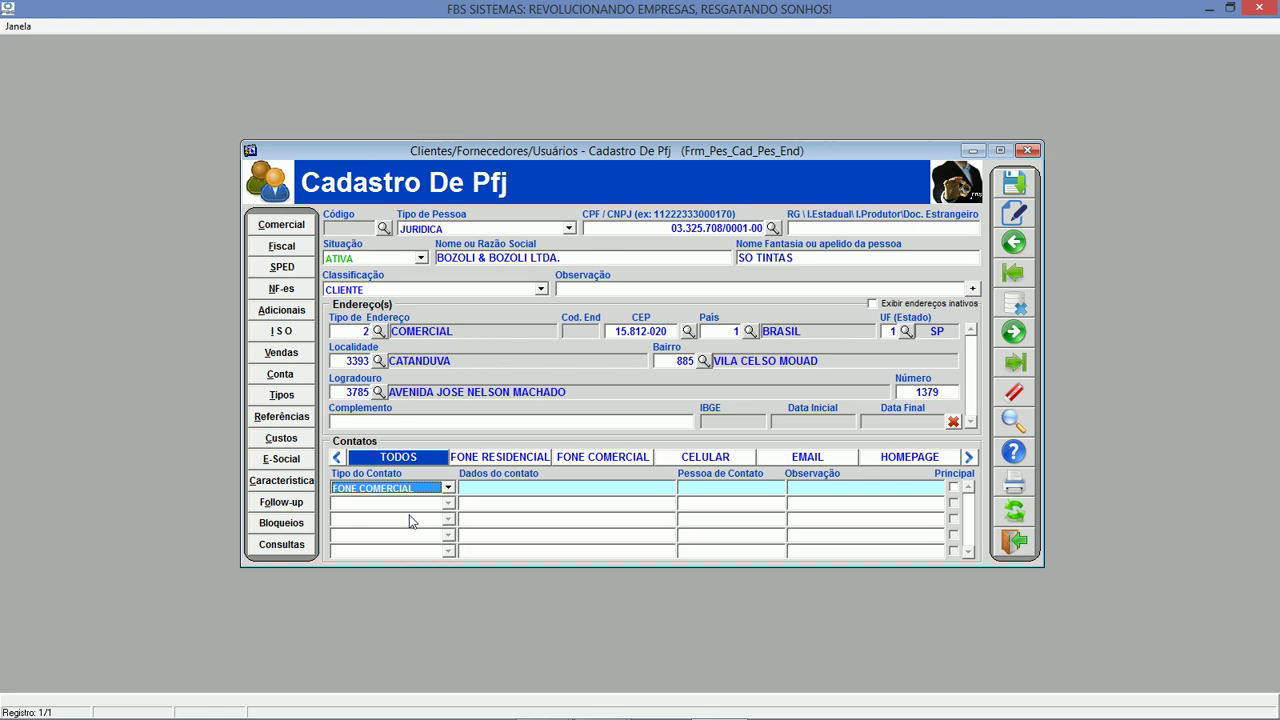
pyautogui.click(517, 489)
pyautogui.write('(xx) xxxx-xxxxx')
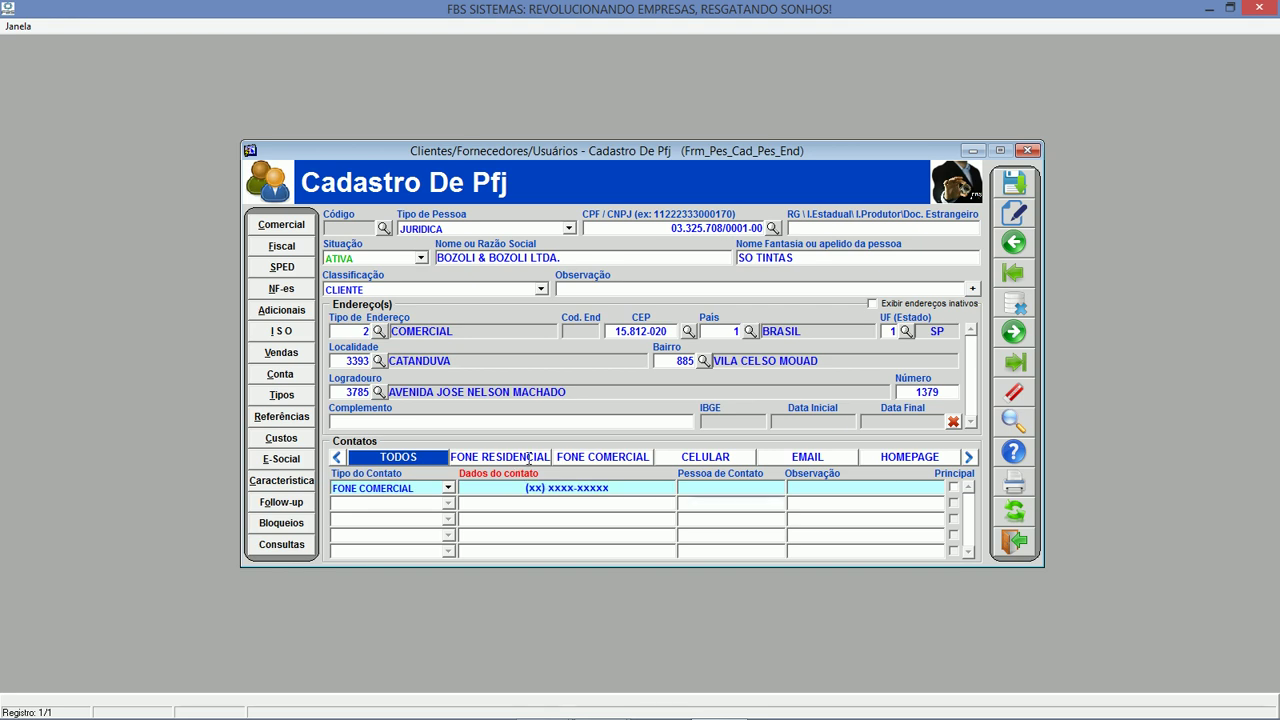
pyautogui.press('Tab')
pyautogui.write('Pau')
pyautogui.press('Tab')
# Add the company's e-mail as a principal EMAIL contact and try saving the record.
pyautogui.click(464, 502)
pyautogui.click(450, 503)
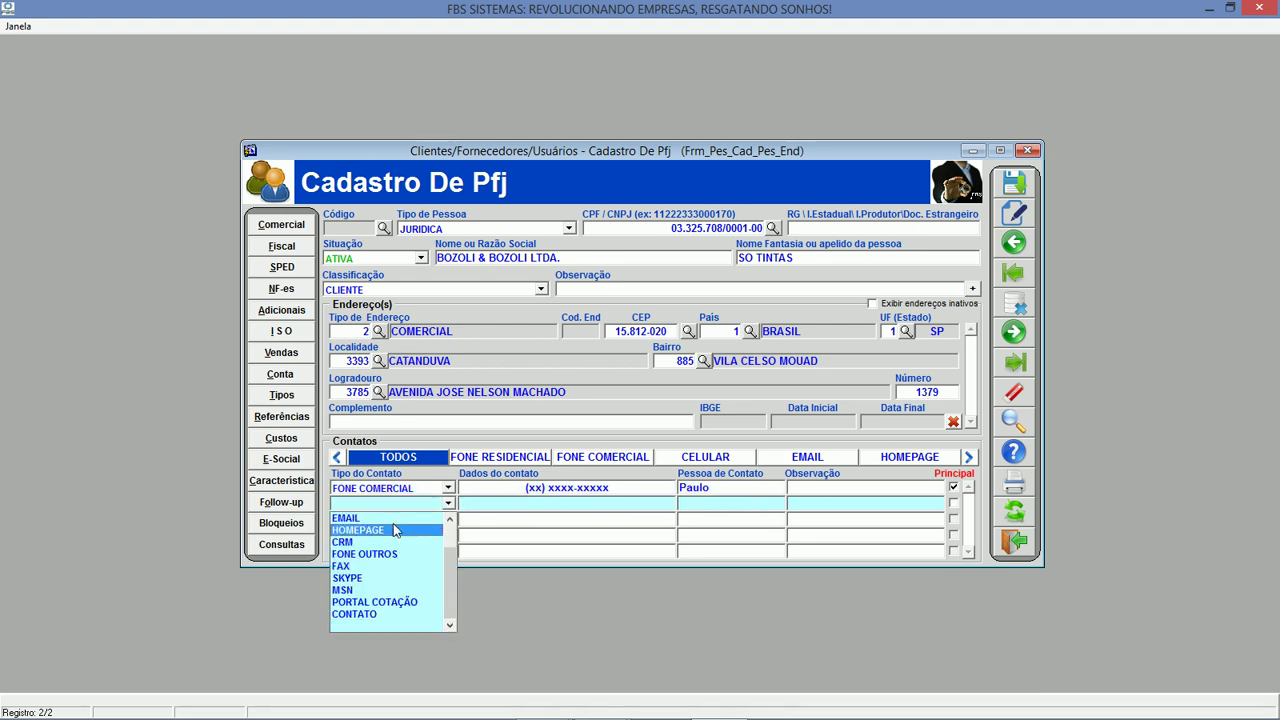
pyautogui.click(394, 518)
pyautogui.press('Tab')
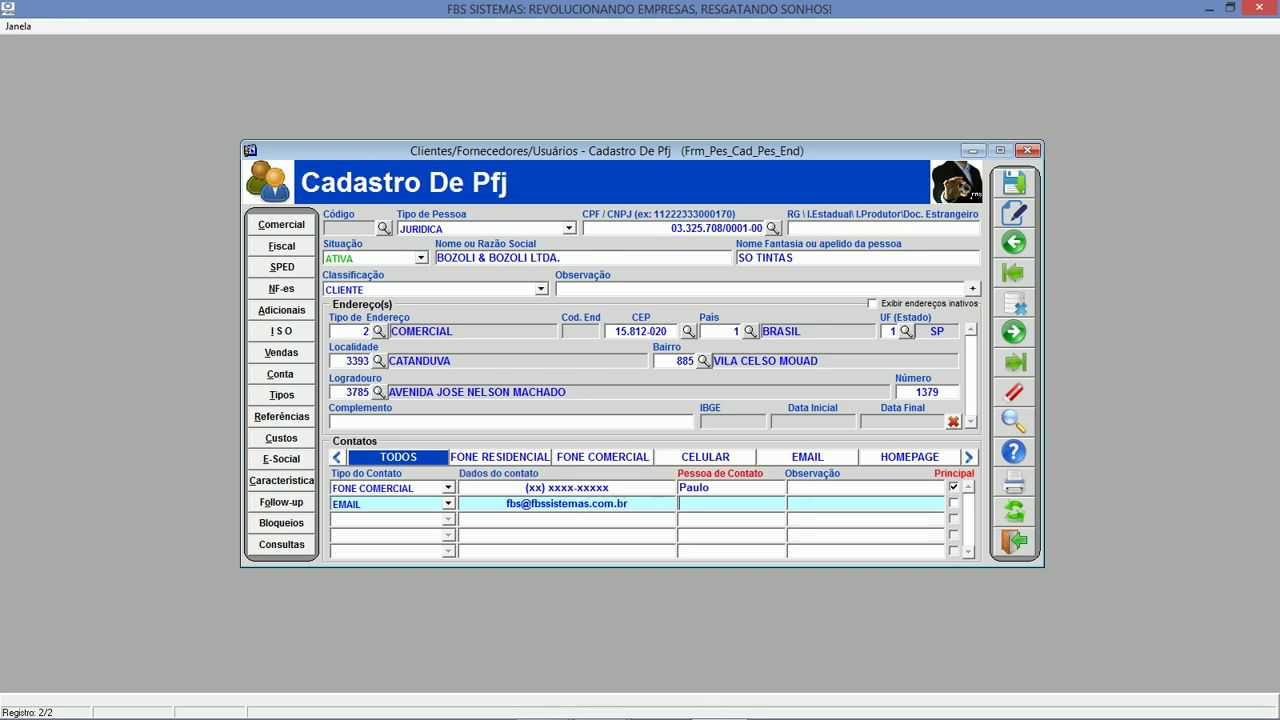
pyautogui.click(953, 503)
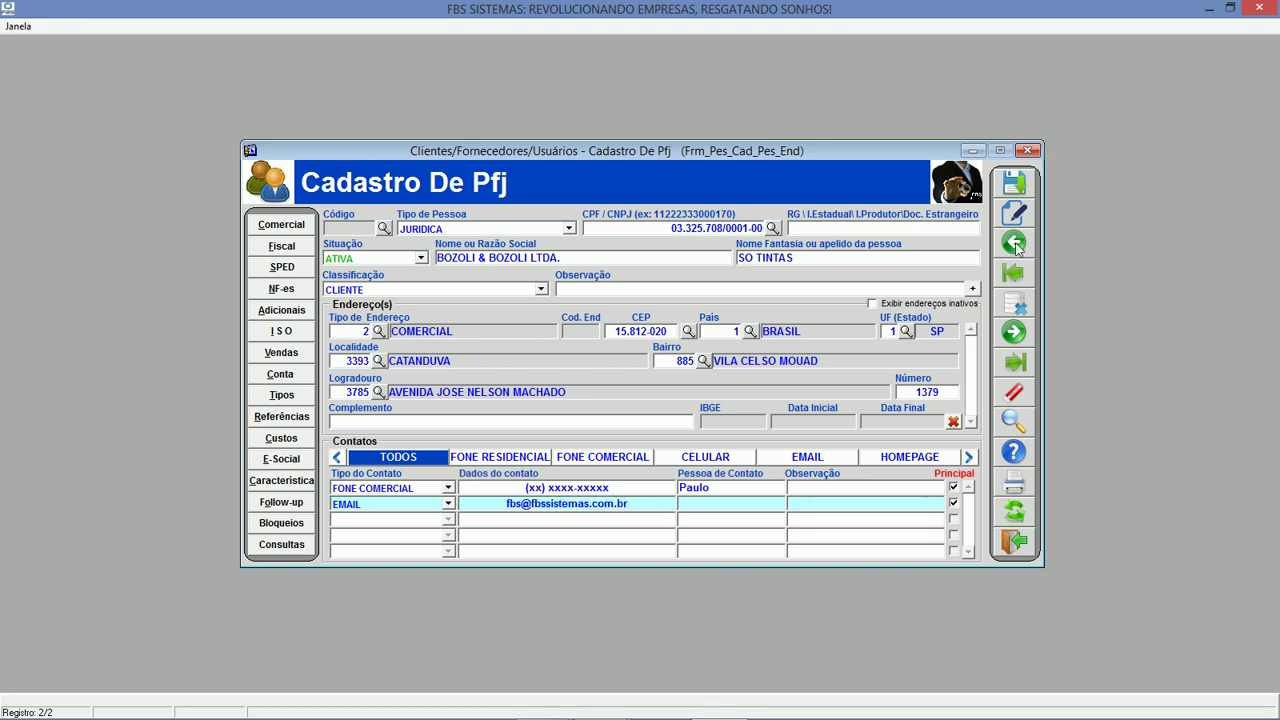
pyautogui.click(1016, 183)
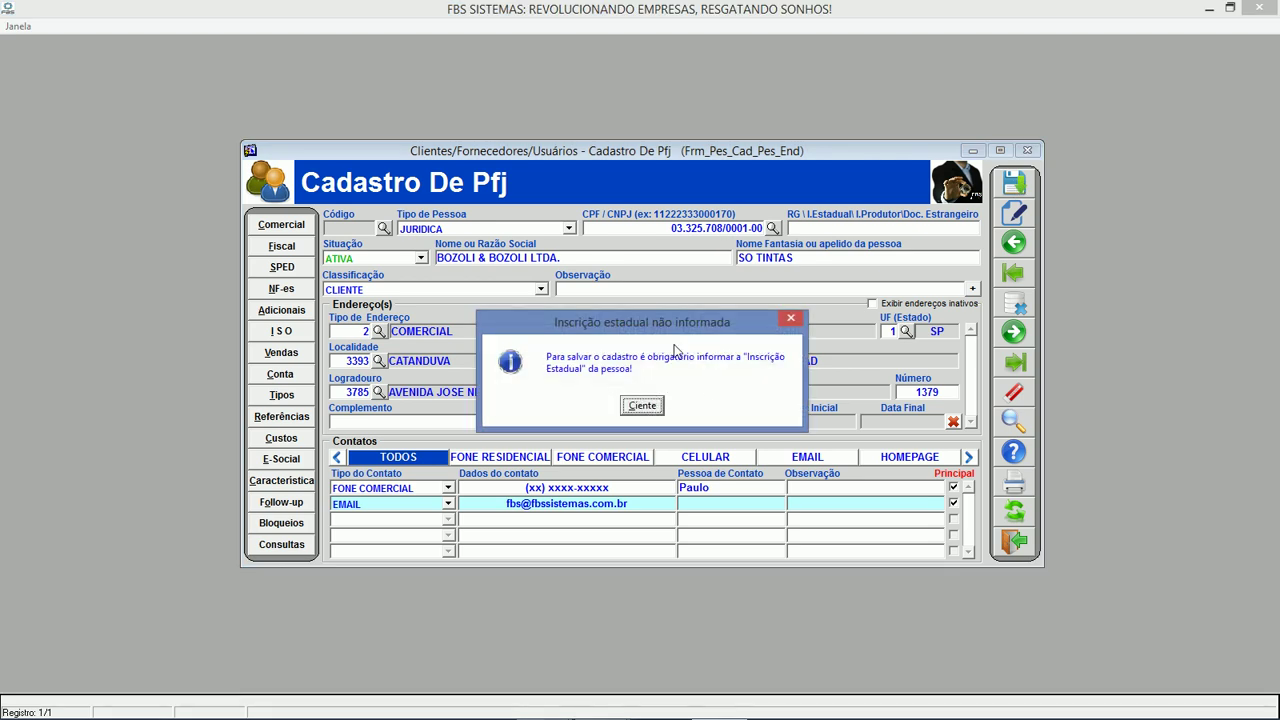
# Enter the state registration number in RG/I.Estadual and save the record as code 3718.
pyautogui.click(644, 412)
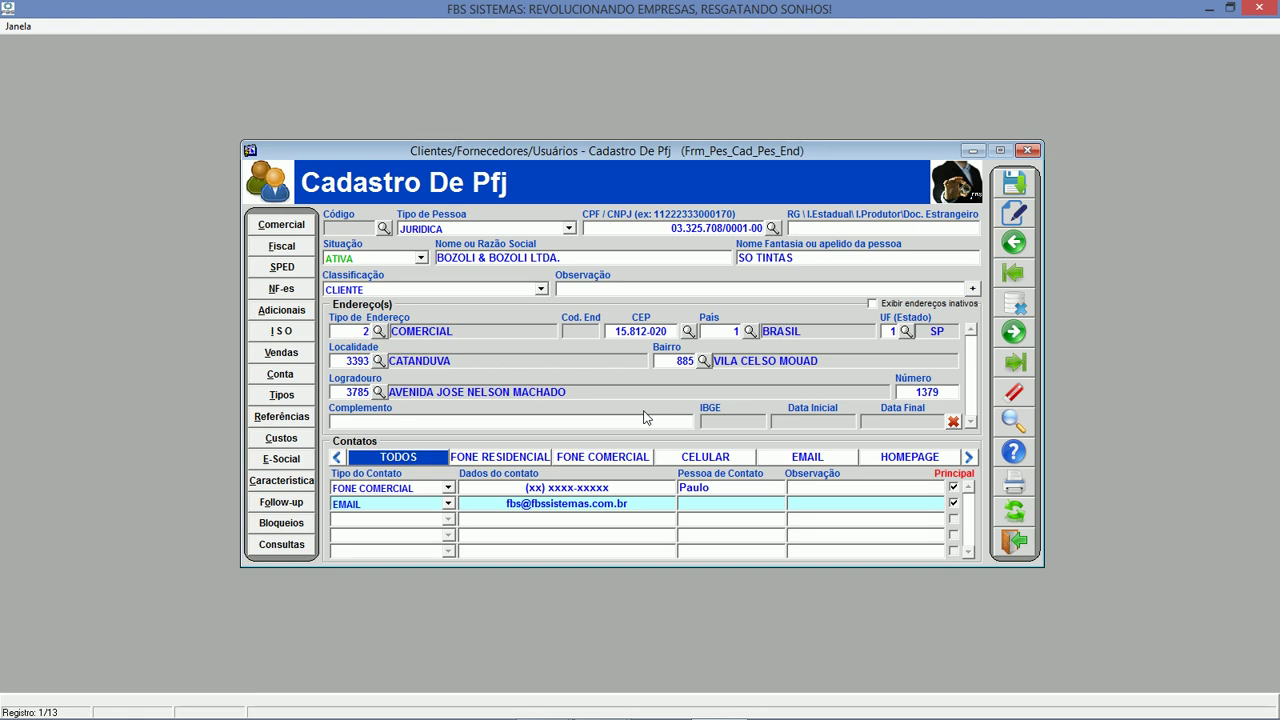
pyautogui.click(866, 229)
pyautogui.press('Tab')
pyautogui.click(1014, 182)
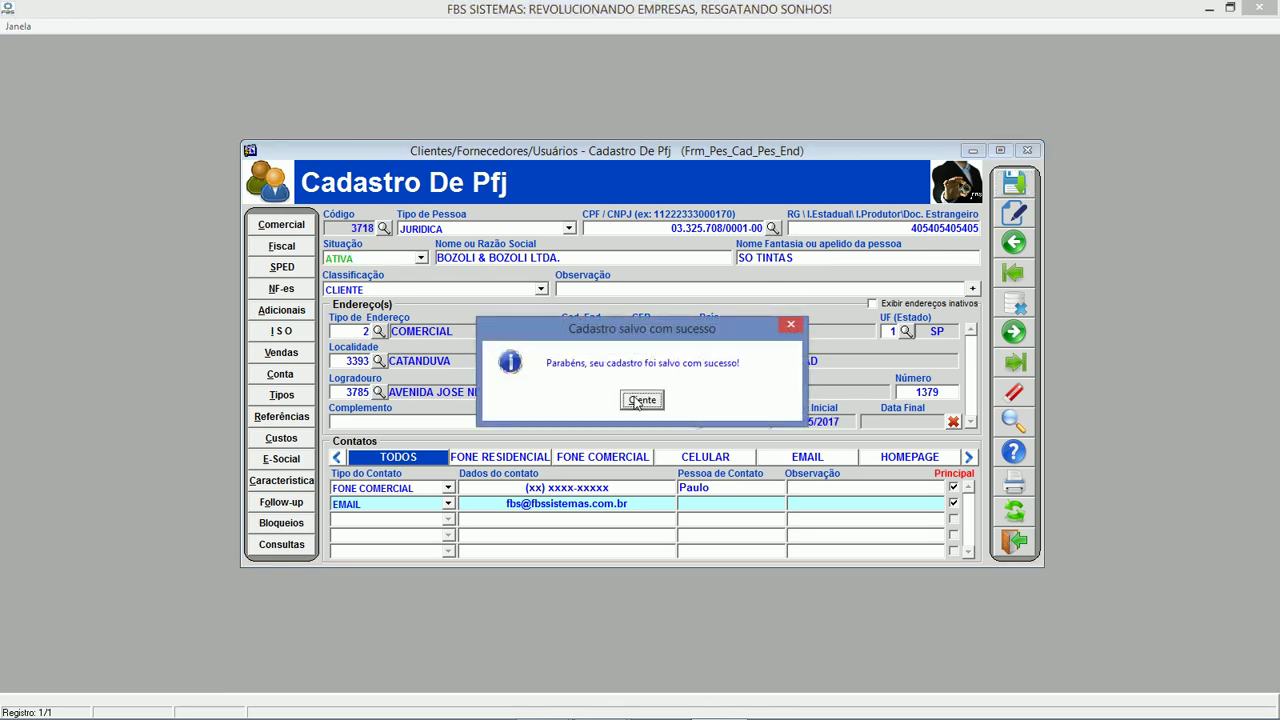
pyautogui.click(637, 400)
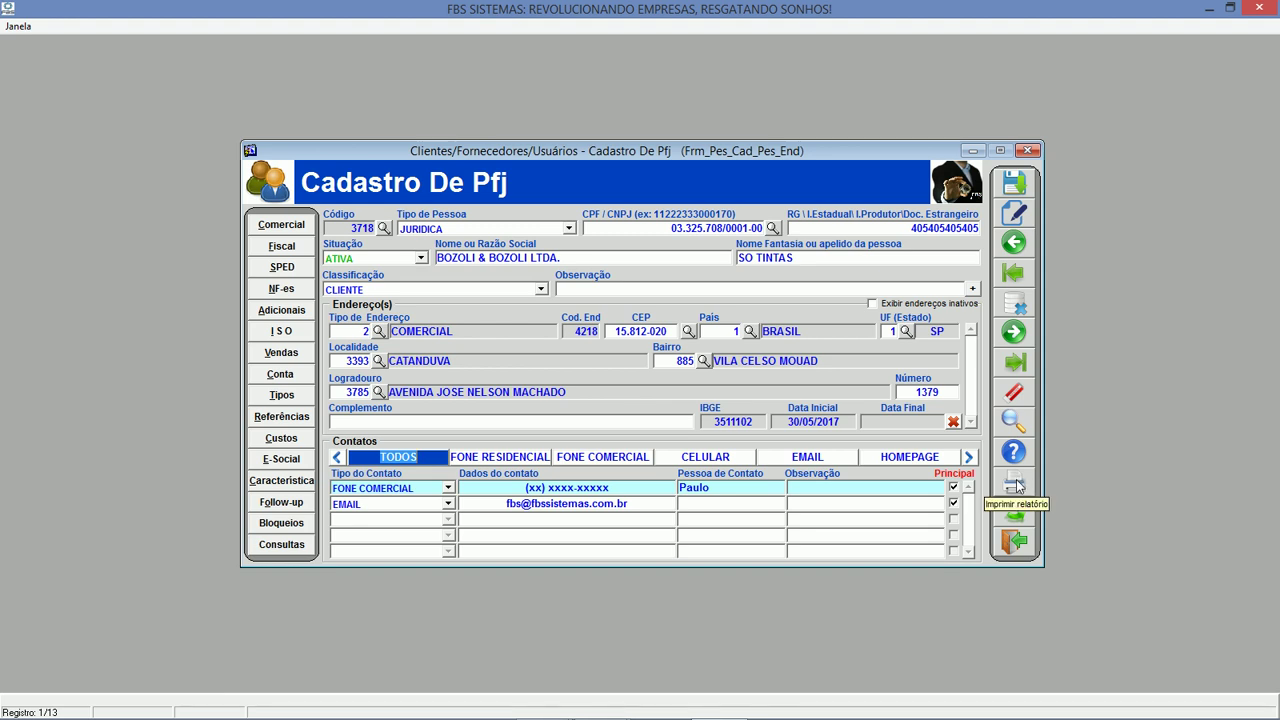
# Close the company form and open Consulta de Produtos in the materials module.
pyautogui.click(1014, 541)
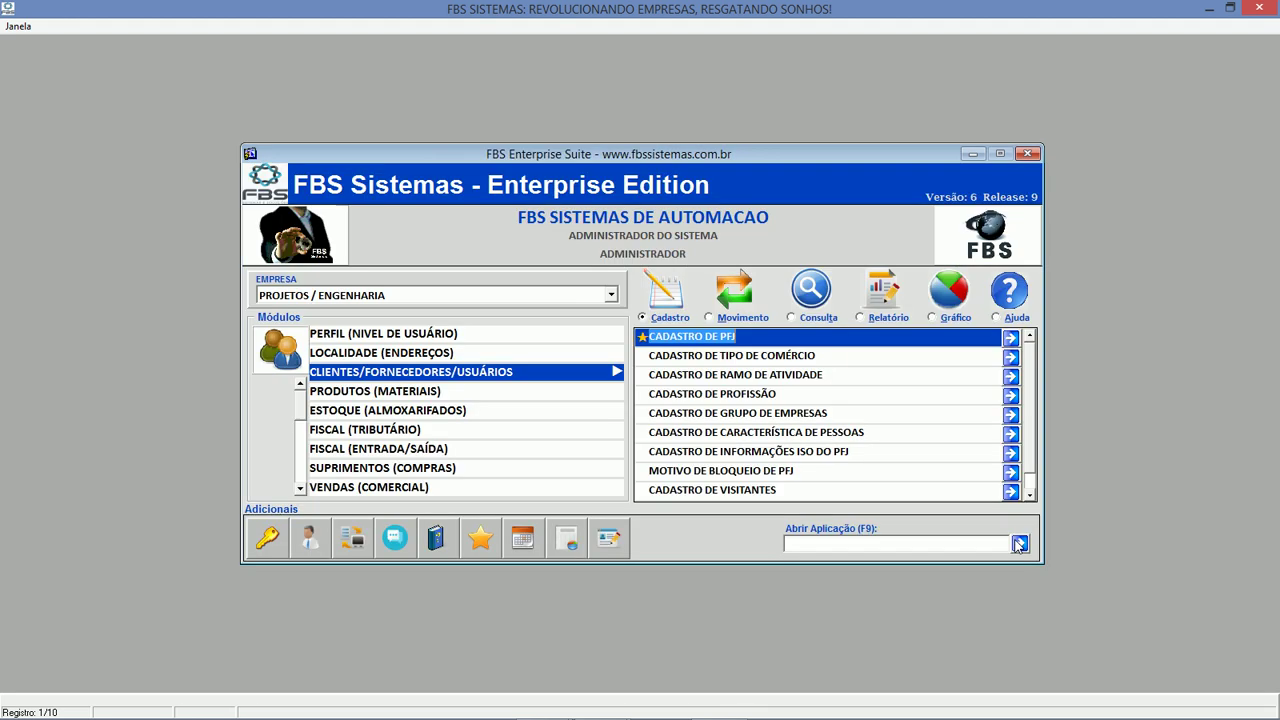
pyautogui.click(438, 391)
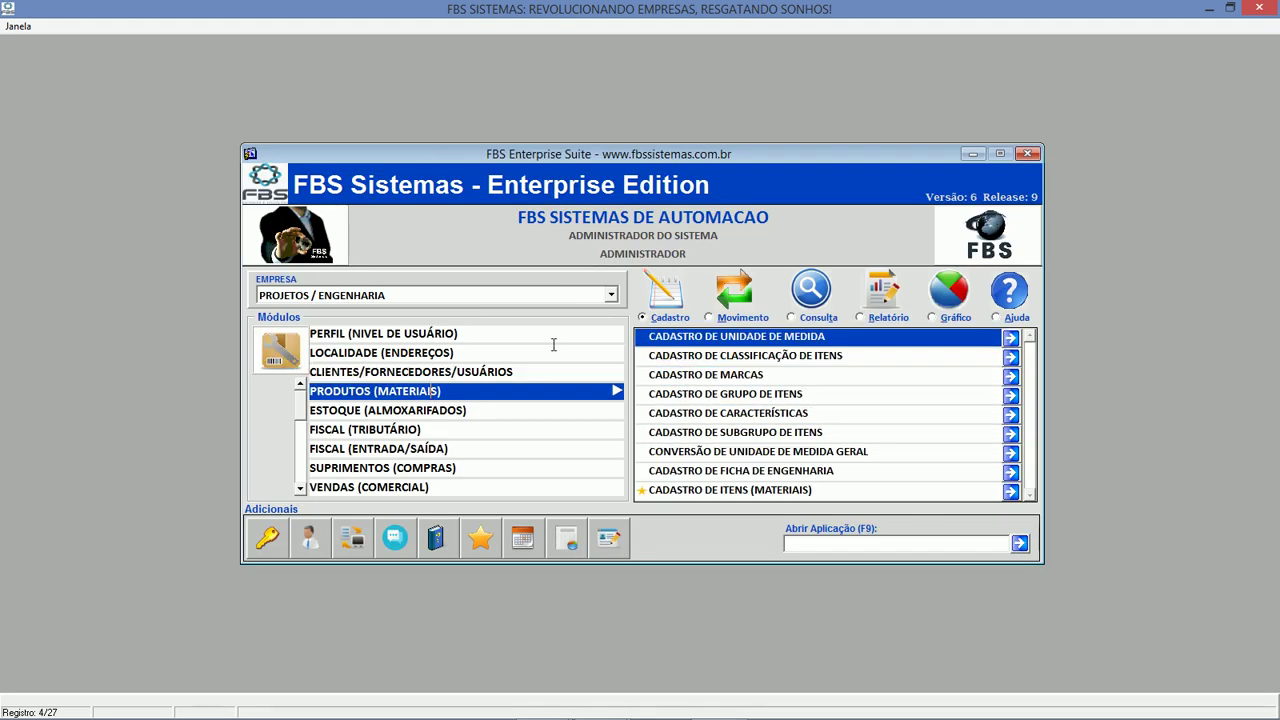
pyautogui.click(815, 318)
pyautogui.doubleClick(790, 338)
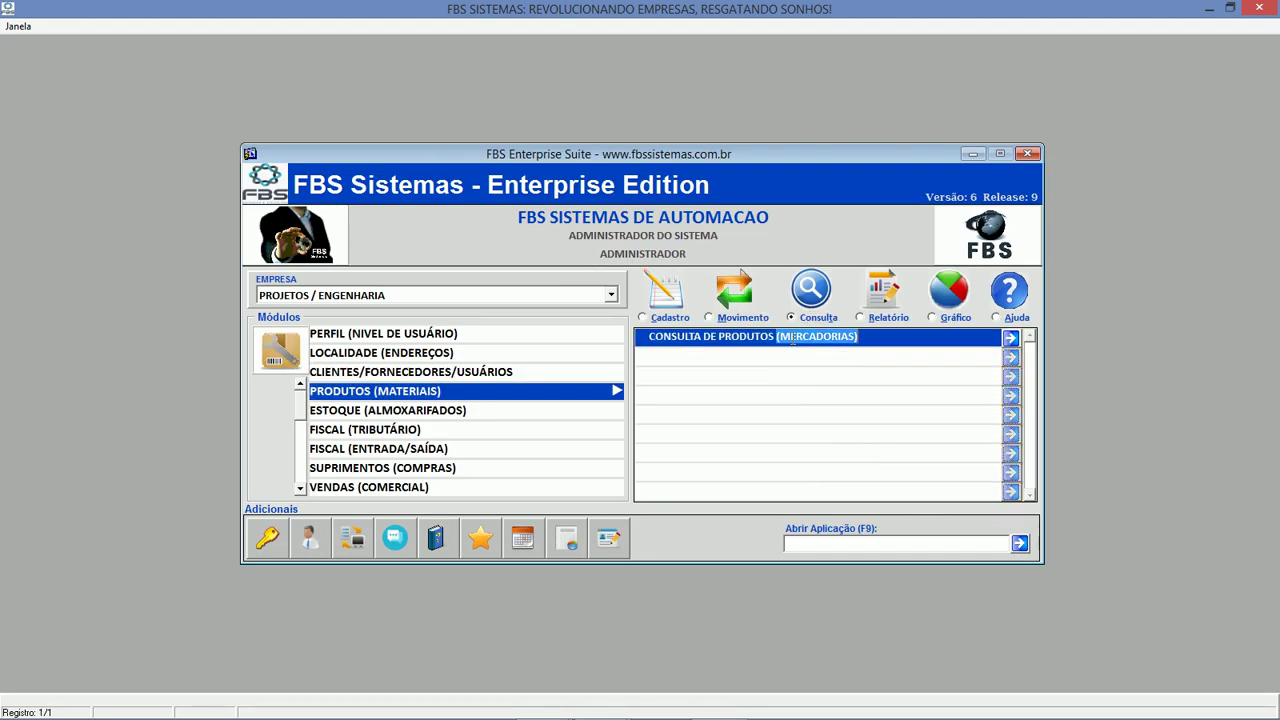
# Search products for 'DISC' and open the full record of item 581, DISCO DE CORTE P/ PAINEL.
pyautogui.click(402, 281)
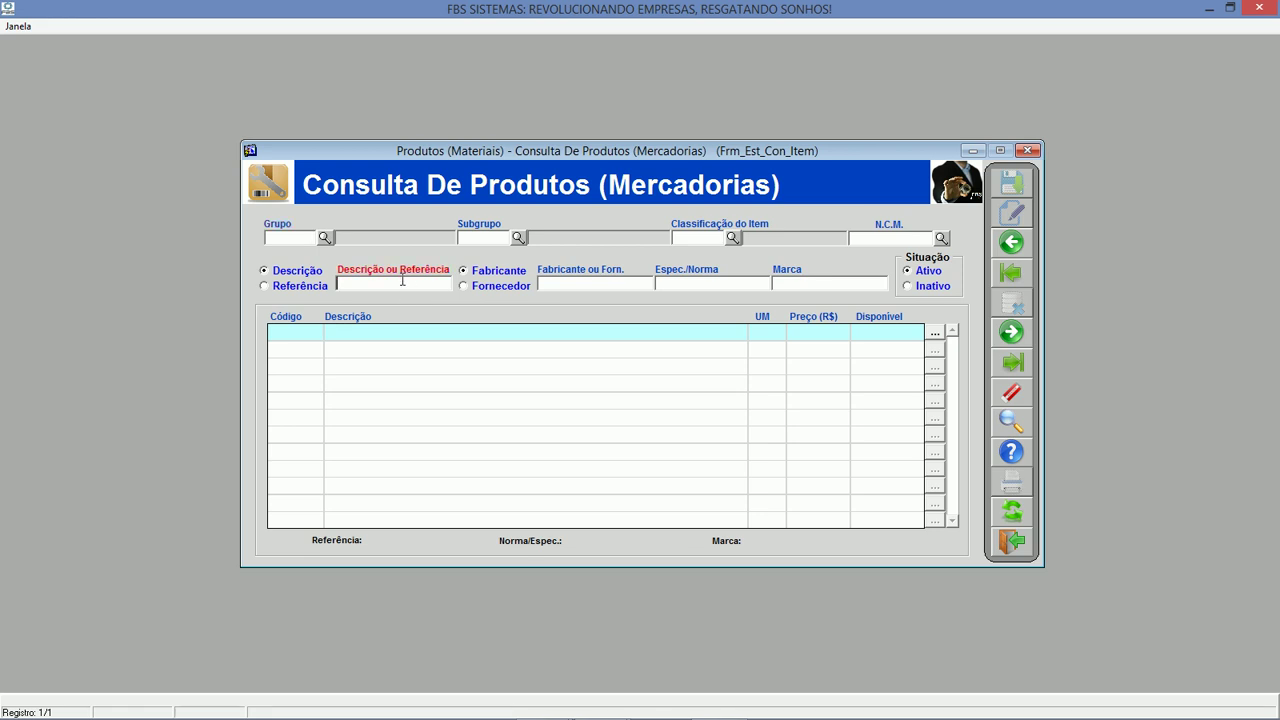
pyautogui.write('DISCO')
pyautogui.press('Return')
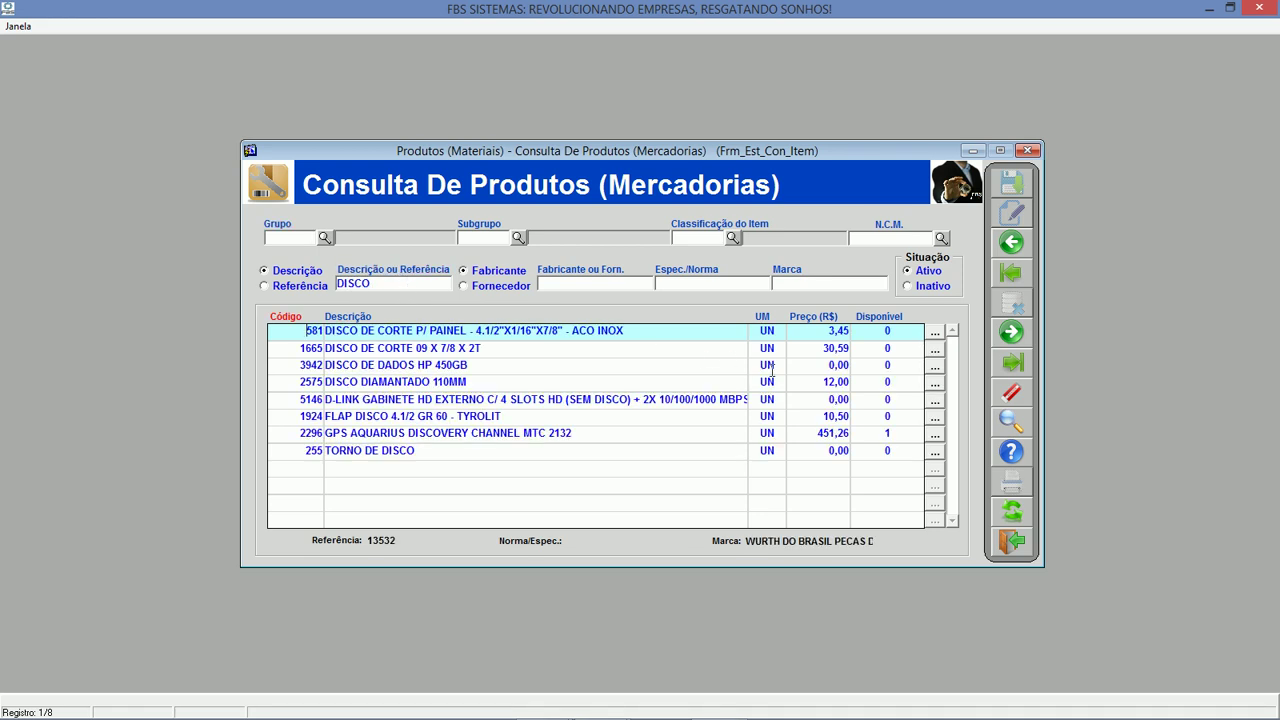
pyautogui.click(935, 334)
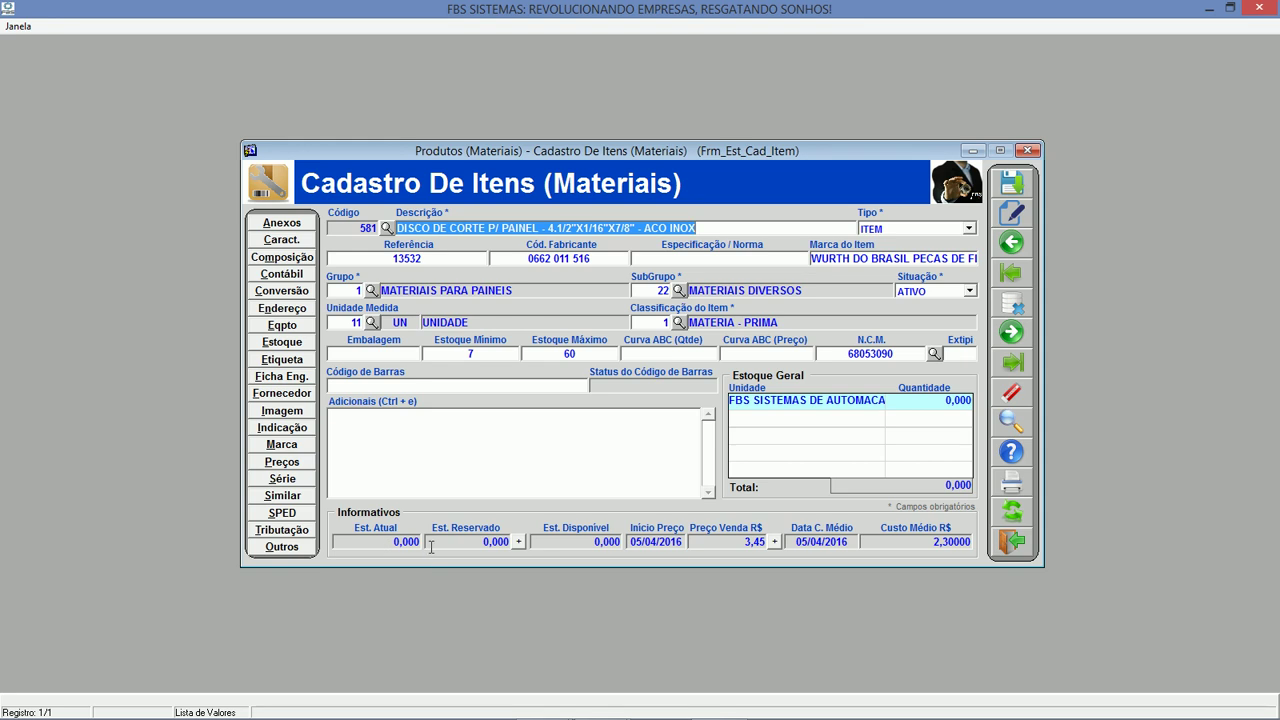
# Check item 581's stock quantities and quarterly consumption history, then close the item record.
pyautogui.doubleClick(380, 543)
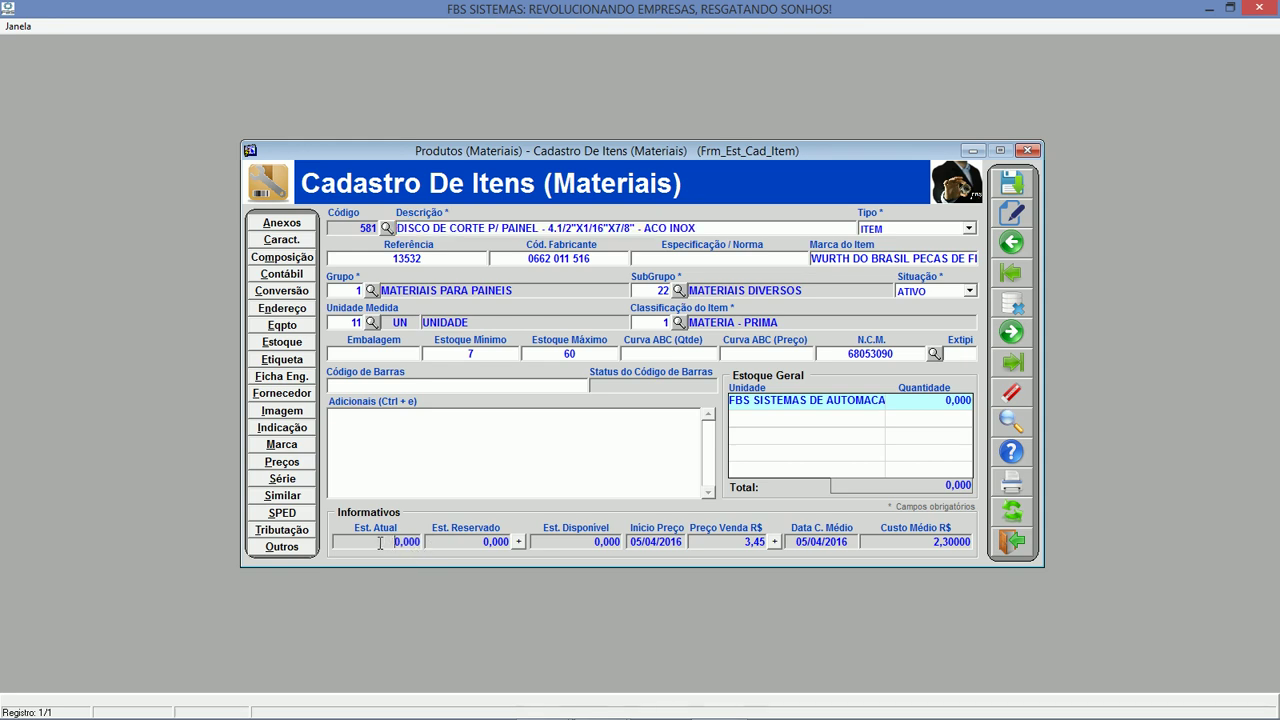
pyautogui.doubleClick(455, 541)
pyautogui.click(290, 343)
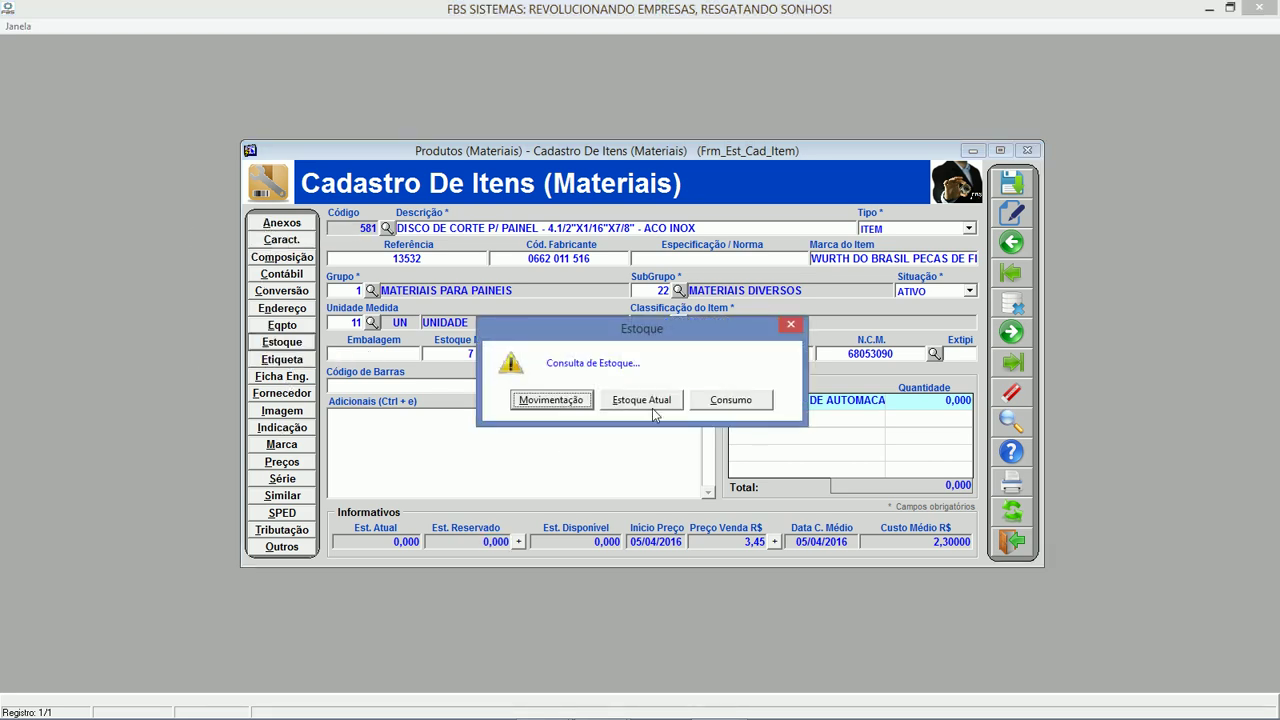
pyautogui.click(706, 405)
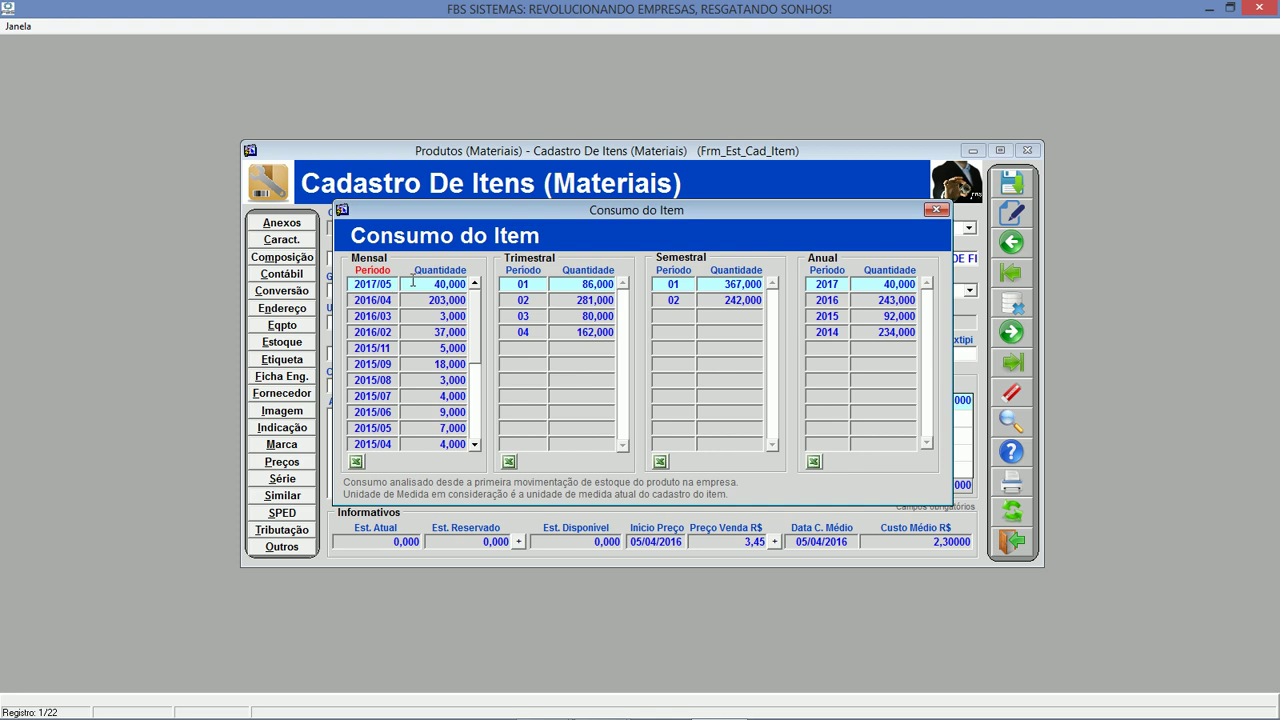
pyautogui.click(567, 288)
pyautogui.click(936, 210)
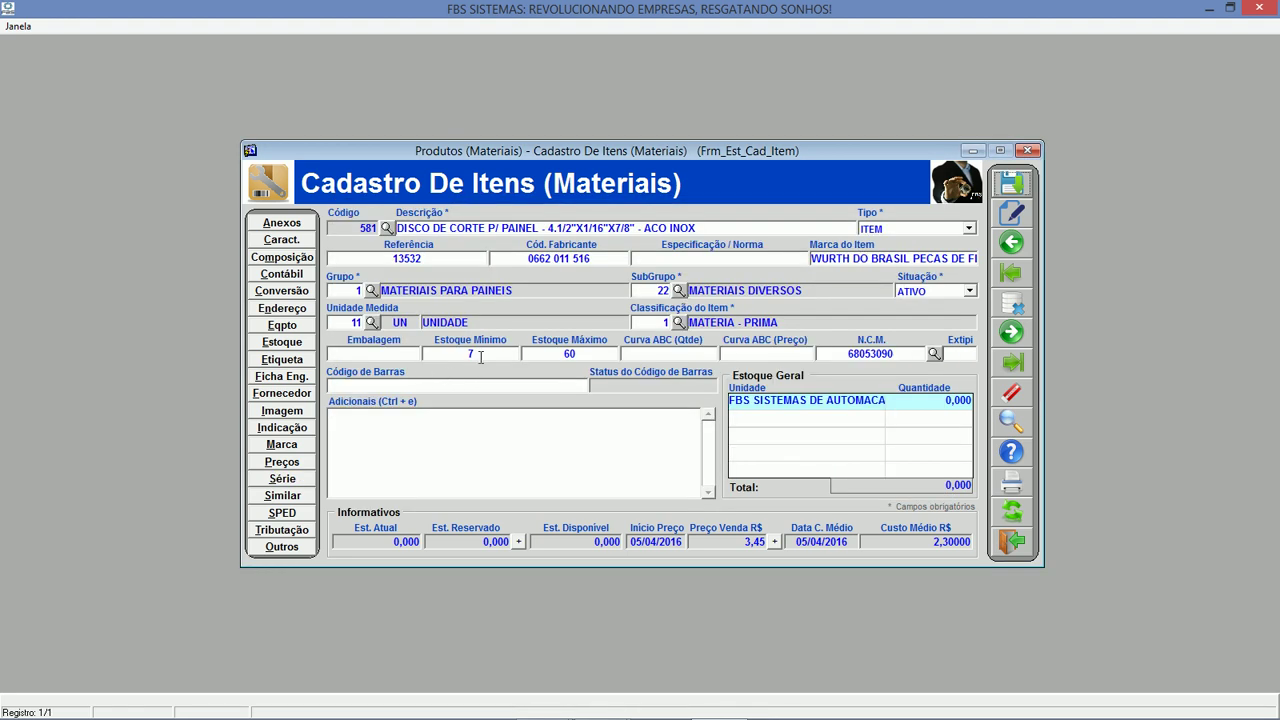
pyautogui.press('Tab')
pyautogui.click(1013, 542)
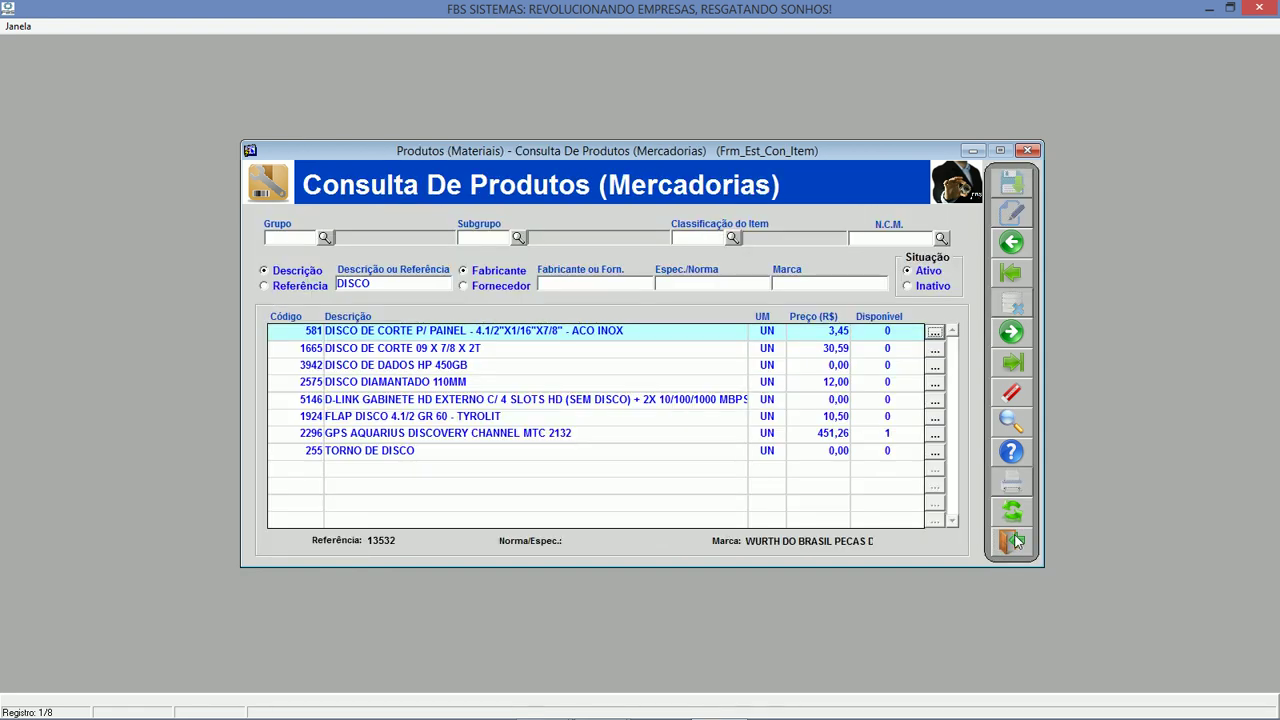
# Close the product query and browse the modules down to PROJETOS (ORCAMENTÁRIO).
pyautogui.click(1013, 541)
pyautogui.click(437, 412)
pyautogui.click(422, 431)
pyautogui.click(428, 449)
pyautogui.click(437, 467)
pyautogui.click(430, 486)
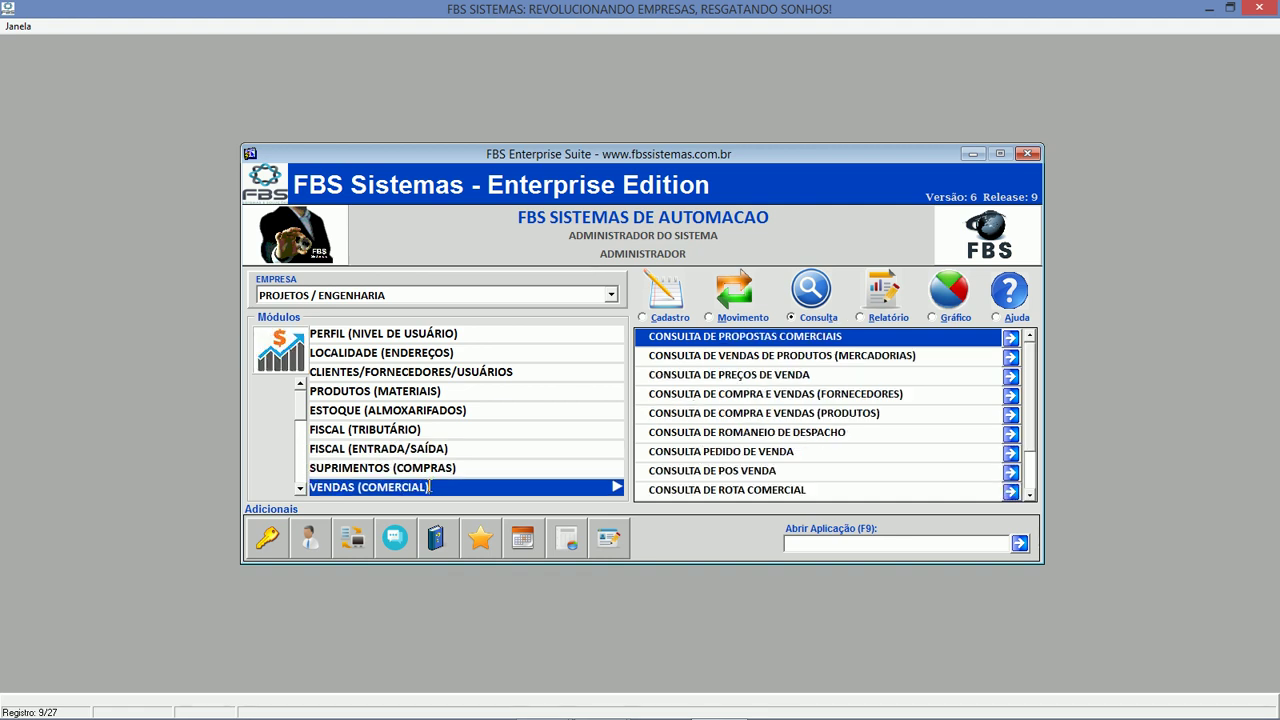
pyautogui.scroll(-2, 346, 479)
pyautogui.click(372, 466)
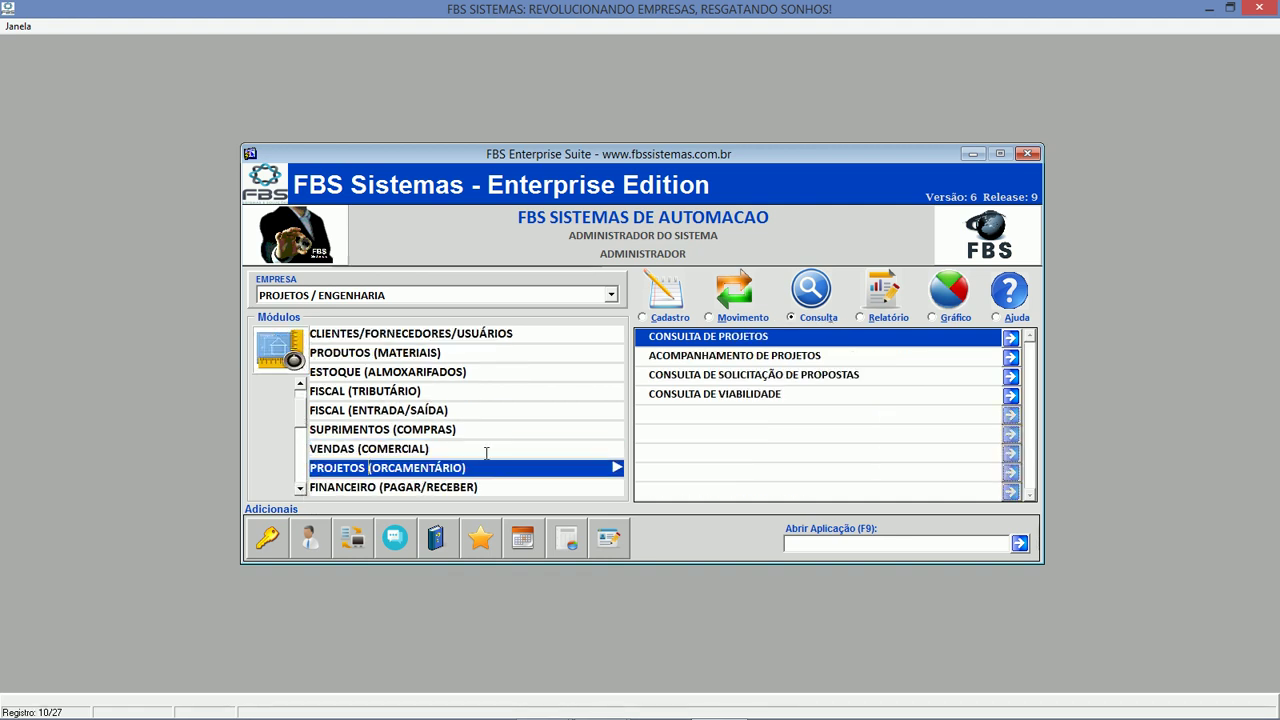
# Open SOLICITAÇÃO DE PROPOSTA from Cadastro and list all 289 existing requests.
pyautogui.click(678, 320)
pyautogui.click(730, 356)
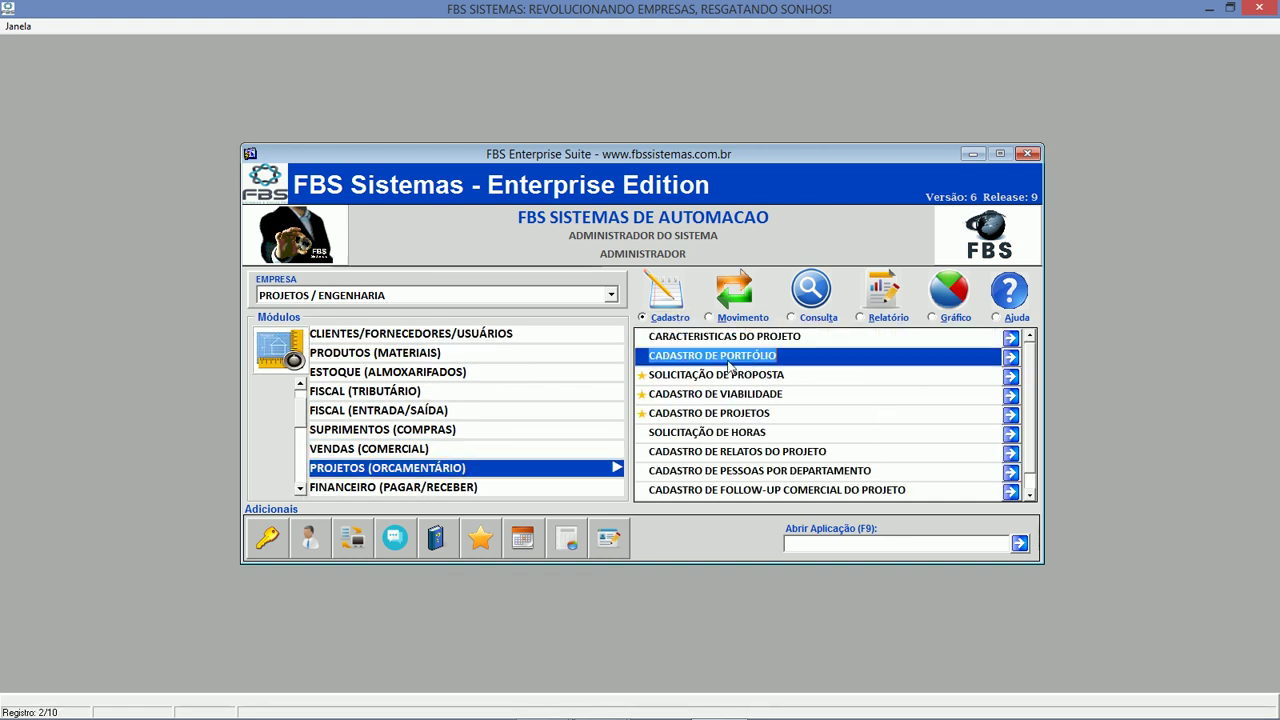
pyautogui.click(732, 375)
pyautogui.doubleClick(732, 376)
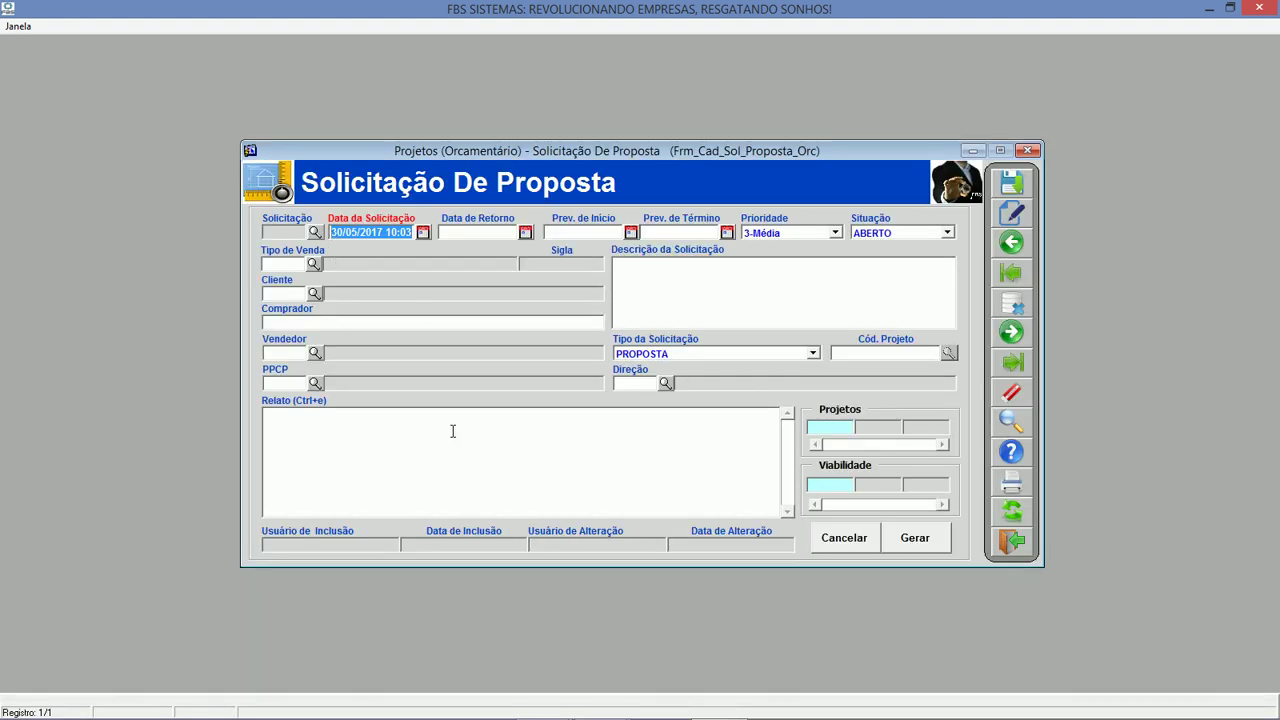
pyautogui.click(315, 232)
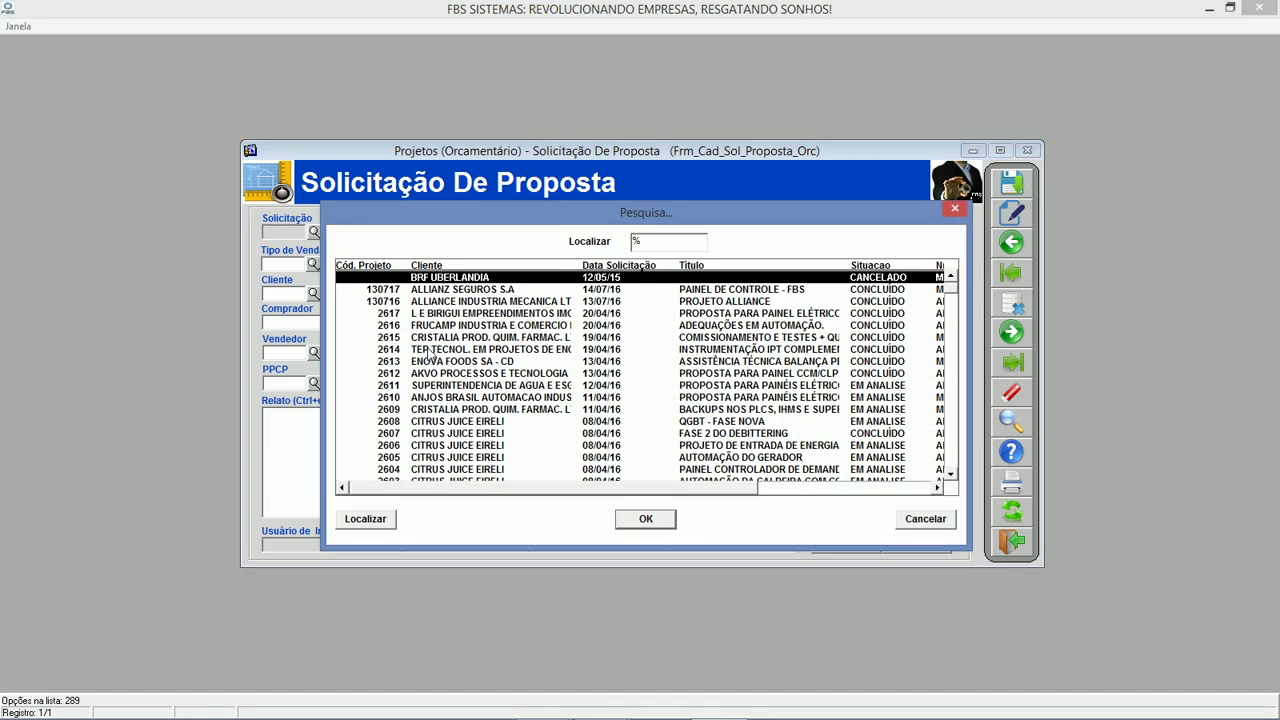
# Scroll to the bottom of the Pesquisa list and load the USINA FBS boiler maintenance request.
pyautogui.click(952, 378)
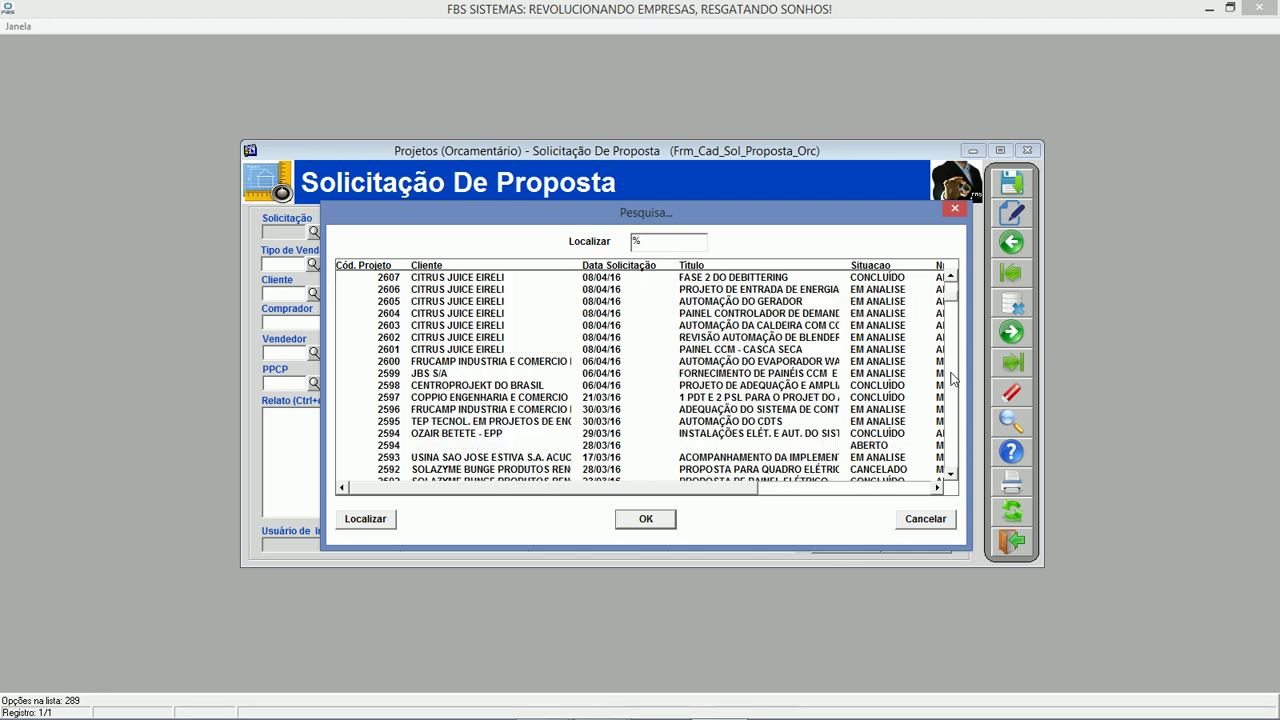
pyautogui.moveTo(952, 373); pyautogui.dragTo(947, 481)
pyautogui.click(656, 470)
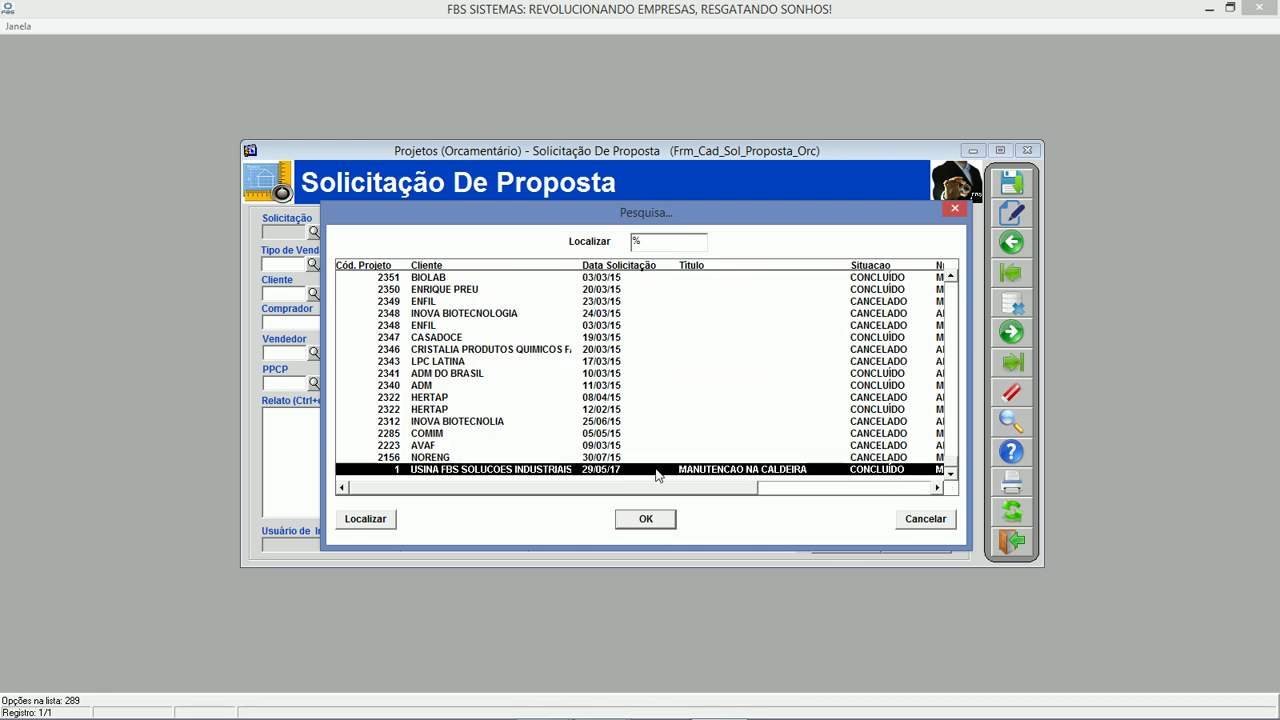
pyautogui.doubleClick(656, 470)
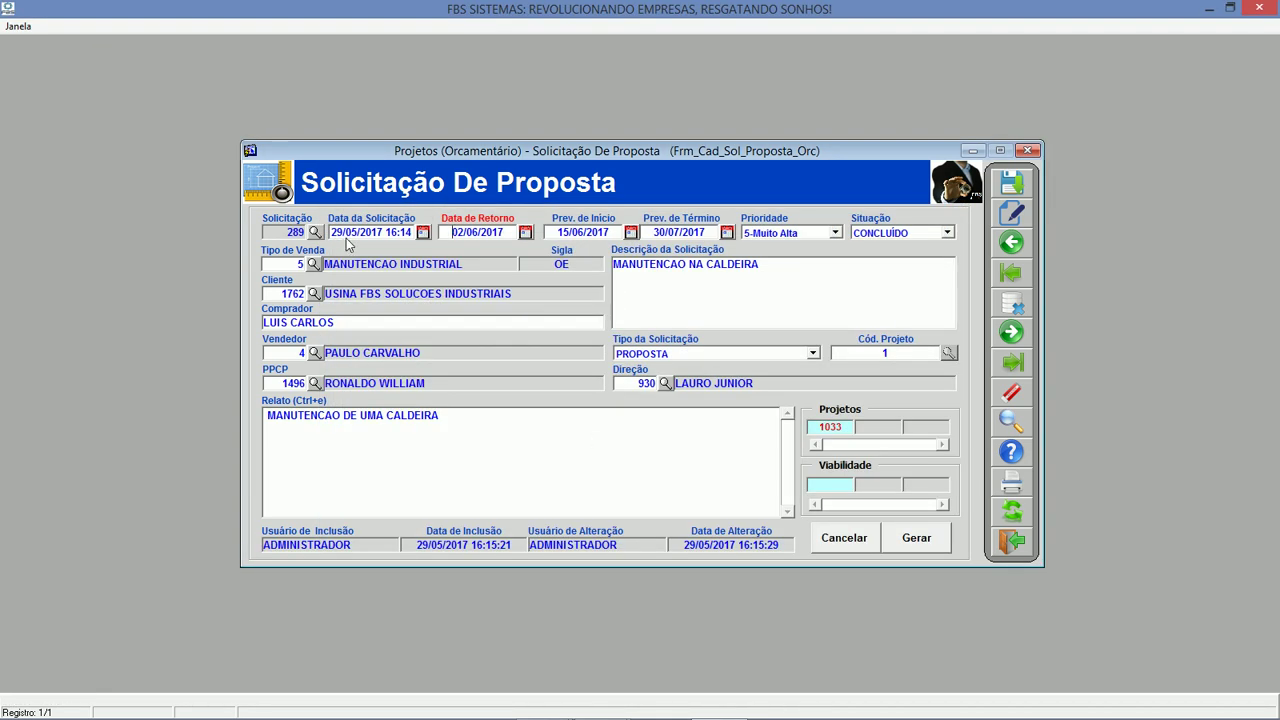
# Review the request, return and planned end dates, keeping priority at 5-Muito Alta, plus sale type and client code.
pyautogui.doubleClick(379, 233)
pyautogui.click(491, 232)
pyautogui.click(668, 232)
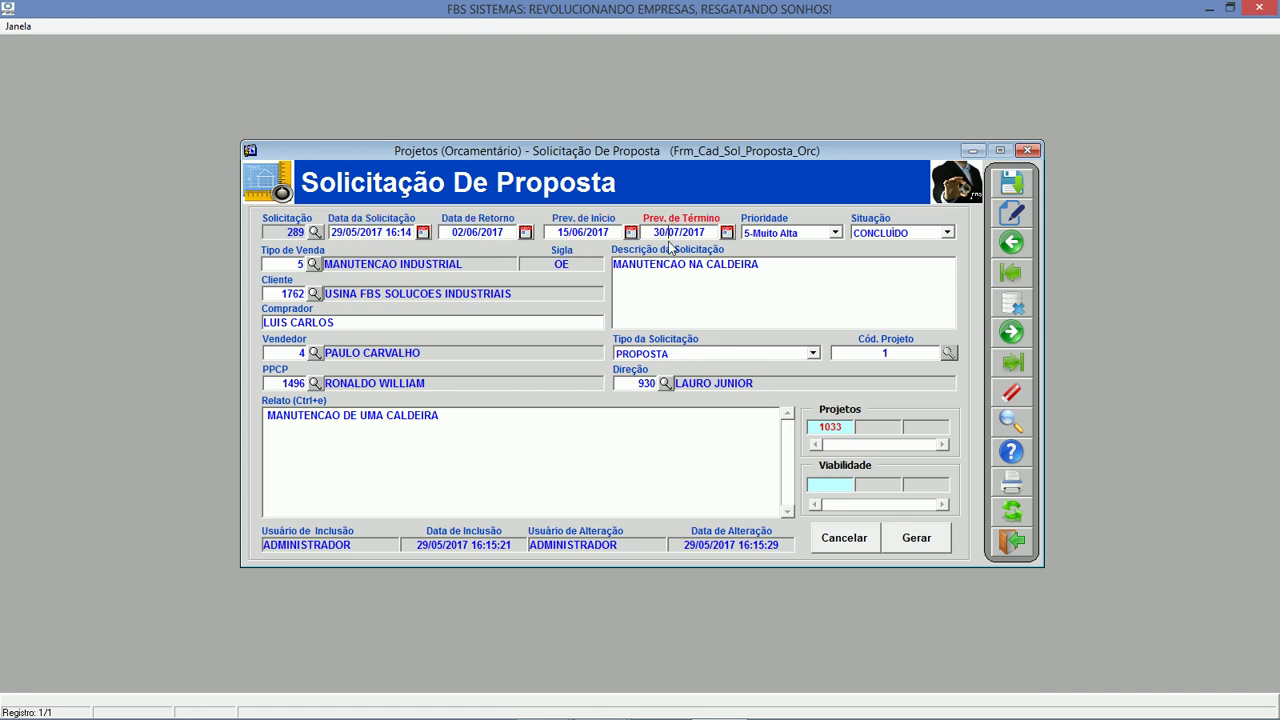
pyautogui.click(824, 233)
pyautogui.click(824, 233)
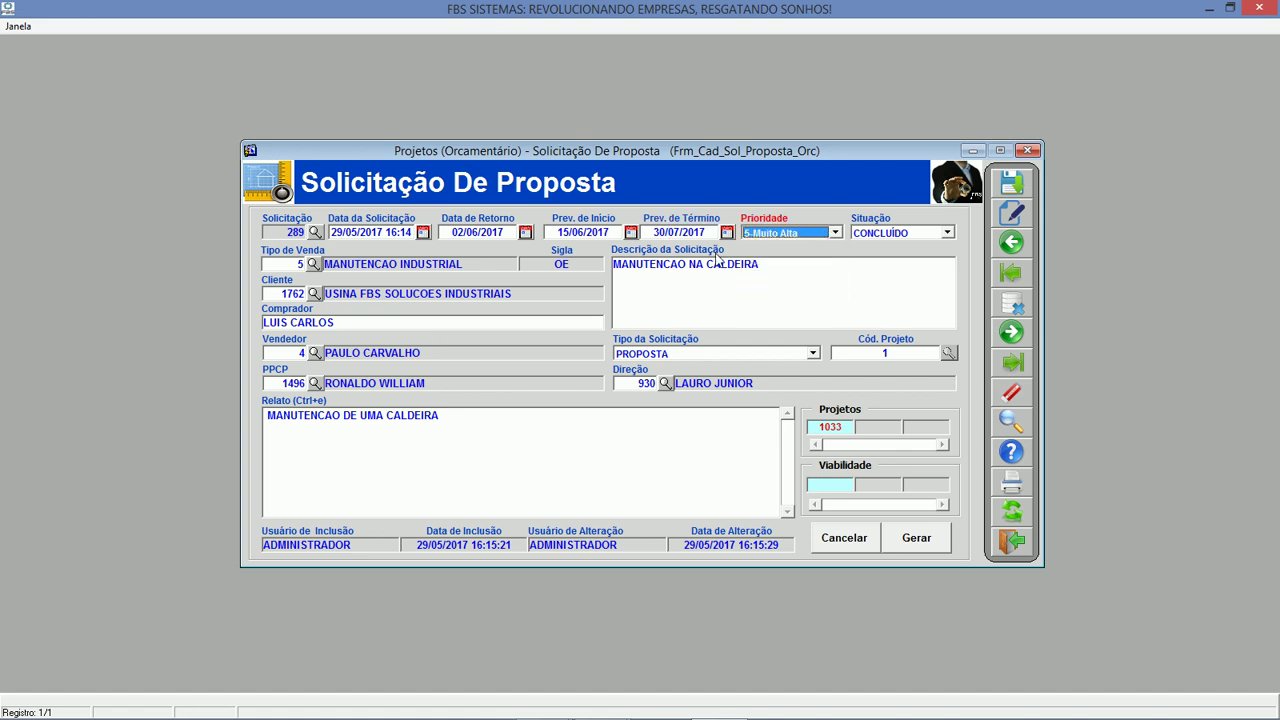
pyautogui.click(296, 264)
pyautogui.click(292, 294)
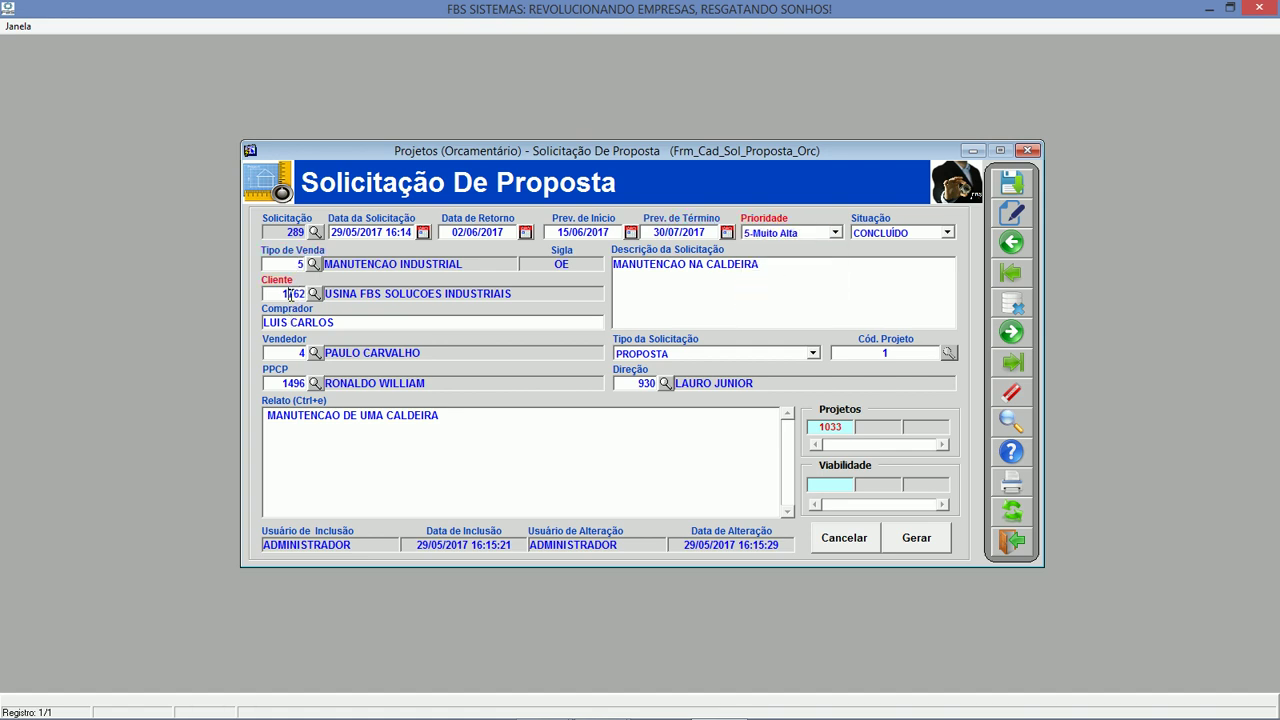
# Review the request description, buyer, PPCP, direction code 930, report text and linked project 1033.
pyautogui.click(734, 280)
pyautogui.moveTo(774, 278); pyautogui.dragTo(286, 312)
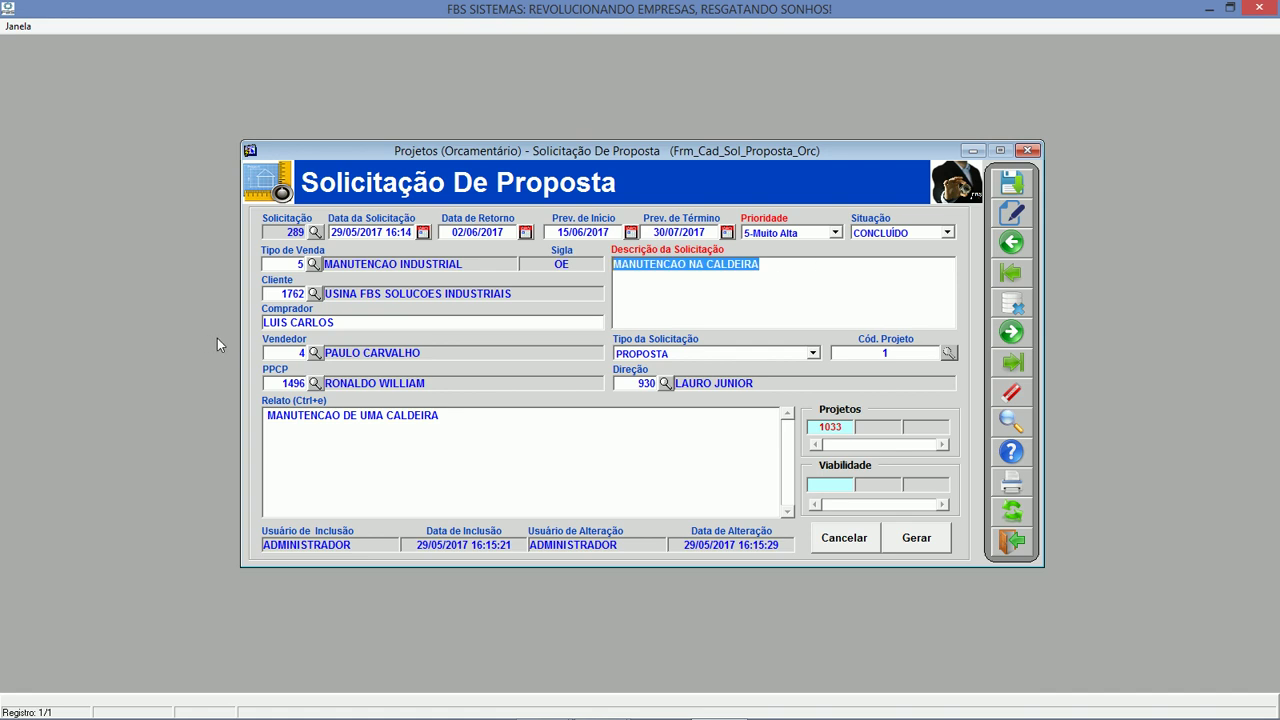
pyautogui.click(358, 325)
pyautogui.click(292, 384)
pyautogui.click(641, 383)
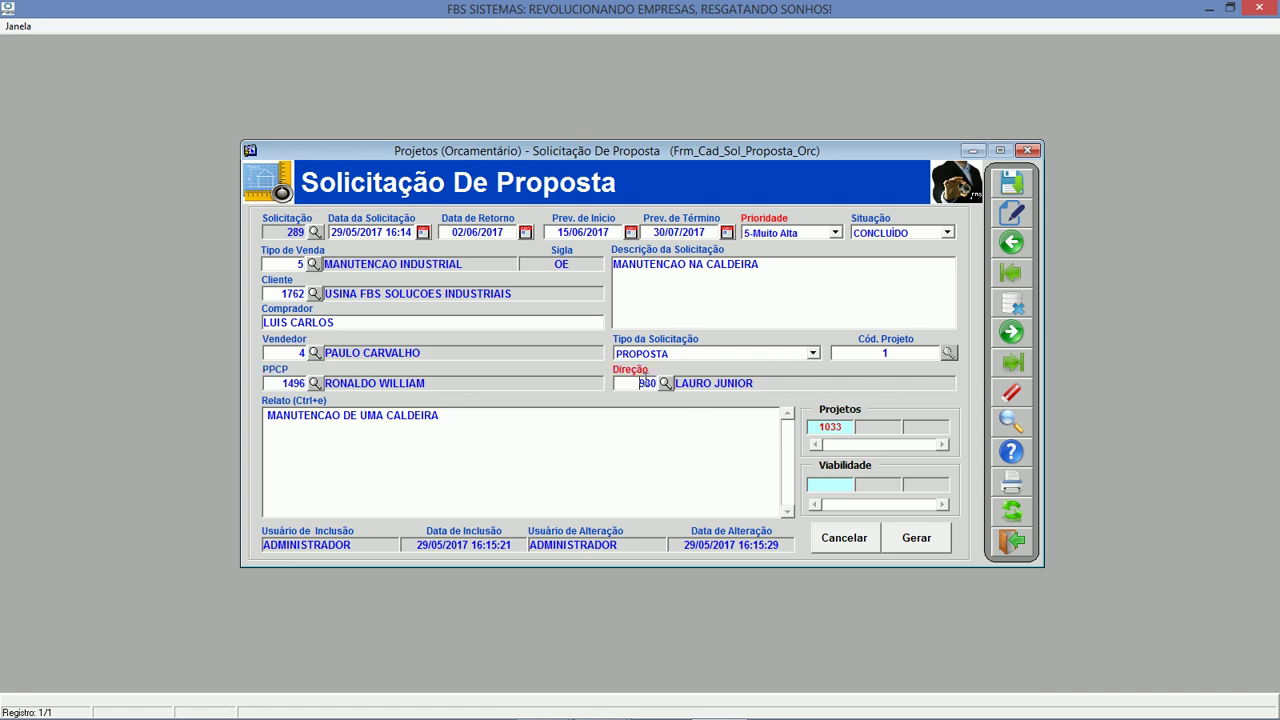
pyautogui.click(482, 425)
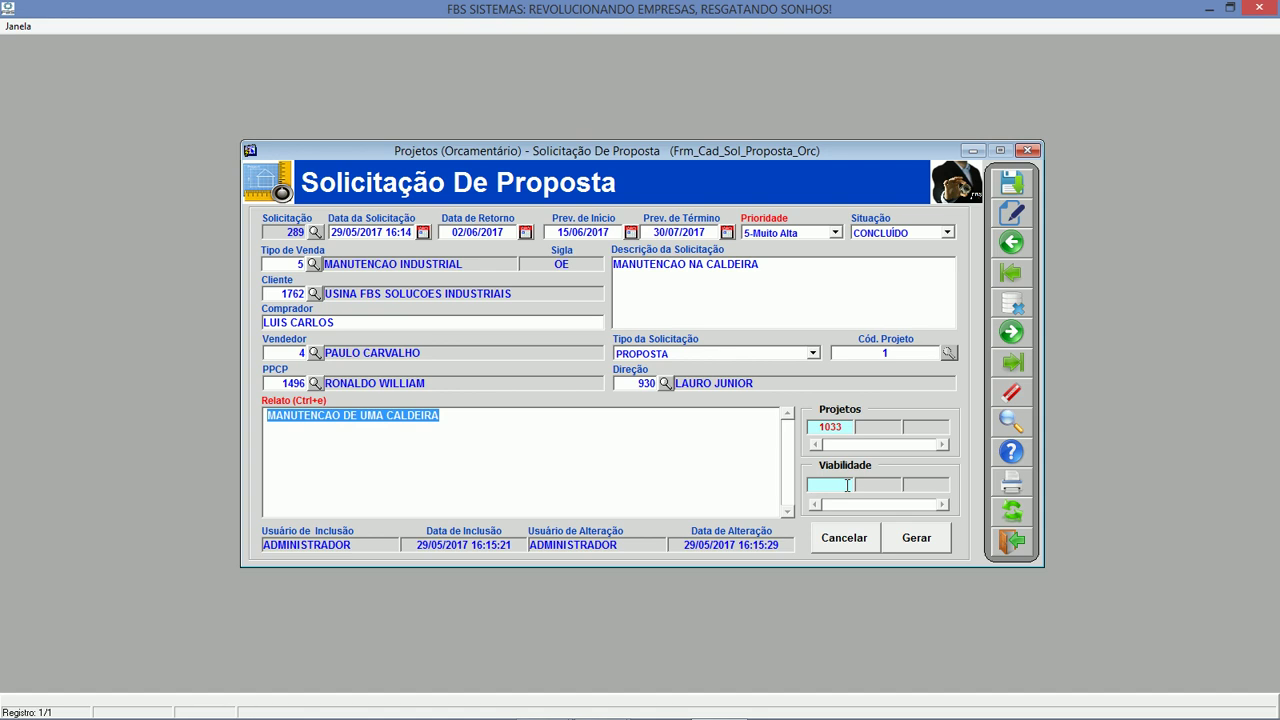
pyautogui.click(849, 427)
# Open linked project 1033 and check company code 1 and client code 1762.
pyautogui.doubleClick(849, 427)
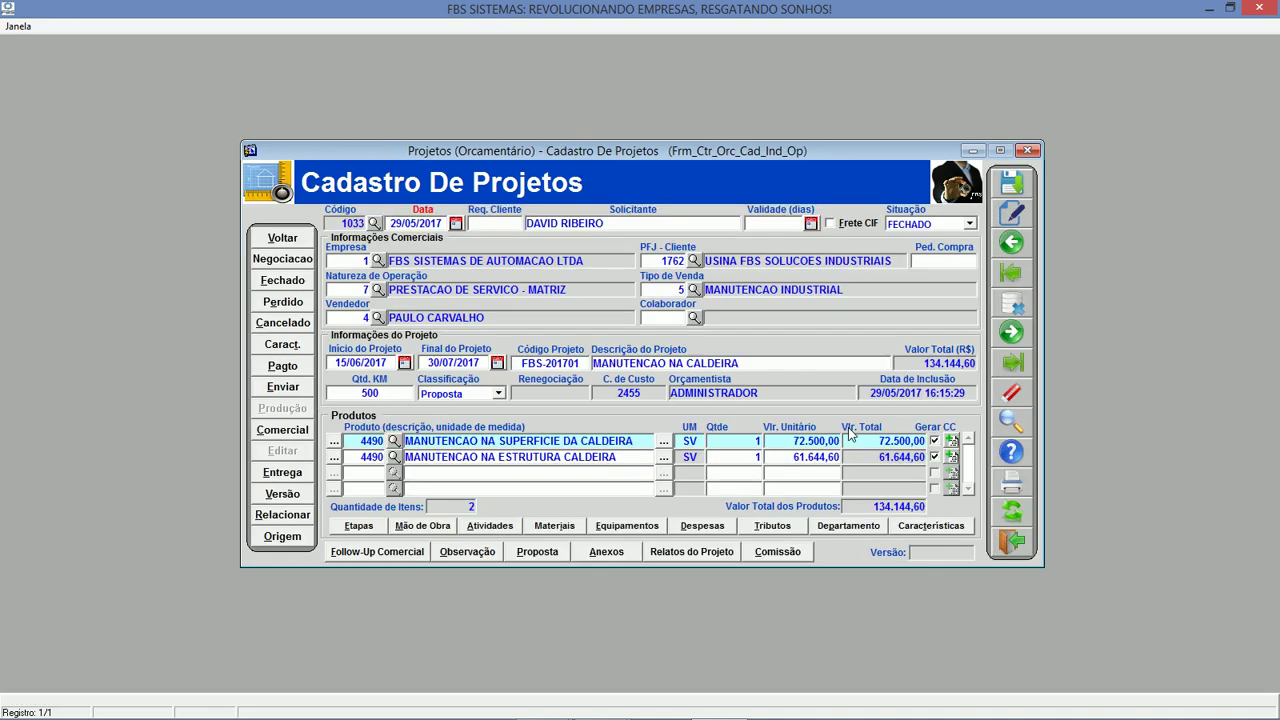
pyautogui.click(353, 264)
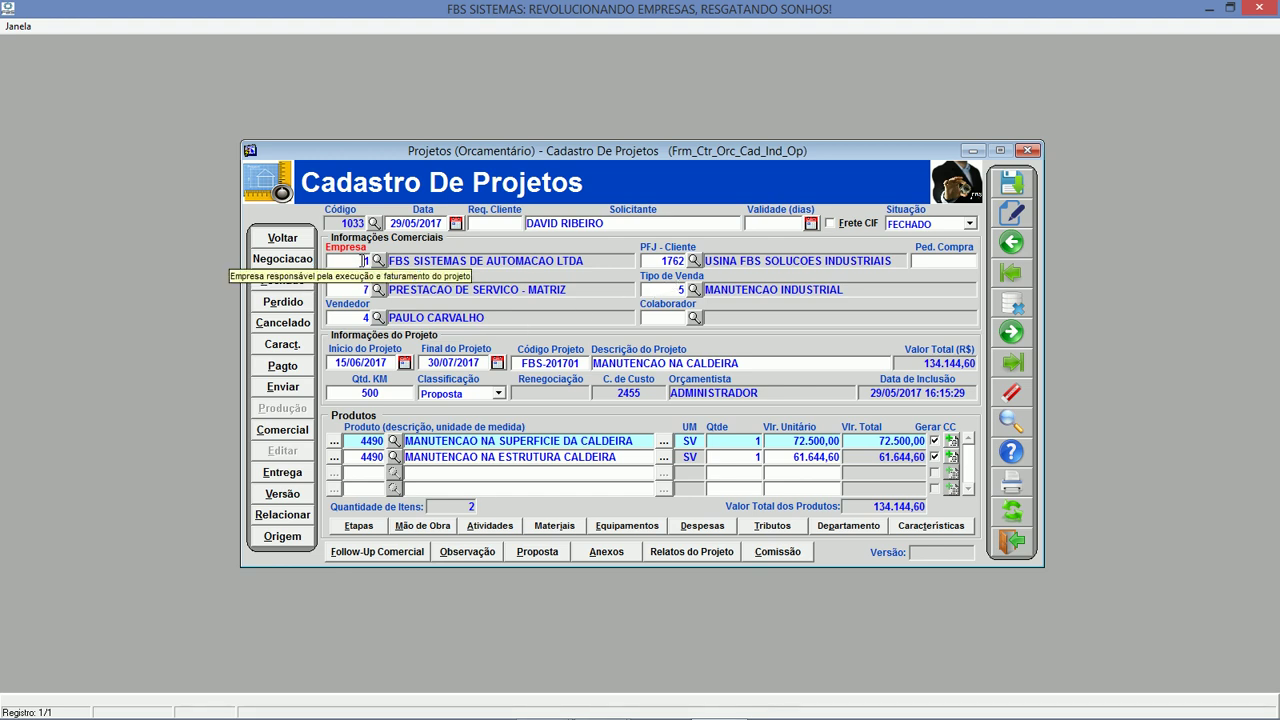
pyautogui.doubleClick(363, 261)
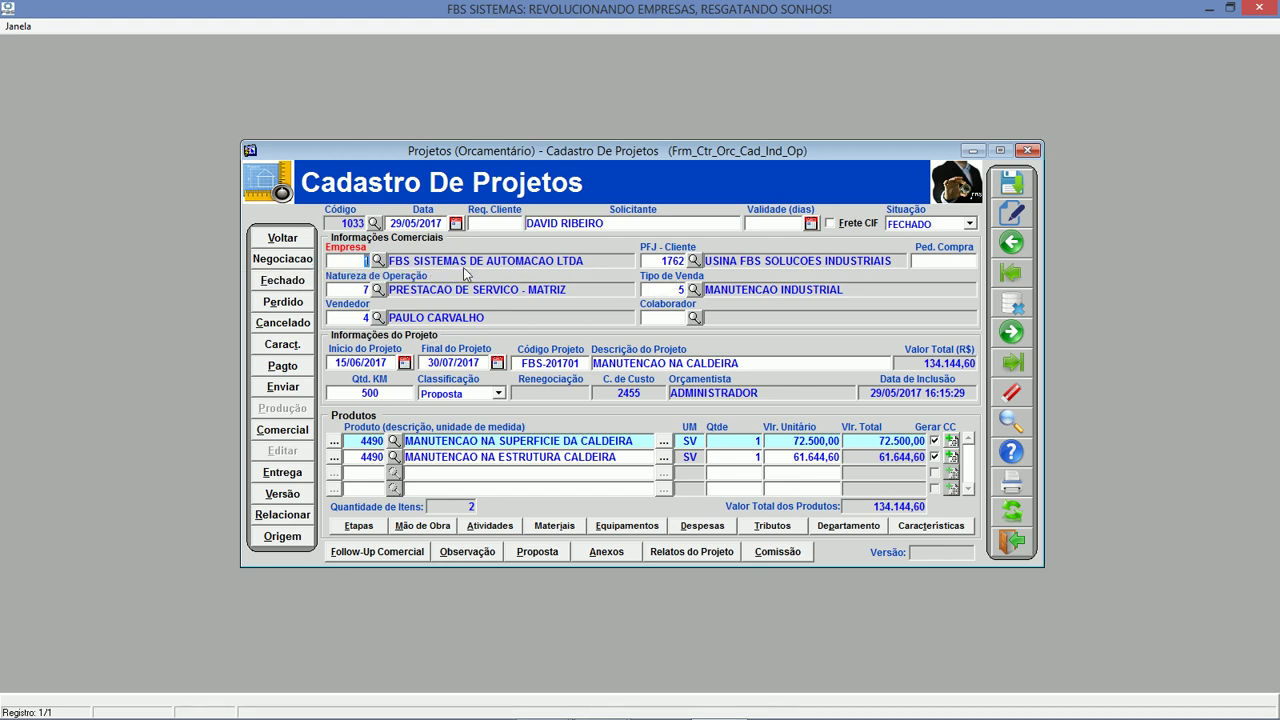
pyautogui.click(678, 261)
pyautogui.doubleClick(678, 261)
# Check the operation nature, salesperson, project start and end dates, and project code FBS-201701.
pyautogui.click(352, 289)
pyautogui.click(362, 318)
pyautogui.click(370, 362)
pyautogui.click(467, 362)
pyautogui.click(582, 363)
pyautogui.moveTo(519, 363); pyautogui.dragTo(654, 372)
# Review the project description and the two boiler maintenance product rows, including the first item's quantity.
pyautogui.click(662, 364)
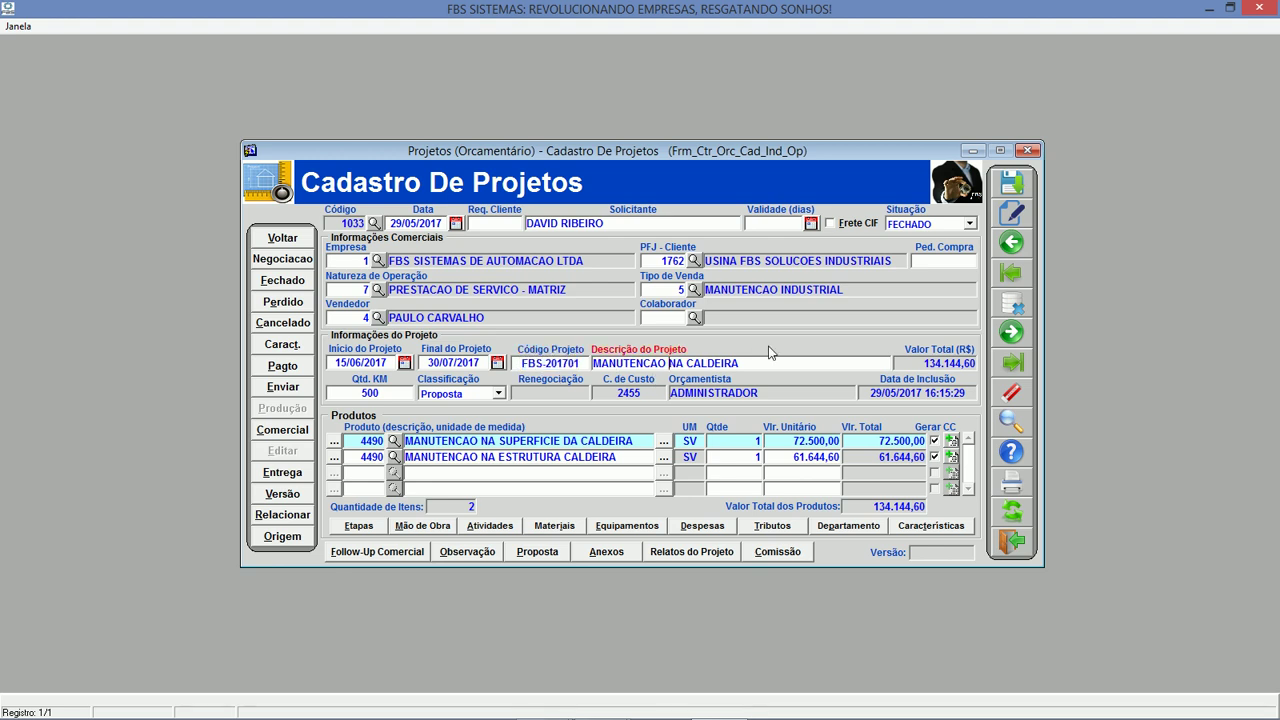
pyautogui.moveTo(773, 363); pyautogui.dragTo(544, 389)
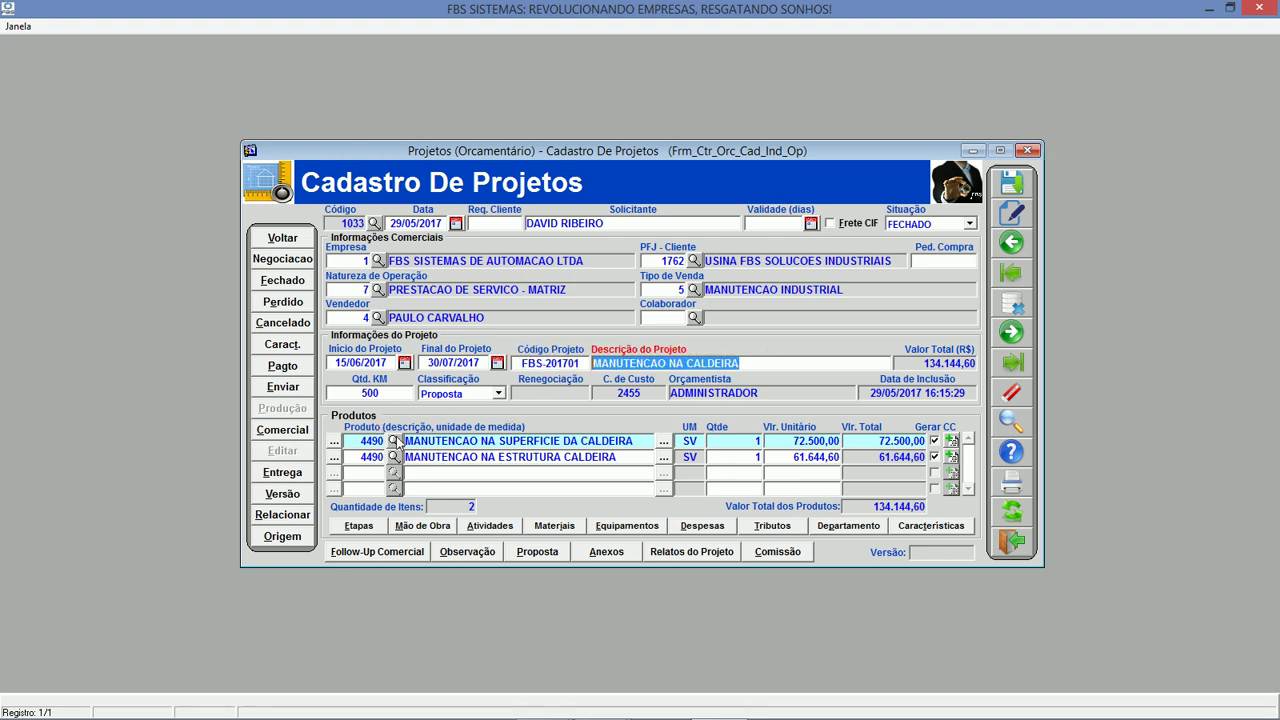
pyautogui.click(441, 440)
pyautogui.click(628, 457)
pyautogui.click(631, 441)
pyautogui.click(743, 442)
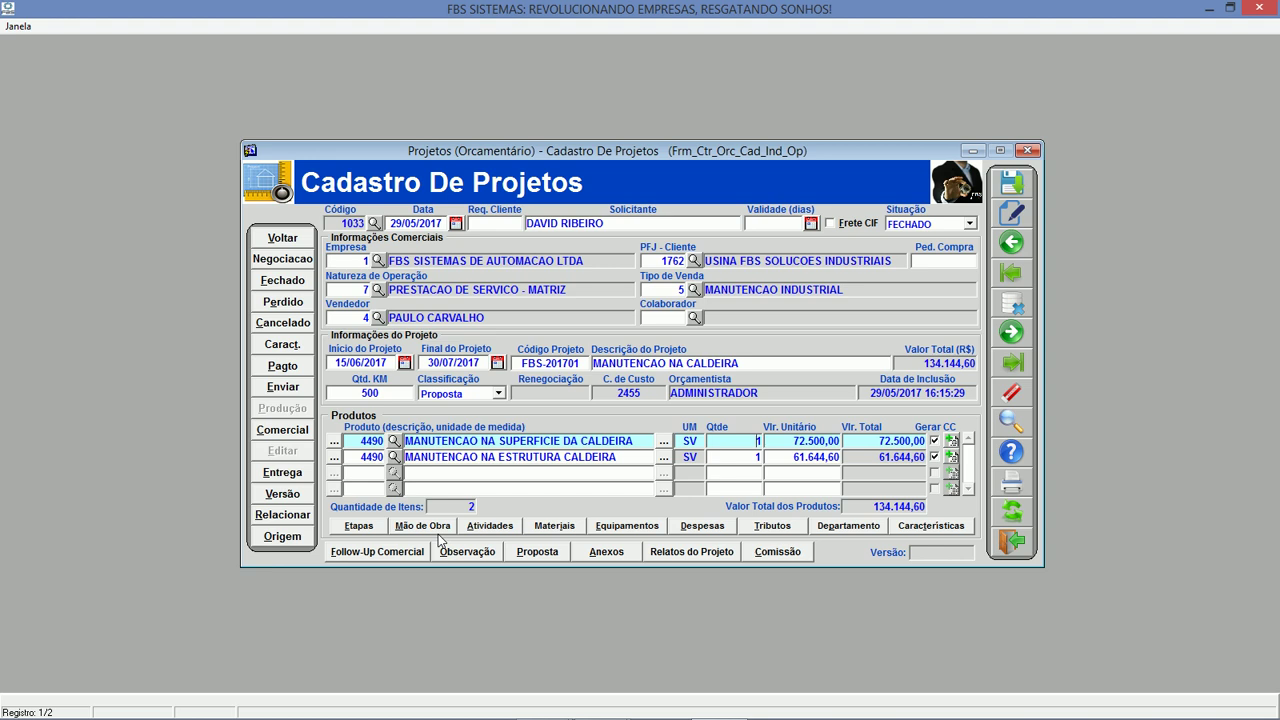
# Open the Mão de Obra labour list for the boiler-surface maintenance project.
pyautogui.click(544, 445)
pyautogui.click(434, 532)
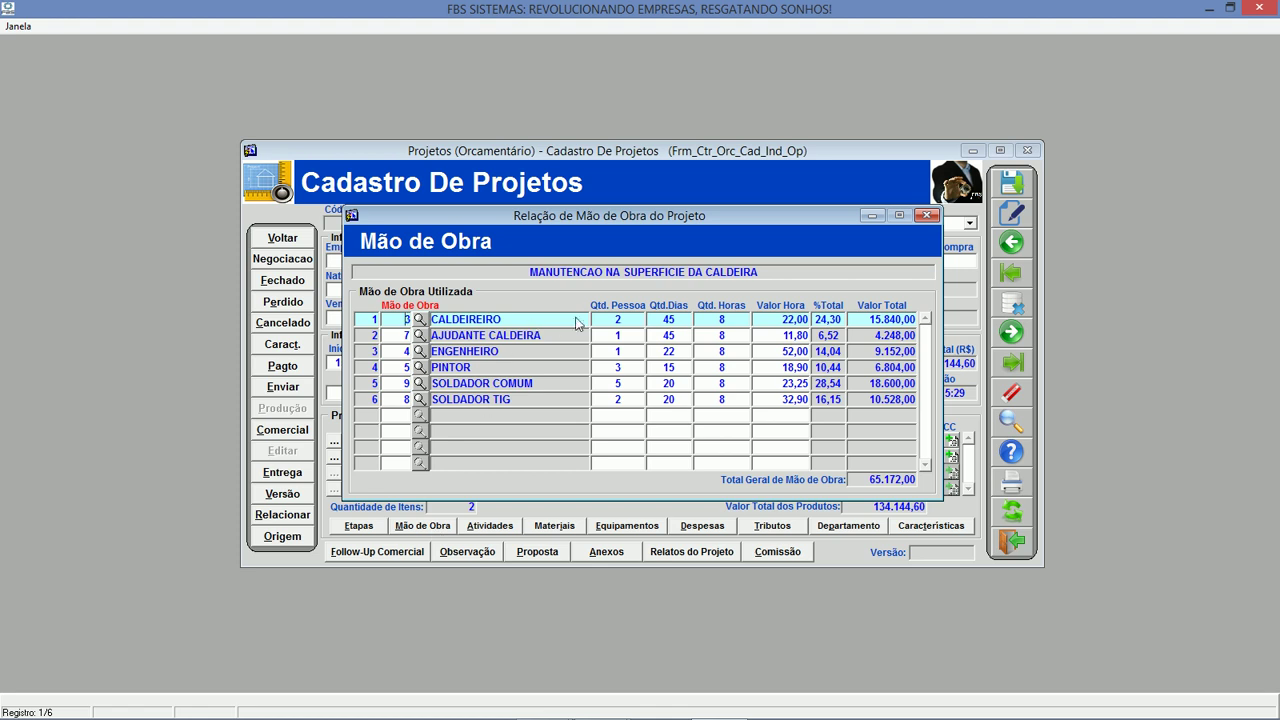
# Check the staff count on each of the six labour rows, from CALDEIREIRO down to SOLDADOR TIG.
pyautogui.click(612, 322)
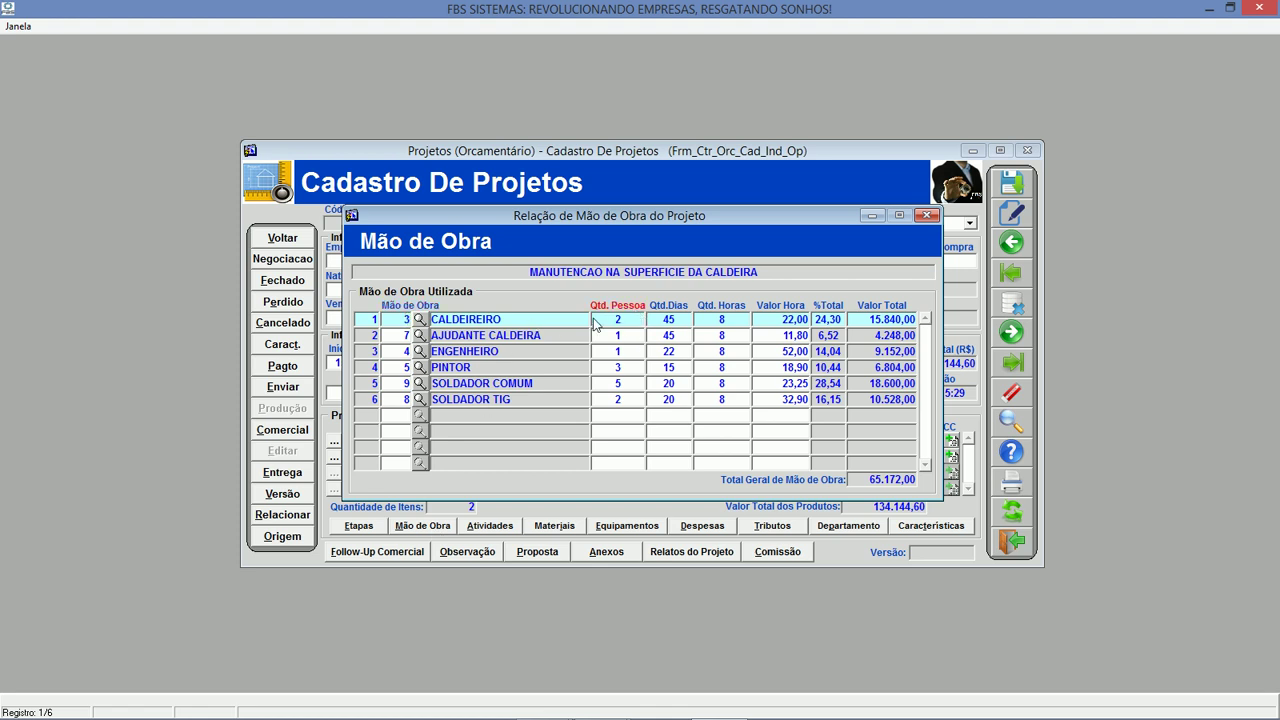
pyautogui.click(643, 338)
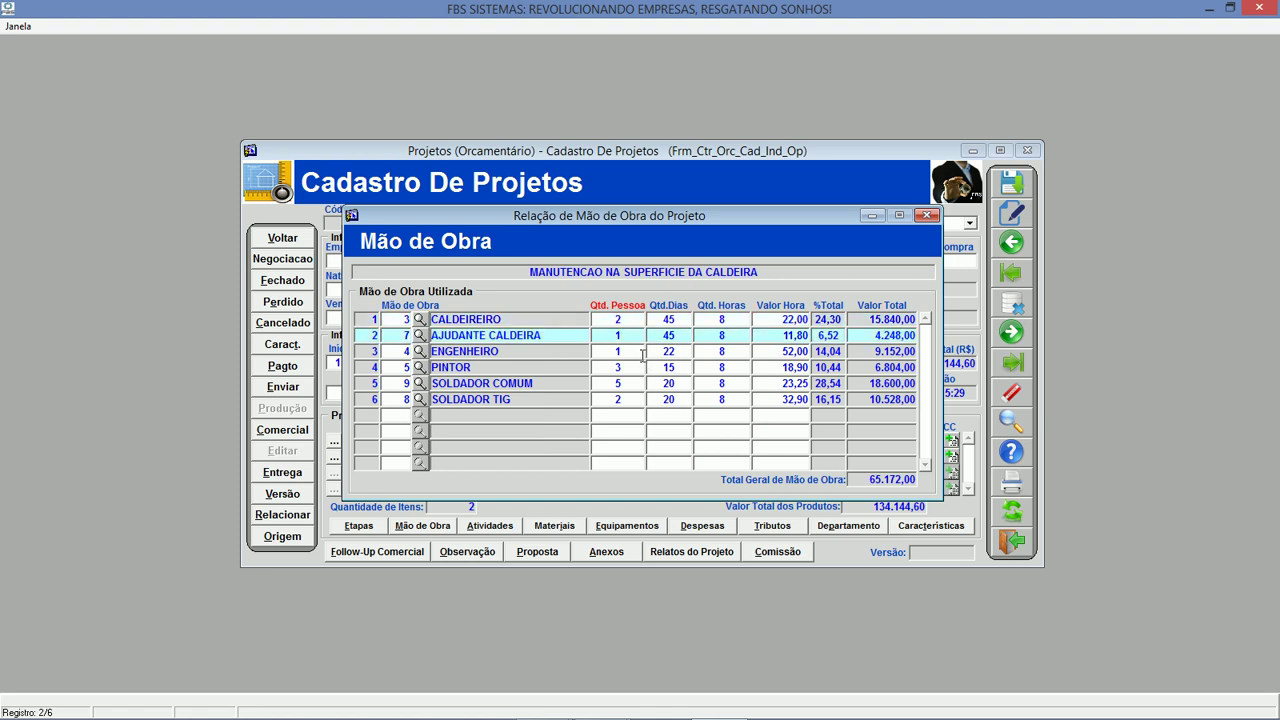
pyautogui.click(643, 355)
pyautogui.click(627, 369)
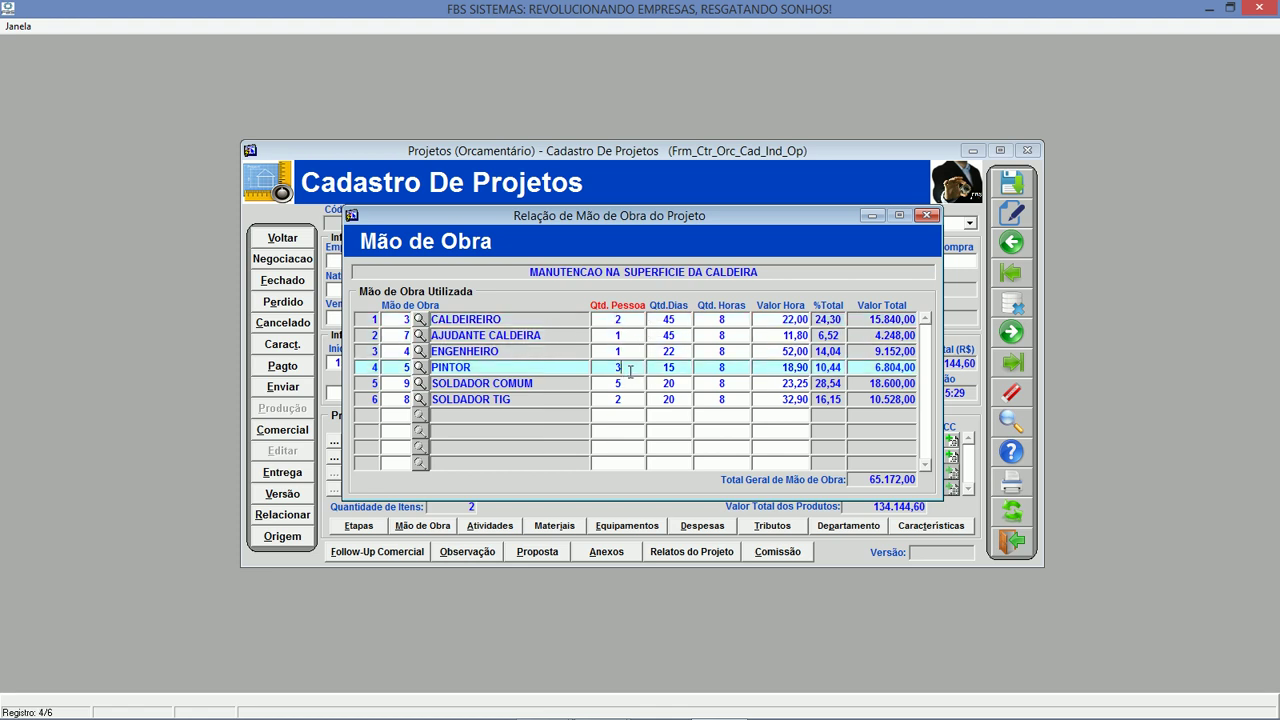
pyautogui.click(628, 385)
pyautogui.click(627, 400)
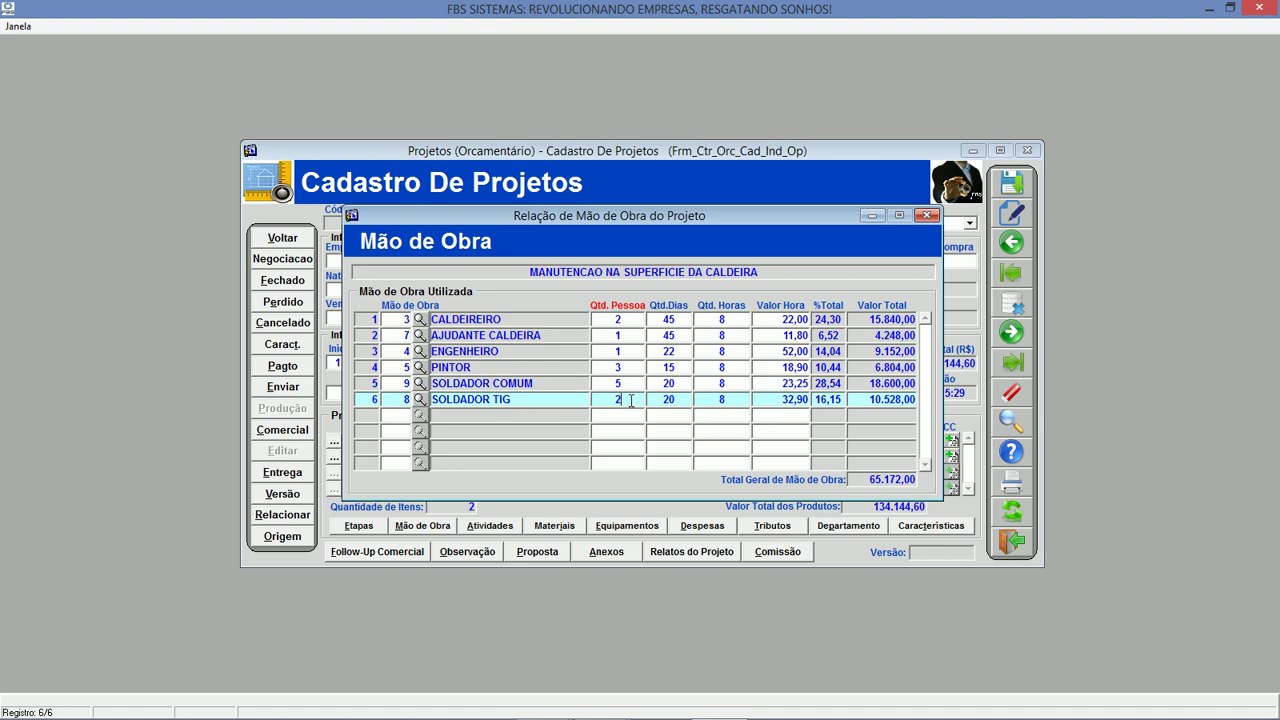
# Check the days worked for each labour role.
pyautogui.click(684, 316)
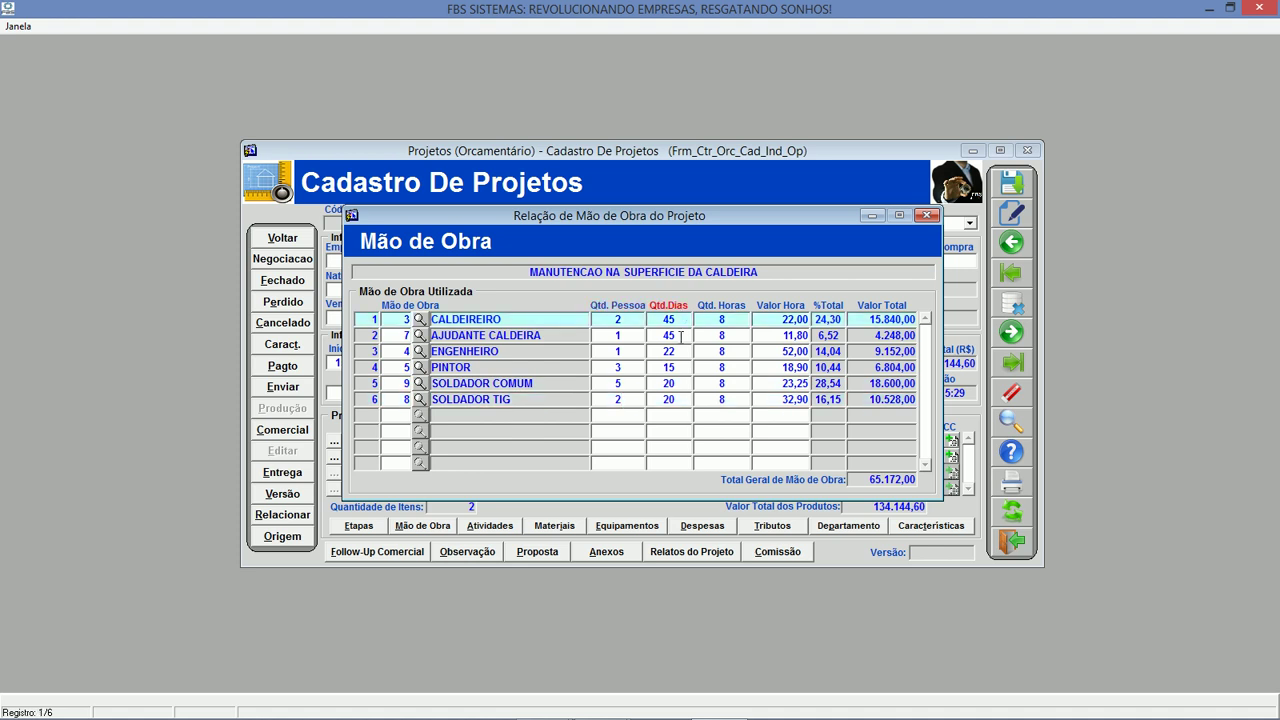
pyautogui.click(681, 336)
pyautogui.click(681, 352)
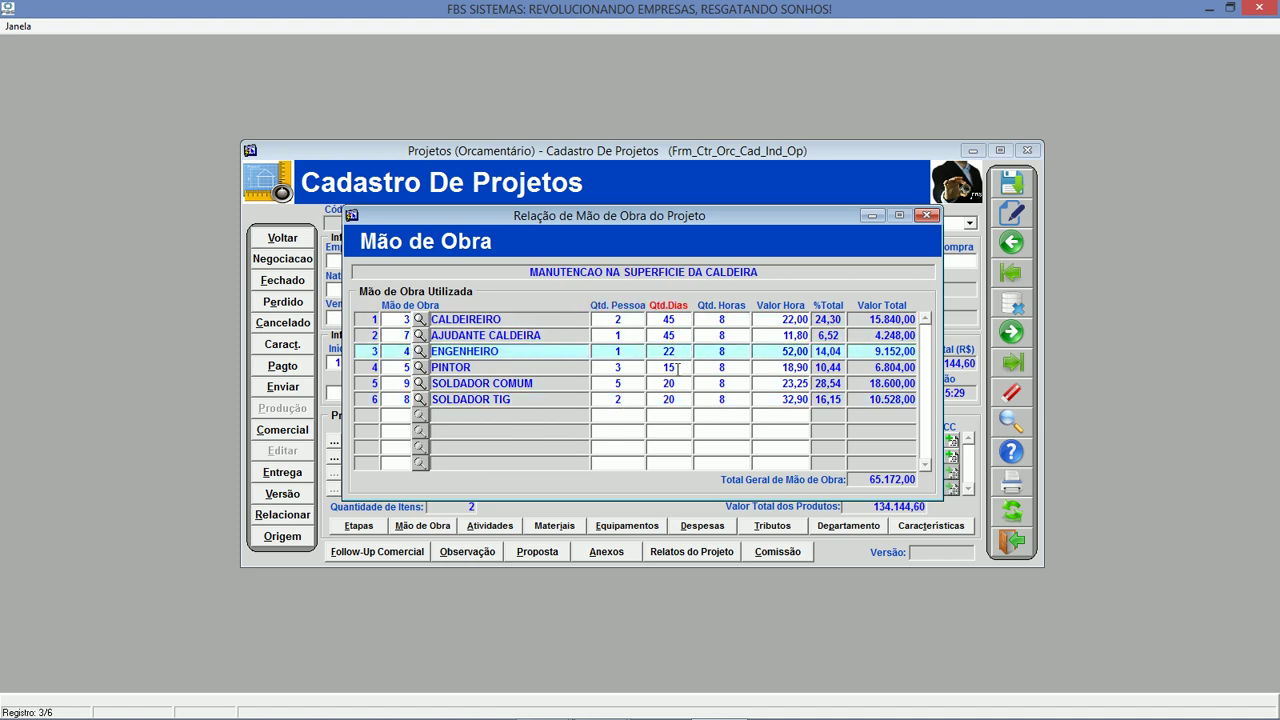
pyautogui.click(679, 368)
pyautogui.click(677, 384)
pyautogui.click(681, 400)
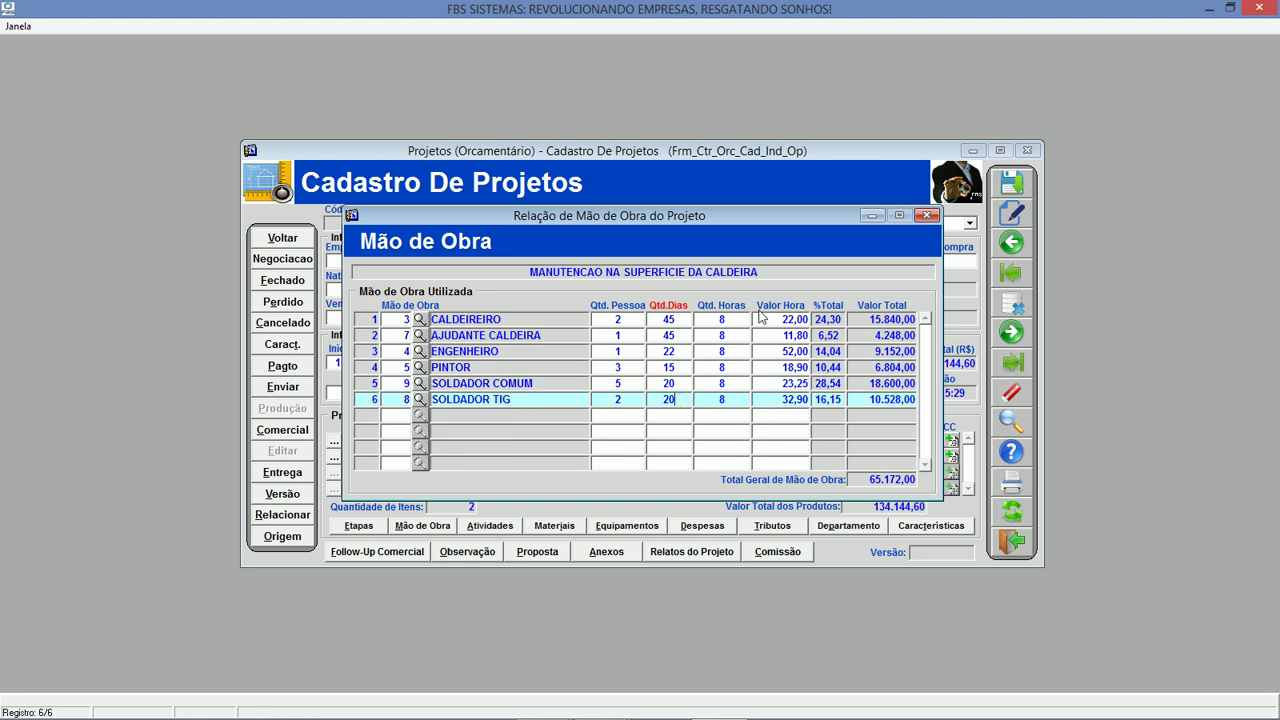
# Check each labour role's hours per day.
pyautogui.click(722, 319)
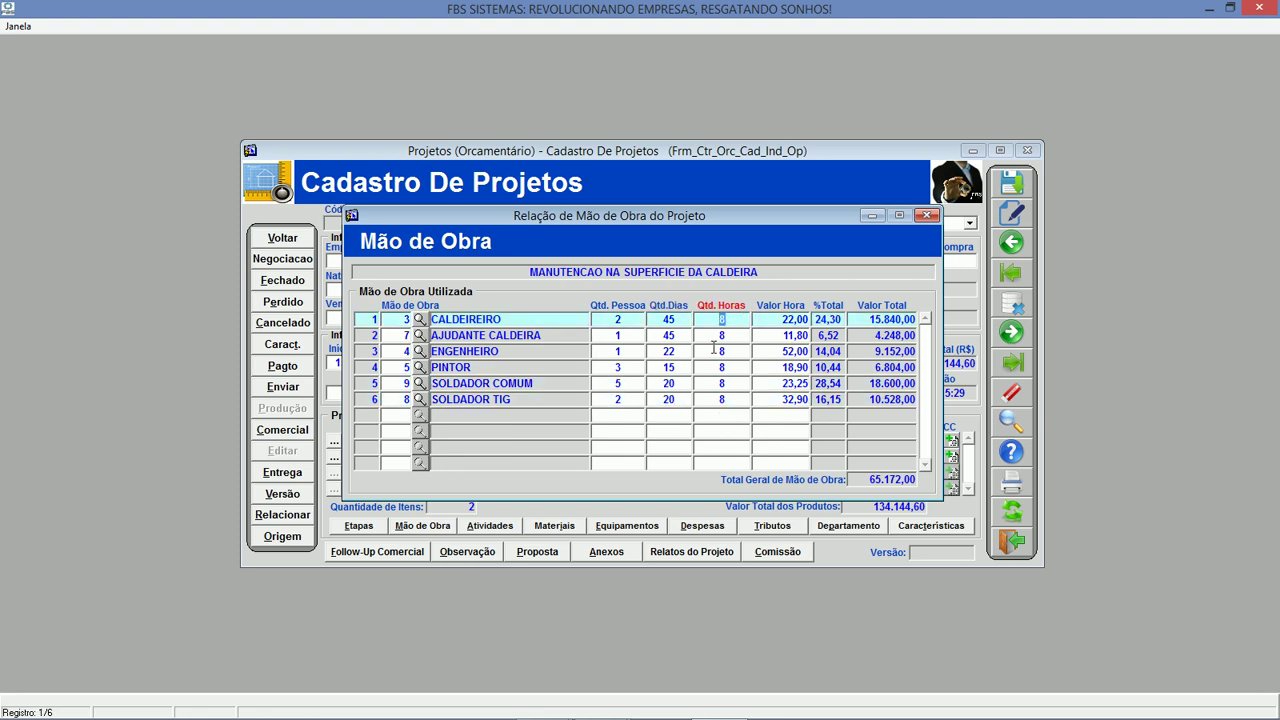
pyautogui.click(727, 336)
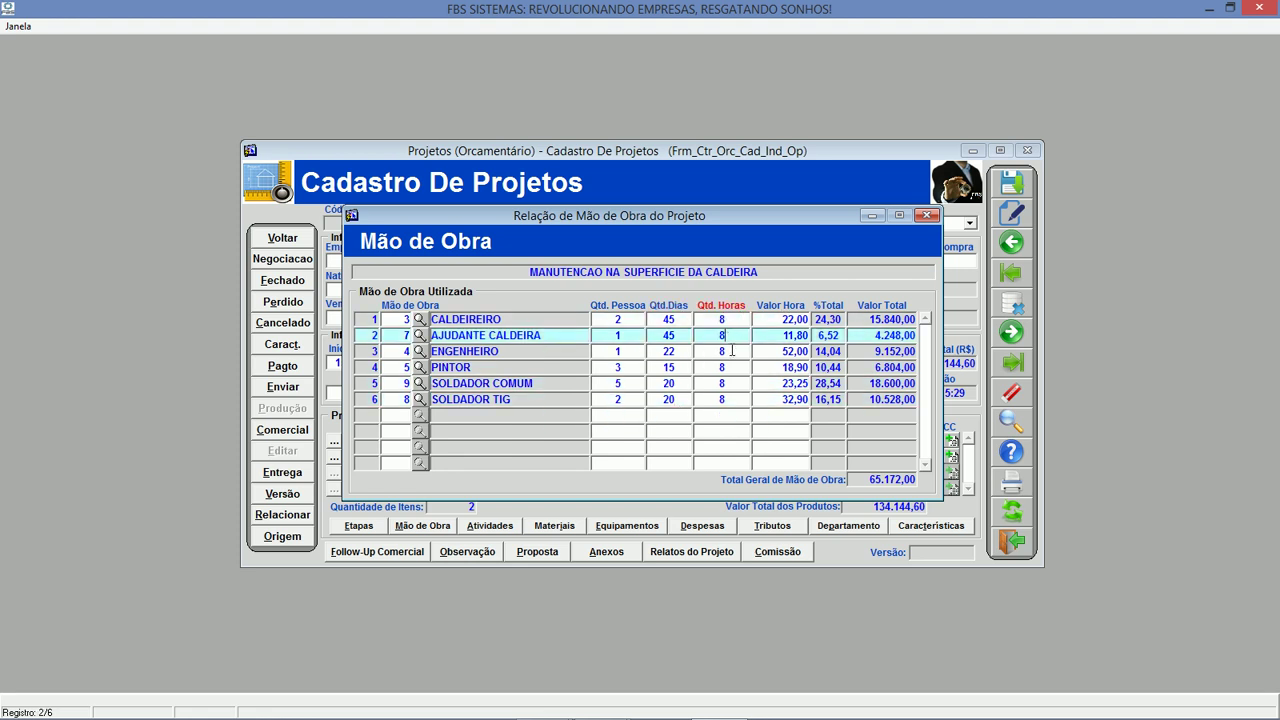
pyautogui.click(731, 351)
pyautogui.click(735, 368)
pyautogui.click(738, 384)
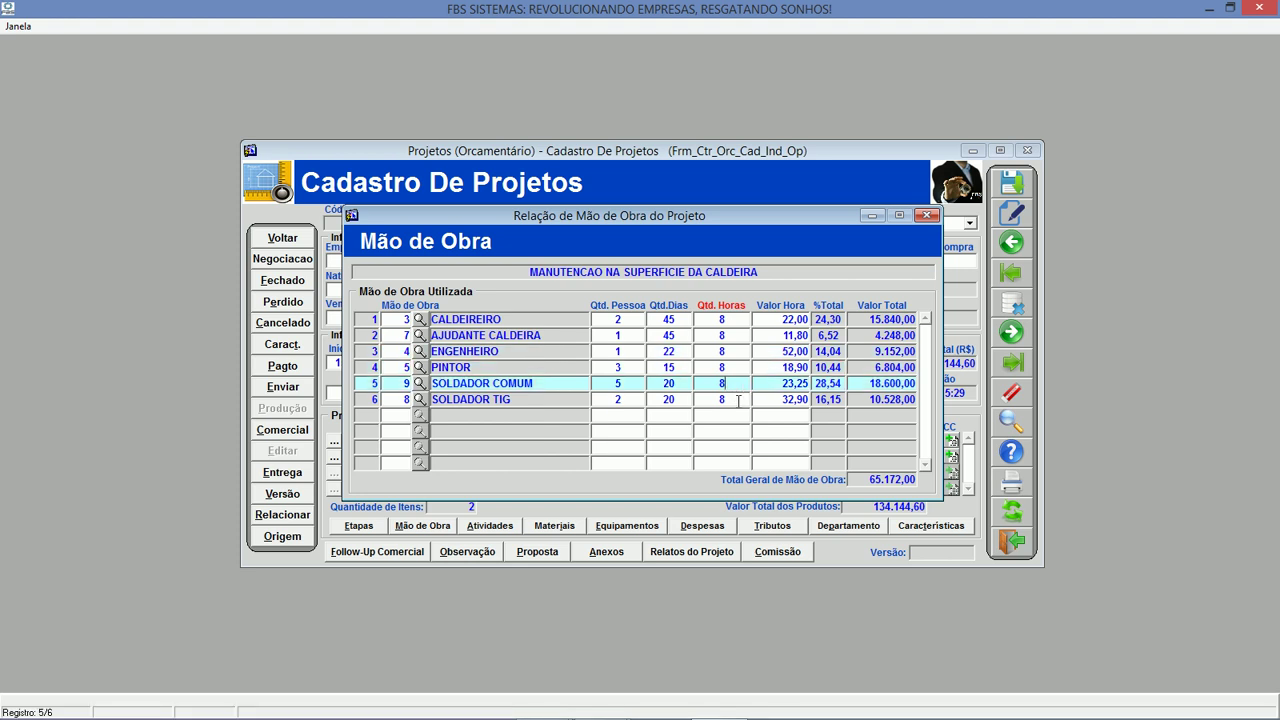
pyautogui.click(740, 399)
# Check the hourly rates from SOLDADOR TIG up to CALDEIREIRO, then close the labour list.
pyautogui.click(768, 396)
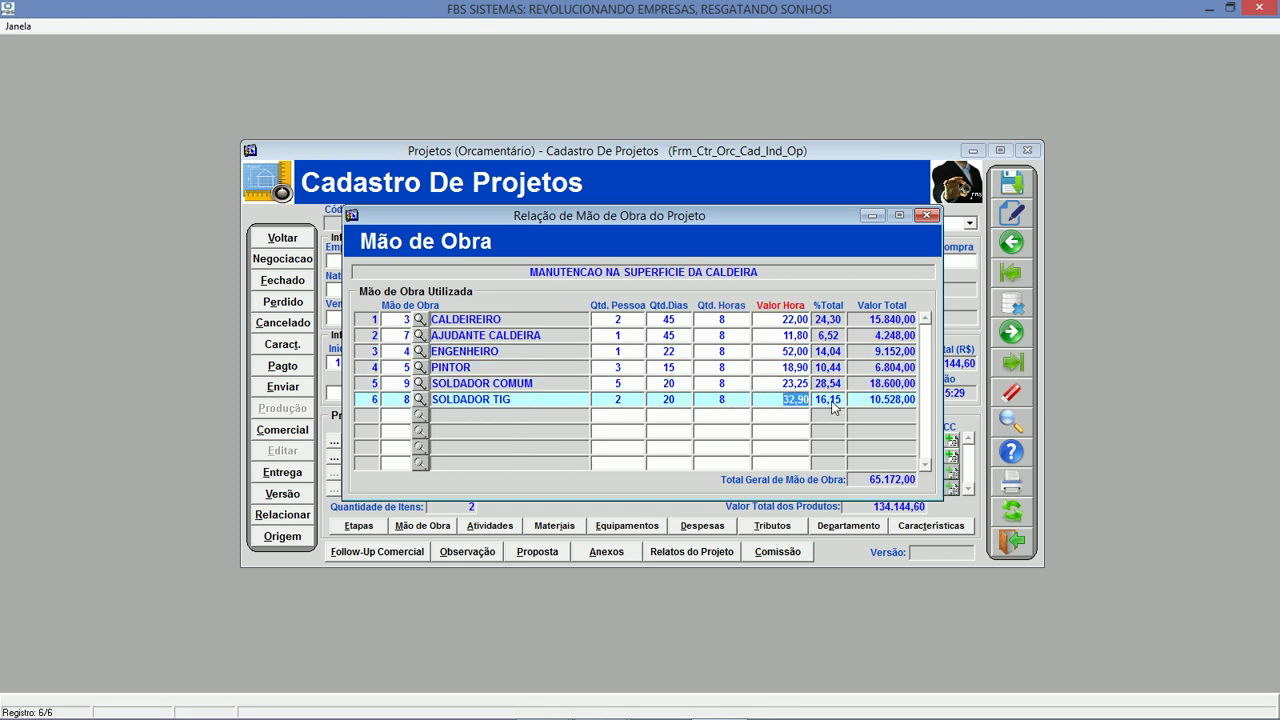
pyautogui.click(790, 383)
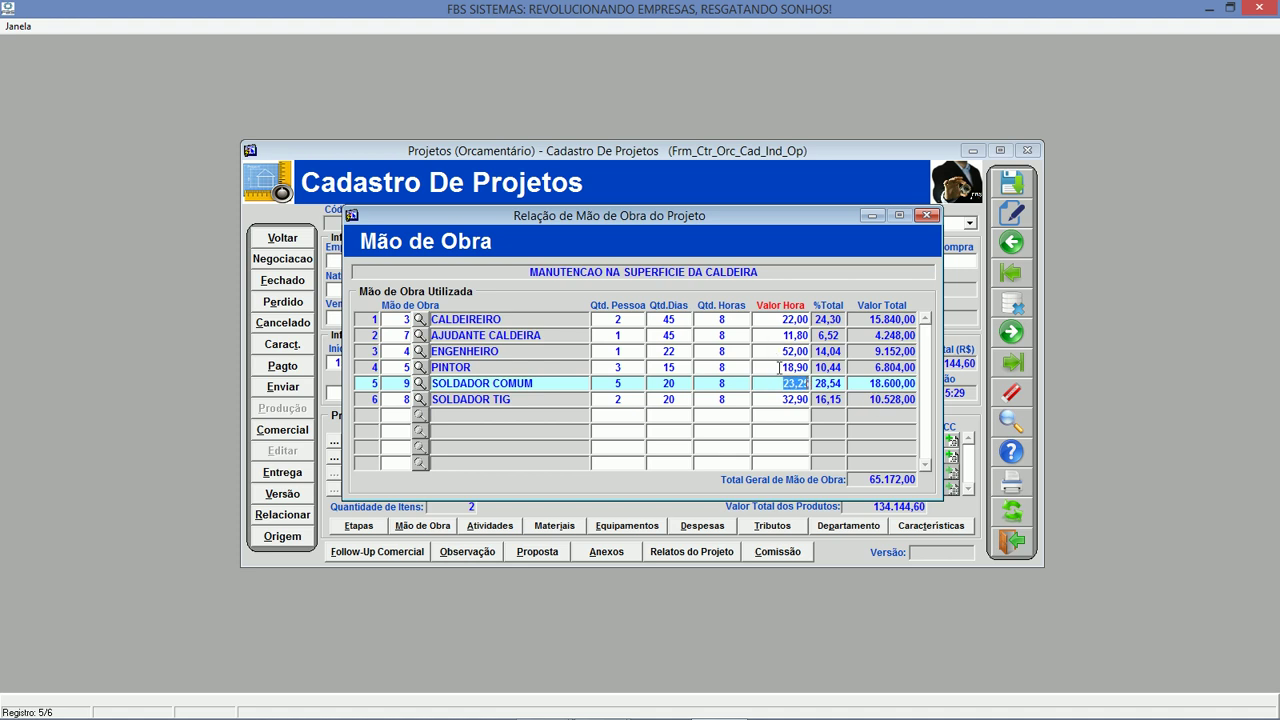
pyautogui.click(779, 367)
pyautogui.click(780, 351)
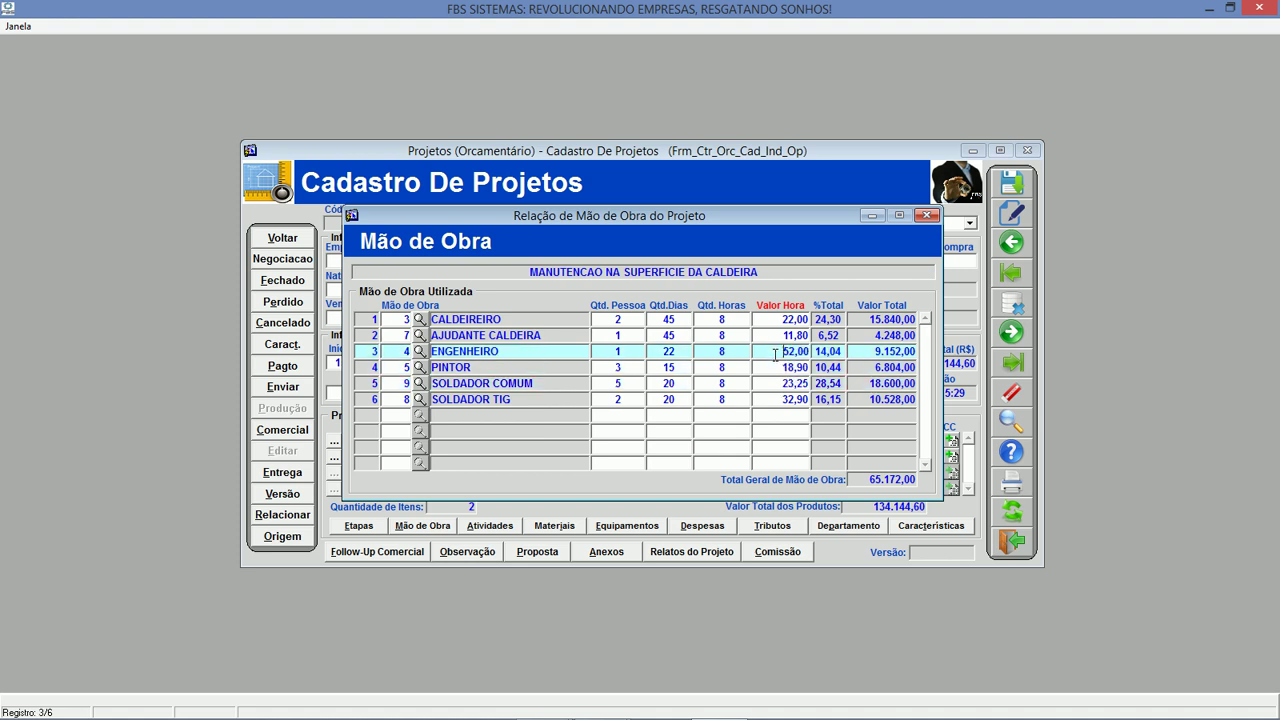
pyautogui.click(789, 336)
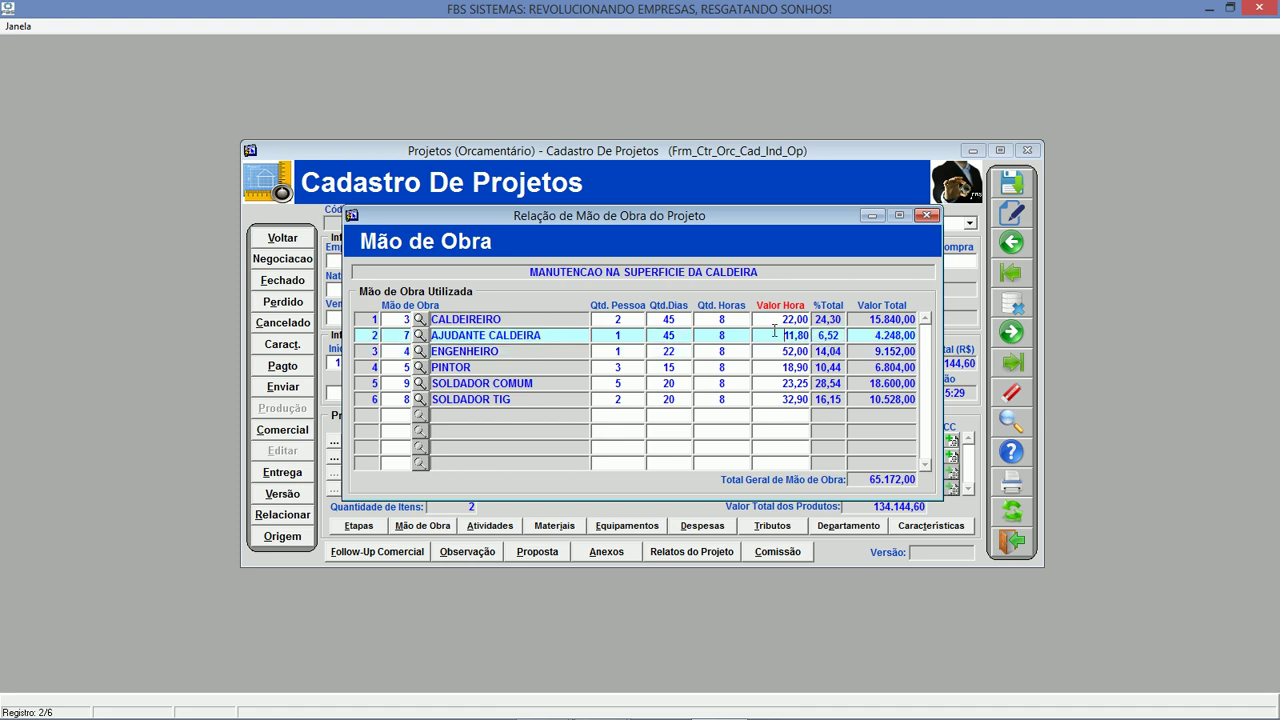
pyautogui.click(771, 320)
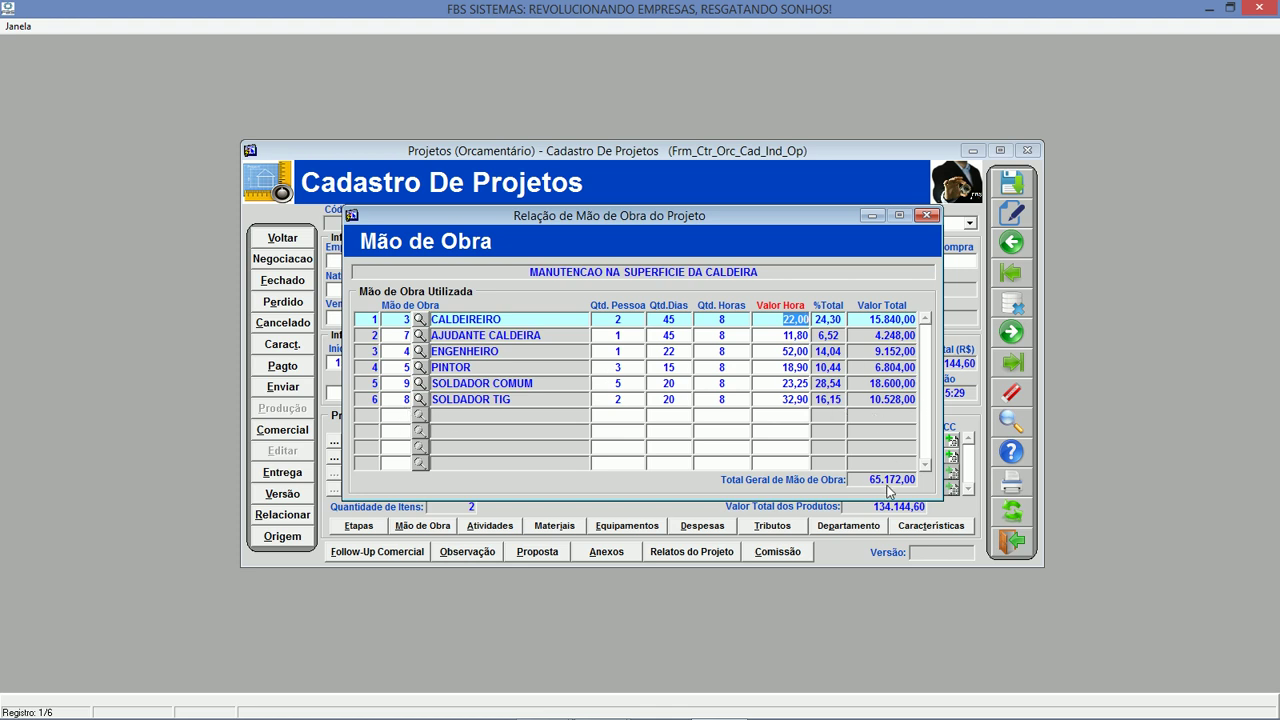
pyautogui.click(928, 217)
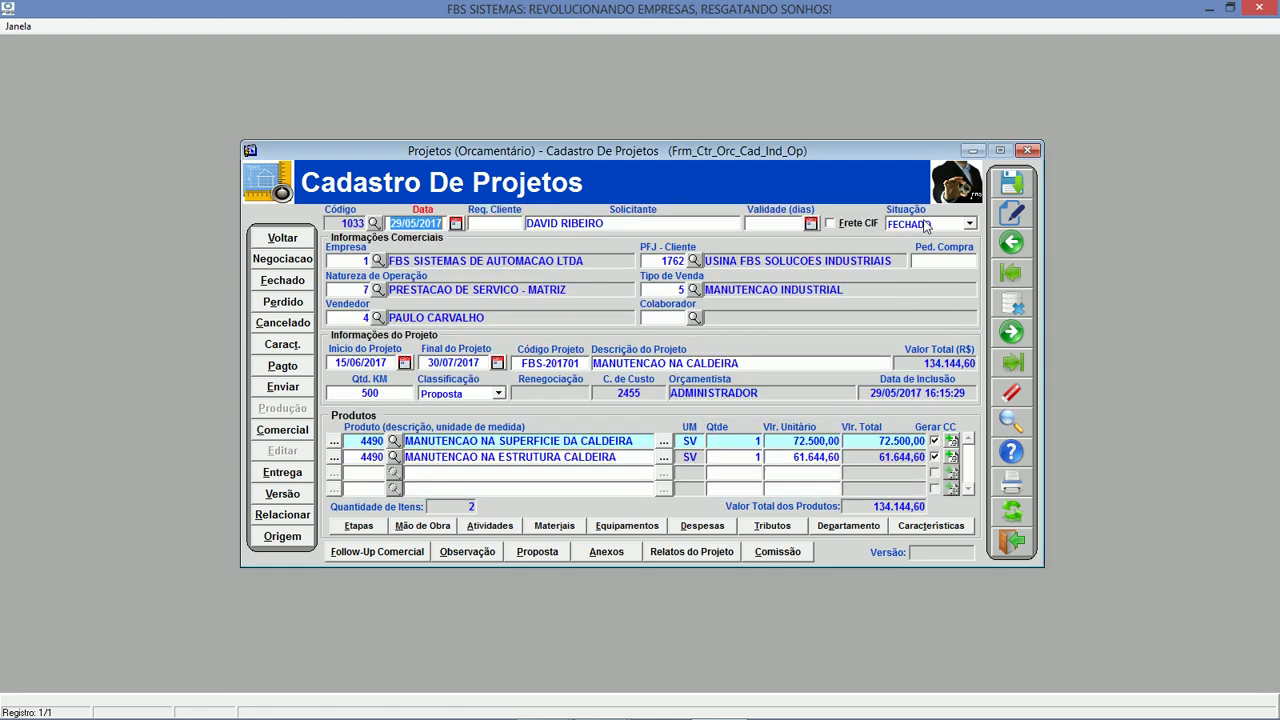
pyautogui.click(485, 527)
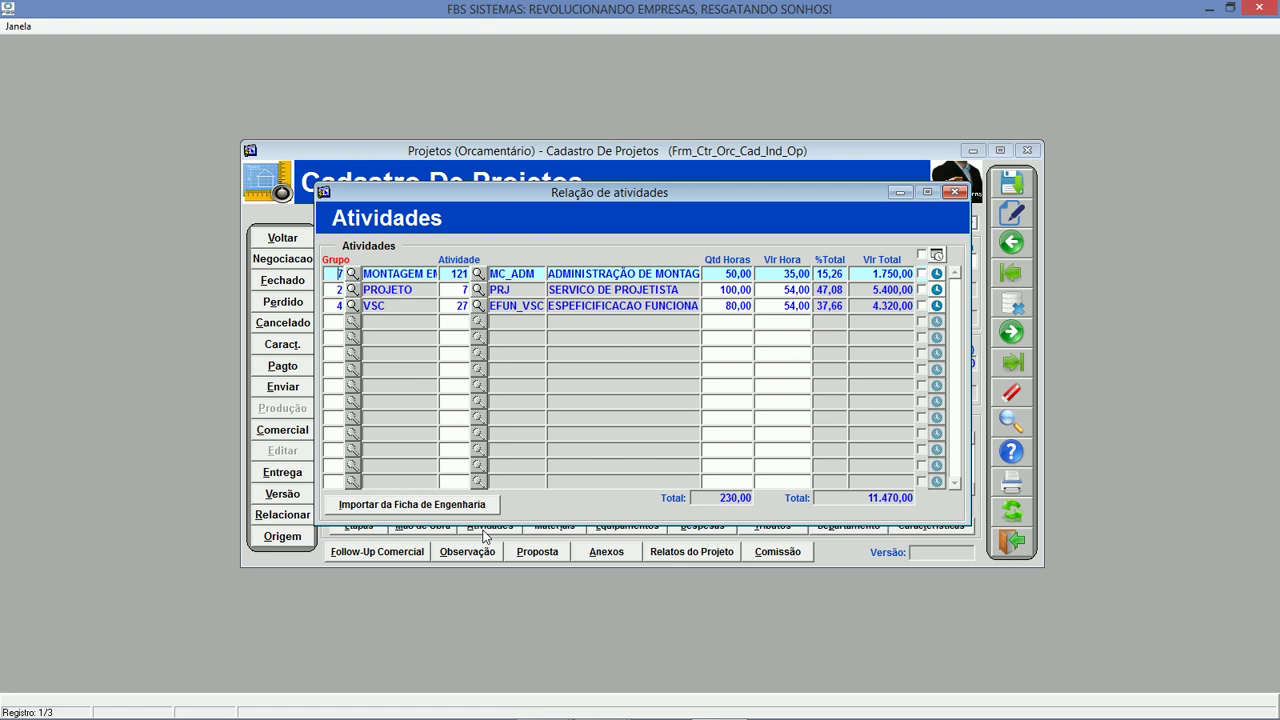
pyautogui.click(724, 274)
pyautogui.doubleClick(721, 275)
pyautogui.click(792, 274)
pyautogui.doubleClick(783, 274)
pyautogui.click(937, 274)
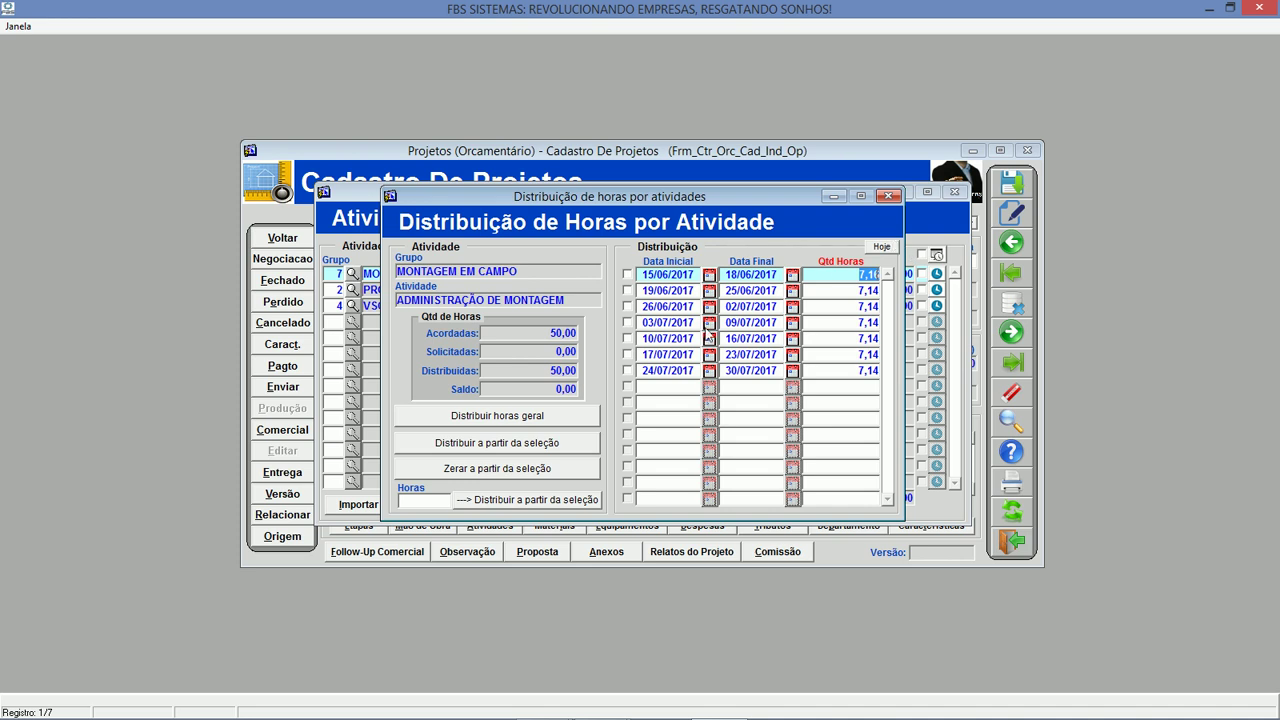
pyautogui.click(889, 197)
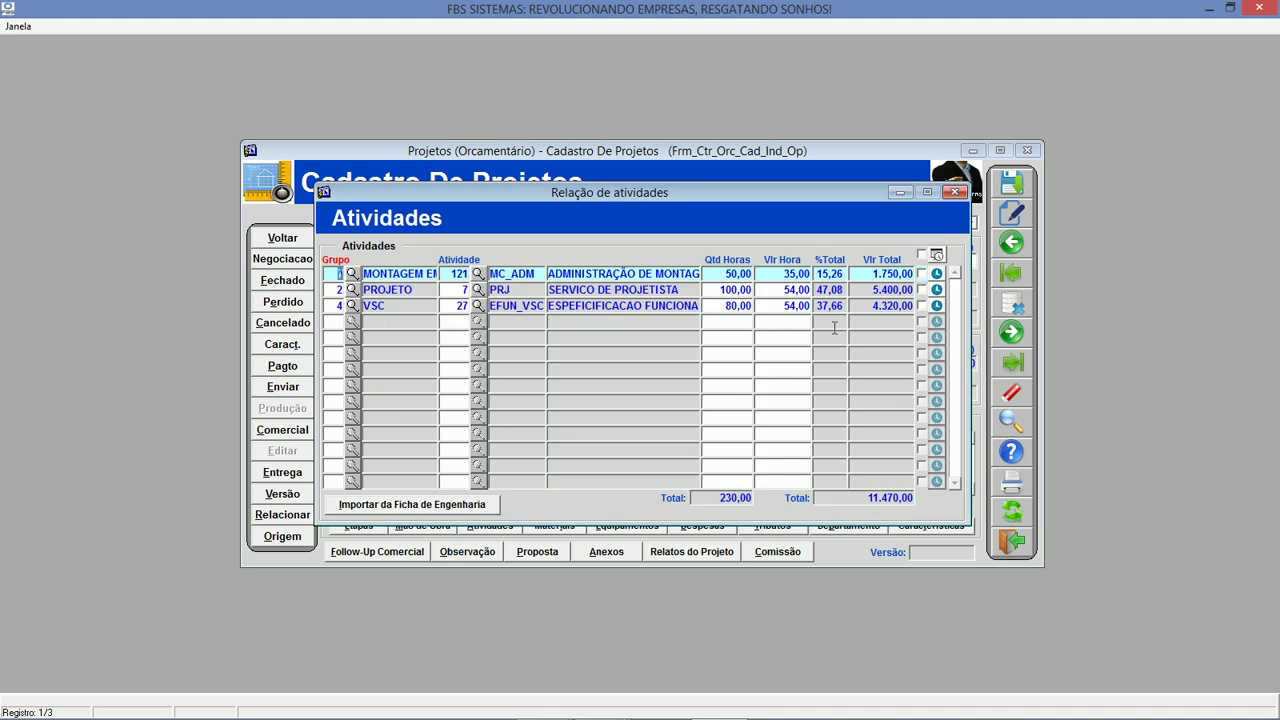
pyautogui.click(960, 193)
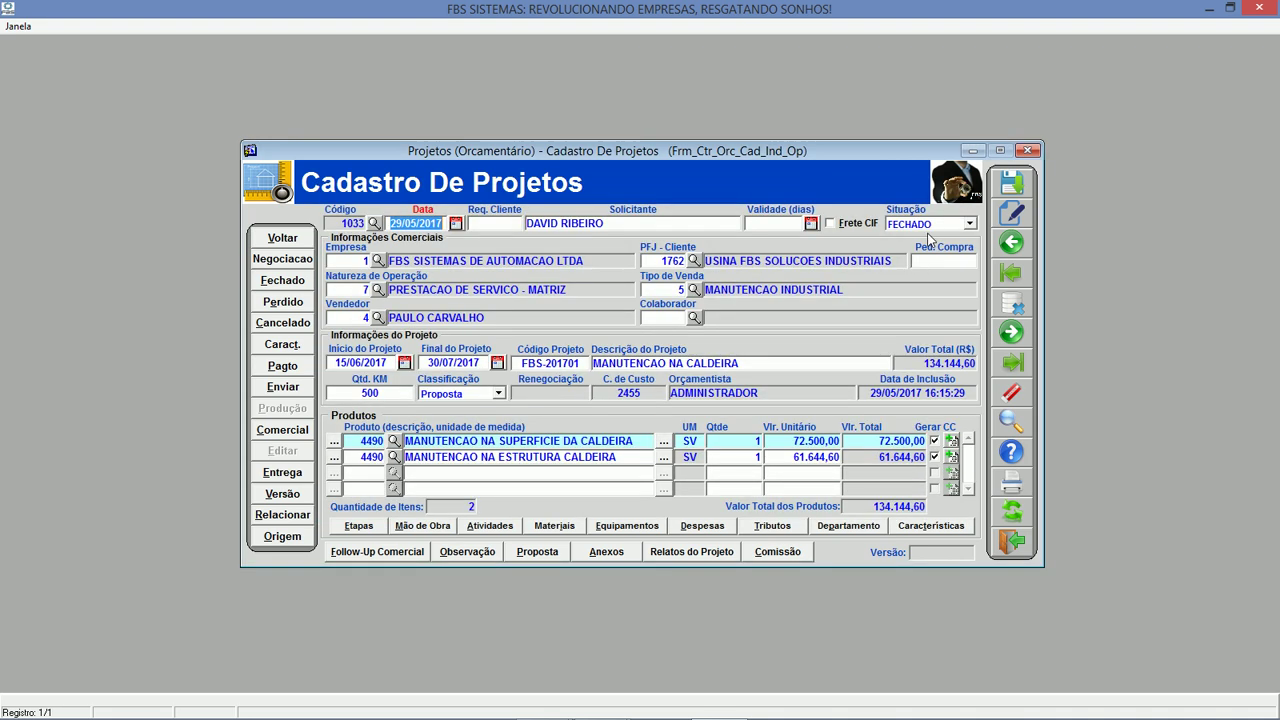
# Browse the Itens Utilizados materials list (Total Geral 8.243,73) and open the Orçado x Realizado report options.
pyautogui.click(568, 530)
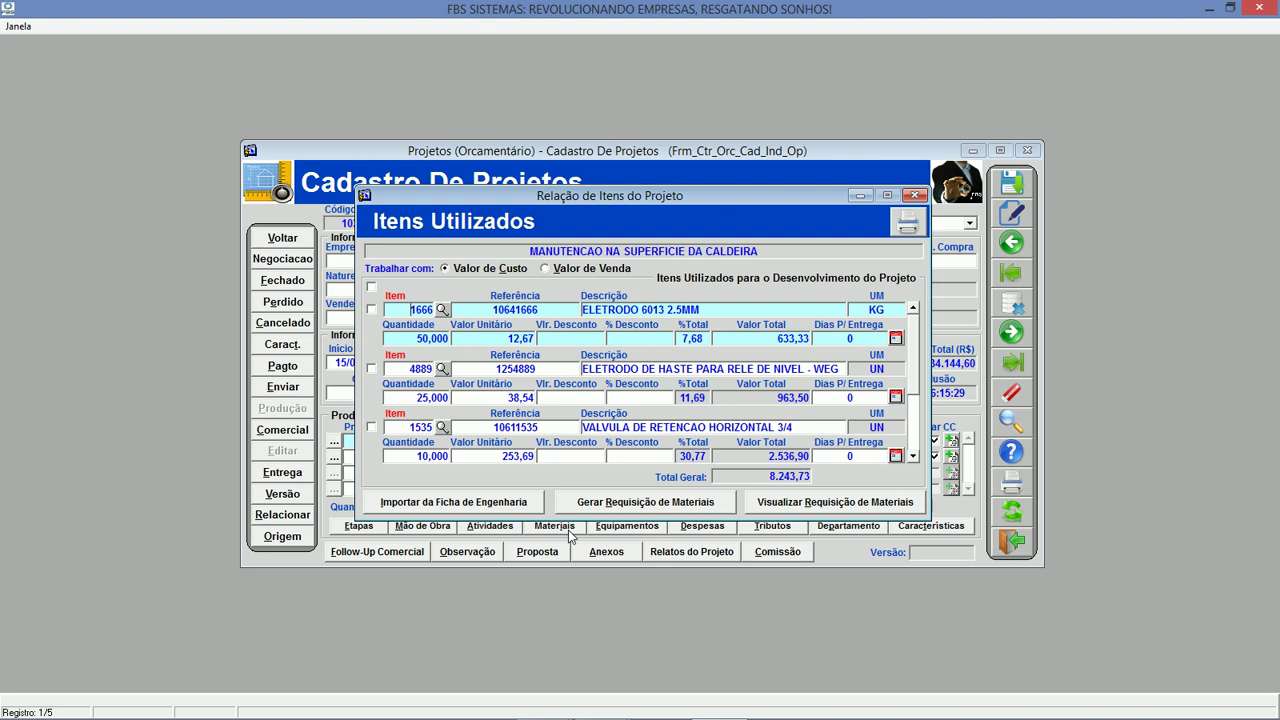
pyautogui.click(912, 456)
pyautogui.click(912, 456)
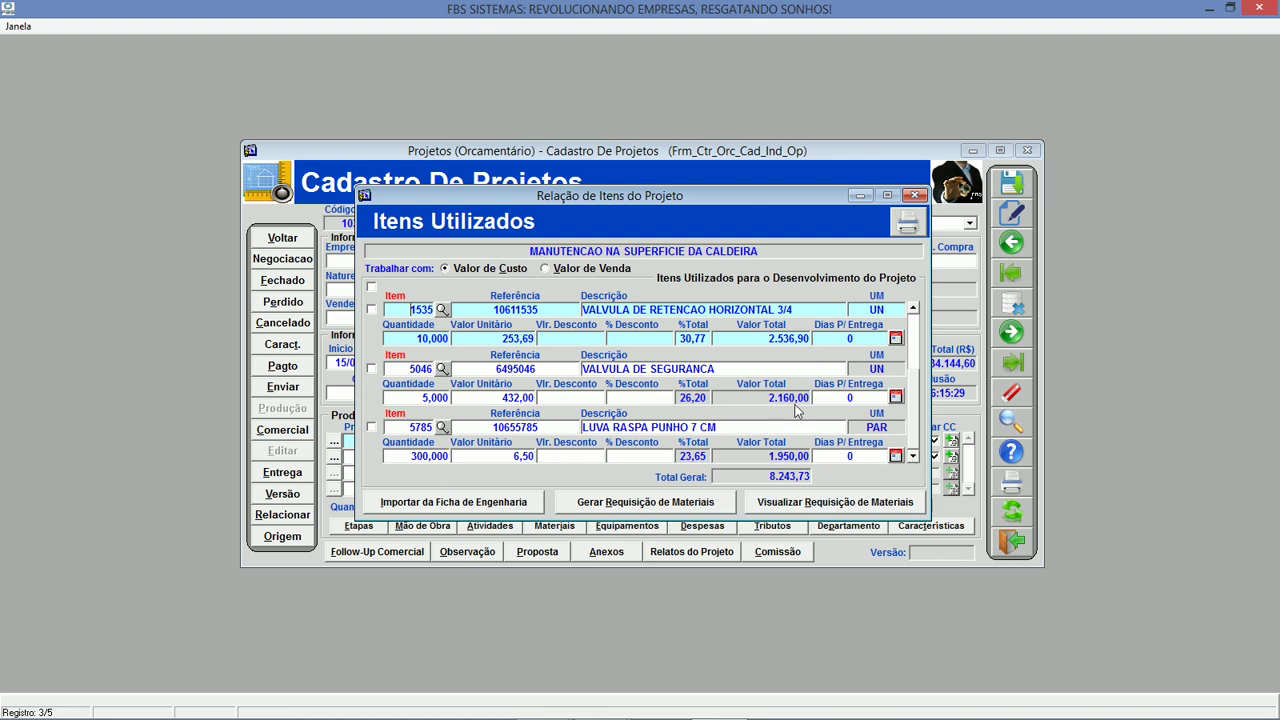
pyautogui.click(912, 310)
pyautogui.click(912, 310)
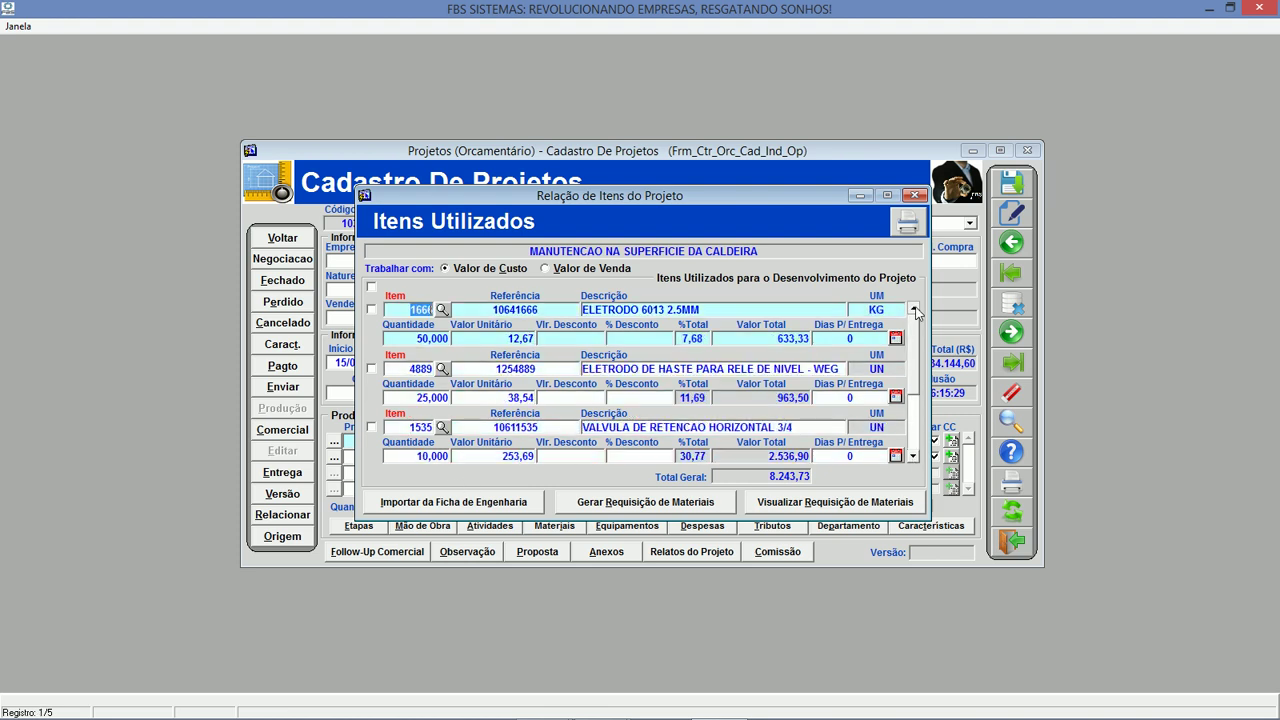
pyautogui.click(909, 226)
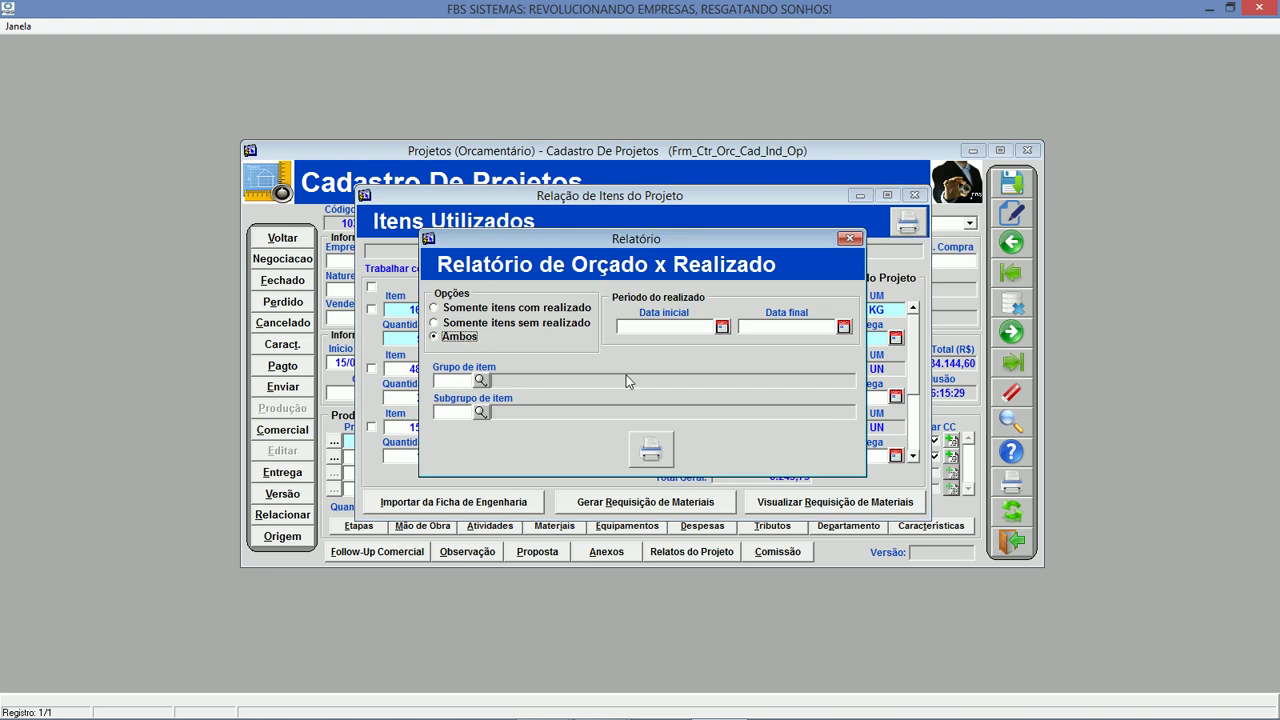
# Try generating the budgeted-versus-actual report and dismiss the date-format error.
pyautogui.click(651, 450)
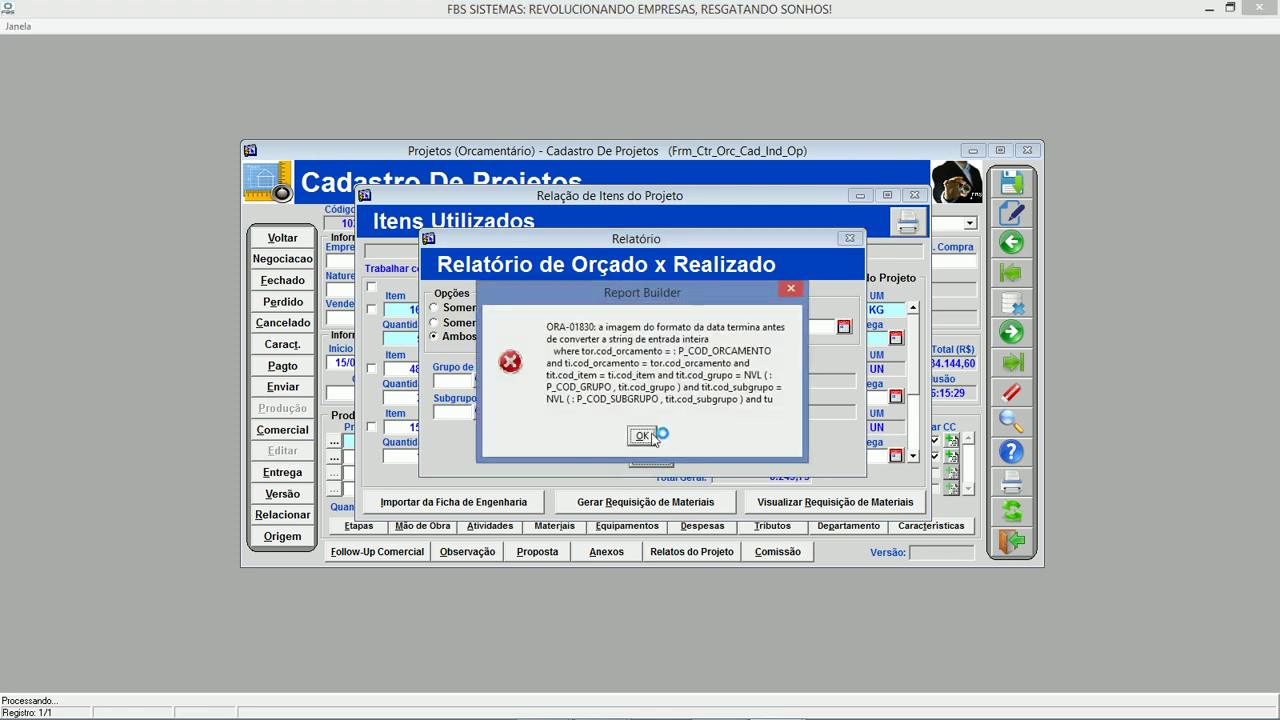
pyautogui.click(643, 436)
pyautogui.click(589, 406)
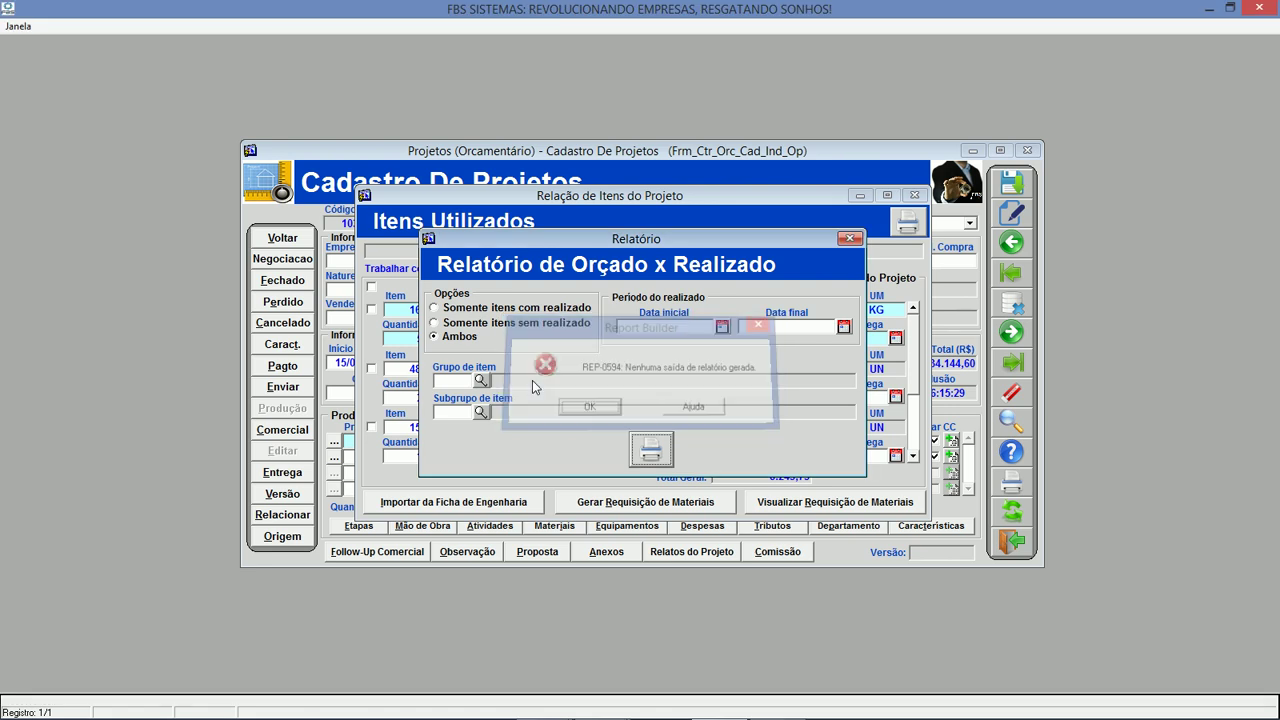
# Retry the report limited to actually used items, dismiss the errors, and close the dialog.
pyautogui.click(490, 308)
pyautogui.click(662, 452)
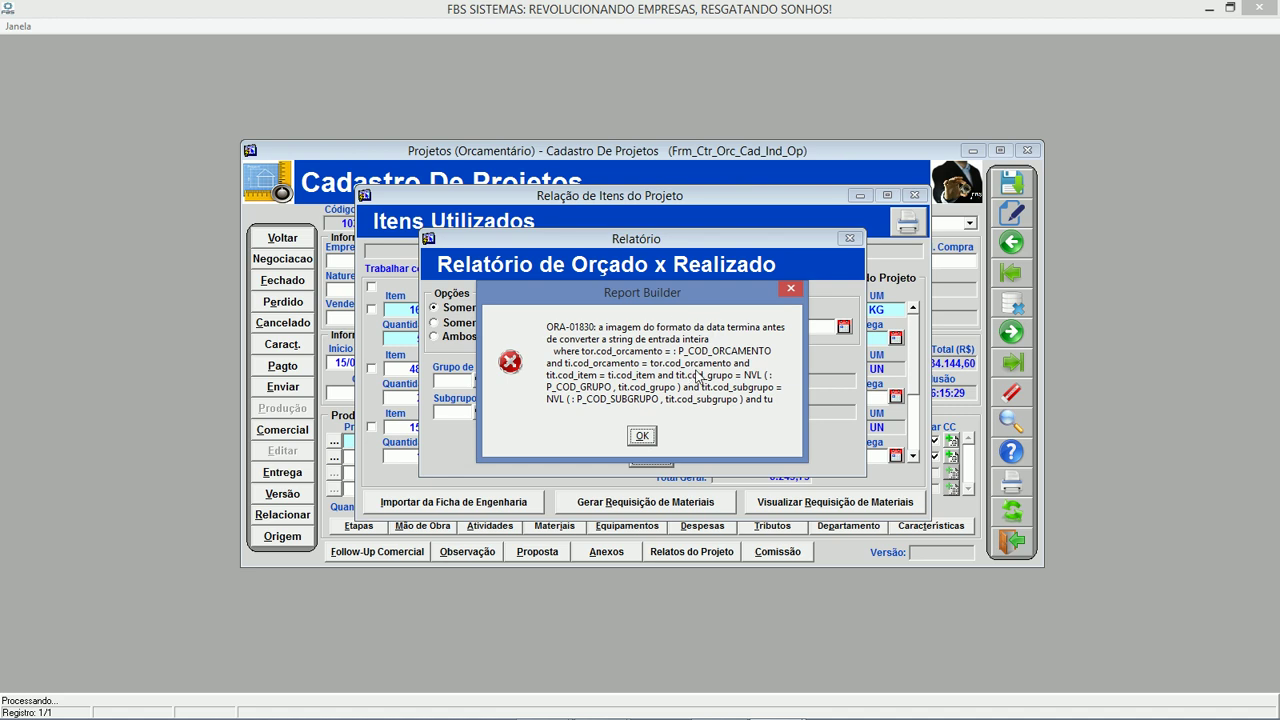
pyautogui.click(641, 435)
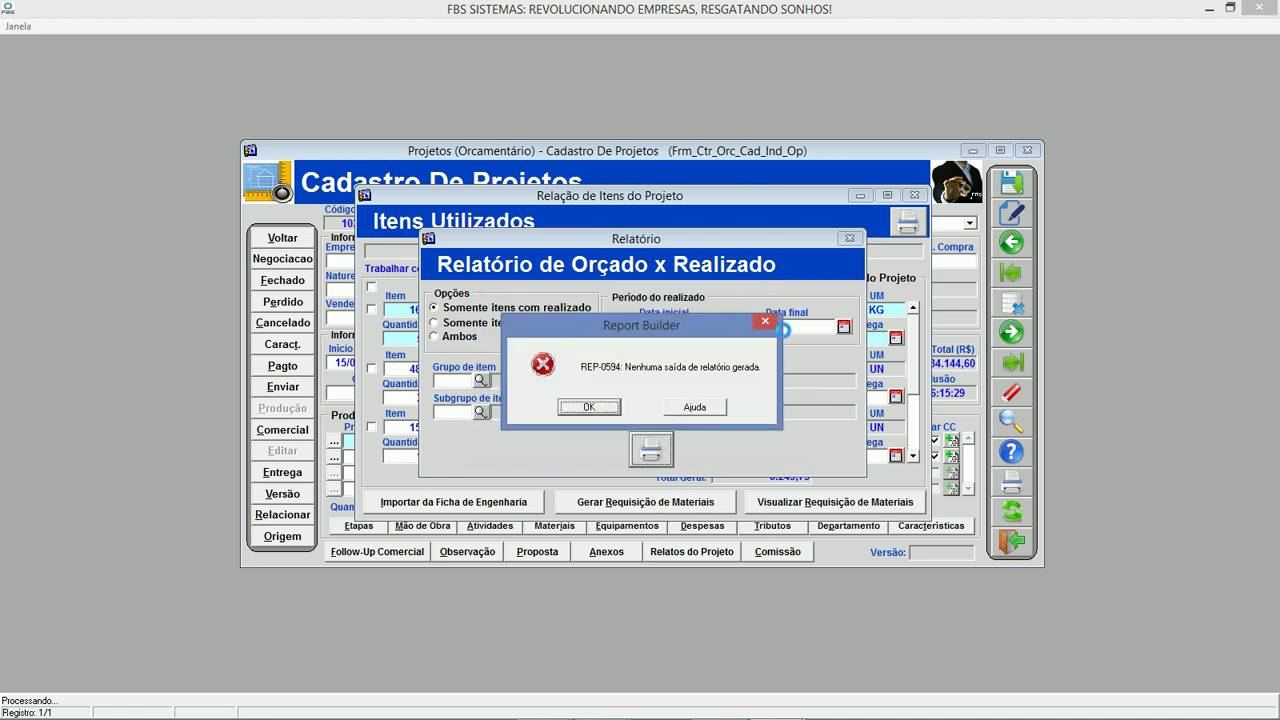
pyautogui.click(606, 411)
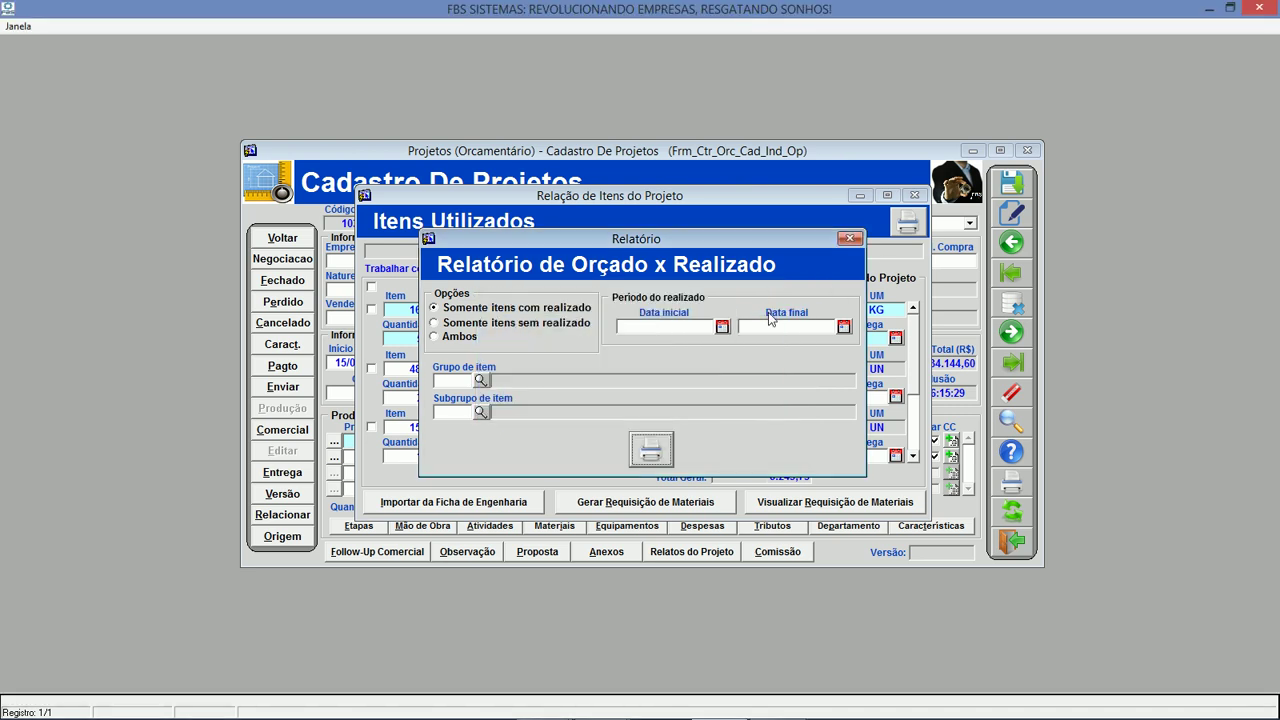
pyautogui.click(849, 239)
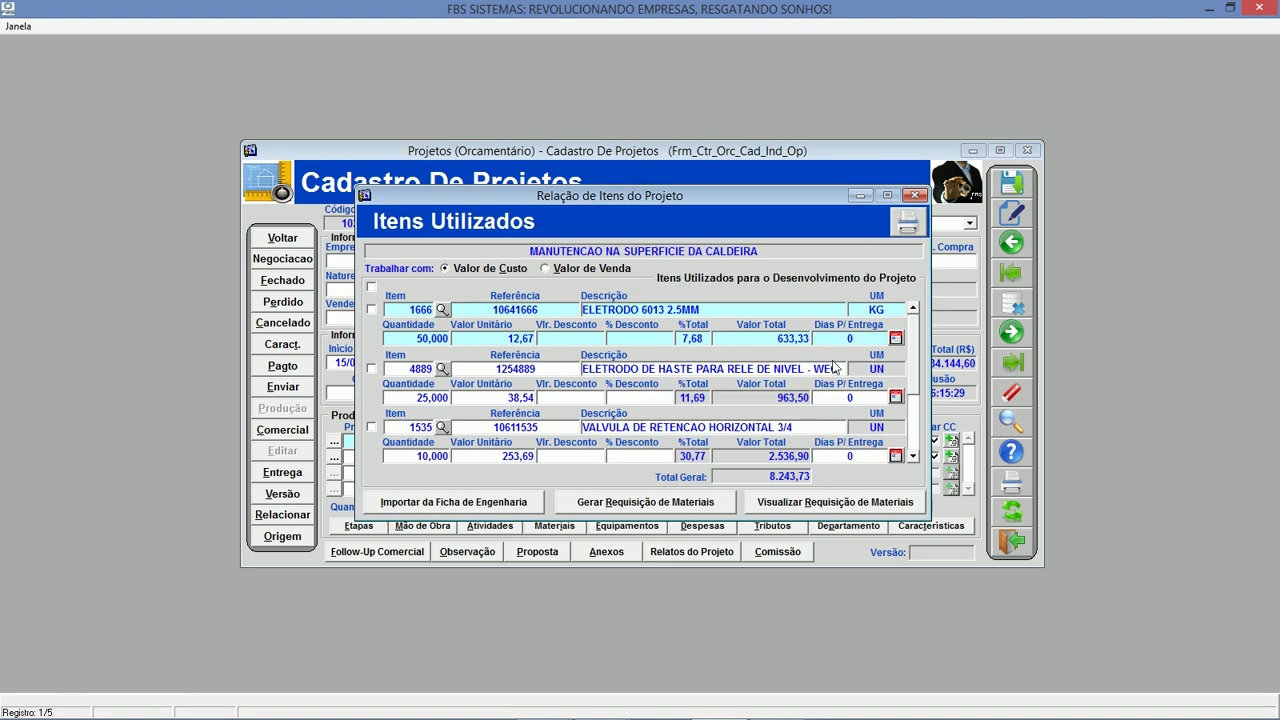
# Review the material record of item 1535, the horizontal check valve, then close the materials list.
pyautogui.click(441, 426)
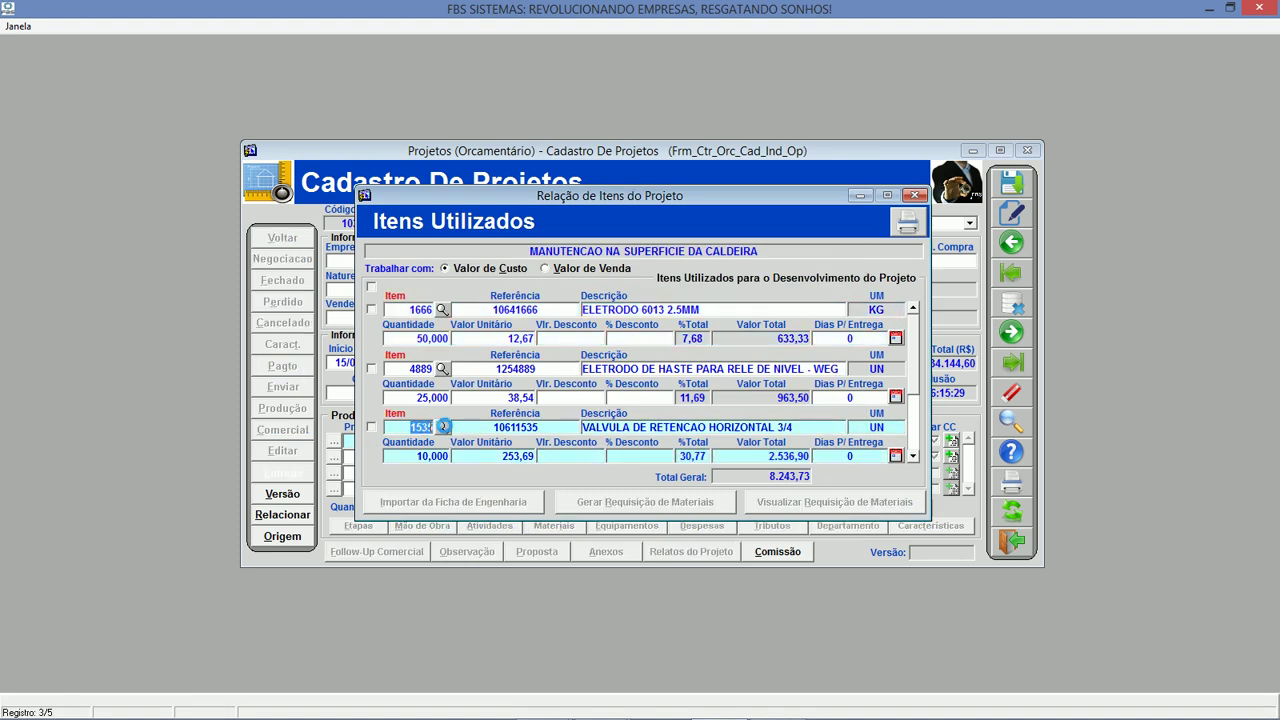
pyautogui.doubleClick(778, 420)
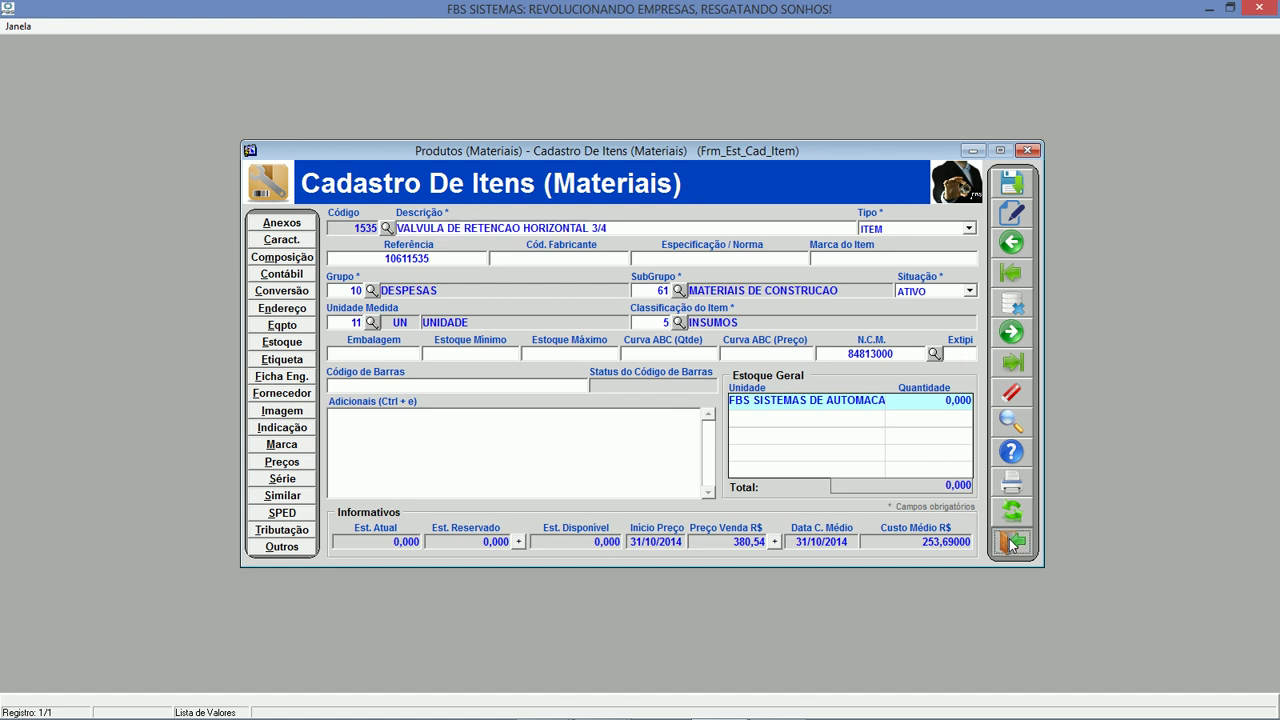
pyautogui.click(1011, 541)
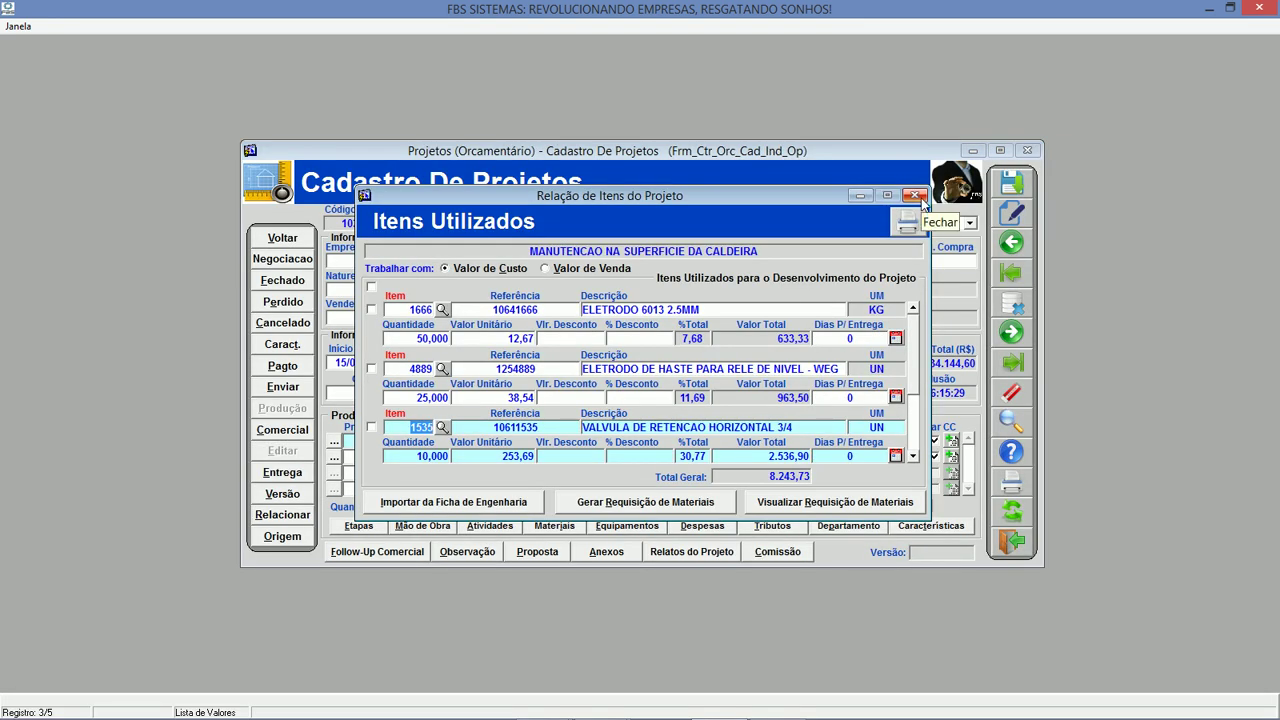
pyautogui.click(914, 196)
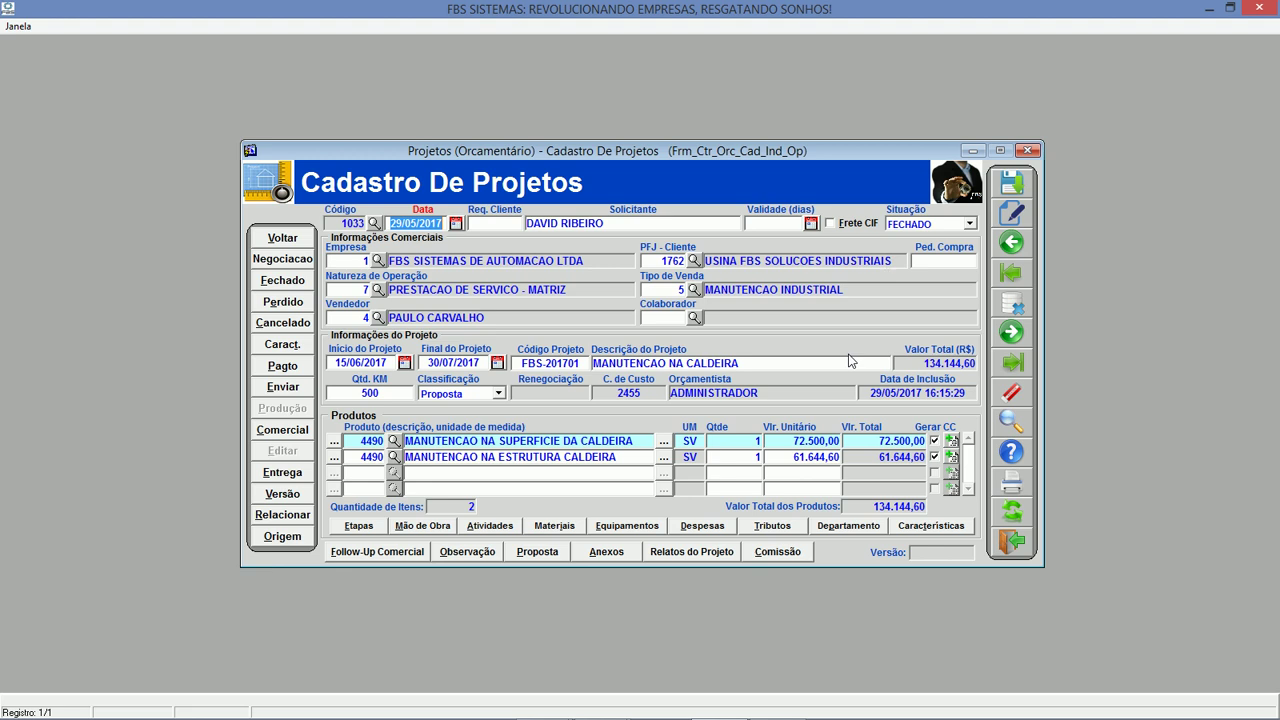
# Review the project's two equipment entries, then bring up the project's expenses.
pyautogui.click(627, 530)
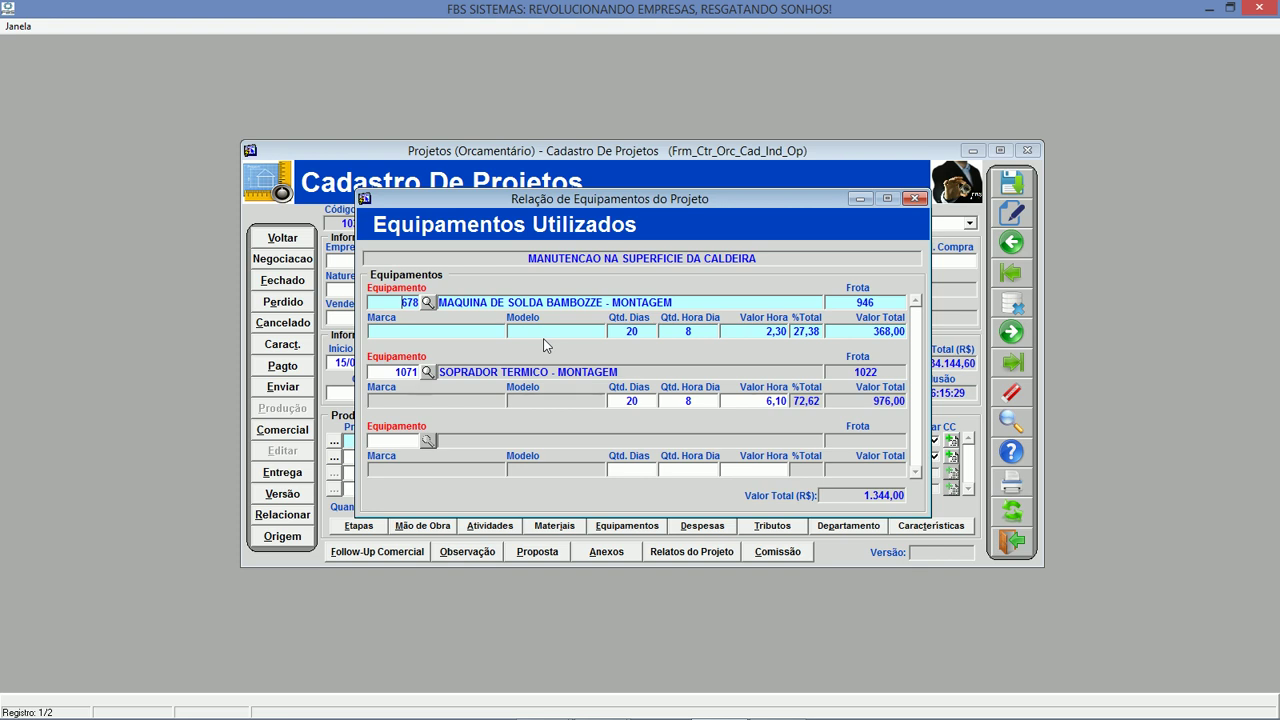
pyautogui.click(914, 198)
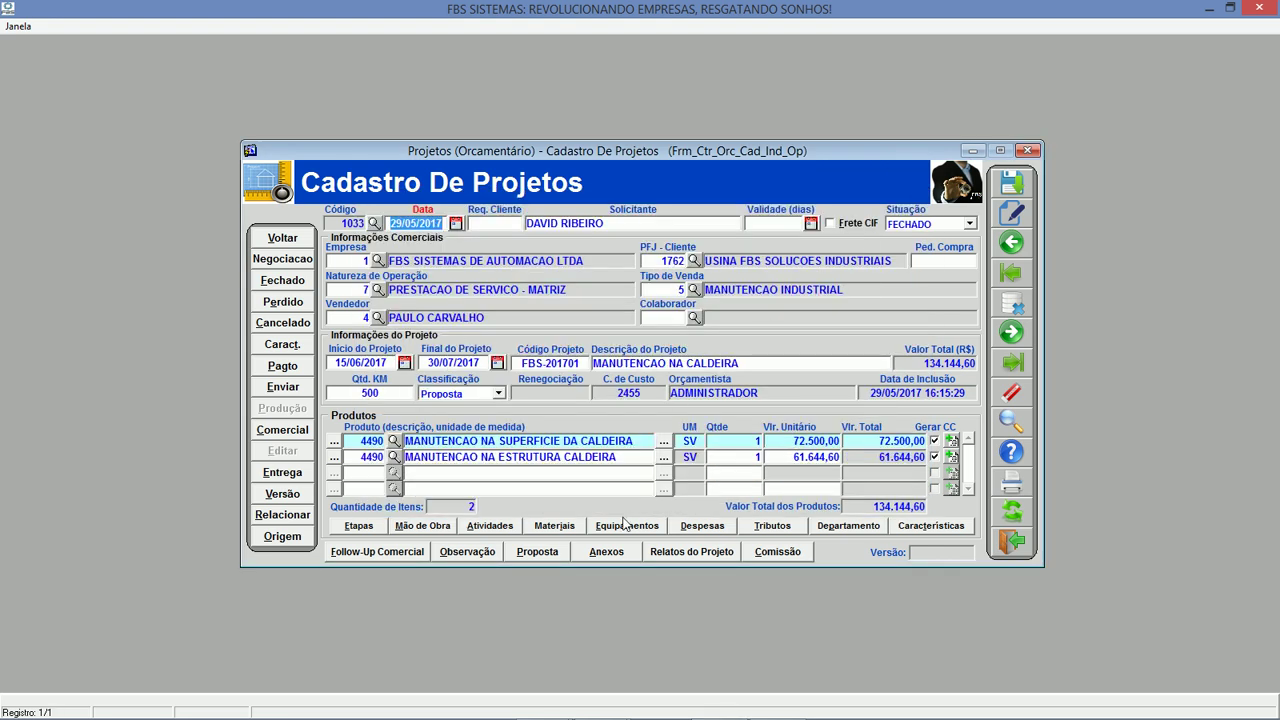
pyautogui.click(703, 526)
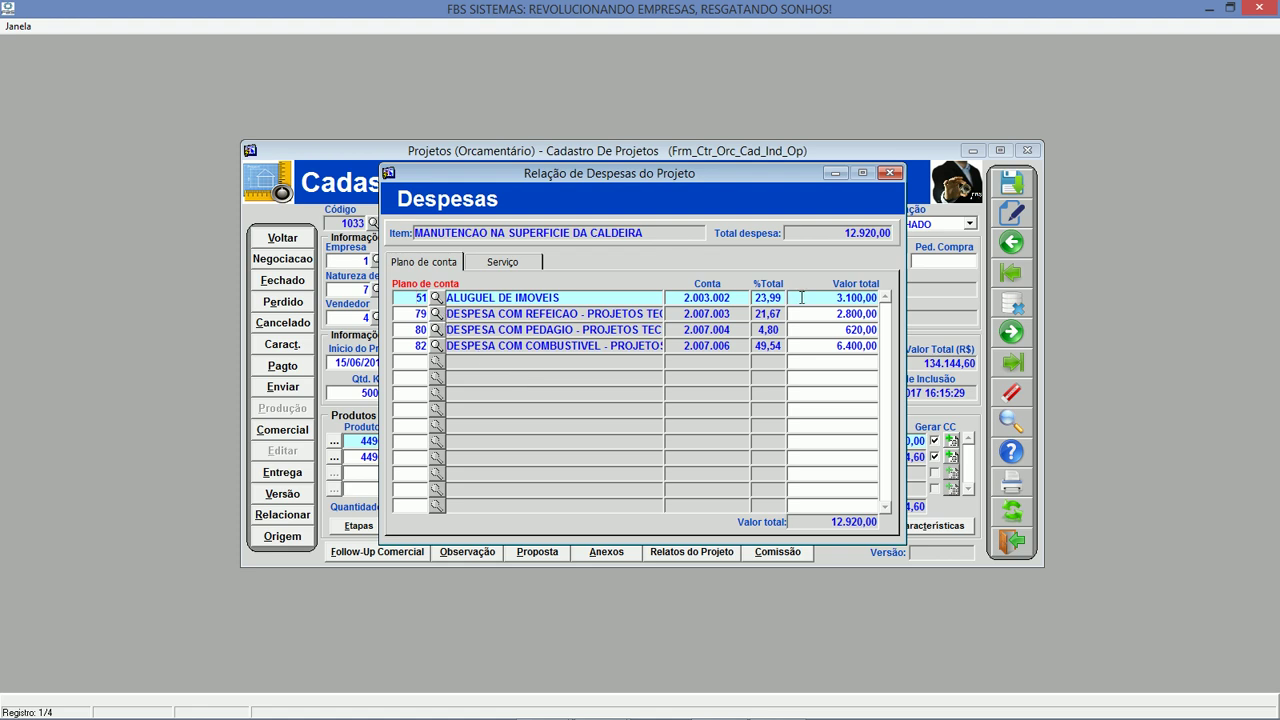
pyautogui.click(801, 297)
pyautogui.click(837, 314)
pyautogui.click(822, 346)
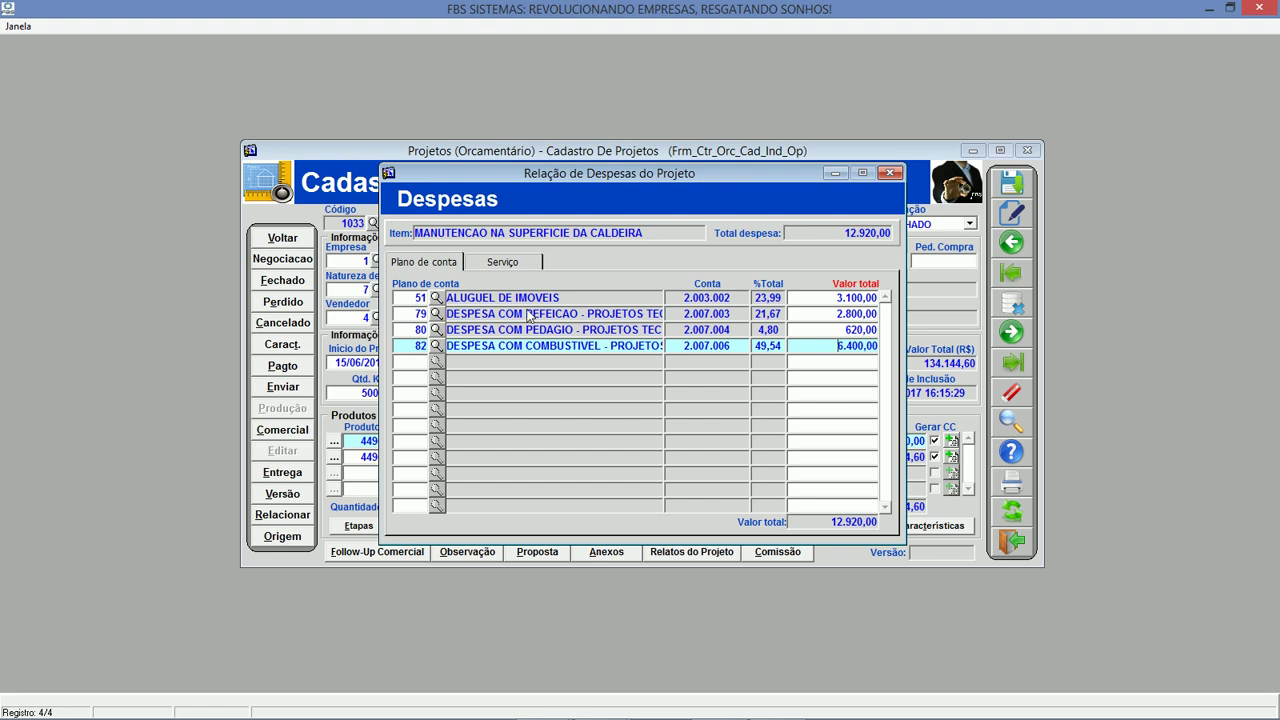
pyautogui.click(418, 361)
pyautogui.click(524, 266)
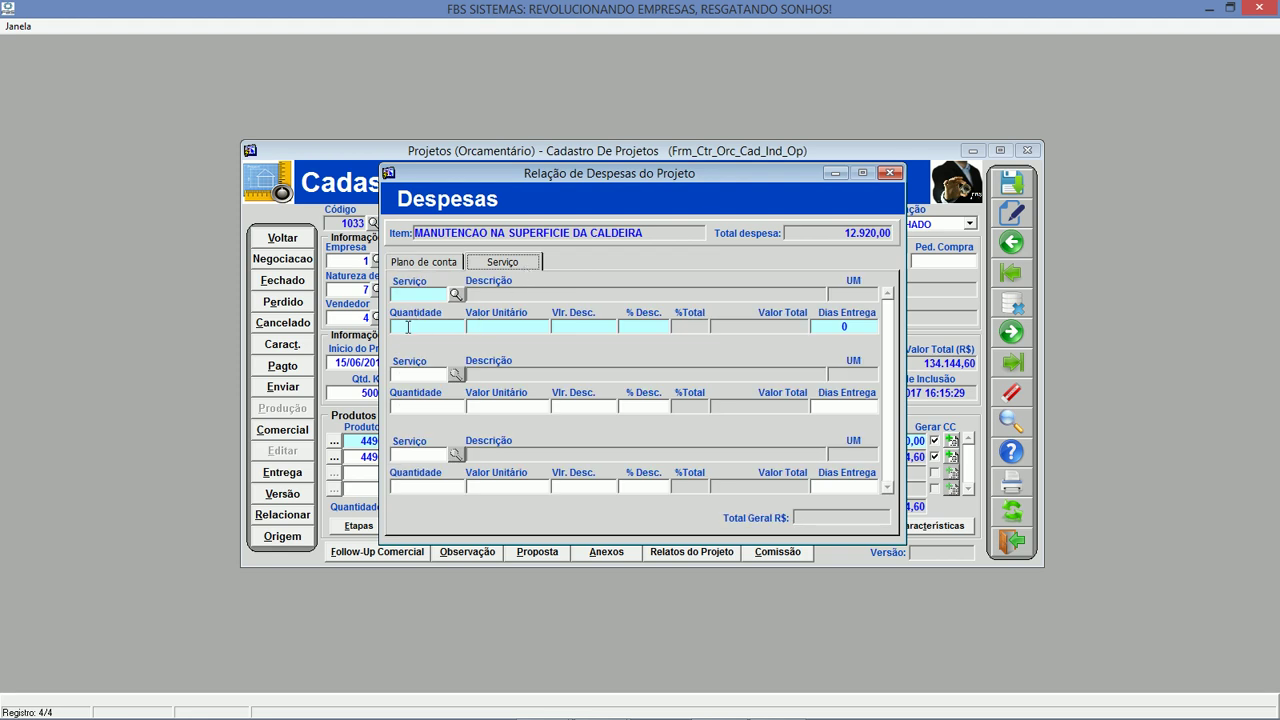
pyautogui.click(446, 264)
pyautogui.click(890, 173)
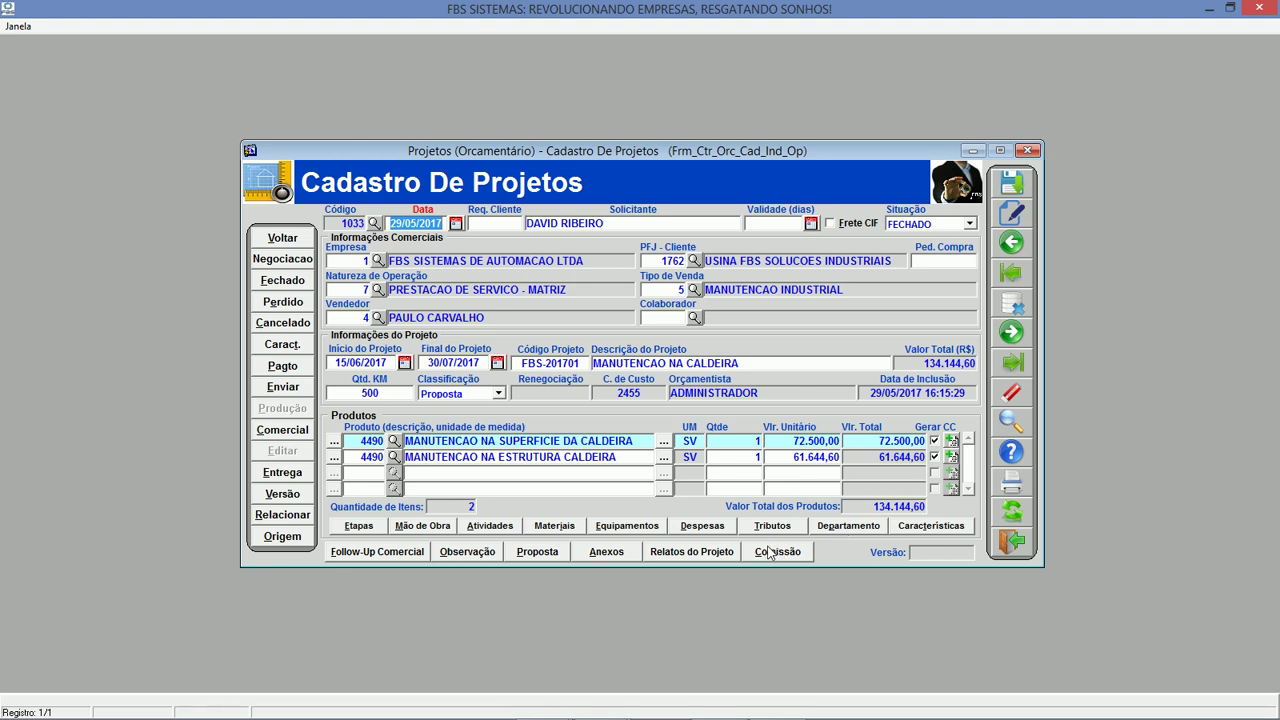
pyautogui.click(798, 530)
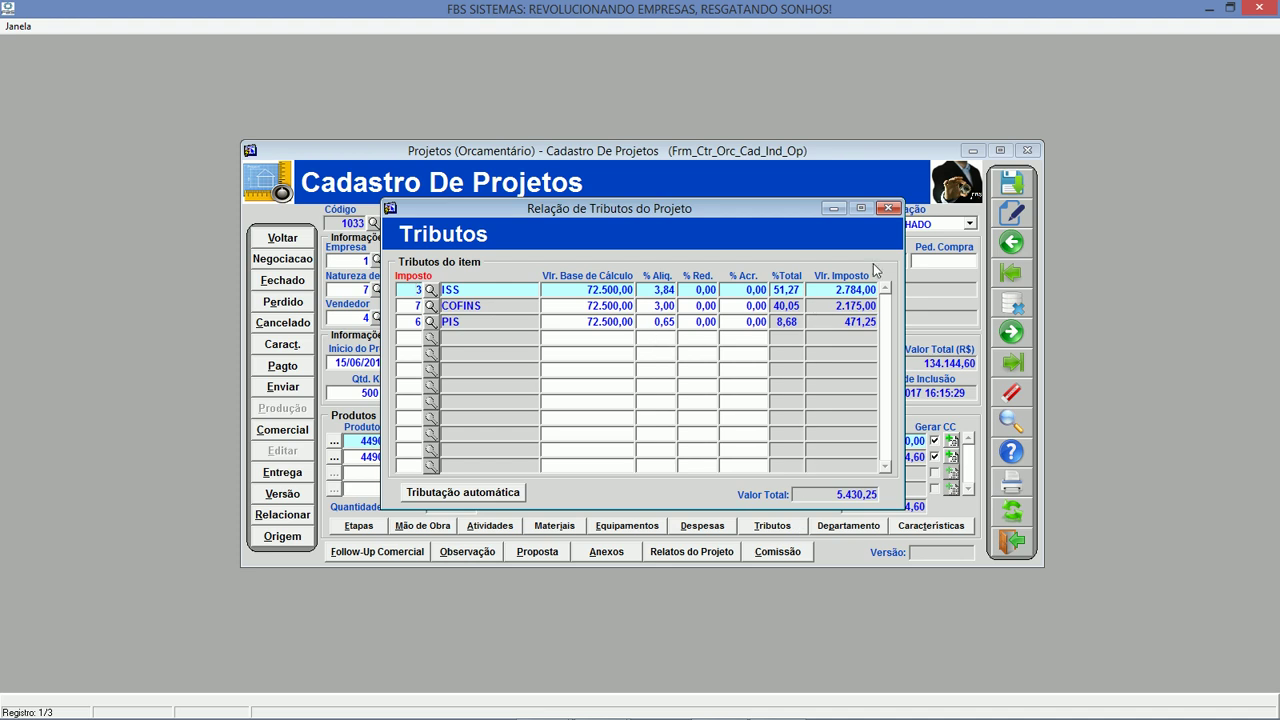
pyautogui.click(888, 208)
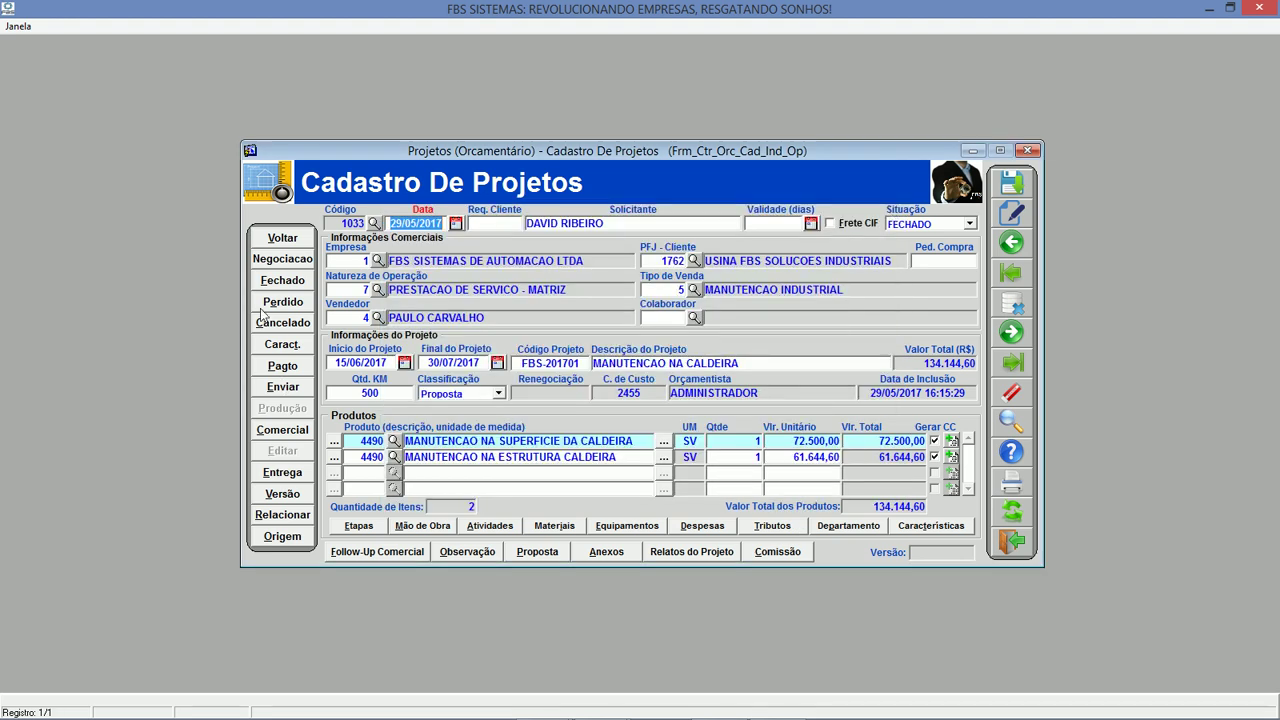
pyautogui.click(281, 366)
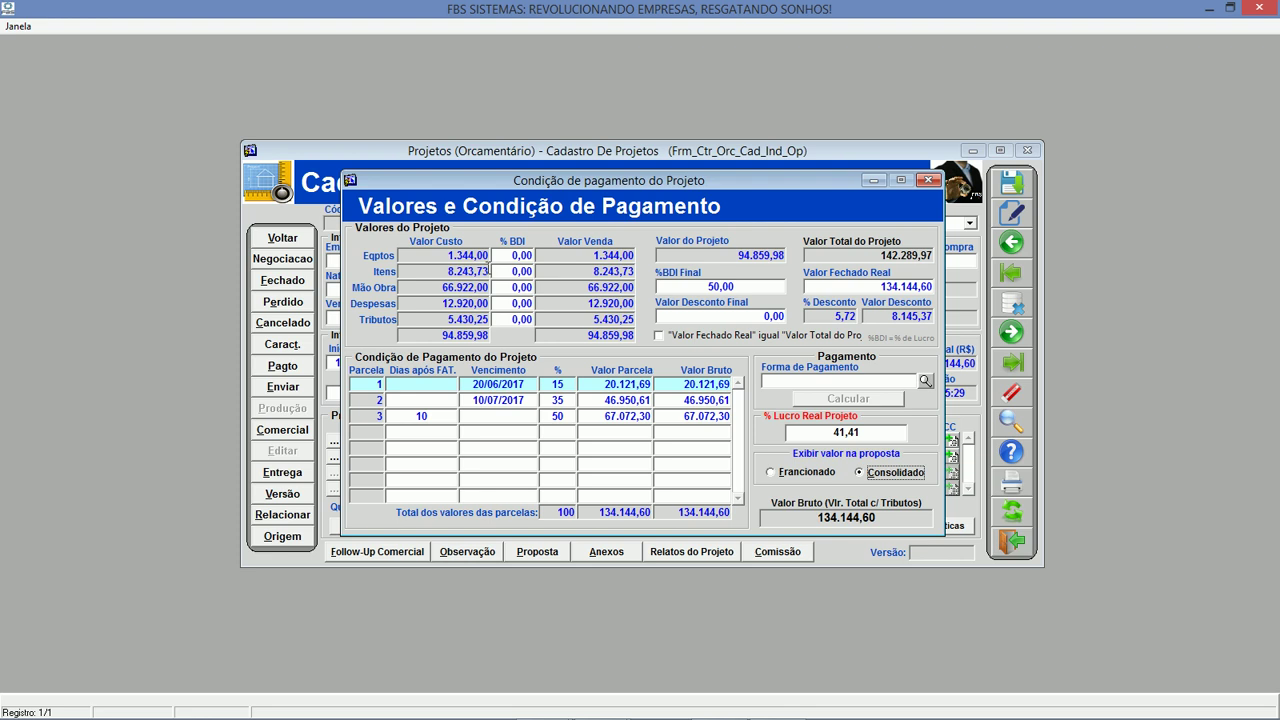
pyautogui.click(440, 256)
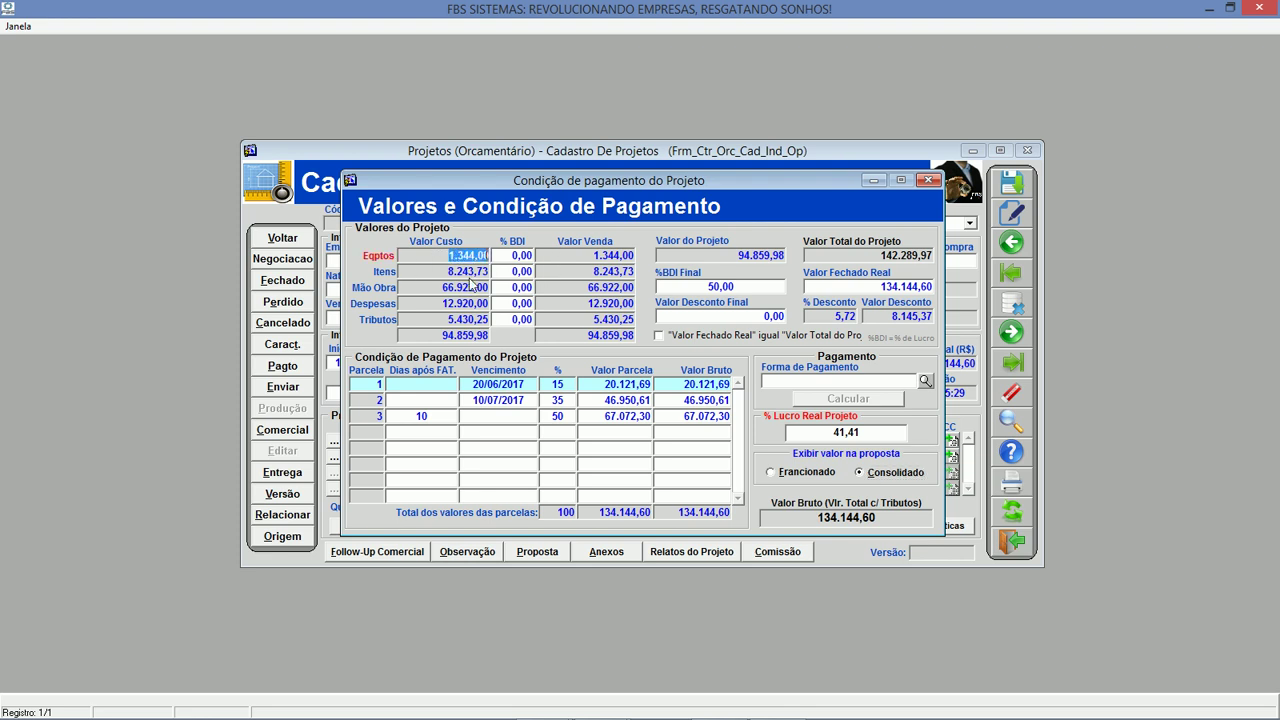
pyautogui.click(445, 270)
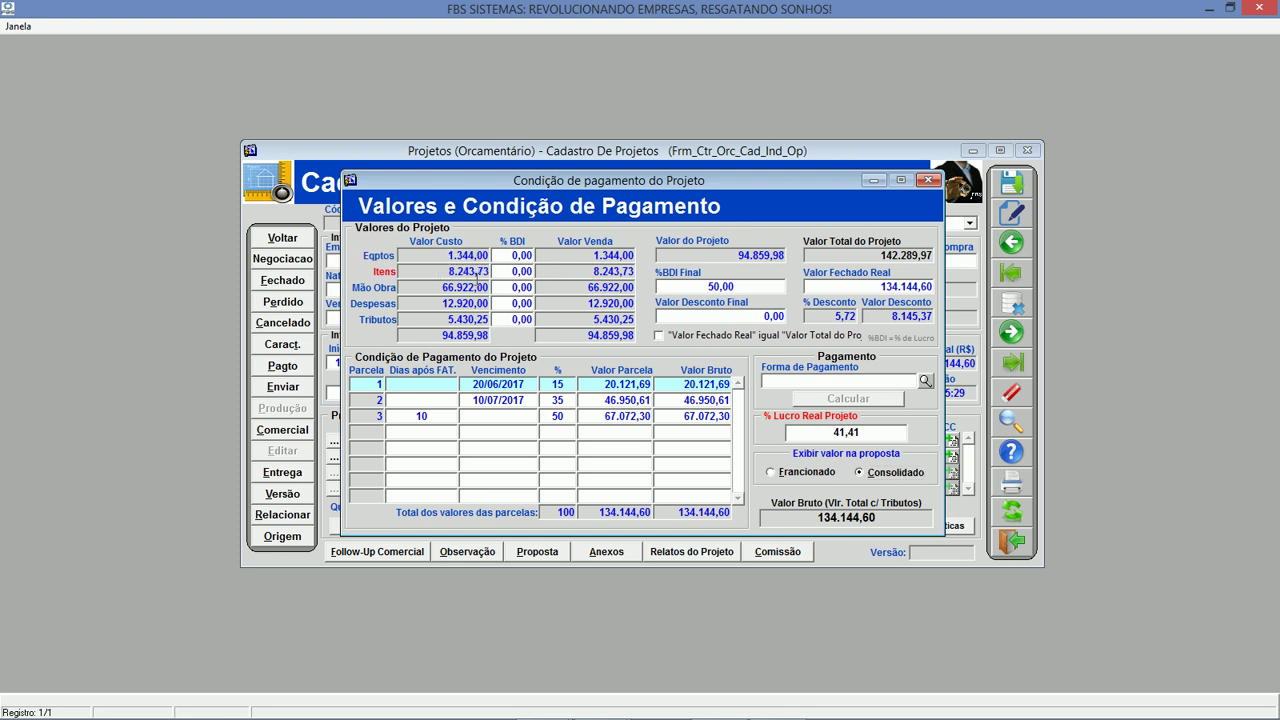
pyautogui.click(445, 303)
pyautogui.click(436, 320)
pyautogui.click(732, 287)
pyautogui.doubleClick(747, 287)
pyautogui.press('Tab')
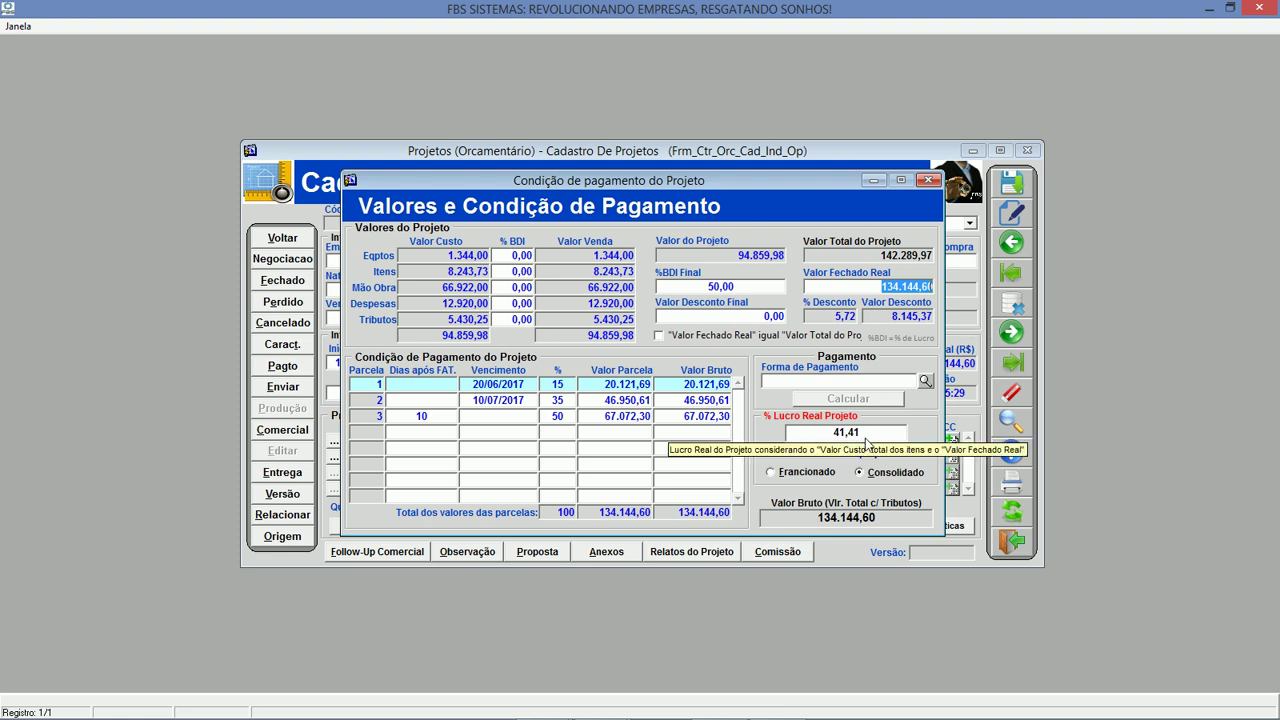
pyautogui.click(587, 389)
pyautogui.click(593, 400)
pyautogui.click(593, 416)
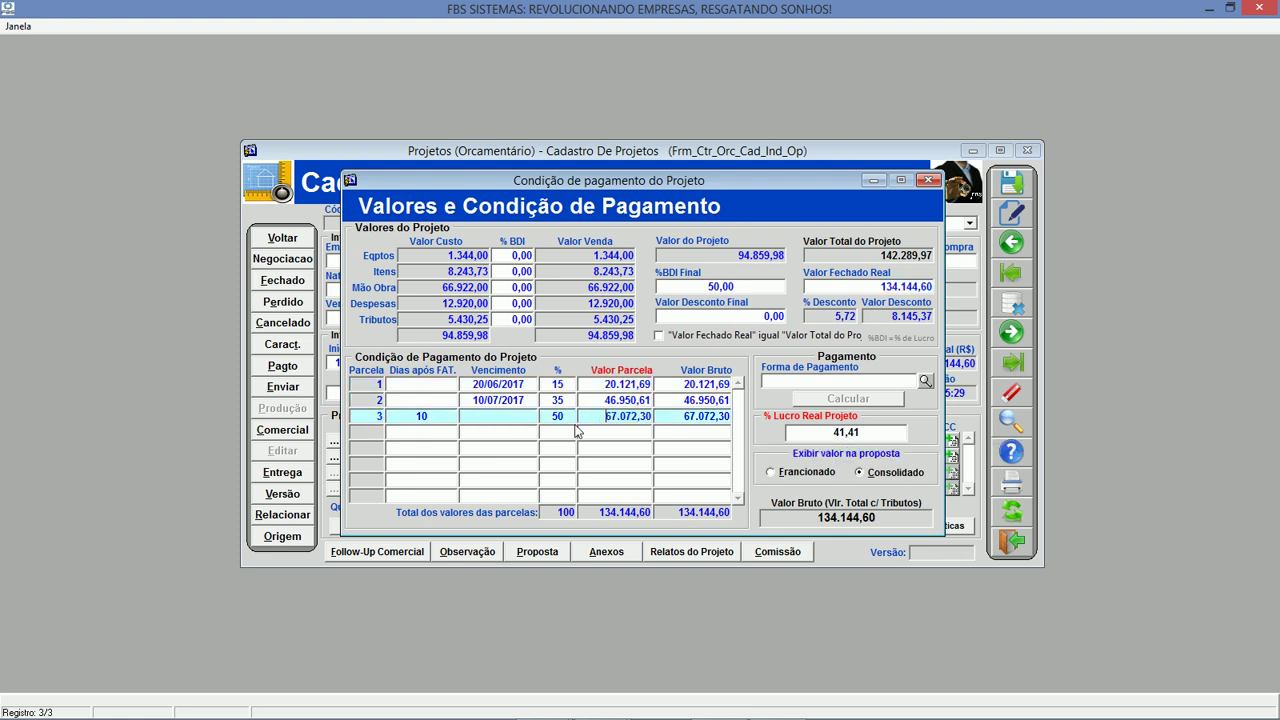
pyautogui.click(486, 386)
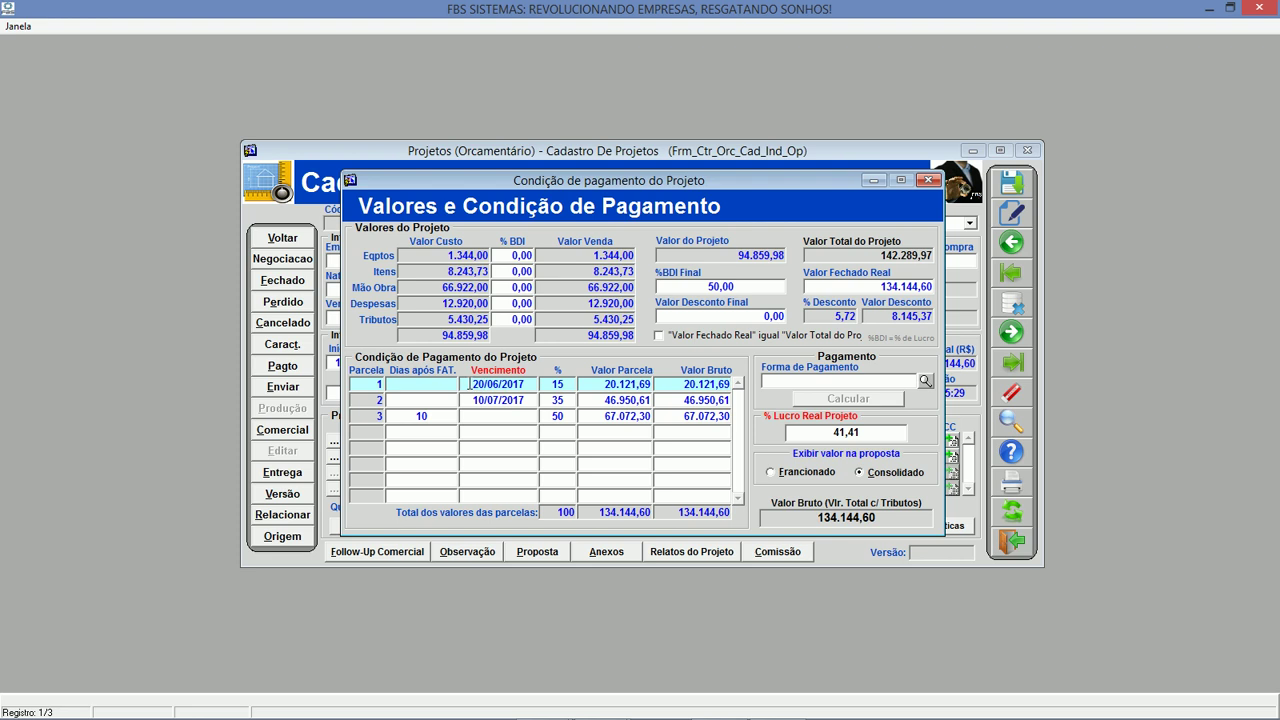
pyautogui.click(484, 400)
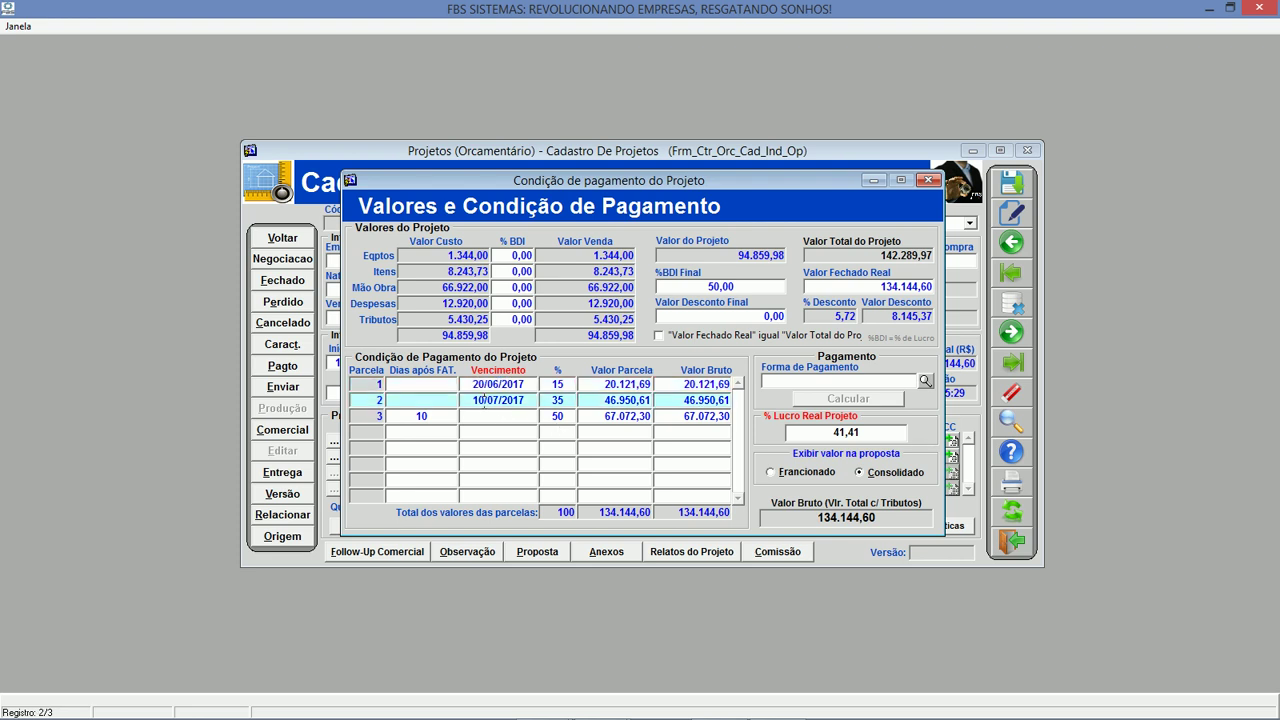
pyautogui.moveTo(465, 400); pyautogui.dragTo(588, 398)
pyautogui.click(573, 400)
pyautogui.doubleClick(553, 400)
pyautogui.click(562, 416)
pyautogui.doubleClick(551, 416)
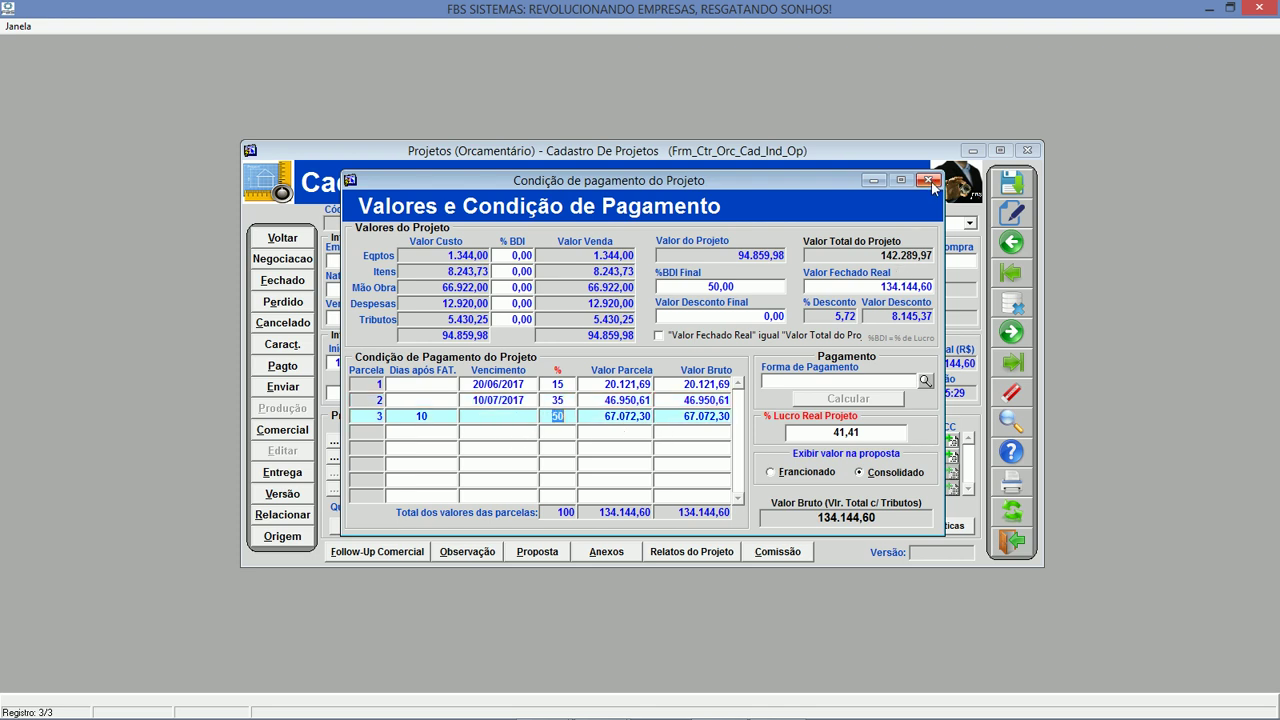
pyautogui.click(929, 180)
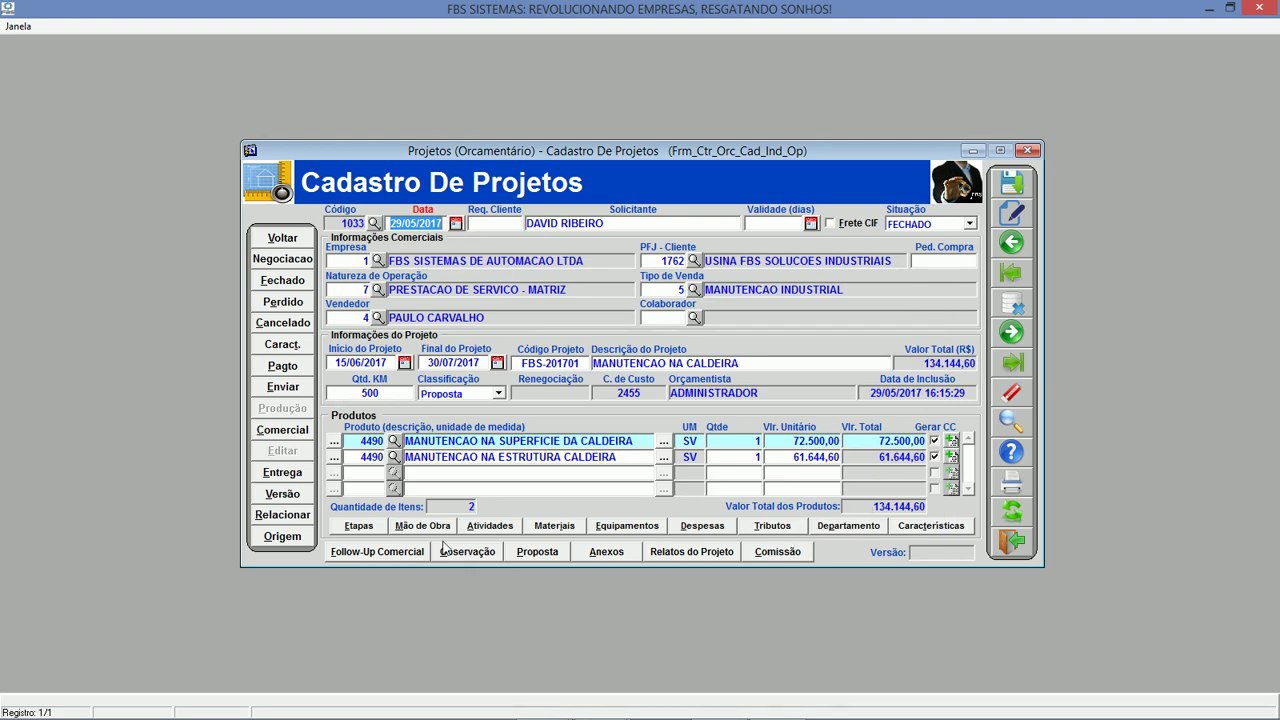
# Return to project 1033 in the register after briefly switching to another program.
pyautogui.click(345, 220)
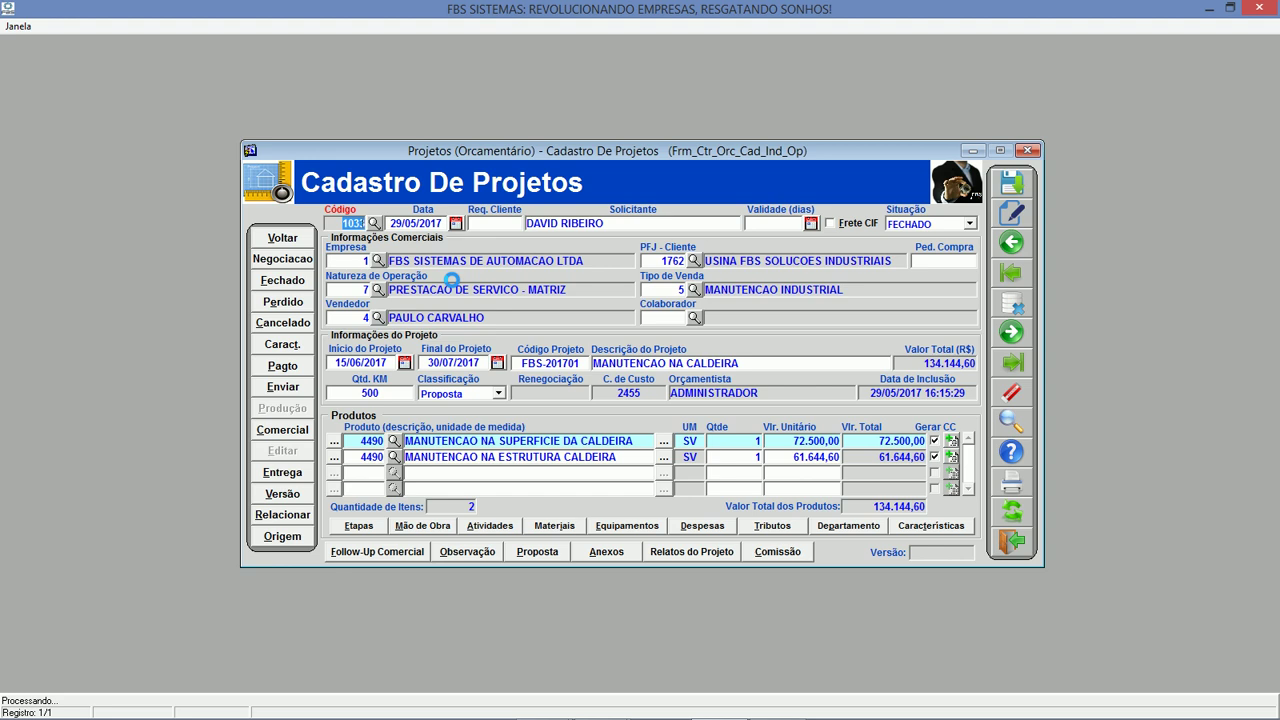
pyautogui.hotkey('alt', 'Tab')
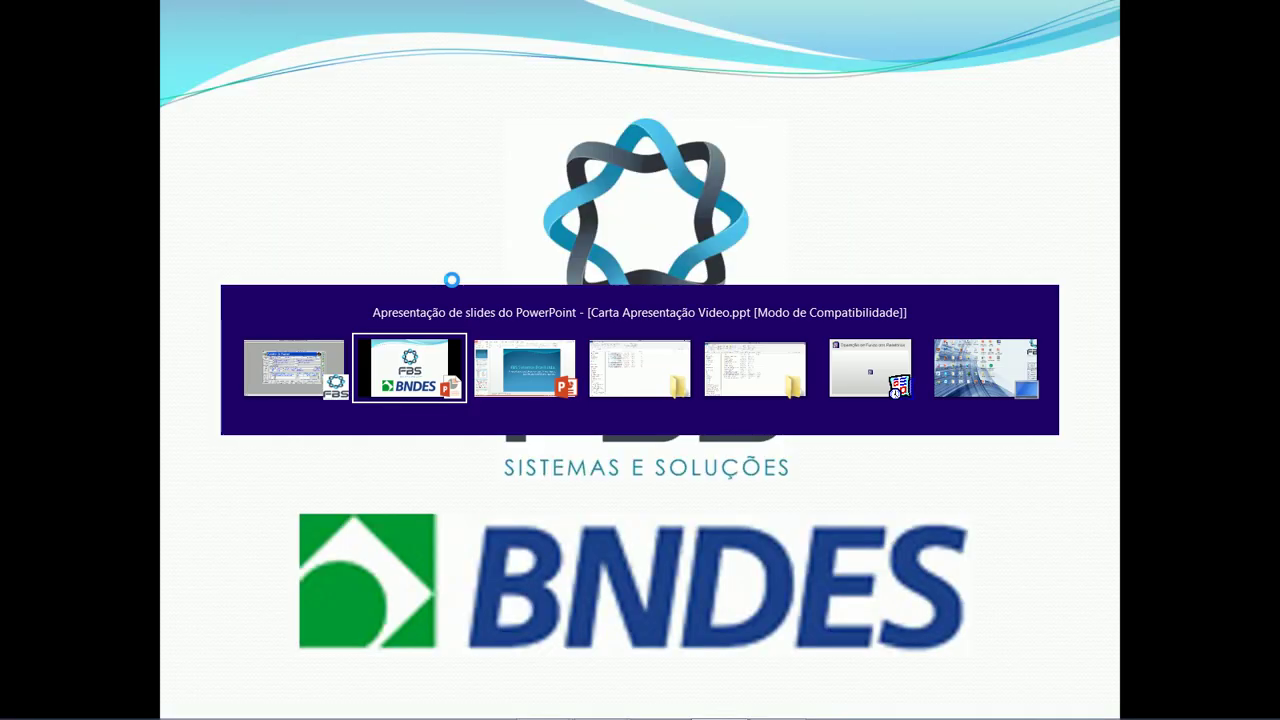
pyautogui.hotkey('alt', 'Tab')
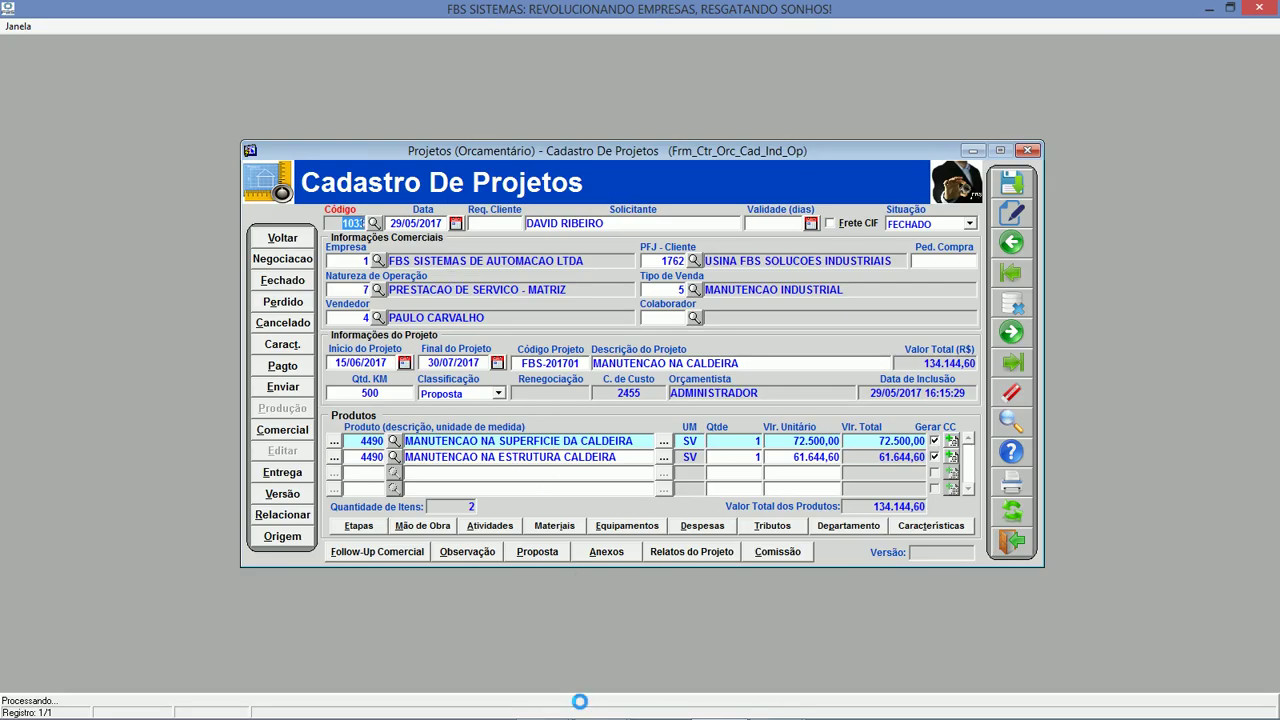
# Maximize the Visão do Projeto Orçado preview, view its second page, and close it.
pyautogui.moveTo(580, 698)
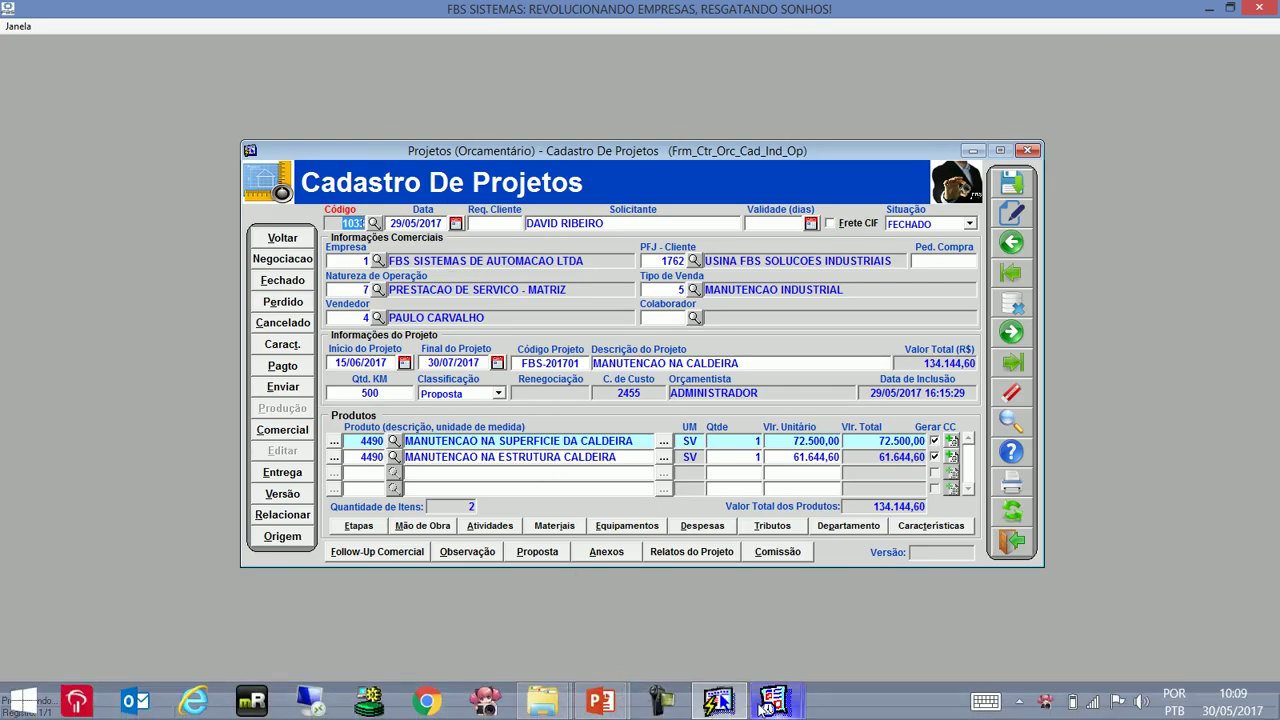
pyautogui.moveTo(718, 700)
pyautogui.click(874, 600)
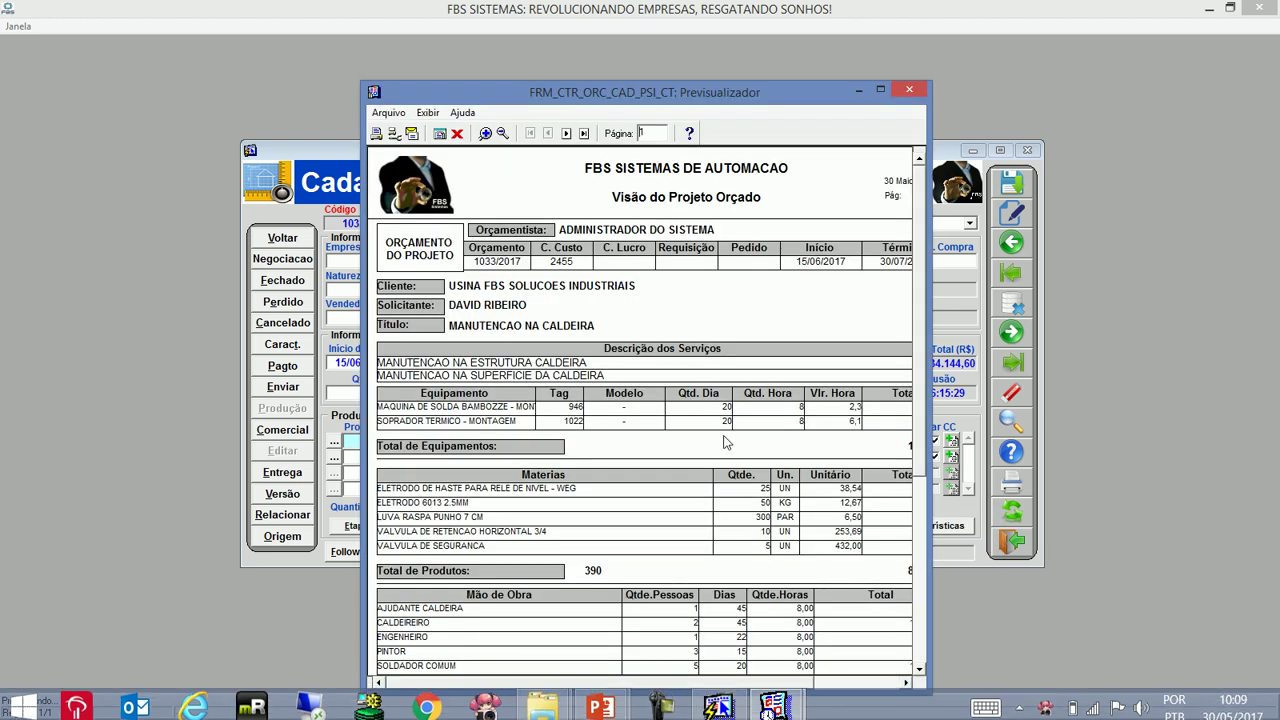
pyautogui.click(881, 92)
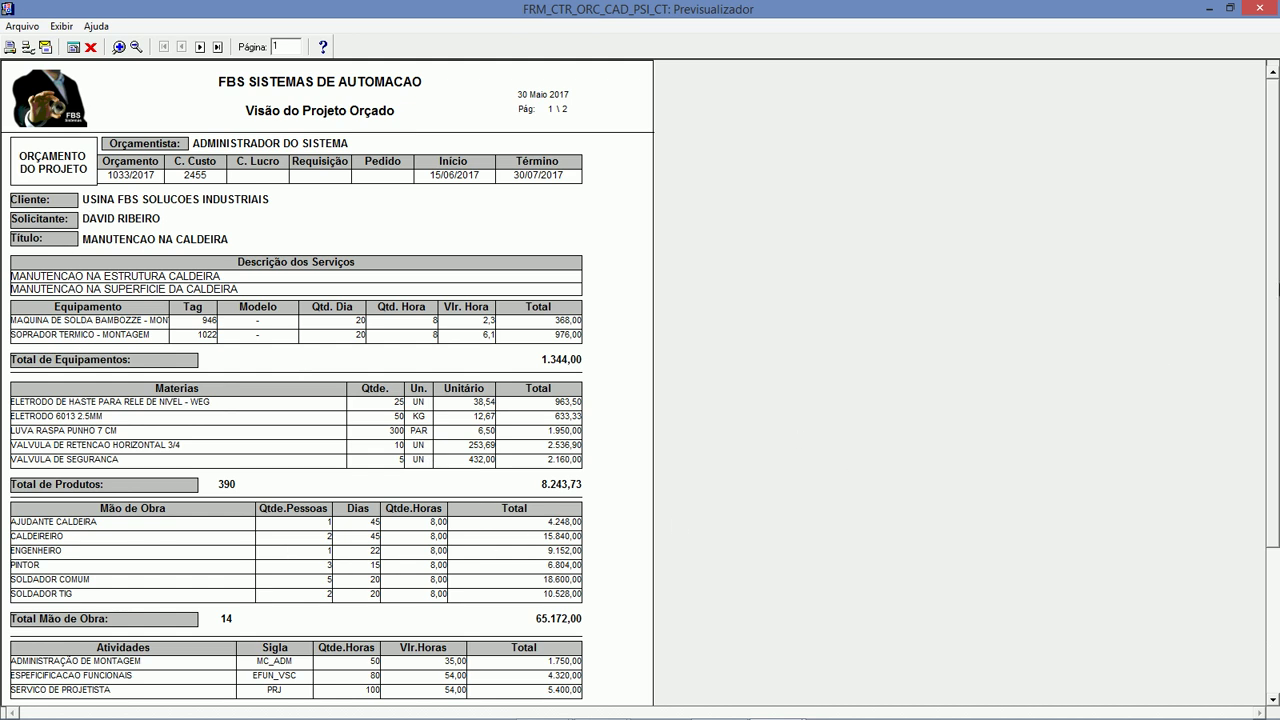
pyautogui.scroll(-4, 297, 400)
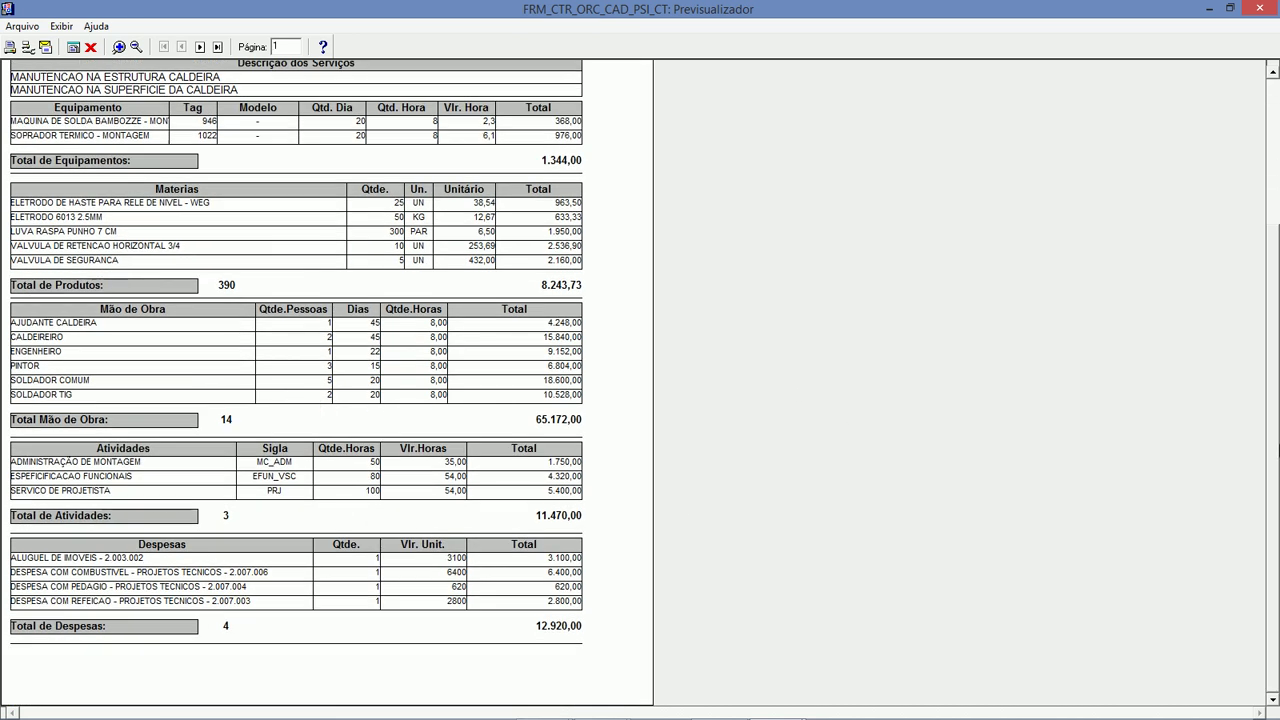
pyautogui.scroll(4, 1195, 255)
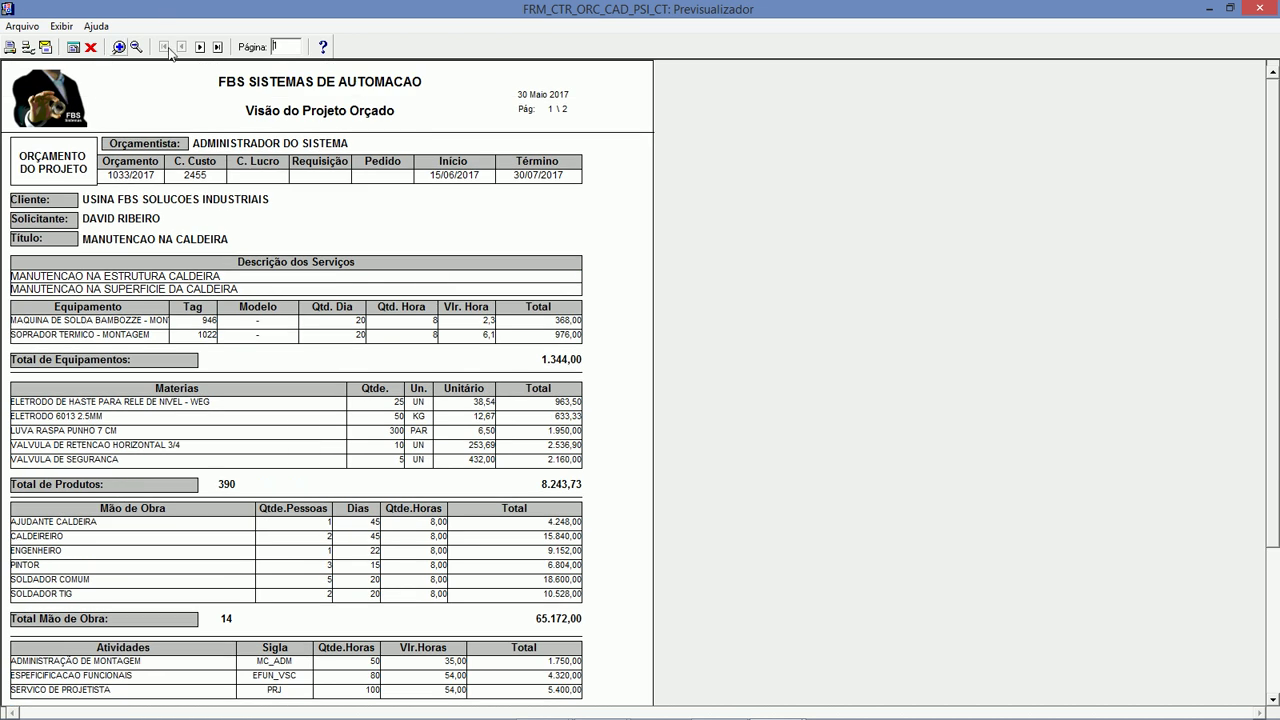
pyautogui.click(200, 47)
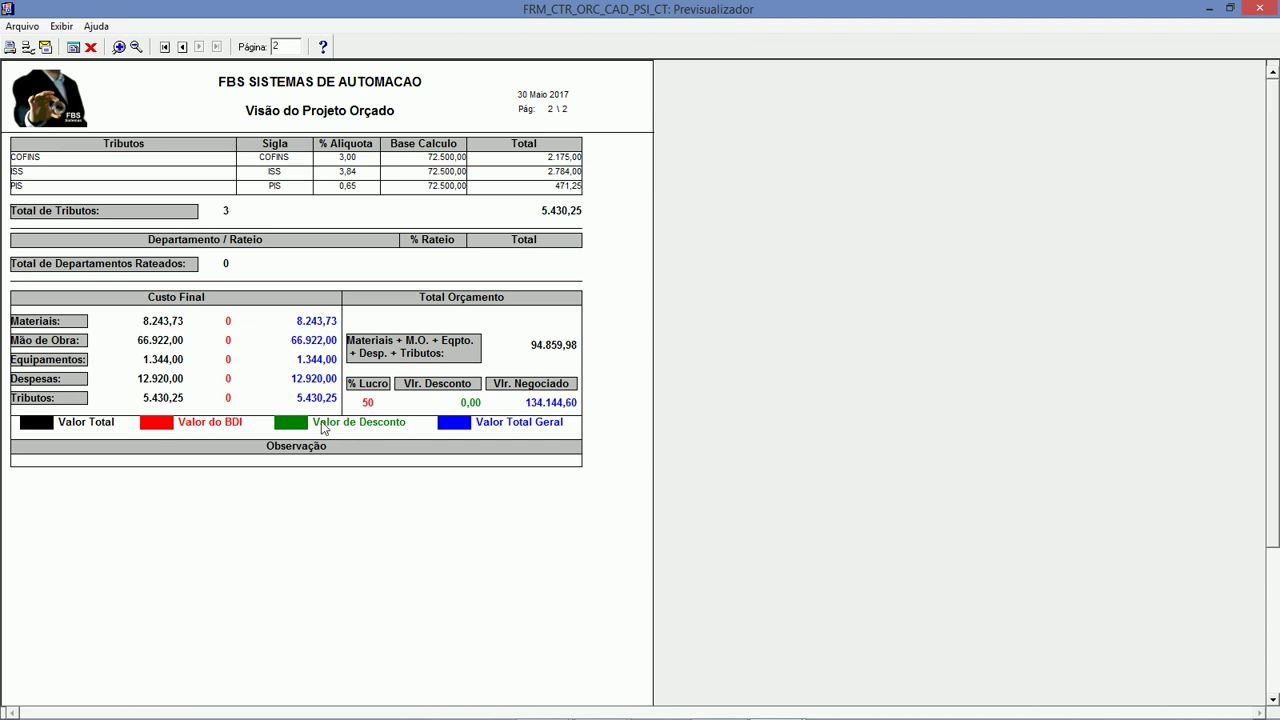
pyautogui.click(90, 46)
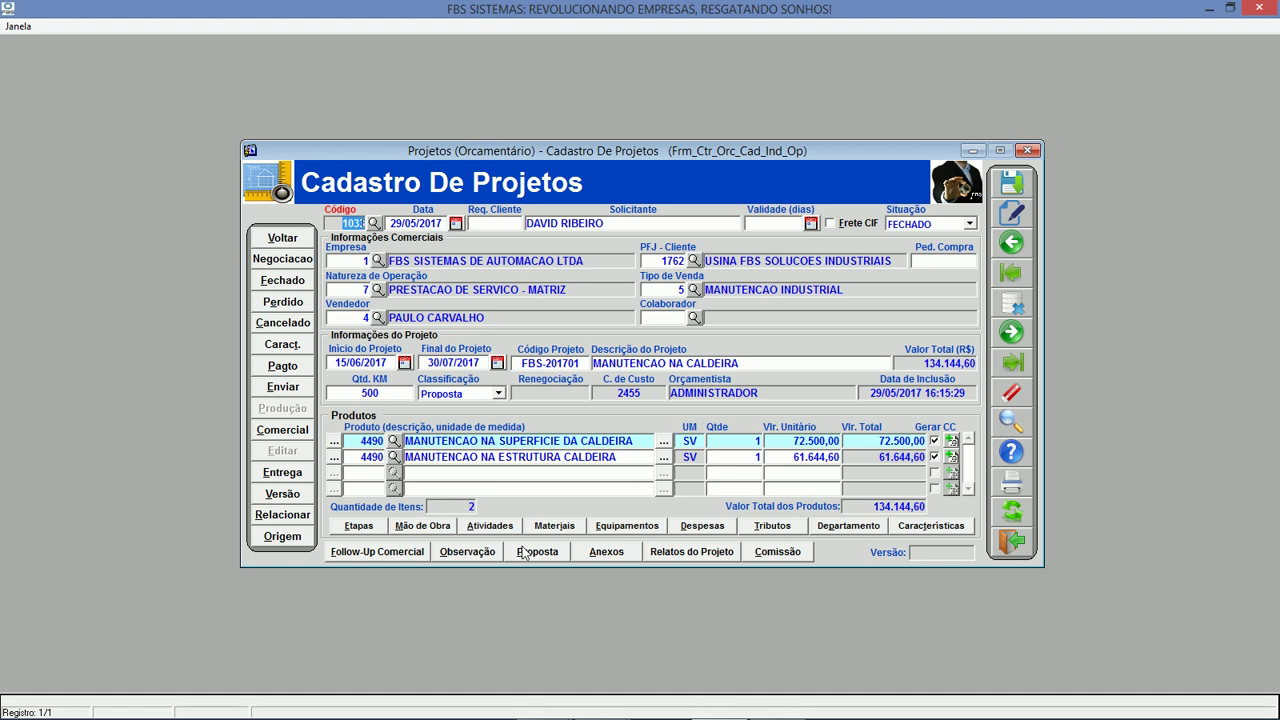
# Check the commercial follow-up (one scheduled visit) and the blank technical proposal, then open the attachments.
pyautogui.click(378, 552)
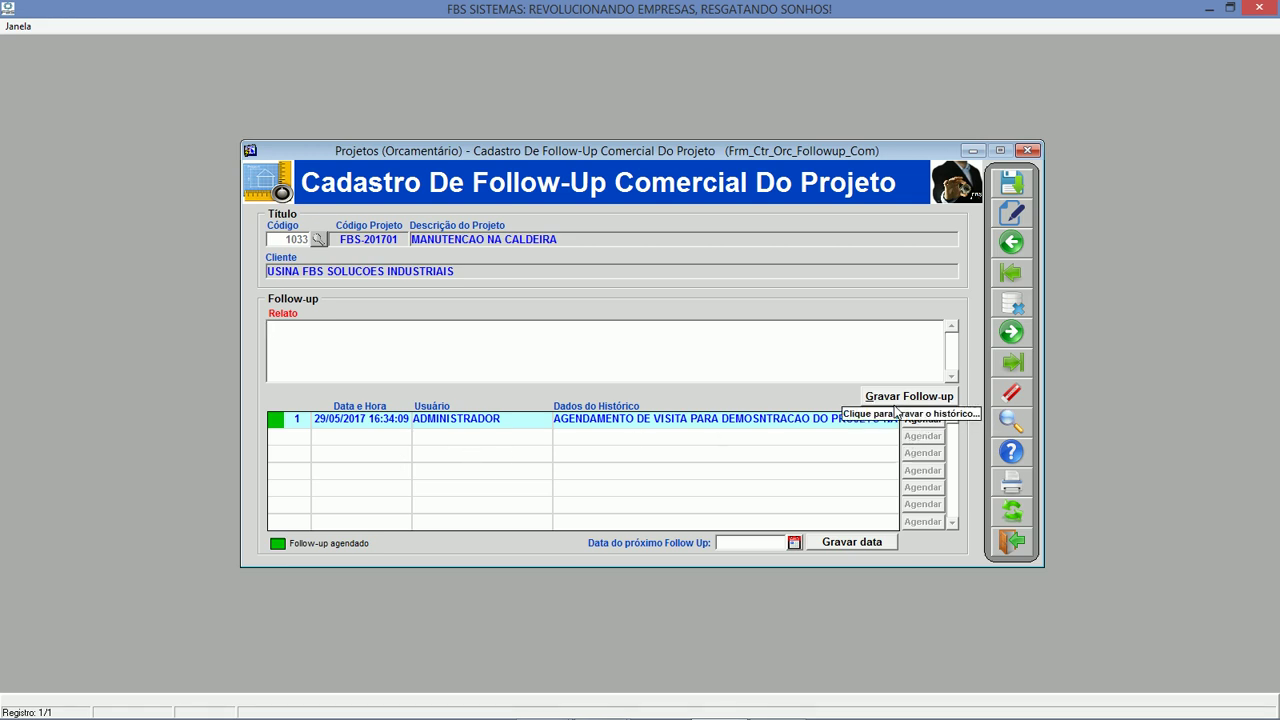
pyautogui.click(1013, 540)
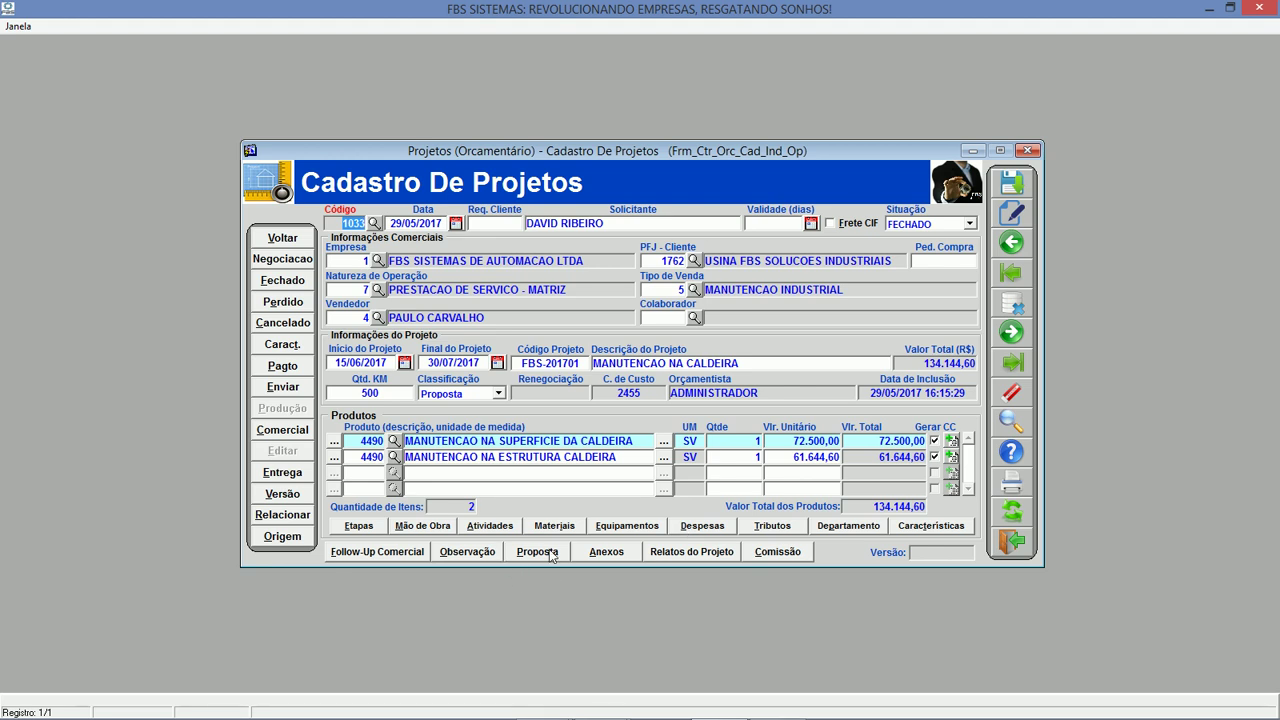
pyautogui.click(537, 552)
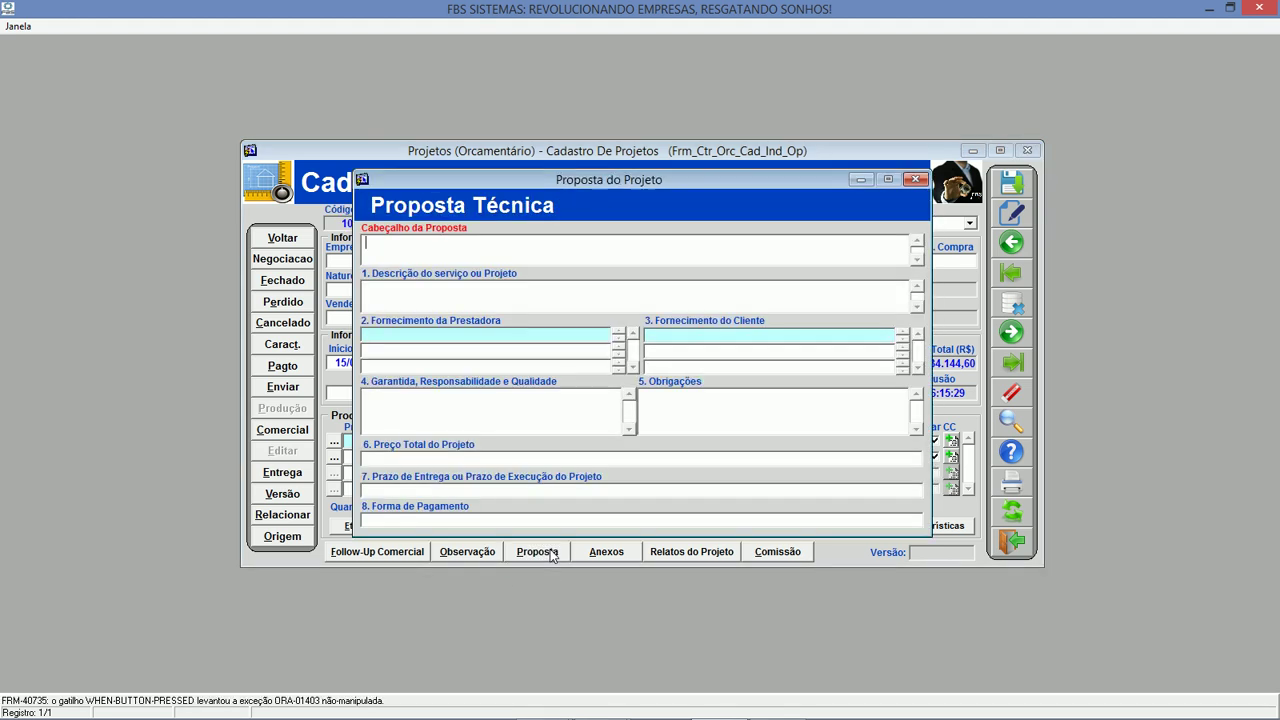
pyautogui.click(914, 180)
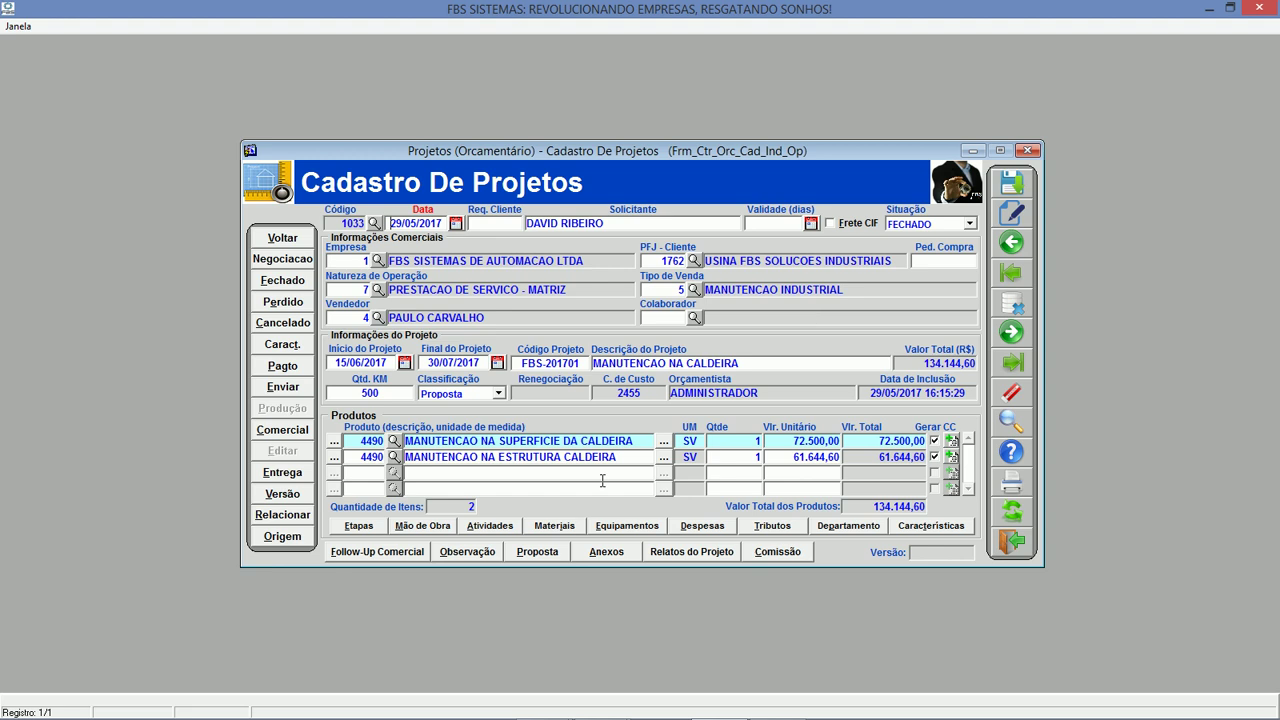
pyautogui.click(626, 554)
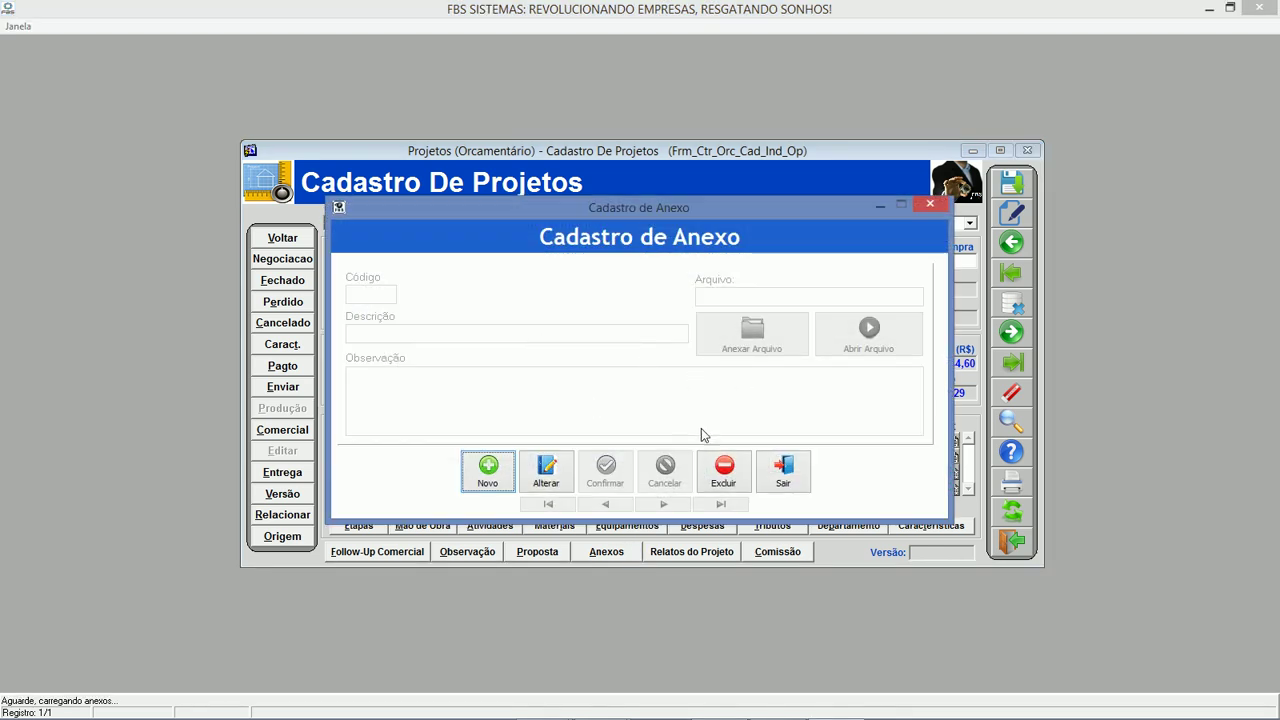
# Print and review the Relatos do Projeto follow-up report of the two notes, then open cost centre 2455.
pyautogui.click(780, 472)
pyautogui.click(668, 553)
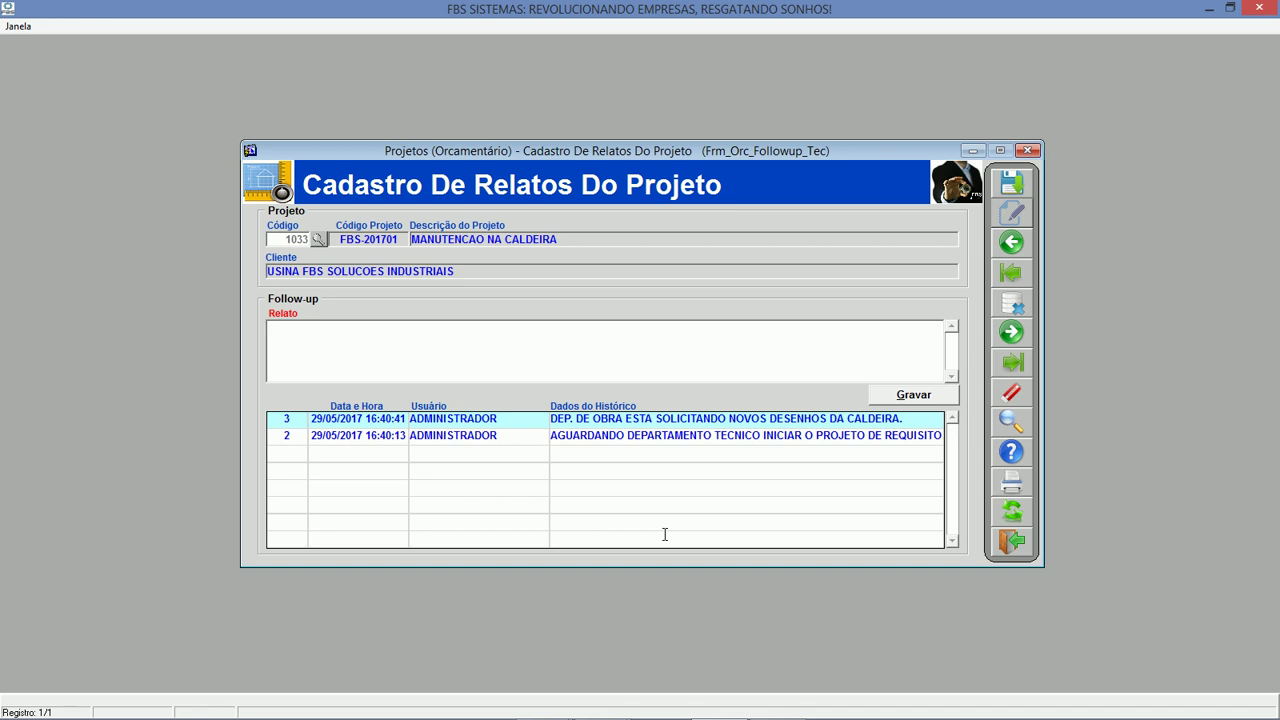
pyautogui.click(1011, 483)
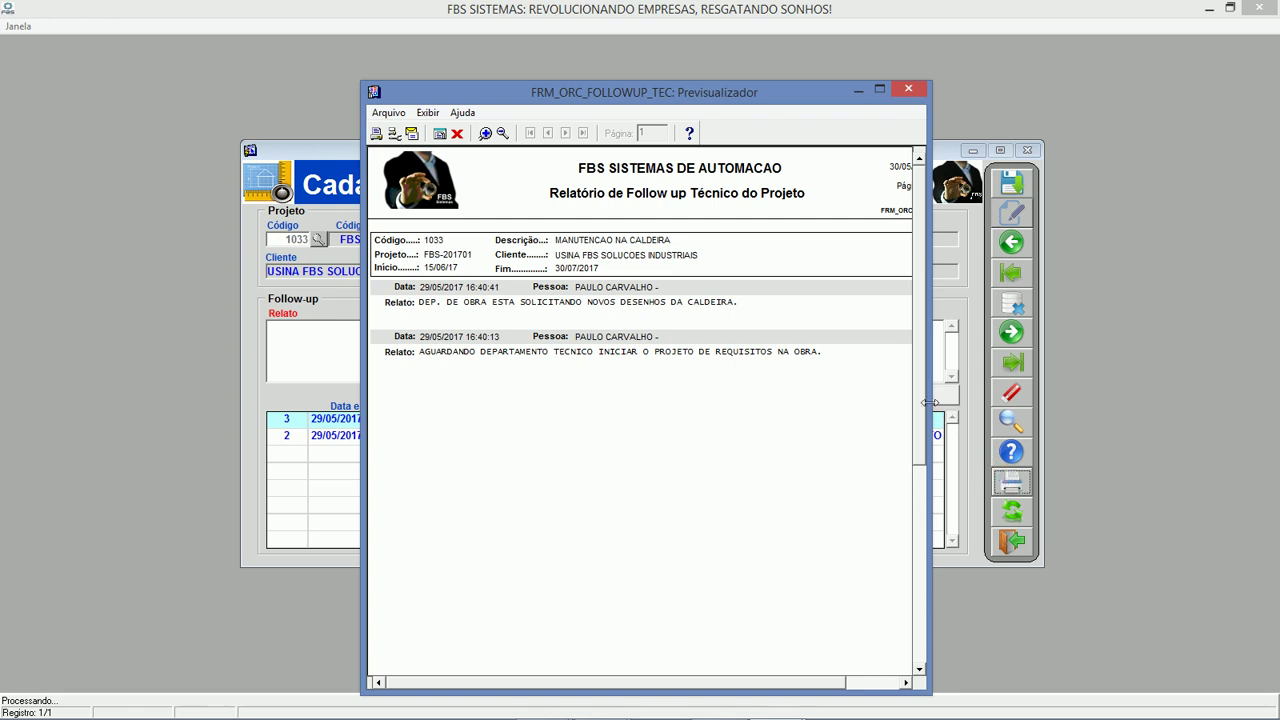
pyautogui.moveTo(930, 405); pyautogui.dragTo(1116, 384)
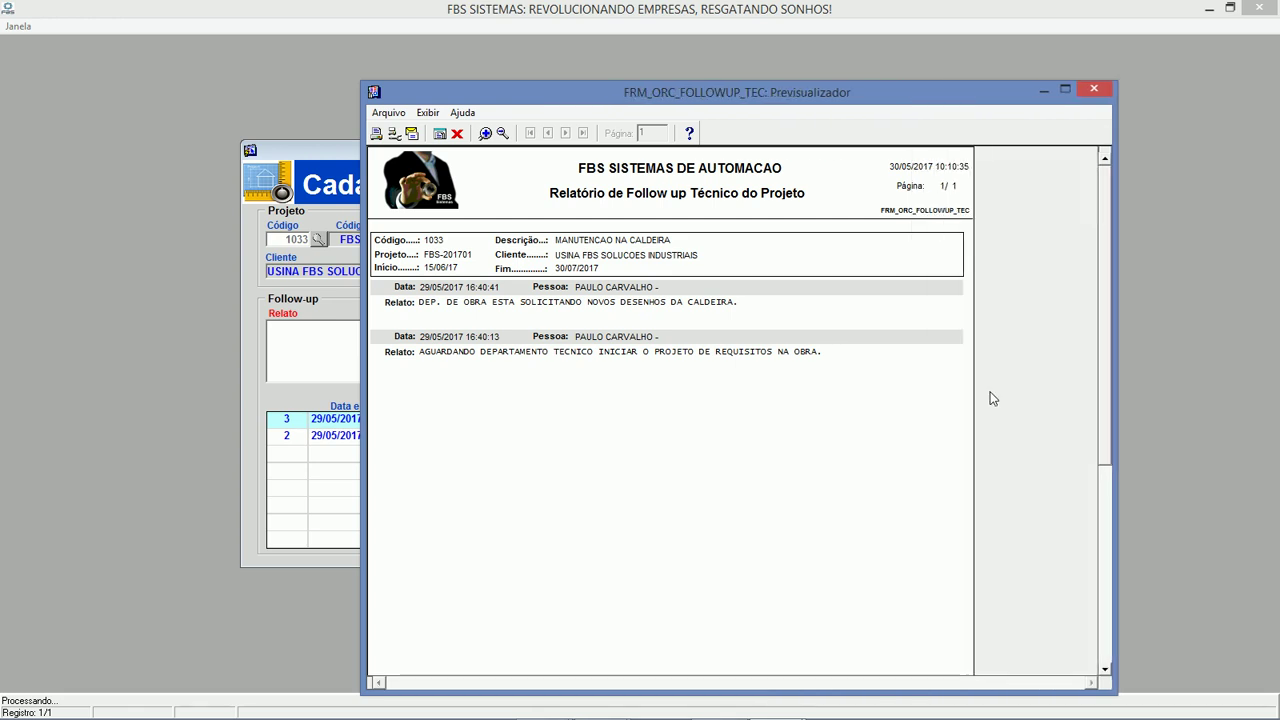
pyautogui.click(458, 134)
pyautogui.click(1023, 541)
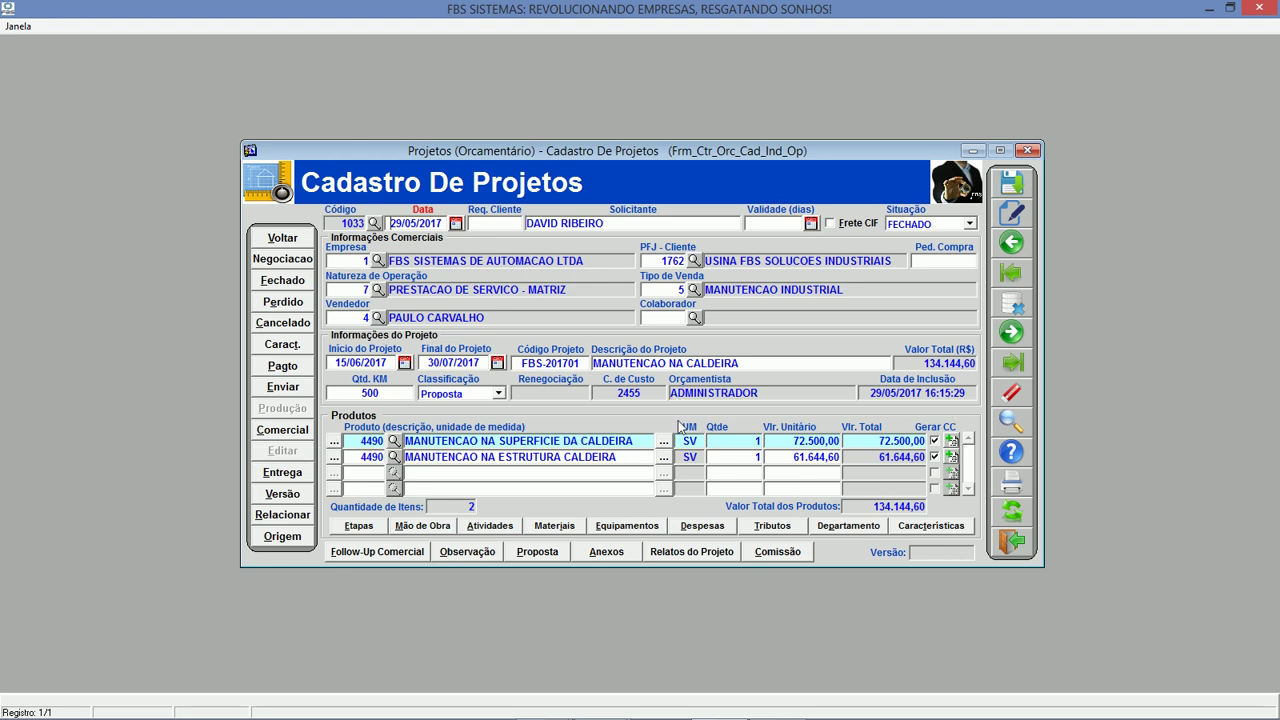
pyautogui.doubleClick(633, 393)
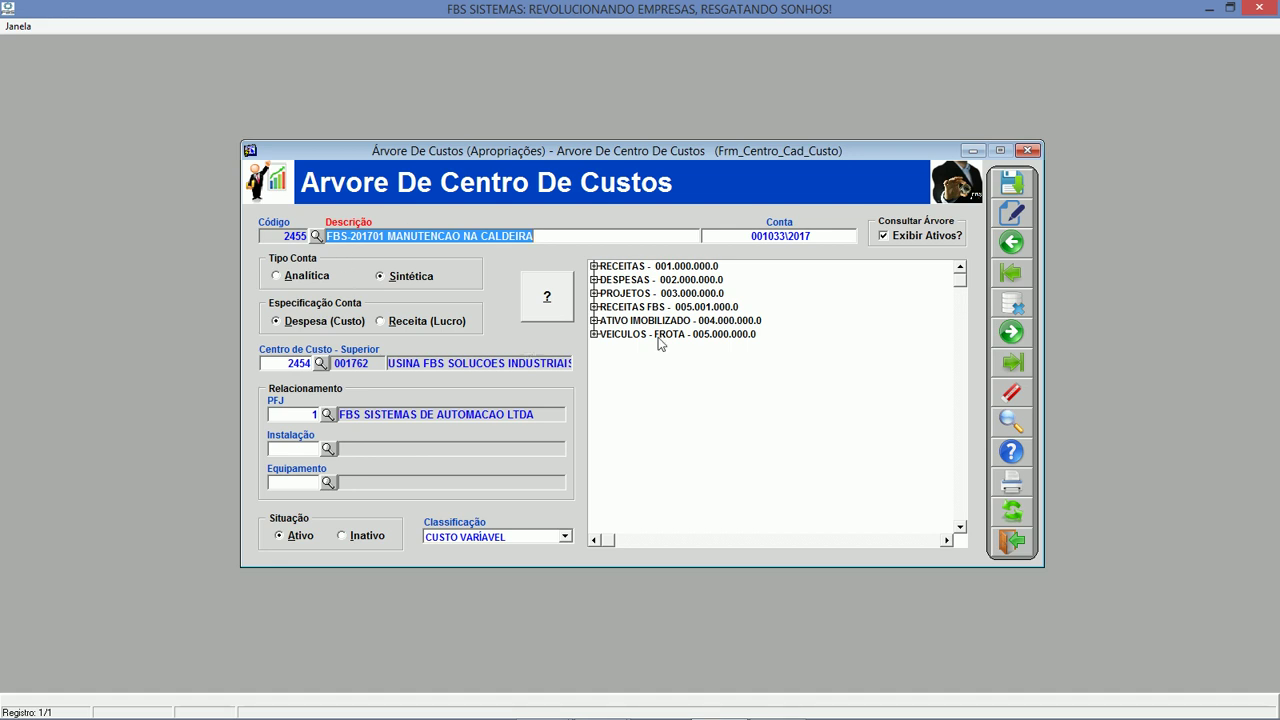
pyautogui.click(1020, 548)
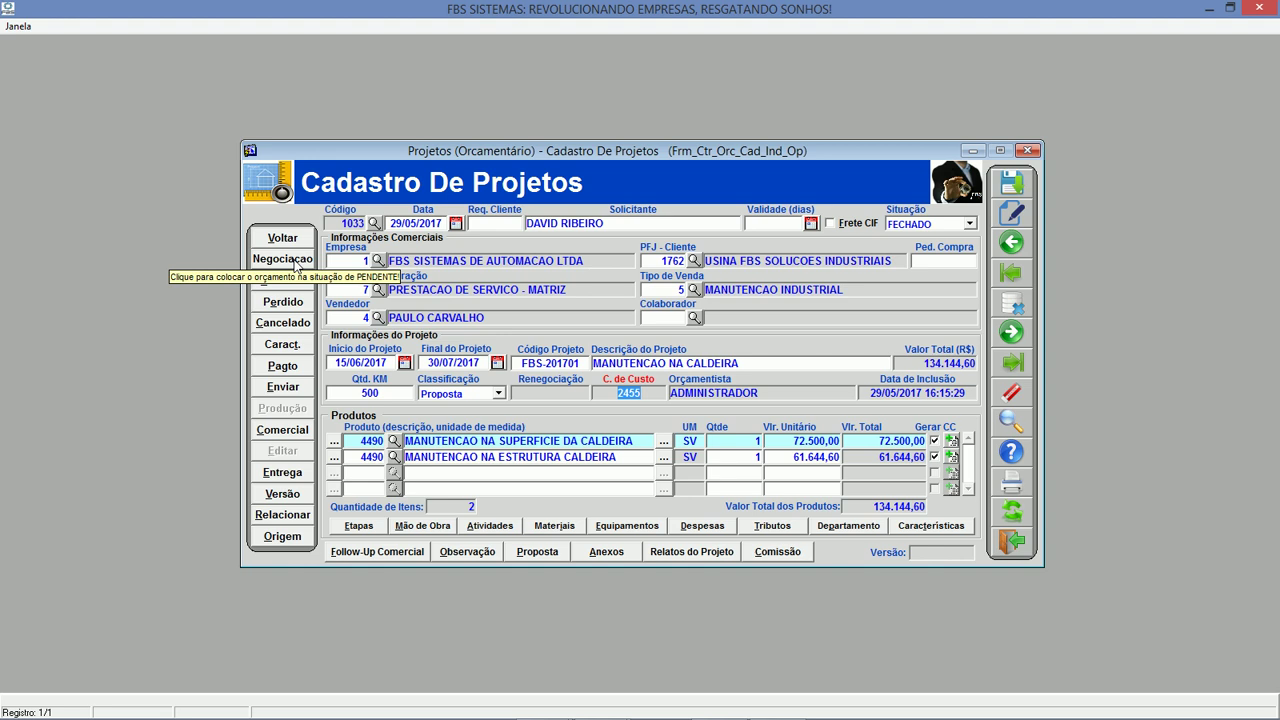
# Decline the Negociacao status change and open sales order 002189 from the Comercial list.
pyautogui.click(284, 259)
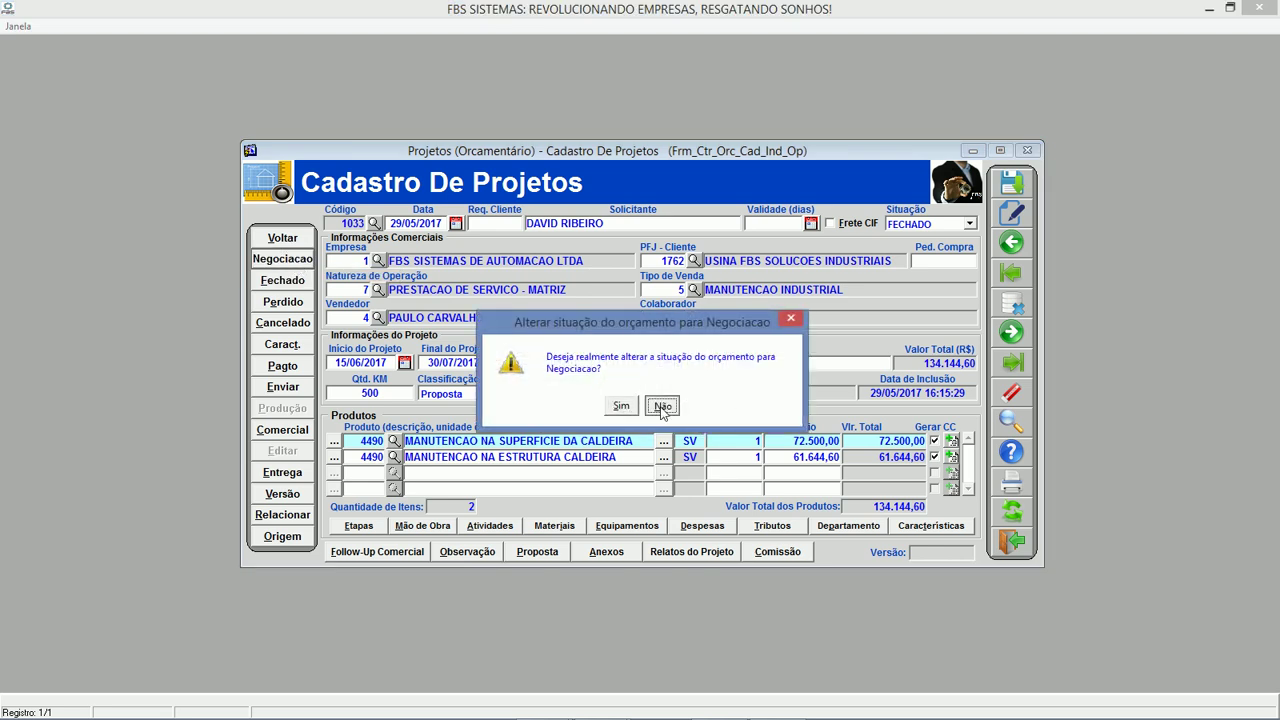
pyautogui.click(662, 406)
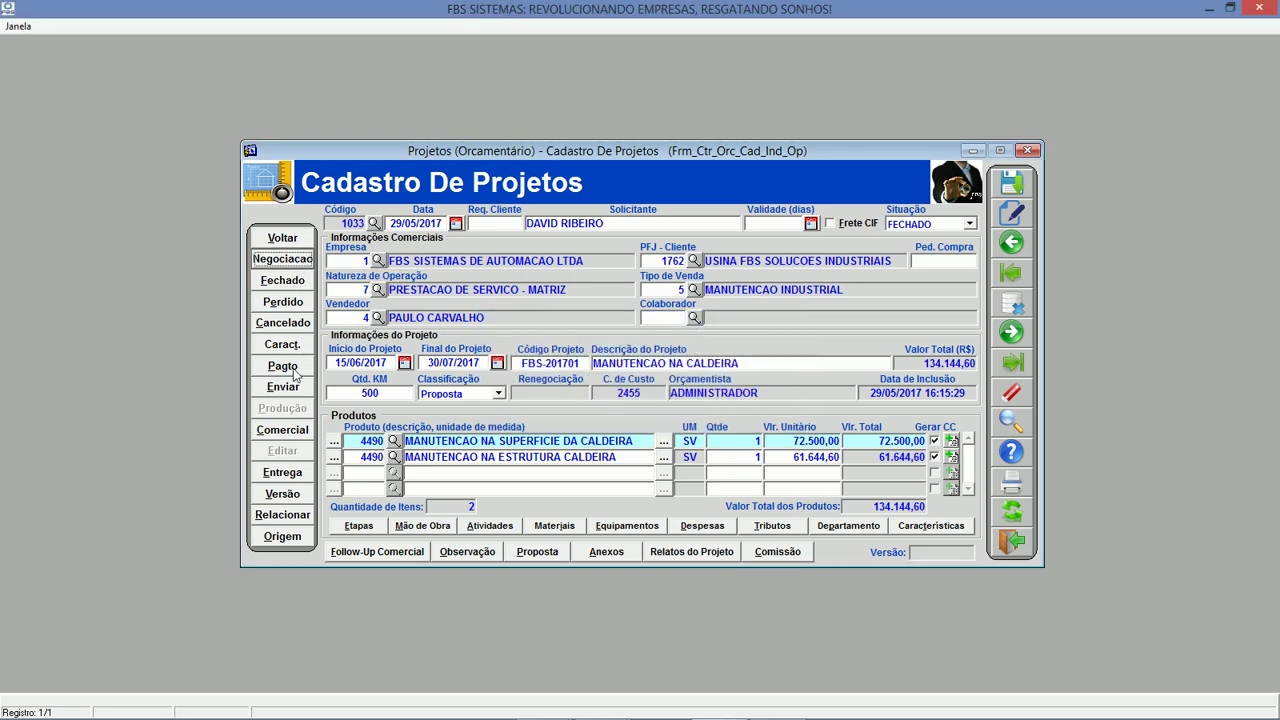
pyautogui.click(294, 438)
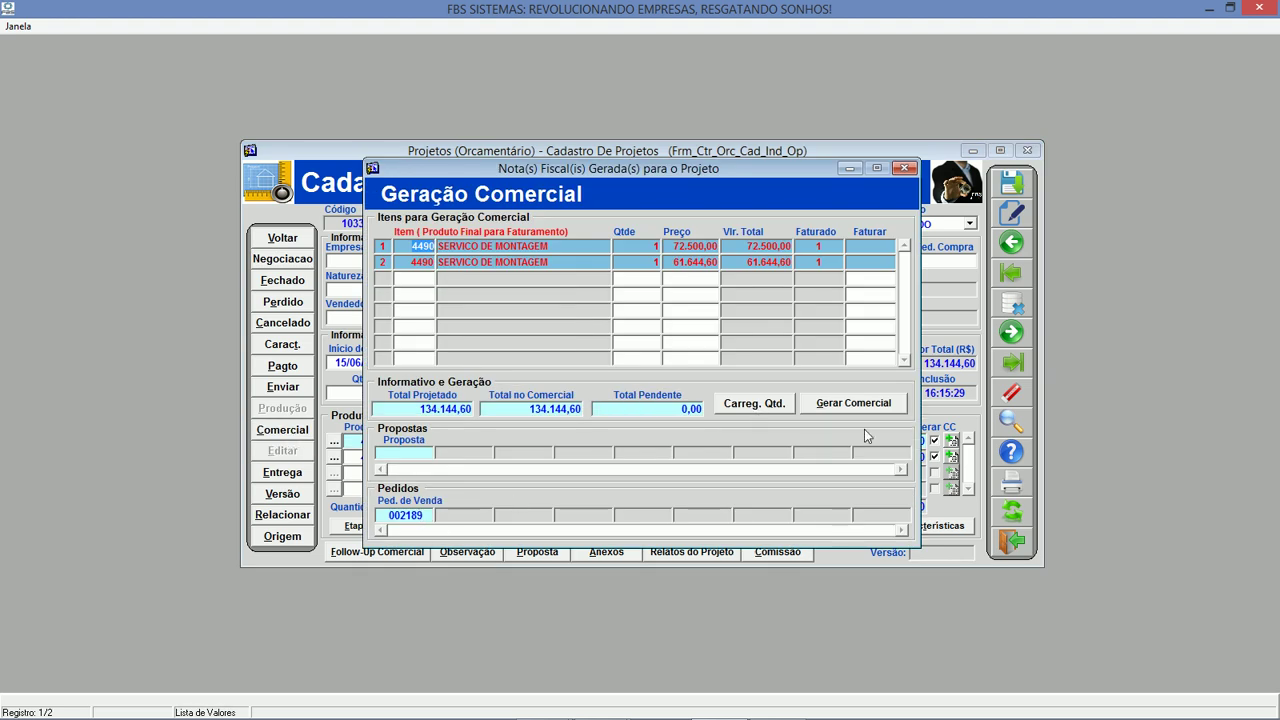
pyautogui.doubleClick(405, 516)
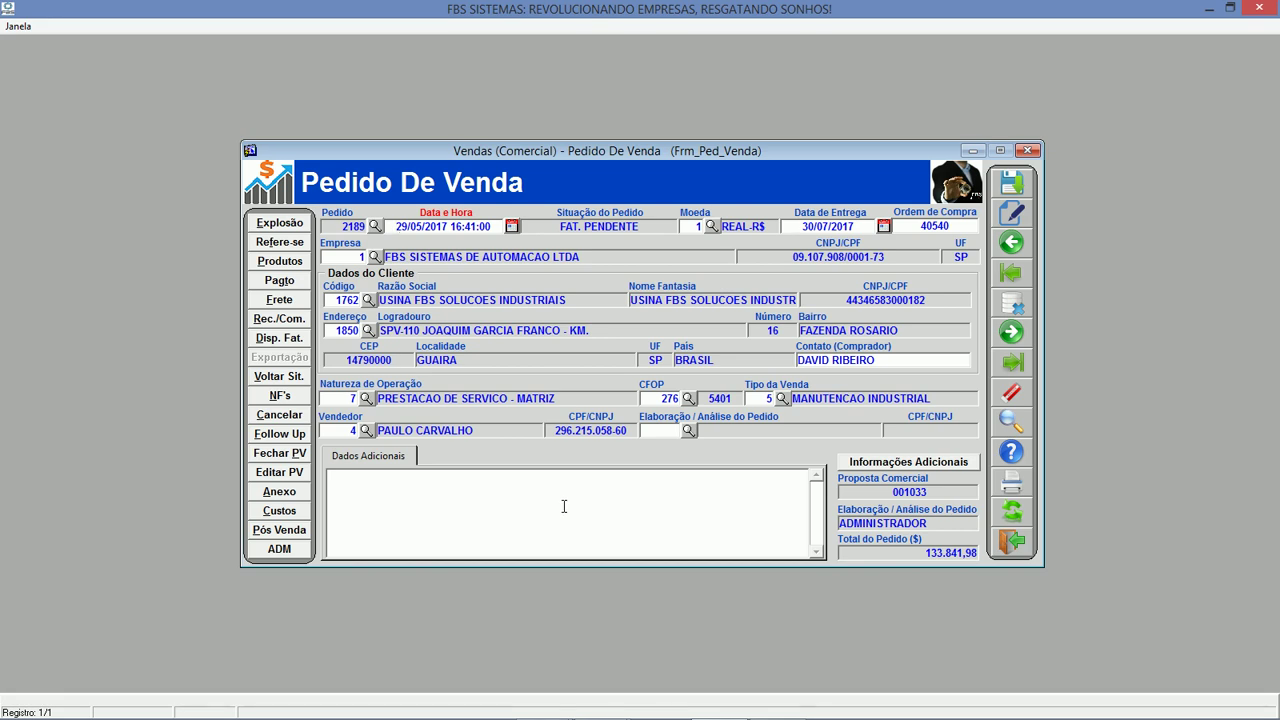
# Check row 1's Fabricar and O.S quantities in Explosão, then open service order 886.
pyautogui.click(293, 228)
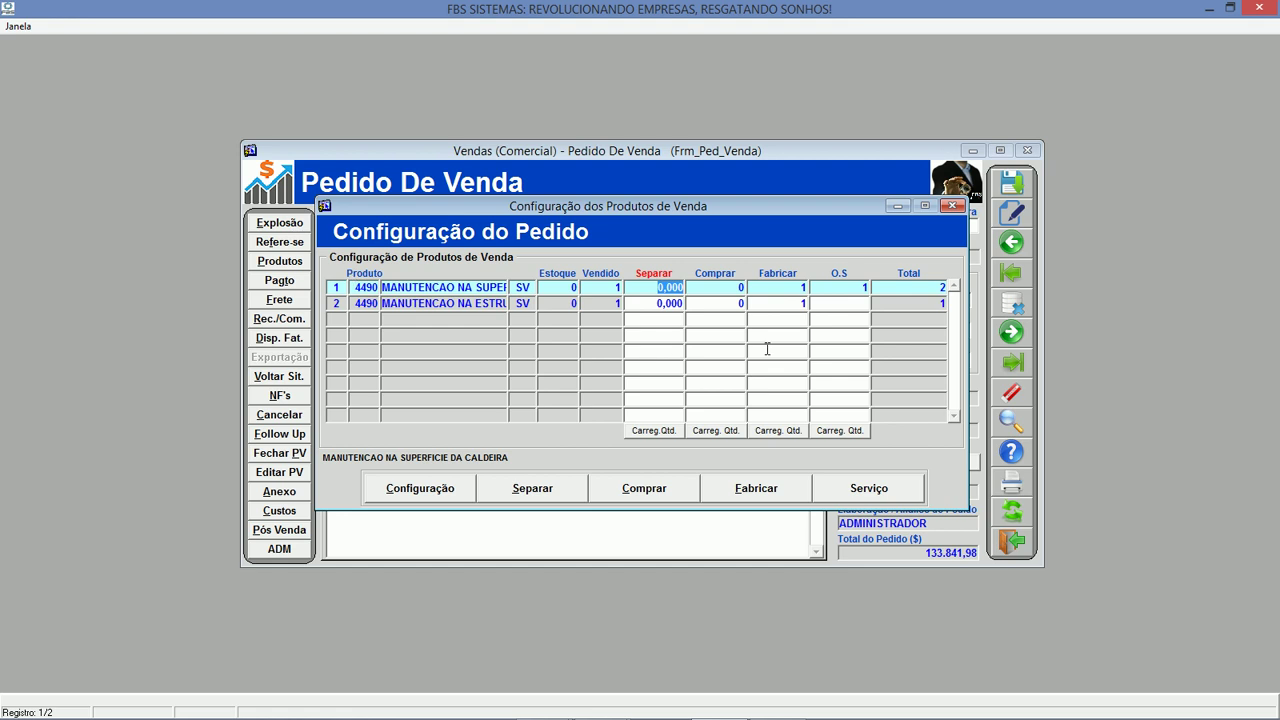
pyautogui.click(797, 287)
pyautogui.click(845, 288)
pyautogui.click(952, 206)
pyautogui.click(280, 242)
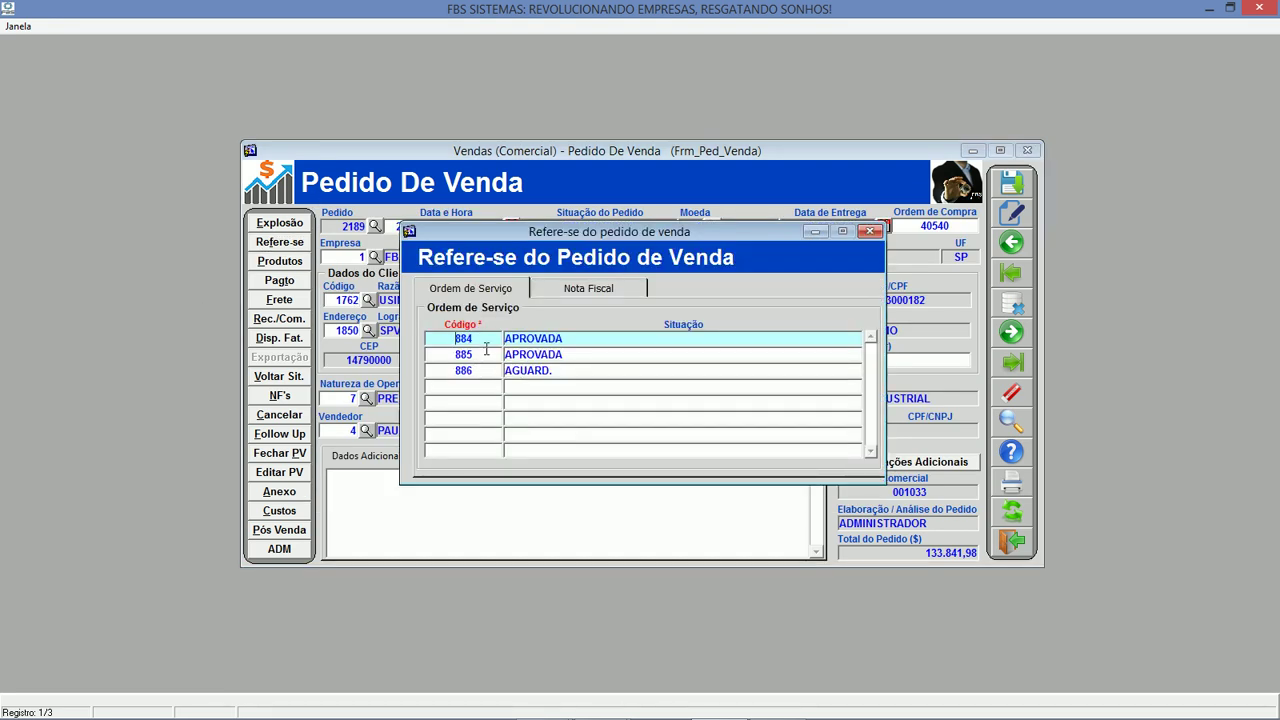
pyautogui.doubleClick(484, 371)
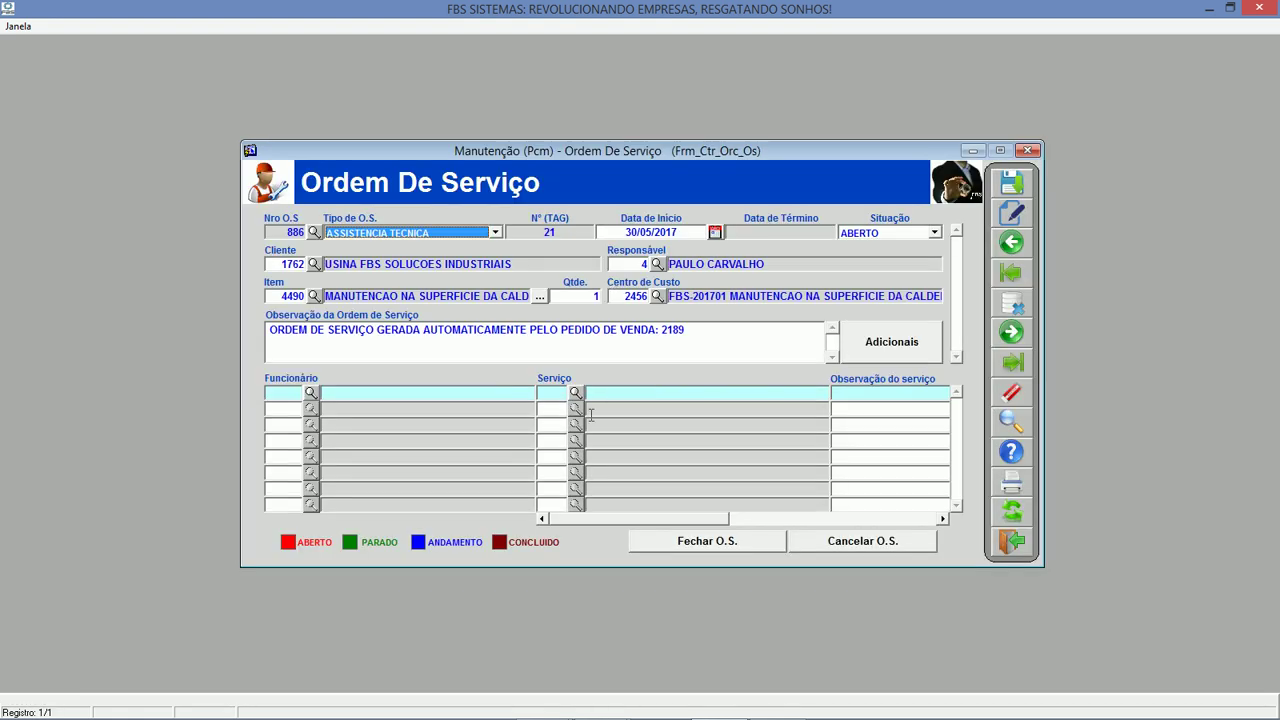
# Assign the employee and EXECUÇÃO DE SERVIÇO (EXTERNO) to service order 886 and save it.
pyautogui.click(281, 392)
pyautogui.click(310, 392)
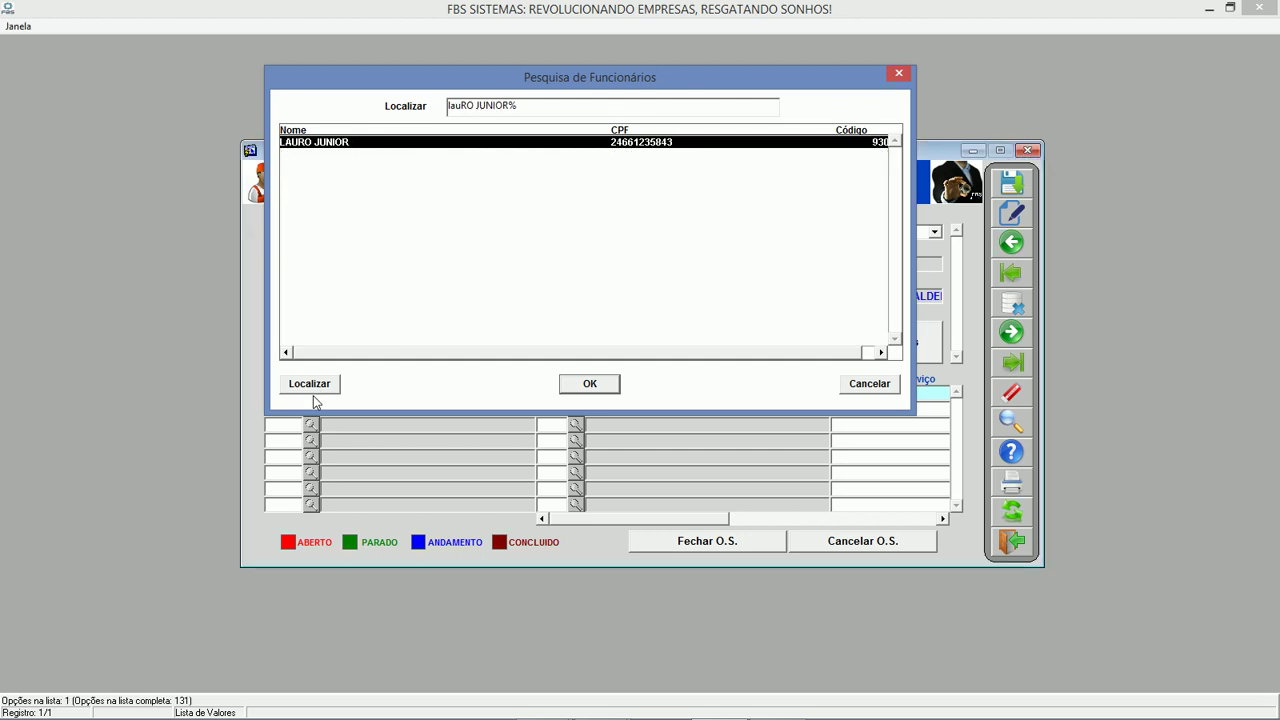
pyautogui.press('Return')
pyautogui.press('F9')
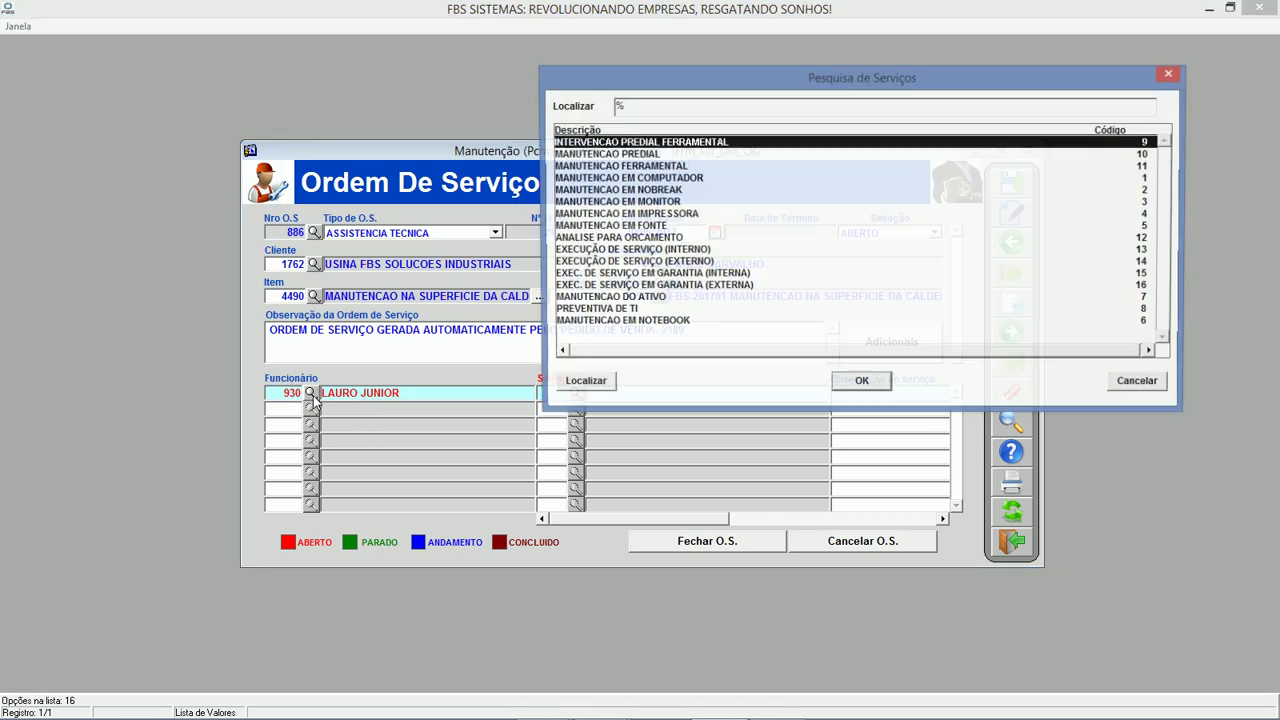
pyautogui.press('Down')
pyautogui.press('Down')
pyautogui.press('Down')
pyautogui.press('Down')
pyautogui.press('Down')
pyautogui.press('Down')
pyautogui.press('Down')
pyautogui.press('Down')
pyautogui.press('Down')
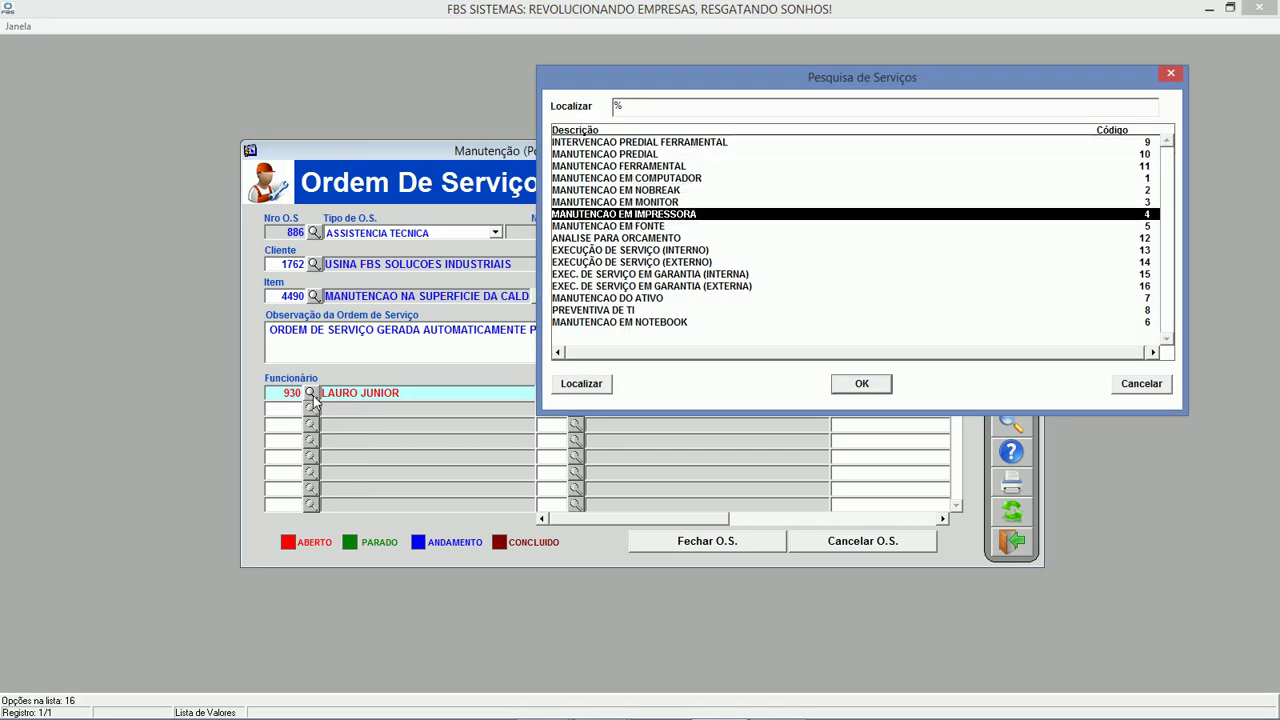
pyautogui.press('Down')
pyautogui.press('Return')
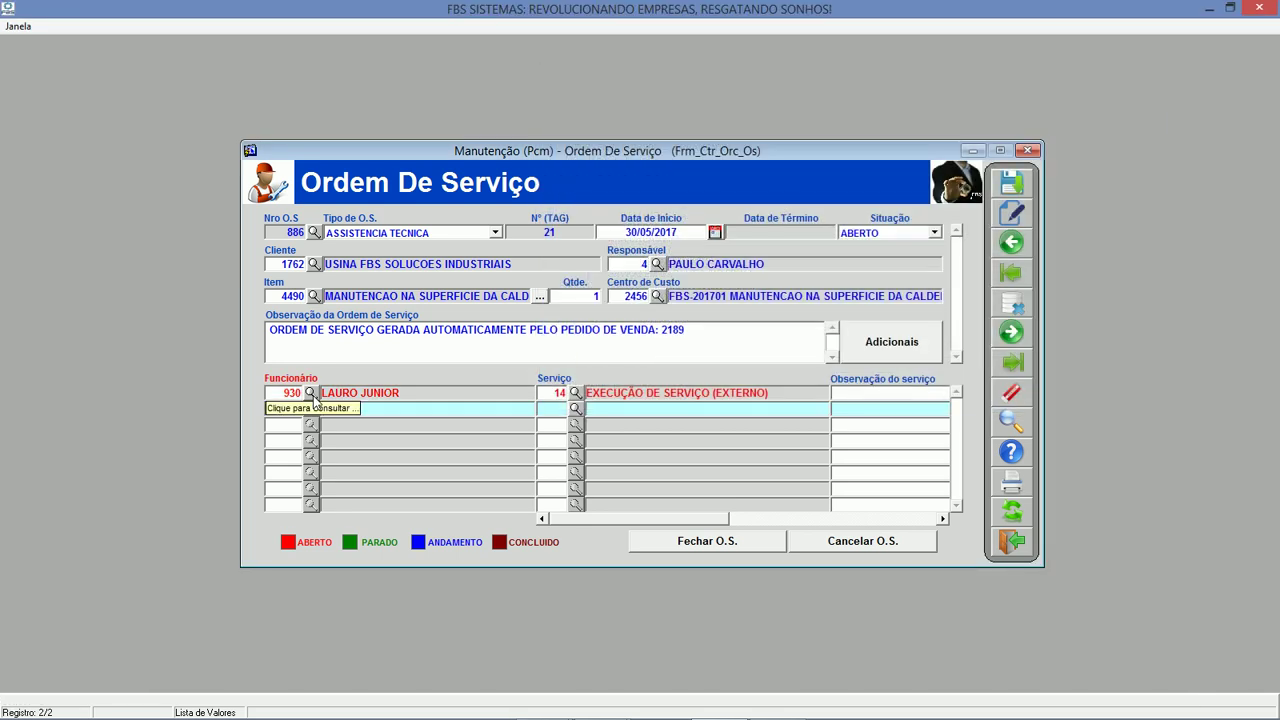
pyautogui.click(1012, 184)
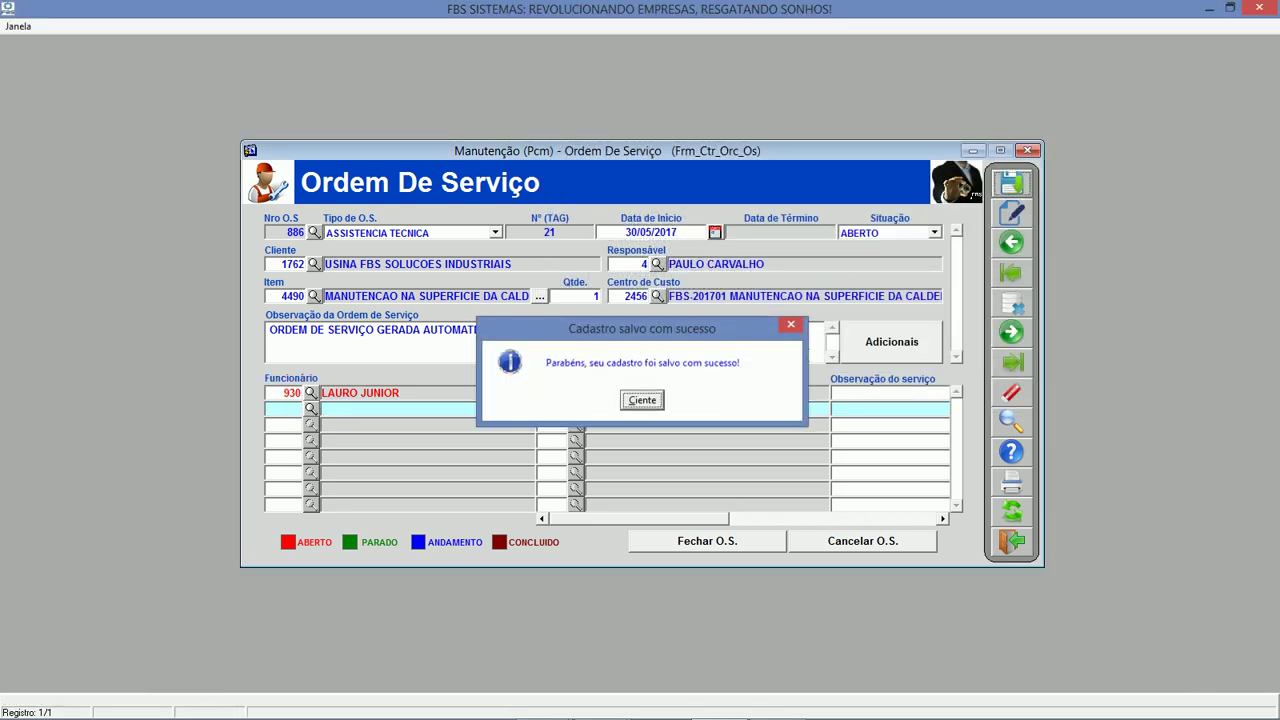
pyautogui.press('Return')
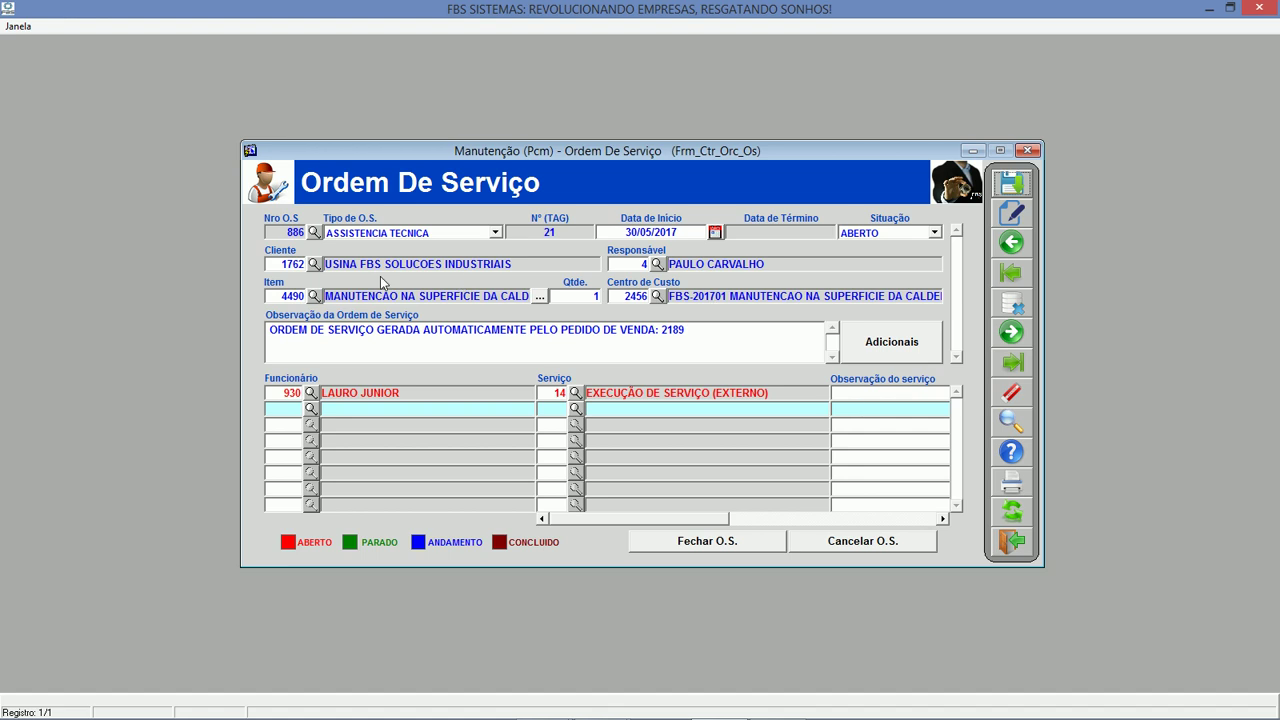
# Check the order's cost centre 2456 and generate the Resumo da O.S. work and checklist report.
pyautogui.click(620, 292)
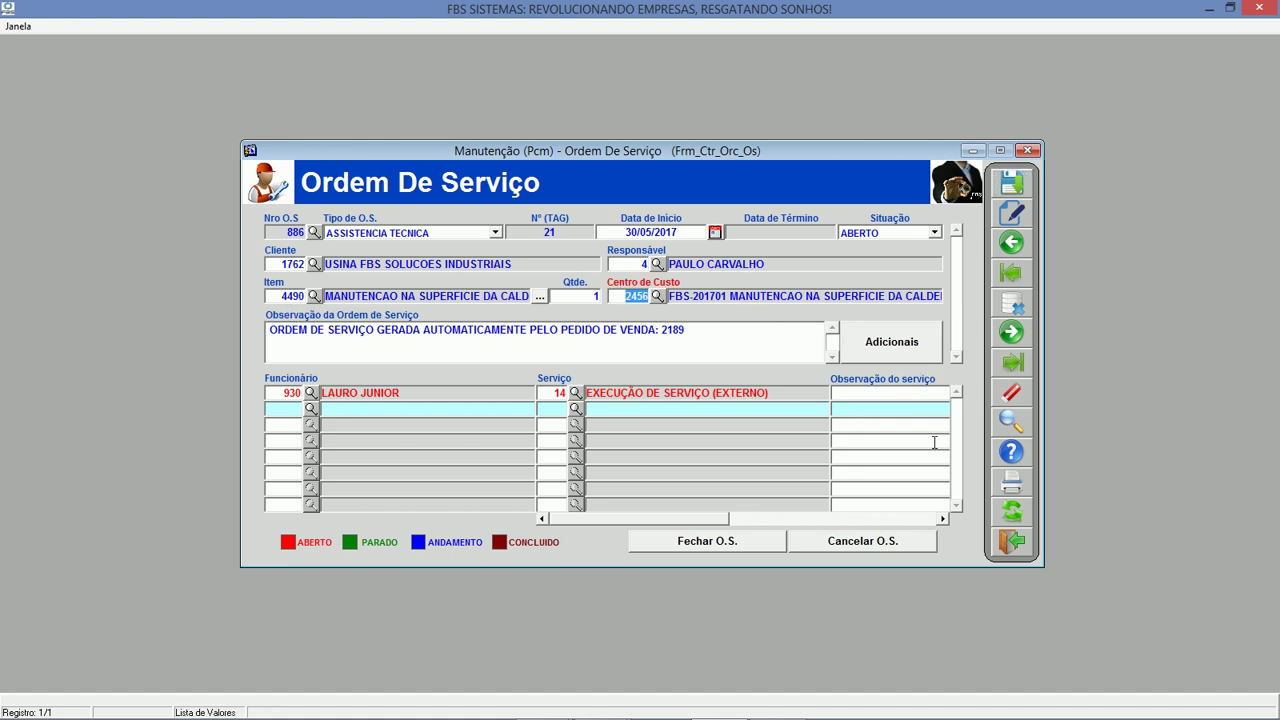
pyautogui.click(1012, 482)
pyautogui.click(688, 400)
pyautogui.click(762, 399)
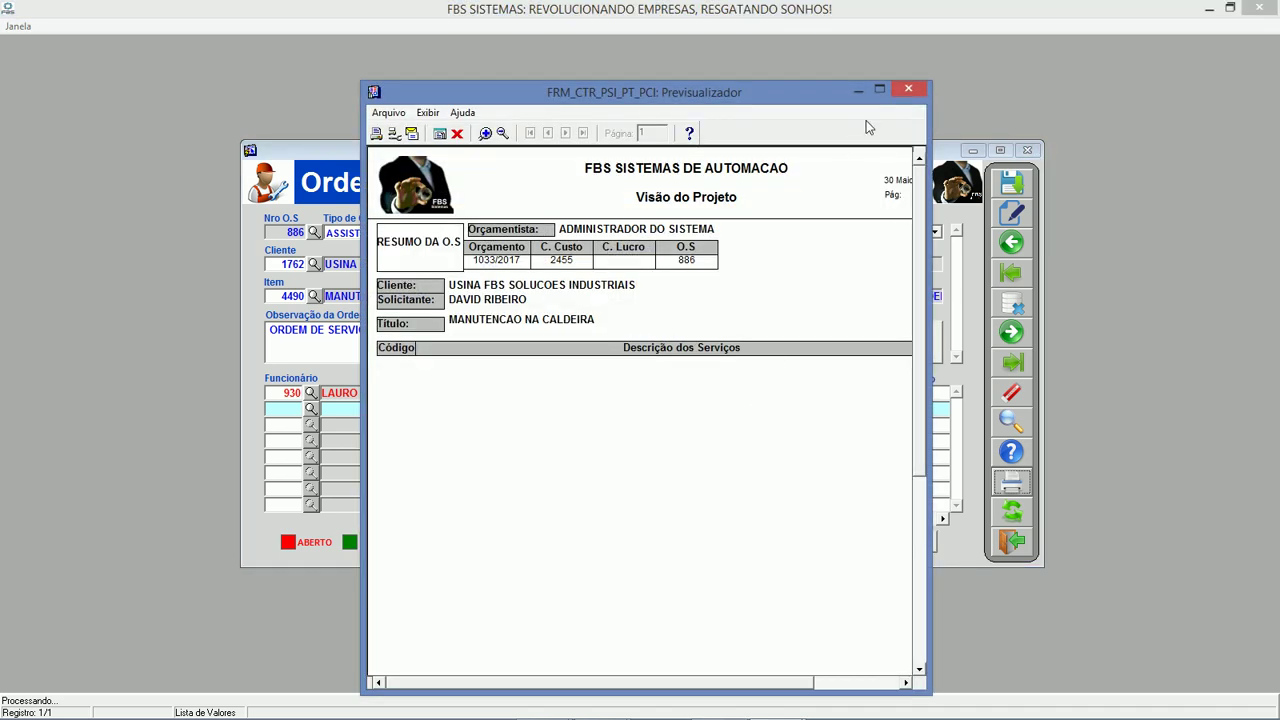
# Close the Visão do Projeto preview and acknowledge the missing-employee warning on service order 886.
pyautogui.moveTo(930, 211); pyautogui.dragTo(1088, 219)
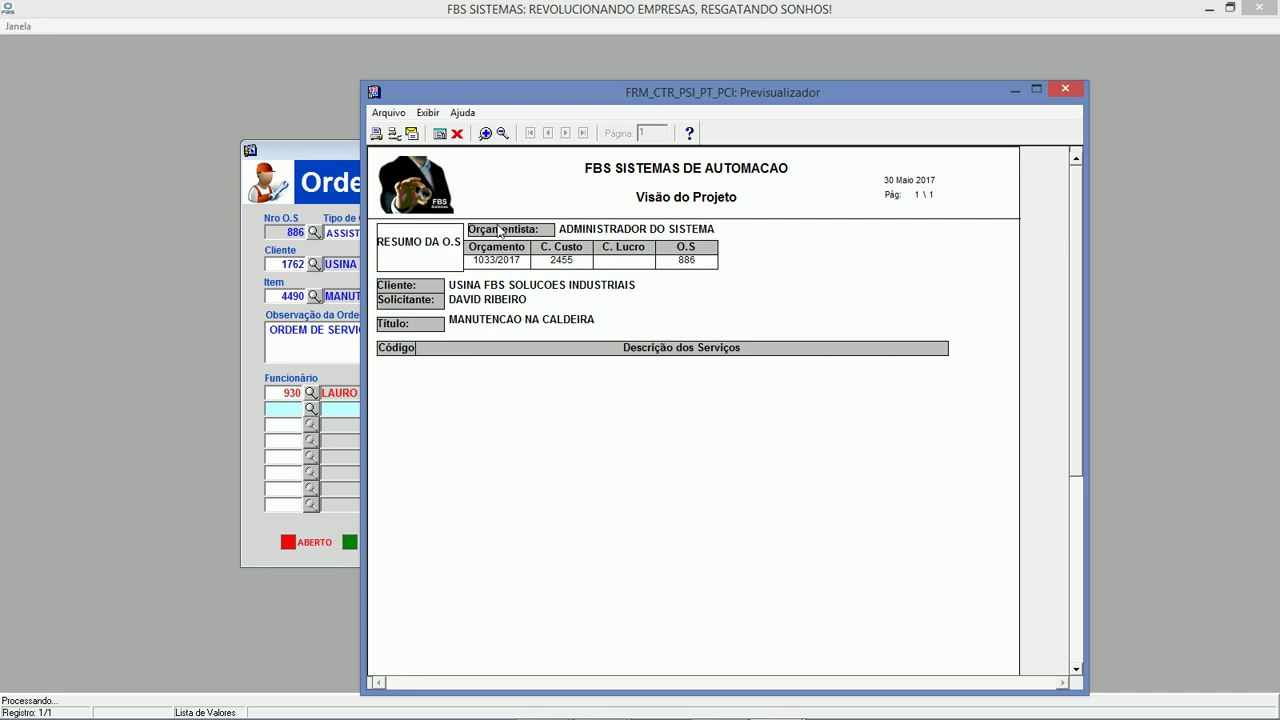
pyautogui.click(457, 133)
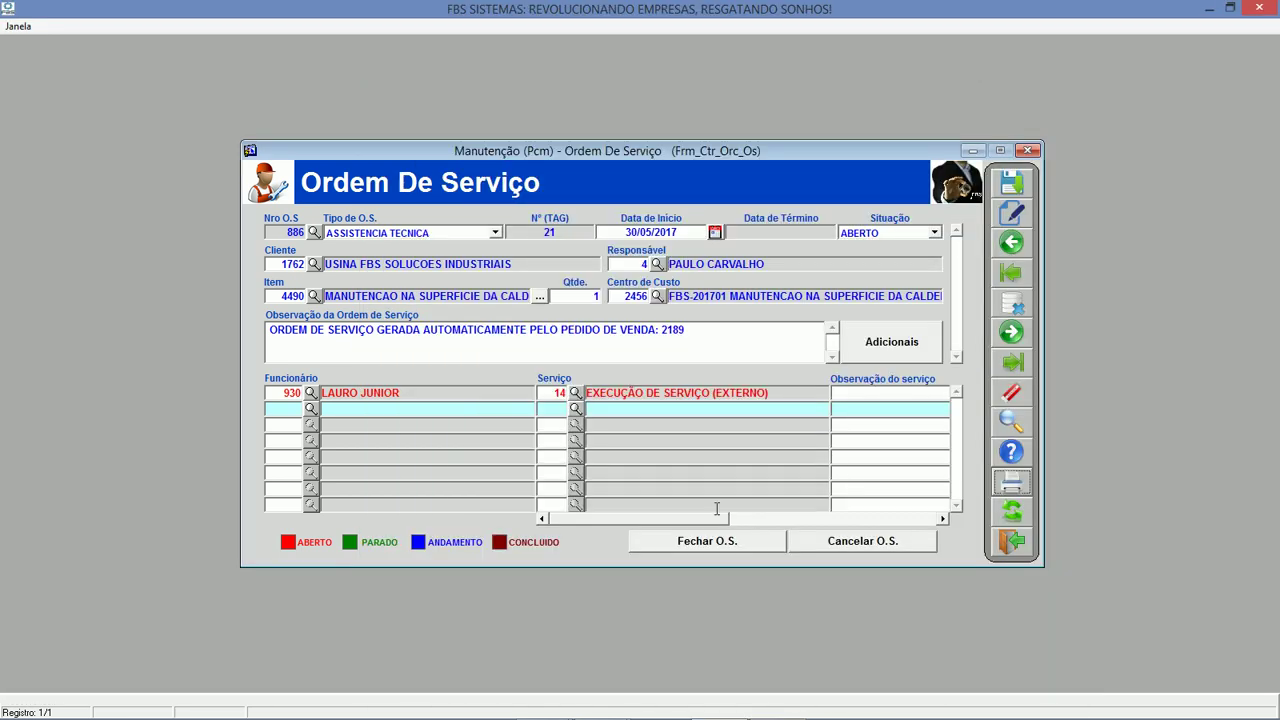
pyautogui.moveTo(693, 524); pyautogui.dragTo(926, 520)
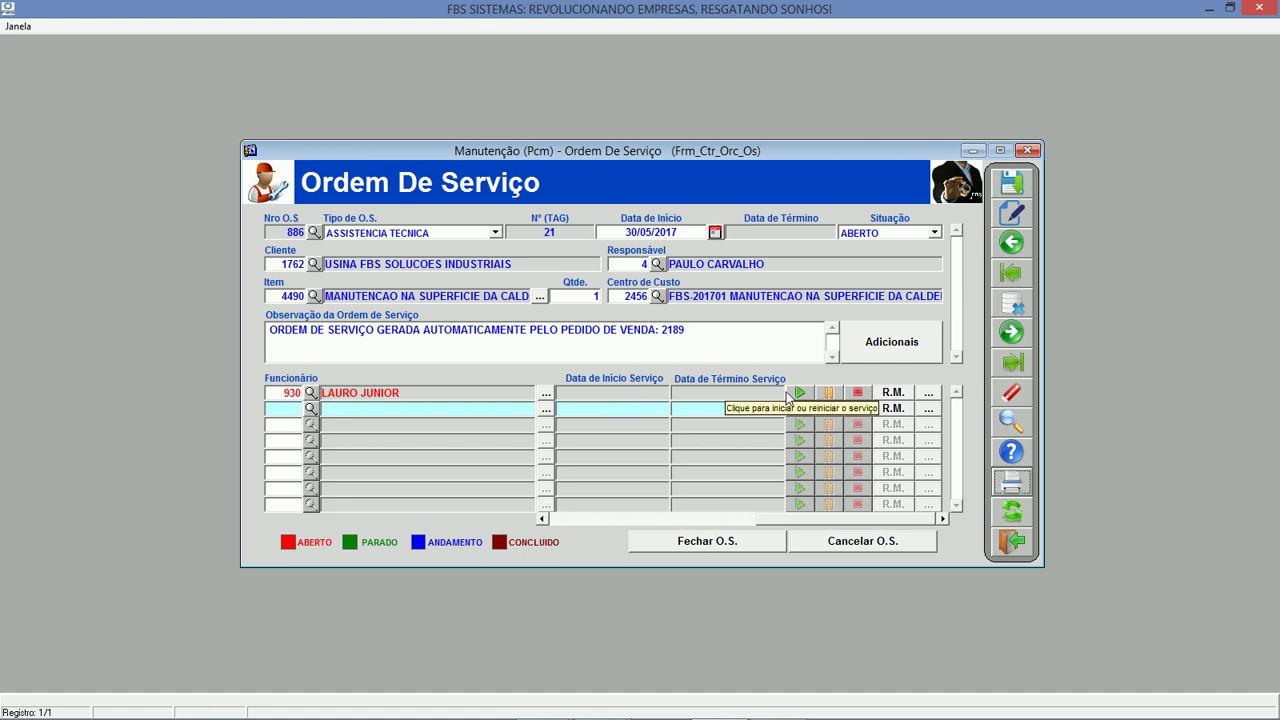
pyautogui.click(889, 399)
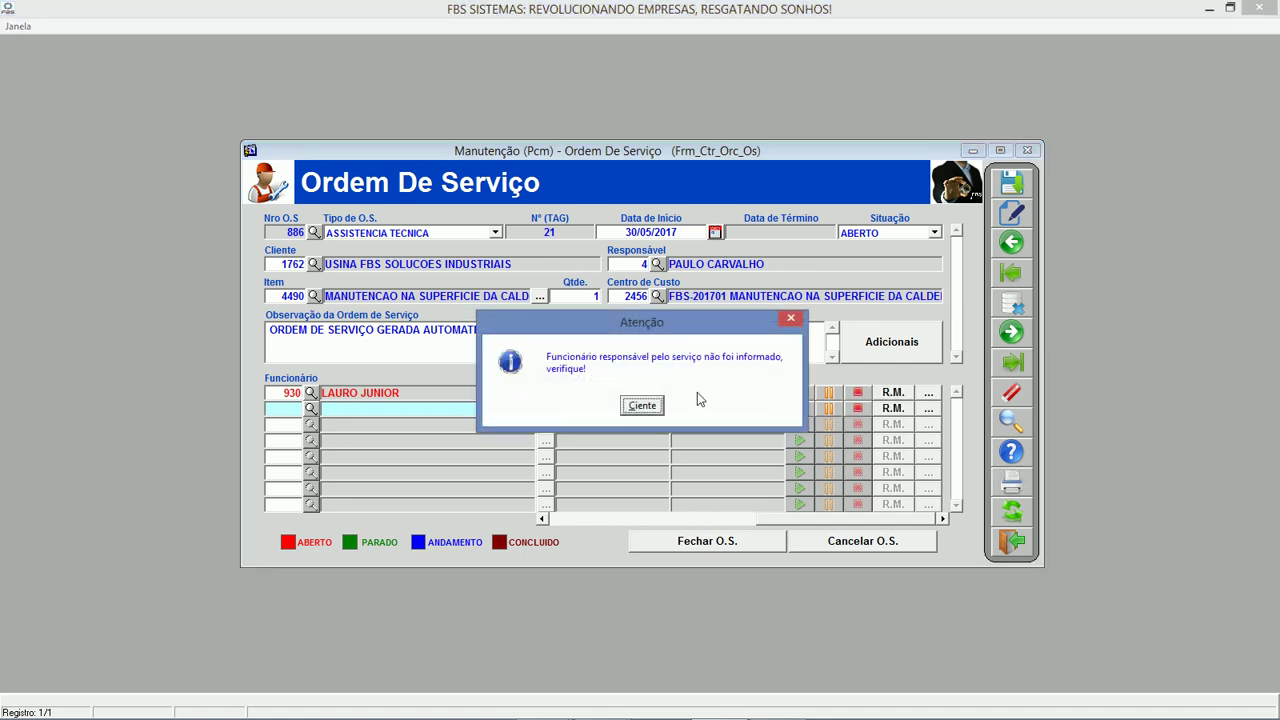
pyautogui.click(642, 405)
pyautogui.click(767, 392)
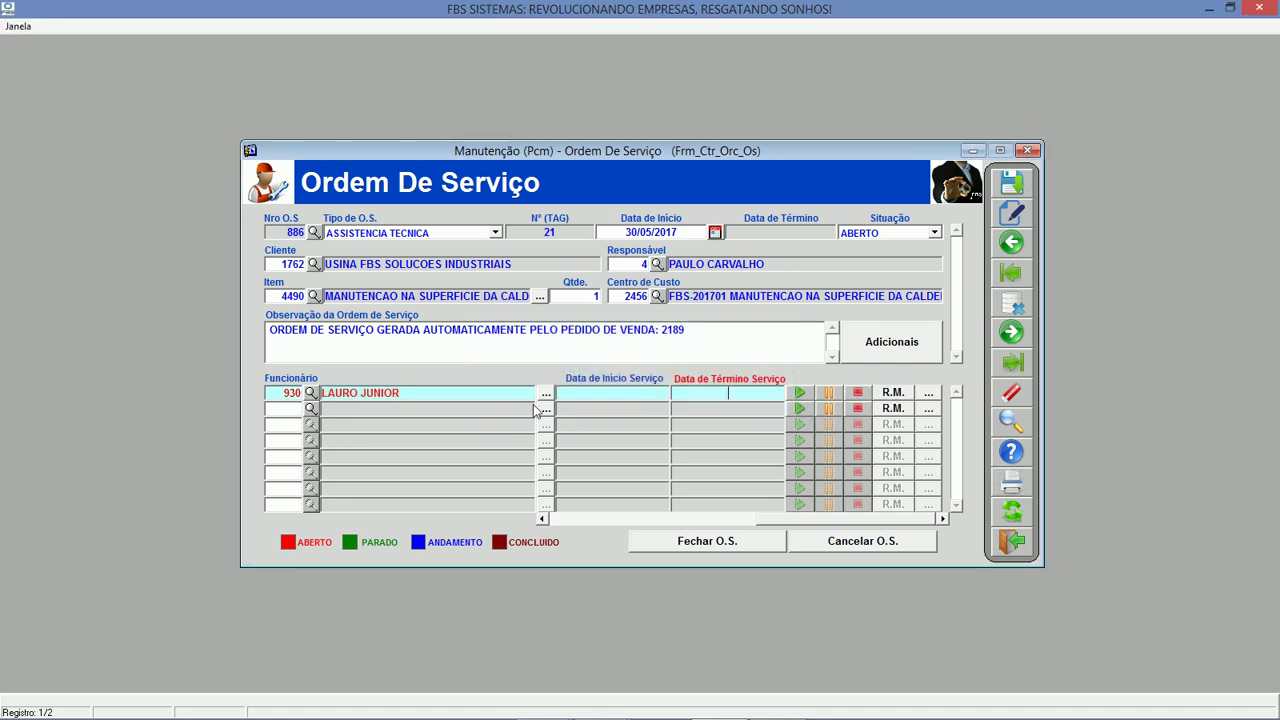
pyautogui.click(893, 392)
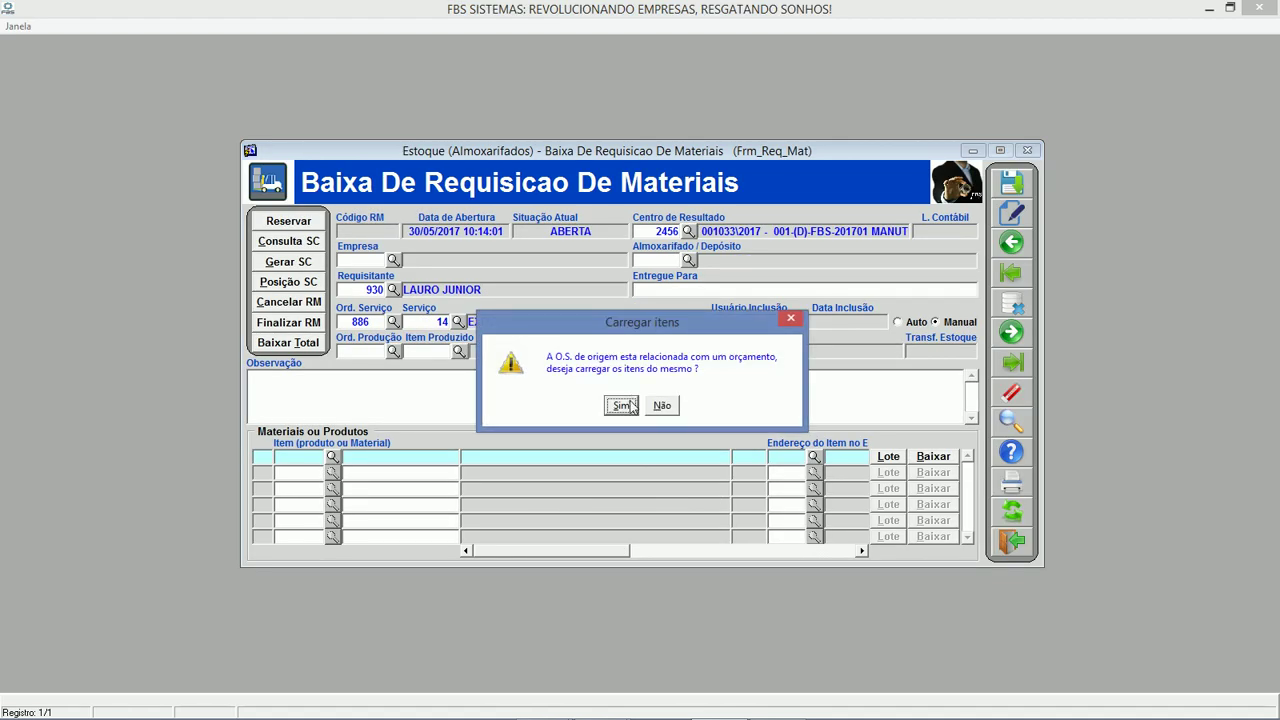
pyautogui.click(661, 402)
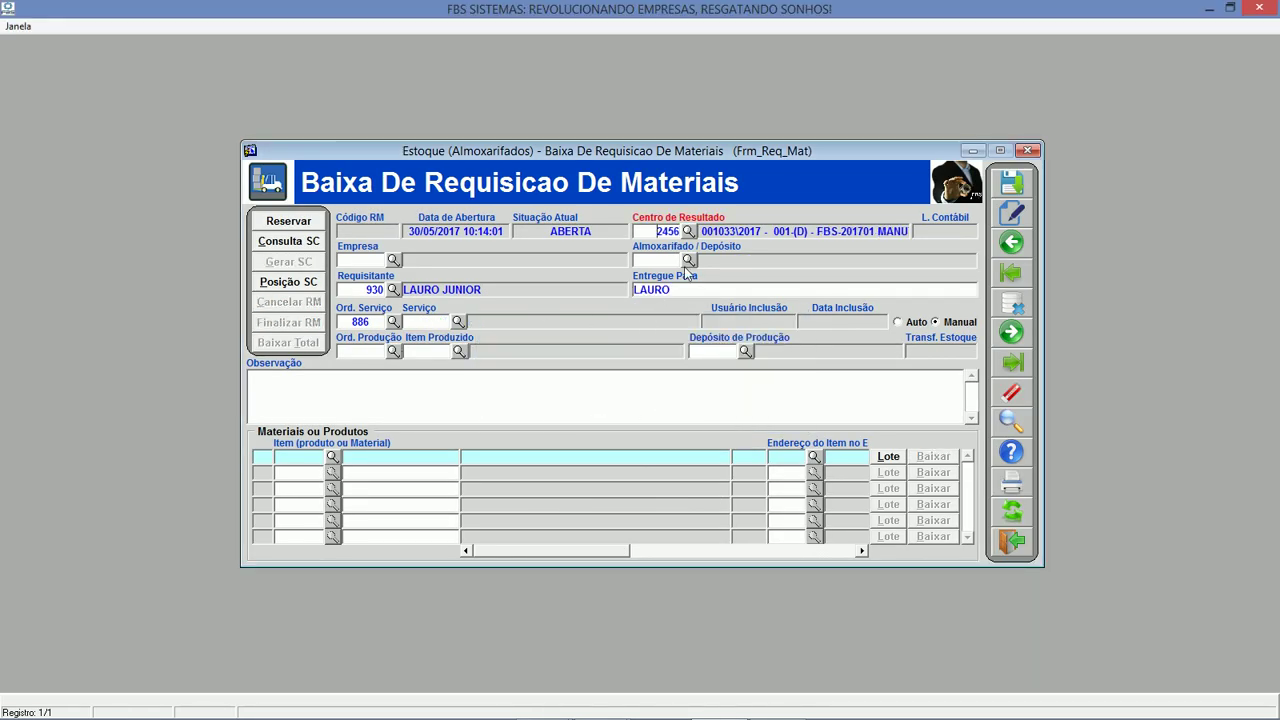
pyautogui.press('Tab')
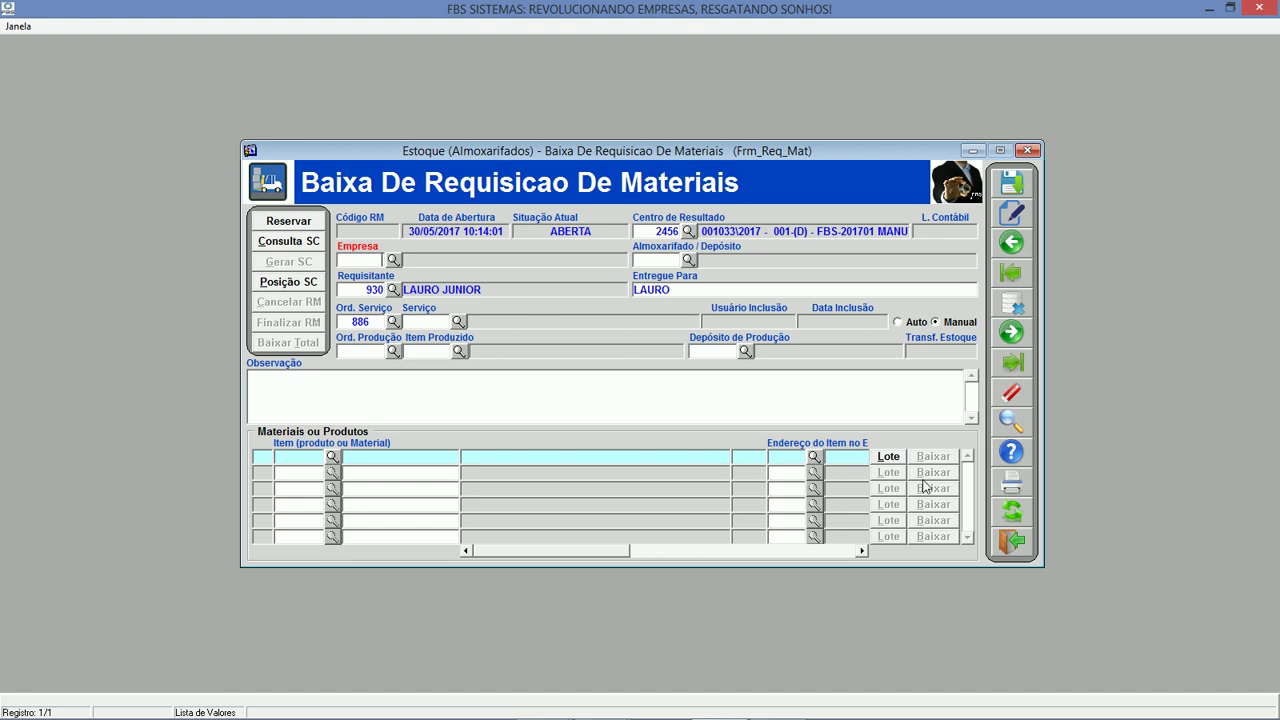
pyautogui.click(1010, 542)
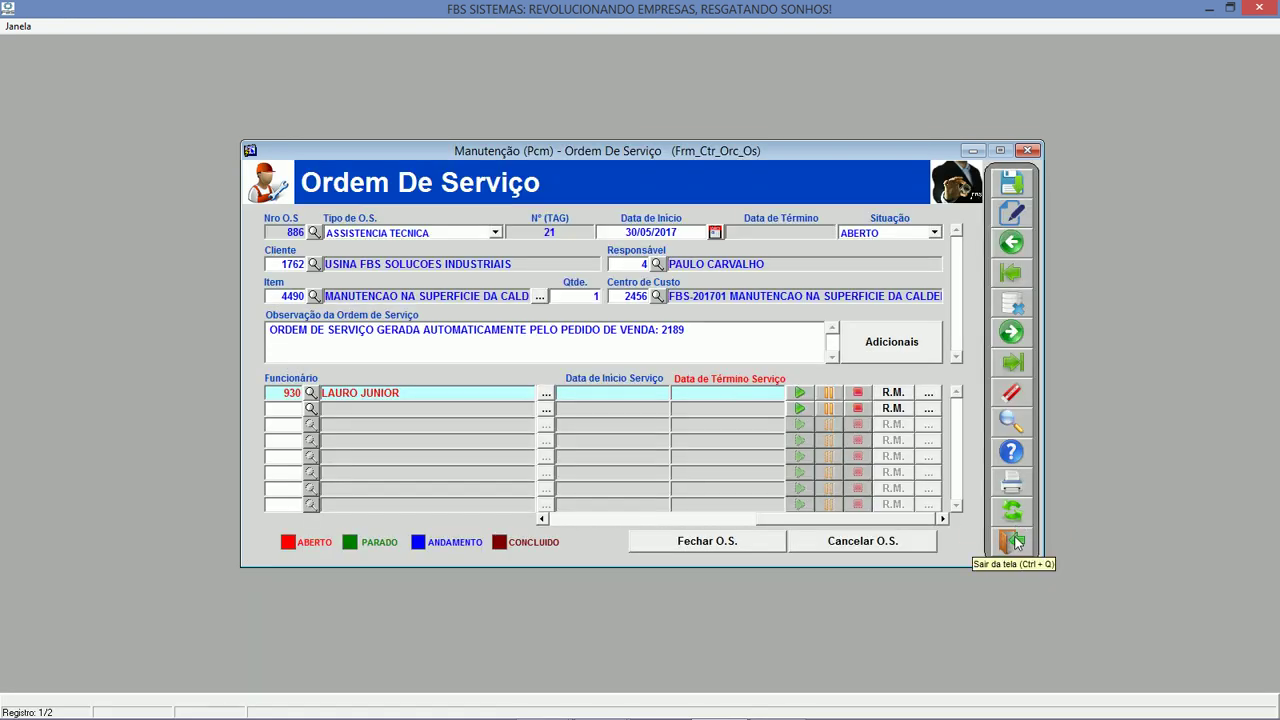
# Load service order 884, check its requisition without budget items, and view its service history.
pyautogui.click(282, 232)
pyautogui.write('88')
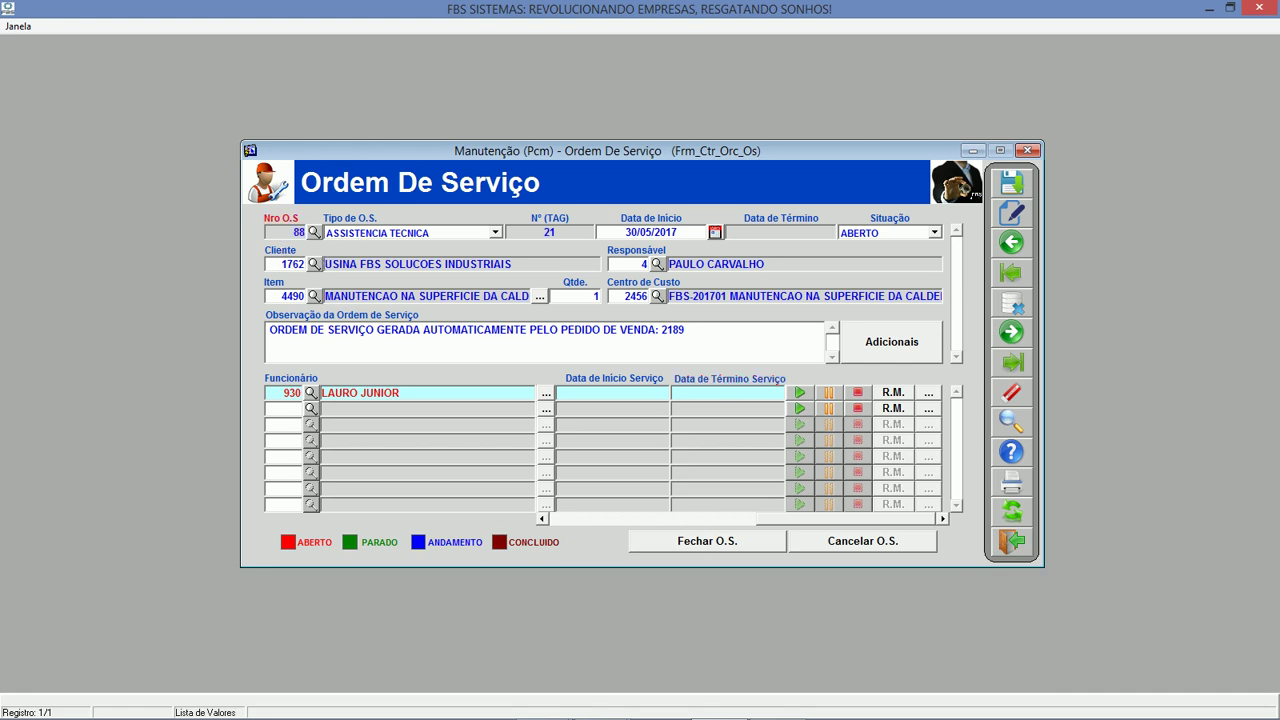
pyautogui.write('4')
pyautogui.press('Return')
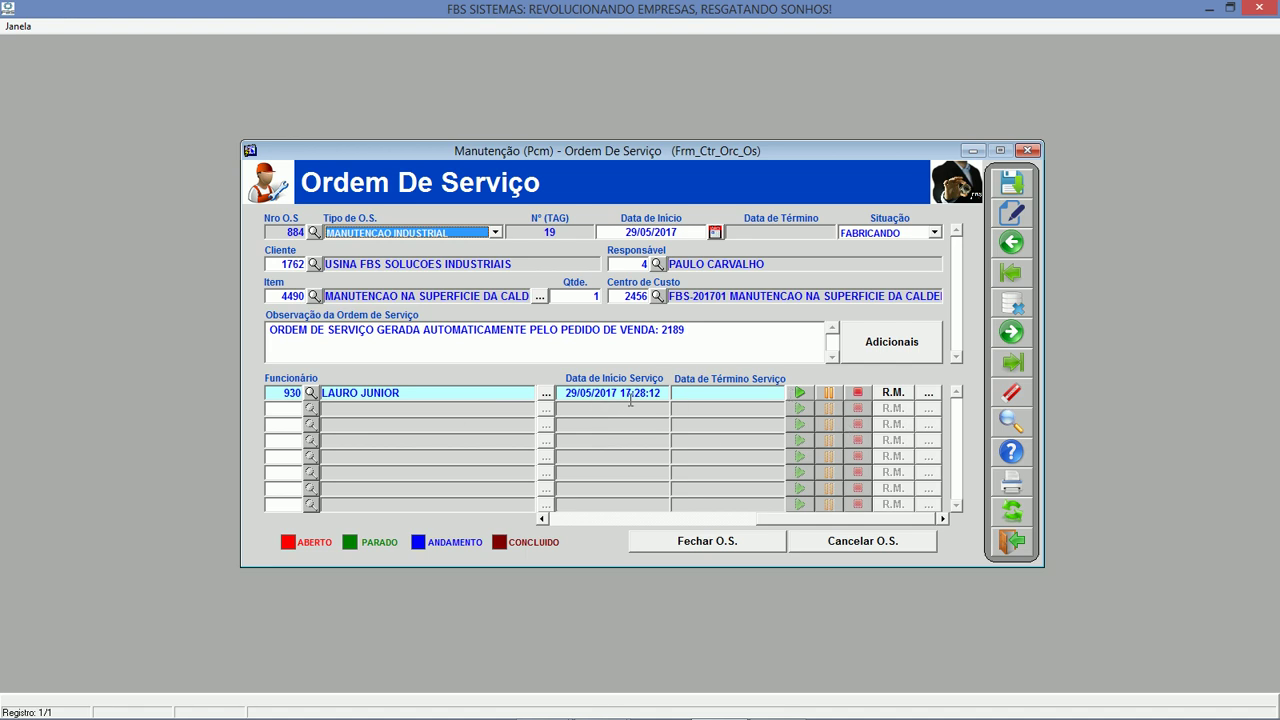
pyautogui.click(893, 392)
pyautogui.click(662, 405)
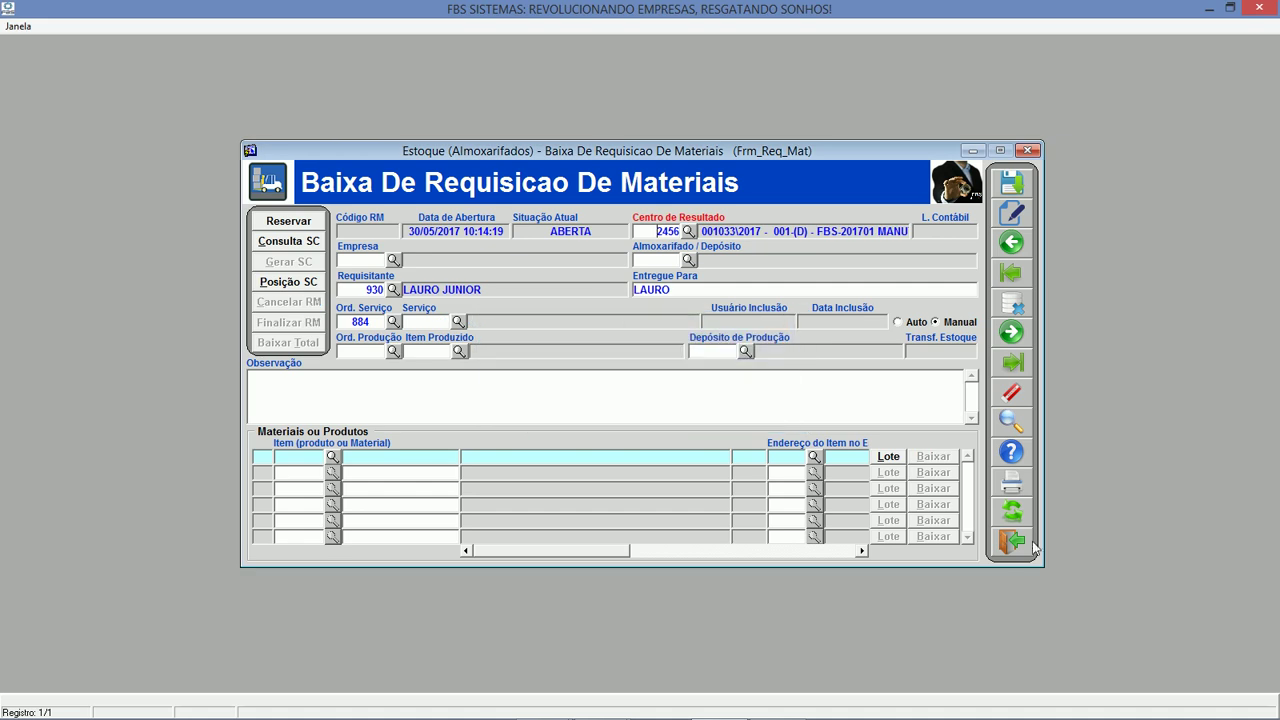
pyautogui.click(1012, 540)
pyautogui.click(929, 393)
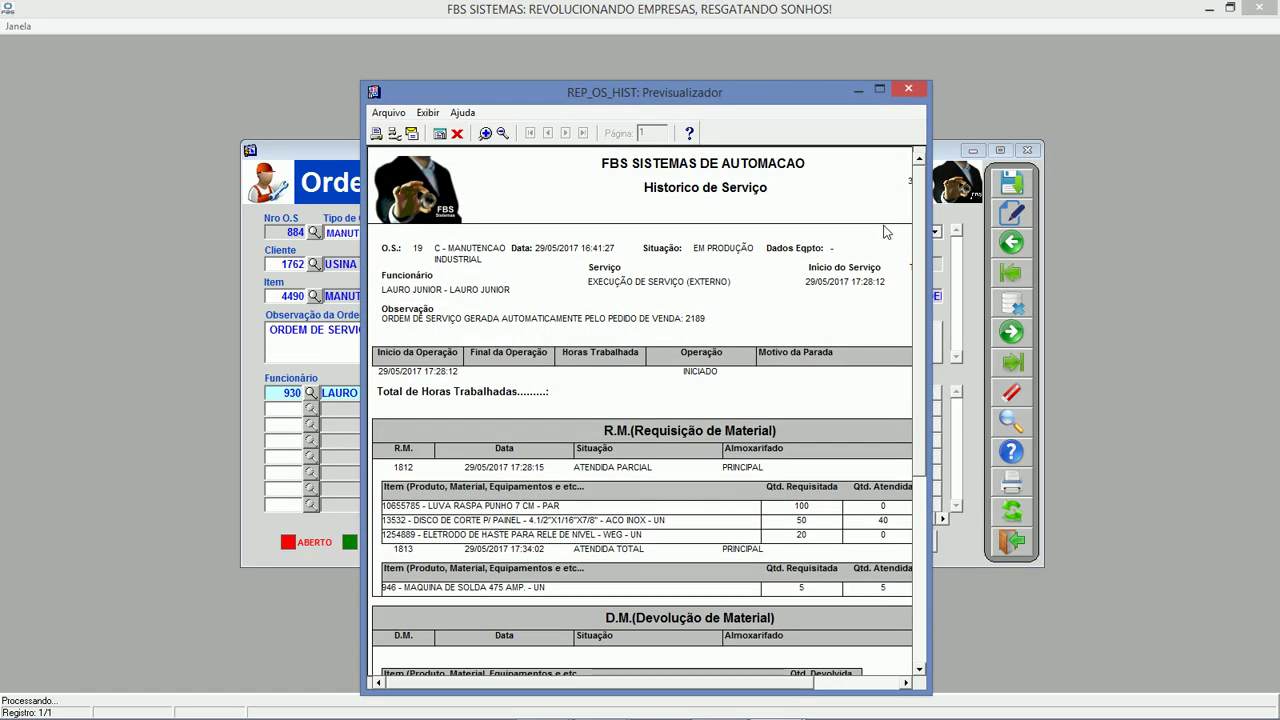
pyautogui.click(879, 89)
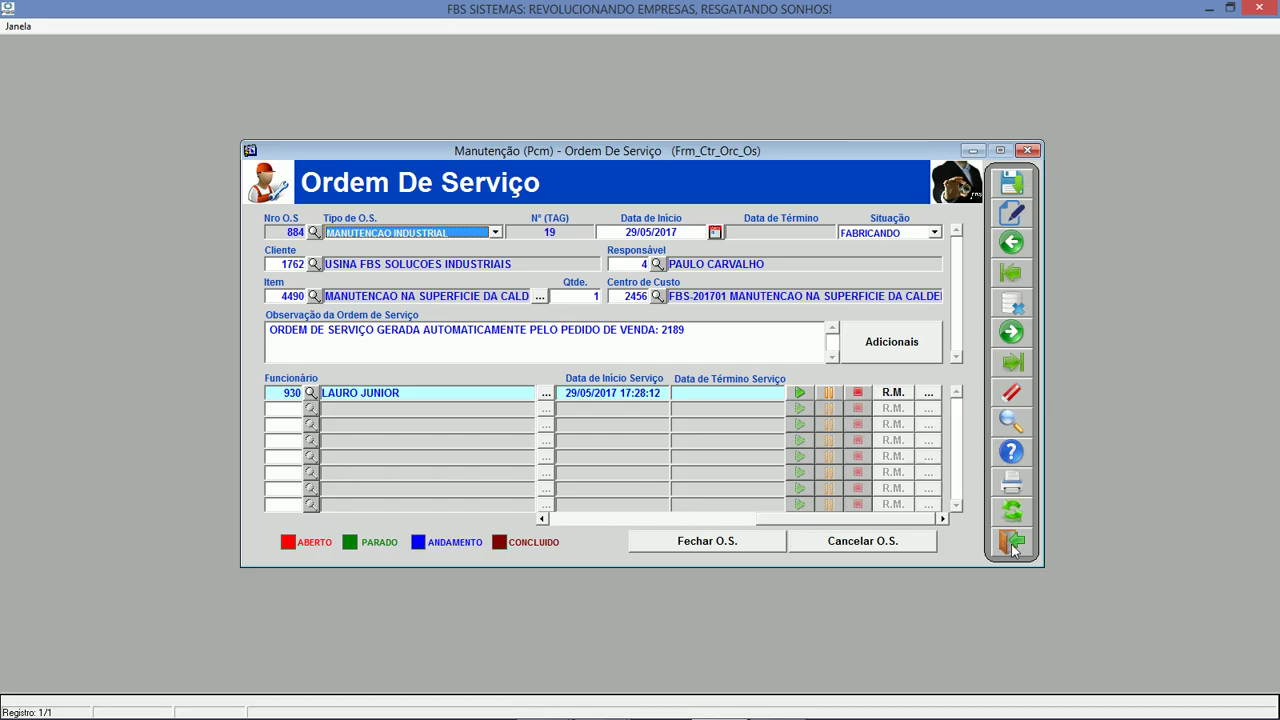
# Close the service order, related orders list and sales order form, then open pedido 002189.
pyautogui.click(1012, 541)
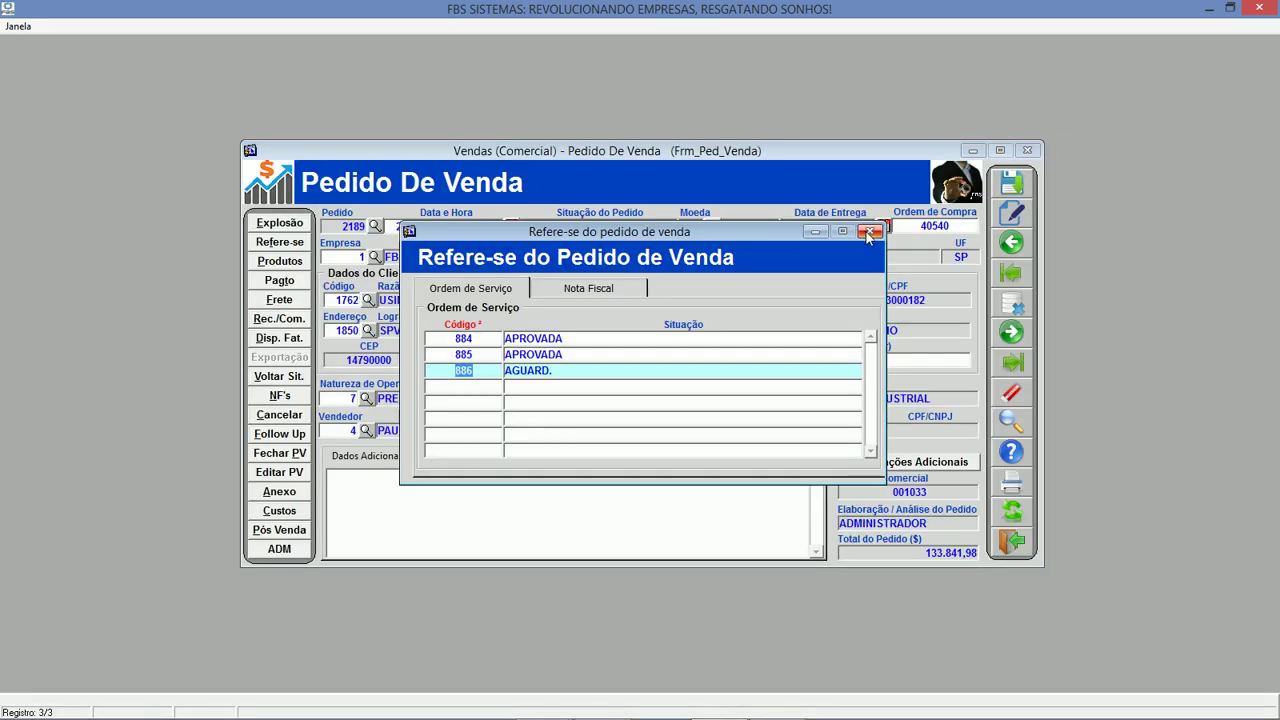
pyautogui.click(868, 233)
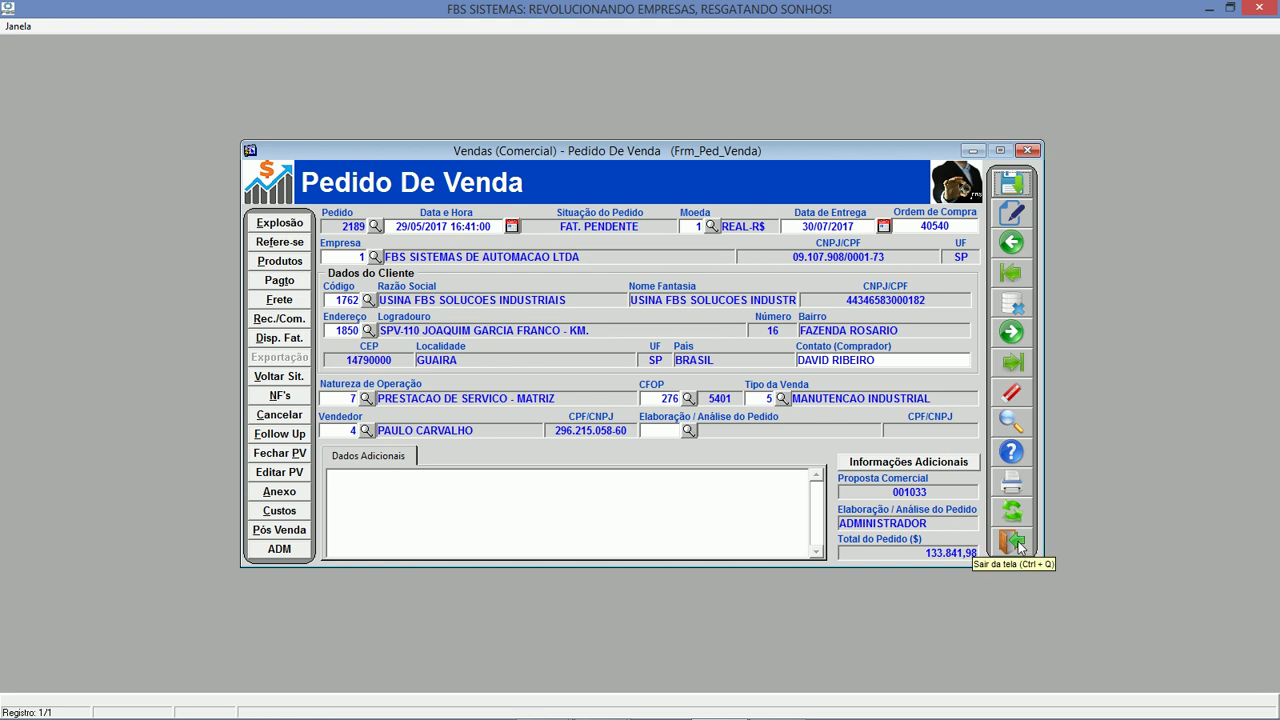
pyautogui.click(1012, 541)
pyautogui.doubleClick(422, 514)
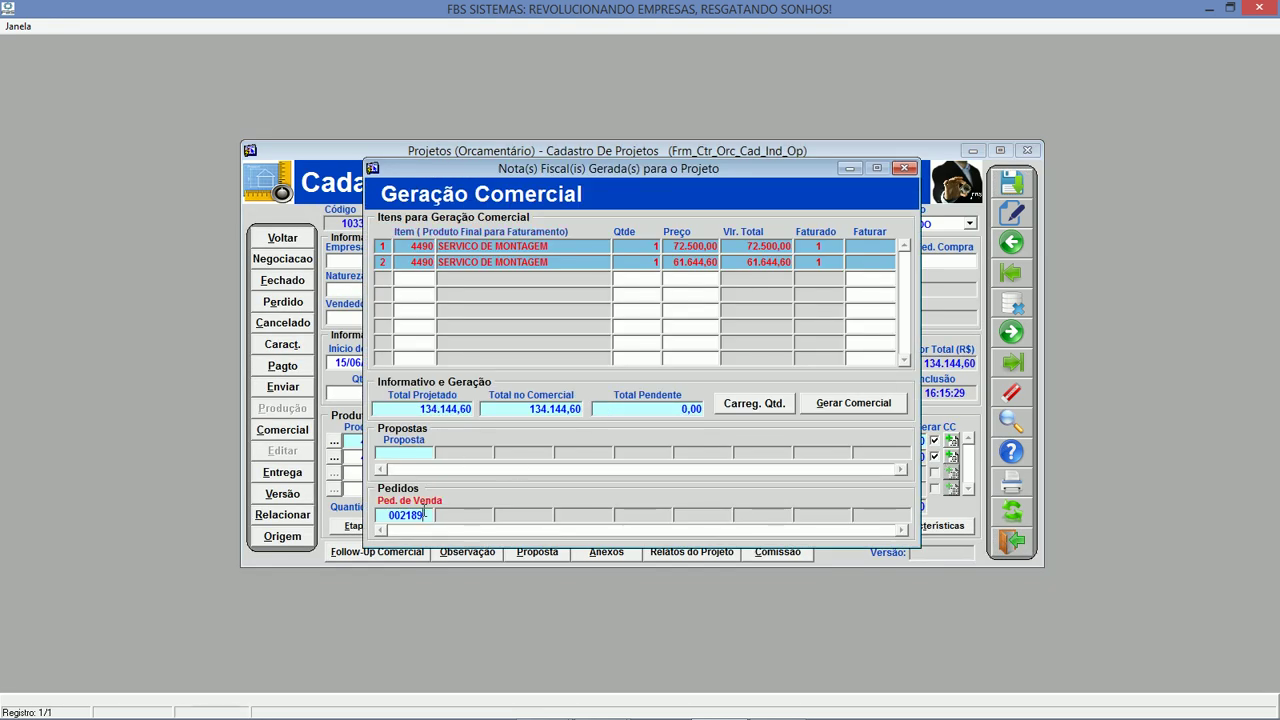
# Print the Pedido de Venda Interno and Contrato reports for order 2189, answering Não.
pyautogui.click(996, 484)
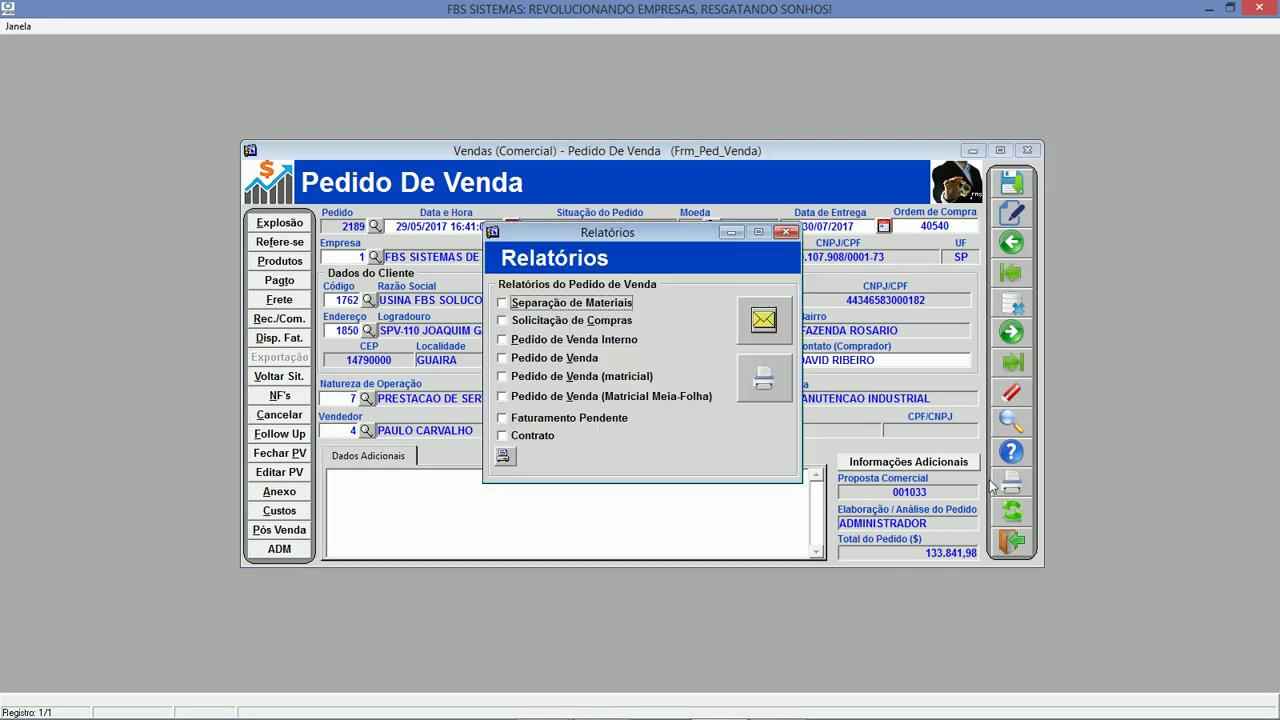
pyautogui.click(559, 342)
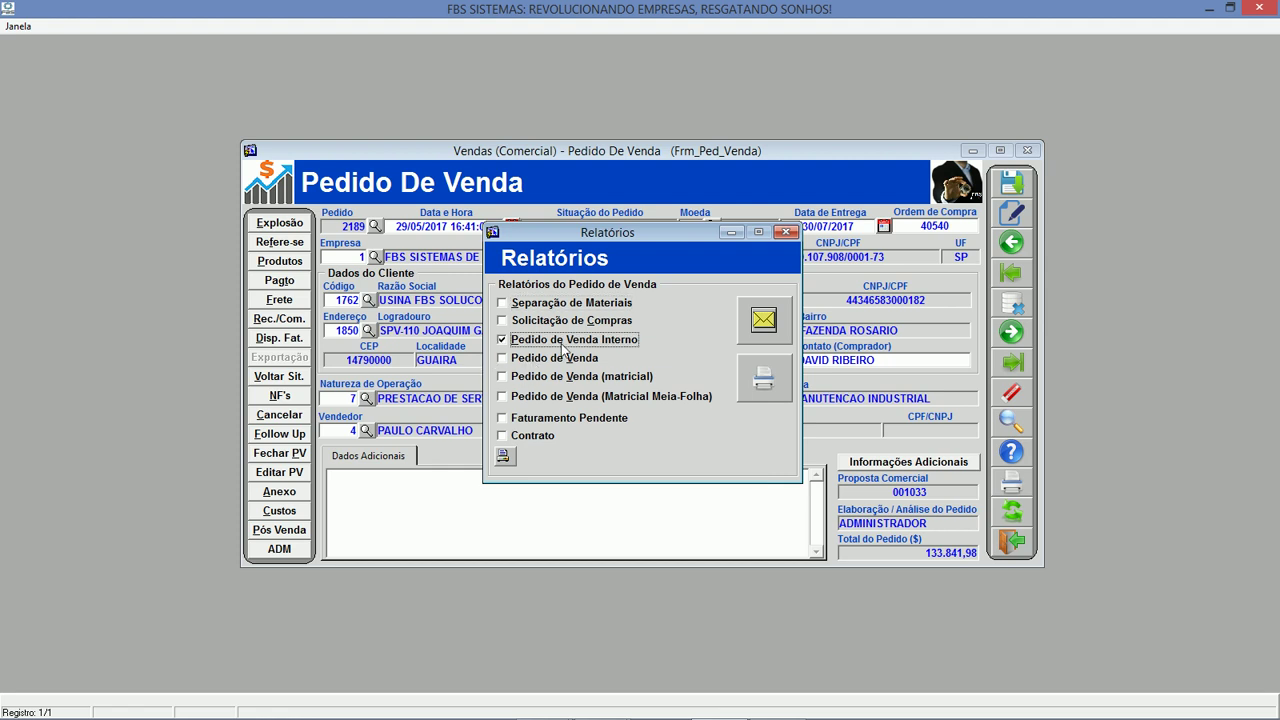
pyautogui.click(536, 440)
pyautogui.click(770, 378)
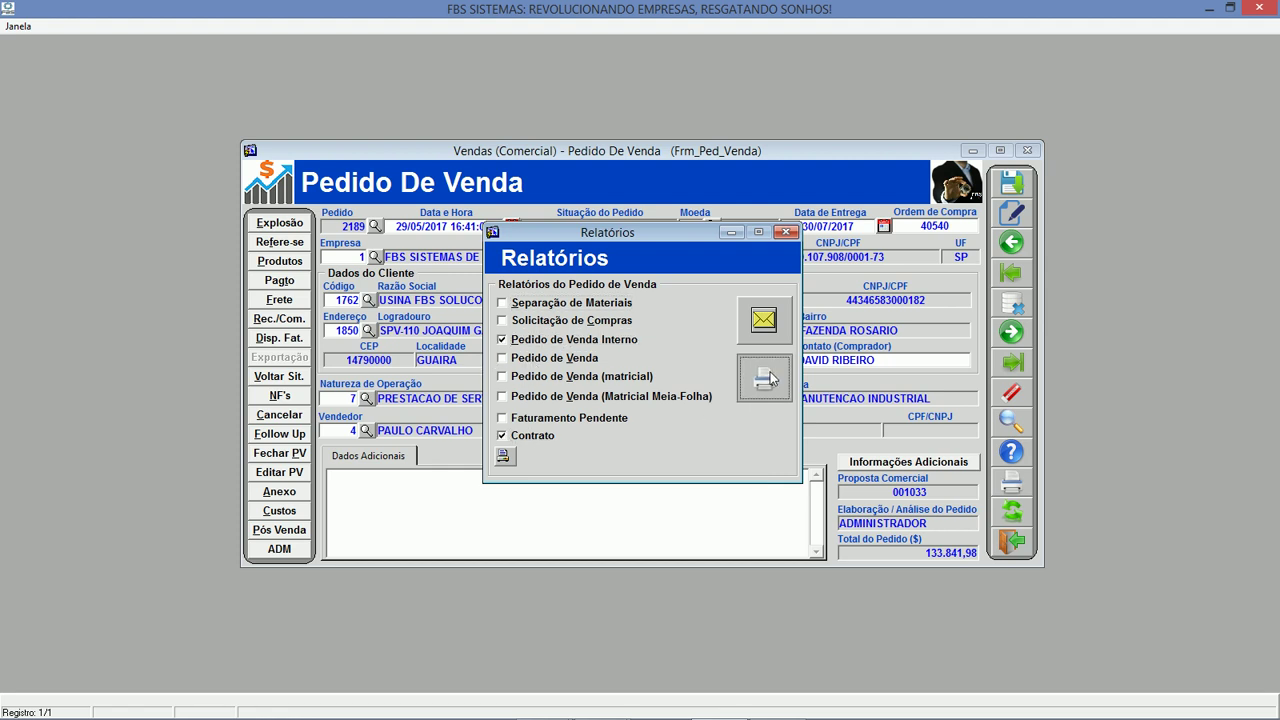
pyautogui.click(662, 405)
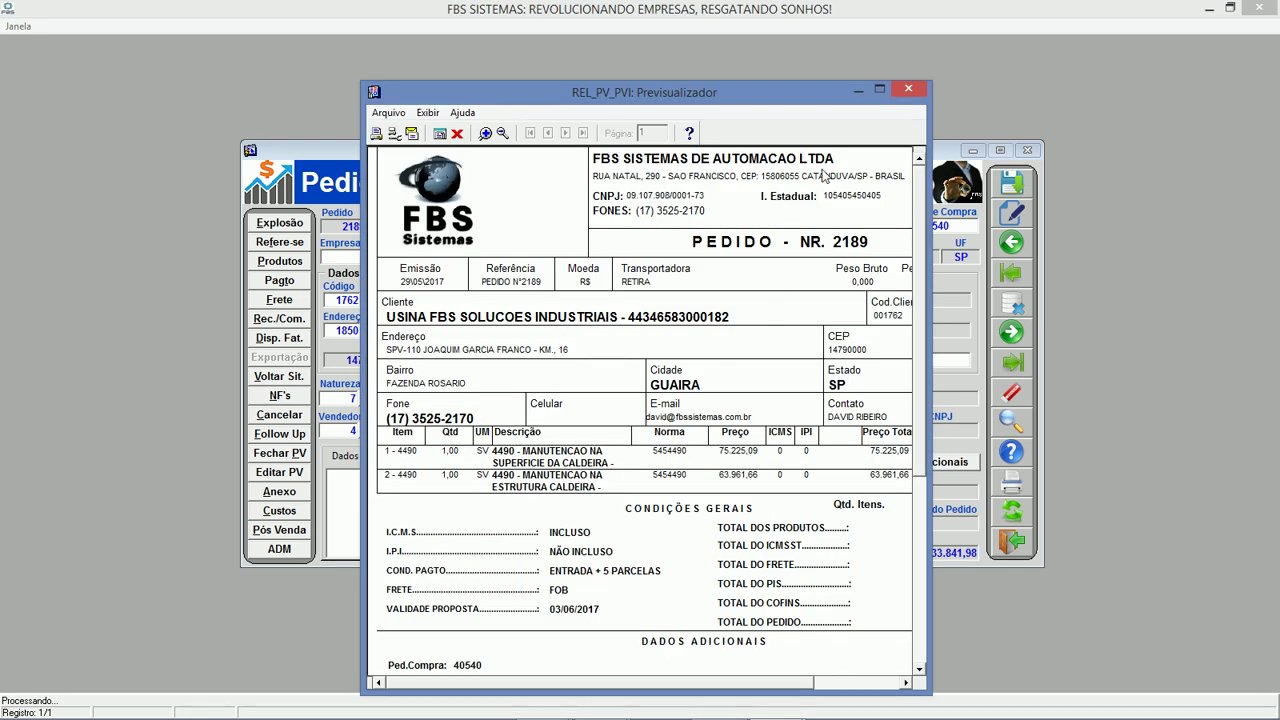
# Review and close the internal sales order and contract previews and the reports list.
pyautogui.click(881, 90)
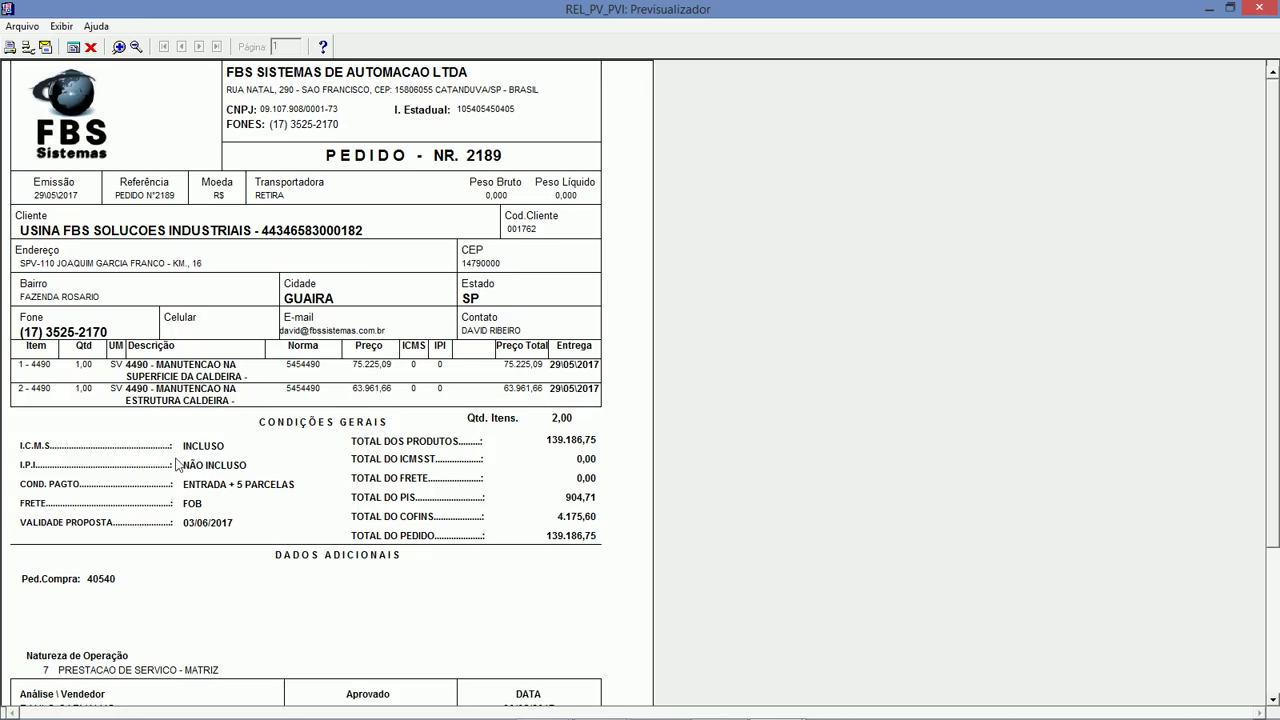
pyautogui.click(90, 47)
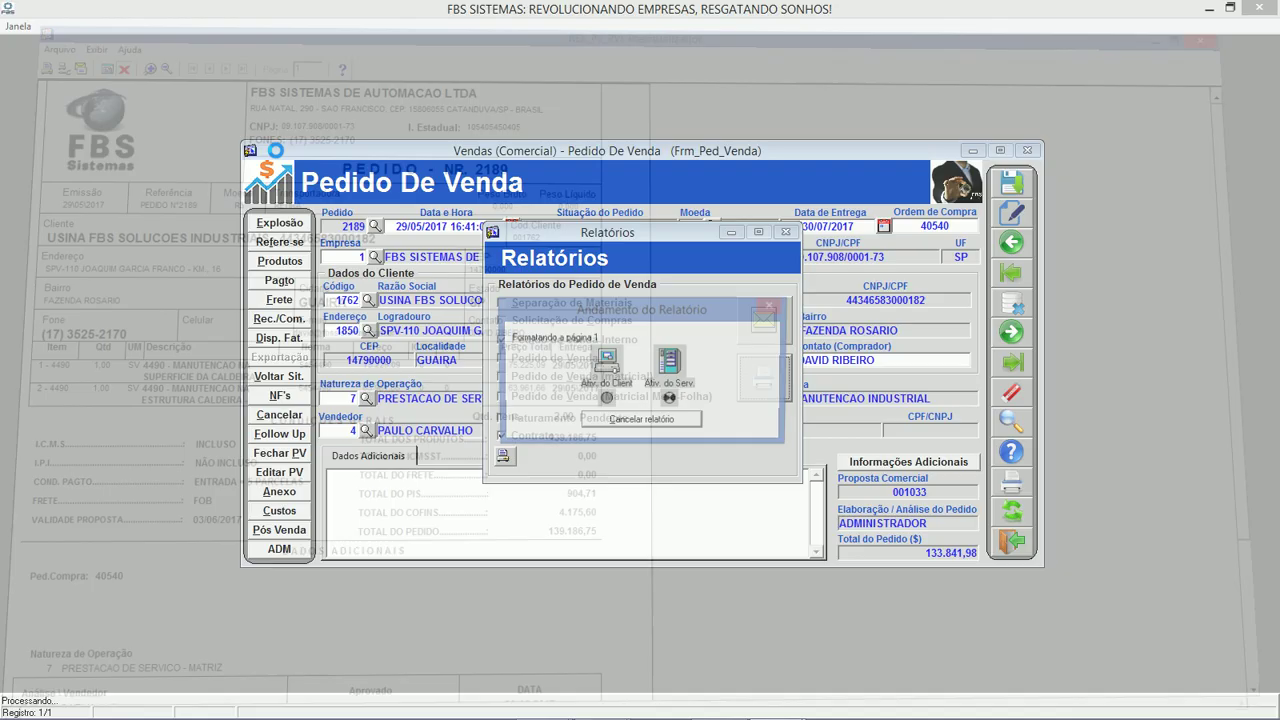
pyautogui.moveTo(929, 493); pyautogui.dragTo(1134, 496)
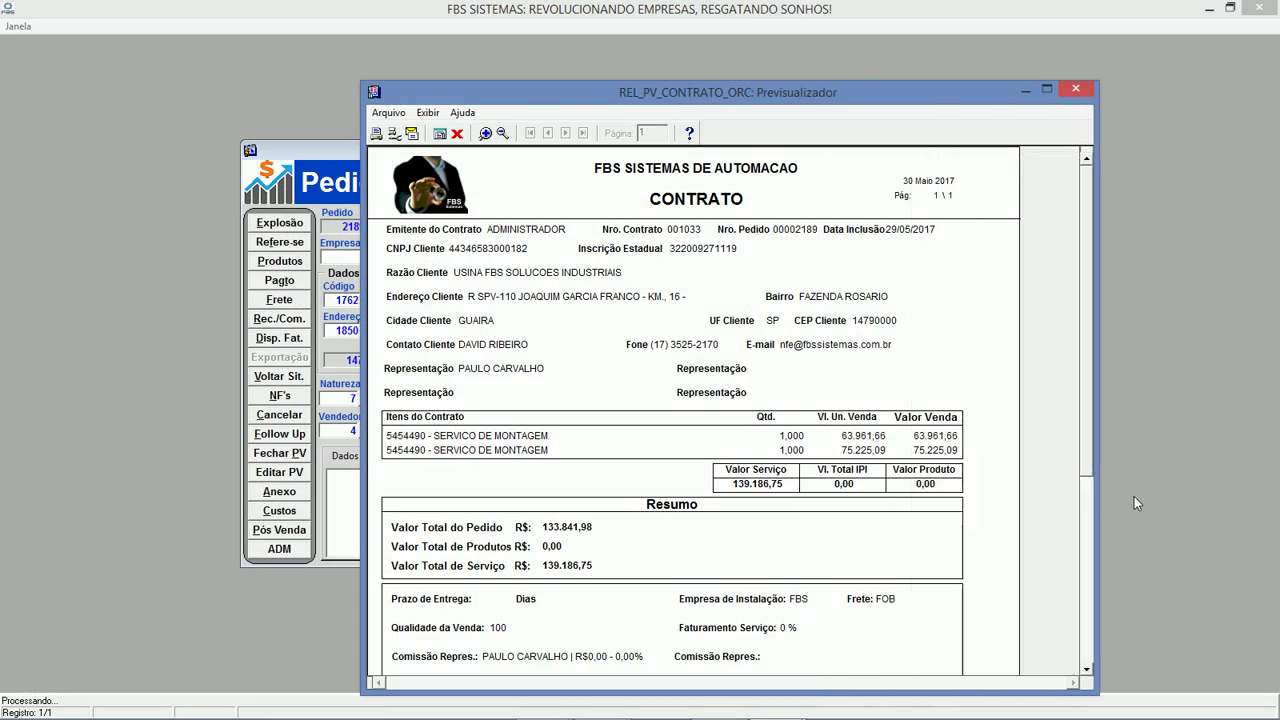
pyautogui.moveTo(1128, 377); pyautogui.dragTo(1122, 280)
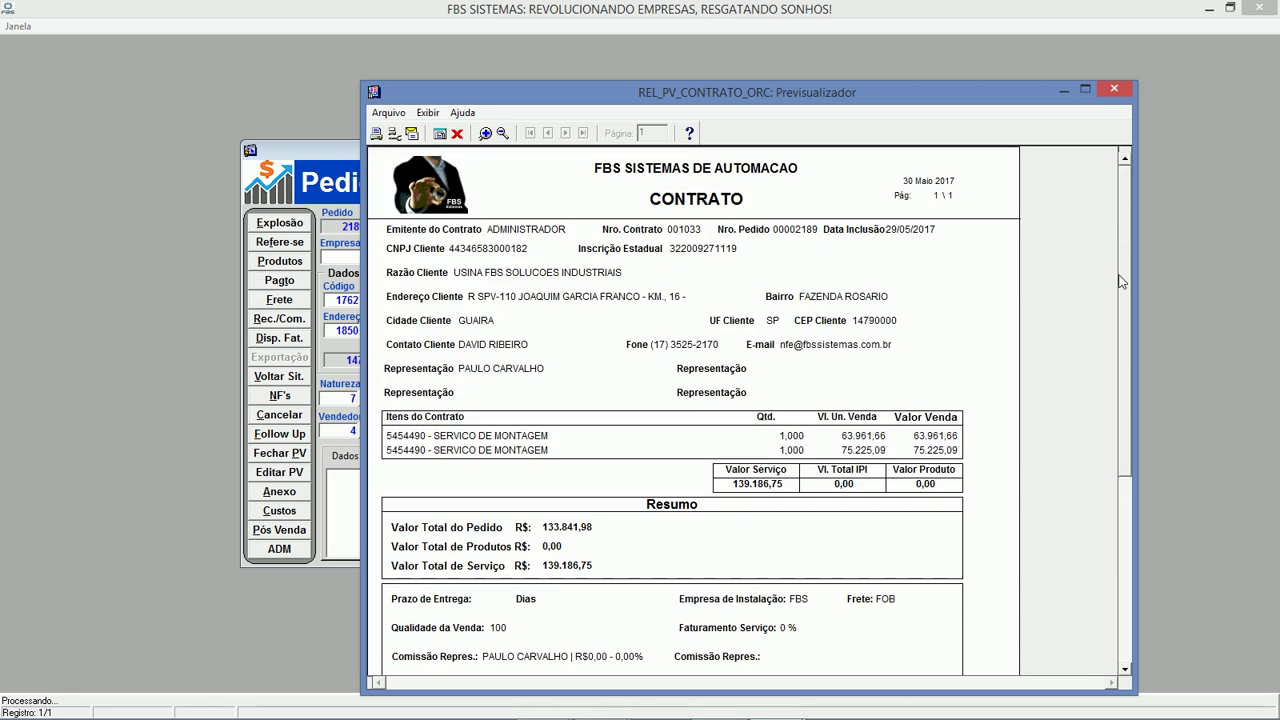
pyautogui.click(457, 133)
pyautogui.click(785, 233)
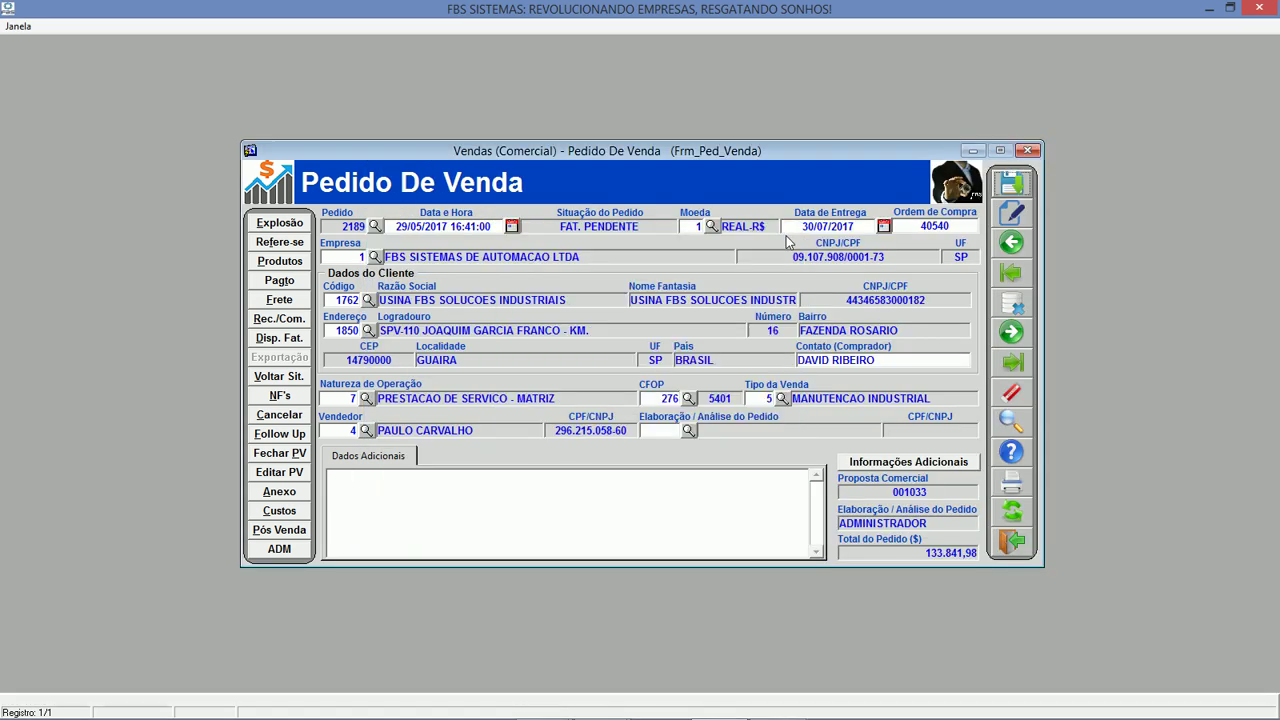
# Close the sales order, commercial, project and proposal forms and open Consulta De Projetos.
pyautogui.click(1014, 541)
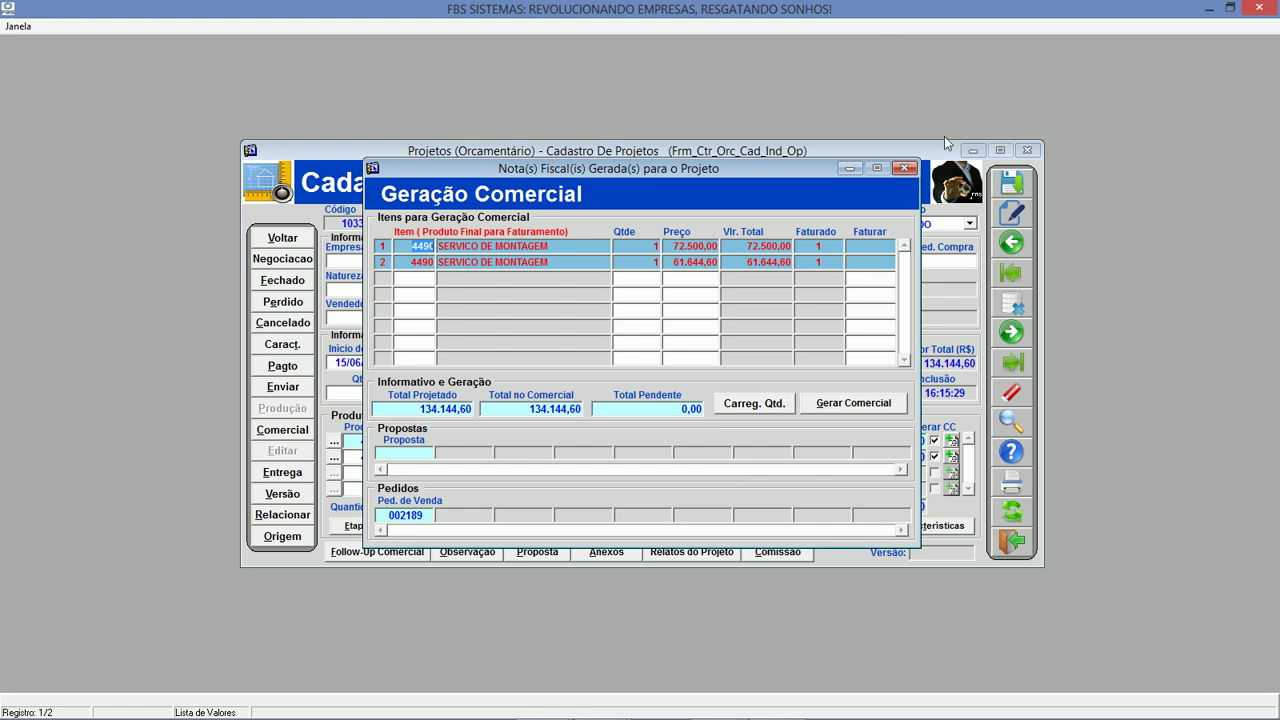
pyautogui.click(904, 167)
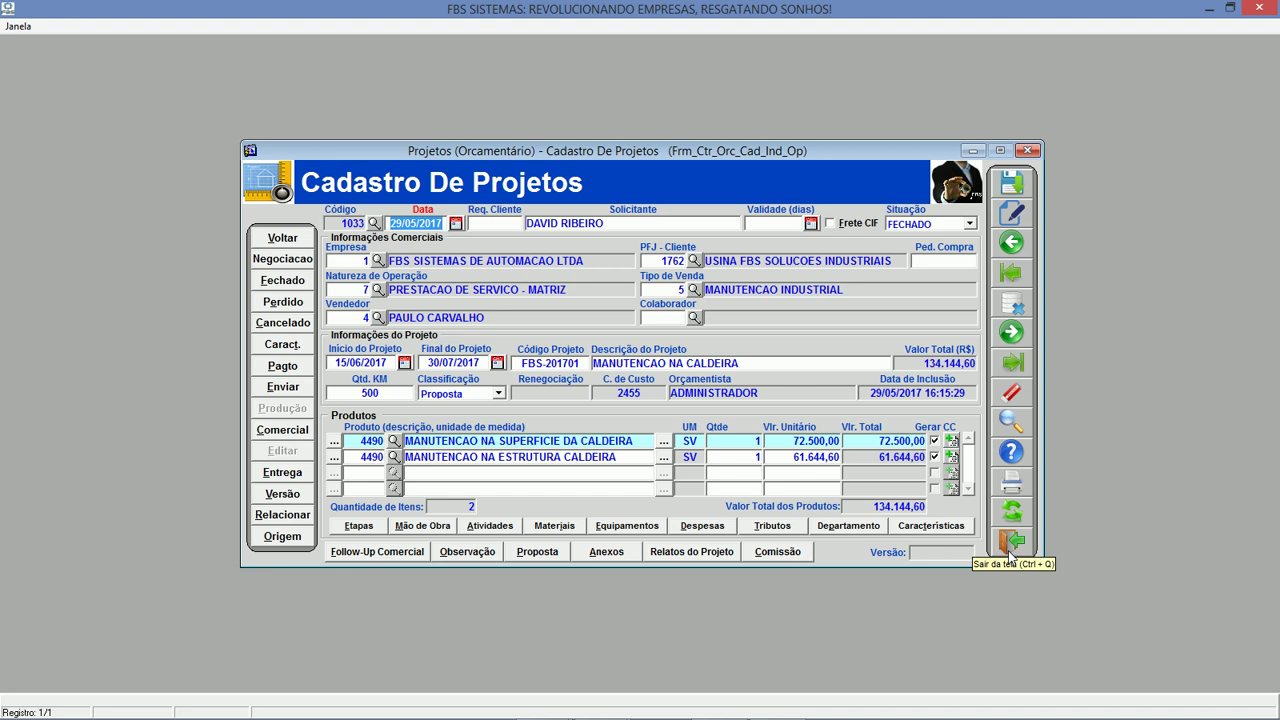
pyautogui.click(1010, 556)
pyautogui.click(1012, 556)
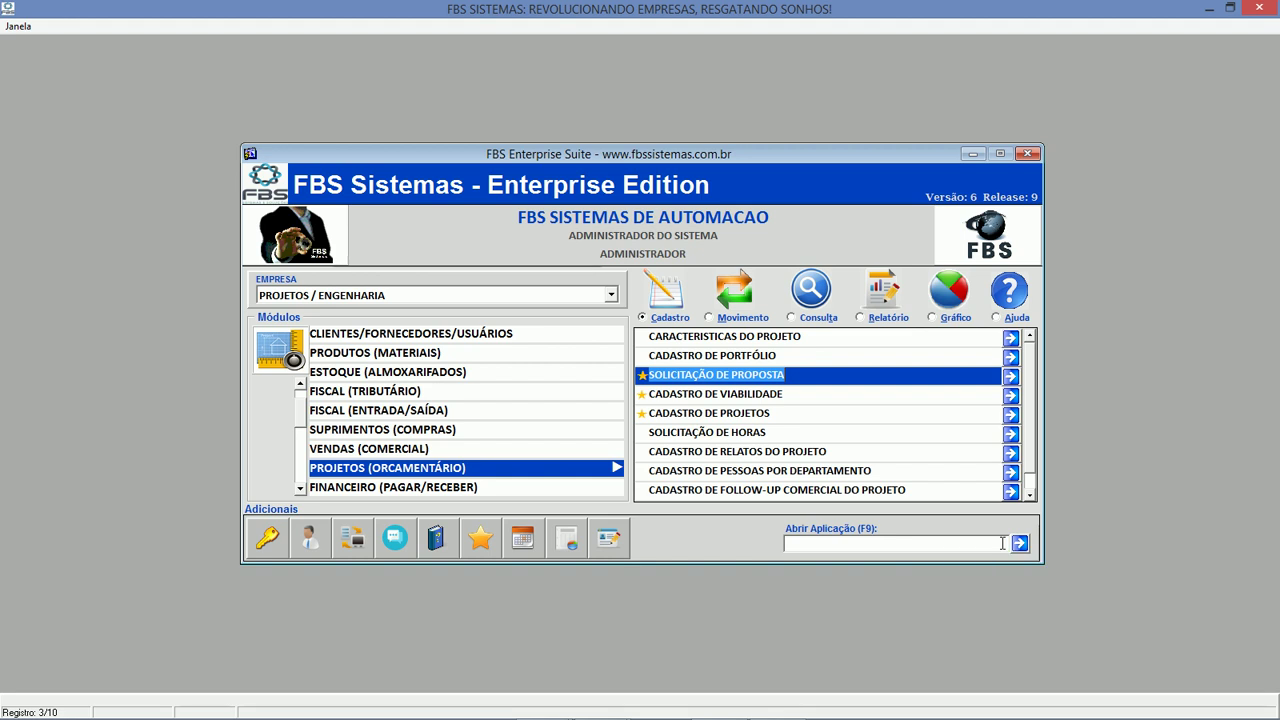
pyautogui.click(819, 318)
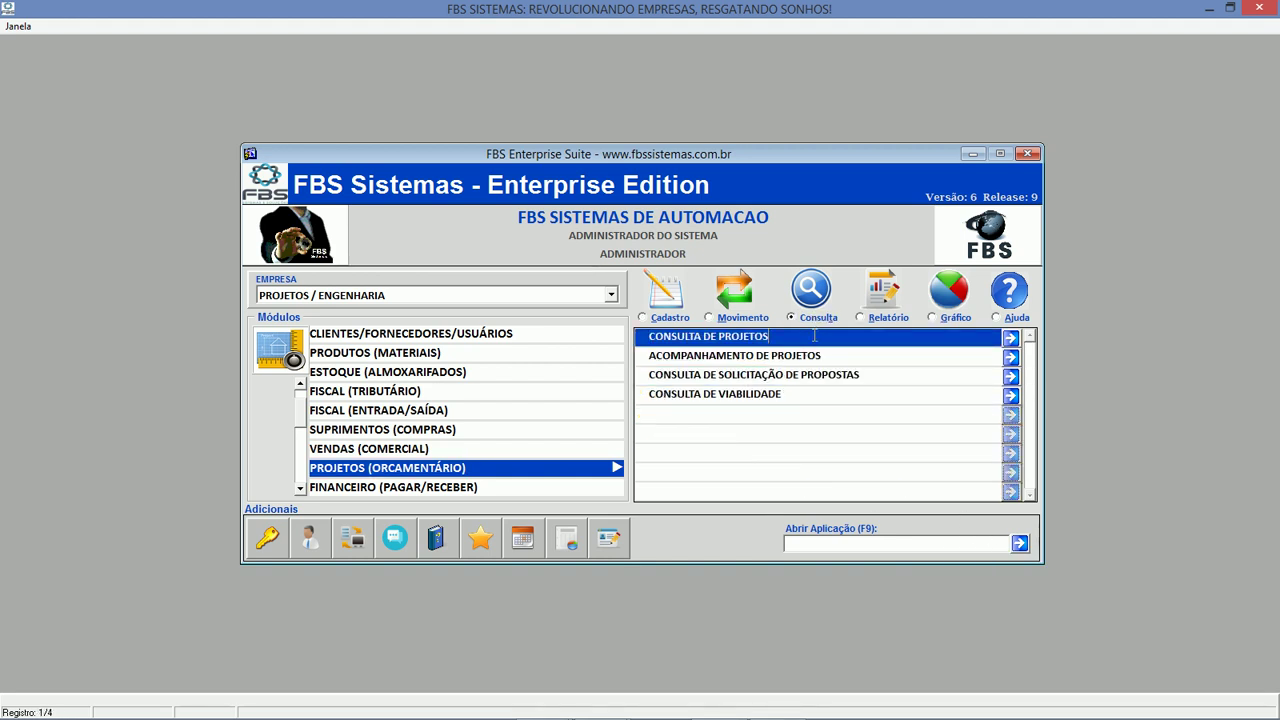
pyautogui.doubleClick(815, 336)
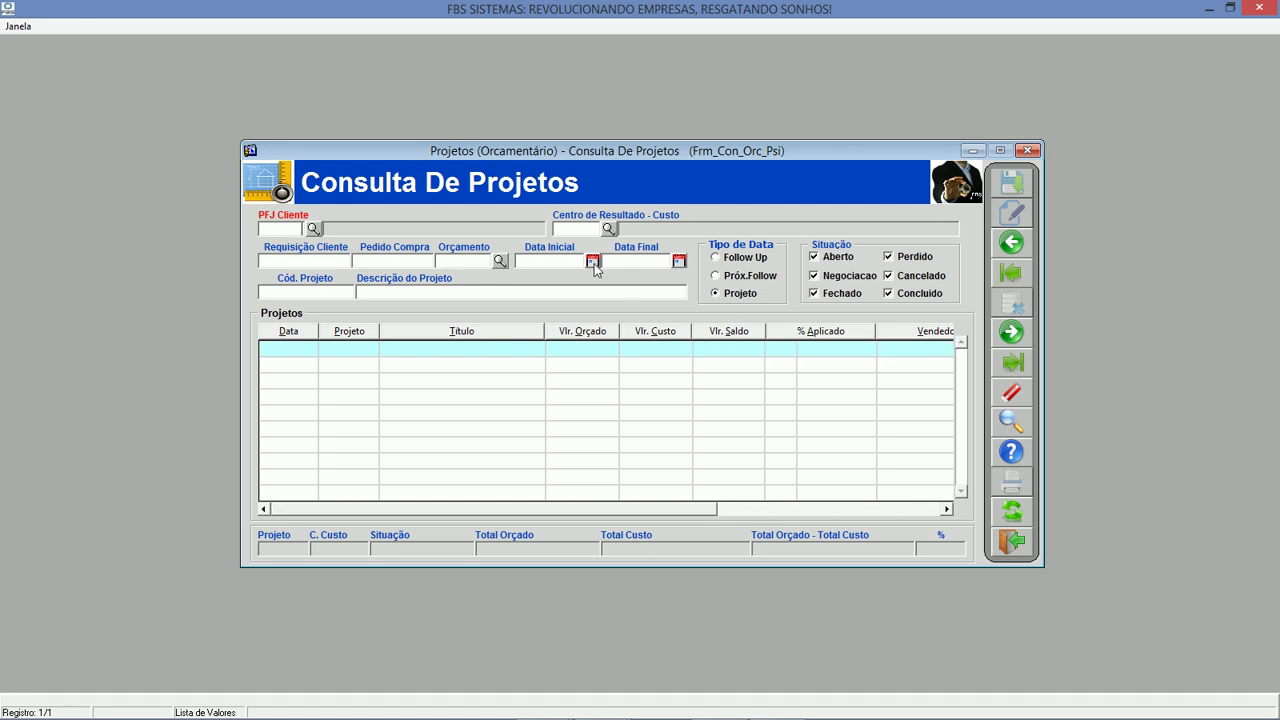
# Search projects dated from 29/05/2017 to 31/05/2017.
pyautogui.click(593, 262)
pyautogui.press('Return')
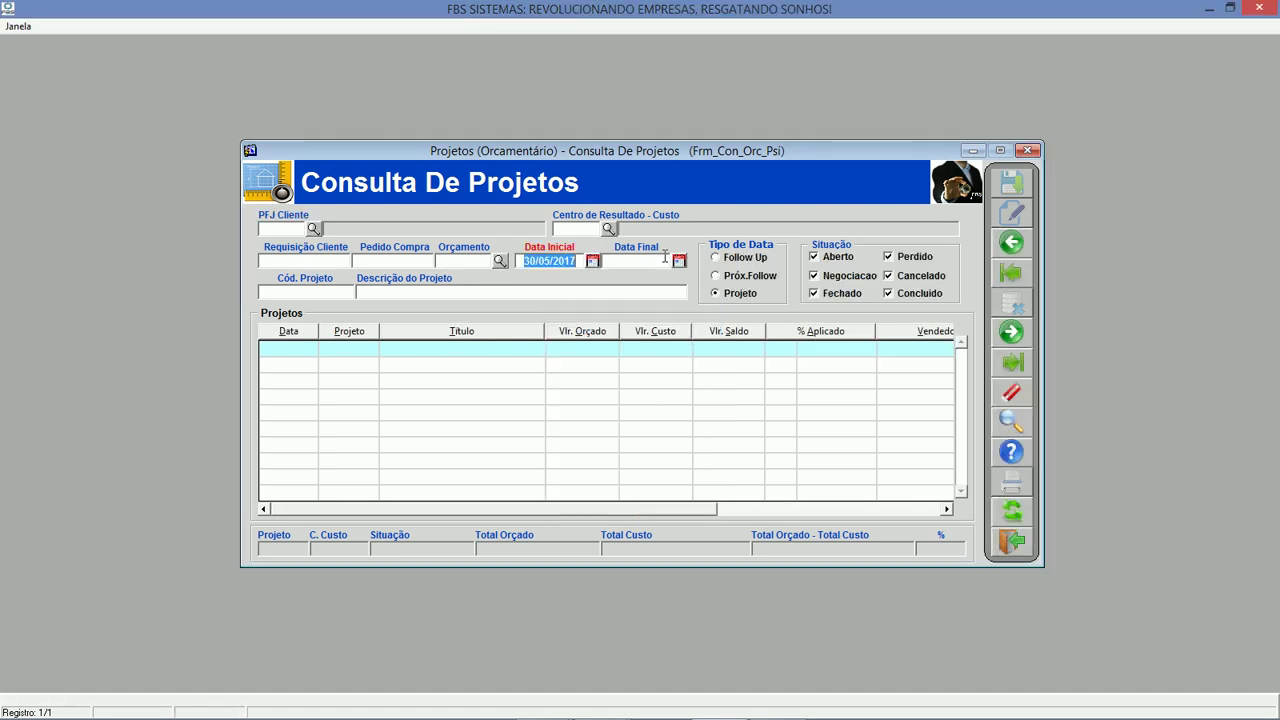
pyautogui.click(679, 262)
pyautogui.press('Return')
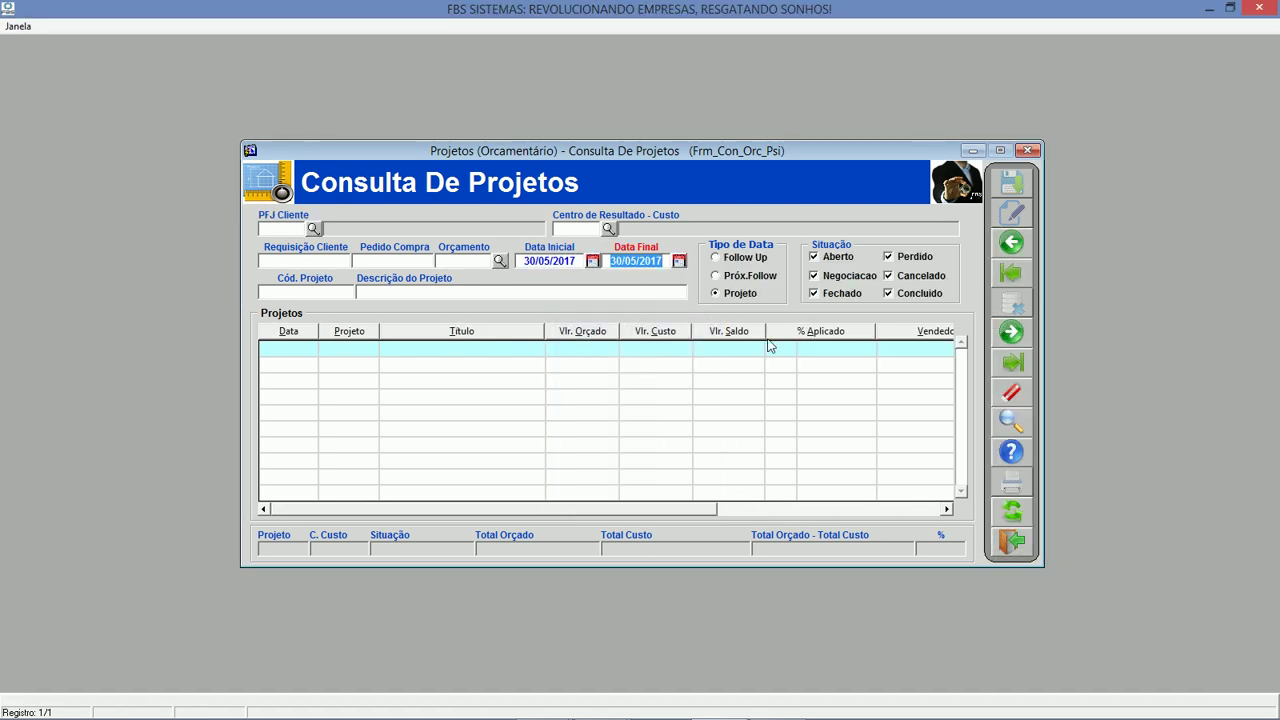
pyautogui.click(523, 261)
pyautogui.write('29')
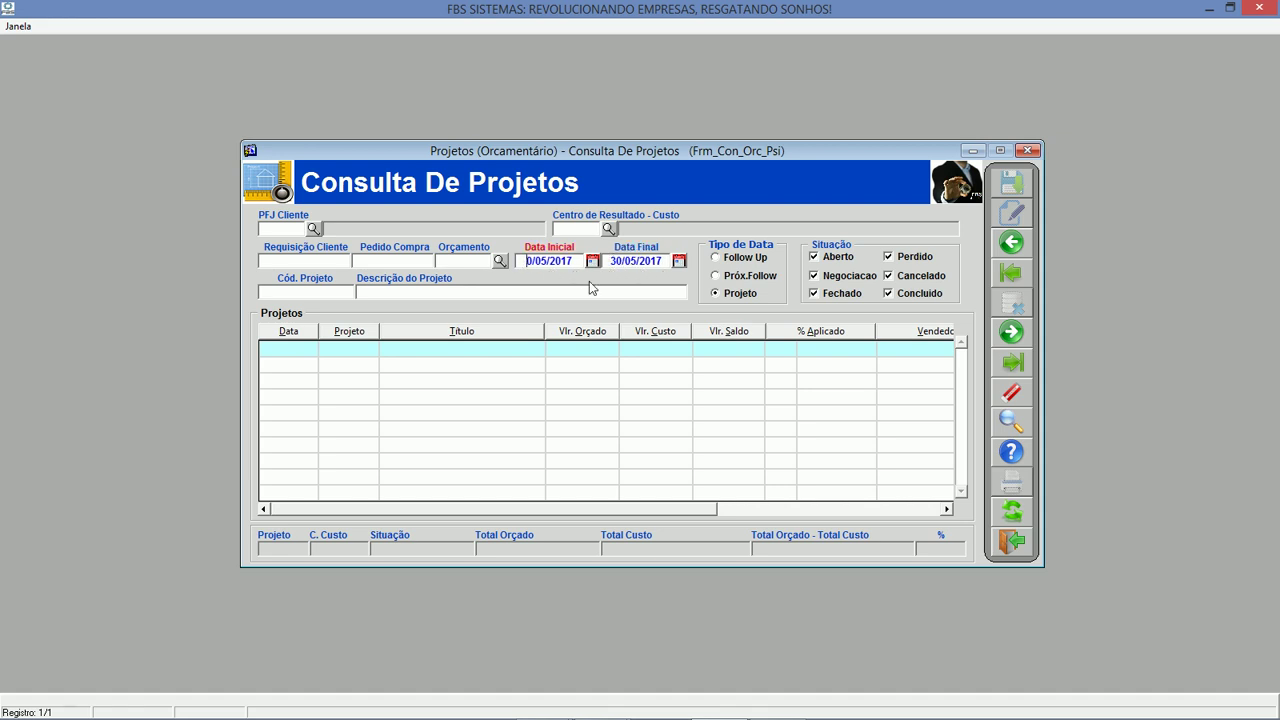
pyautogui.press('Return')
pyautogui.click(302, 292)
pyautogui.click(1013, 511)
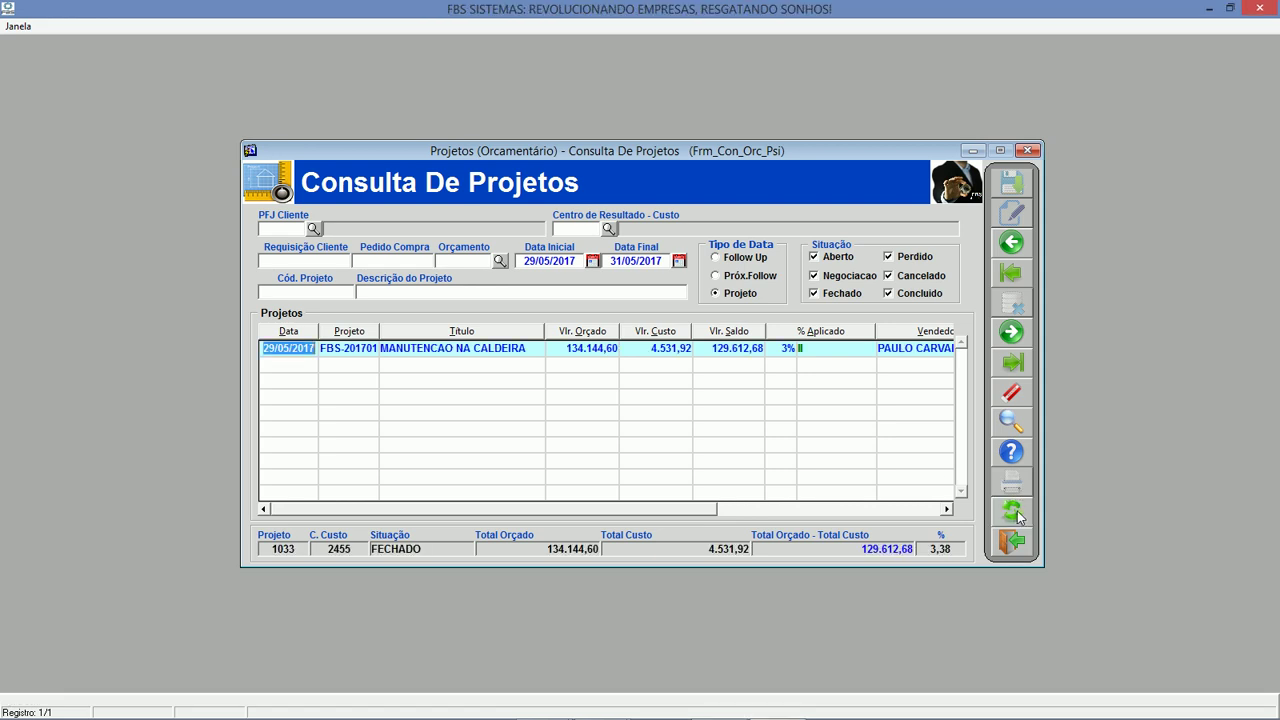
# Inspect project 1033's budget, cost, balance, percentage, cost centre 2455 and FECHADO status.
pyautogui.click(576, 348)
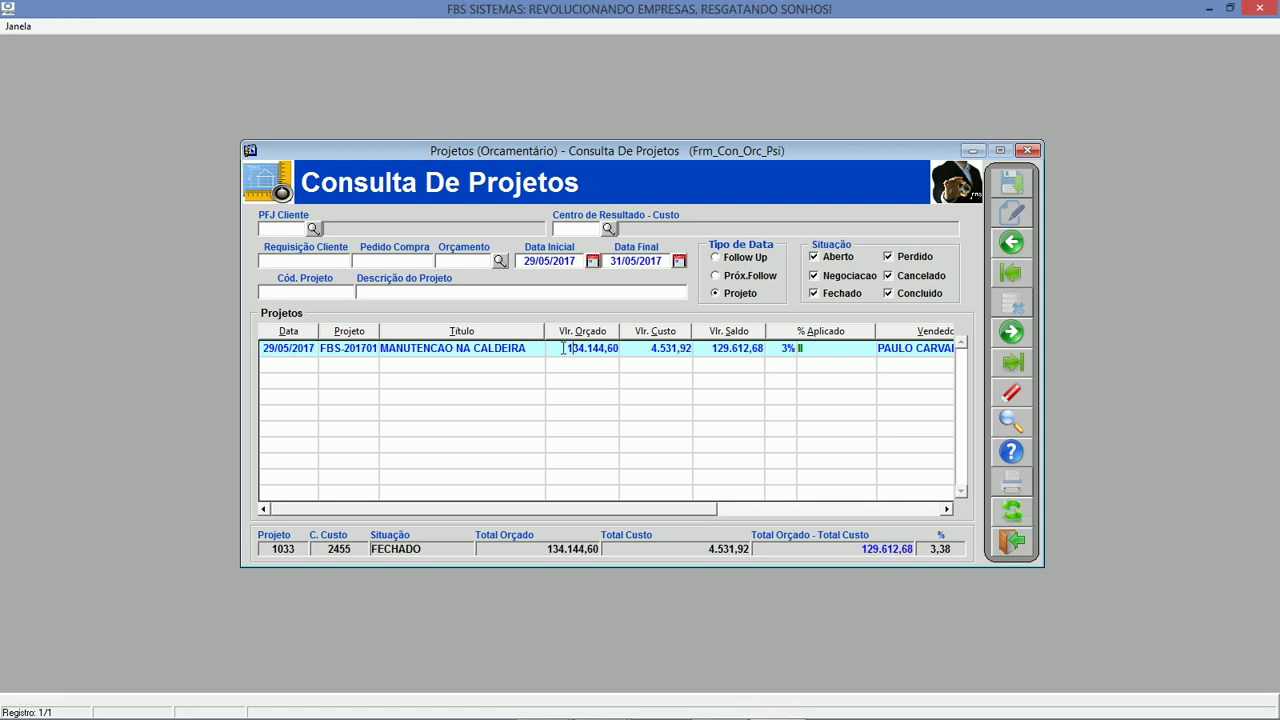
pyautogui.click(650, 350)
pyautogui.click(726, 350)
pyautogui.click(792, 350)
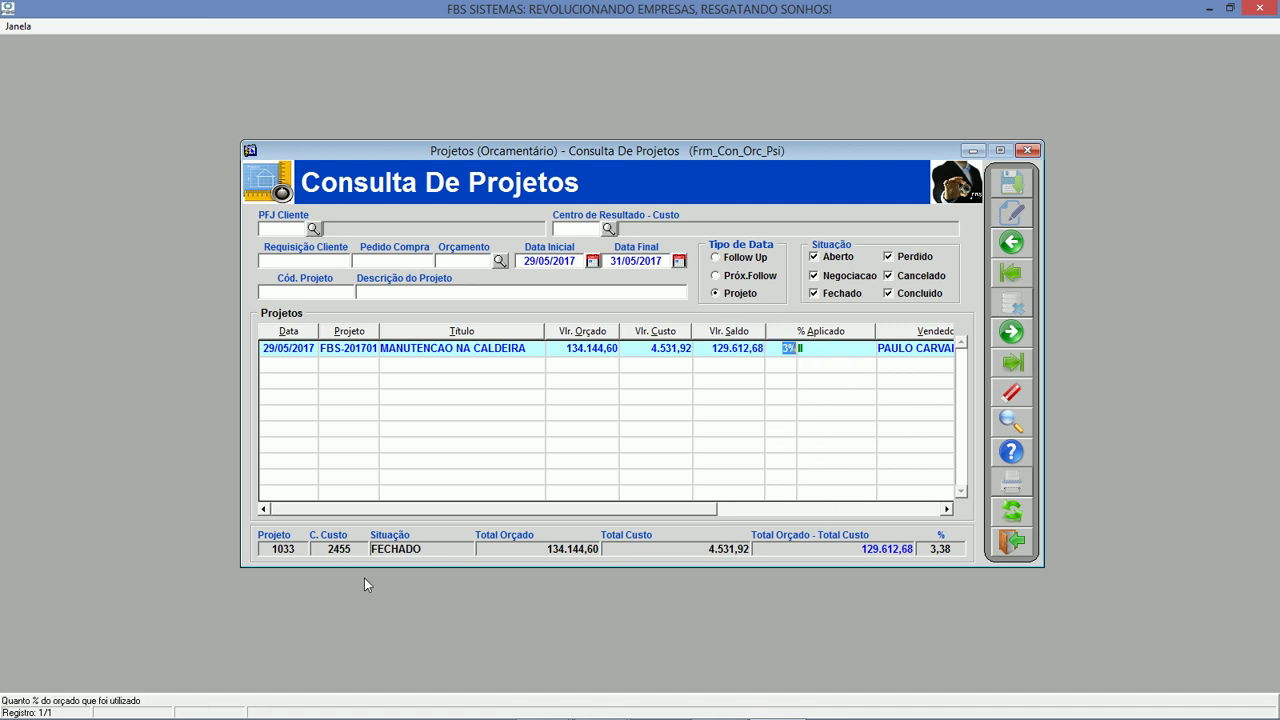
pyautogui.click(284, 549)
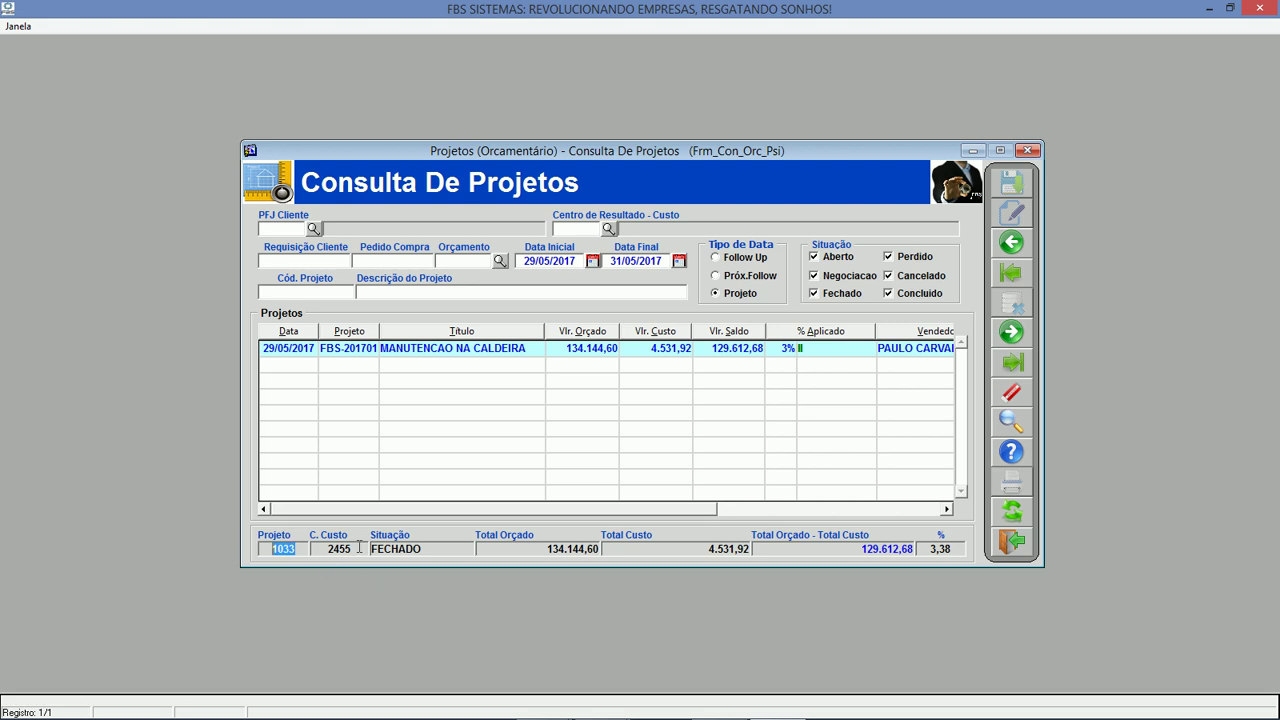
pyautogui.doubleClick(341, 549)
pyautogui.doubleClick(452, 550)
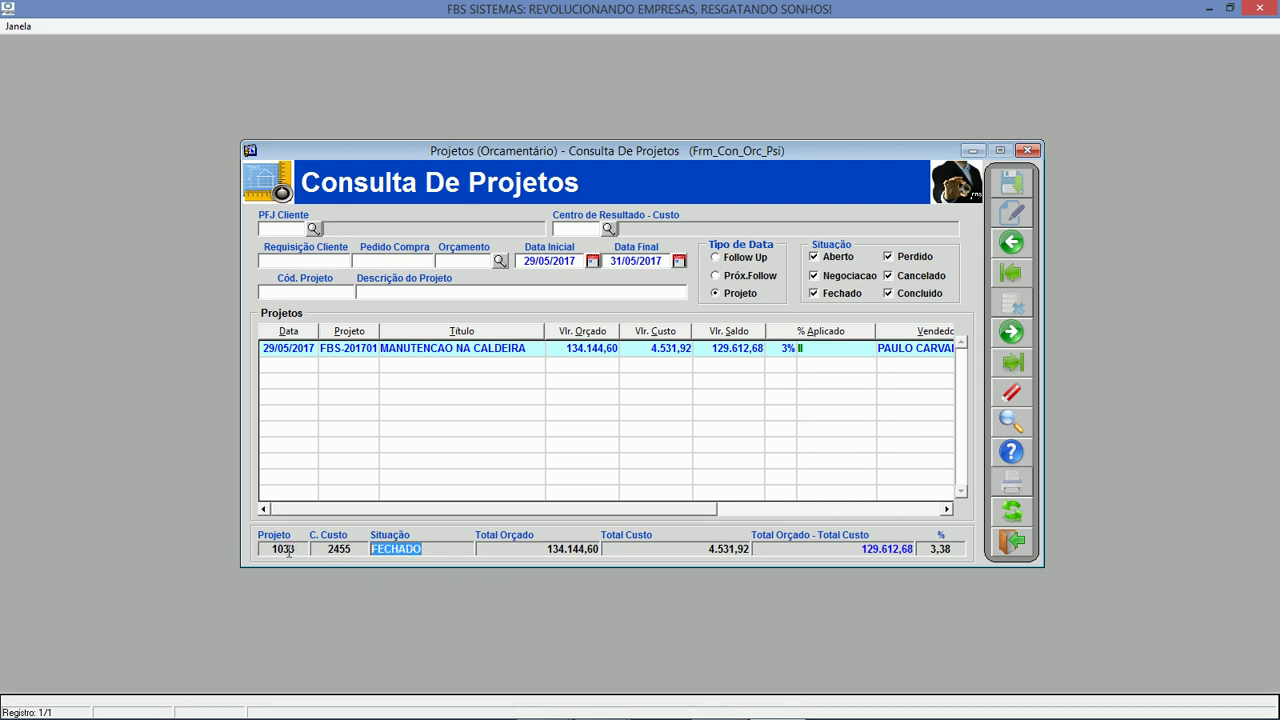
pyautogui.rightClick(650, 355)
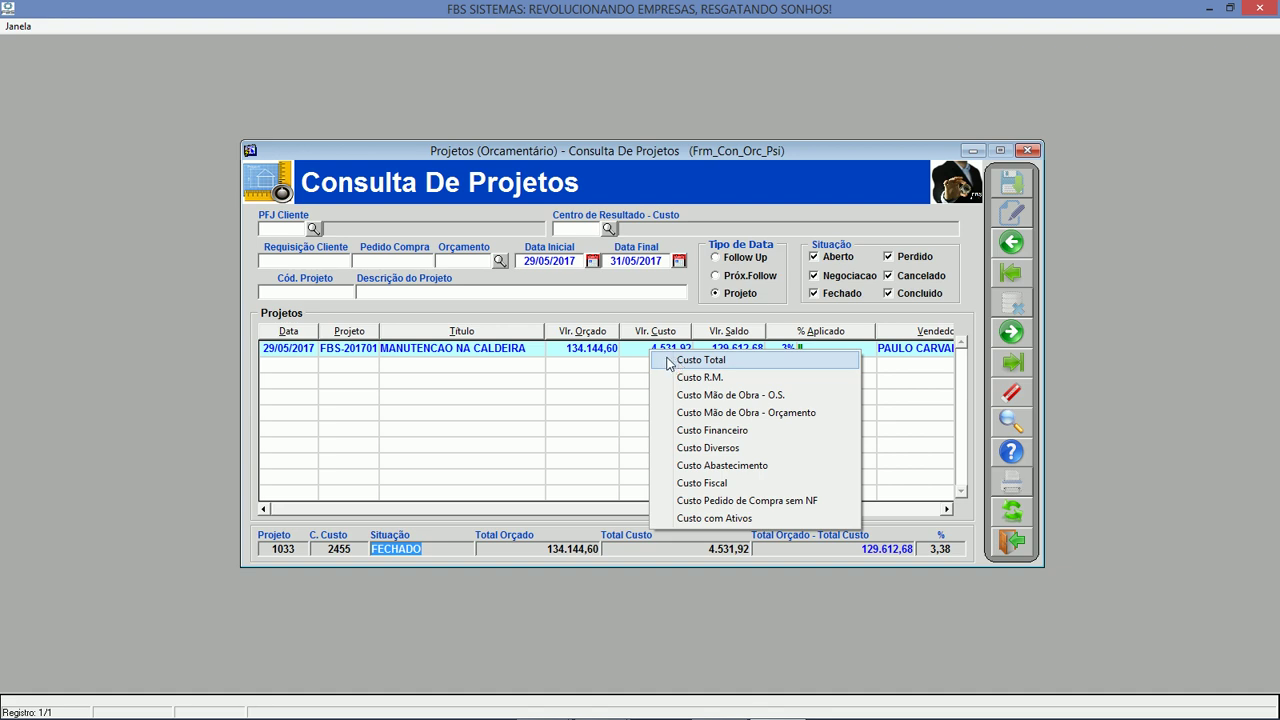
pyautogui.click(670, 360)
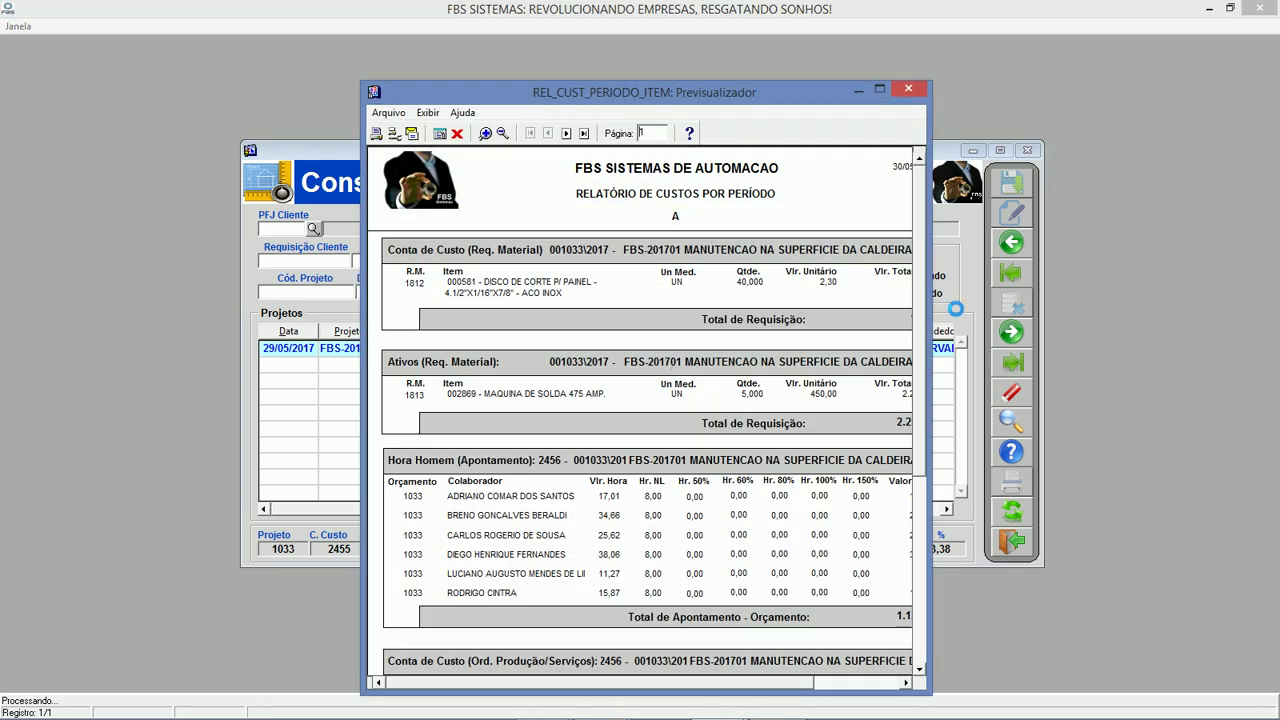
pyautogui.moveTo(933, 317); pyautogui.dragTo(1097, 300)
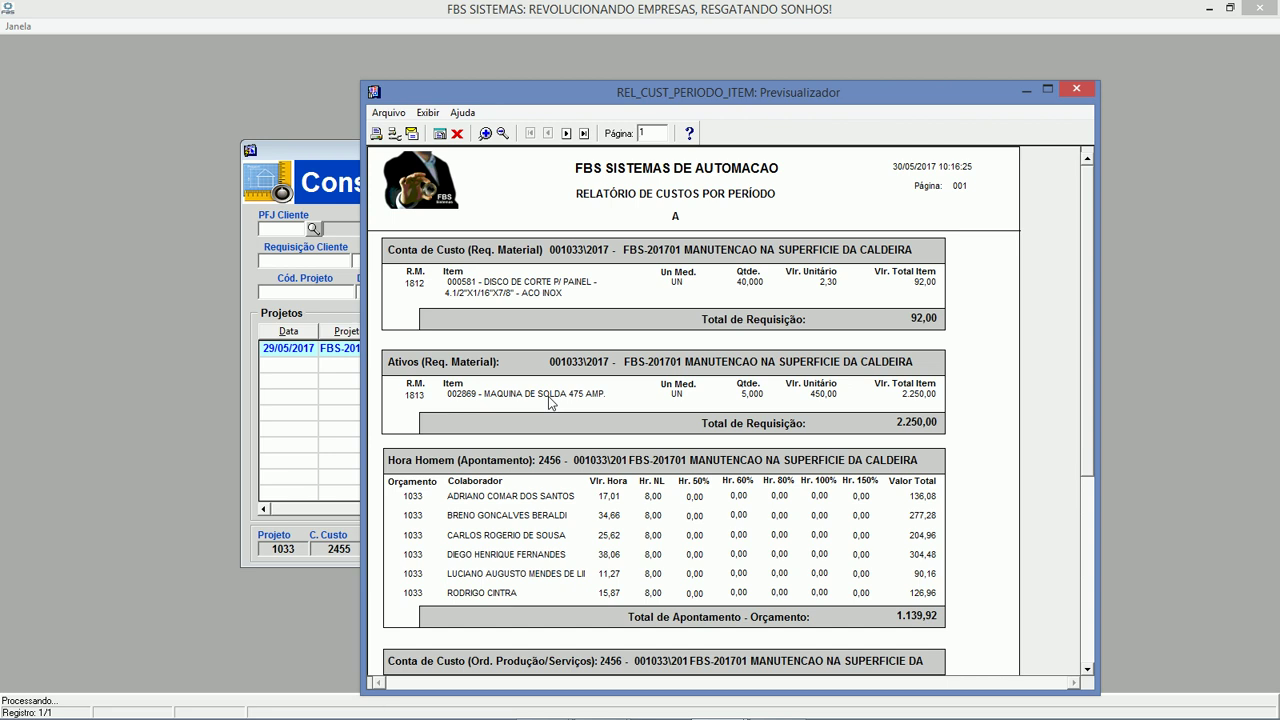
pyautogui.moveTo(1089, 264); pyautogui.dragTo(1094, 398)
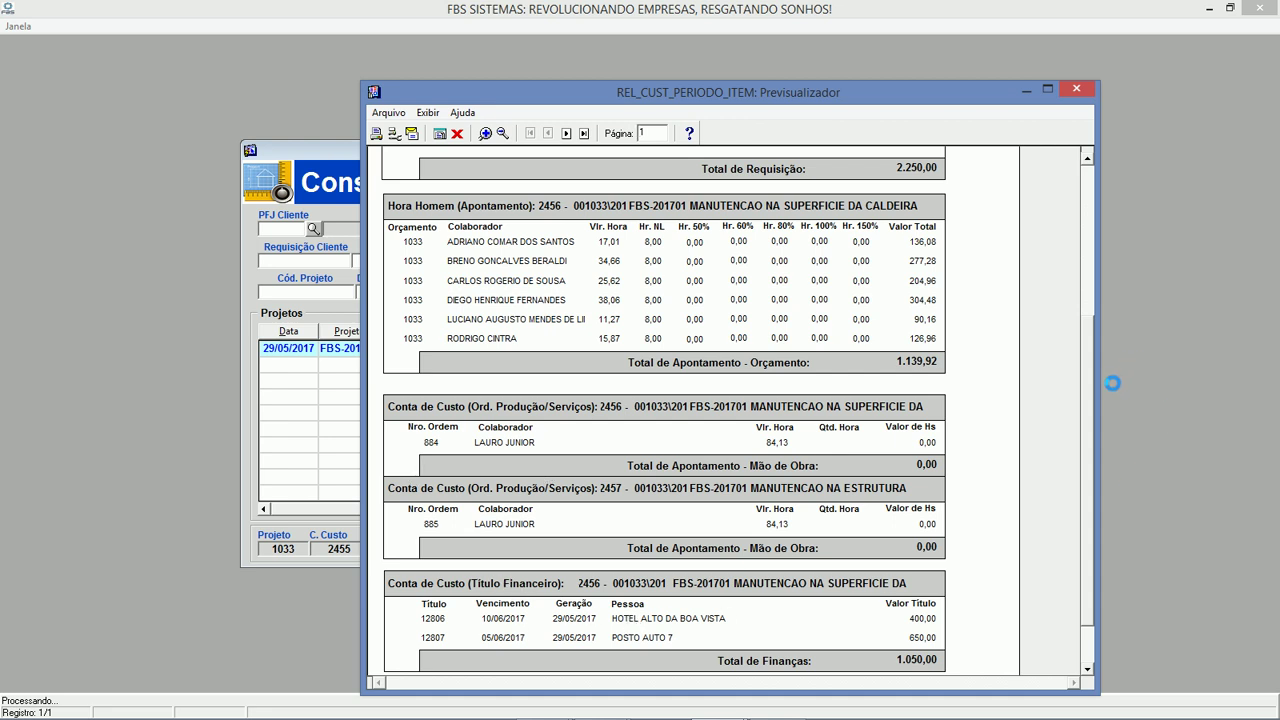
pyautogui.scroll(-2, 1088, 400)
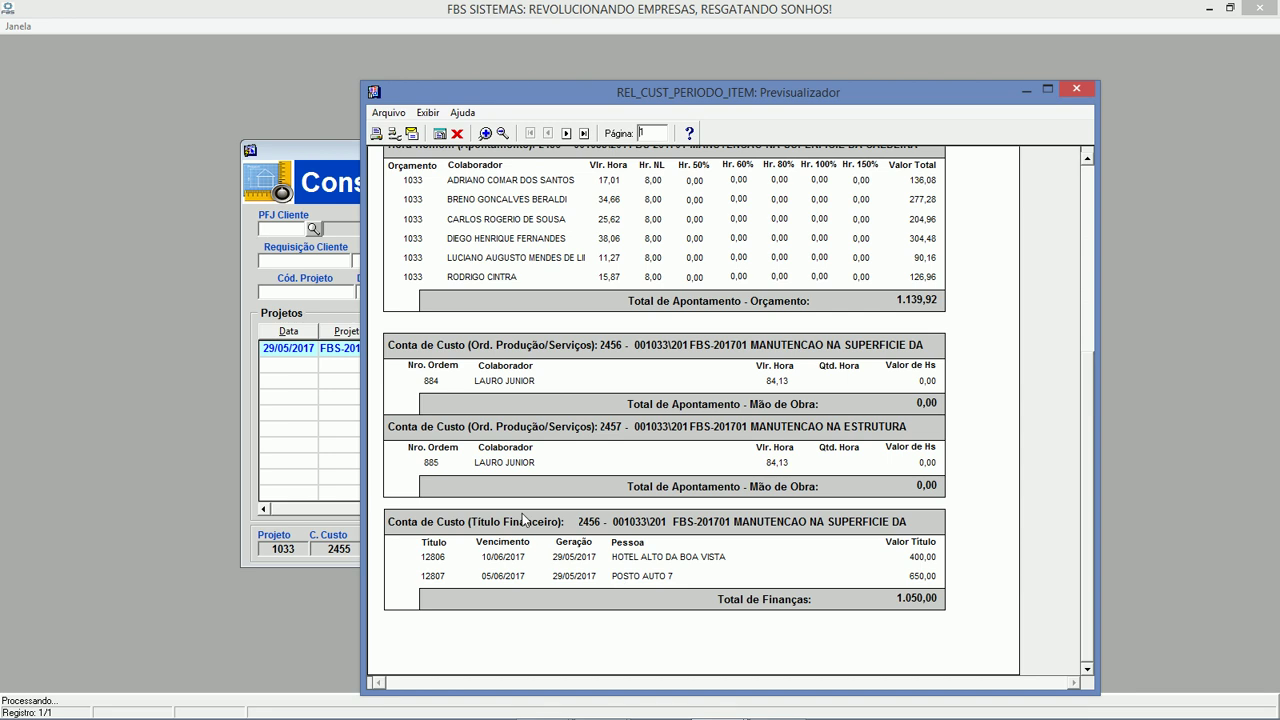
pyautogui.click(566, 133)
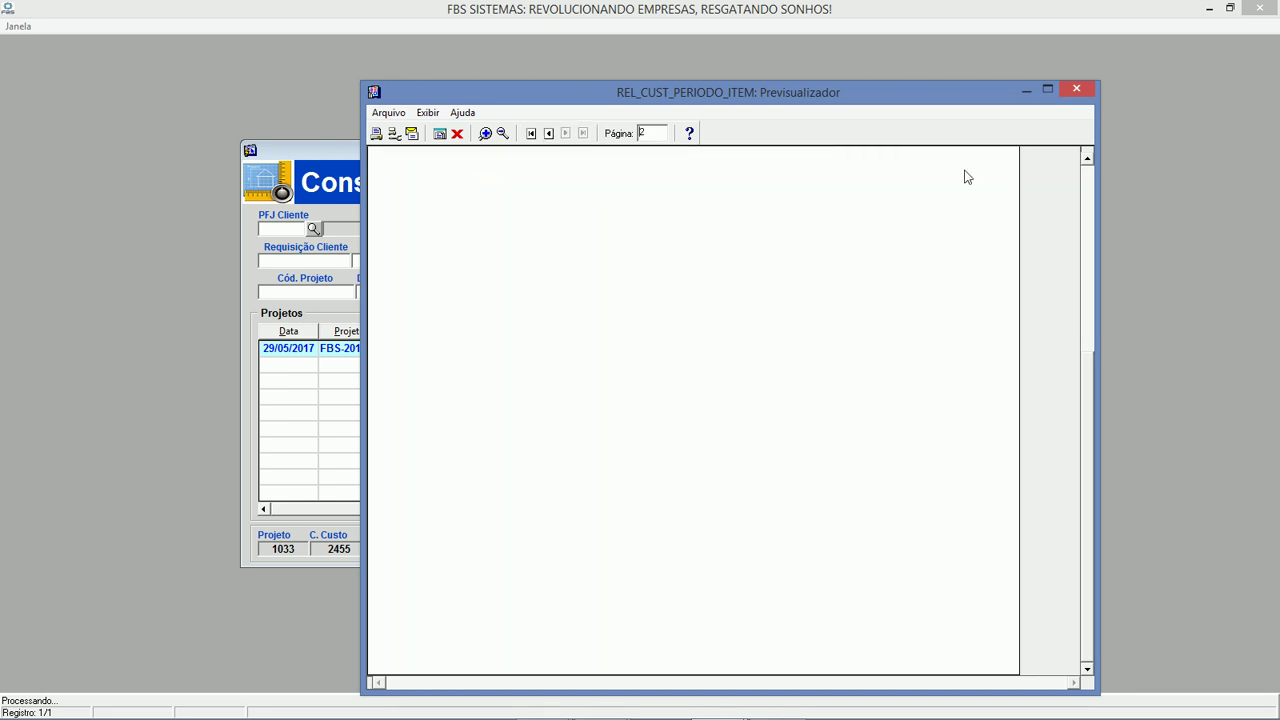
pyautogui.click(1047, 89)
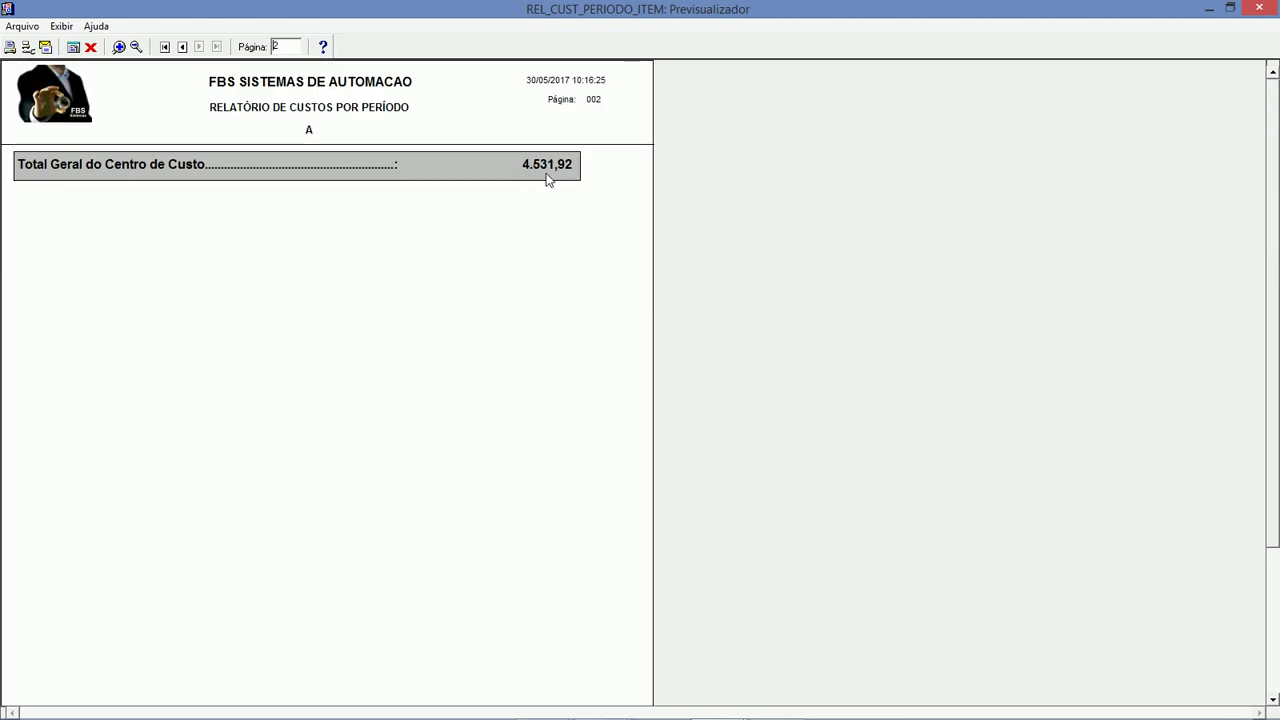
pyautogui.click(90, 47)
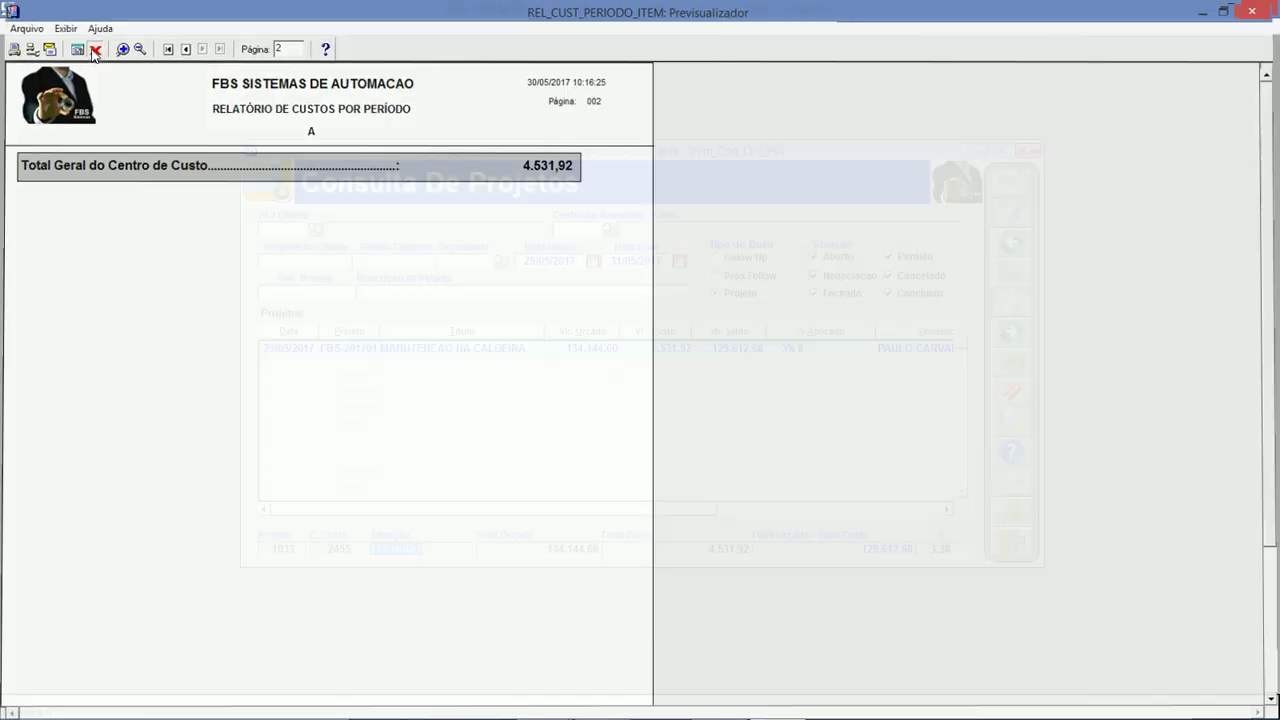
pyautogui.click(655, 347)
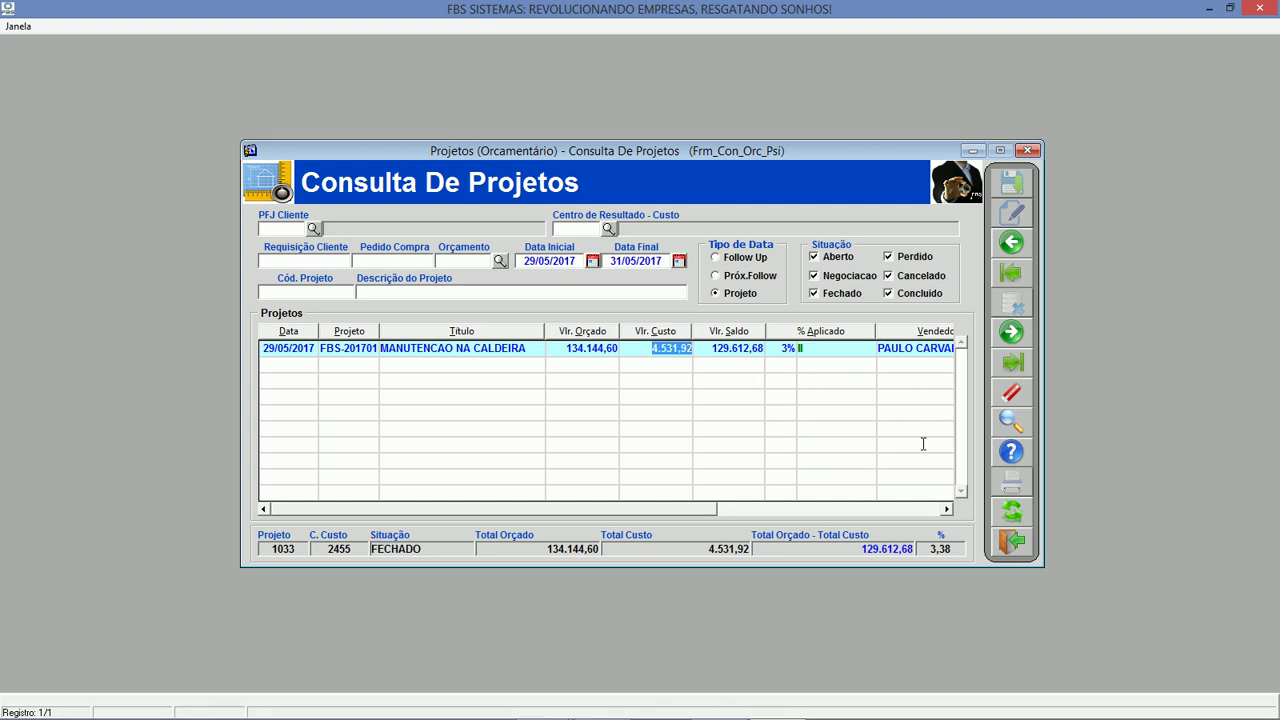
# Open Acompanhamento De Projetos and load project 1033 found by description.
pyautogui.click(1018, 542)
pyautogui.click(925, 394)
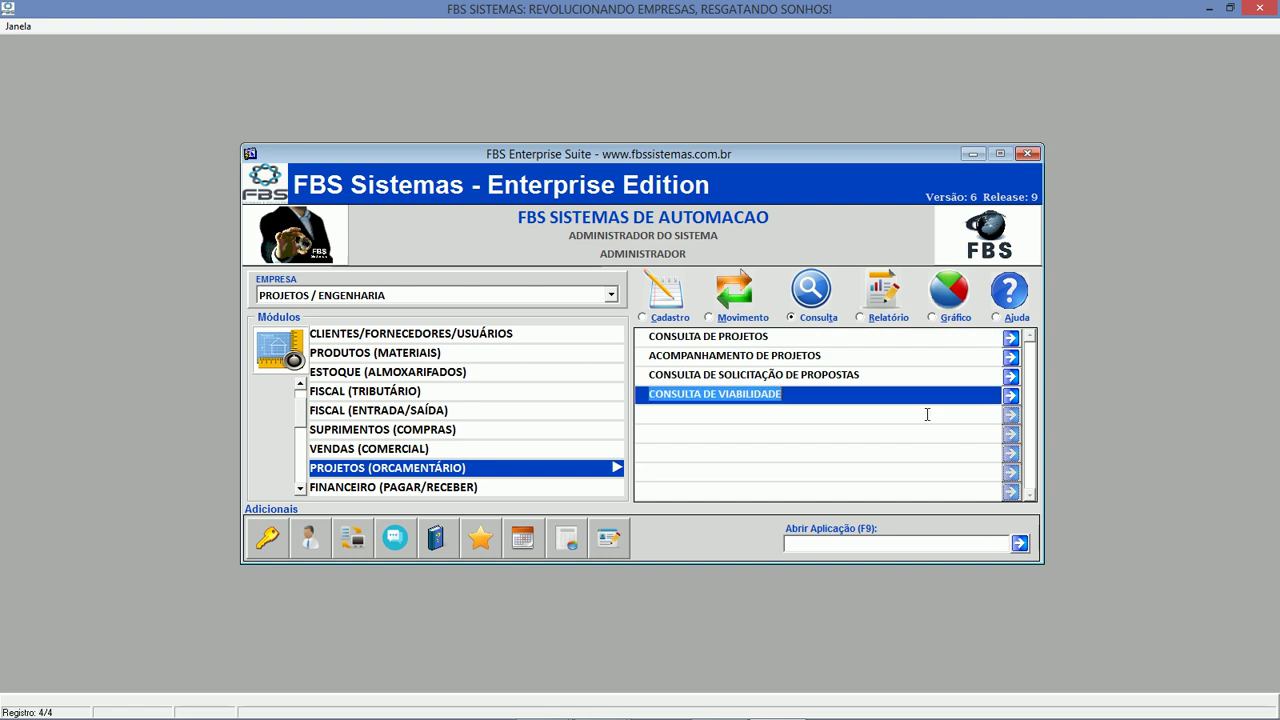
pyautogui.click(900, 356)
pyautogui.doubleClick(900, 356)
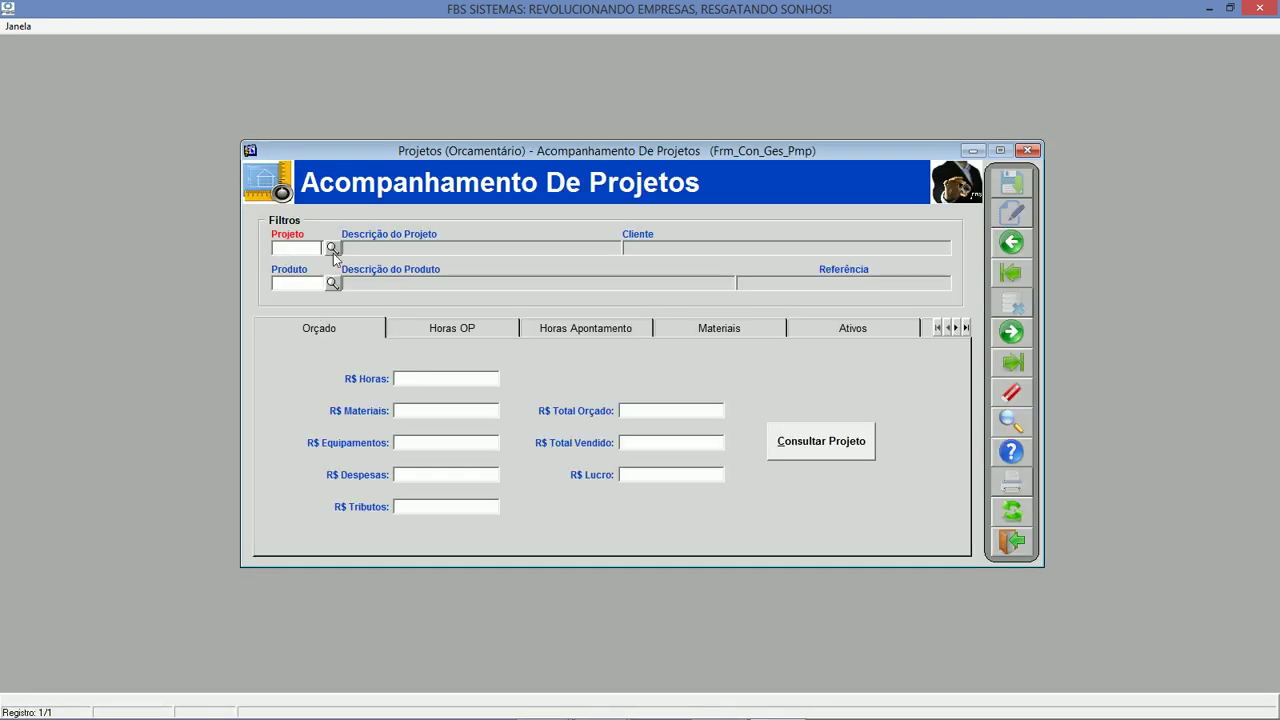
pyautogui.click(332, 248)
pyautogui.click(605, 402)
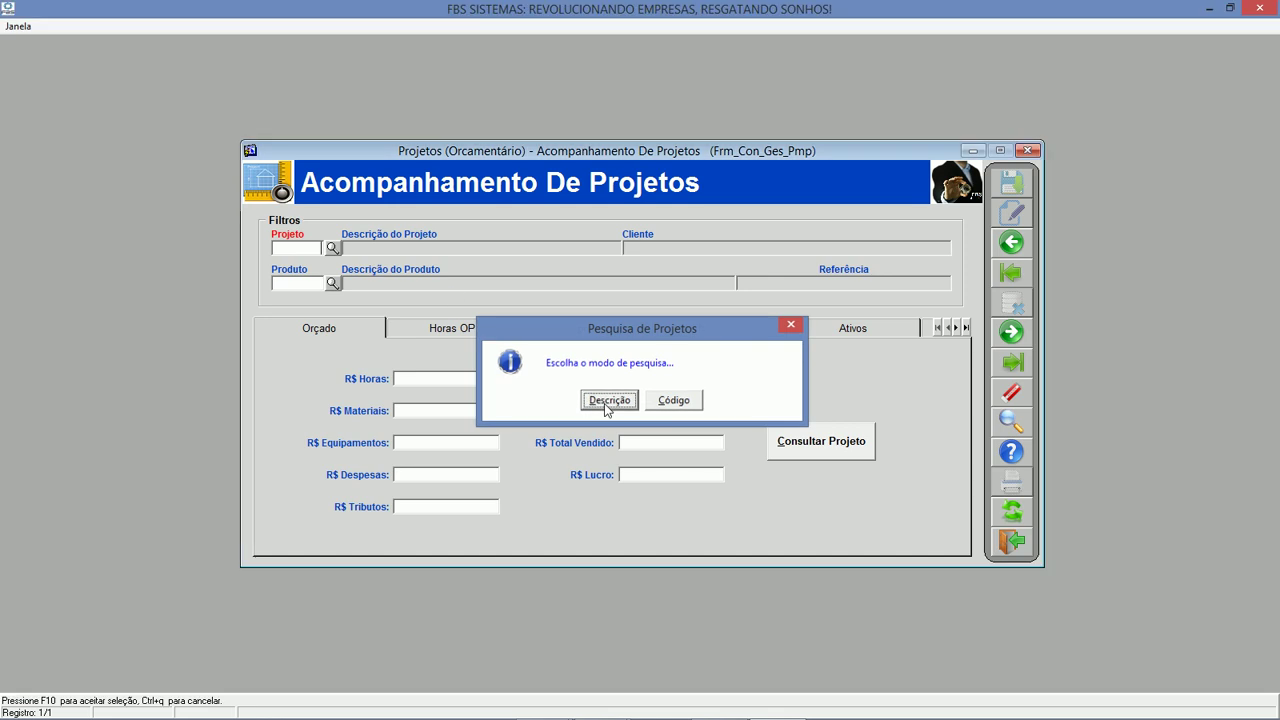
pyautogui.press('Return')
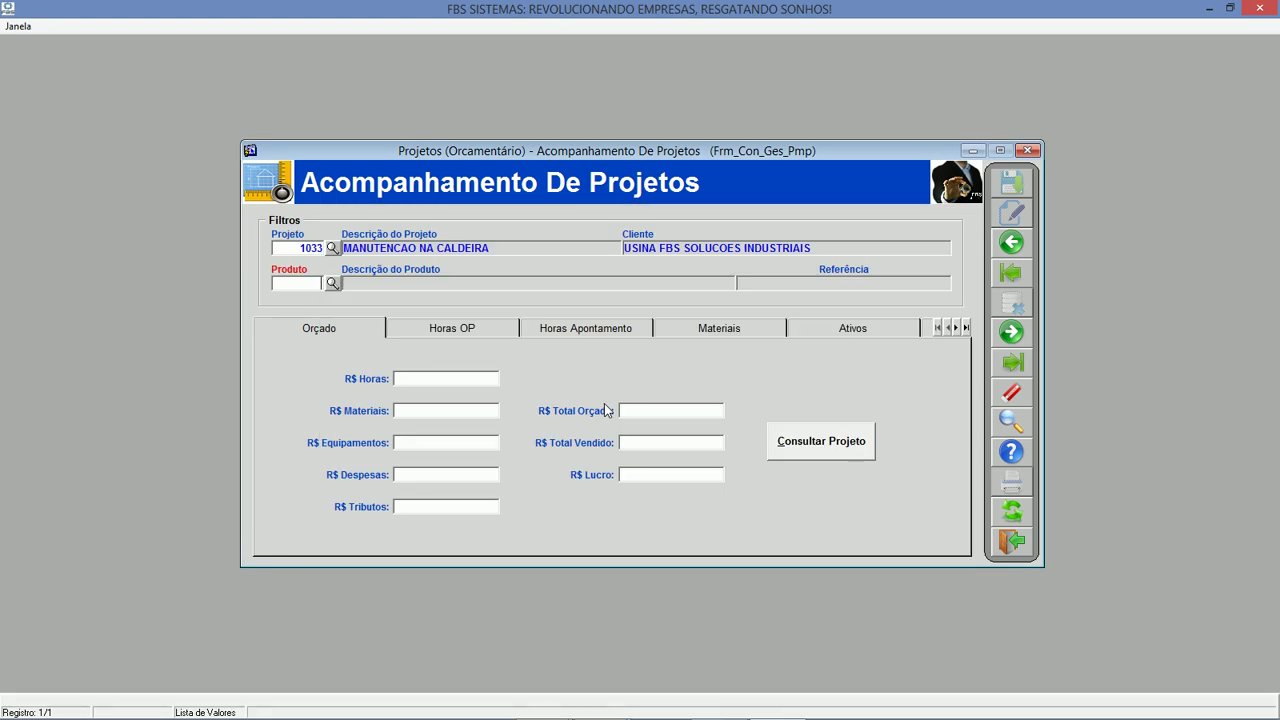
pyautogui.click(1027, 511)
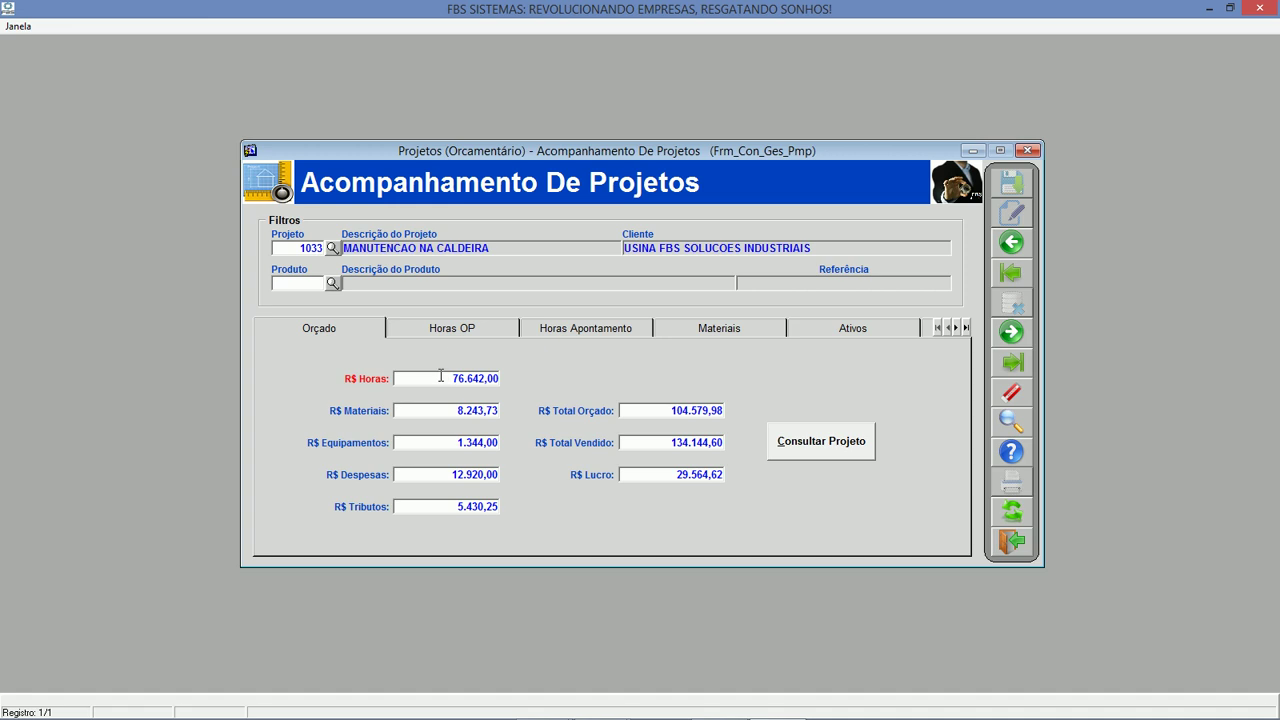
# Review project 1033's budget figures, including total budget 104.579,98 and profit 29.564,62.
pyautogui.click(452, 410)
pyautogui.click(442, 444)
pyautogui.moveTo(442, 444); pyautogui.dragTo(522, 461)
pyautogui.moveTo(441, 477); pyautogui.dragTo(510, 508)
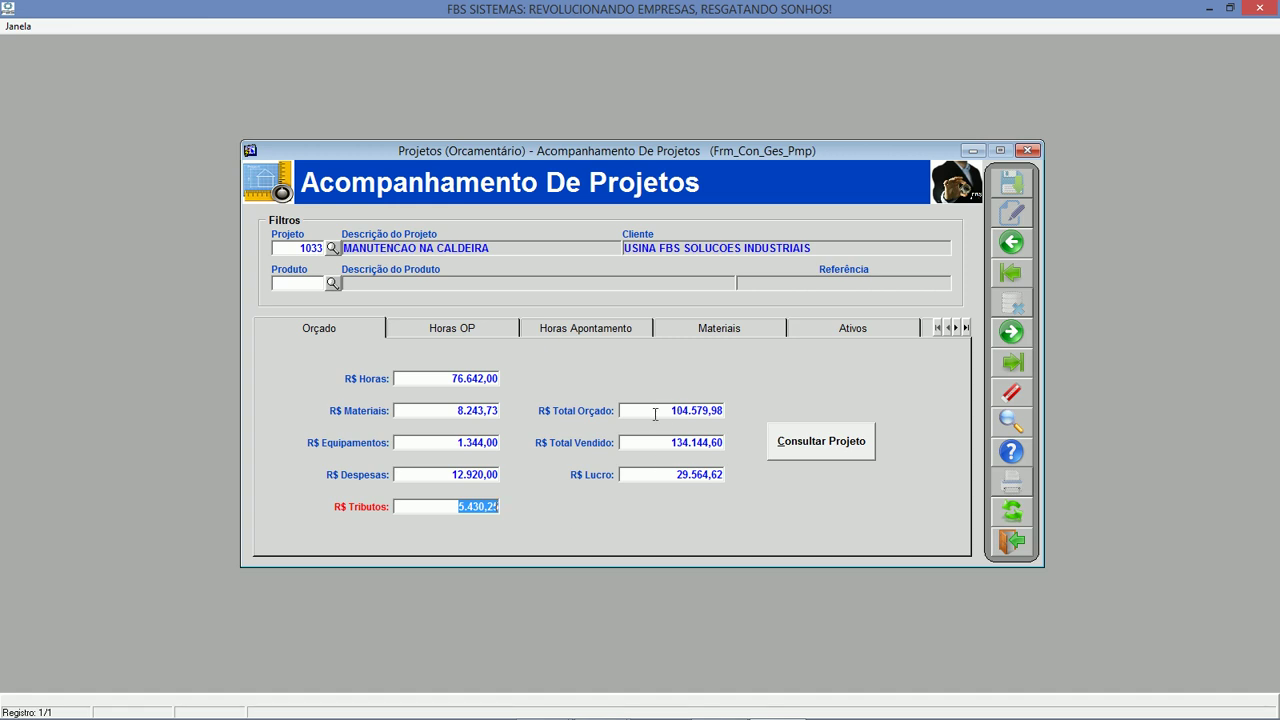
pyautogui.moveTo(655, 413); pyautogui.dragTo(779, 412)
pyautogui.click(662, 447)
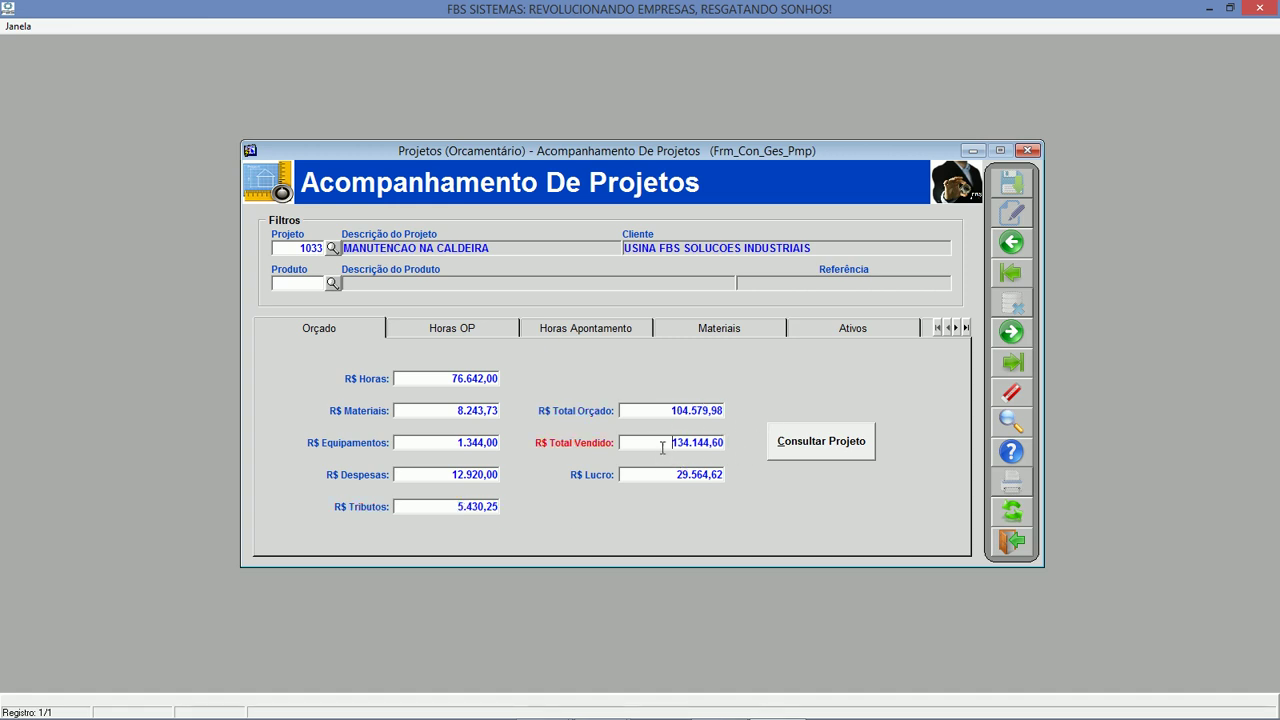
pyautogui.moveTo(662, 447); pyautogui.dragTo(789, 451)
pyautogui.moveTo(660, 477); pyautogui.dragTo(788, 474)
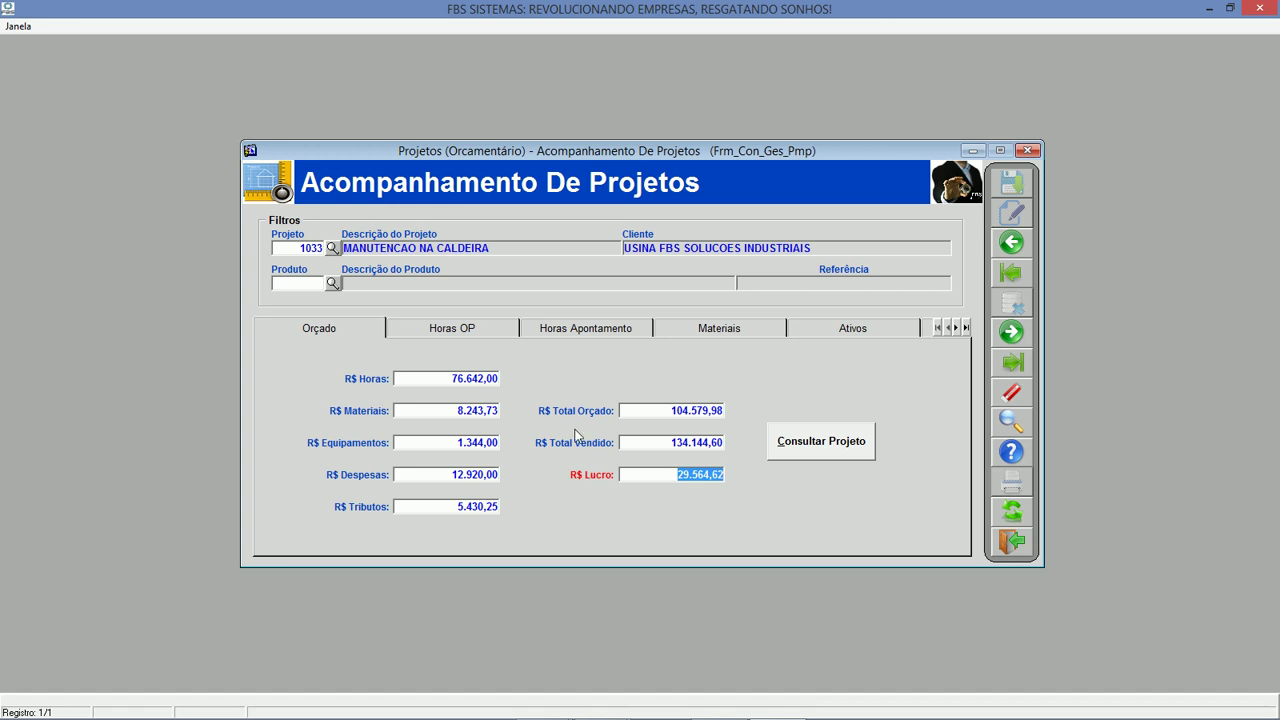
# Check the logged hours and materials tabs, then open material requisition 1812.
pyautogui.click(556, 330)
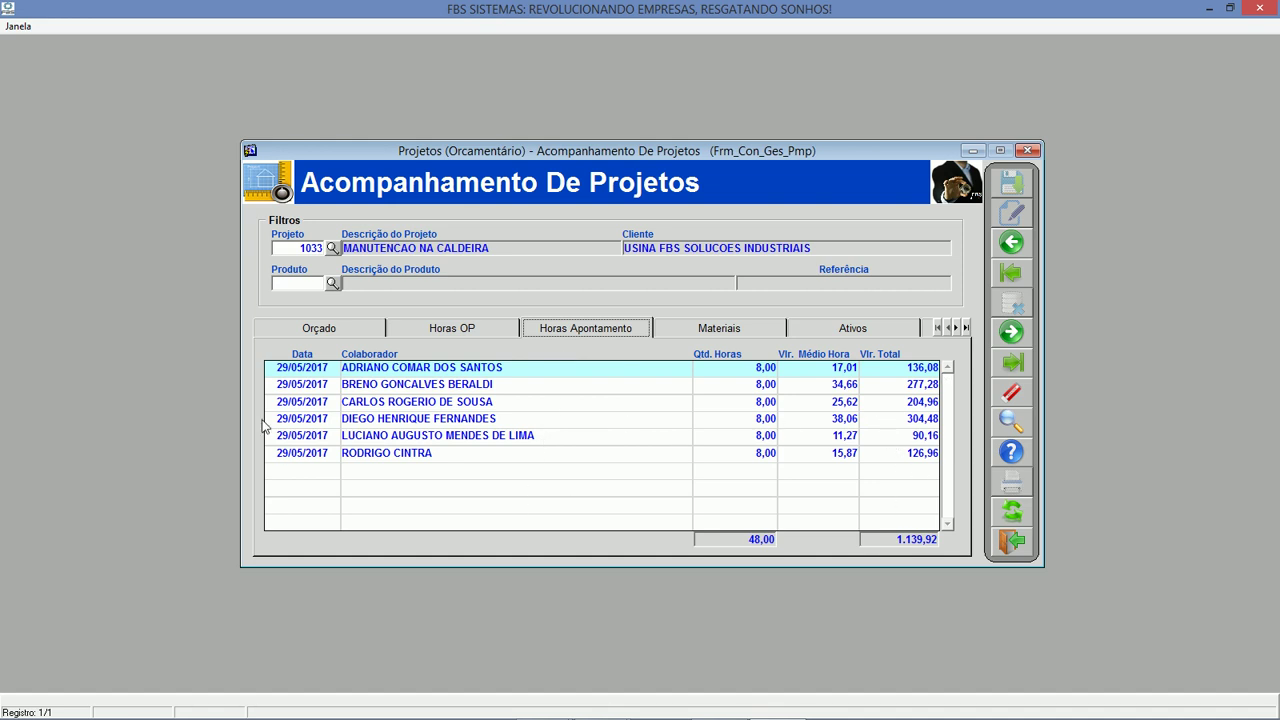
pyautogui.click(300, 376)
pyautogui.click(698, 330)
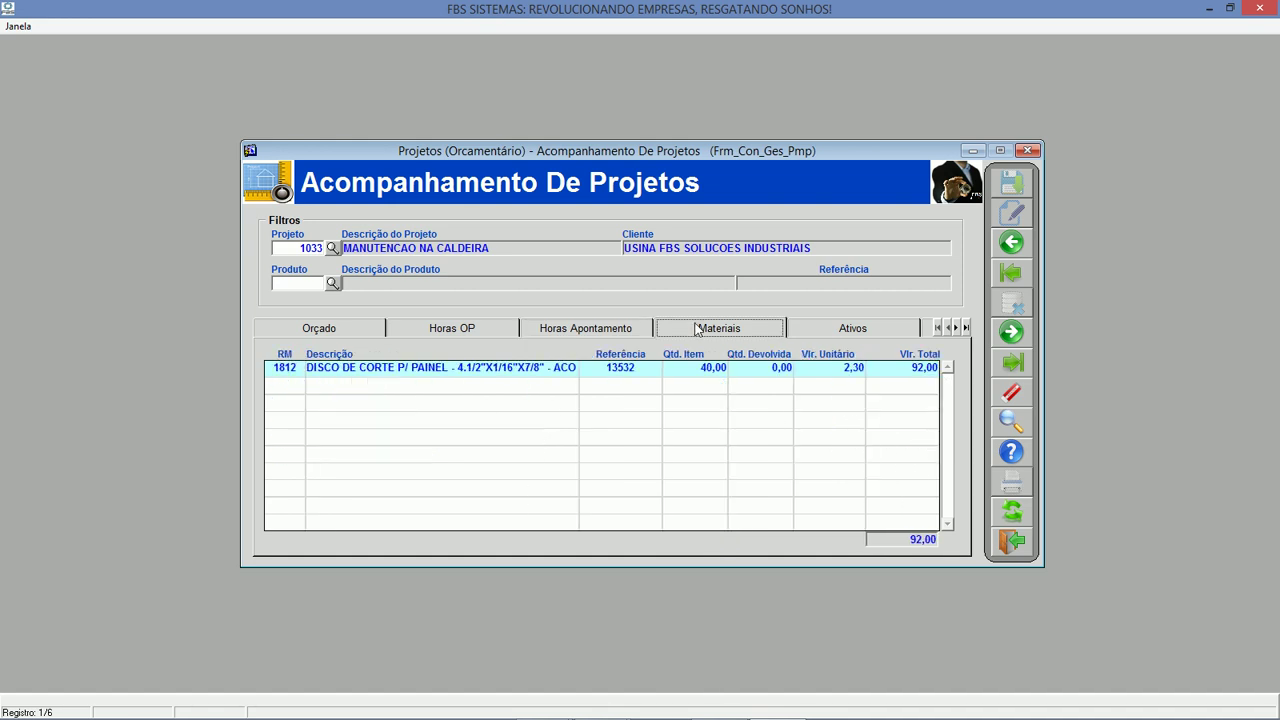
pyautogui.doubleClick(290, 367)
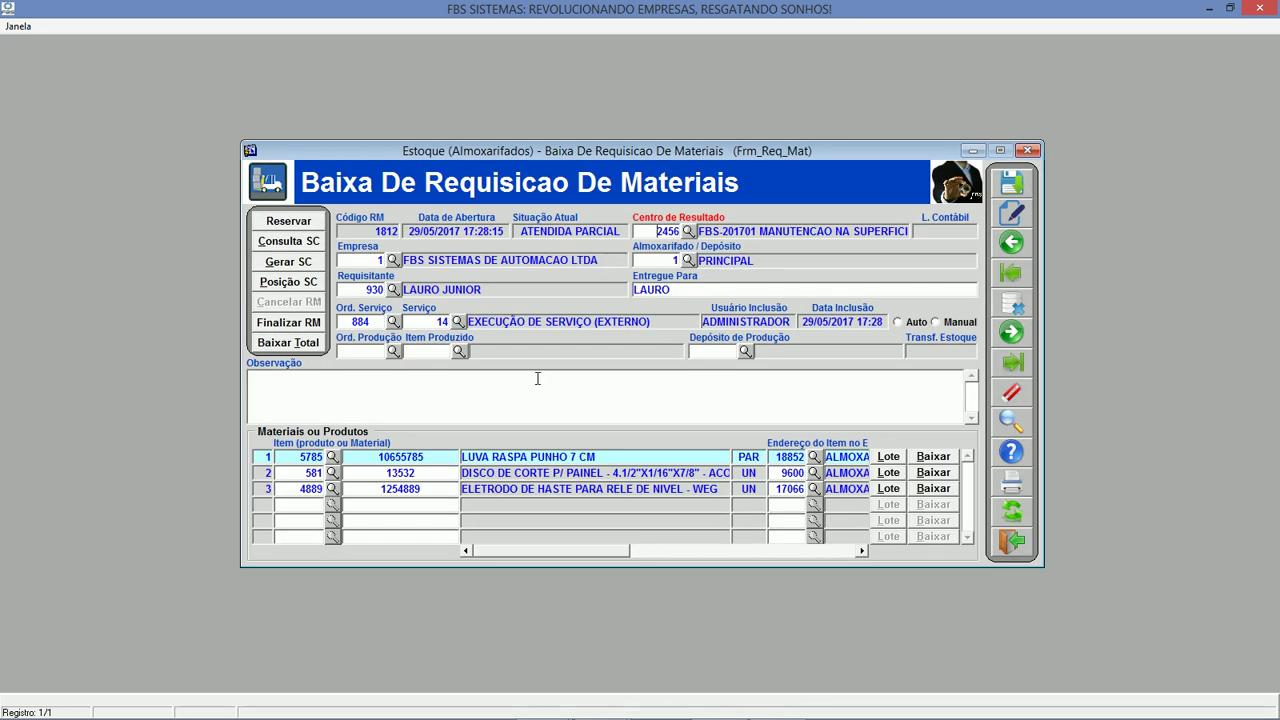
# Review requisition 1812's O.S. 884, service 14, ATENDIDA PARCIAL status, and item 581's quantity to serve.
pyautogui.click(362, 321)
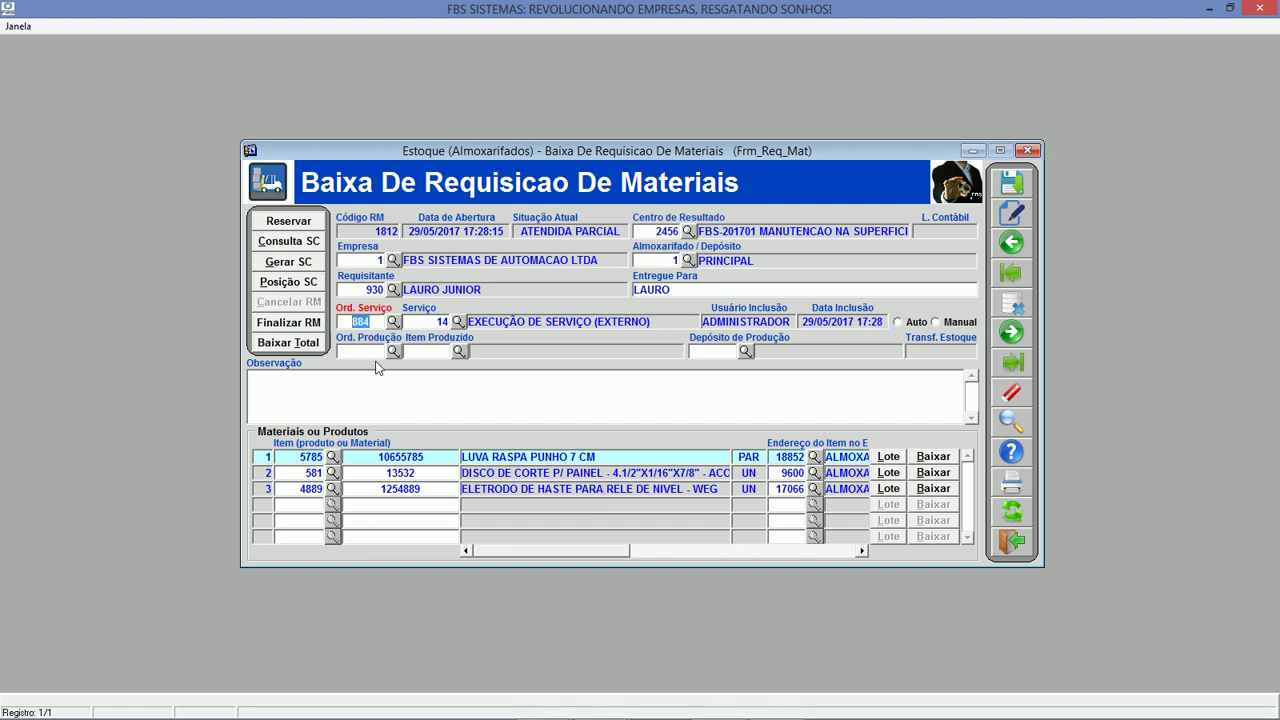
pyautogui.click(428, 321)
pyautogui.click(656, 231)
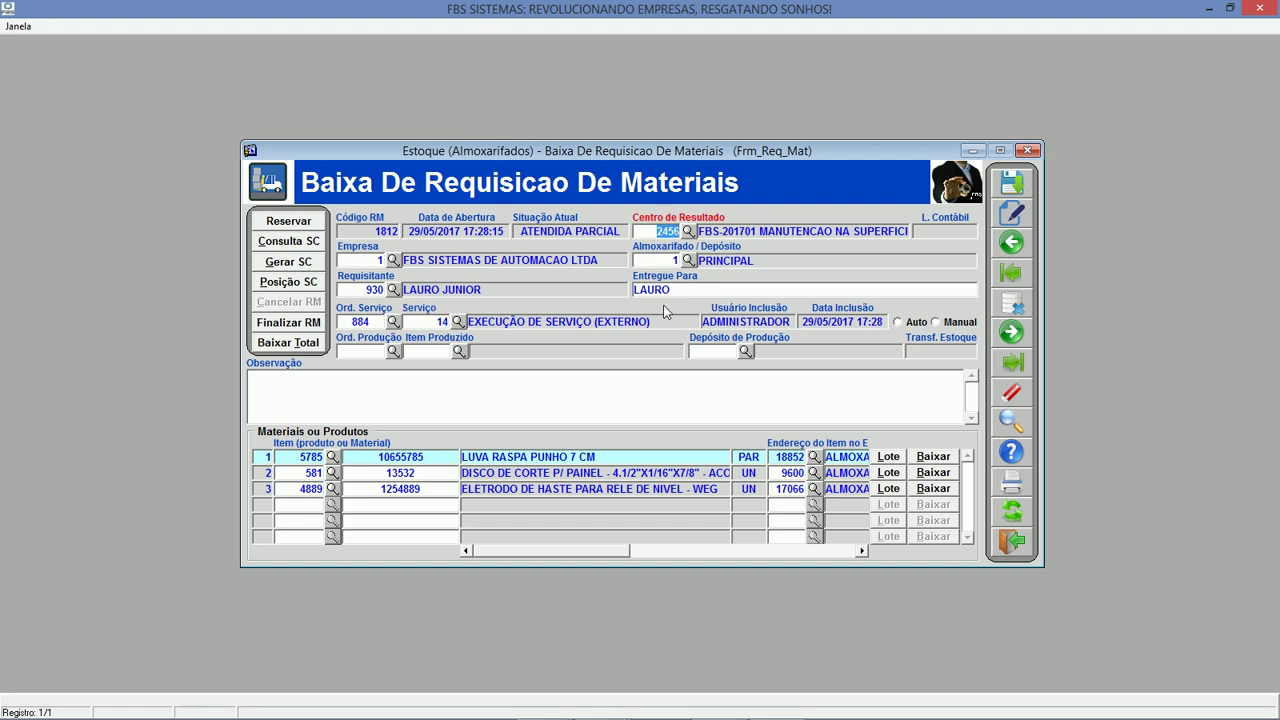
pyautogui.click(533, 232)
pyautogui.moveTo(520, 232); pyautogui.dragTo(624, 232)
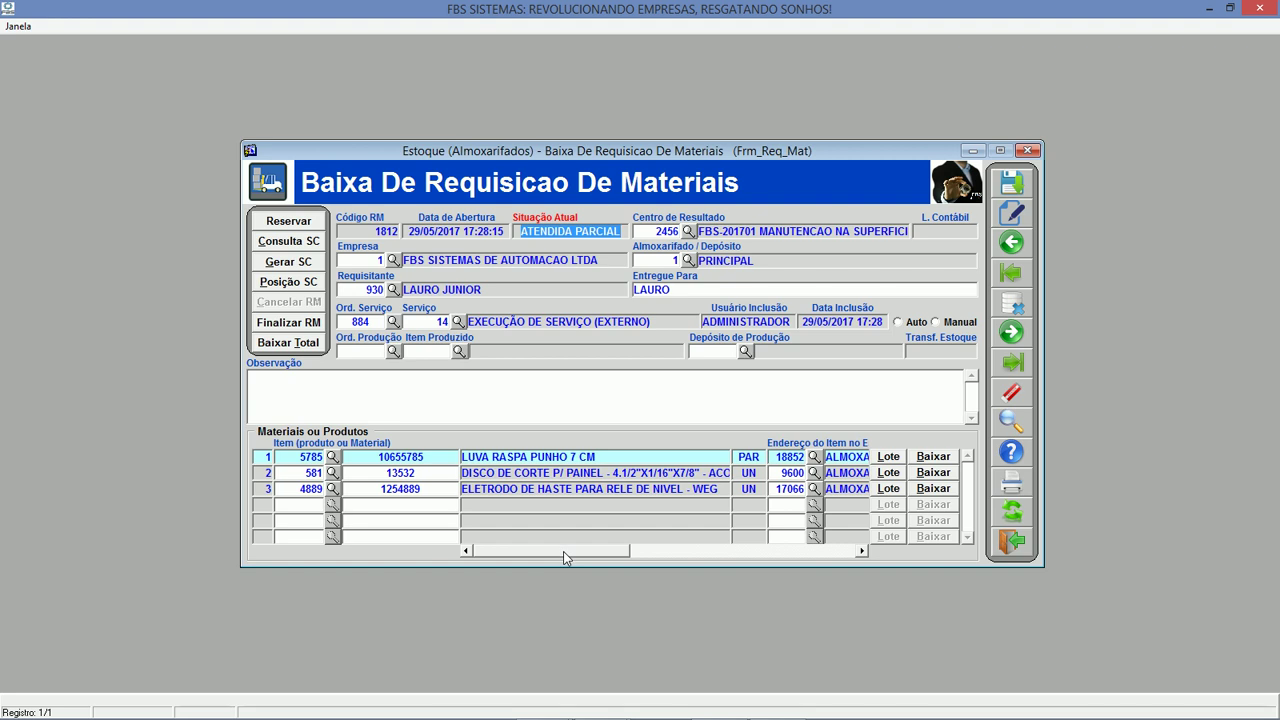
pyautogui.moveTo(565, 558); pyautogui.dragTo(868, 544)
pyautogui.click(639, 472)
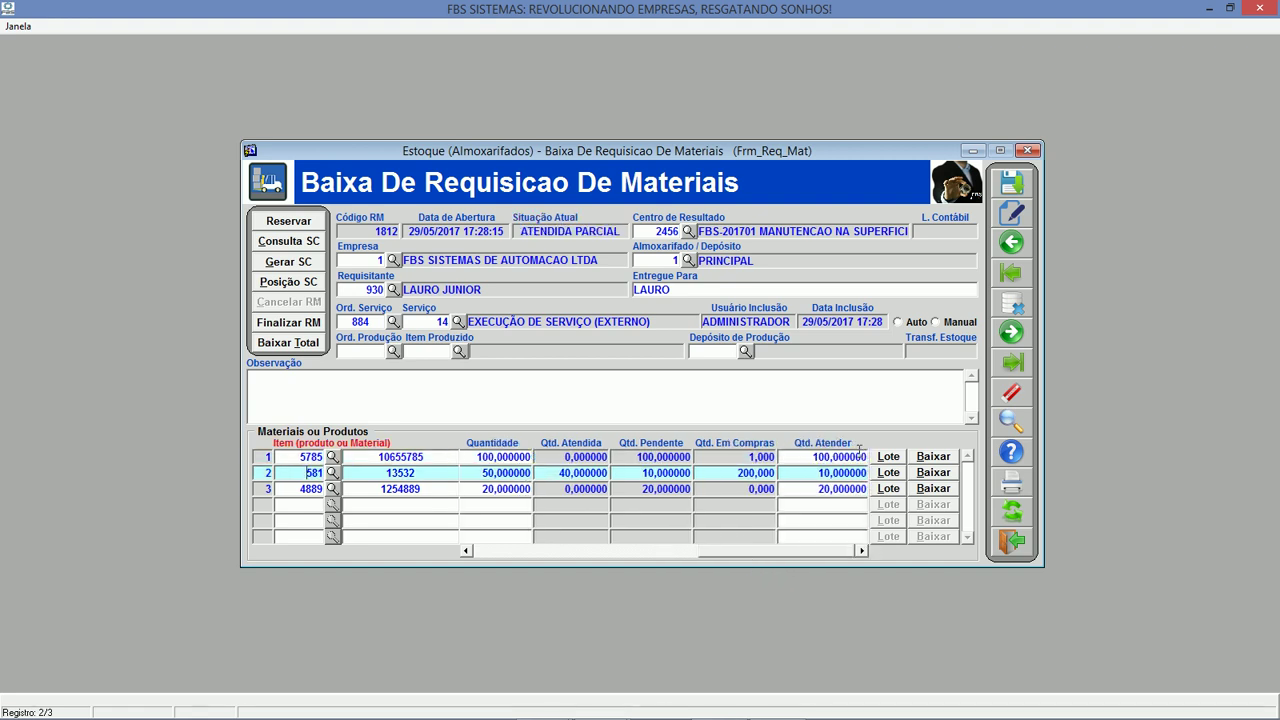
pyautogui.click(820, 470)
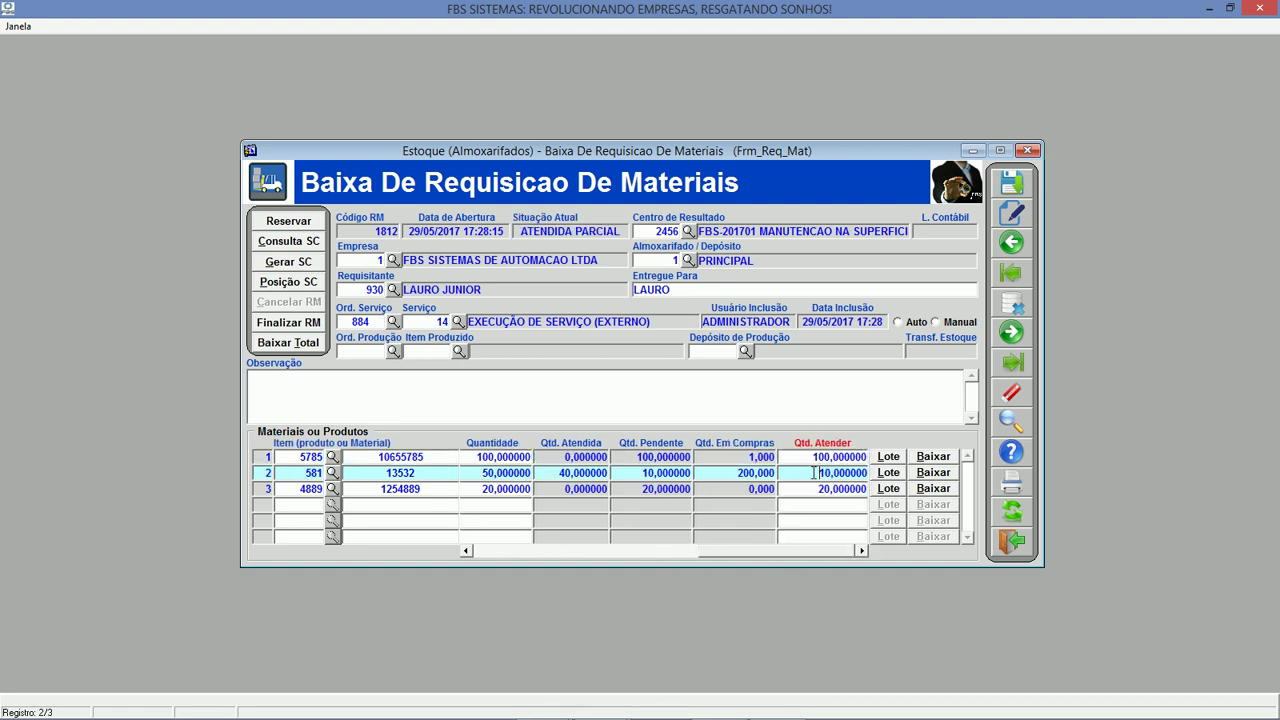
pyautogui.click(1012, 484)
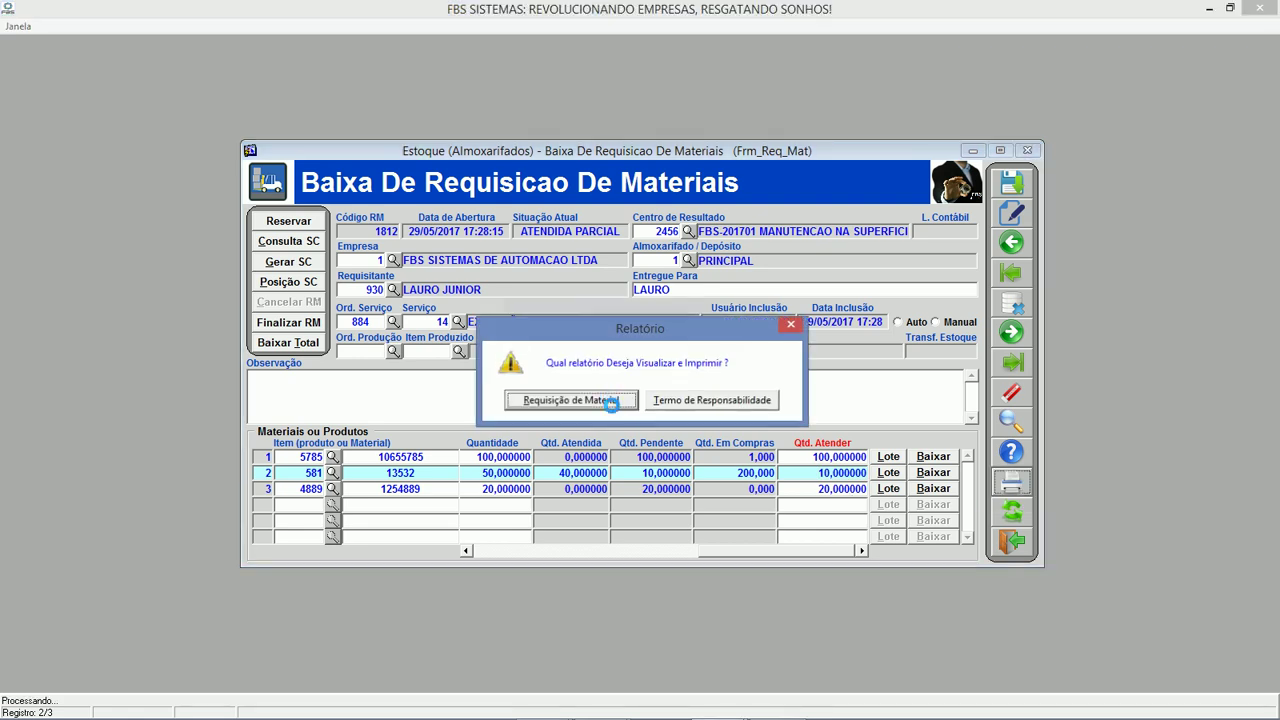
pyautogui.click(612, 402)
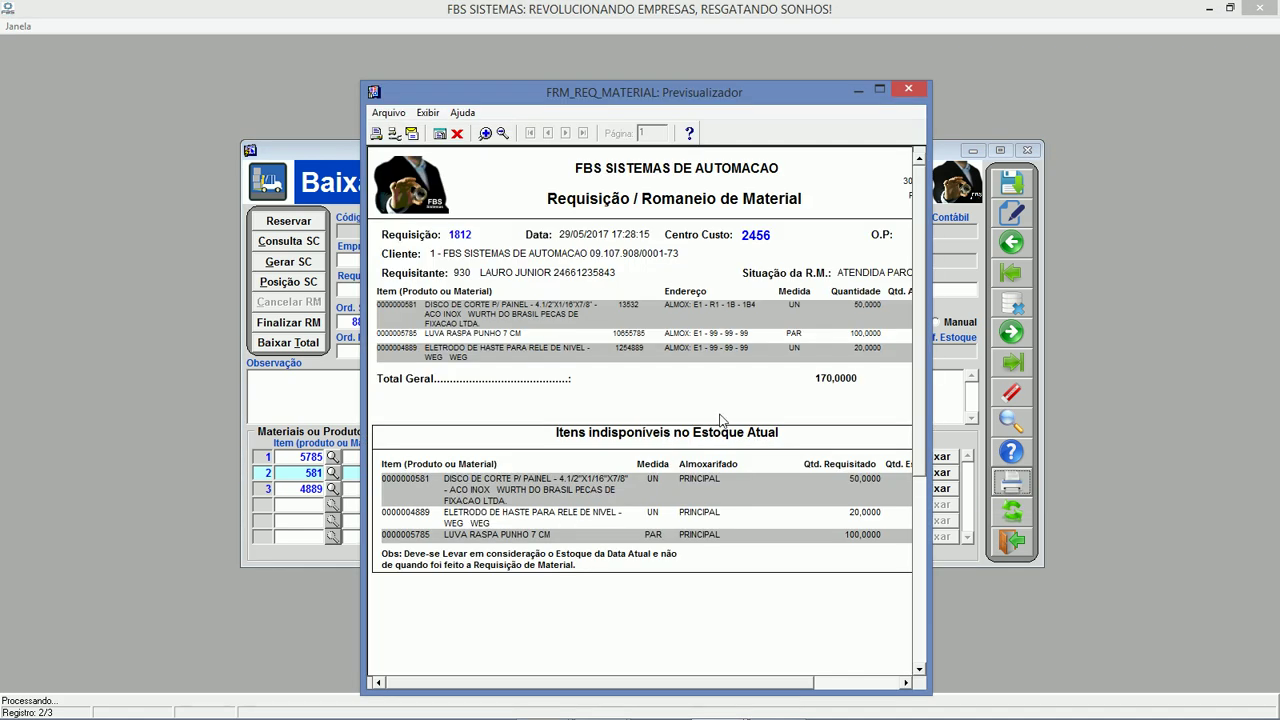
pyautogui.moveTo(931, 221); pyautogui.dragTo(1092, 217)
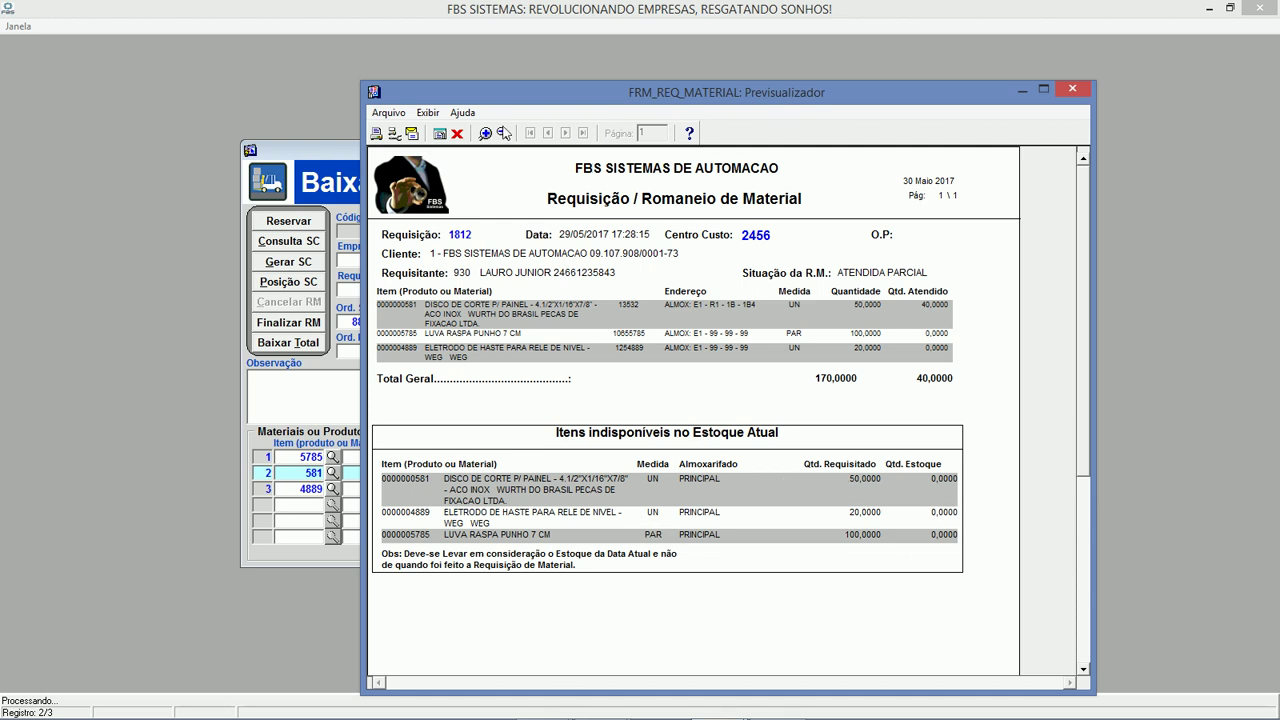
pyautogui.click(456, 133)
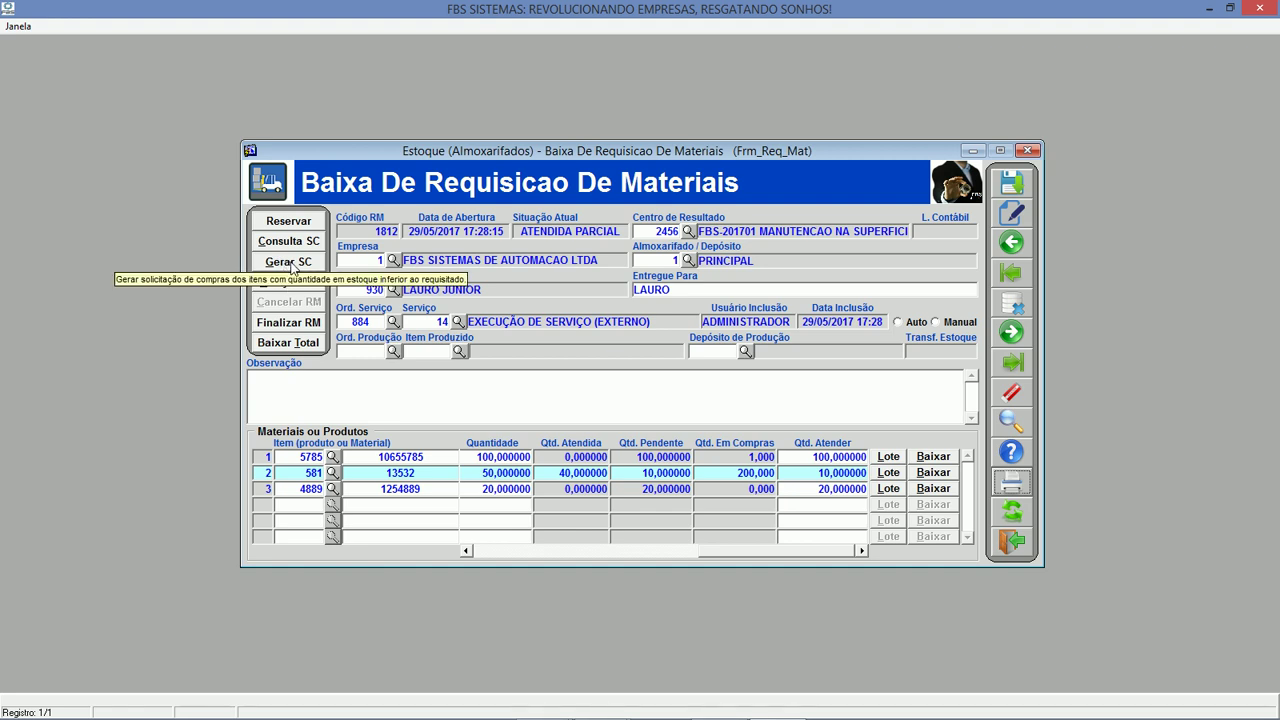
pyautogui.click(289, 262)
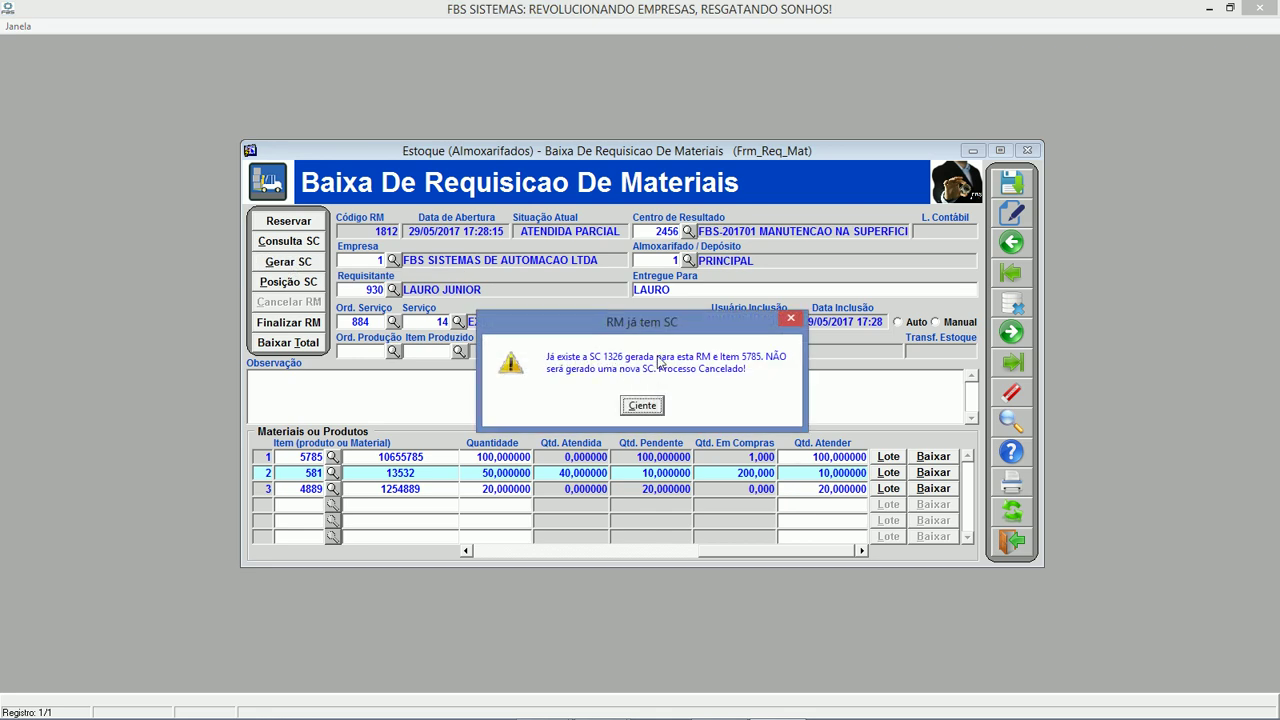
pyautogui.click(642, 405)
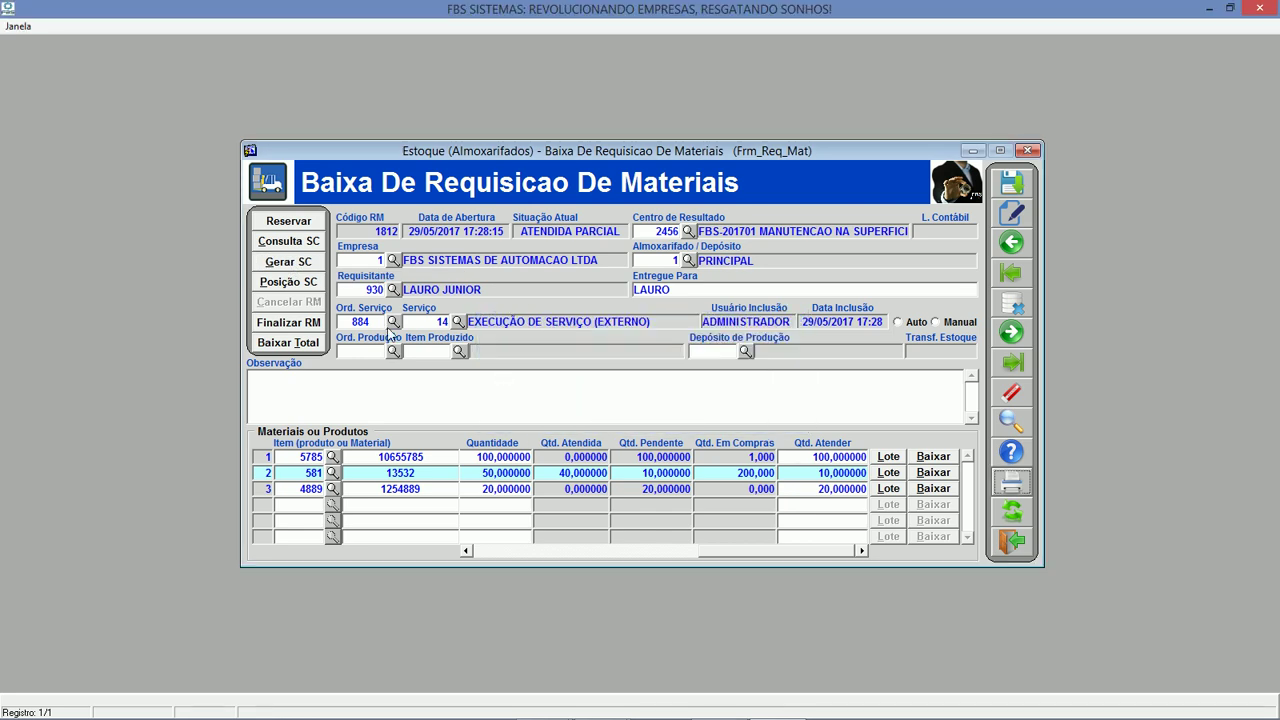
pyautogui.click(306, 285)
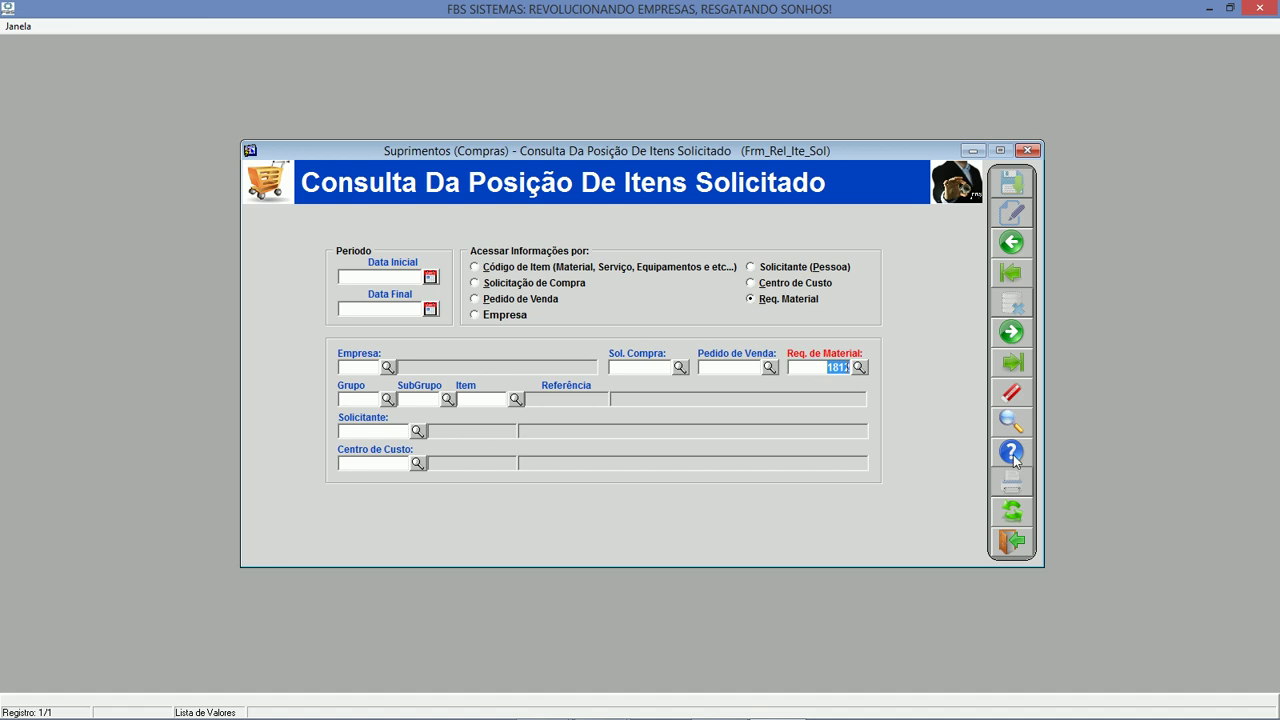
pyautogui.click(1012, 511)
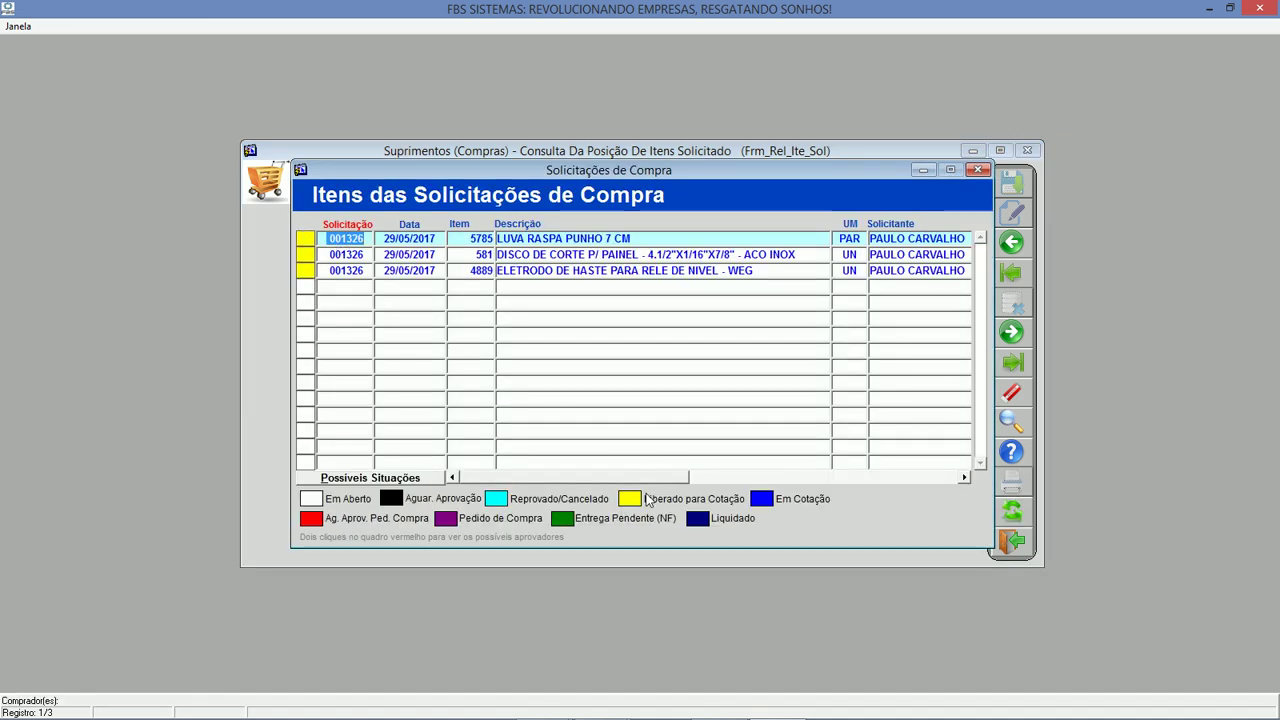
pyautogui.click(476, 255)
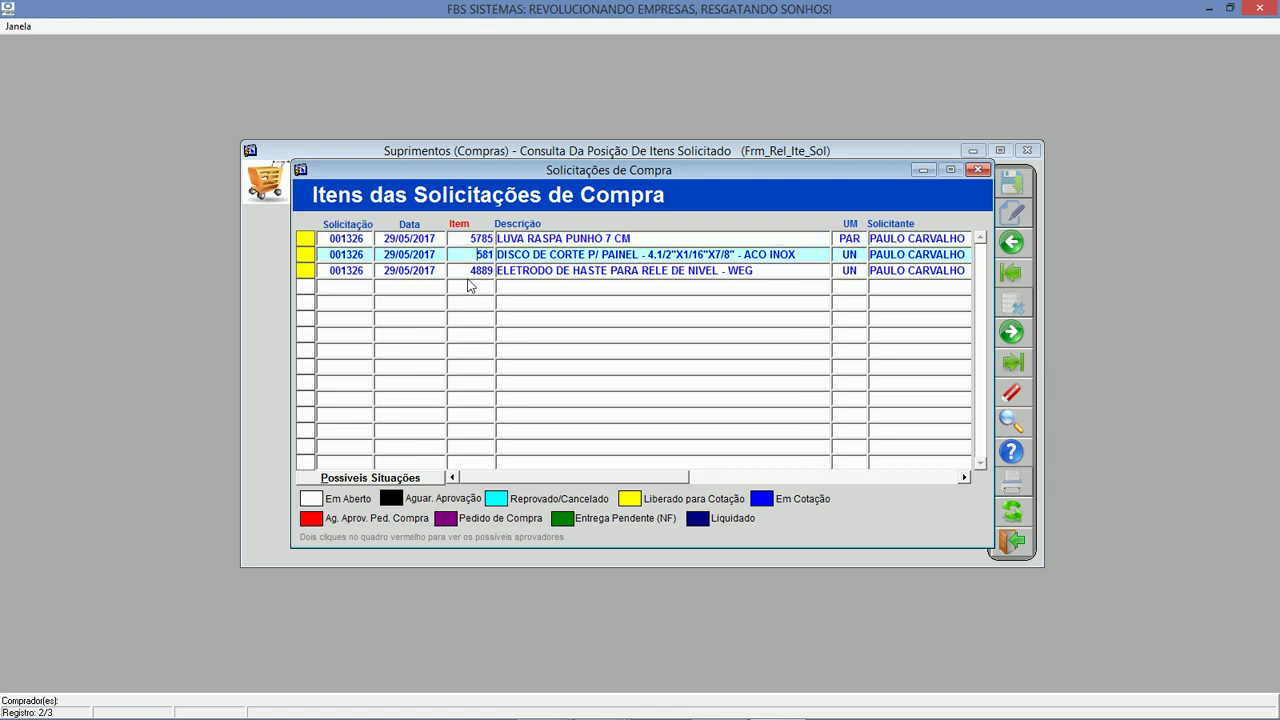
pyautogui.click(471, 272)
pyautogui.click(480, 255)
pyautogui.click(965, 477)
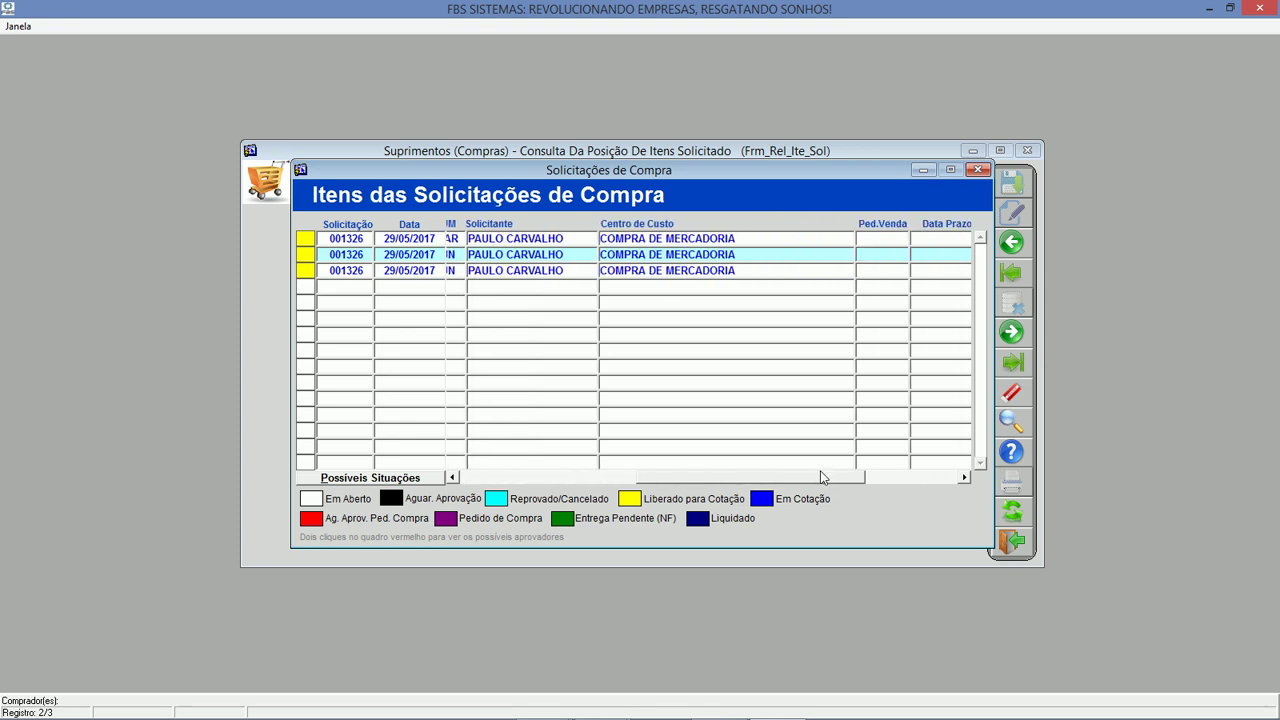
pyautogui.click(978, 169)
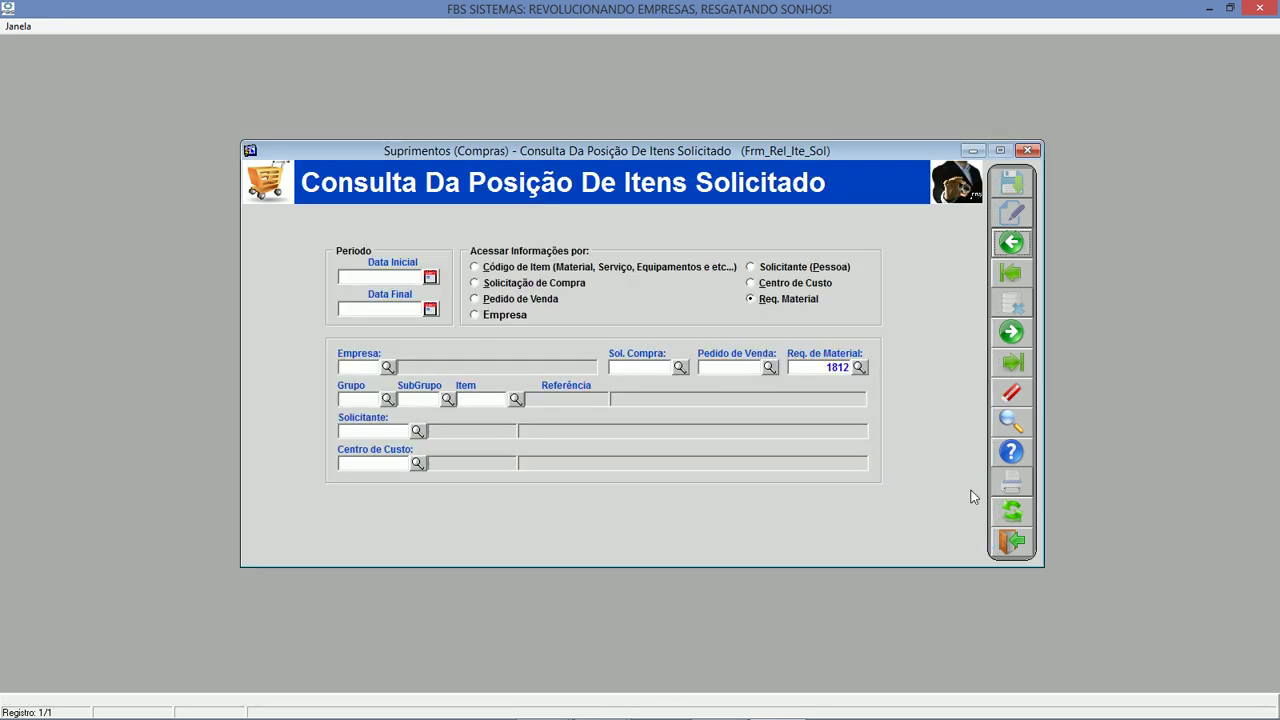
pyautogui.click(1016, 541)
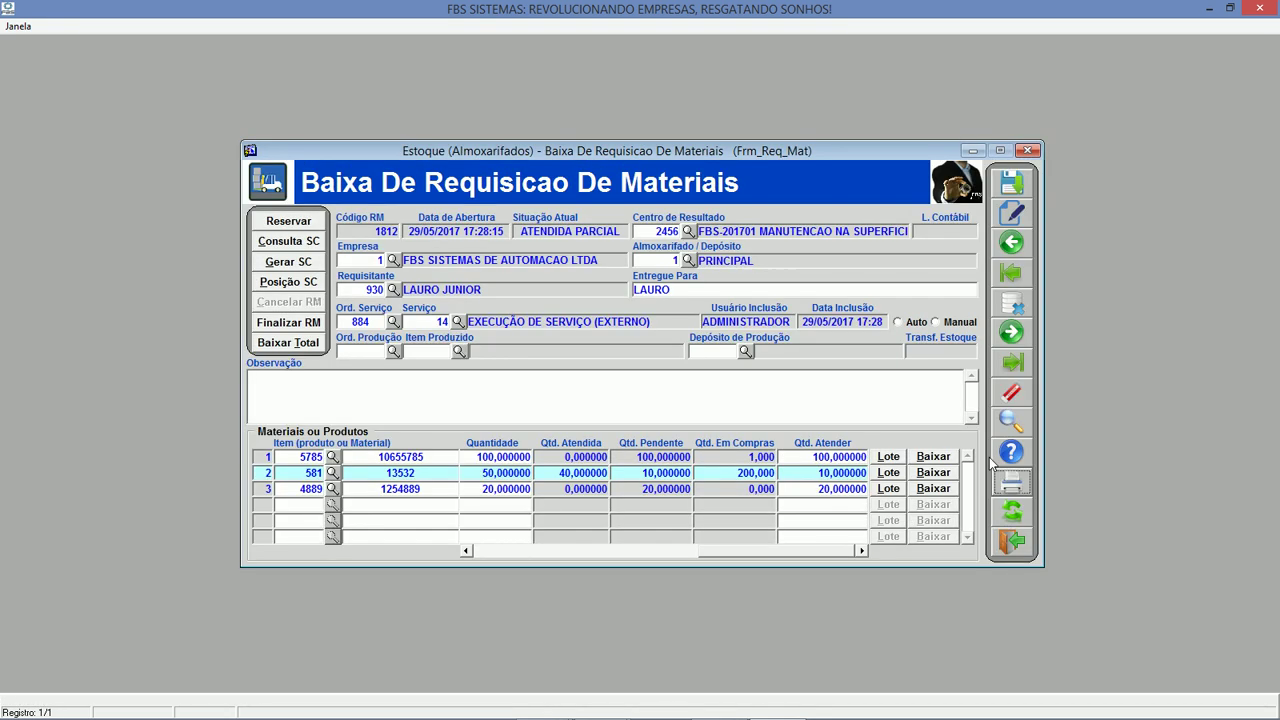
# Close requisition 1812 and open the requisition behind project 1033's asset row.
pyautogui.click(1012, 543)
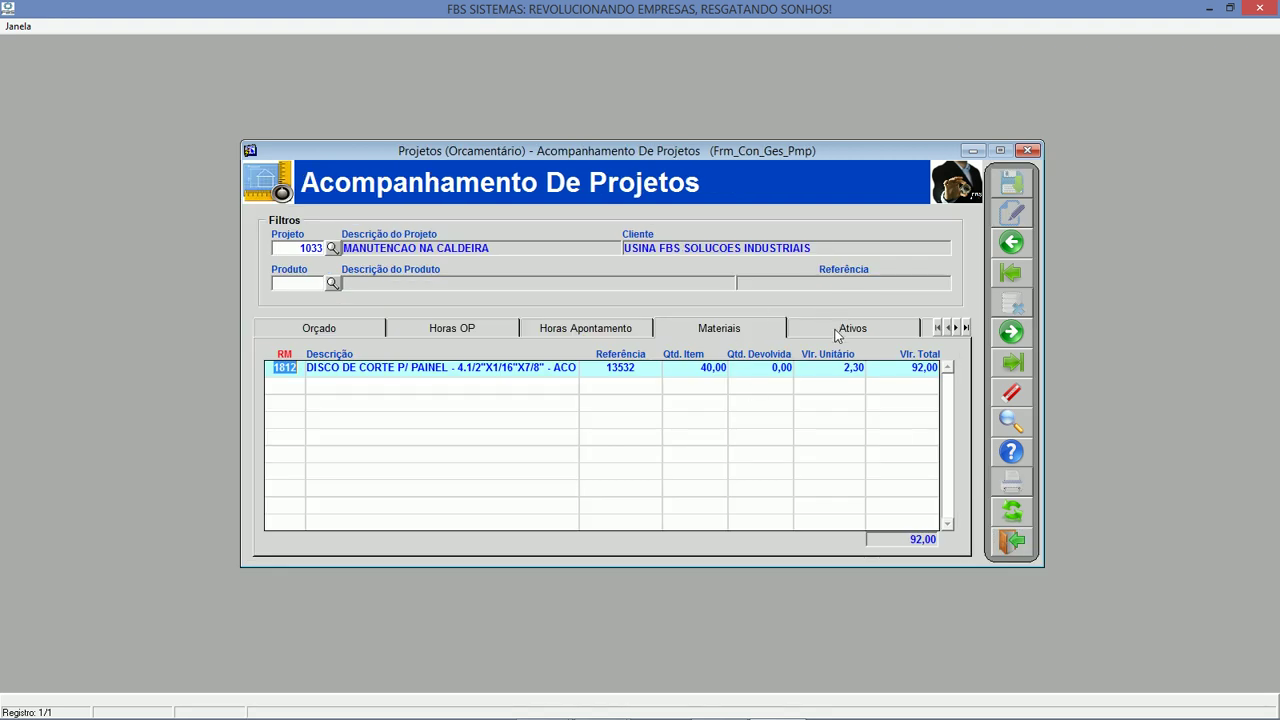
pyautogui.click(840, 330)
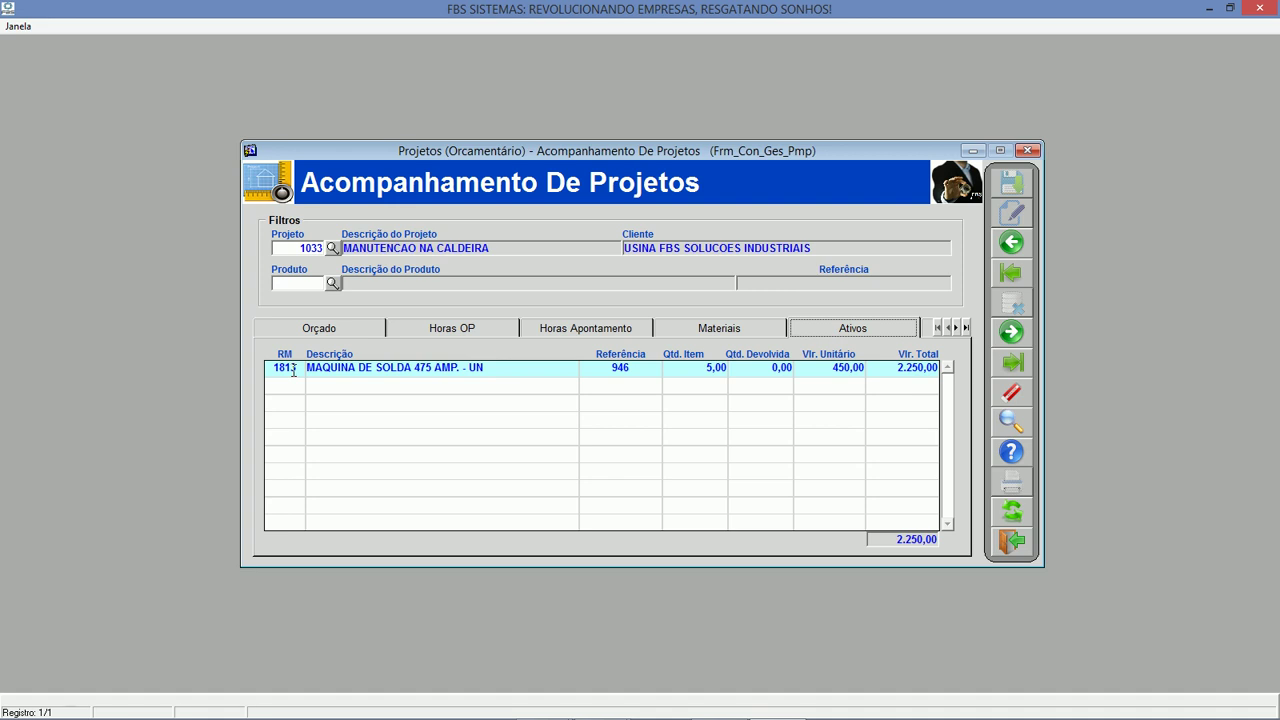
pyautogui.doubleClick(290, 368)
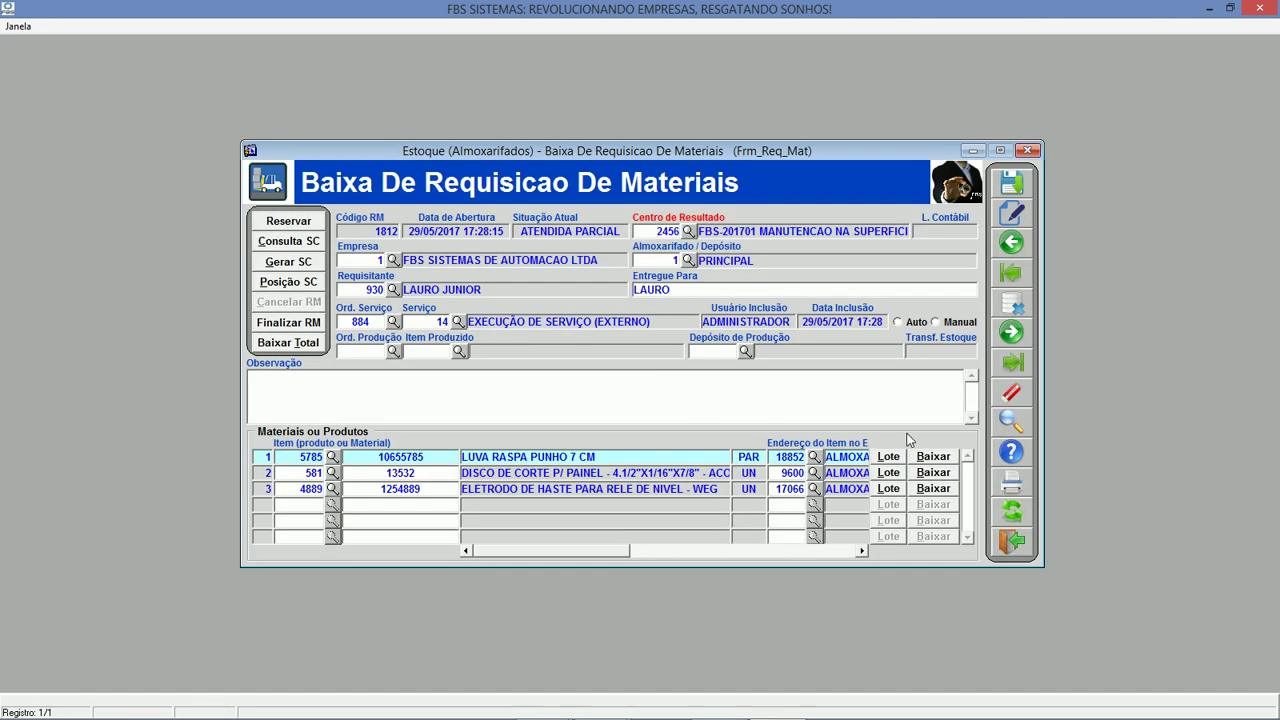
# Load requisition 1813, review its served quantities, and request its printout.
pyautogui.click(356, 230)
pyautogui.write('1813')
pyautogui.press('Return')
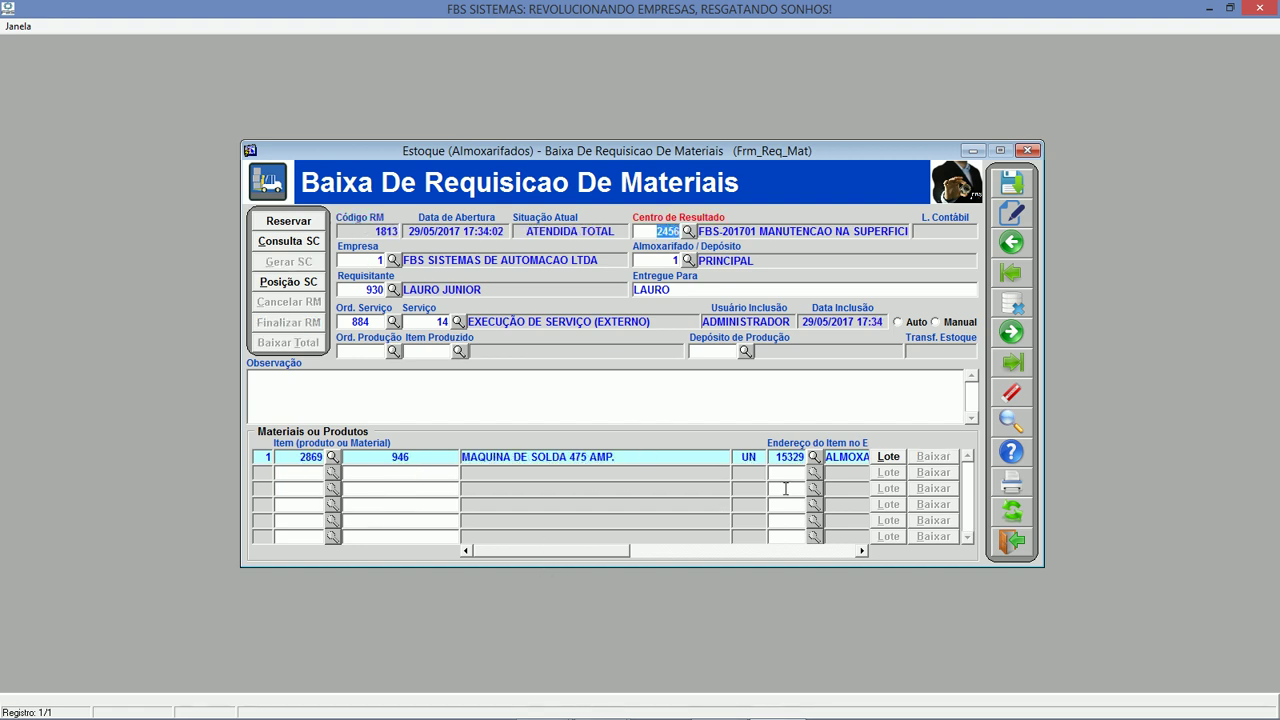
pyautogui.moveTo(575, 551); pyautogui.dragTo(770, 551)
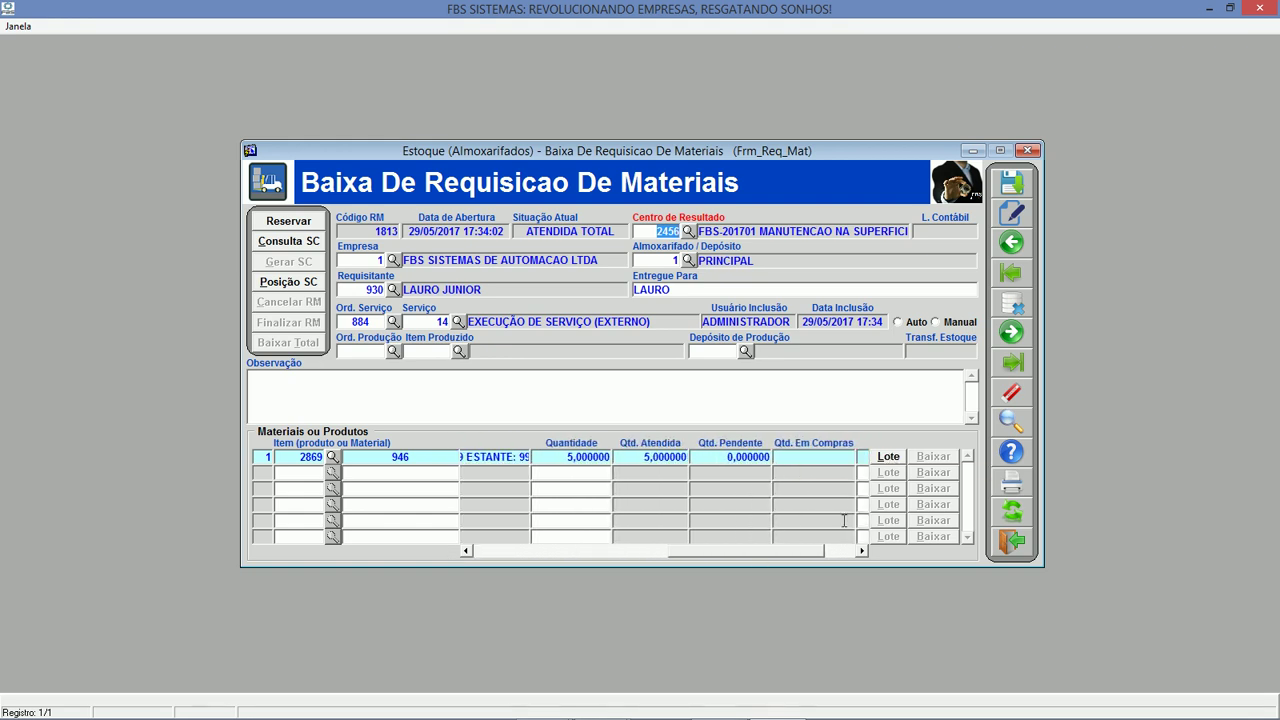
pyautogui.click(864, 550)
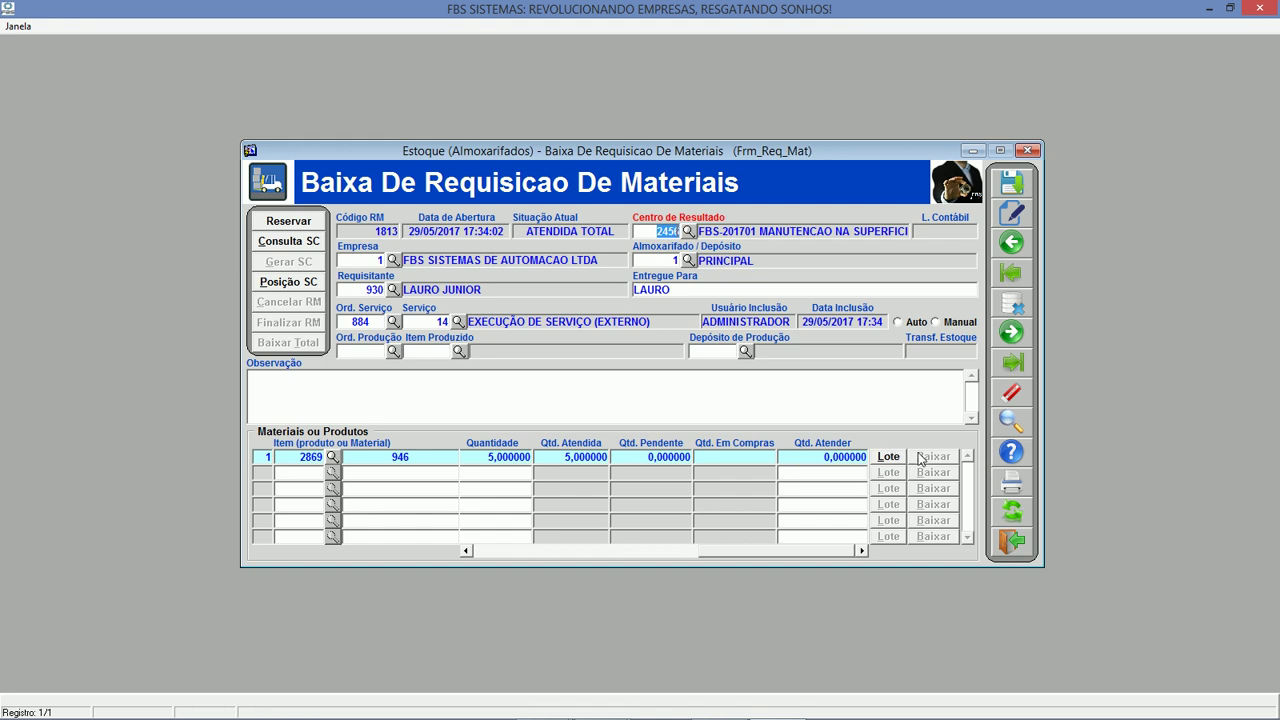
pyautogui.click(1011, 483)
# Preview requisition 1813's Termo de Responsabilidade, then close it and the requisition form.
pyautogui.click(709, 402)
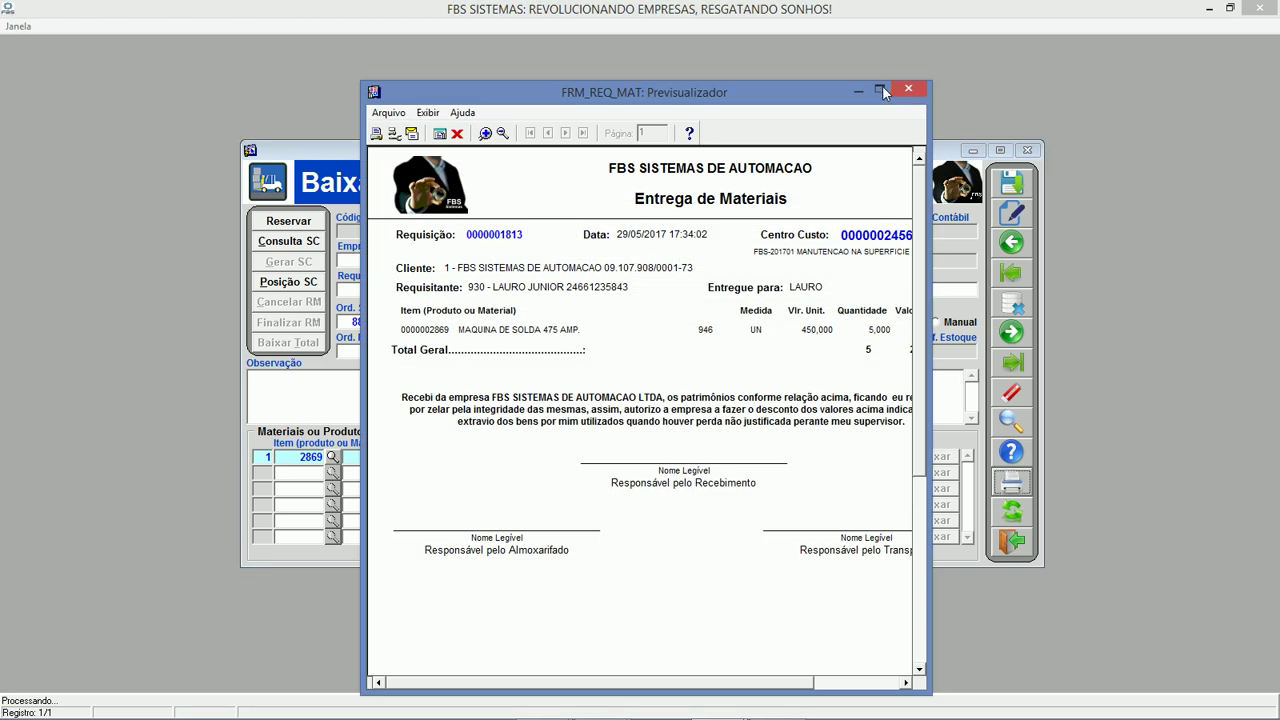
pyautogui.moveTo(929, 211); pyautogui.dragTo(1105, 205)
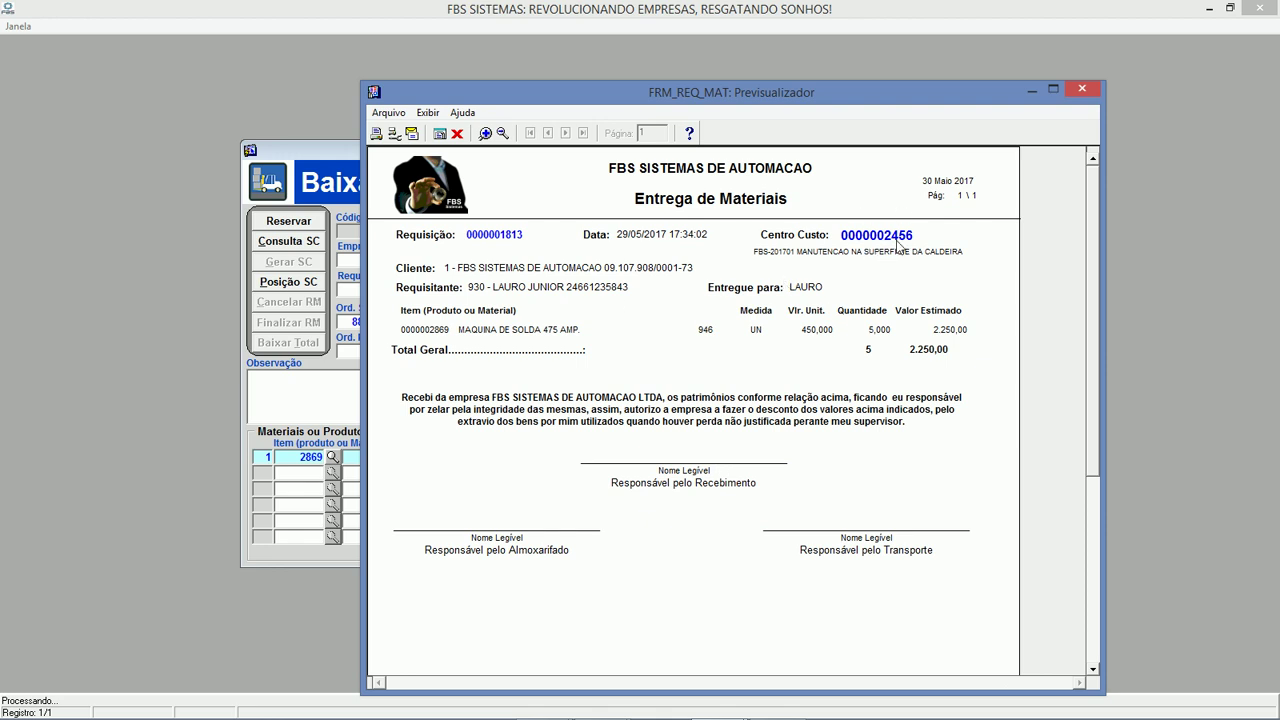
pyautogui.click(456, 133)
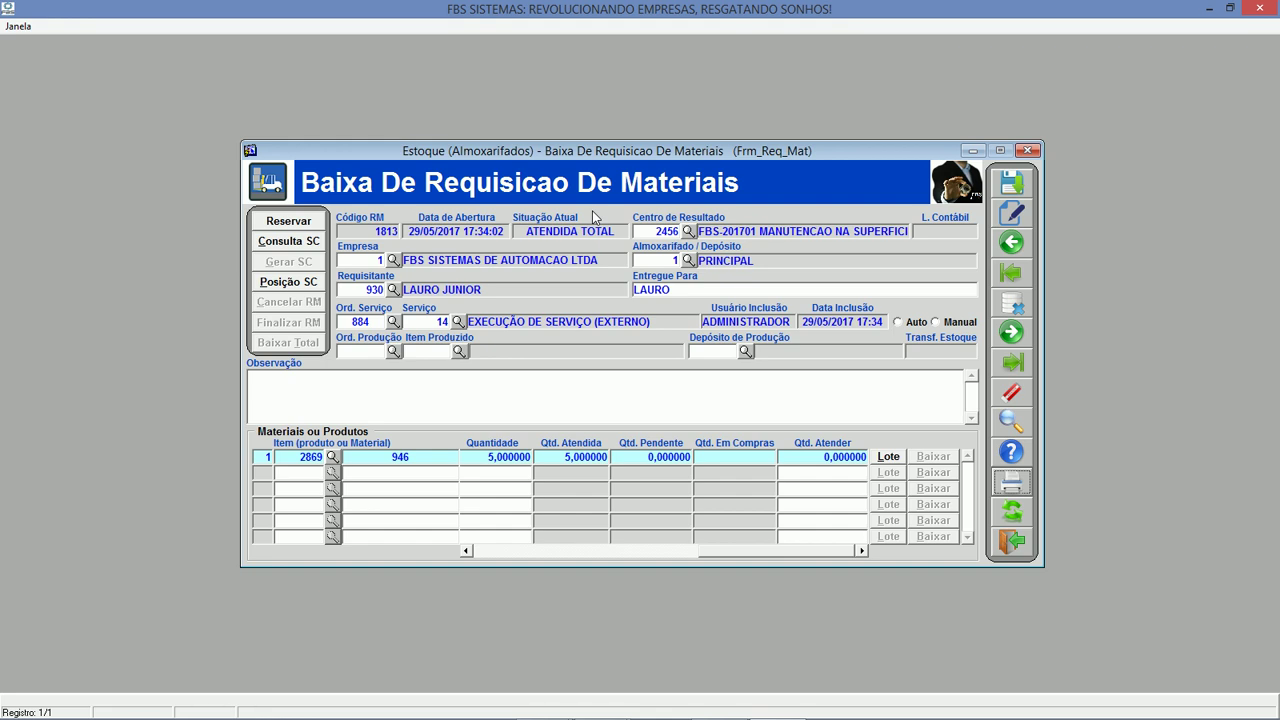
pyautogui.click(1010, 544)
# Step through the resale and equipment tabs to project 1033's hotel and fuel expenses.
pyautogui.click(929, 333)
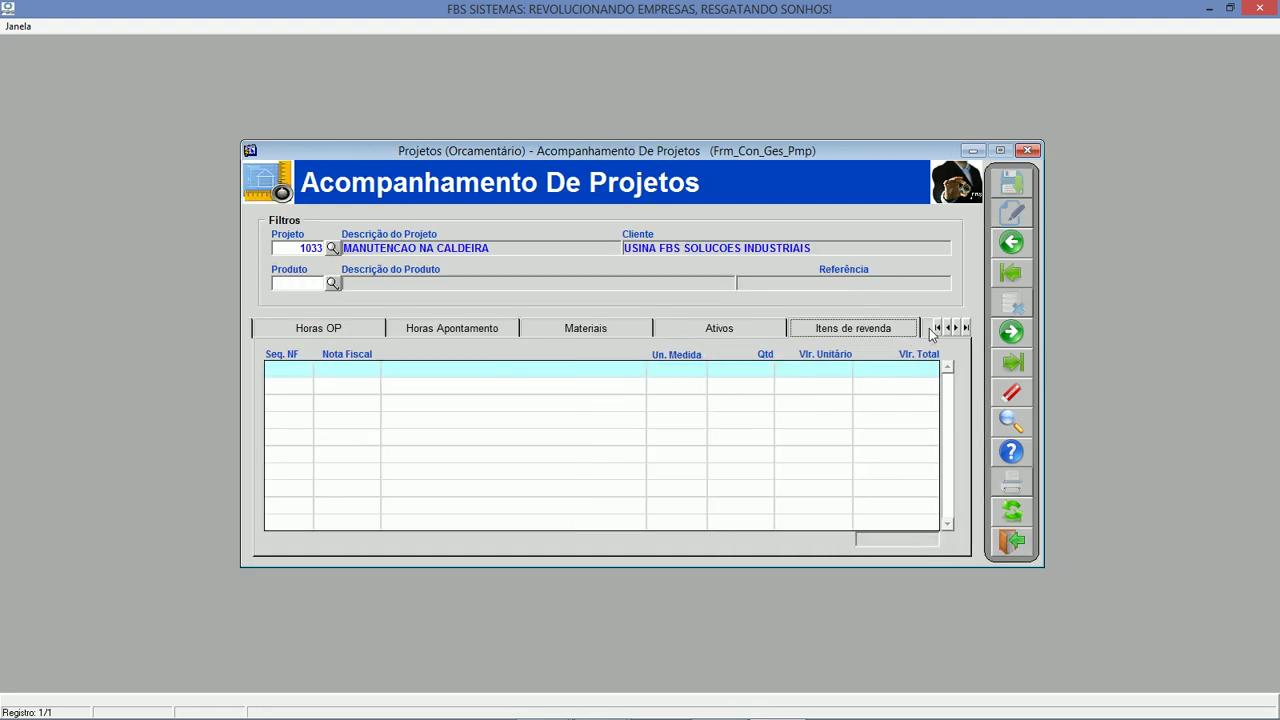
pyautogui.click(929, 333)
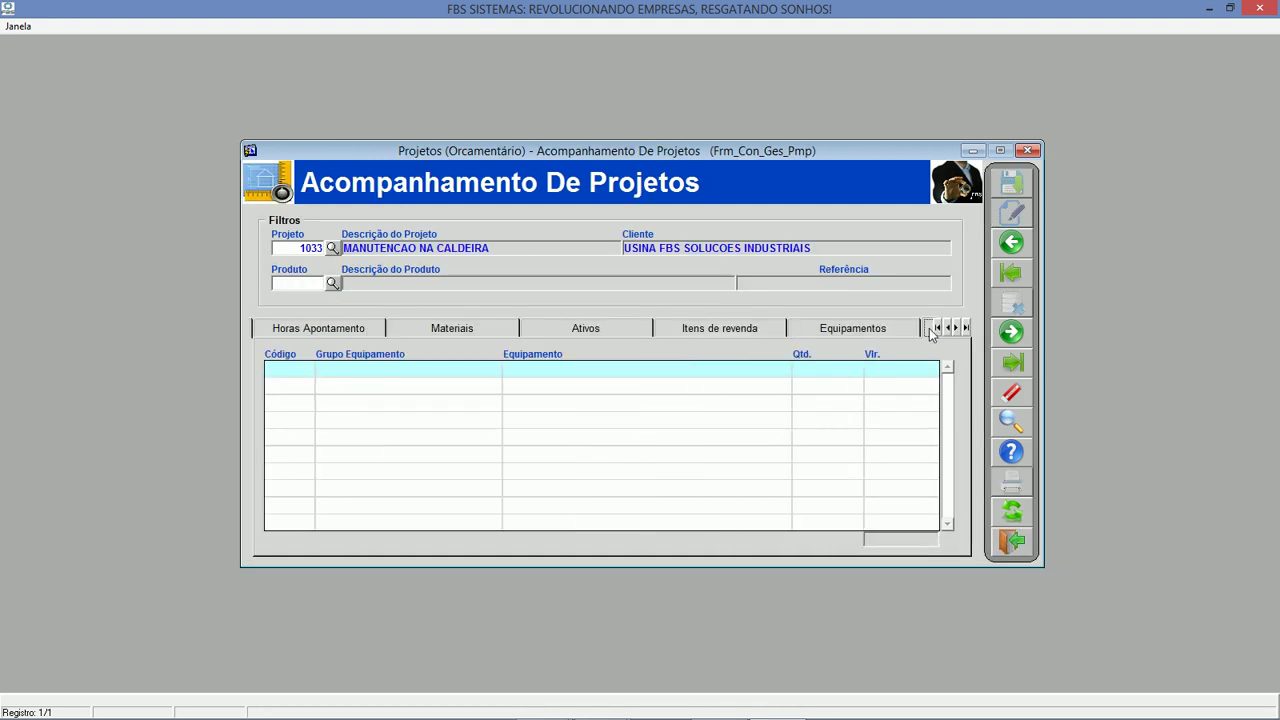
pyautogui.click(929, 333)
pyautogui.click(775, 337)
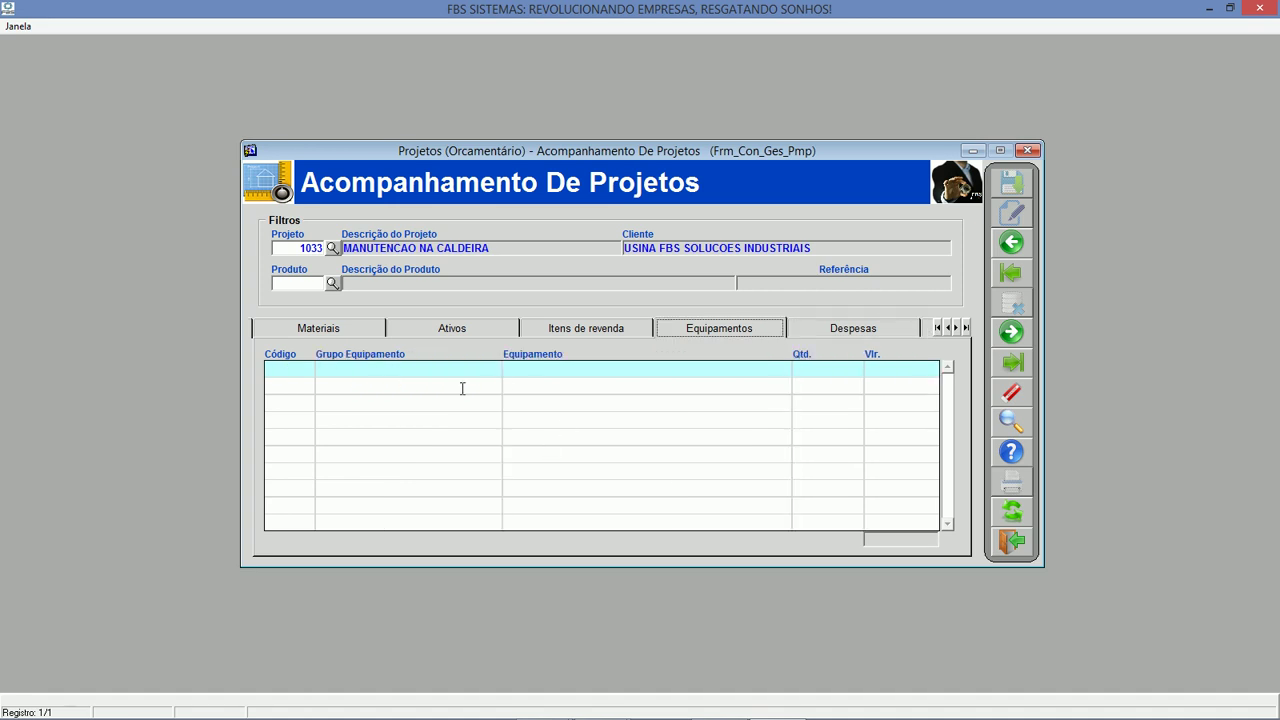
pyautogui.click(855, 333)
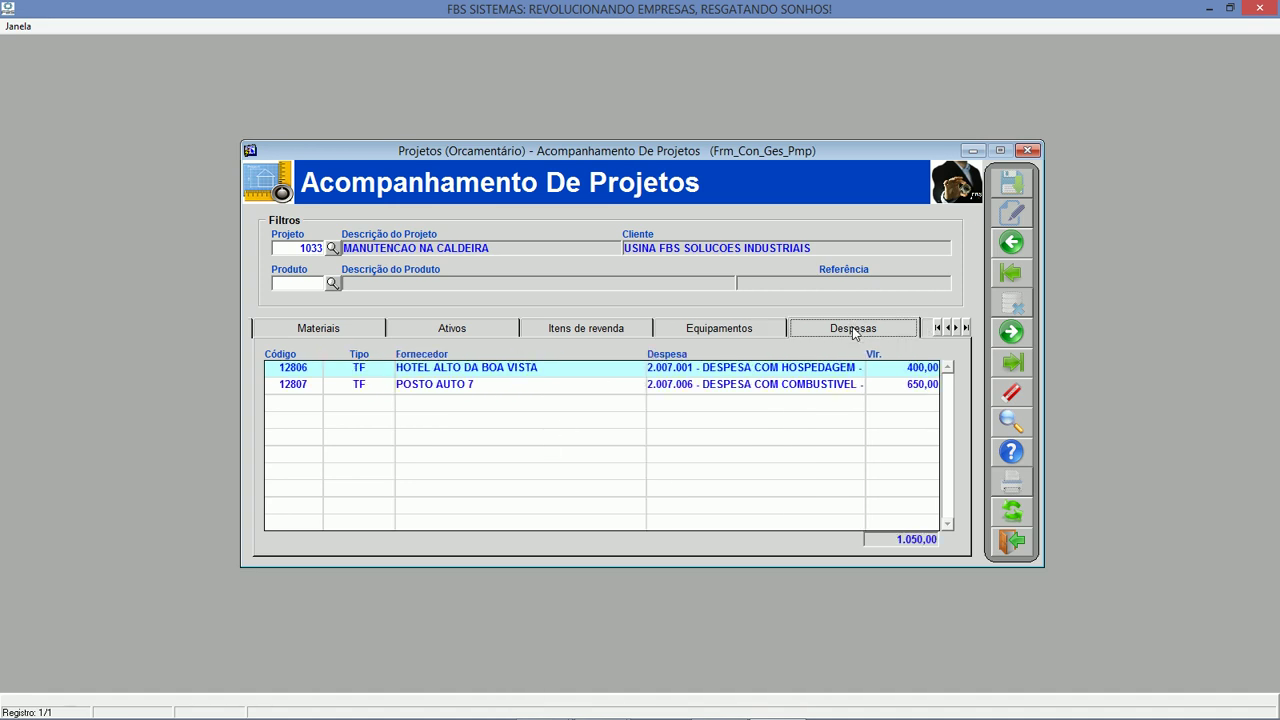
# Inspect hotel expense title 12806's cost-centre and chart-of-accounts splits, then close it.
pyautogui.doubleClick(293, 368)
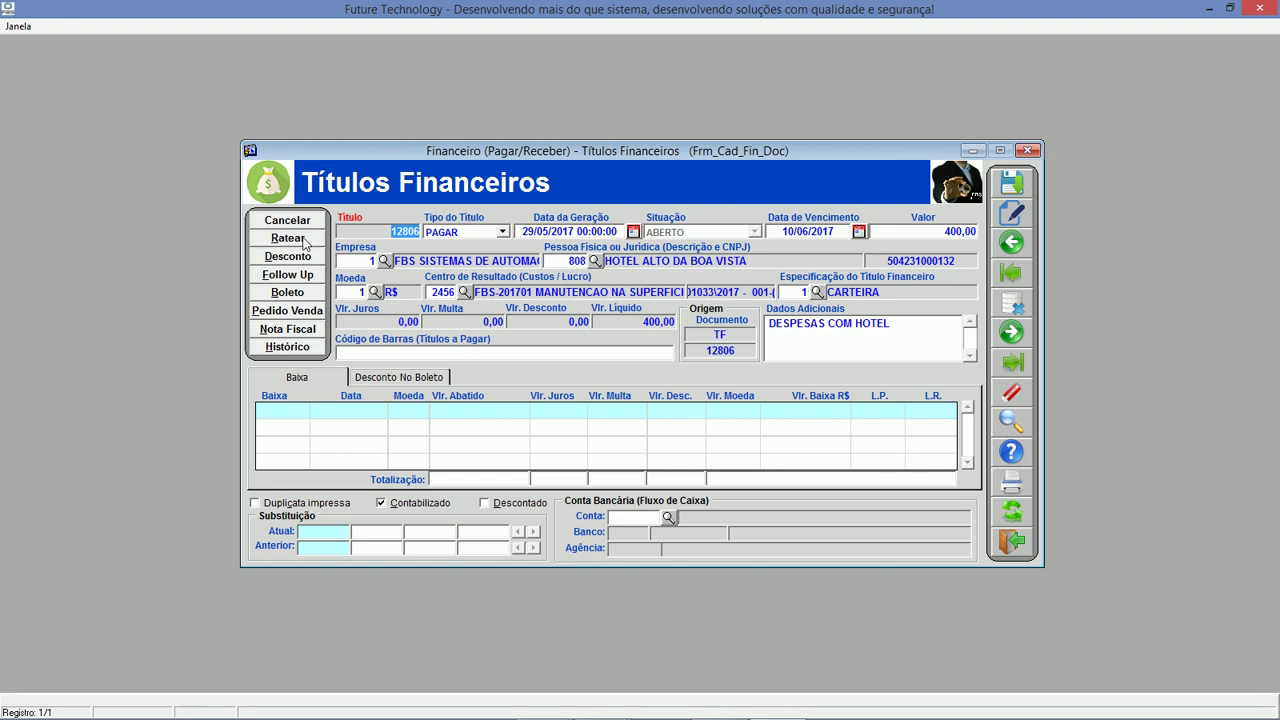
pyautogui.click(288, 240)
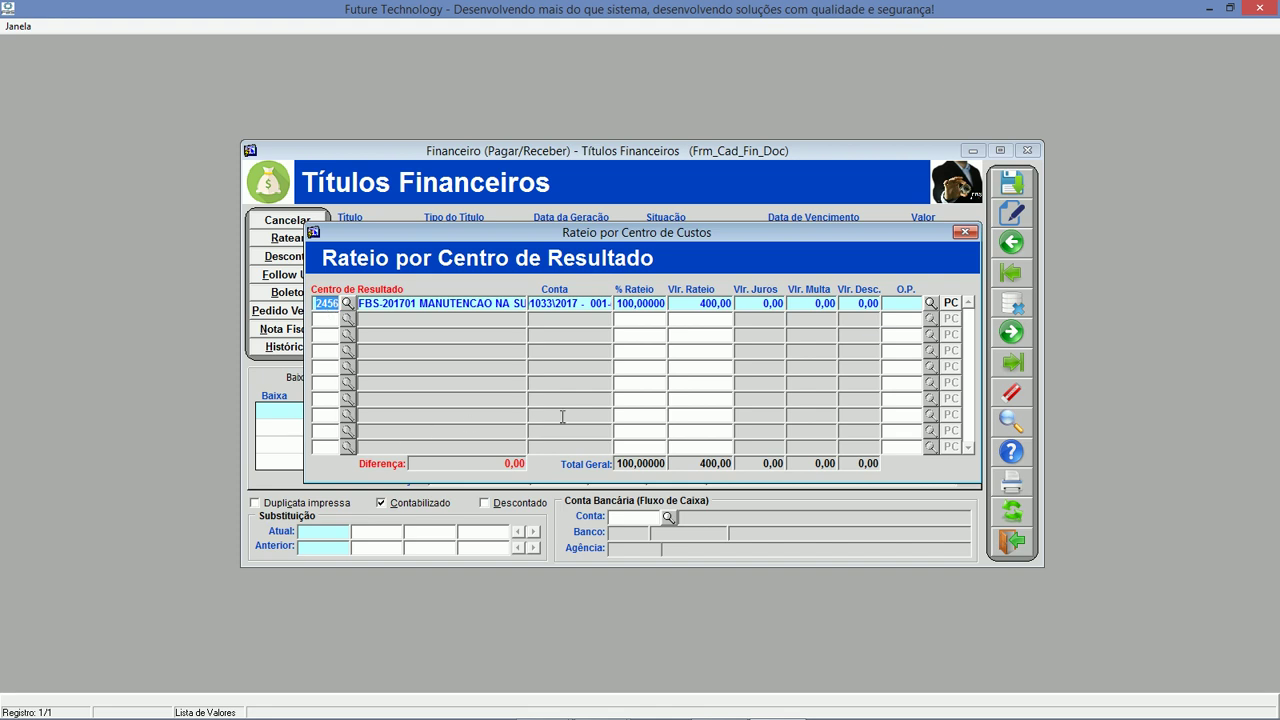
pyautogui.click(955, 302)
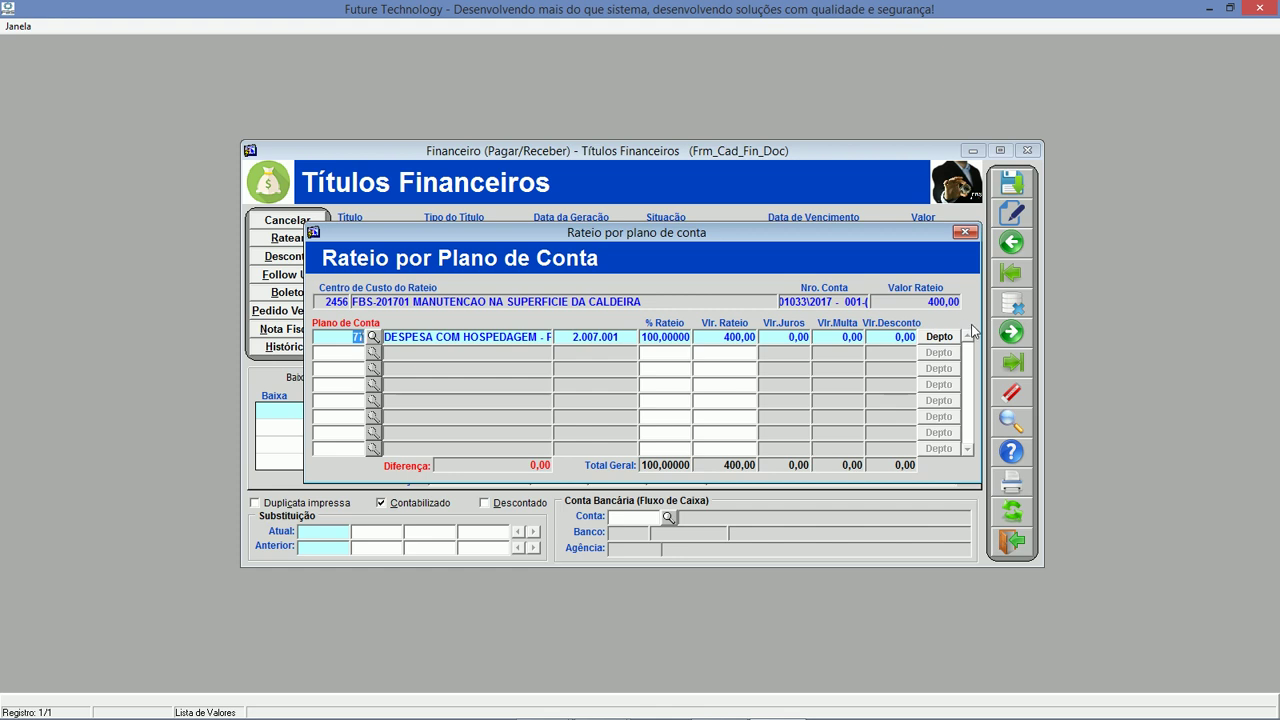
pyautogui.click(965, 232)
pyautogui.click(965, 232)
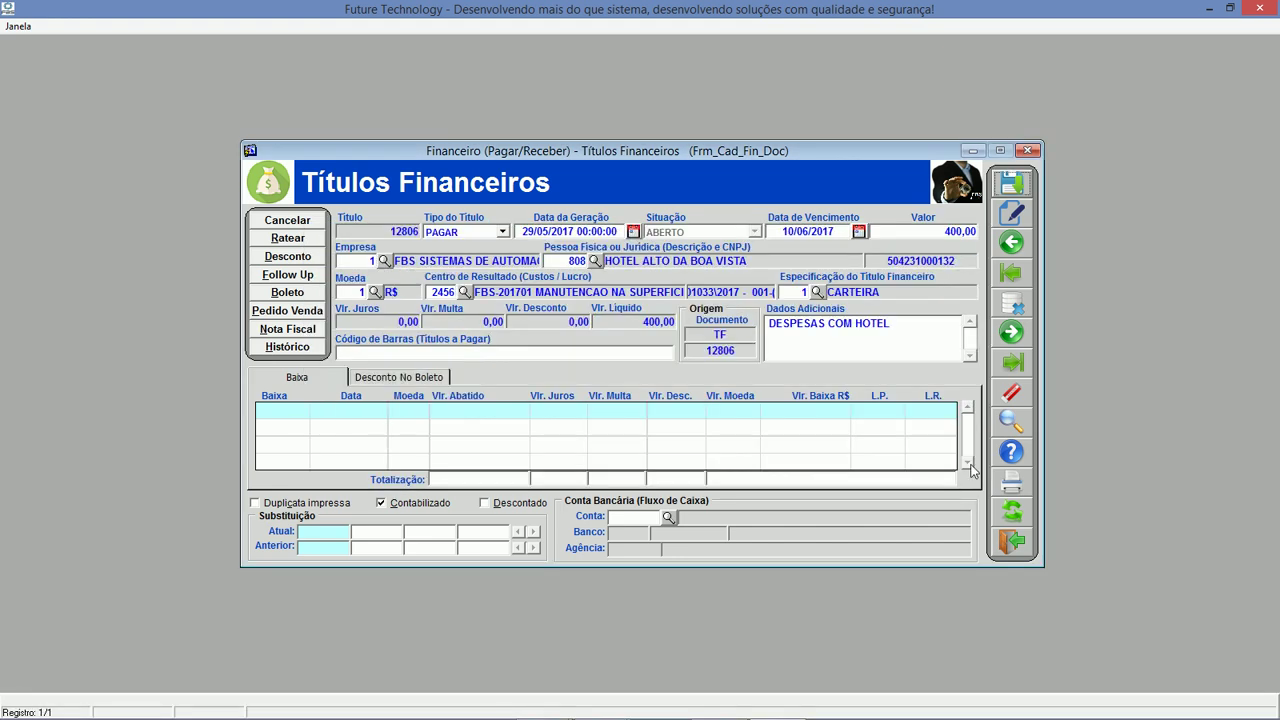
pyautogui.click(1012, 541)
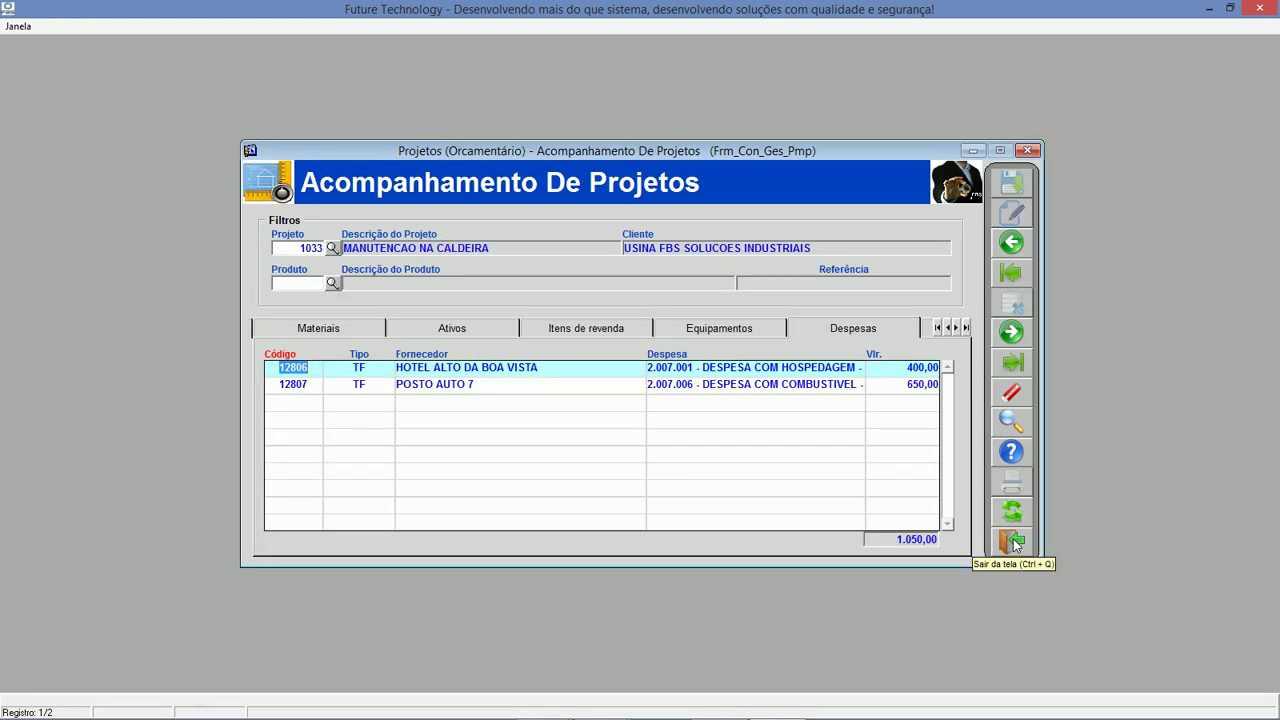
# View project 1033's taxes and budgeted-versus-actual accounts, checking account 51's values.
pyautogui.click(928, 332)
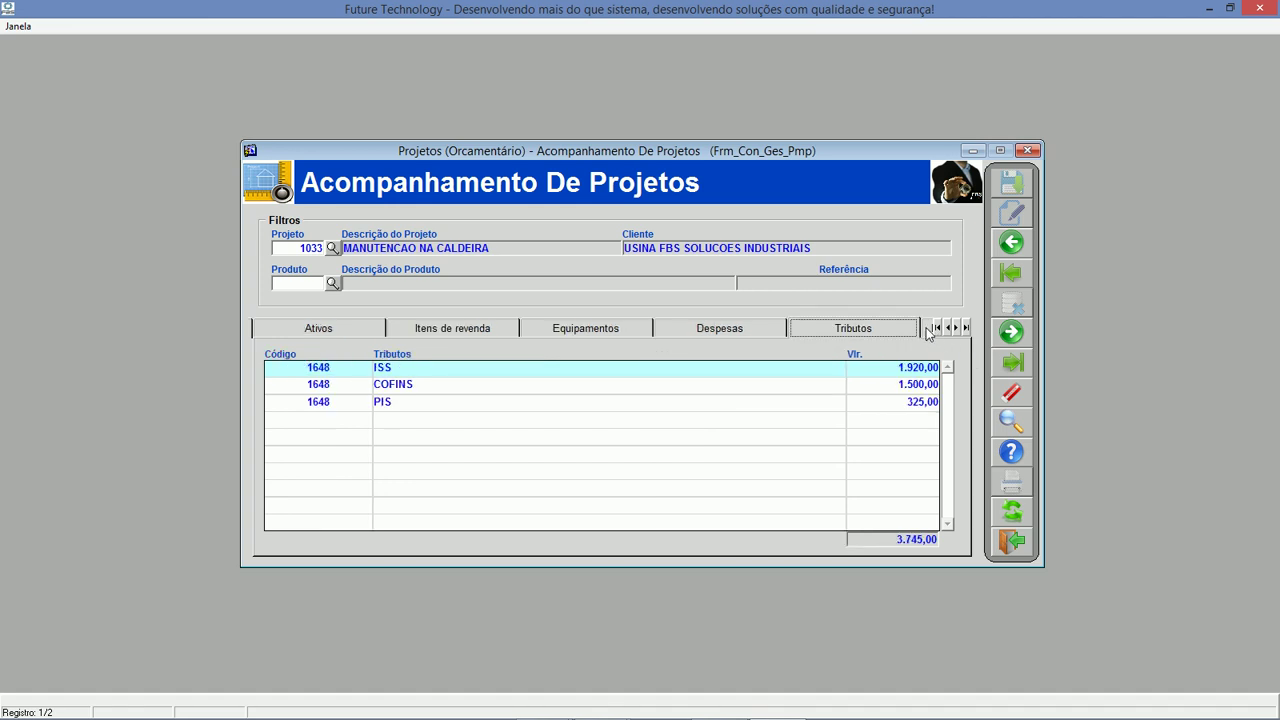
pyautogui.click(928, 332)
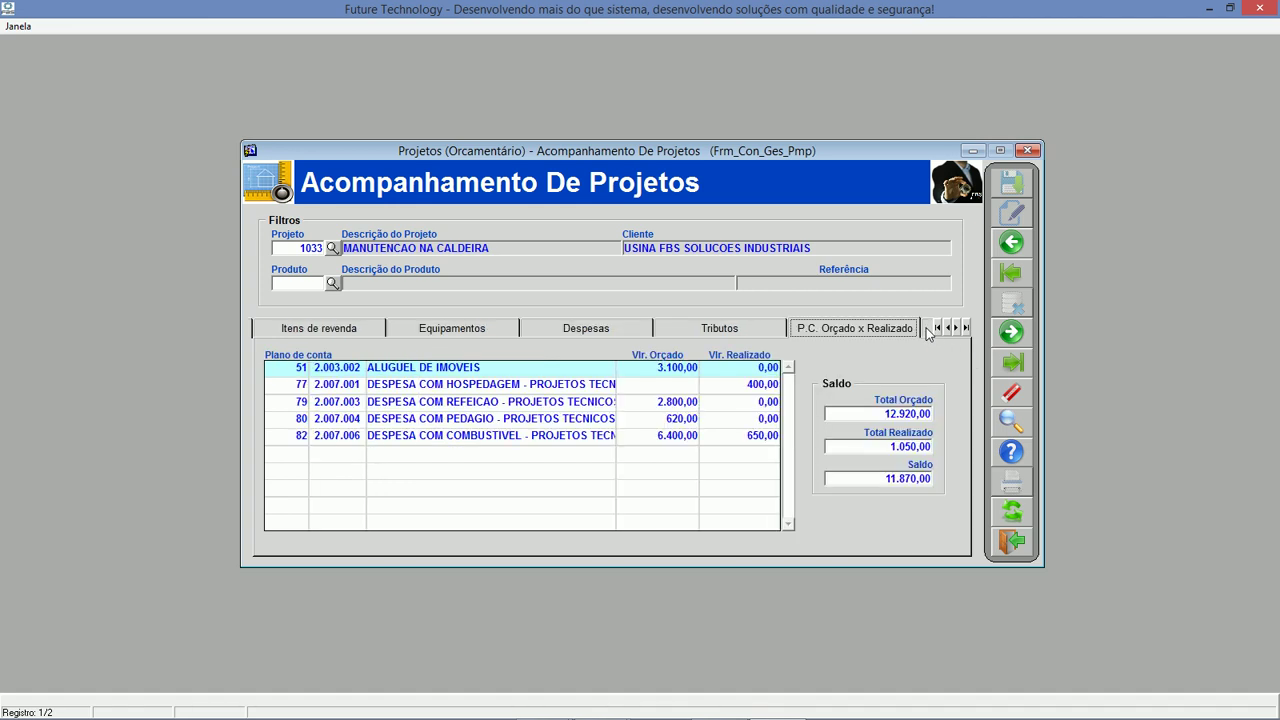
pyautogui.click(651, 369)
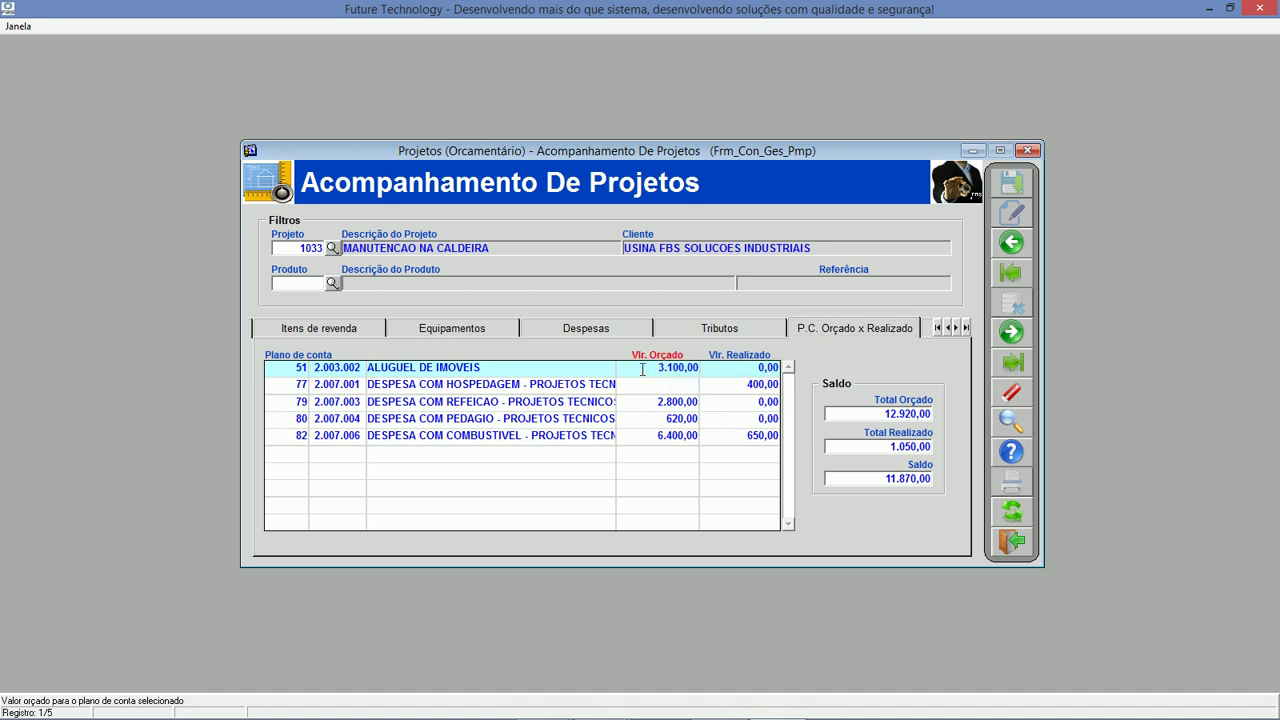
pyautogui.press('Tab')
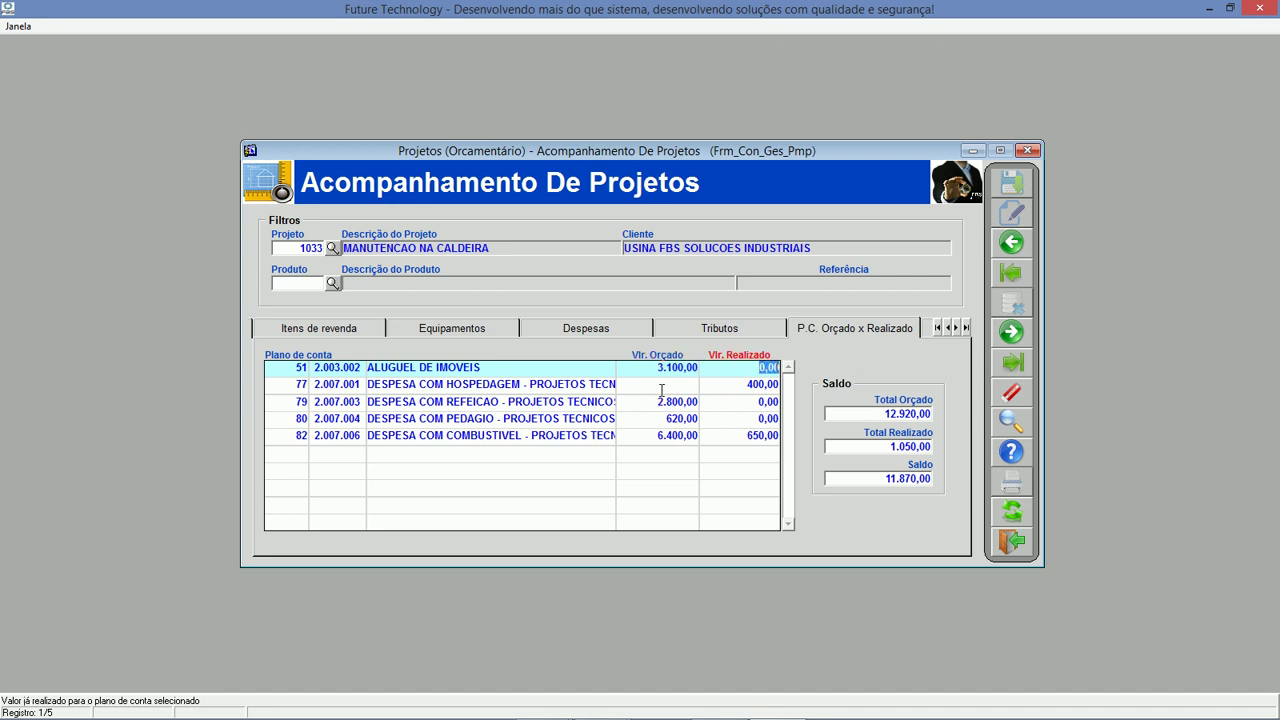
# Inspect account 77's realized 400,00 and the 11.870,00 balance, then show the cash-flow forecast.
pyautogui.click(670, 387)
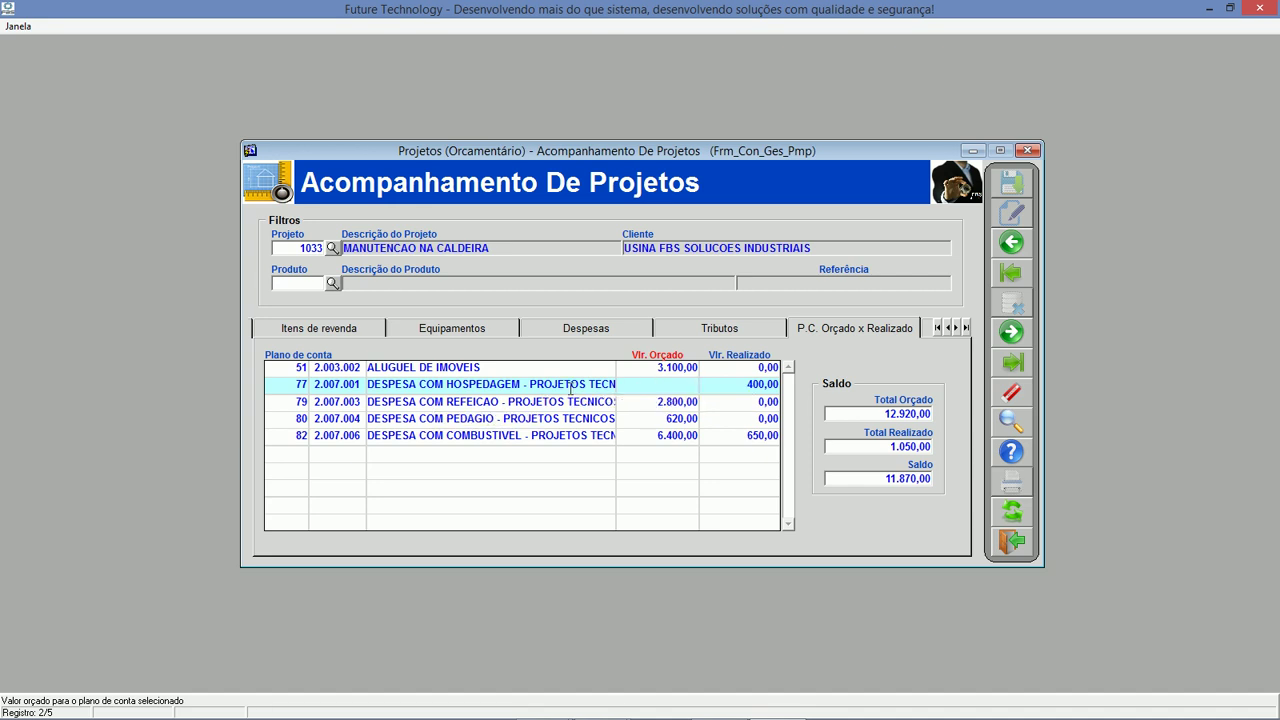
pyautogui.click(517, 387)
pyautogui.click(752, 384)
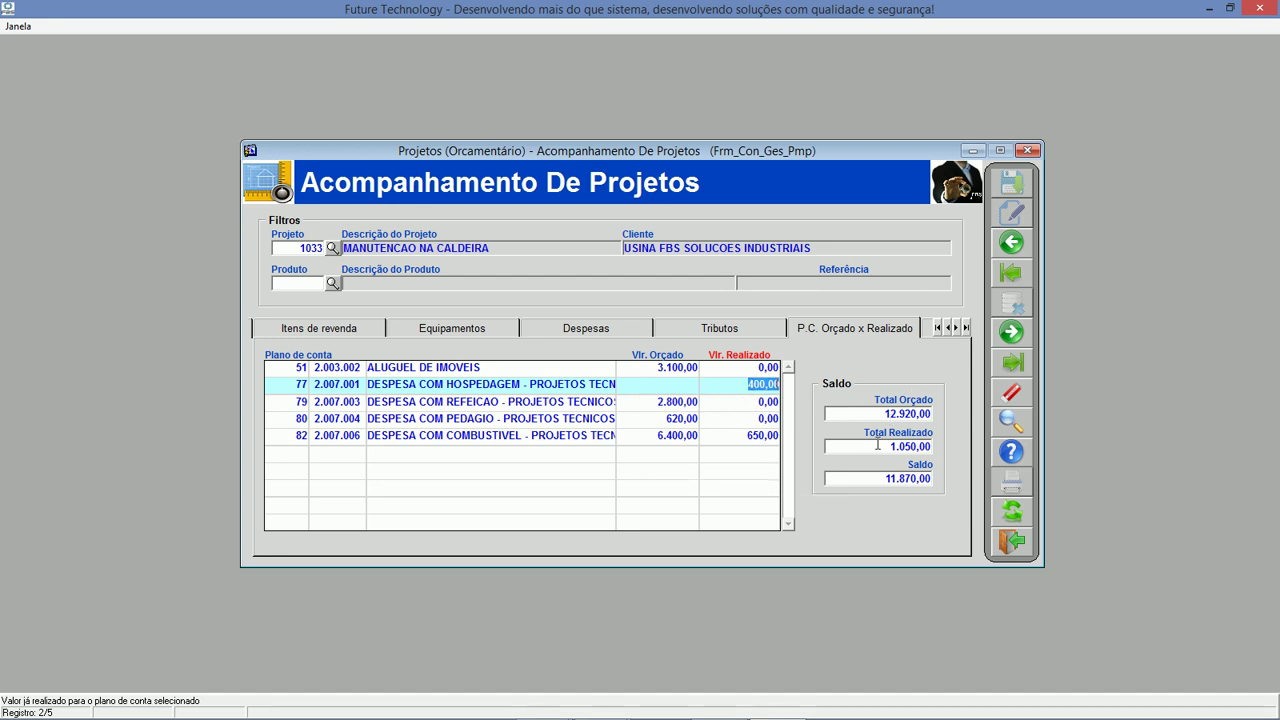
pyautogui.click(900, 478)
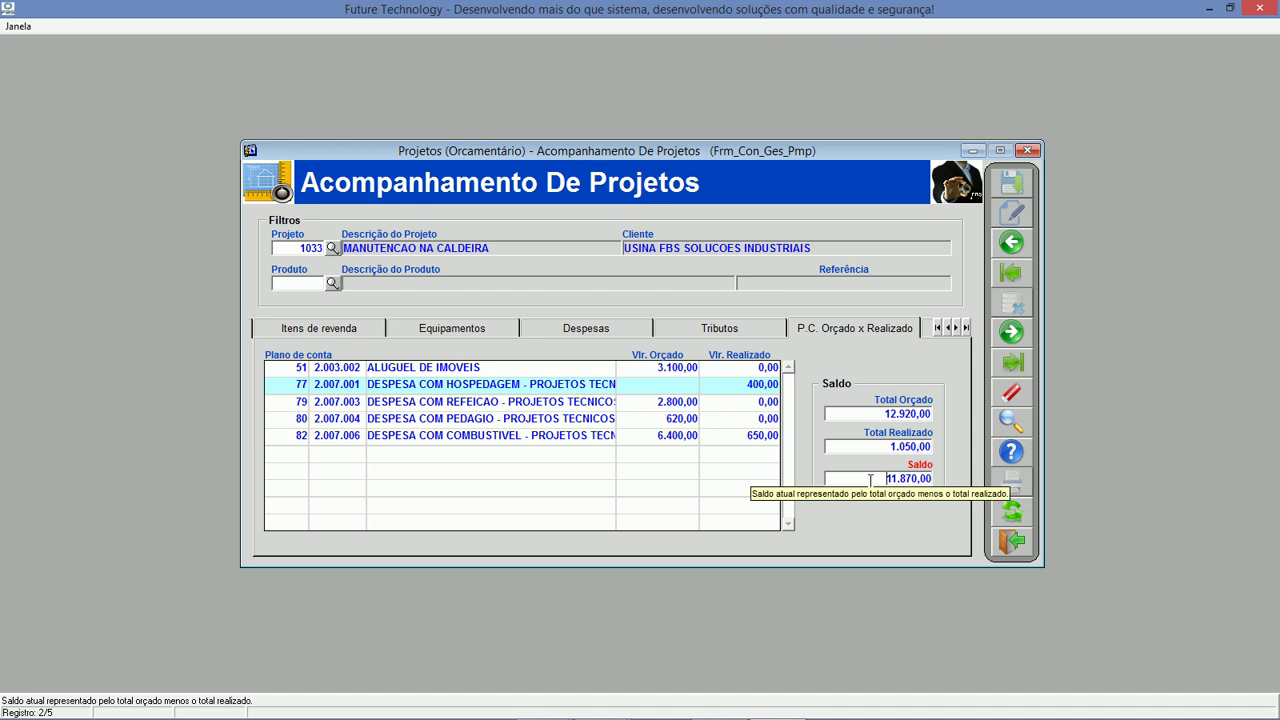
pyautogui.click(931, 331)
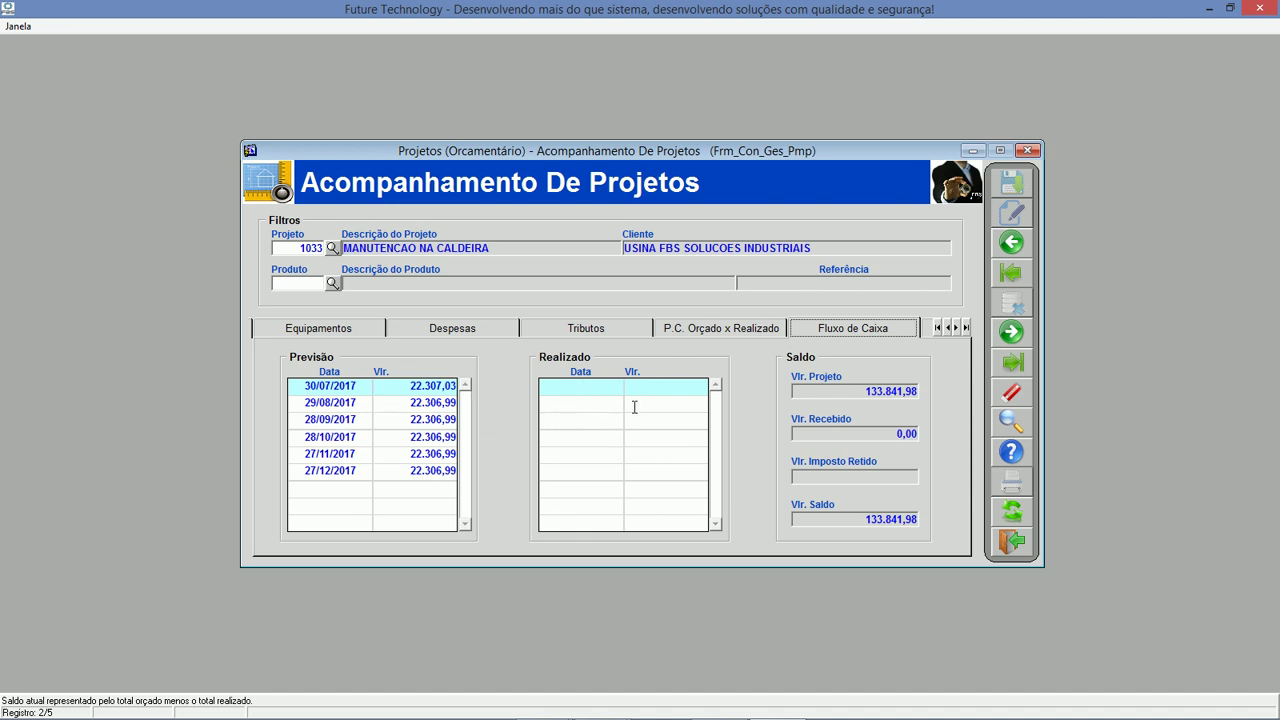
# Review project 1033's realized R$ totals, invoiced amount, profit, issued invoices, returns and budgeted-versus-realized mileage.
pyautogui.click(925, 330)
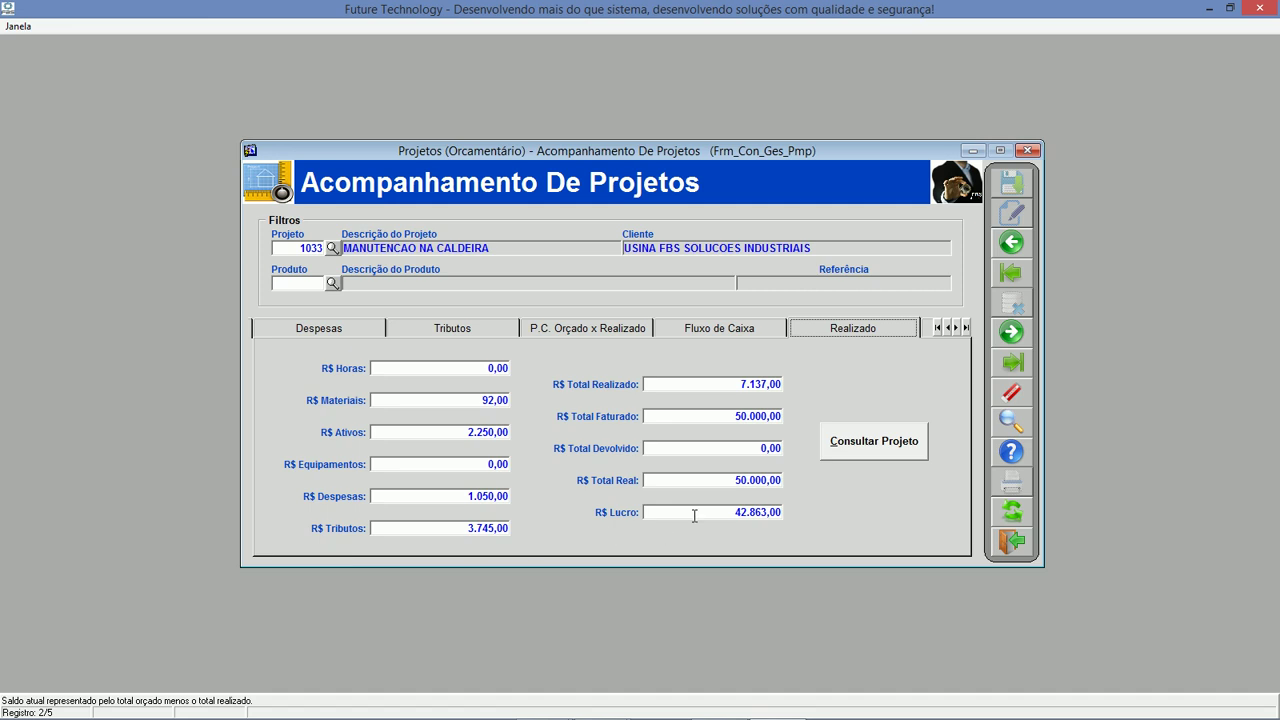
pyautogui.click(725, 420)
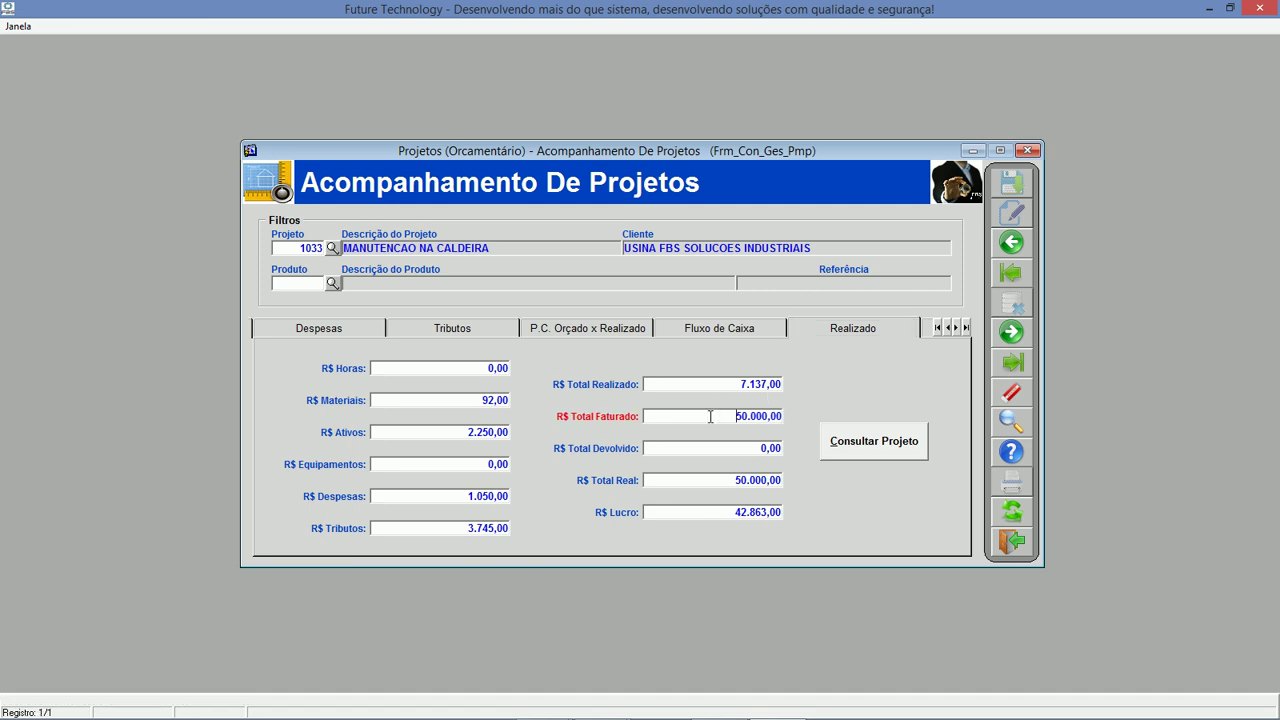
pyautogui.click(768, 510)
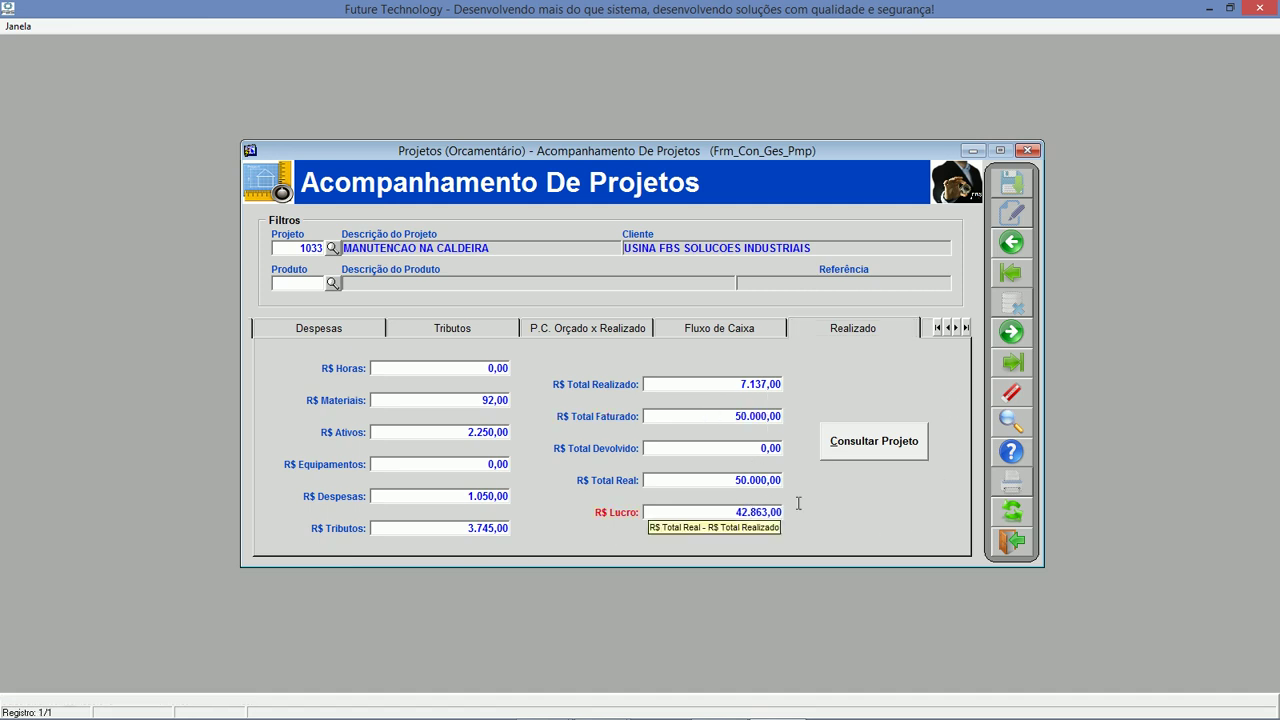
pyautogui.click(926, 329)
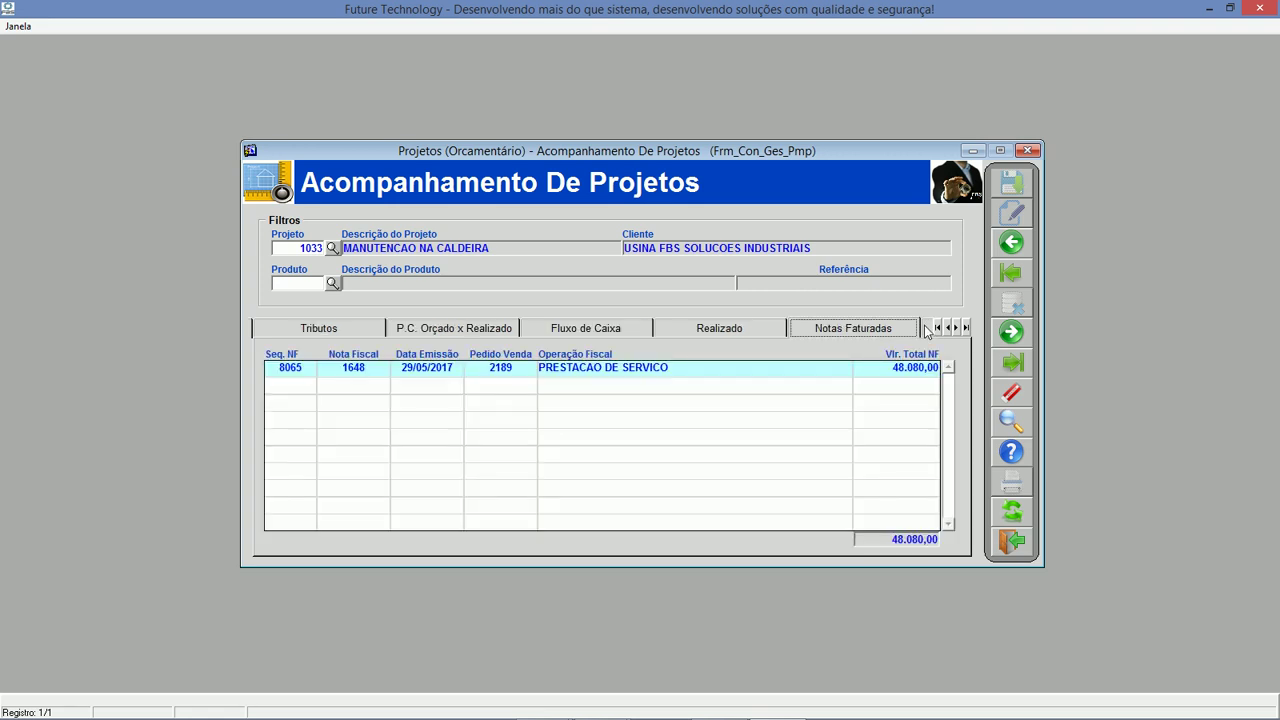
pyautogui.click(926, 329)
pyautogui.click(926, 329)
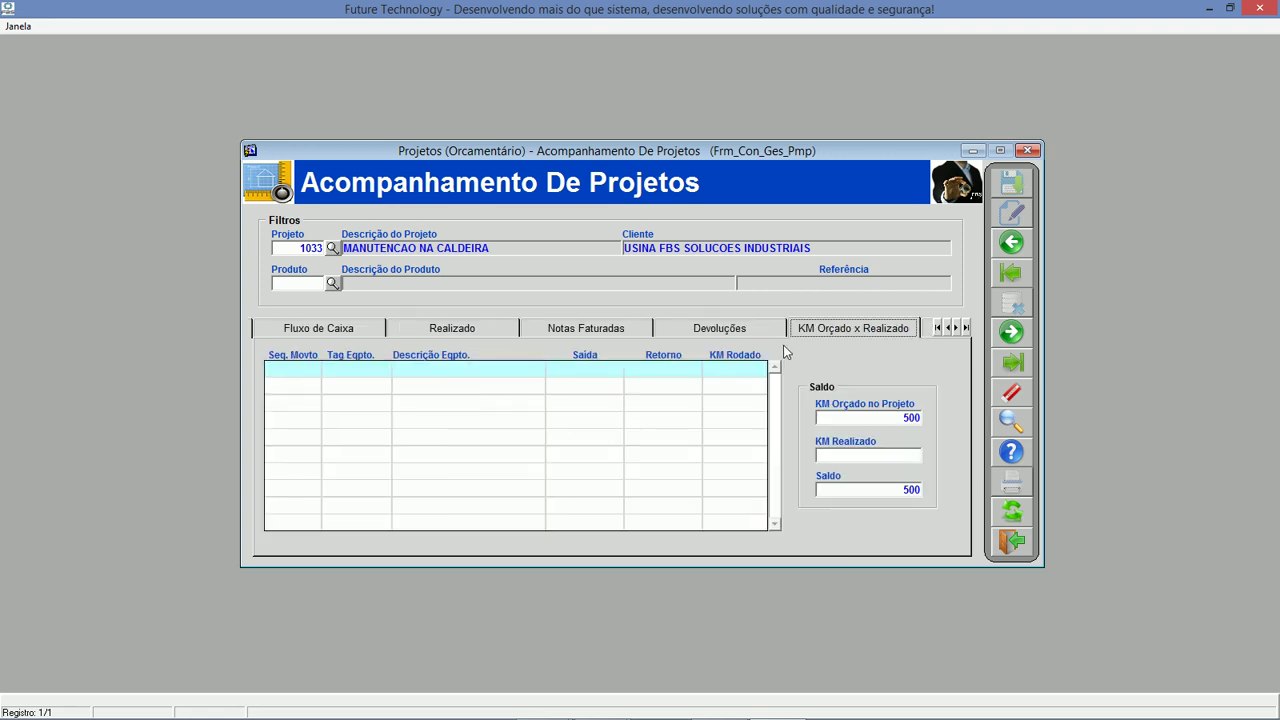
# Check planned versus realized hours for activities 121, 27 and 7 and the hours requests, then close the screen.
pyautogui.click(937, 330)
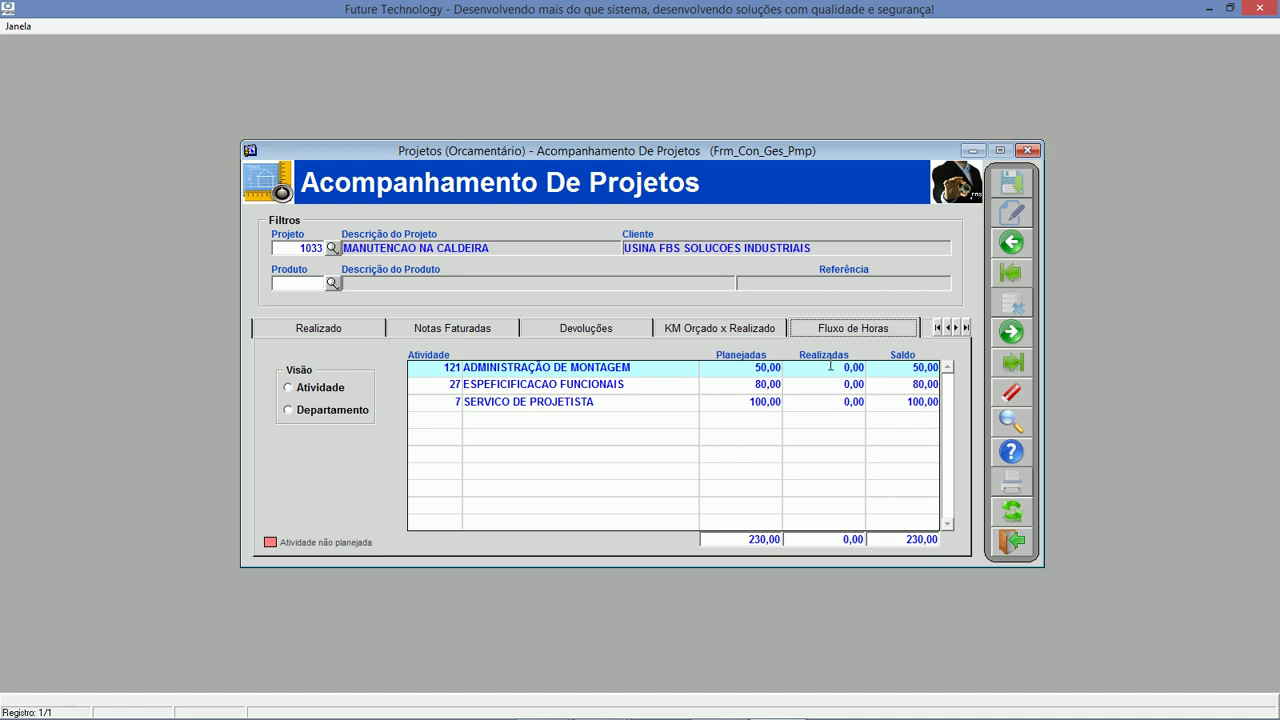
pyautogui.click(829, 368)
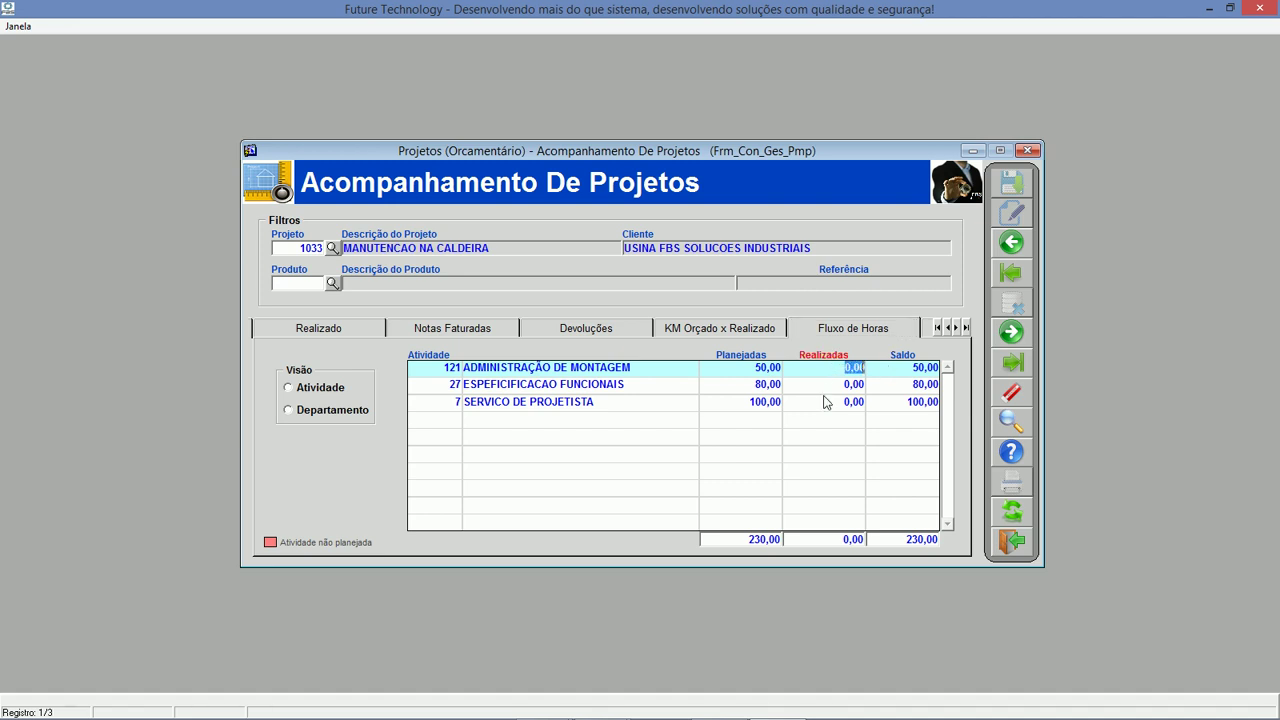
pyautogui.click(829, 384)
pyautogui.click(830, 402)
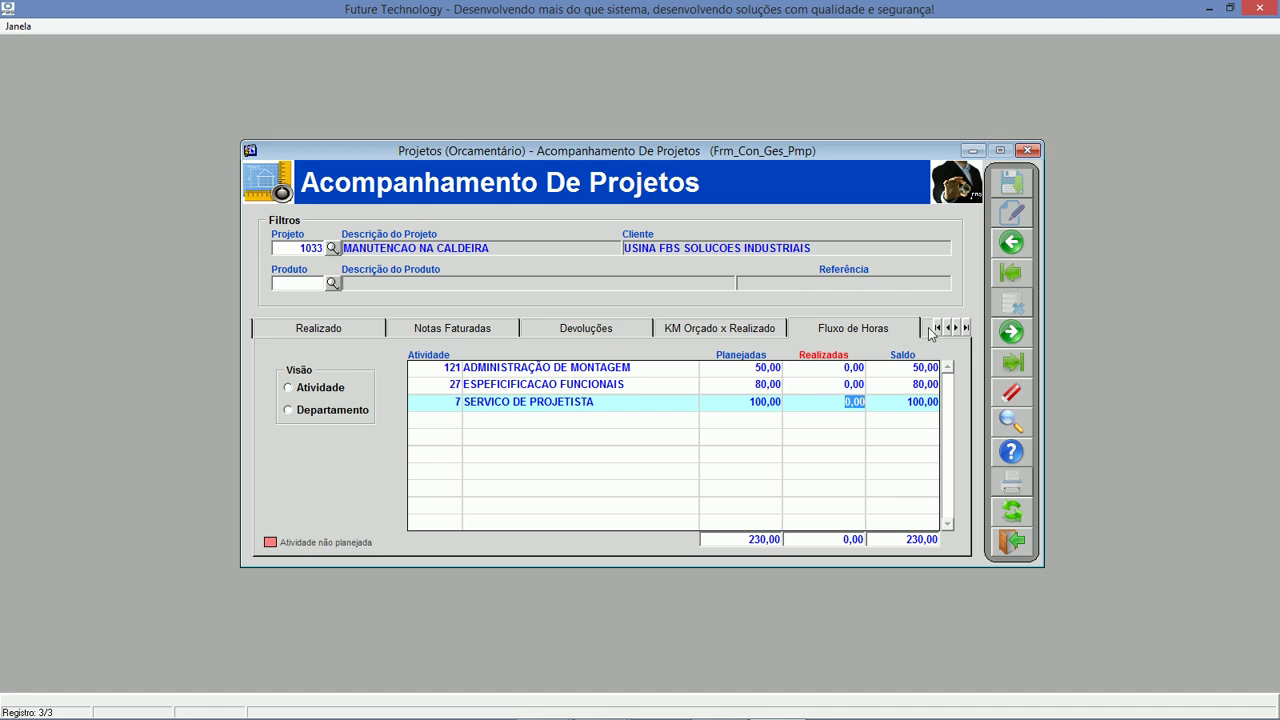
pyautogui.hotkey('ctrl', 'Tab')
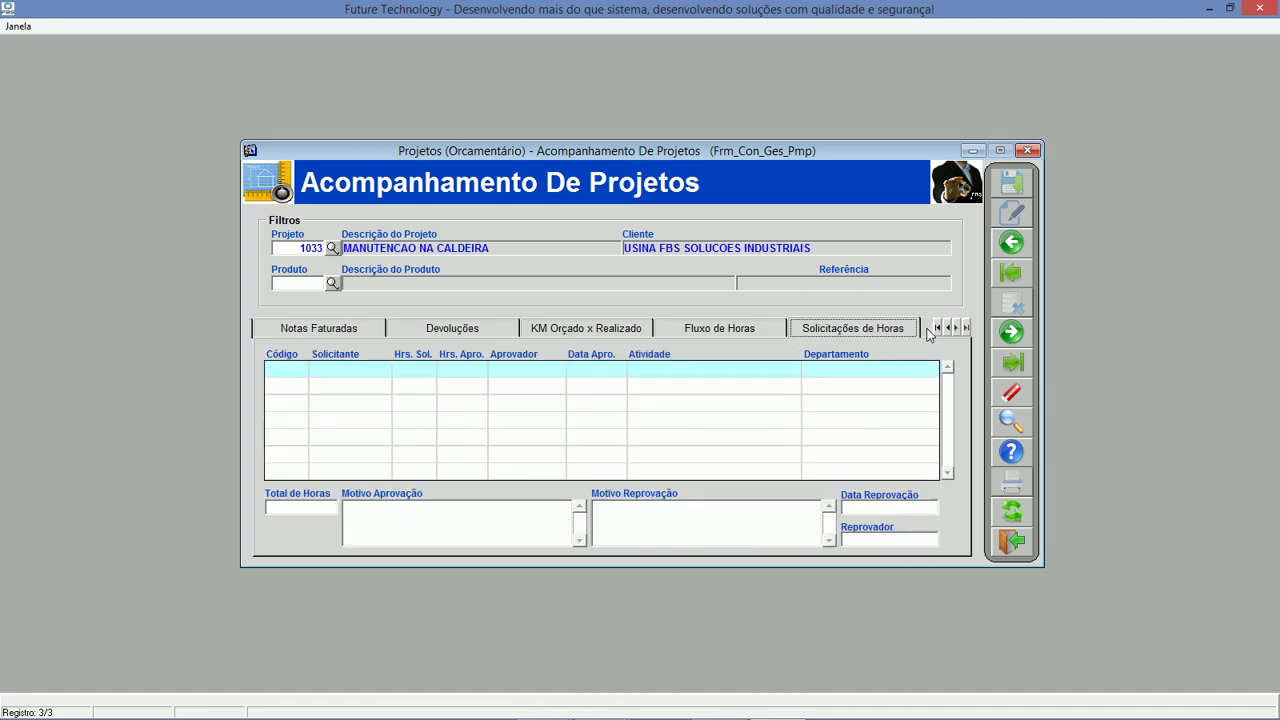
pyautogui.click(1013, 541)
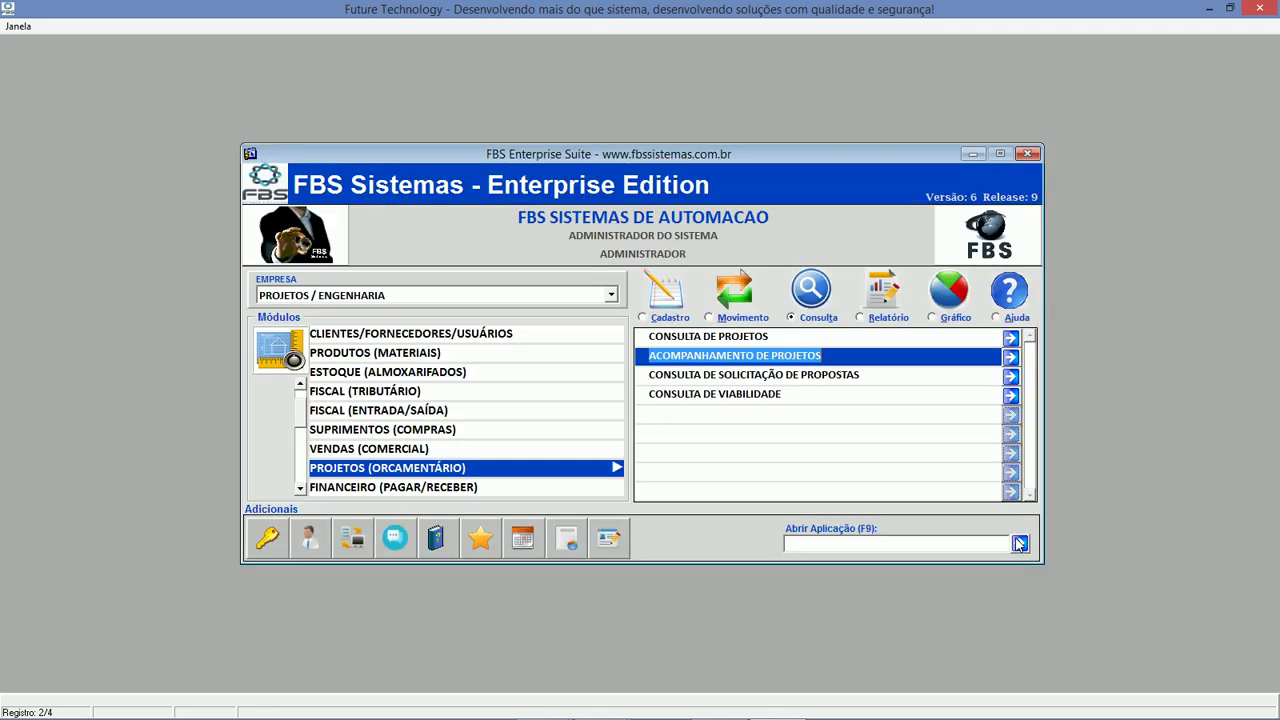
# Generate the Relatório de Demonstrativo de Projetos for 01/04/2017 to 30/05/2017.
pyautogui.click(866, 320)
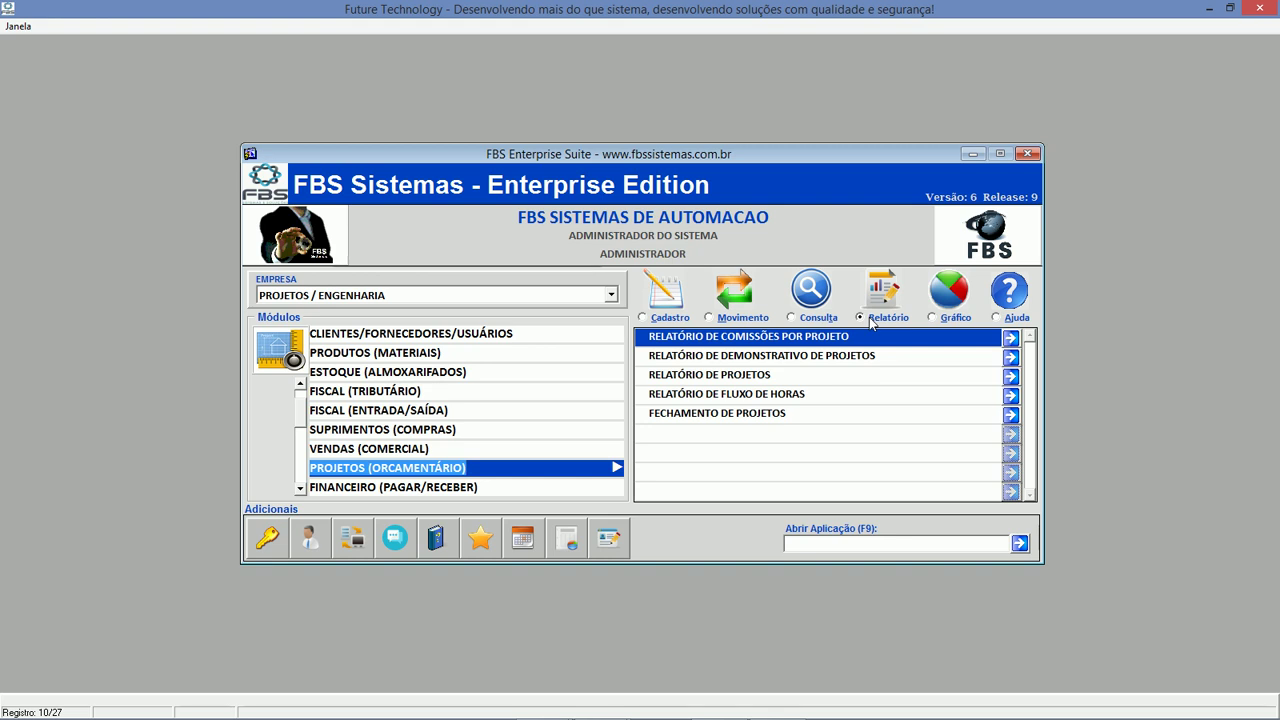
pyautogui.click(869, 358)
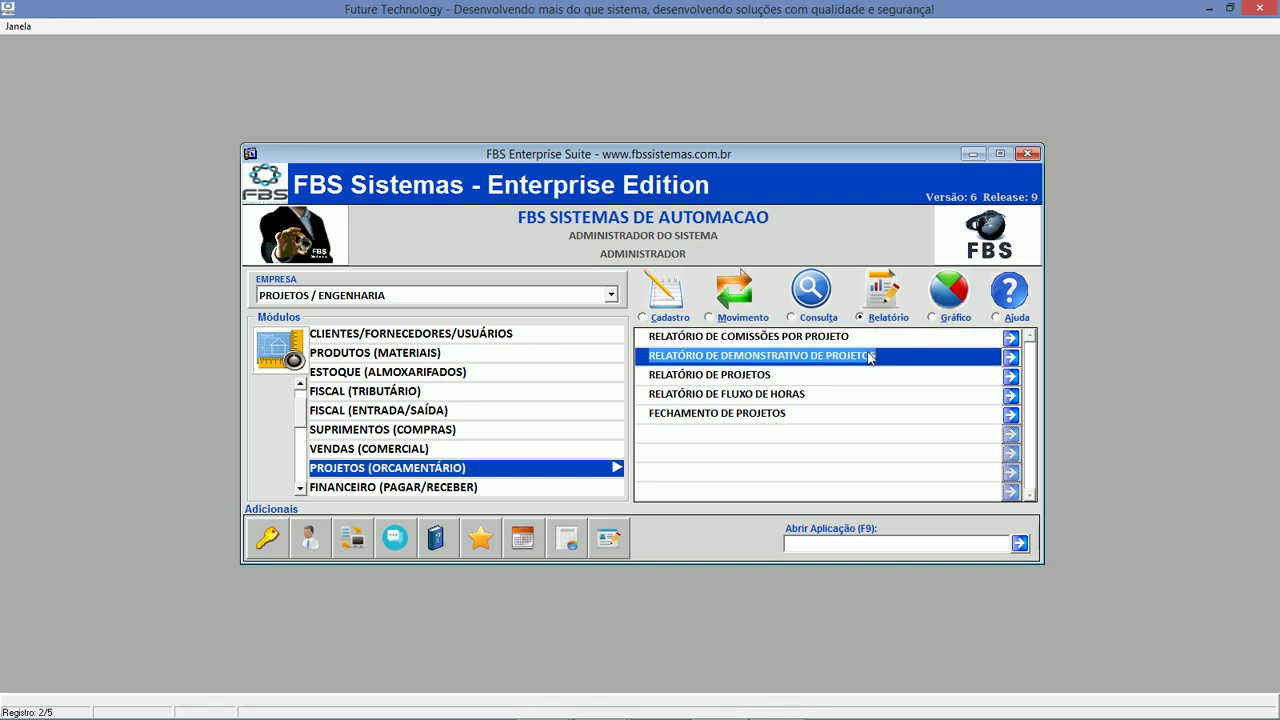
pyautogui.doubleClick(879, 360)
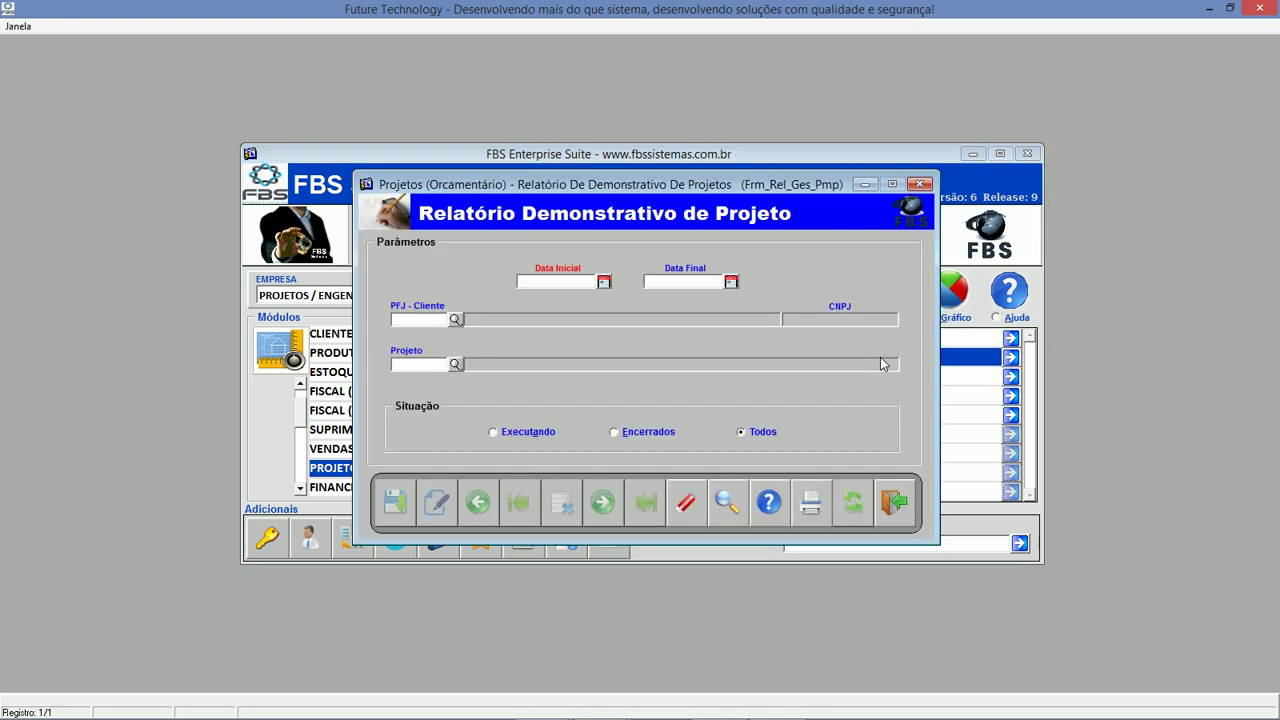
pyautogui.write('01/')
pyautogui.write('04/2017')
pyautogui.press('Tab')
pyautogui.write('30/05/2017')
pyautogui.press('Tab')
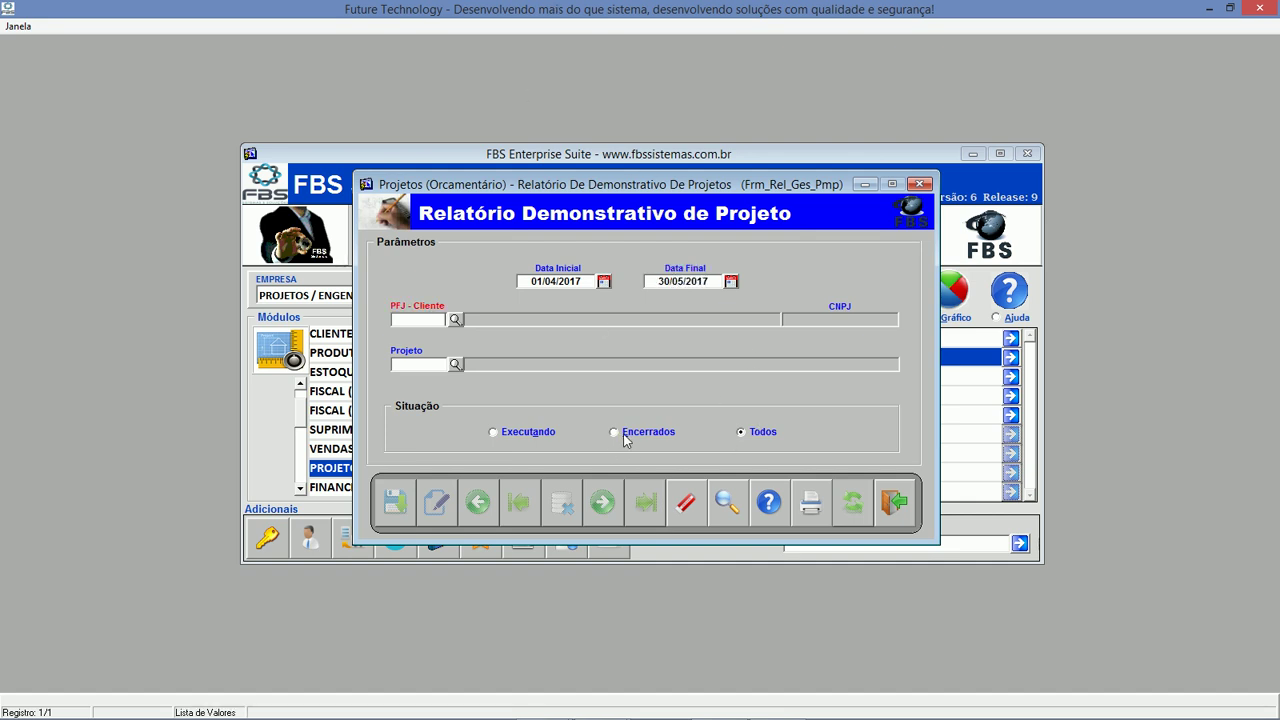
pyautogui.click(810, 496)
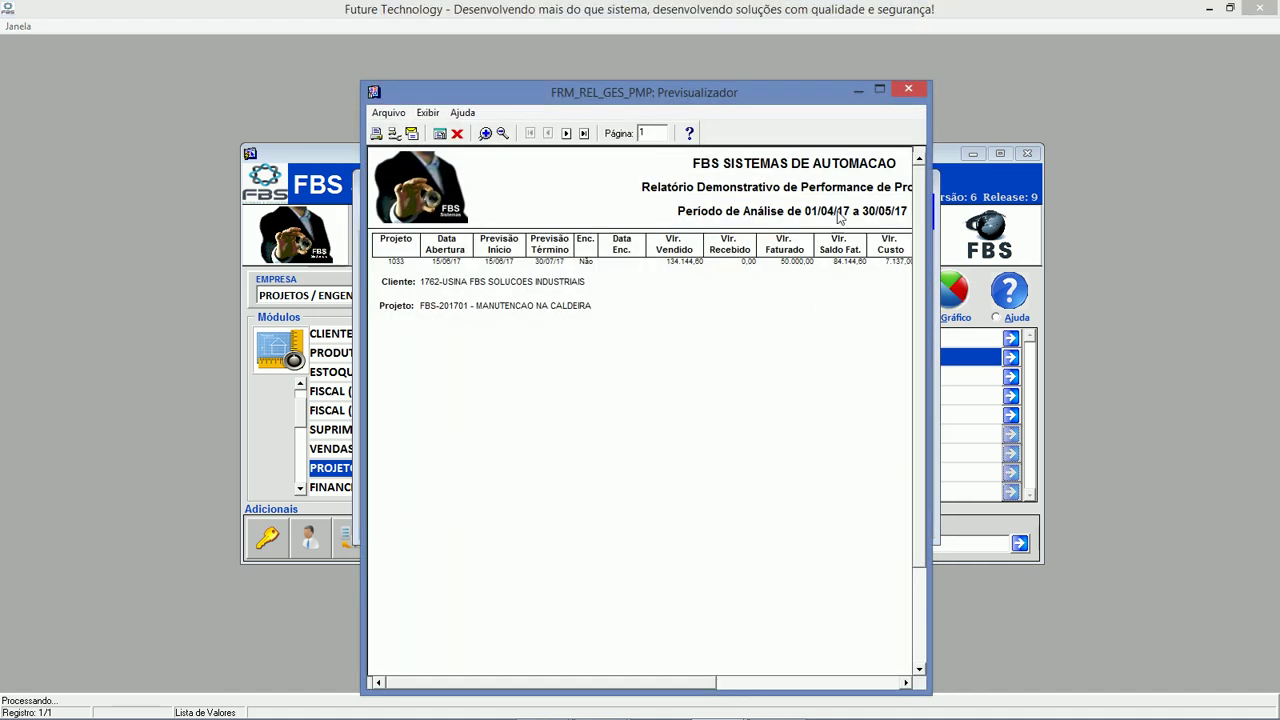
# View the performance report full-screen, check its Total Geral figures on page 2, and close it.
pyautogui.click(879, 91)
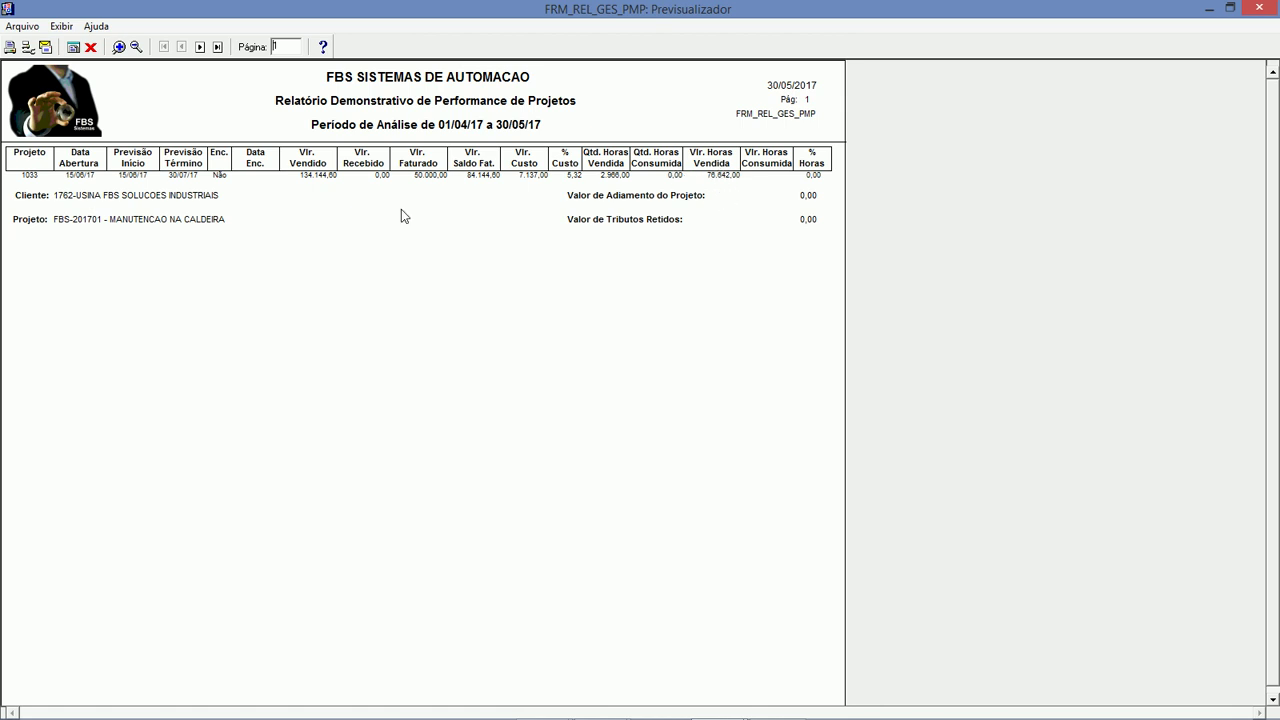
pyautogui.click(200, 47)
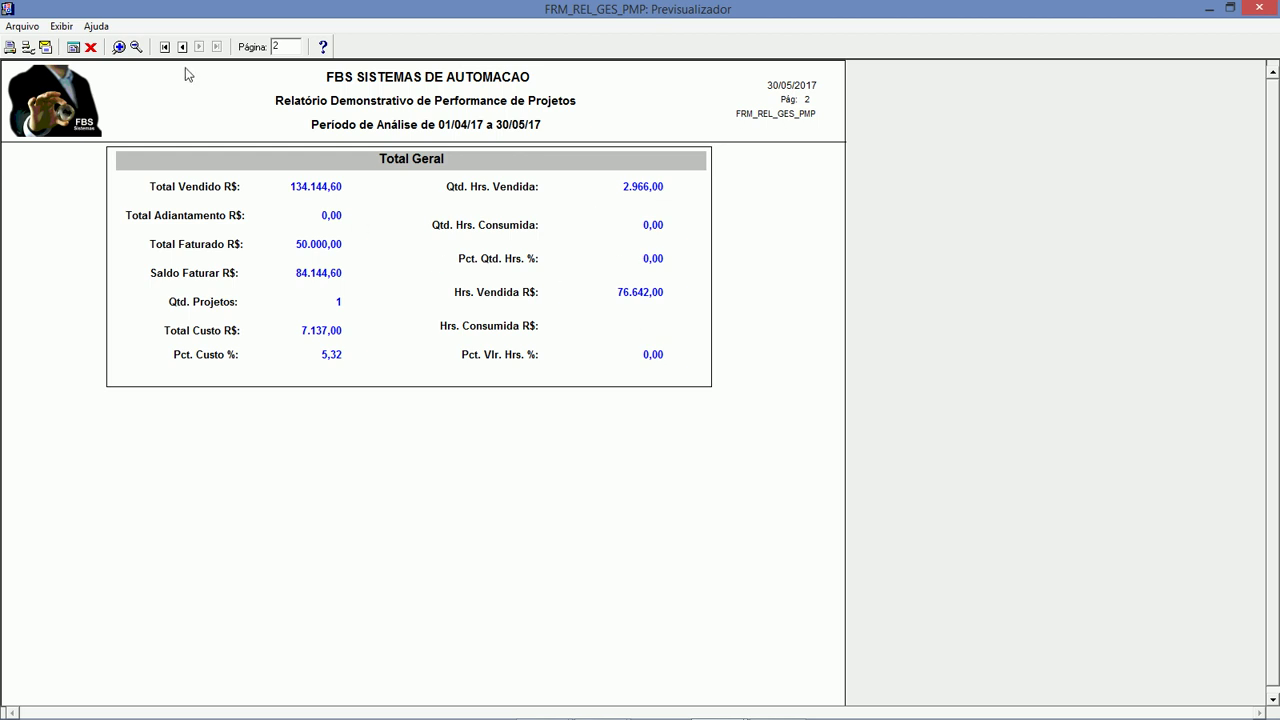
pyautogui.click(90, 46)
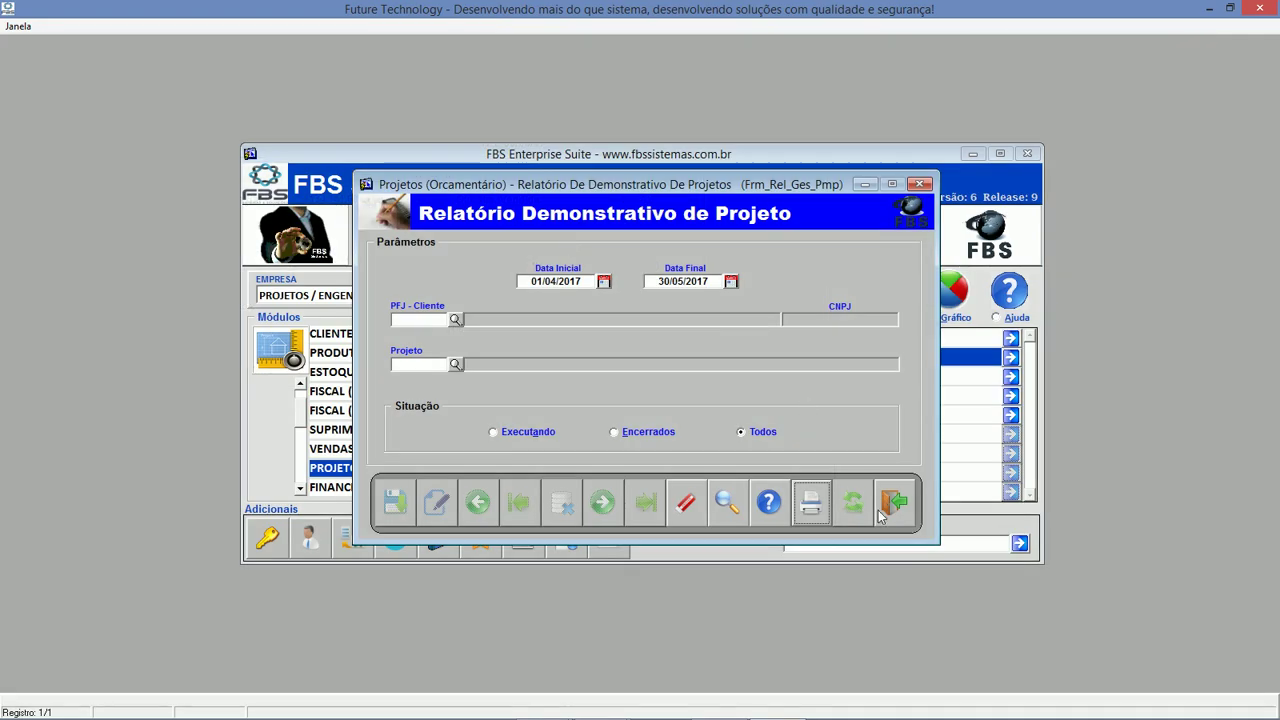
# Open the Relatório de Projetos for 01/01/2017 to 30/05/2017 and generate its preview.
pyautogui.click(893, 503)
pyautogui.doubleClick(810, 377)
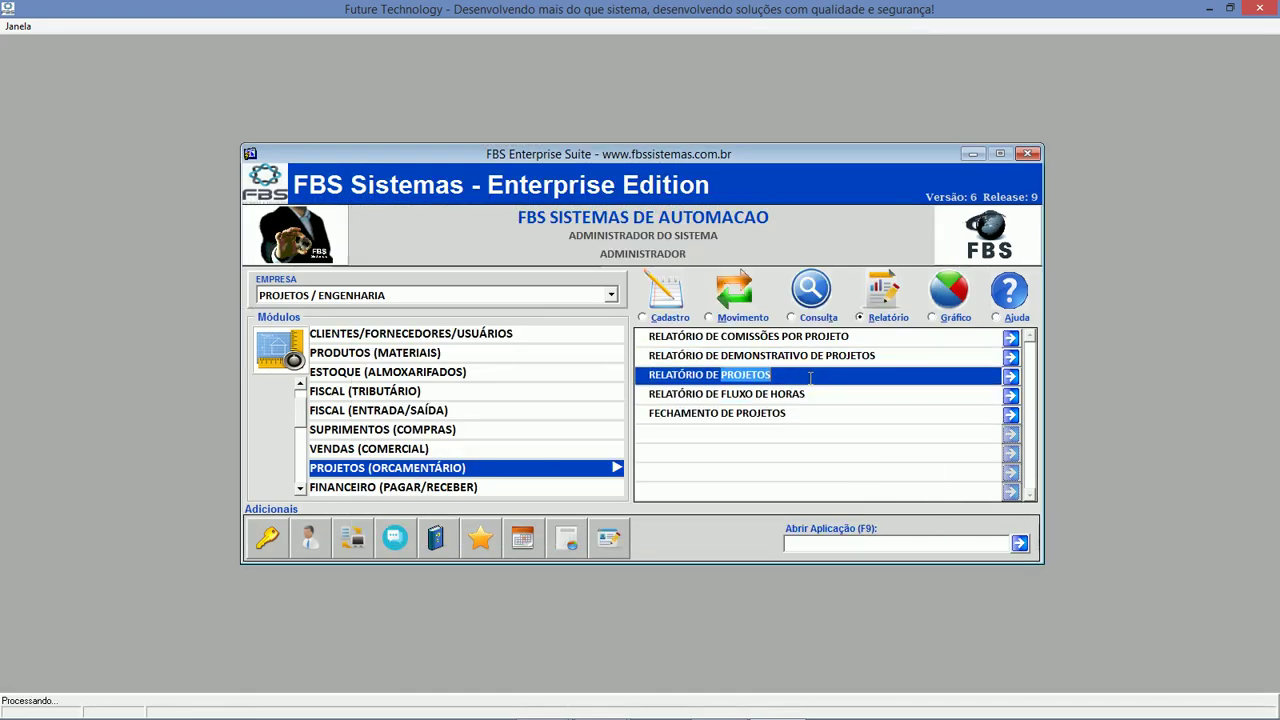
pyautogui.write('01012017')
pyautogui.press('Tab')
pyautogui.write('30052017')
pyautogui.press('Tab')
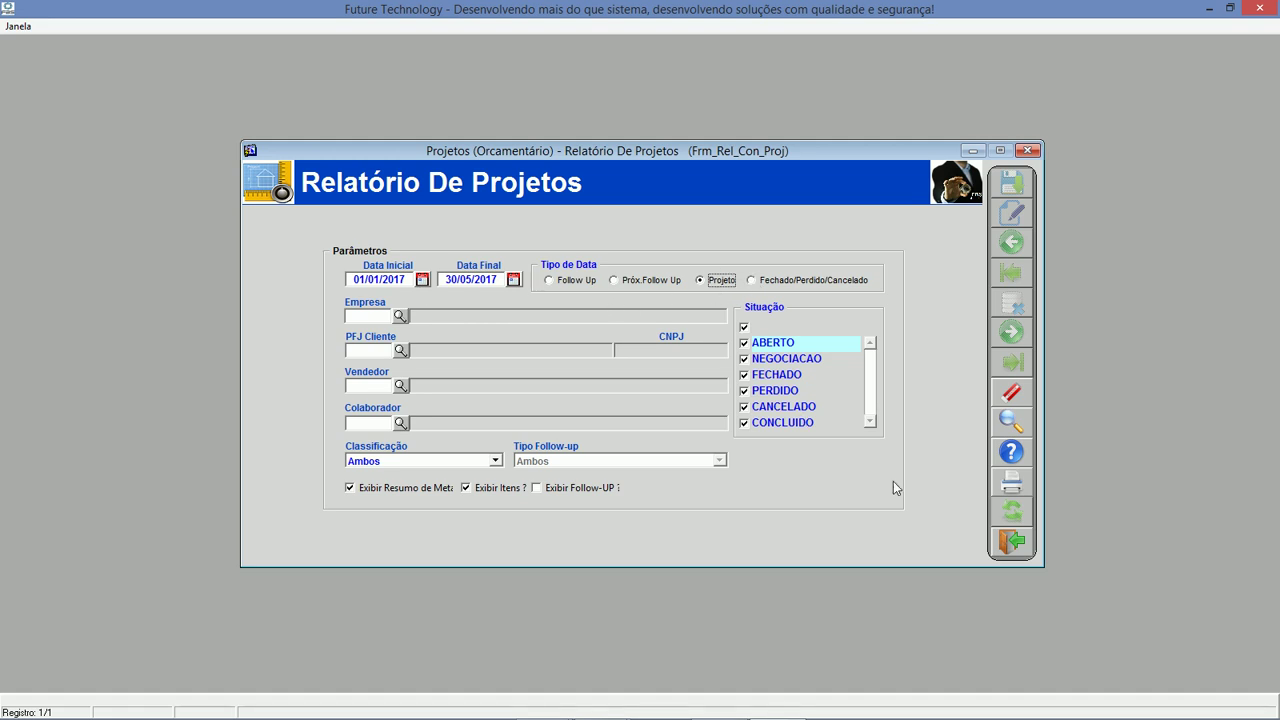
pyautogui.click(1012, 452)
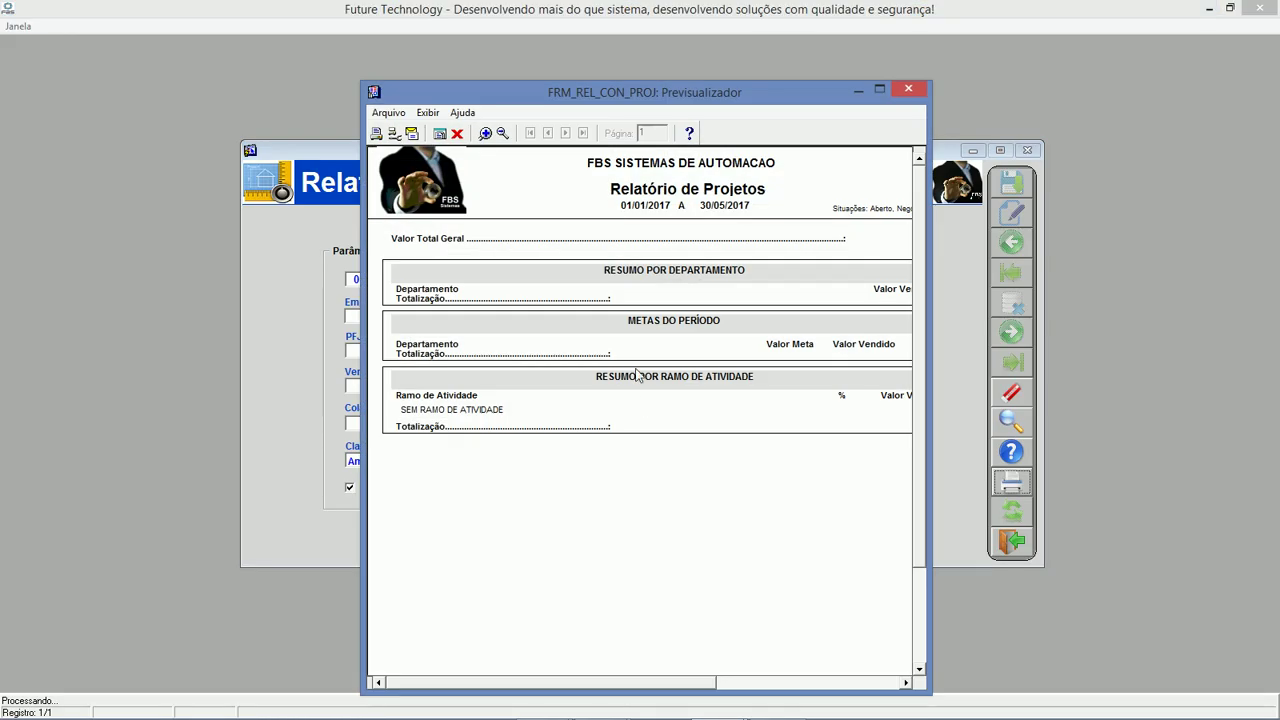
# Regenerate the projects report preview, view it full-screen, then close it.
pyautogui.click(457, 133)
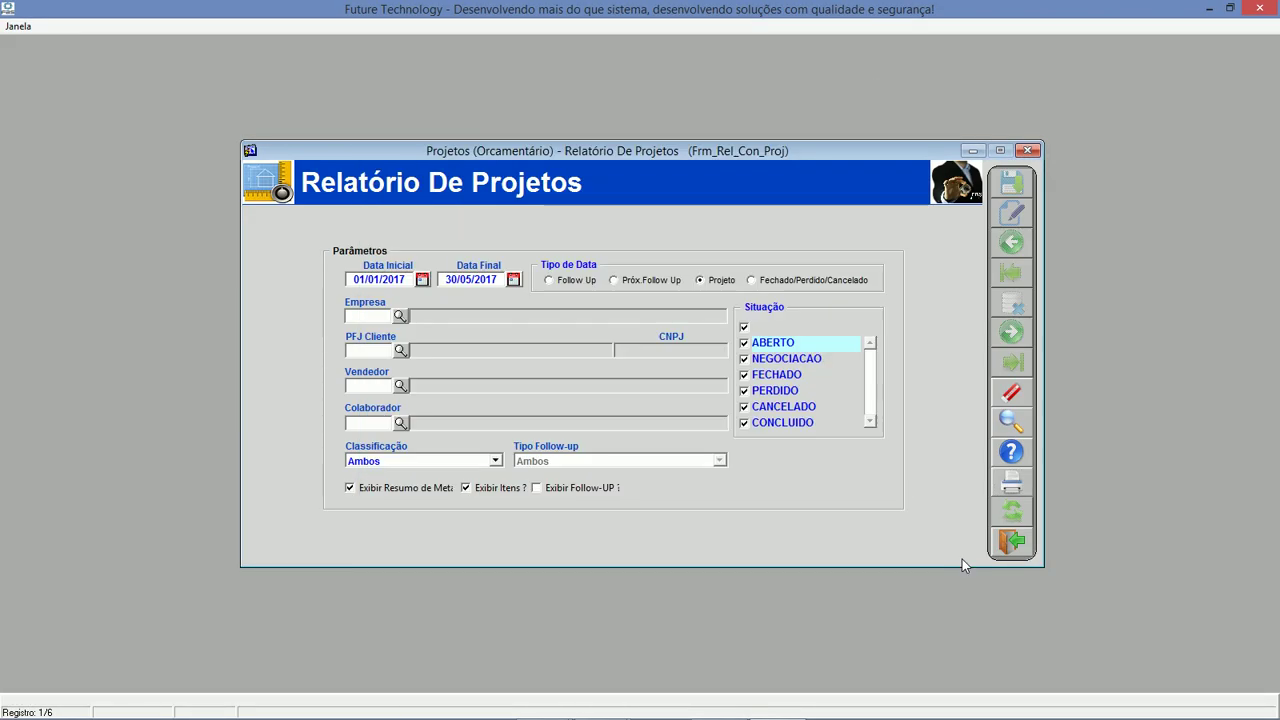
pyautogui.click(1024, 482)
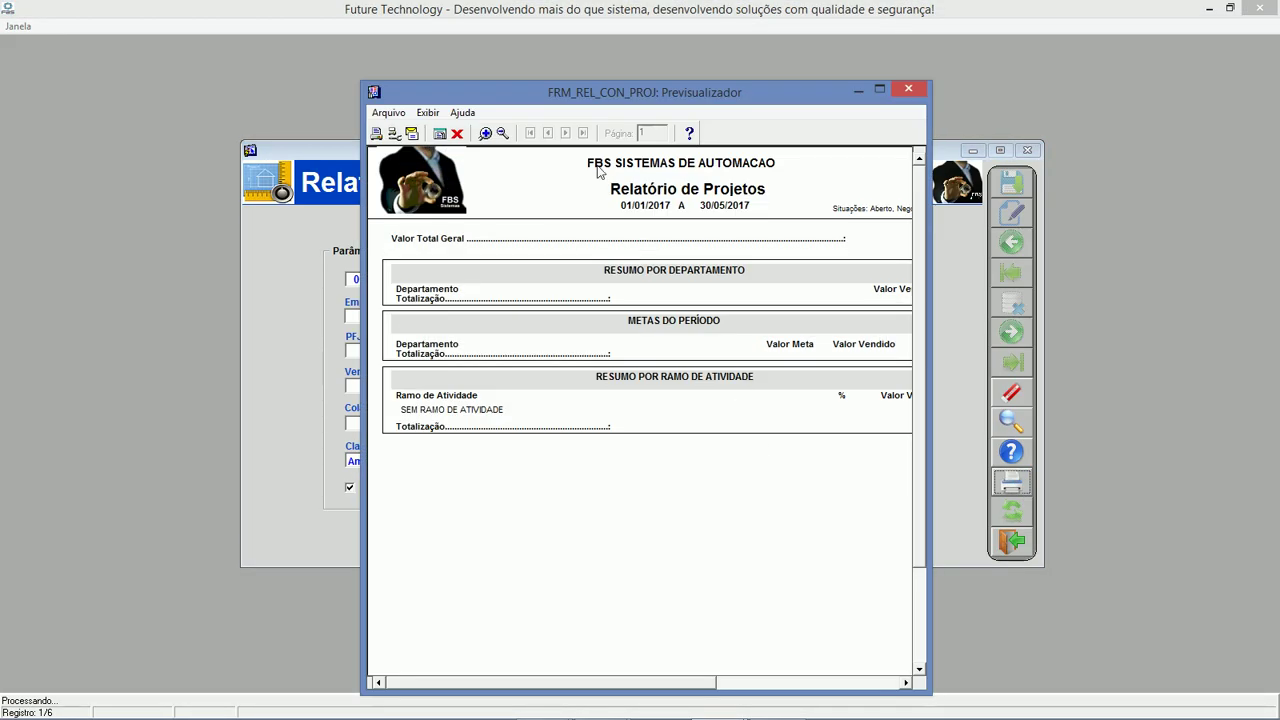
pyautogui.doubleClick(565, 95)
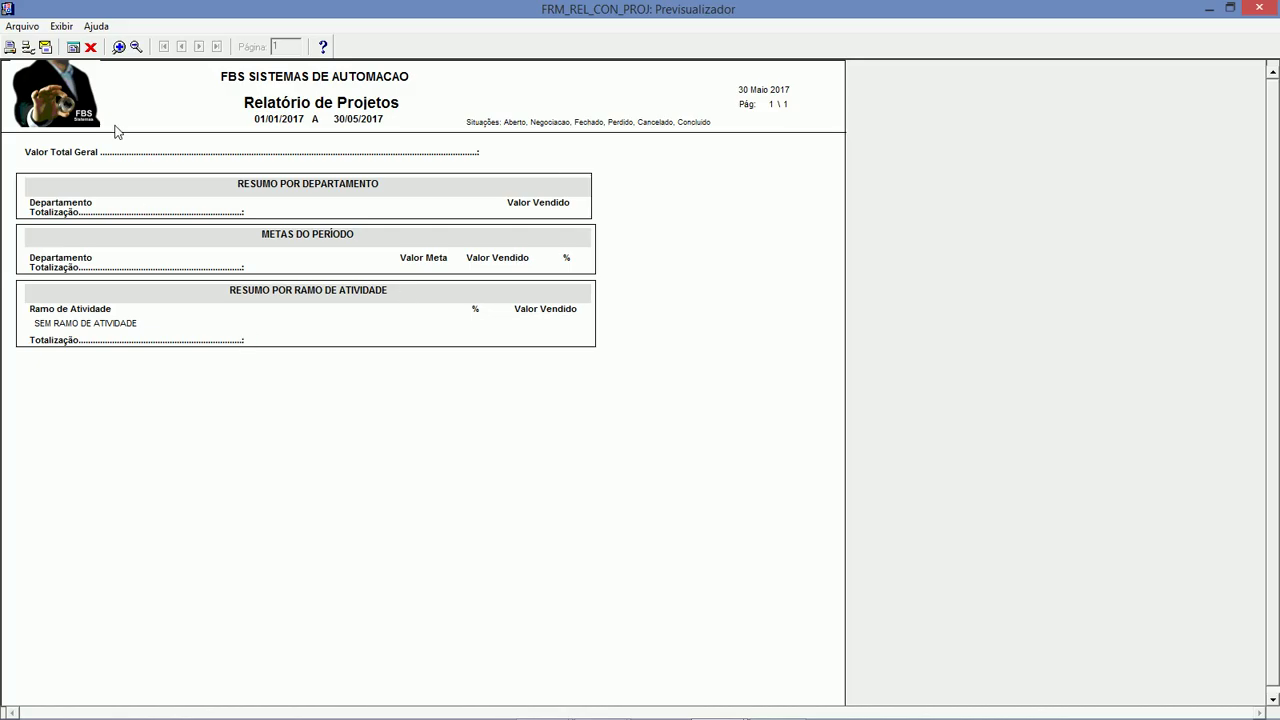
pyautogui.click(90, 46)
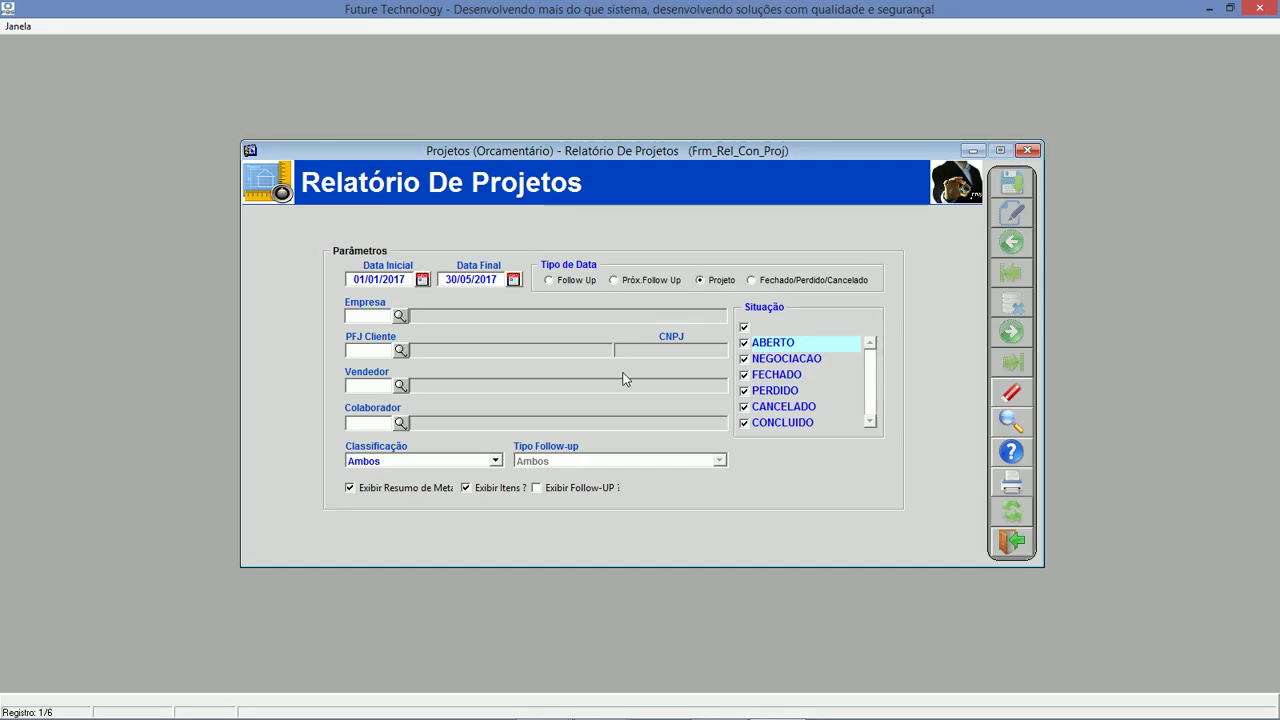
# Change the projects report end date to 31/07/2017 using the calendar.
pyautogui.click(513, 281)
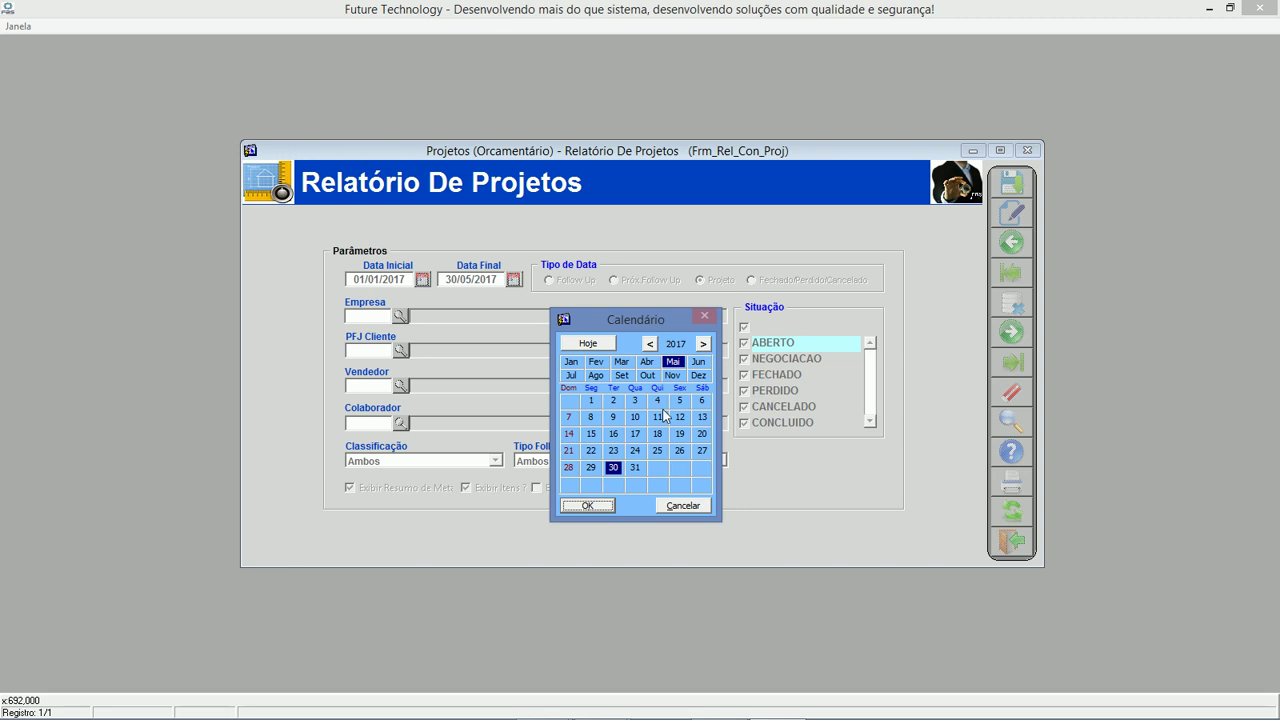
pyautogui.click(697, 362)
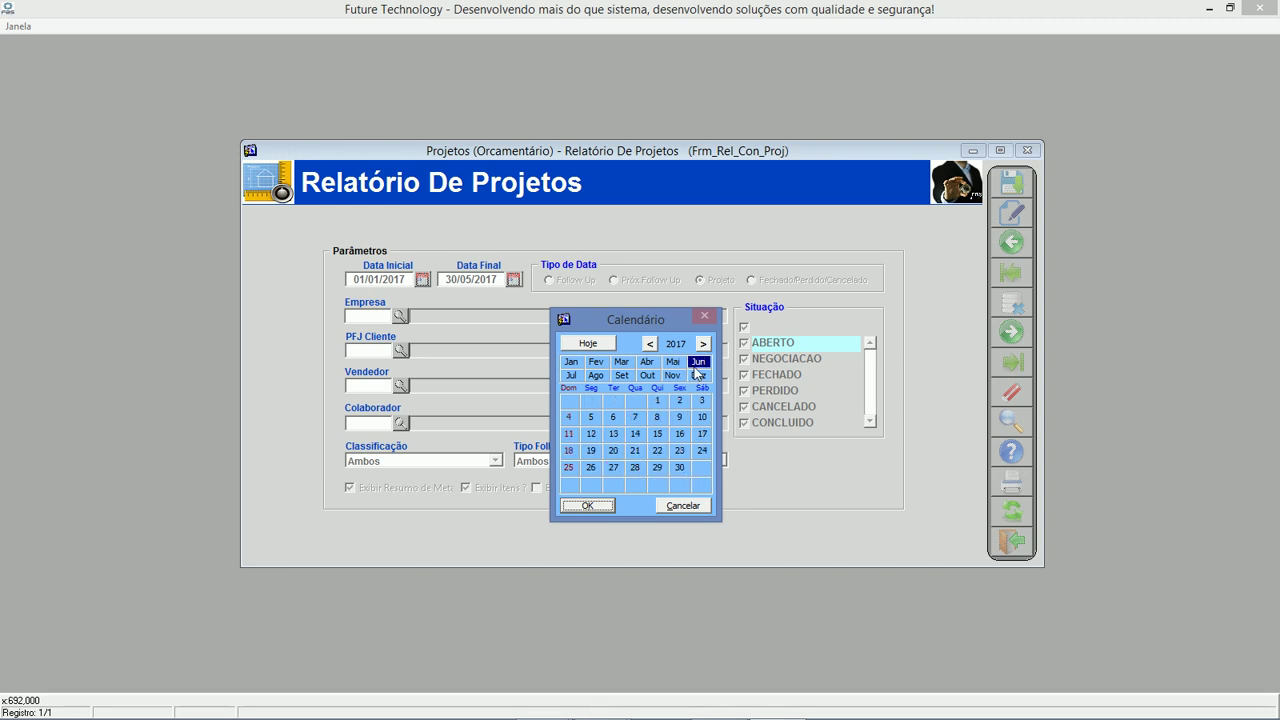
pyautogui.click(571, 375)
pyautogui.click(591, 484)
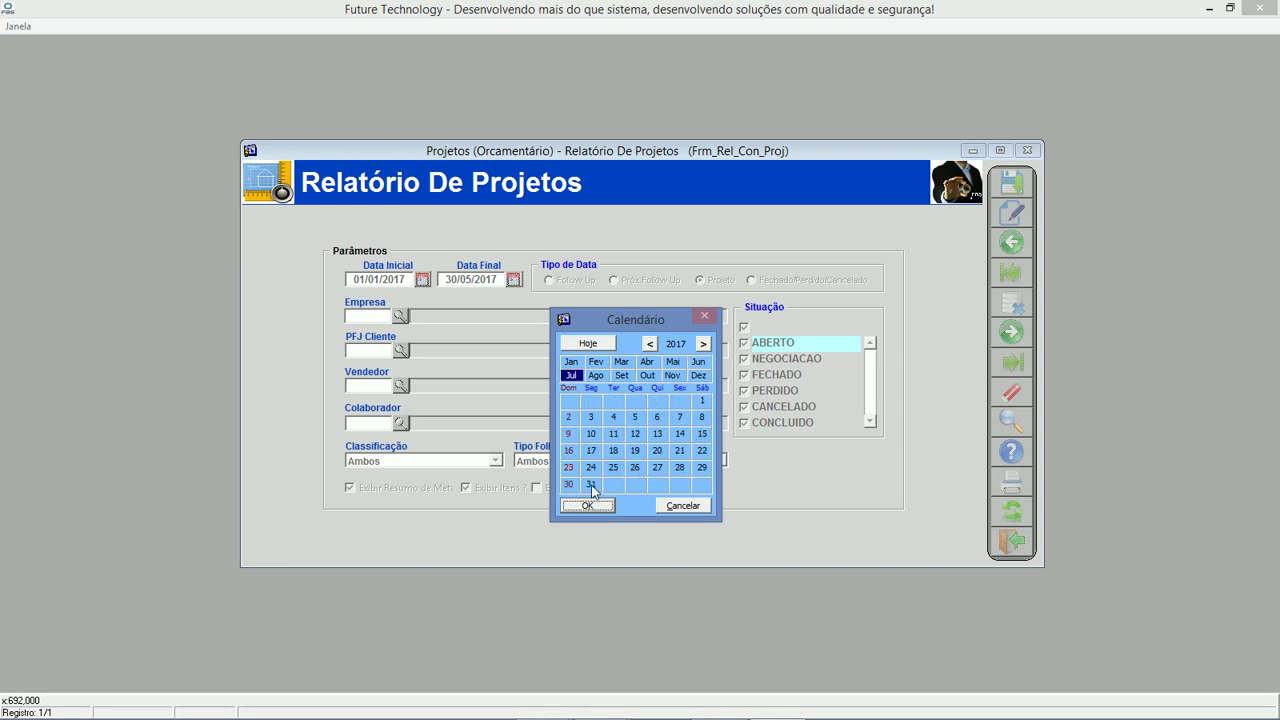
pyautogui.click(588, 505)
# Rerun the projects report, view it full-screen, close the preview and exit the report form.
pyautogui.click(1011, 482)
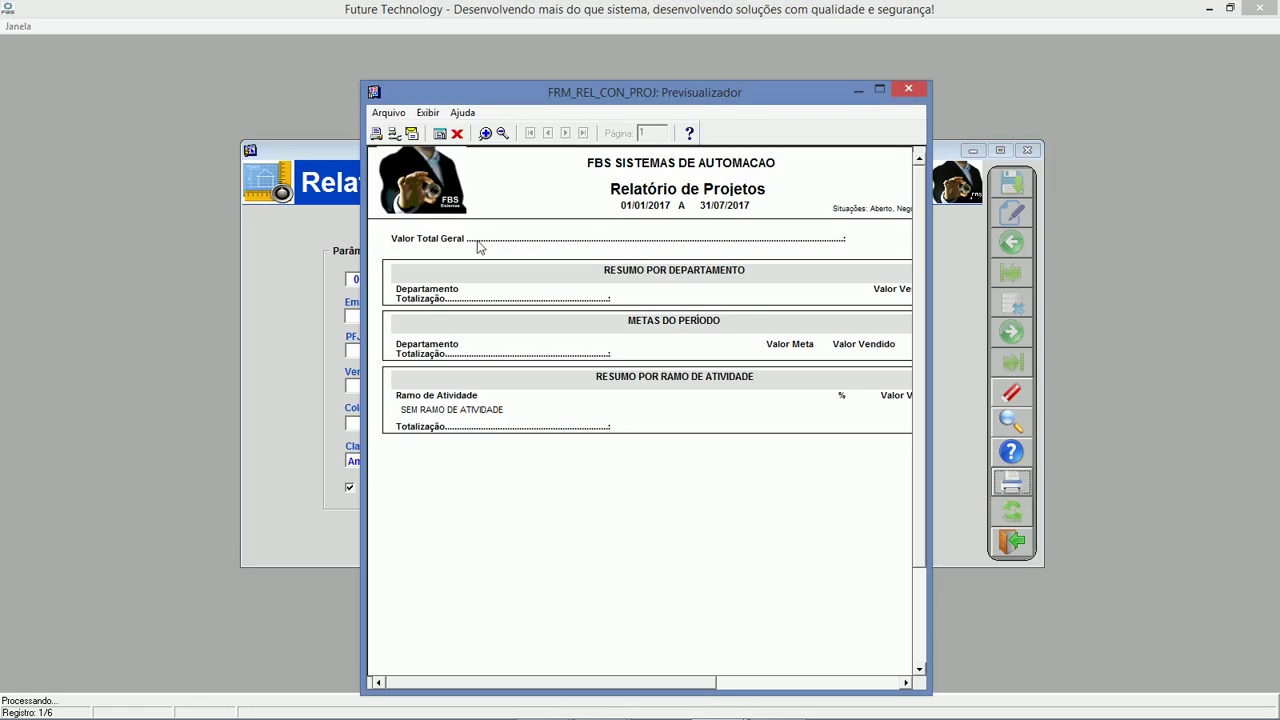
pyautogui.doubleClick(551, 97)
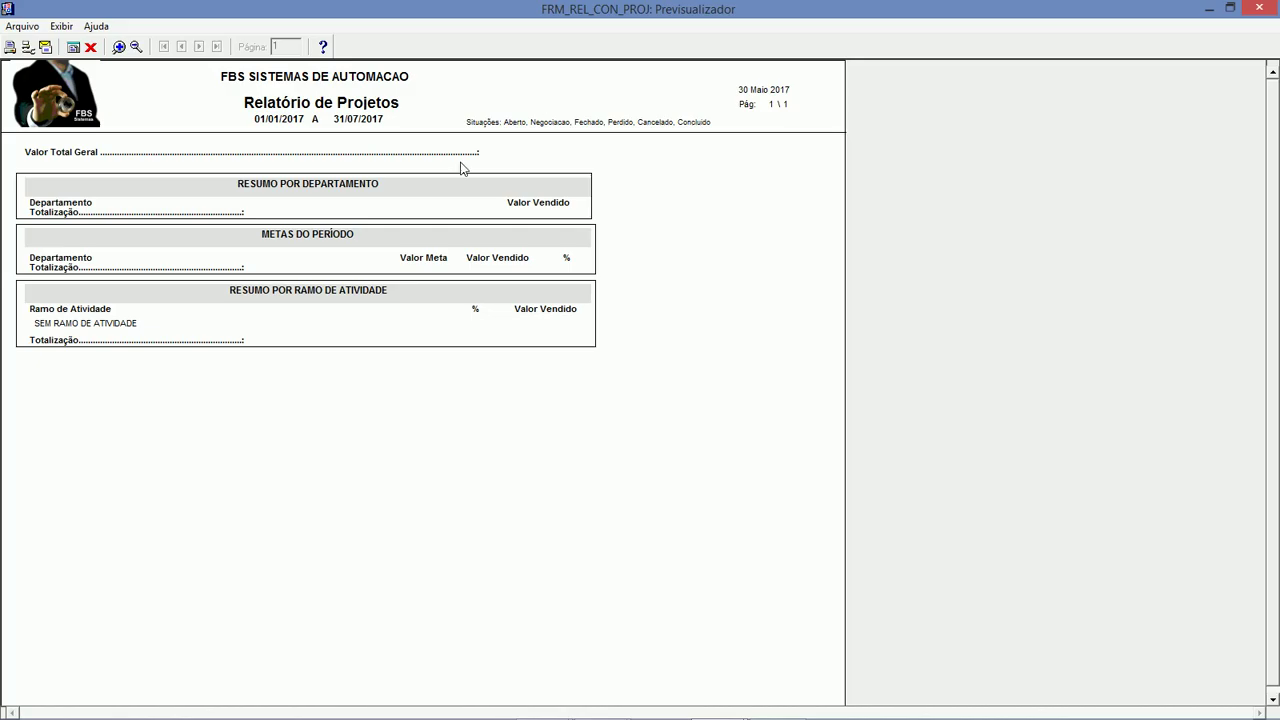
pyautogui.click(90, 46)
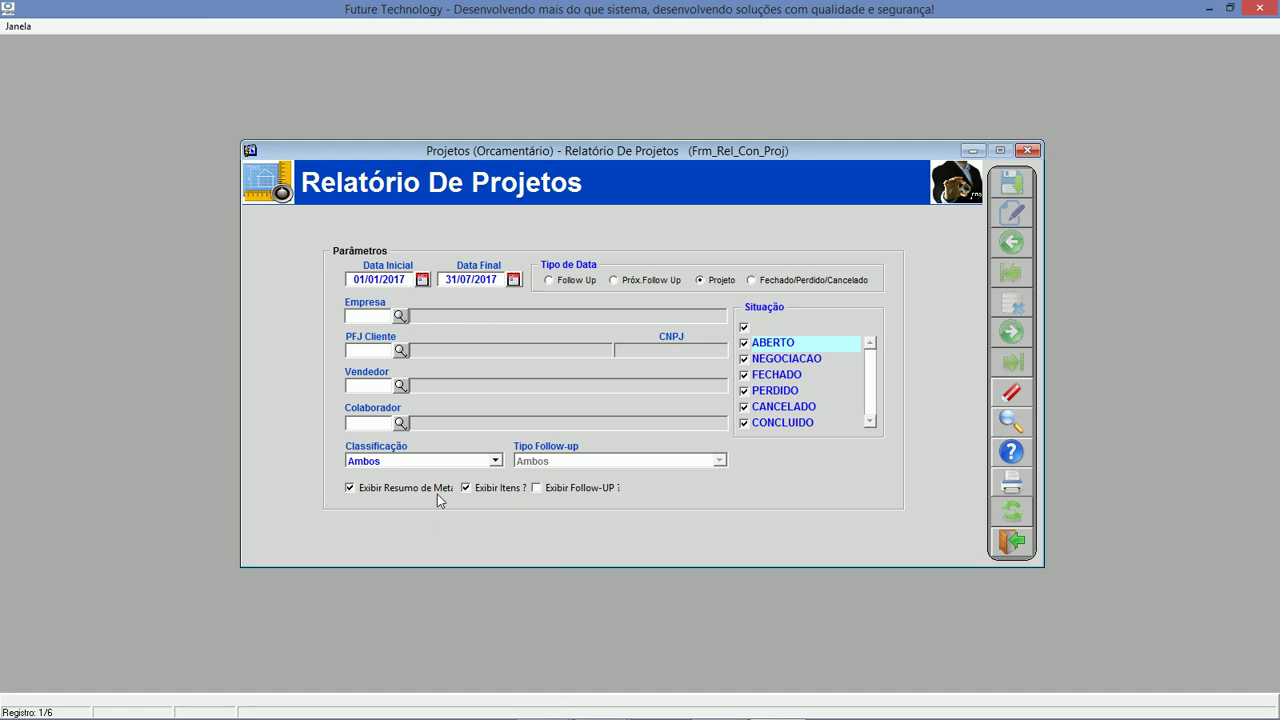
pyautogui.click(1011, 540)
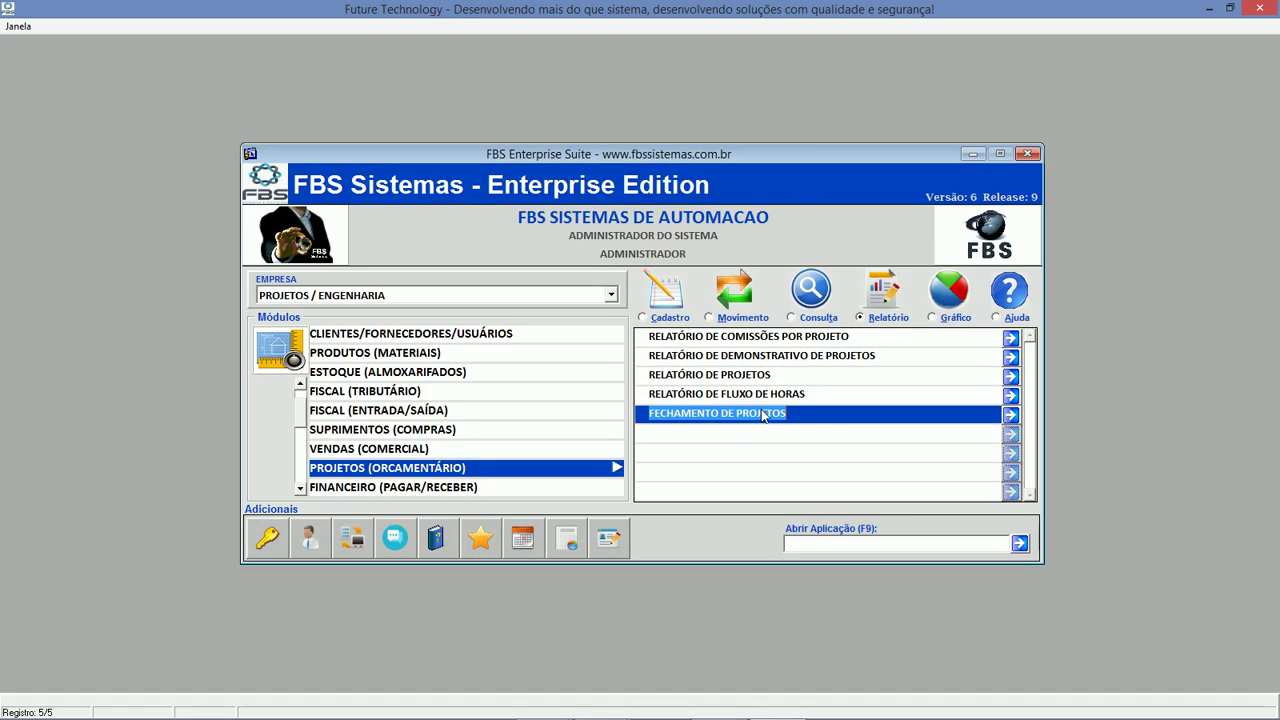
pyautogui.doubleClick(781, 397)
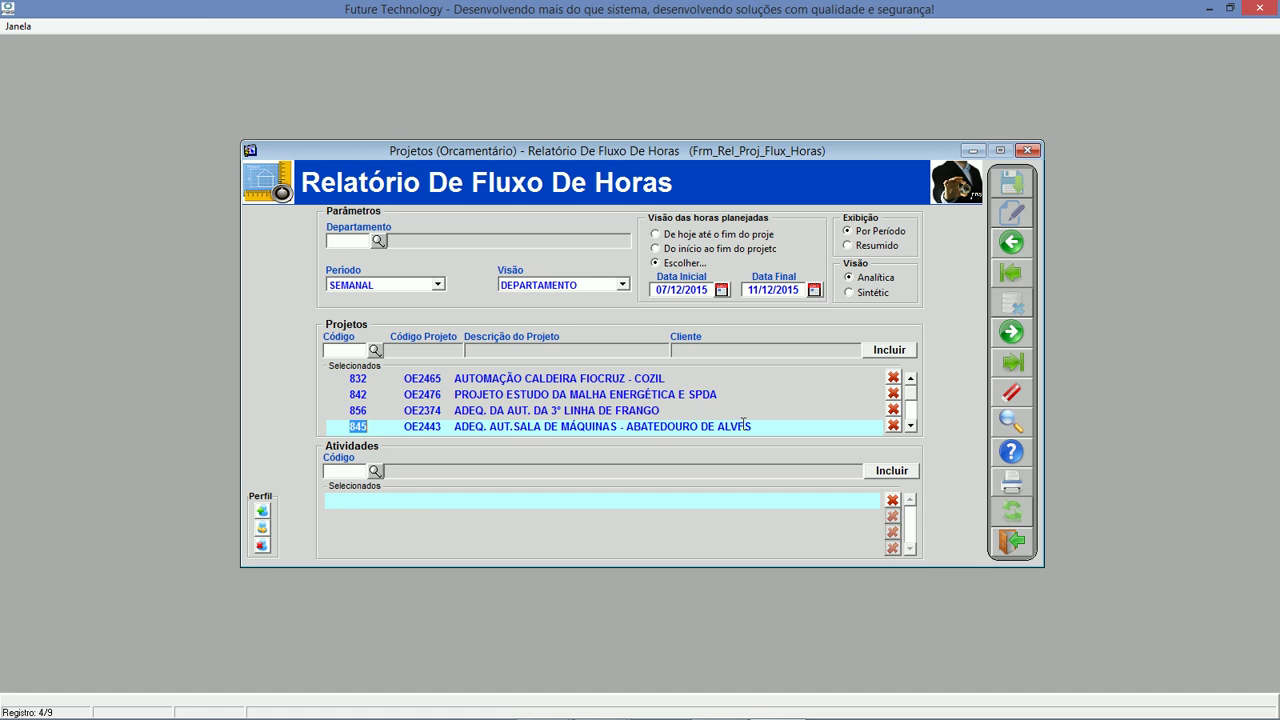
pyautogui.click(910, 426)
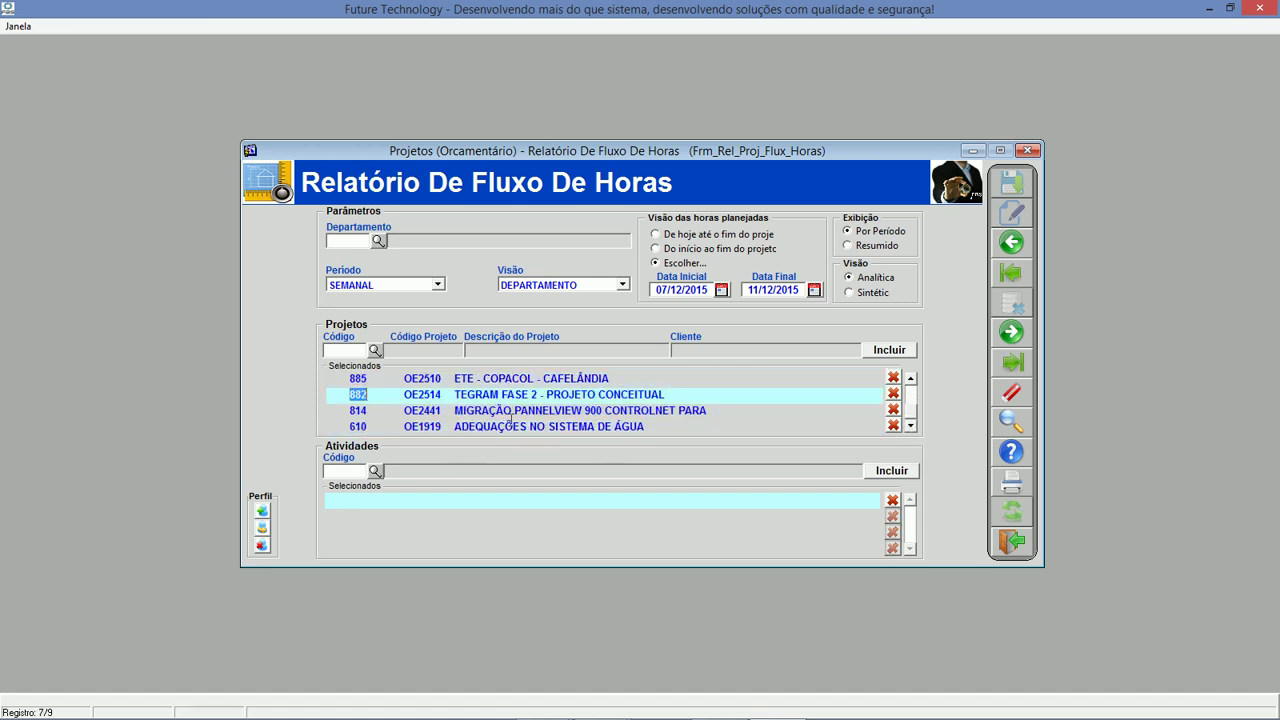
pyautogui.click(375, 351)
pyautogui.click(622, 403)
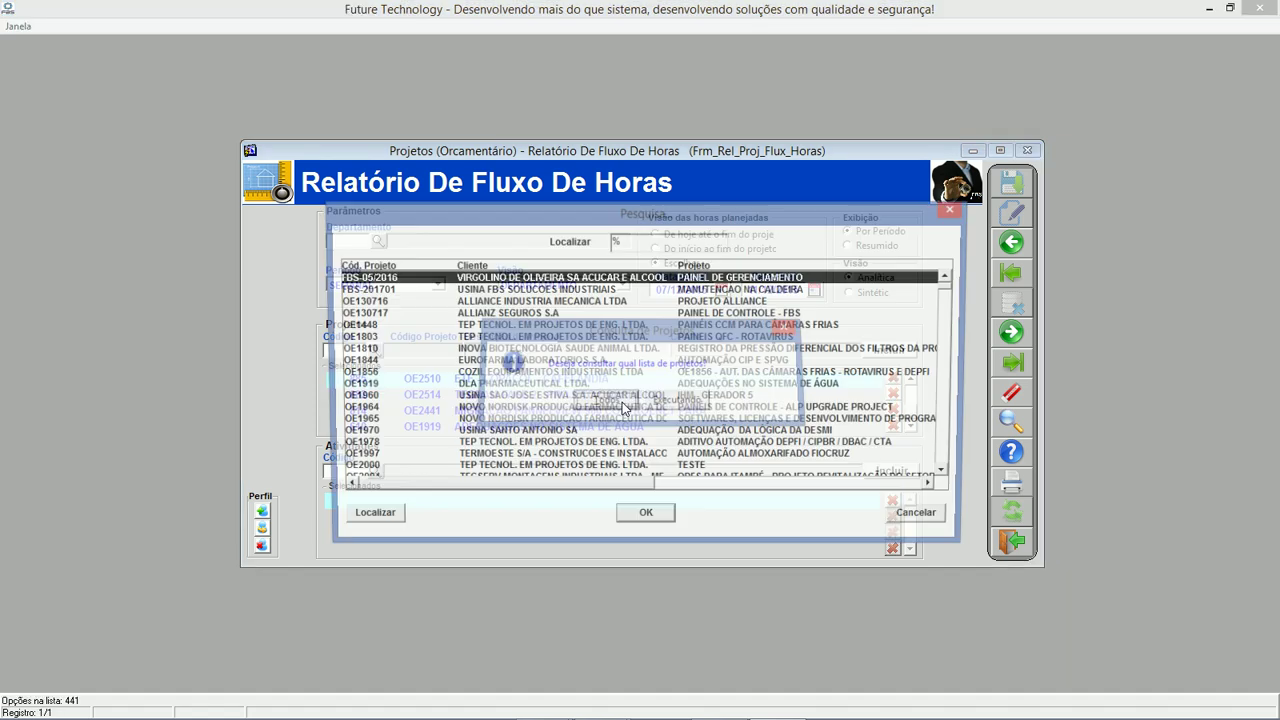
pyautogui.press('Down')
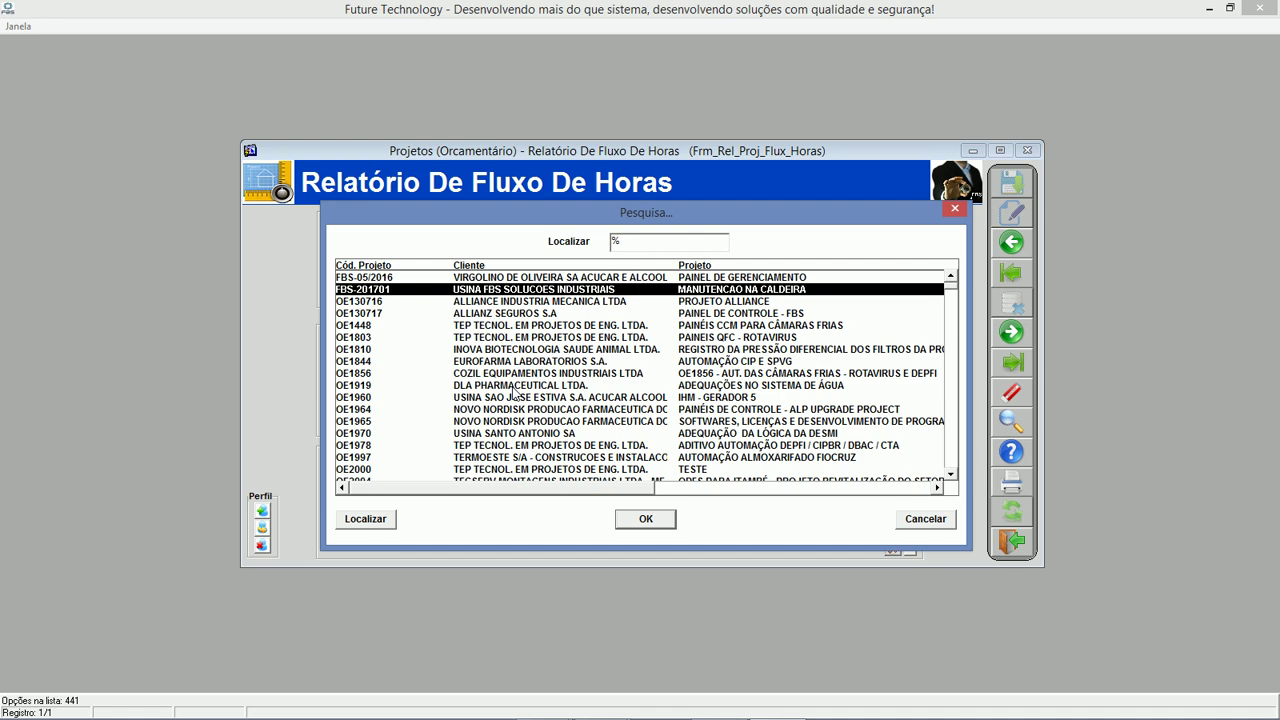
pyautogui.press('Return')
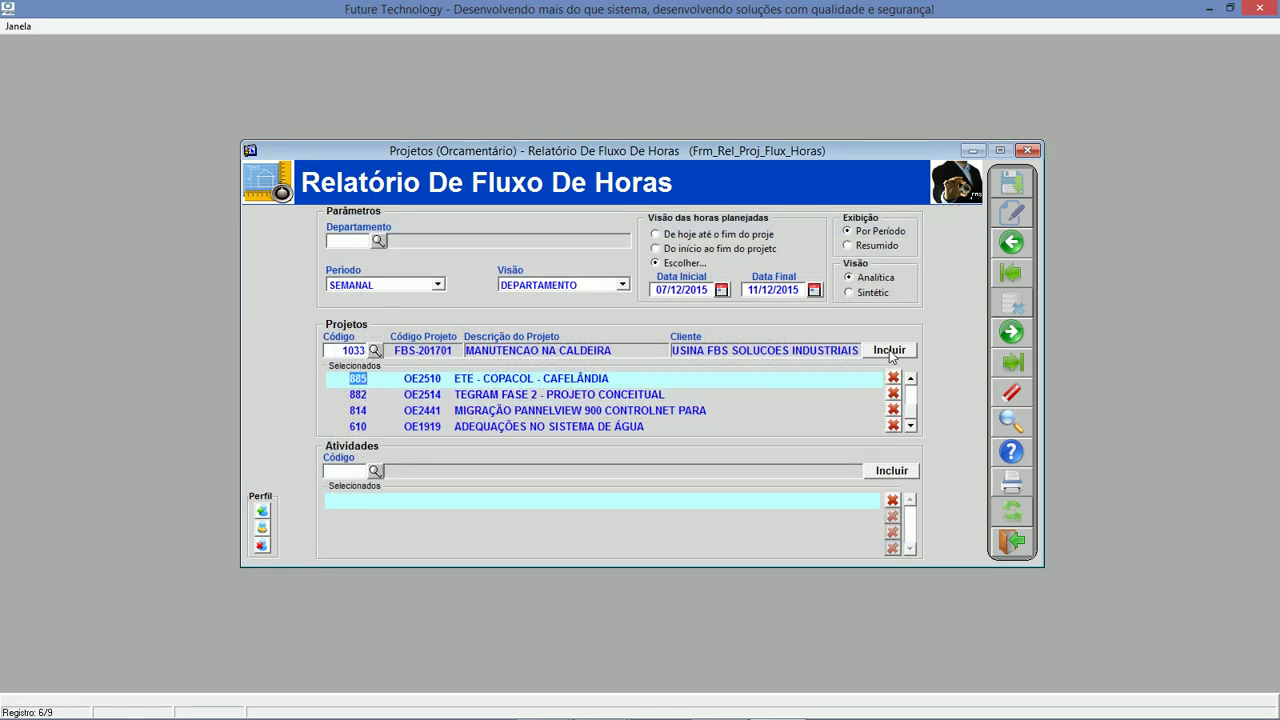
pyautogui.click(889, 351)
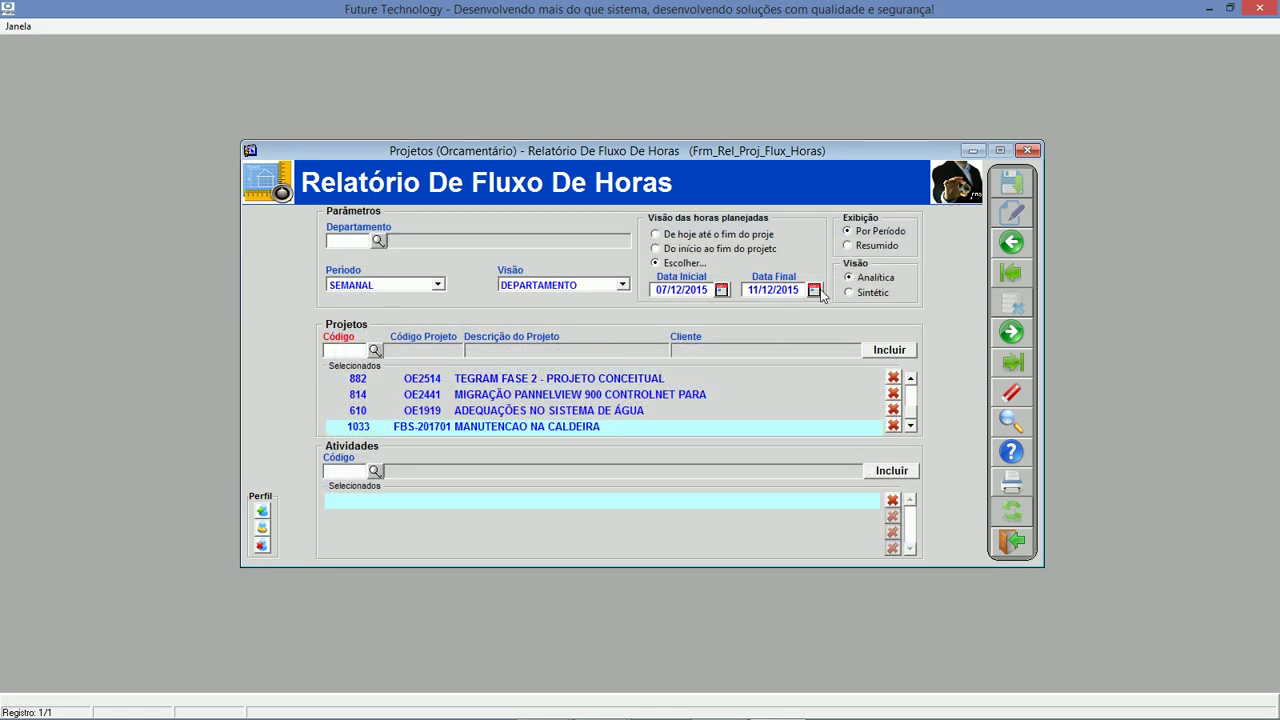
# Set the period 01/05/2017 to 31/07/2017, choose Resumido, and generate the hours-flow report.
pyautogui.click(721, 290)
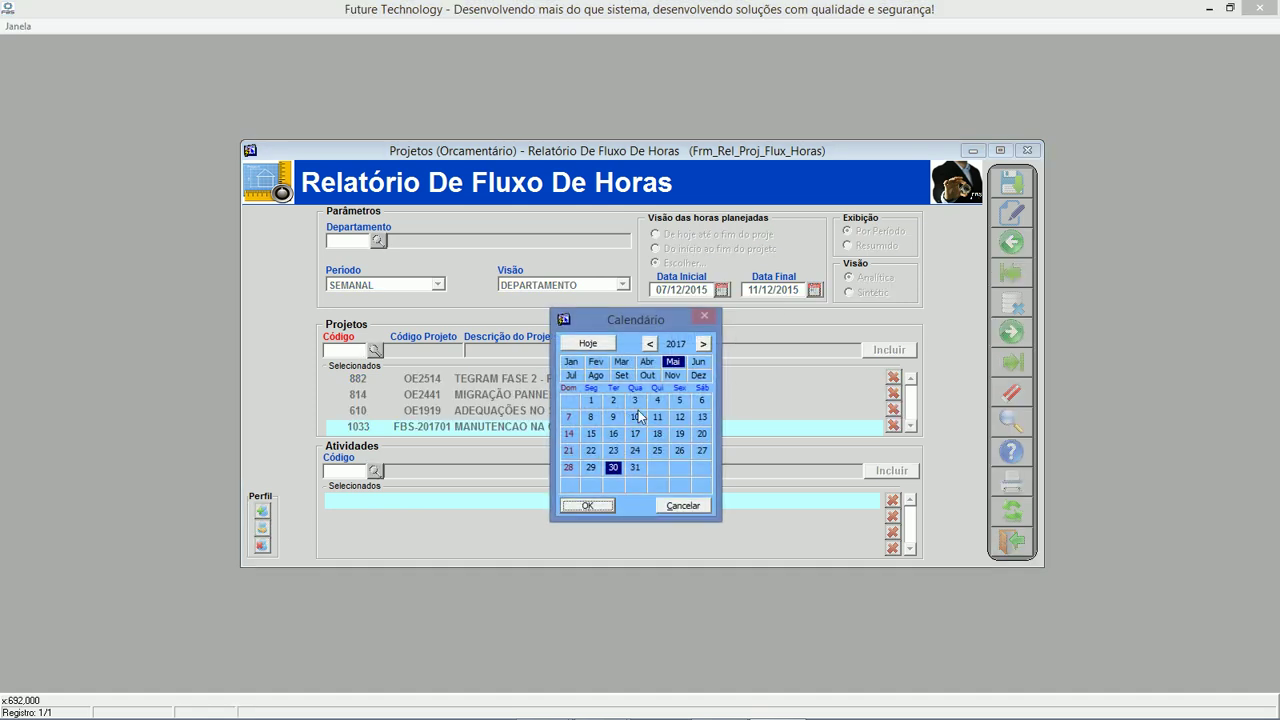
pyautogui.doubleClick(592, 401)
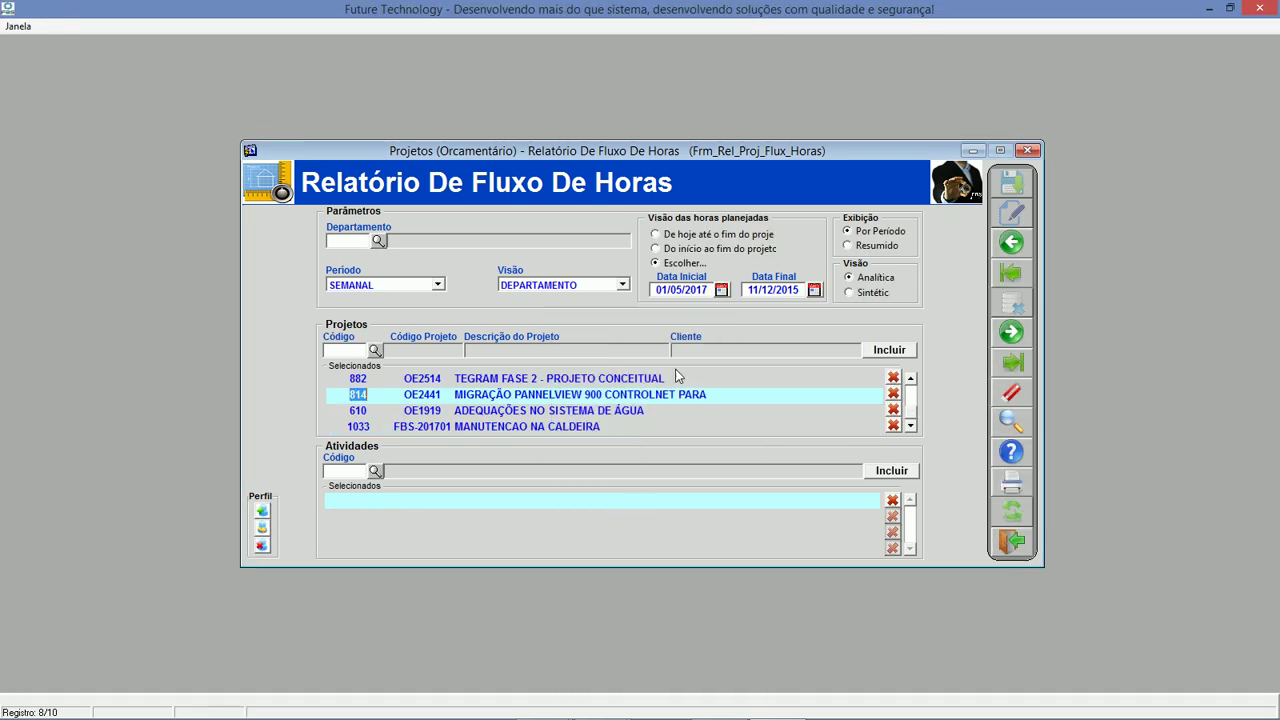
pyautogui.click(814, 290)
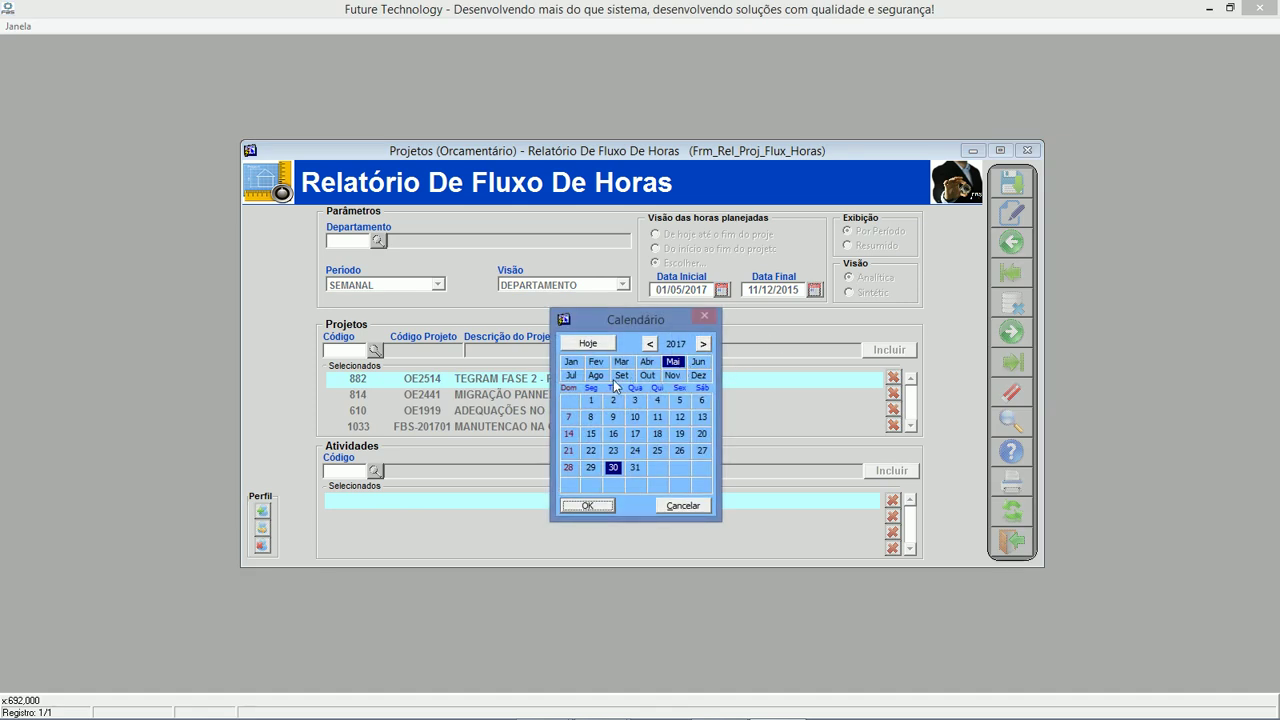
pyautogui.click(571, 376)
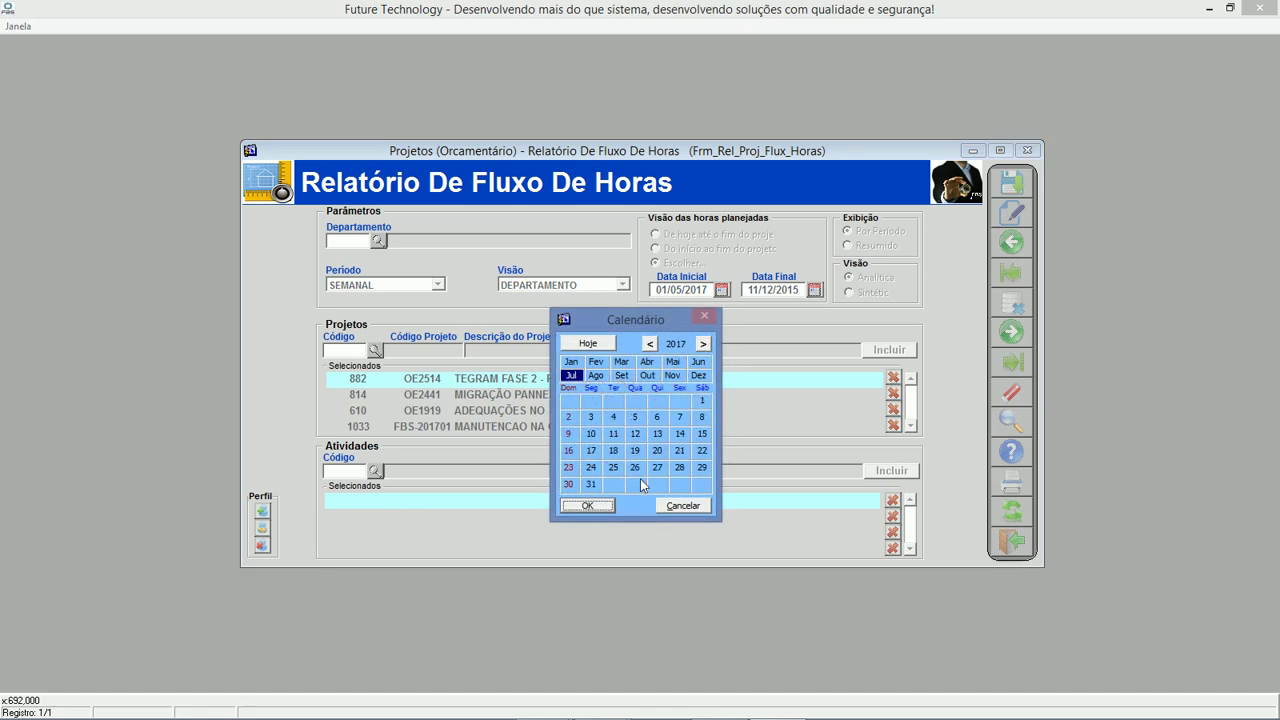
pyautogui.doubleClick(590, 485)
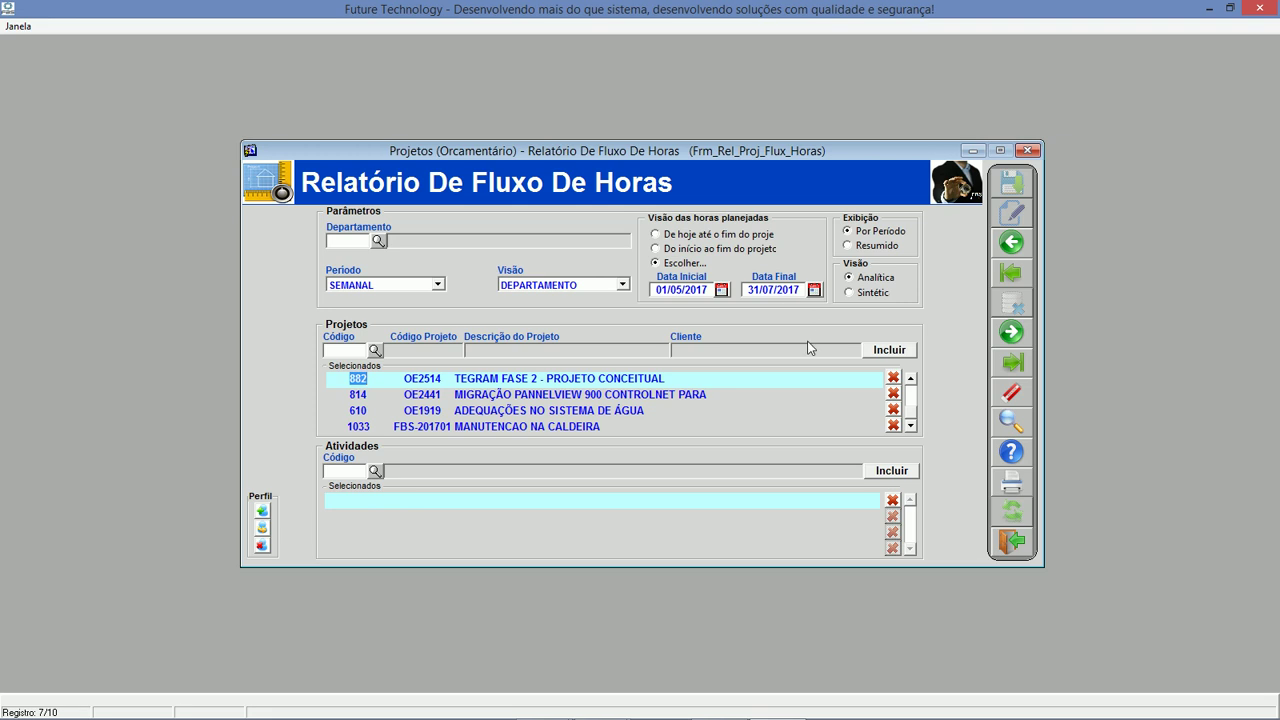
pyautogui.click(875, 247)
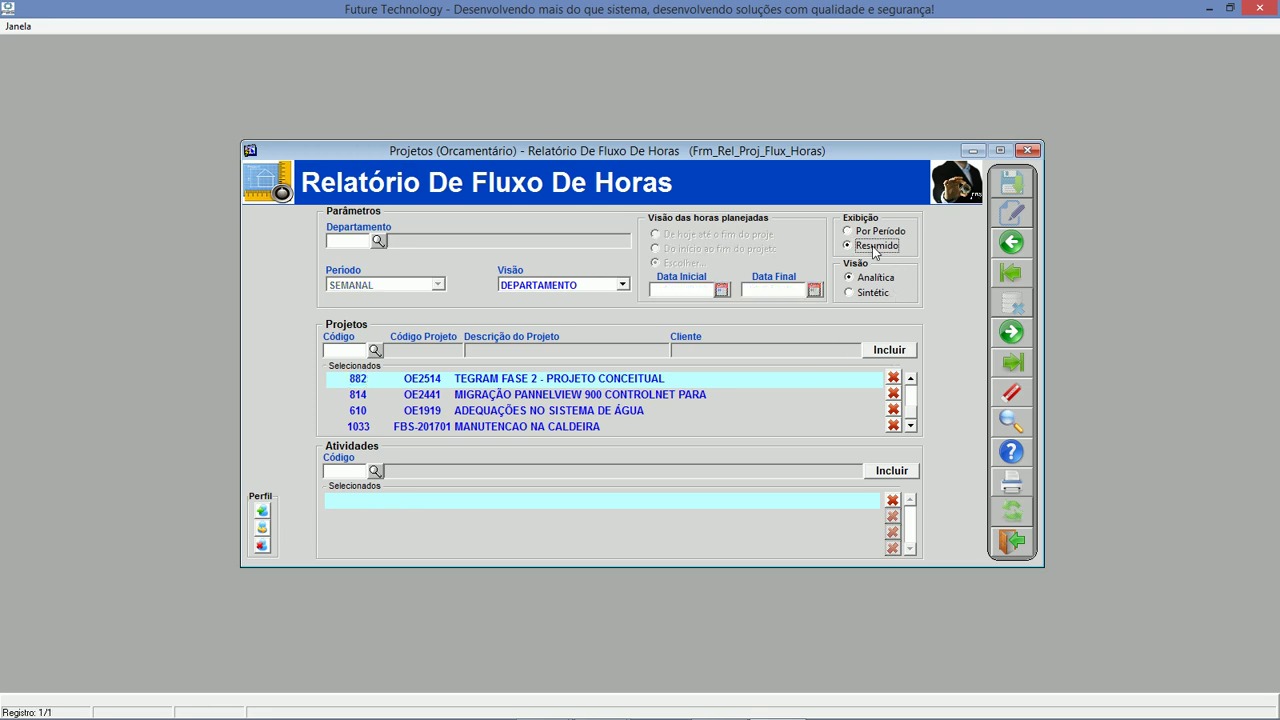
pyautogui.click(1012, 481)
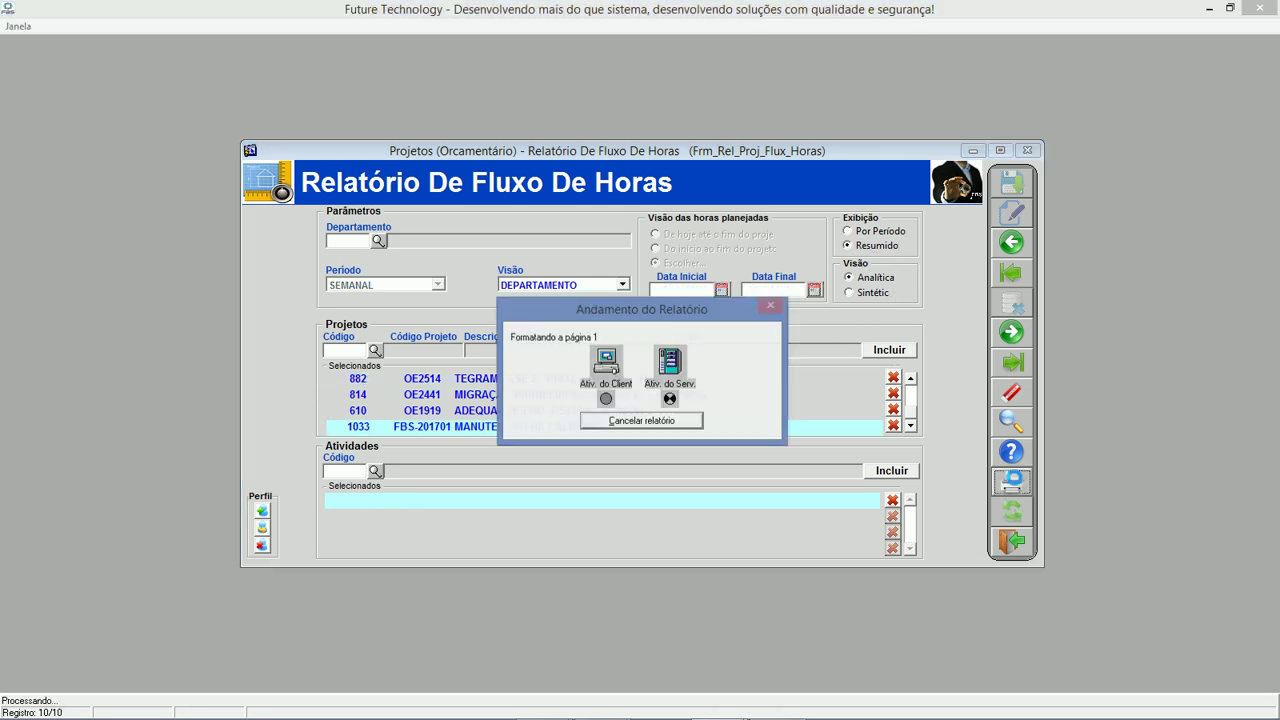
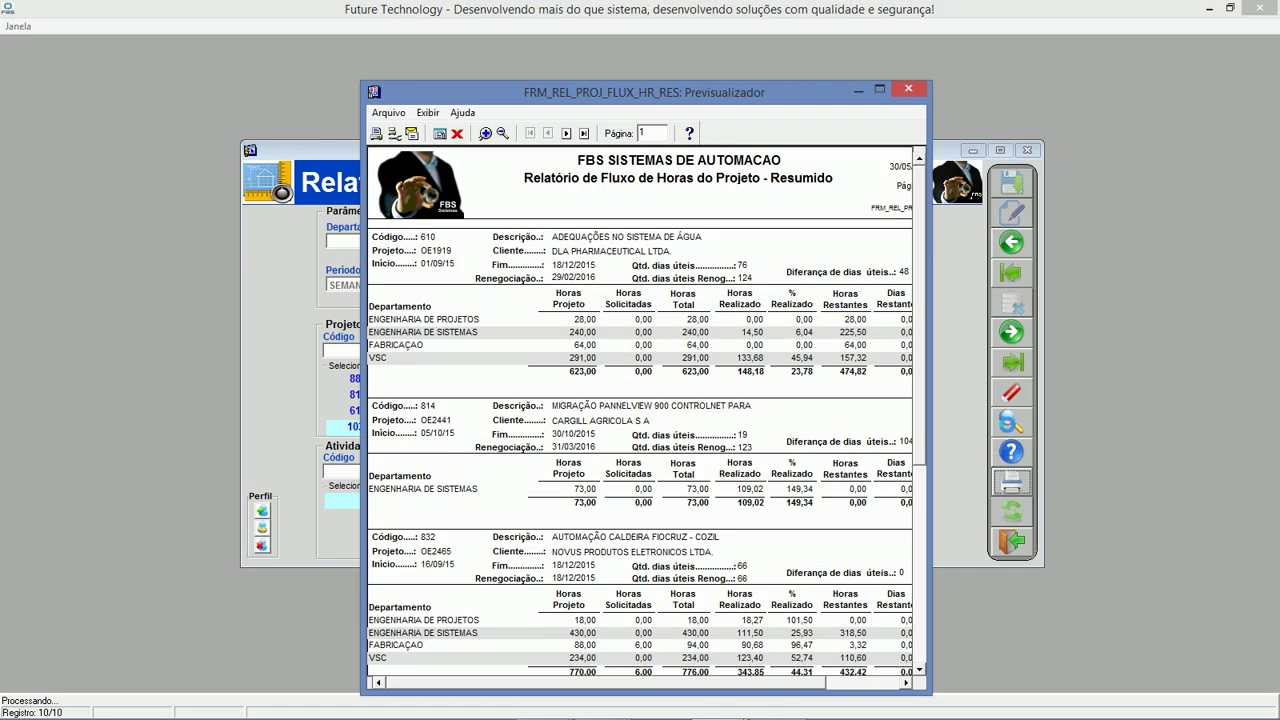
# Maximize the hours-flow summary preview, page through pages 1 to 3, then close it.
pyautogui.click(879, 91)
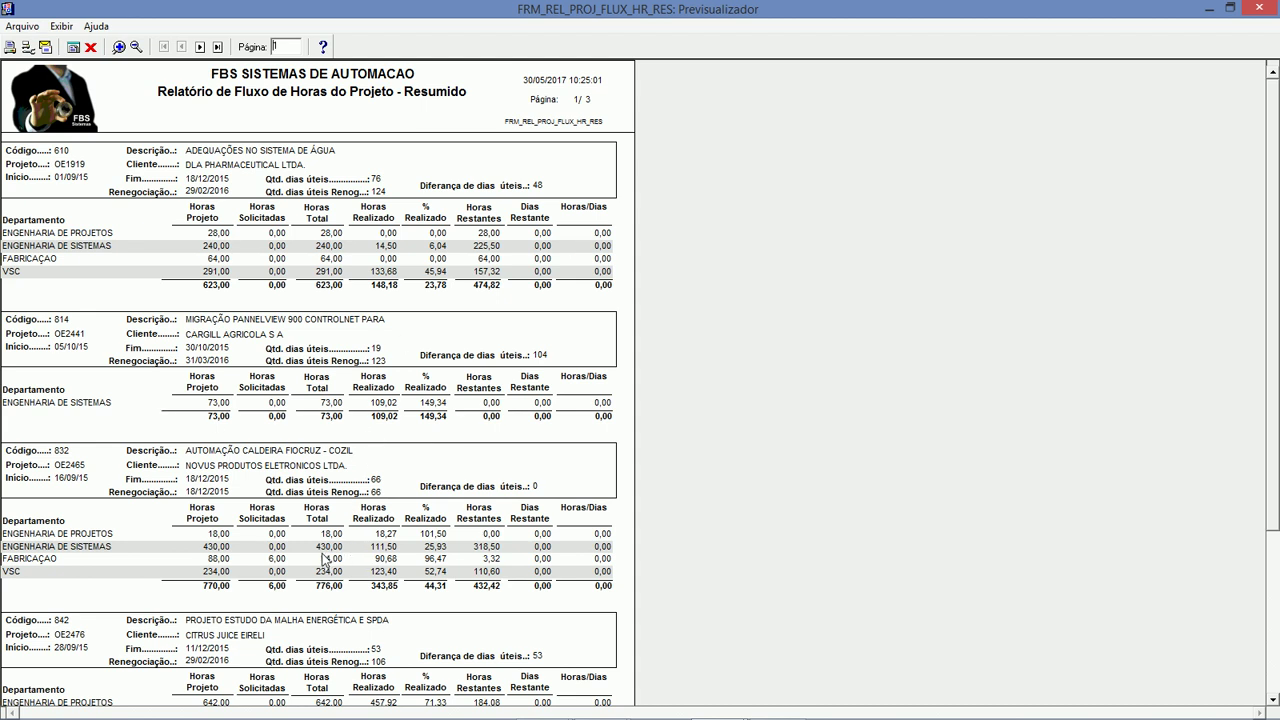
pyautogui.click(200, 47)
pyautogui.click(201, 48)
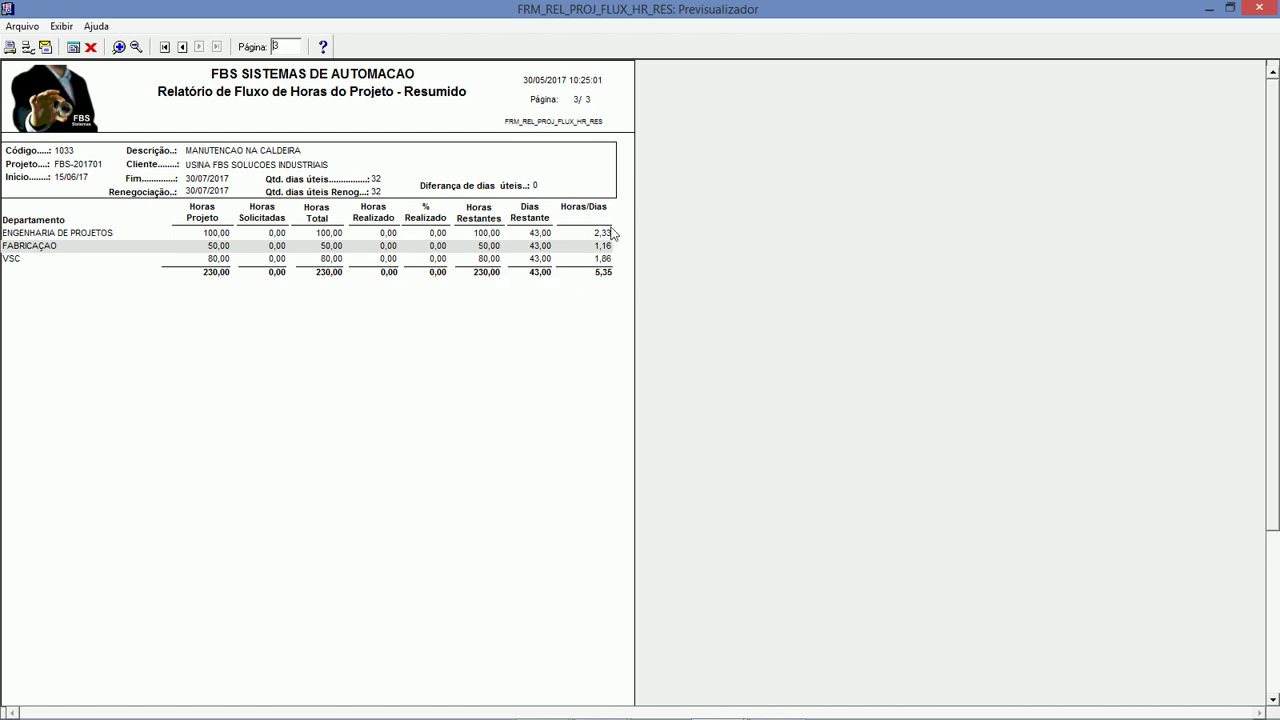
pyautogui.click(183, 47)
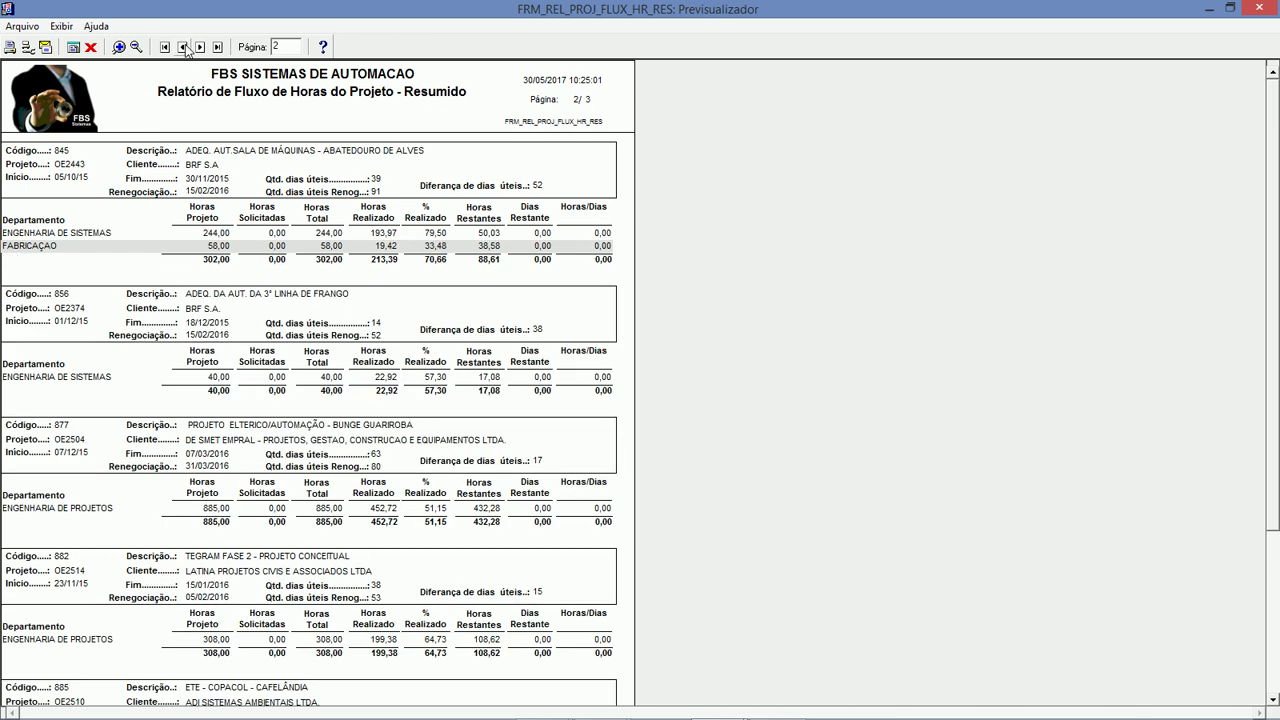
pyautogui.click(90, 47)
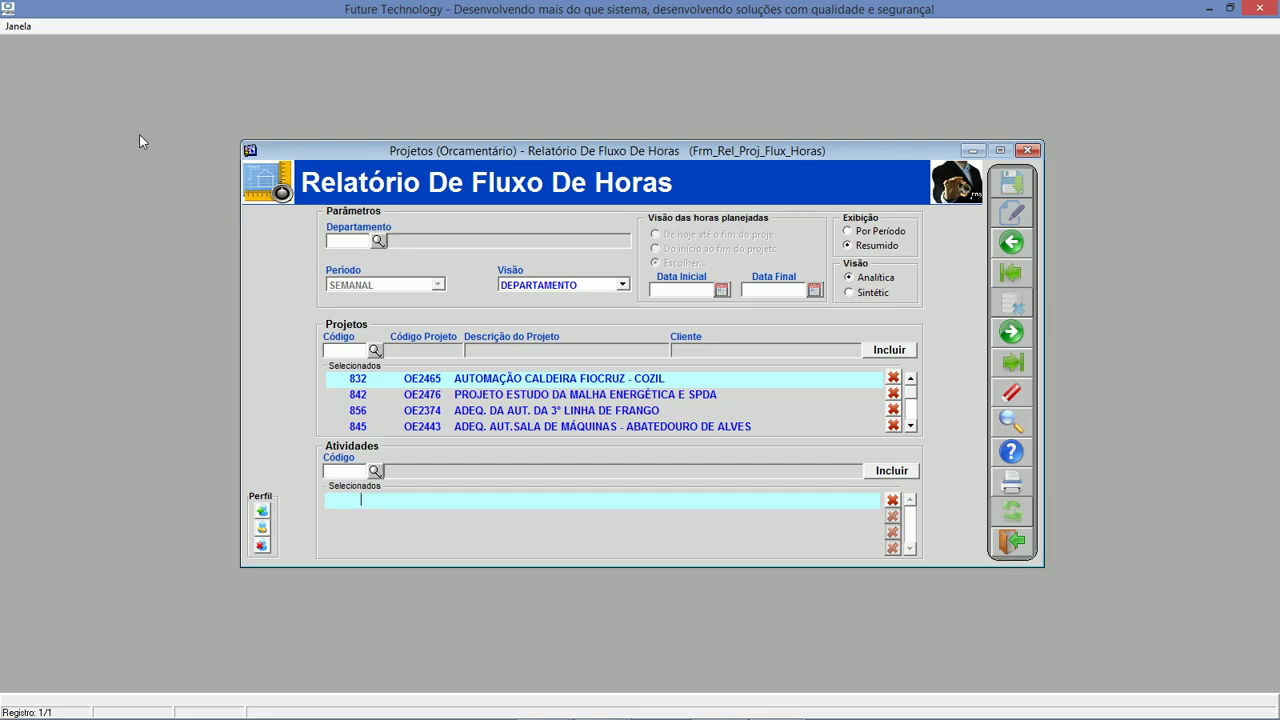
# Exit the report form and open Apontamento de Hora Homem under ORDEM DE SERVIÇO E CONTRATO.
pyautogui.click(1024, 548)
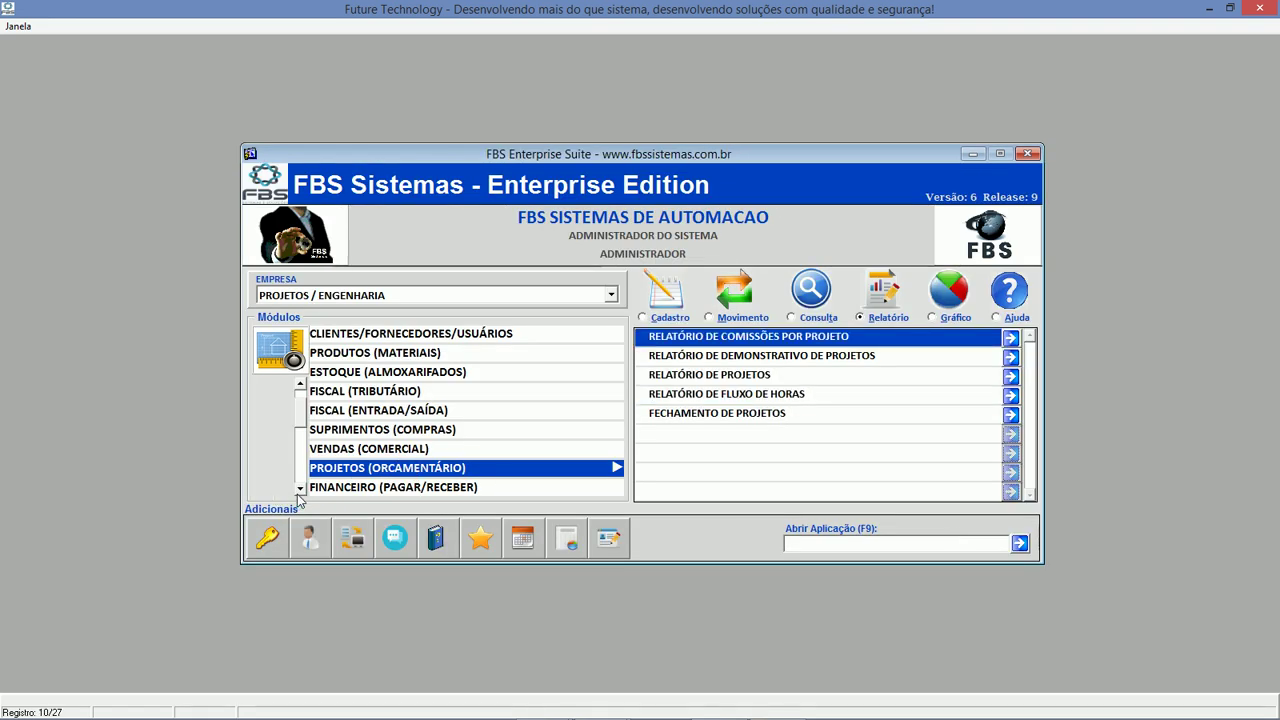
pyautogui.scroll(-7, 300, 492)
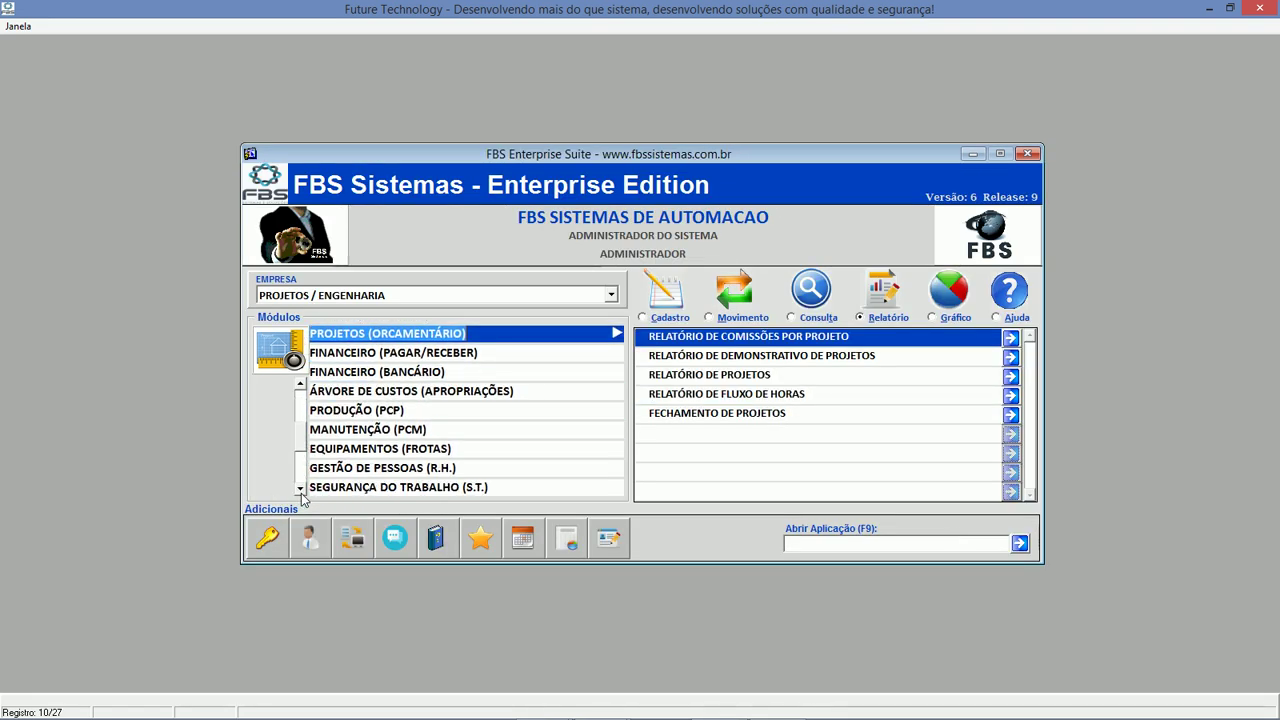
pyautogui.scroll(-5, 300, 492)
pyautogui.scroll(-2, 300, 492)
pyautogui.click(408, 470)
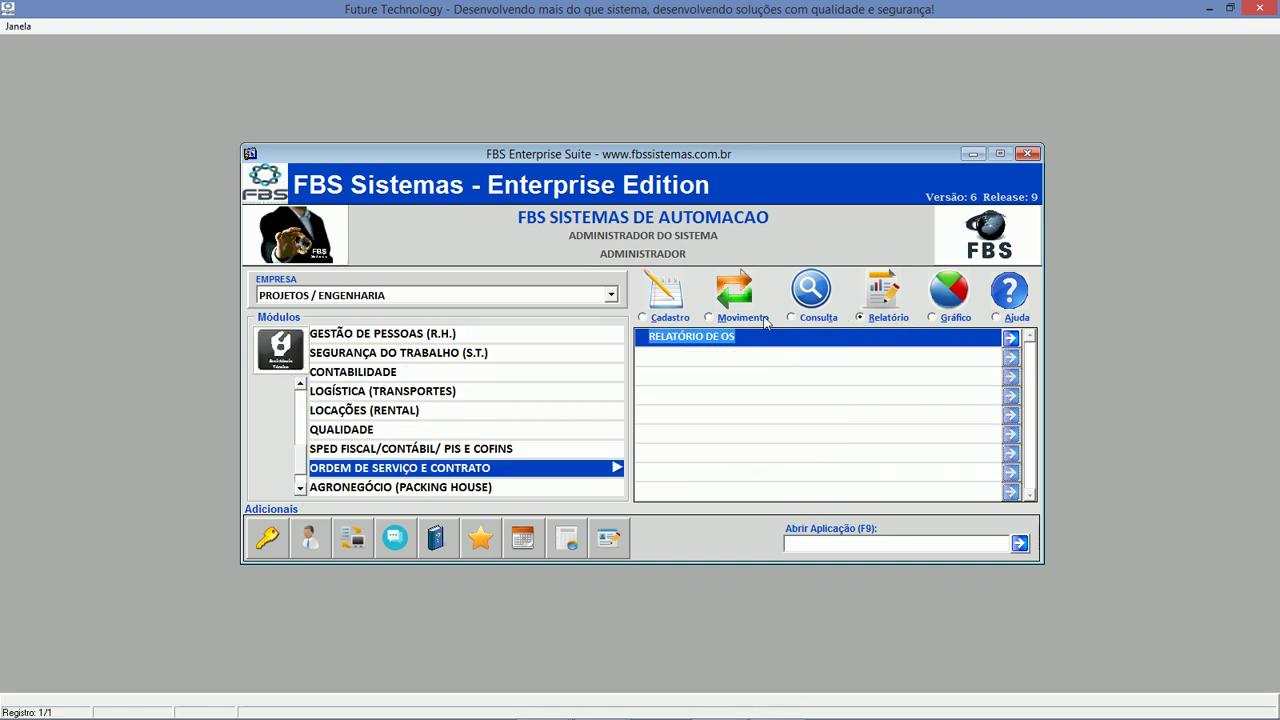
pyautogui.click(758, 322)
pyautogui.doubleClick(776, 384)
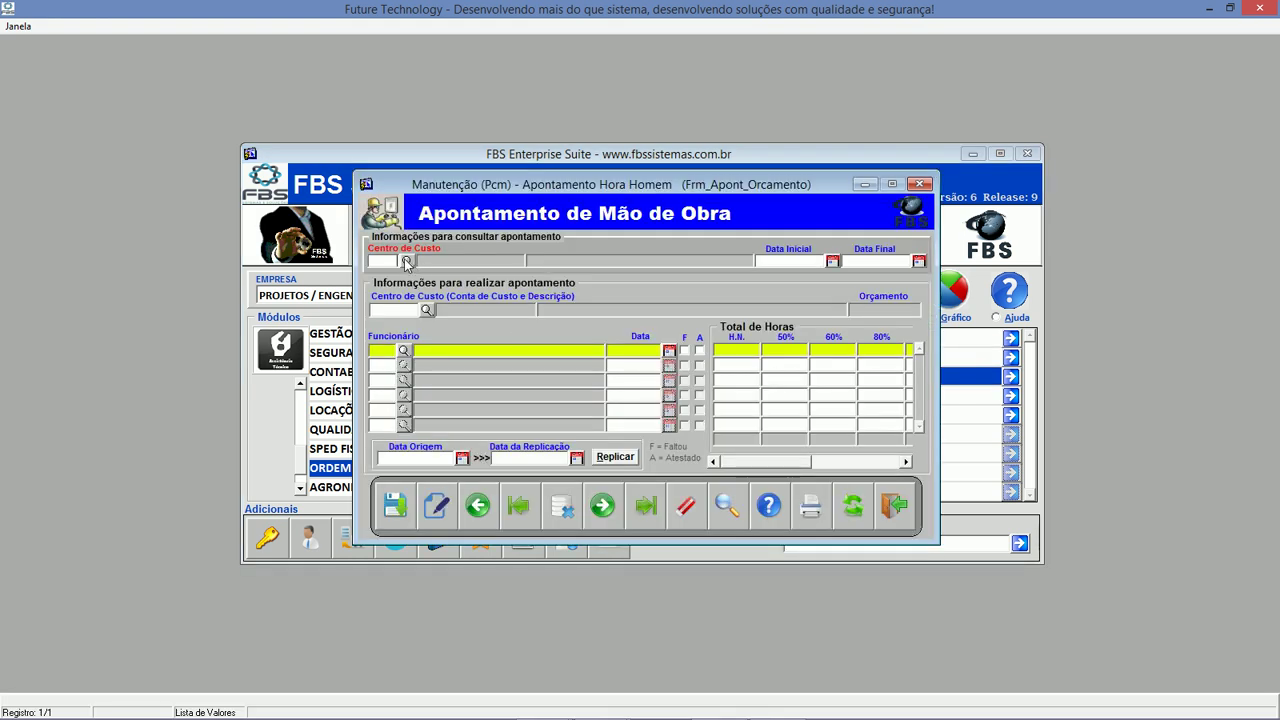
# Load labour-hour entries for cost centre 2456 from 01/01/2017 to 30/05/2017.
pyautogui.click(406, 261)
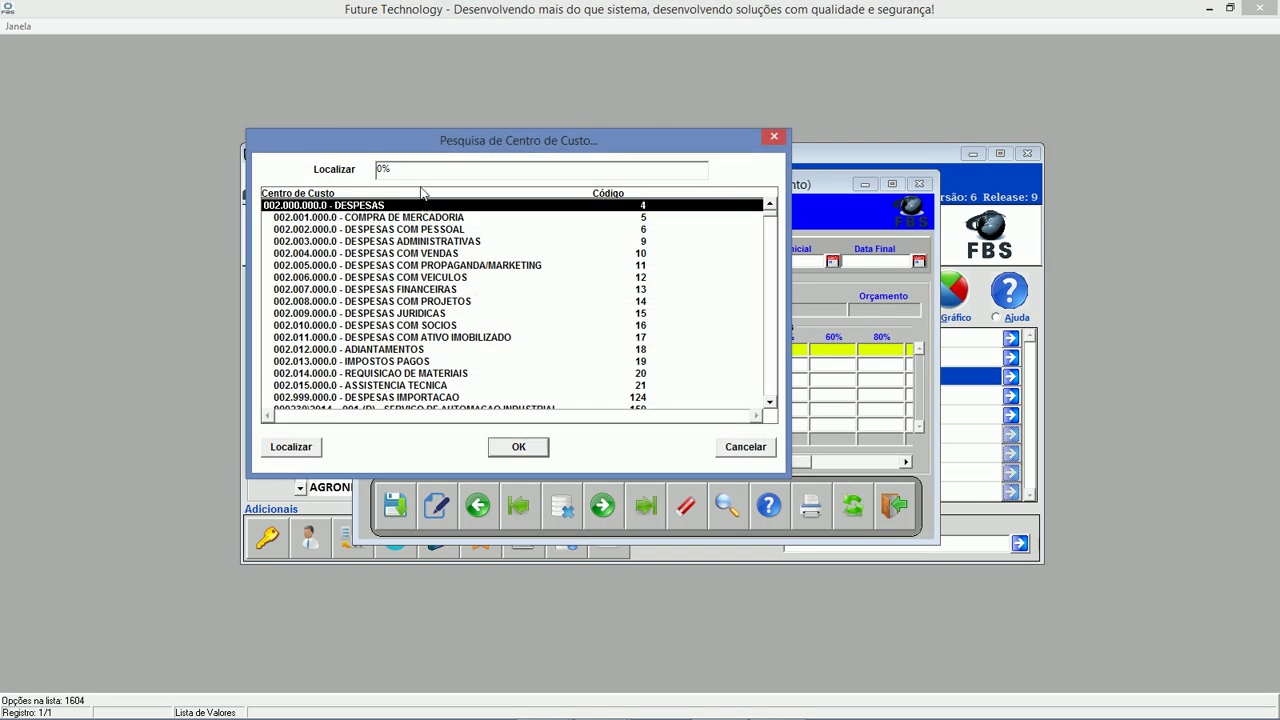
pyautogui.write('0%fbs')
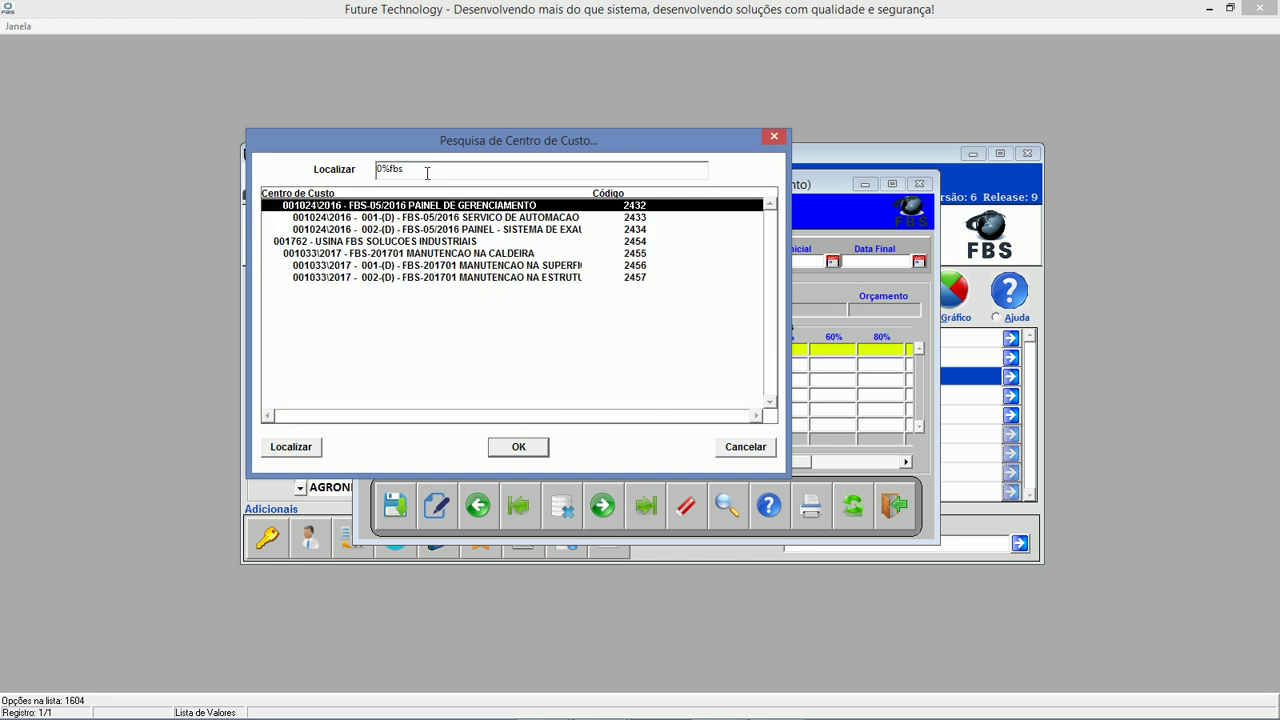
pyautogui.press('Down')
pyautogui.press('Down')
pyautogui.press('Down')
pyautogui.press('Down')
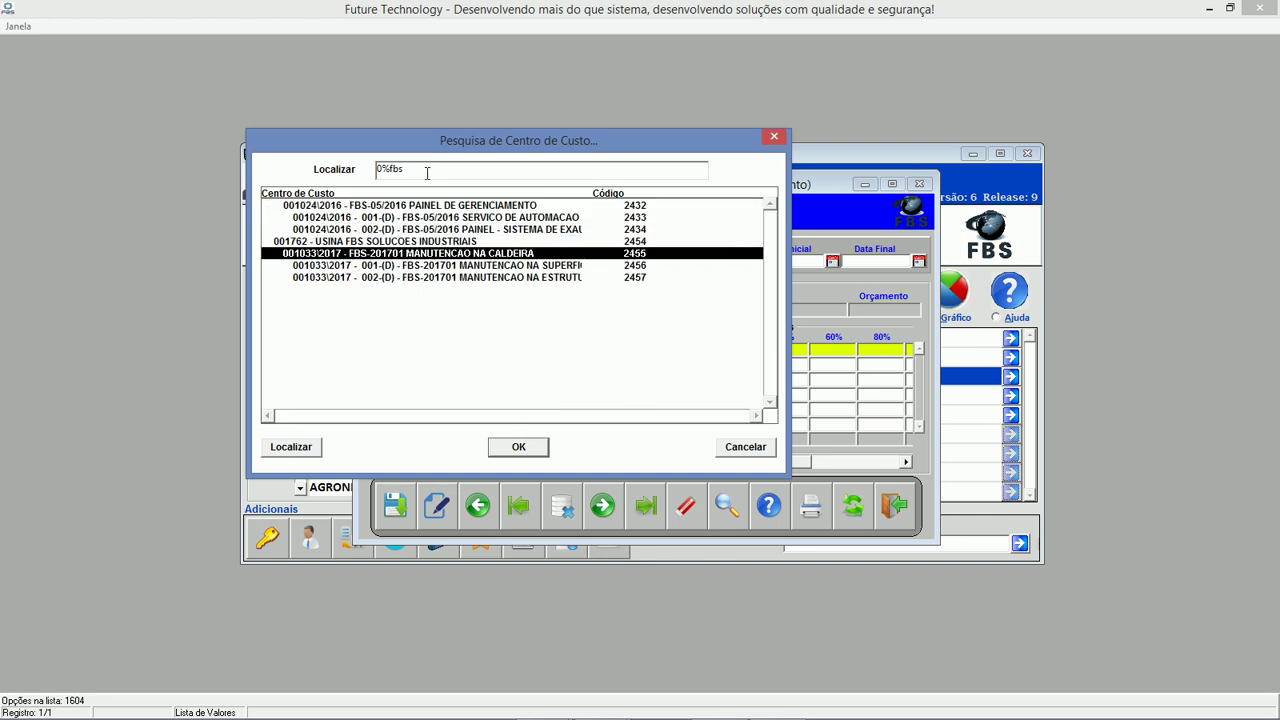
pyautogui.press('Down')
pyautogui.press('Return')
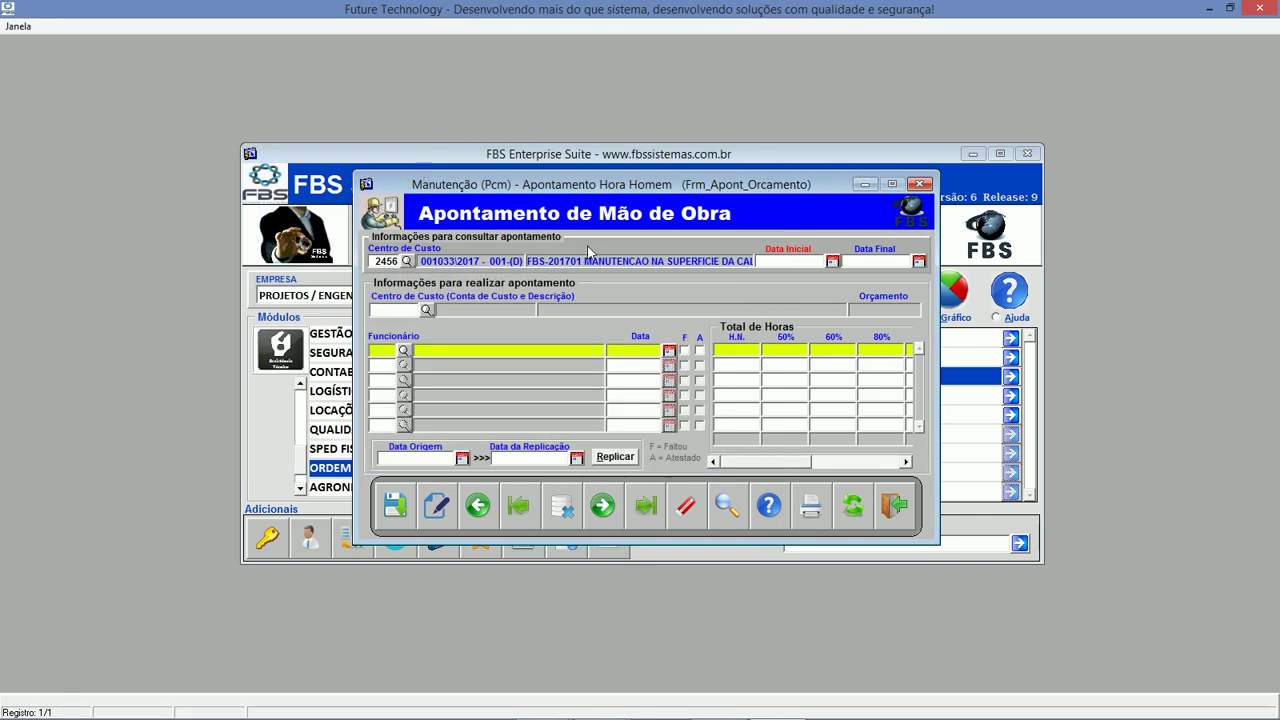
pyautogui.write('01012017')
pyautogui.press('Tab')
pyautogui.write('3000517')
pyautogui.press('Tab')
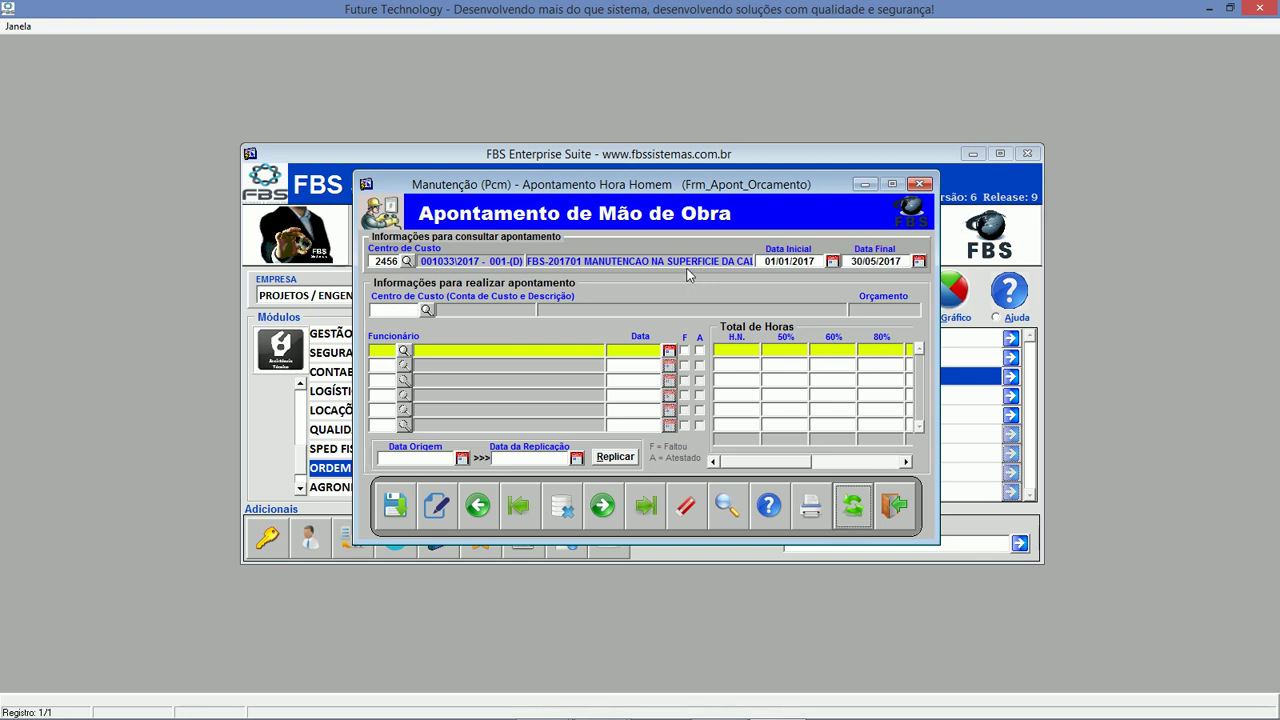
pyautogui.click(853, 507)
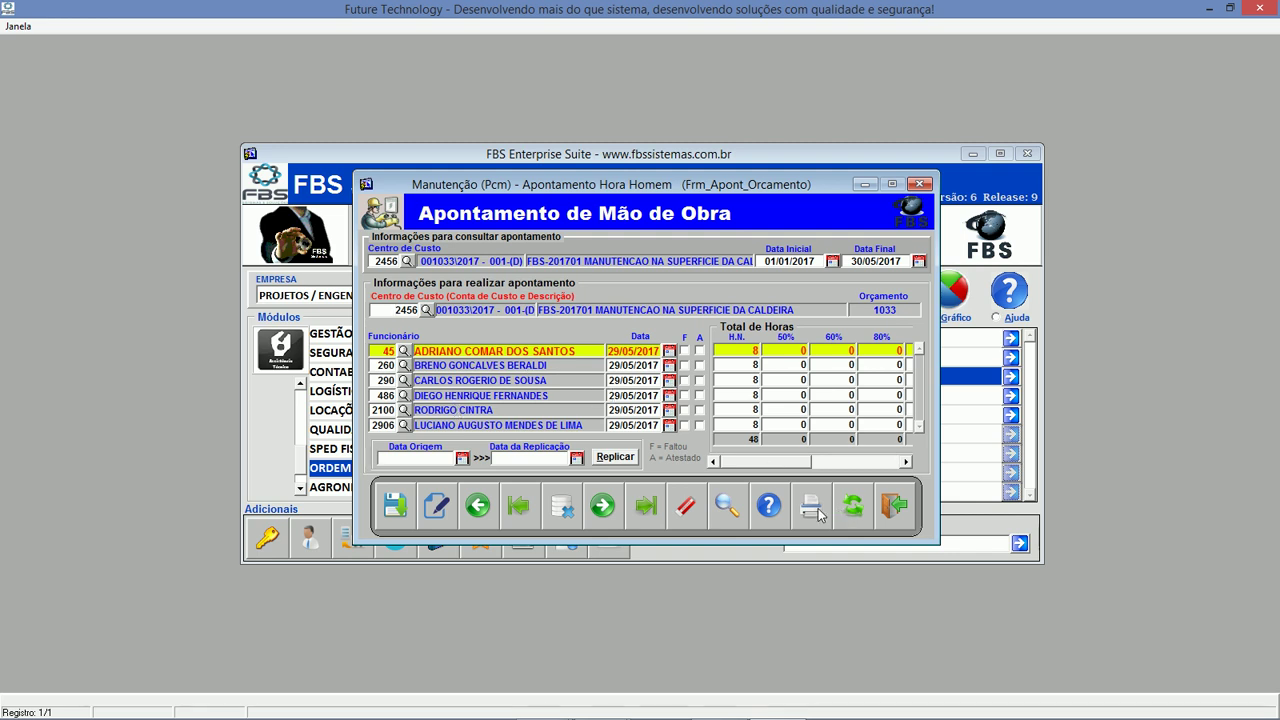
pyautogui.click(811, 507)
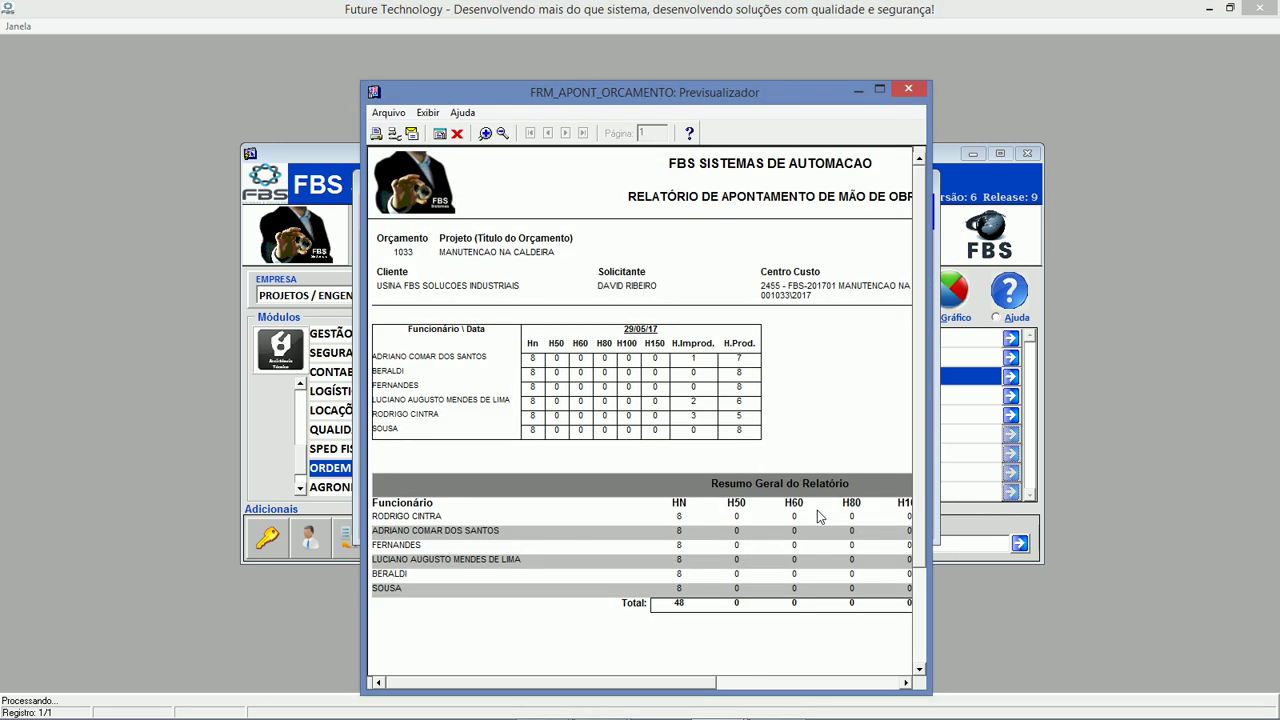
pyautogui.moveTo(931, 401); pyautogui.dragTo(1240, 354)
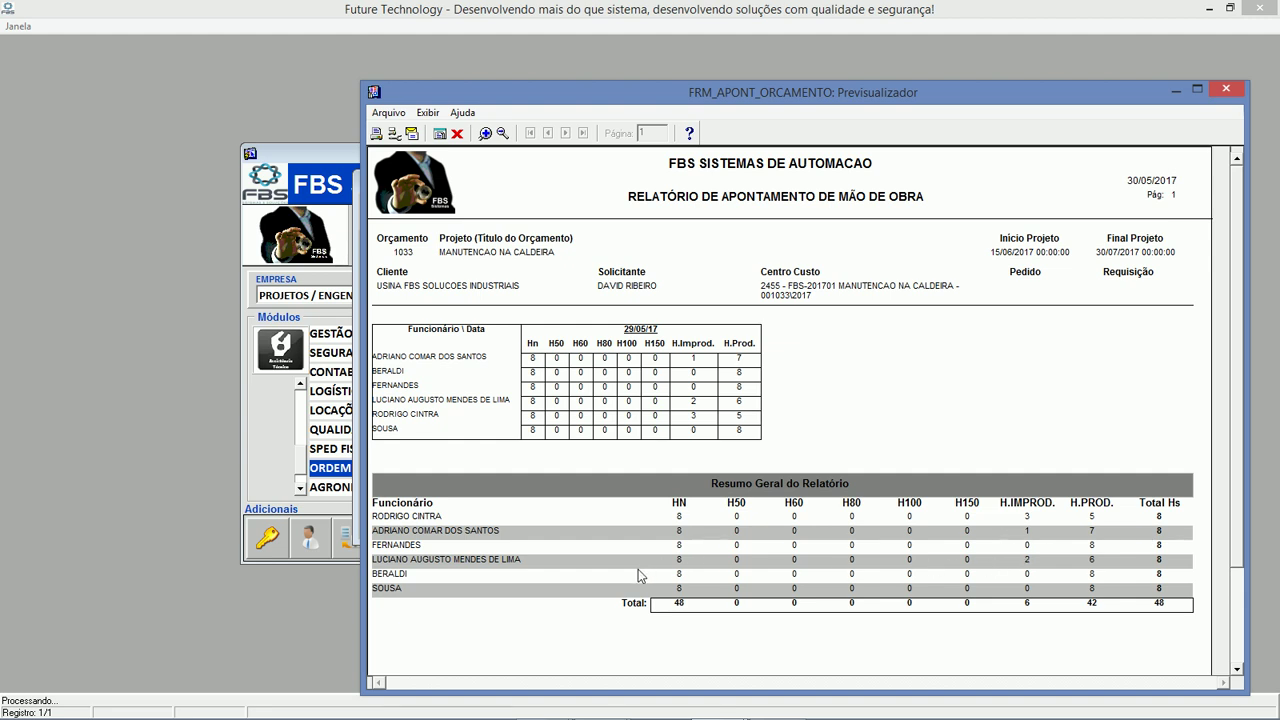
pyautogui.click(457, 133)
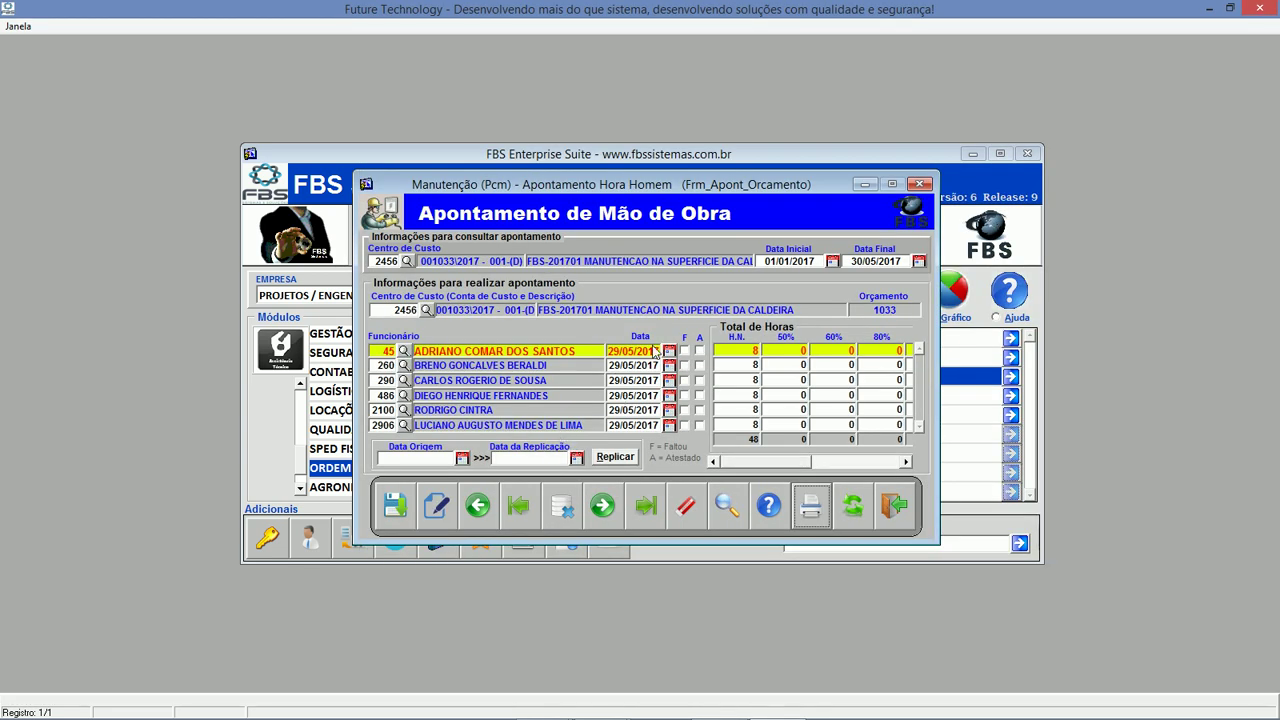
# Replicate the 29/05/2017 labour entries to 30/05/2017 and confirm.
pyautogui.click(432, 459)
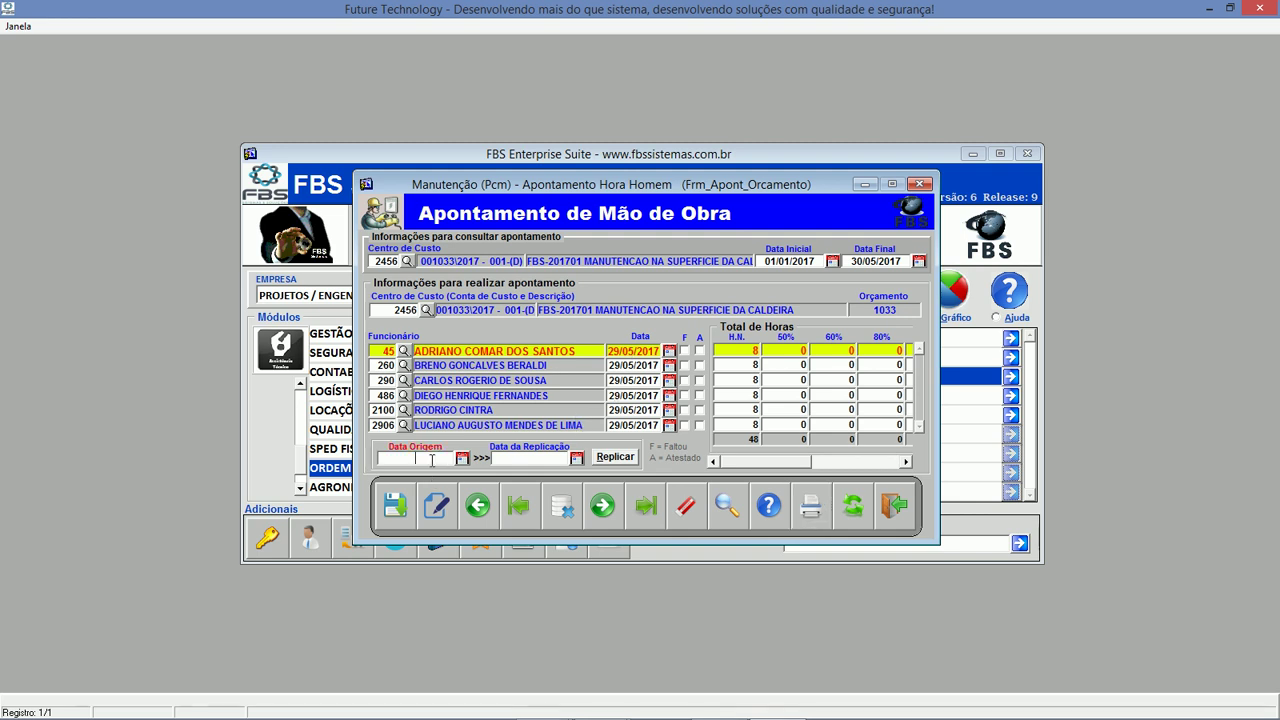
pyautogui.write('29/05/2017')
pyautogui.press('Tab')
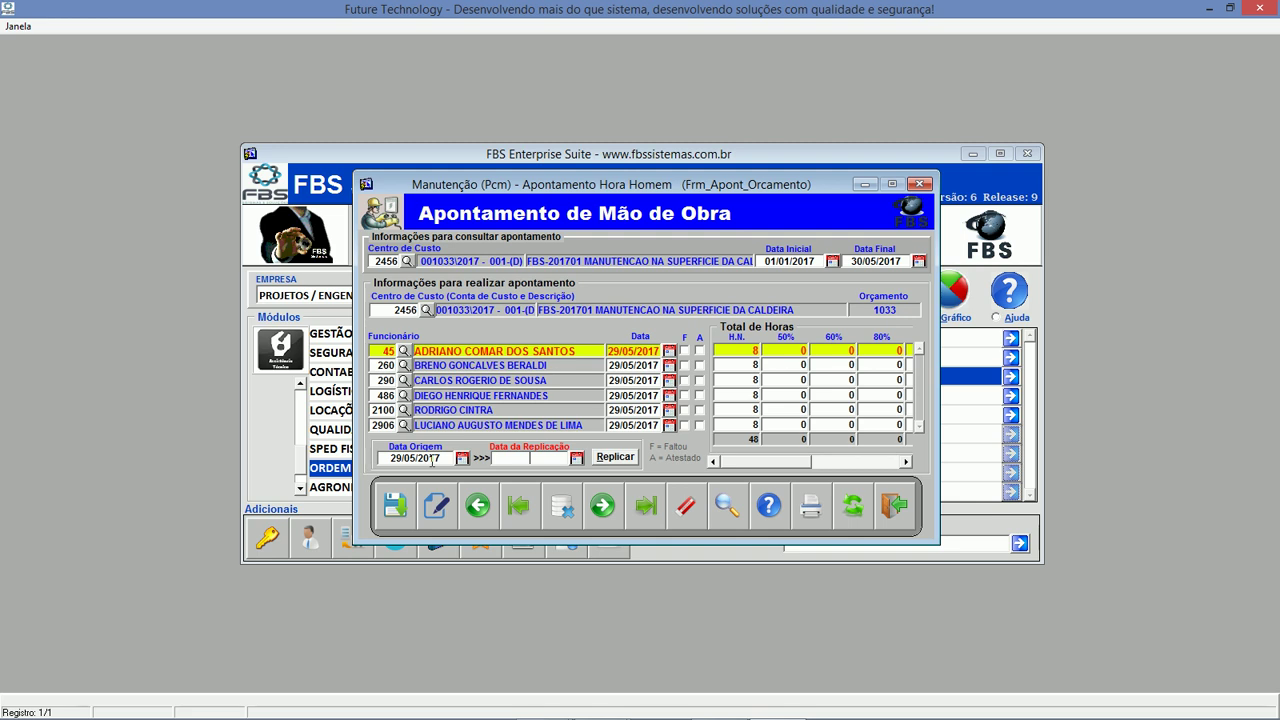
pyautogui.write('30/05/2017')
pyautogui.press('Tab')
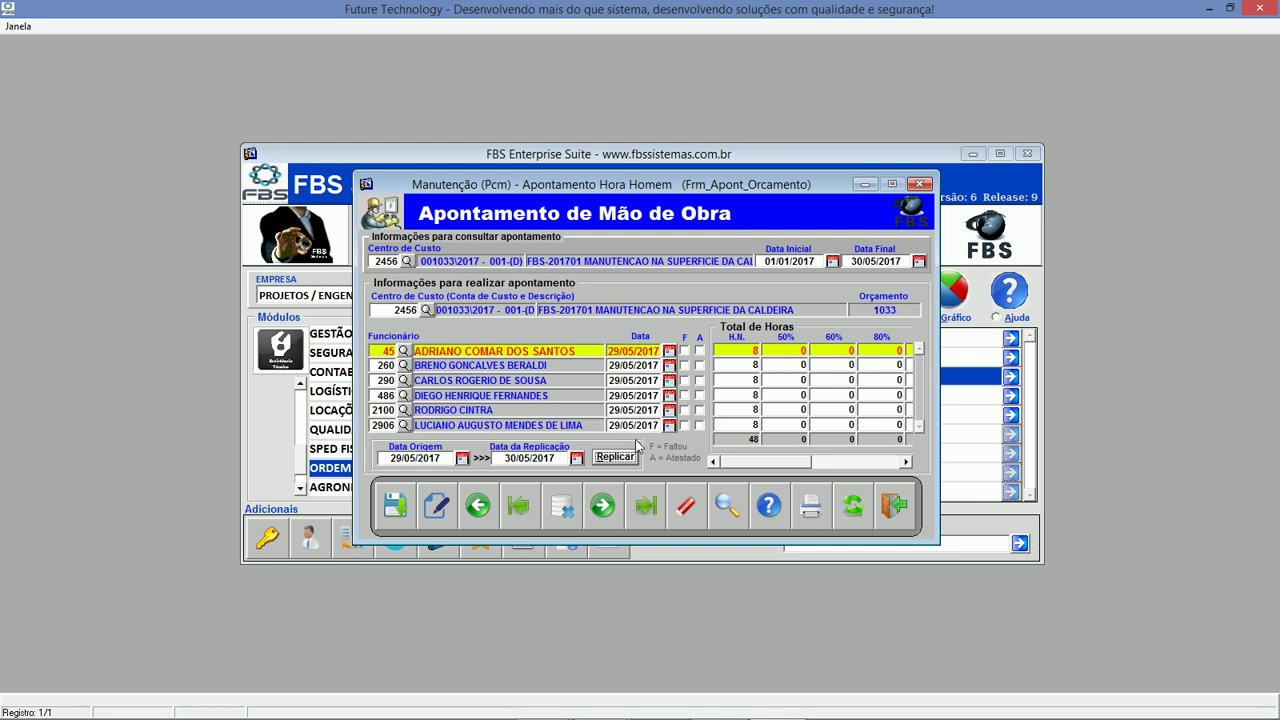
pyautogui.click(615, 457)
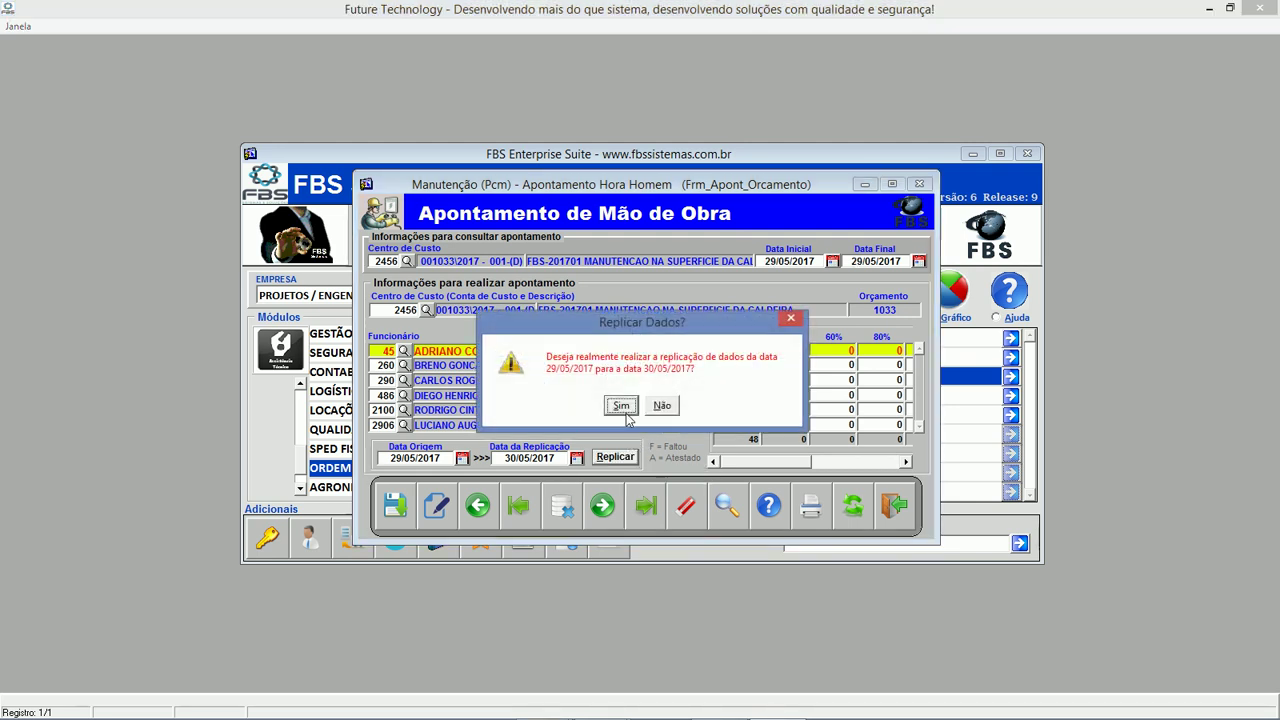
pyautogui.click(627, 404)
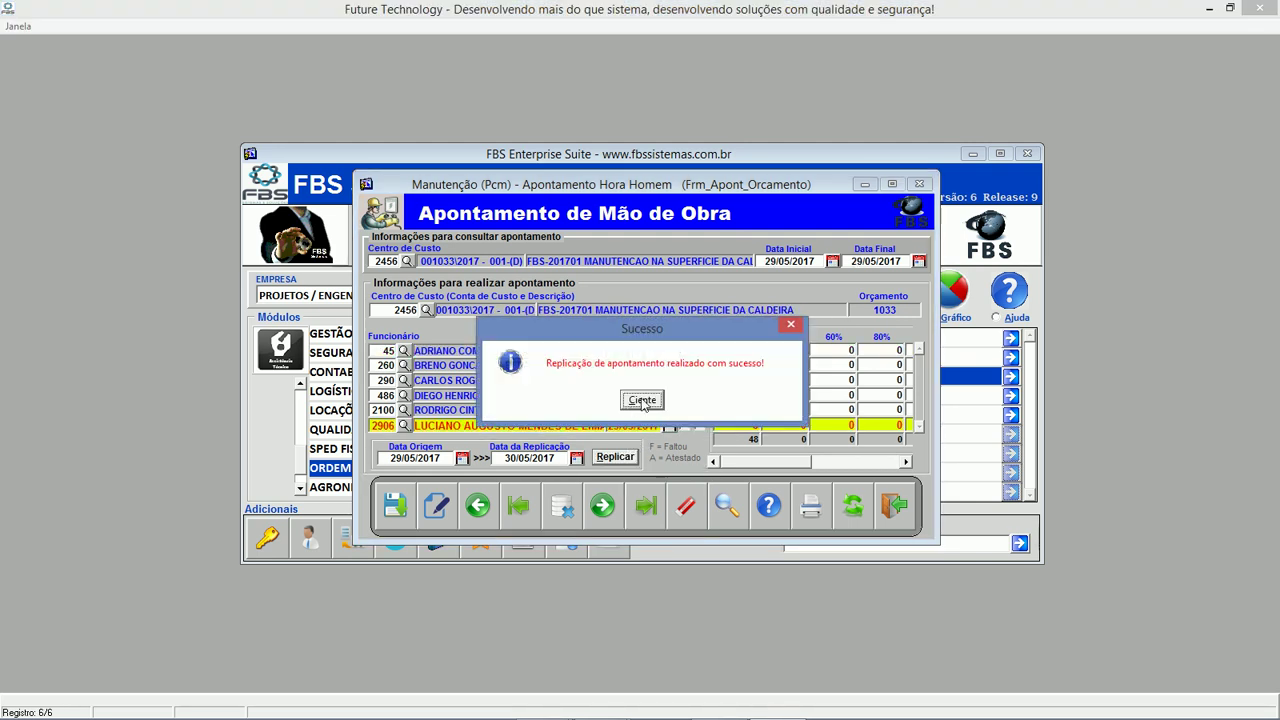
pyautogui.click(642, 401)
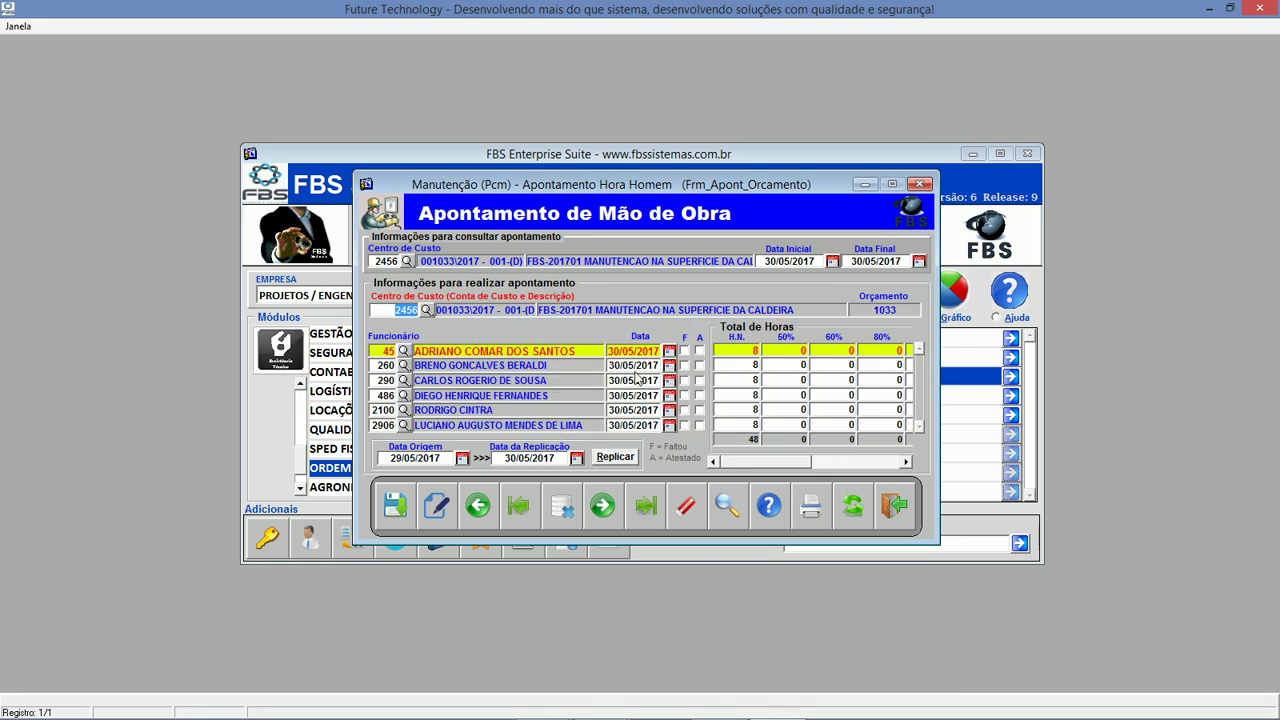
# Add a new row for another employee with 2 normal hours.
pyautogui.click(386, 396)
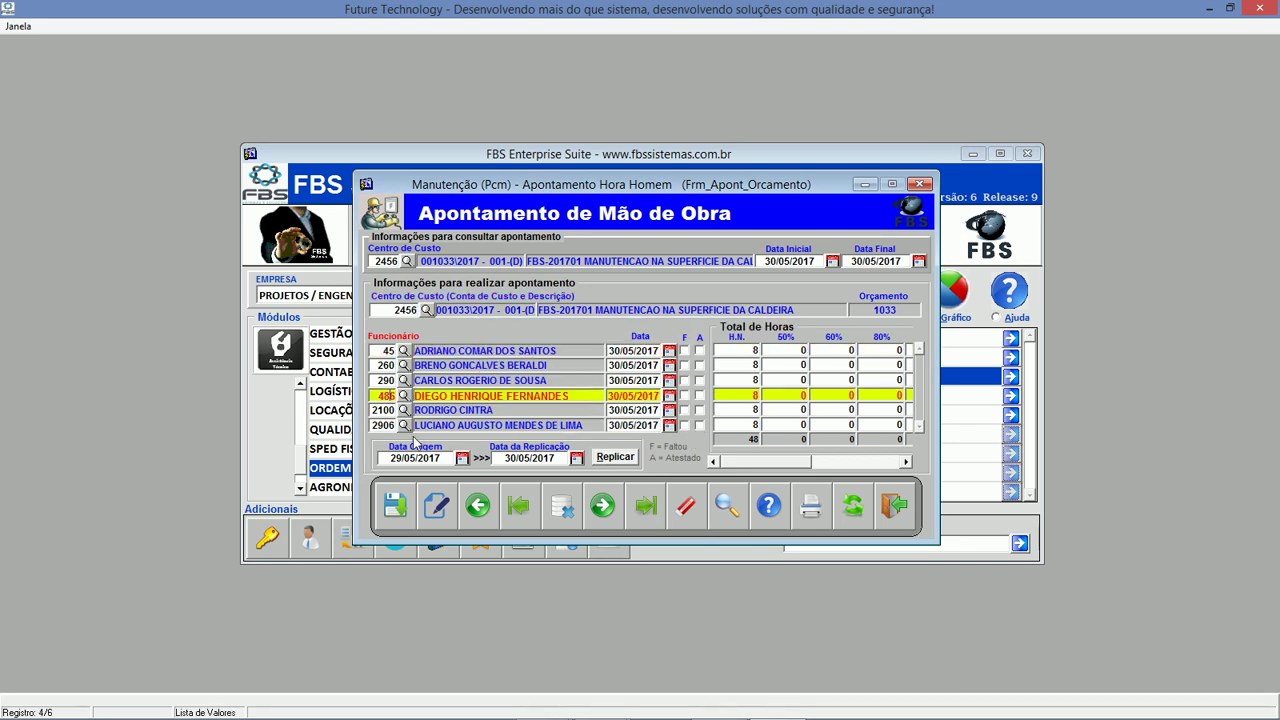
pyautogui.press('Down')
pyautogui.press('Down')
pyautogui.press('Down')
pyautogui.click(405, 427)
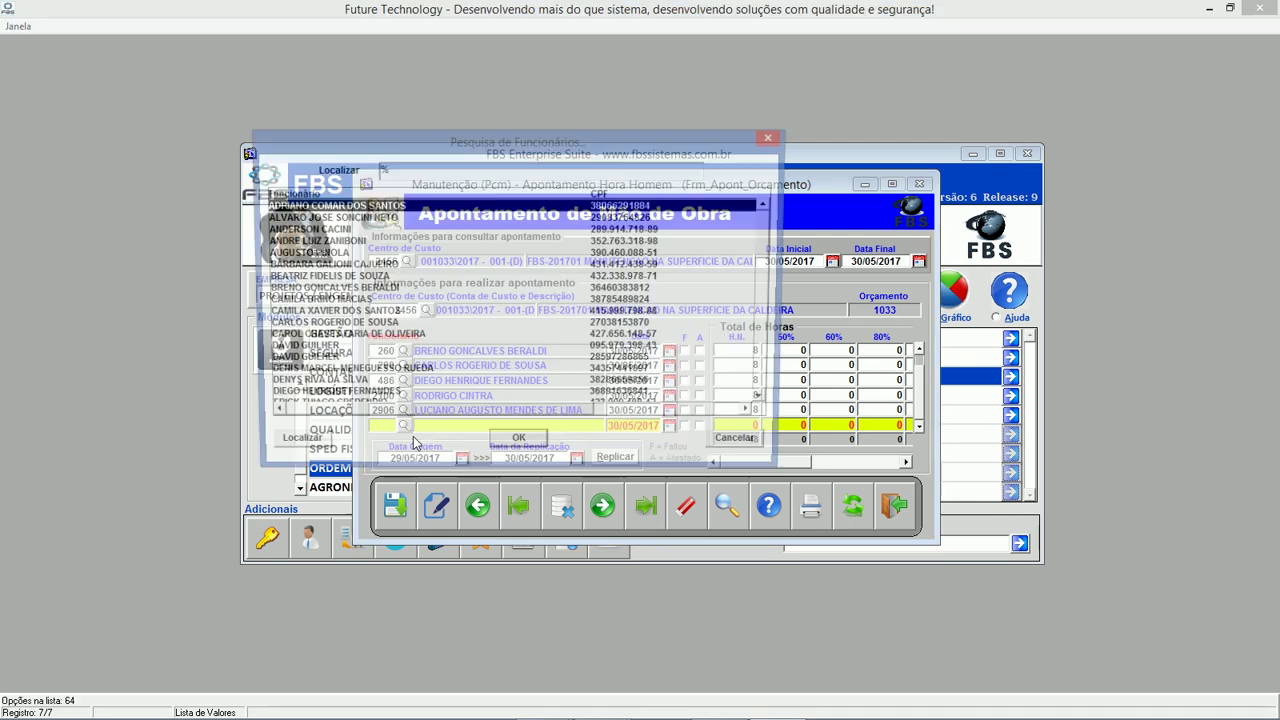
pyautogui.write('paulo')
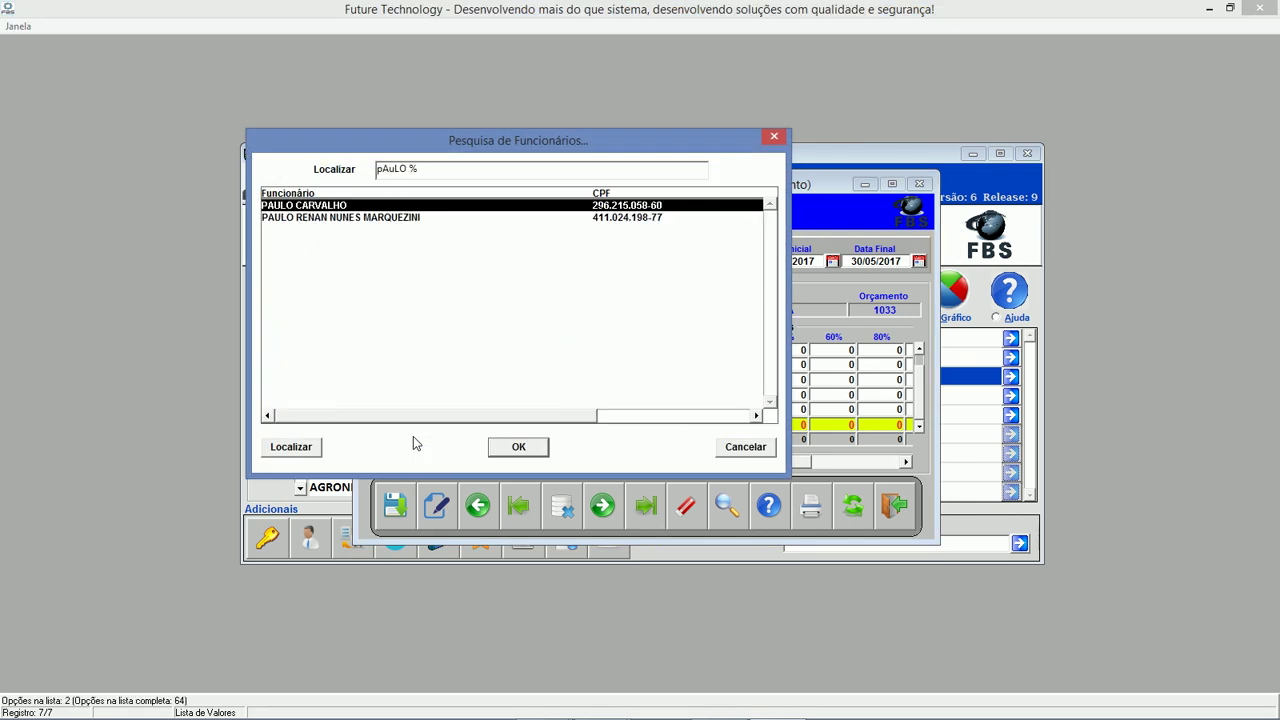
pyautogui.press('Return')
pyautogui.press('Tab')
pyautogui.write('2')
pyautogui.press('Tab')
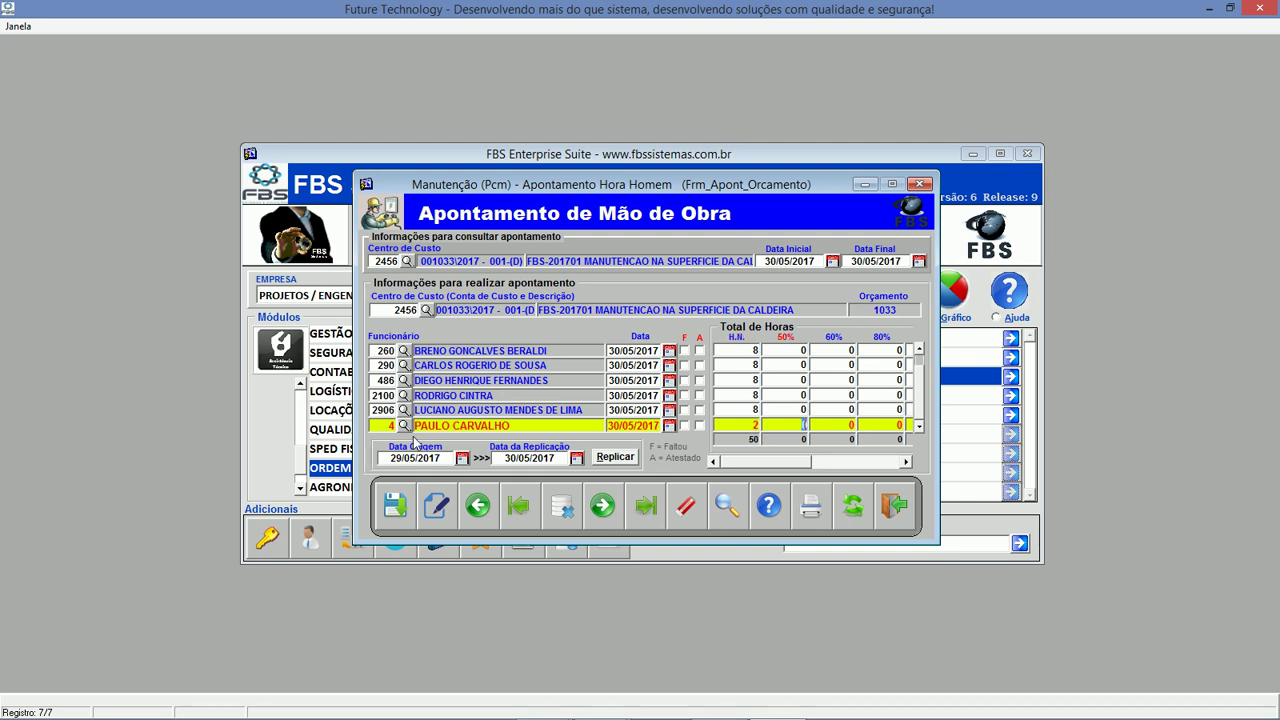
# Save the labour entries and generate the updated labour report preview.
pyautogui.click(393, 511)
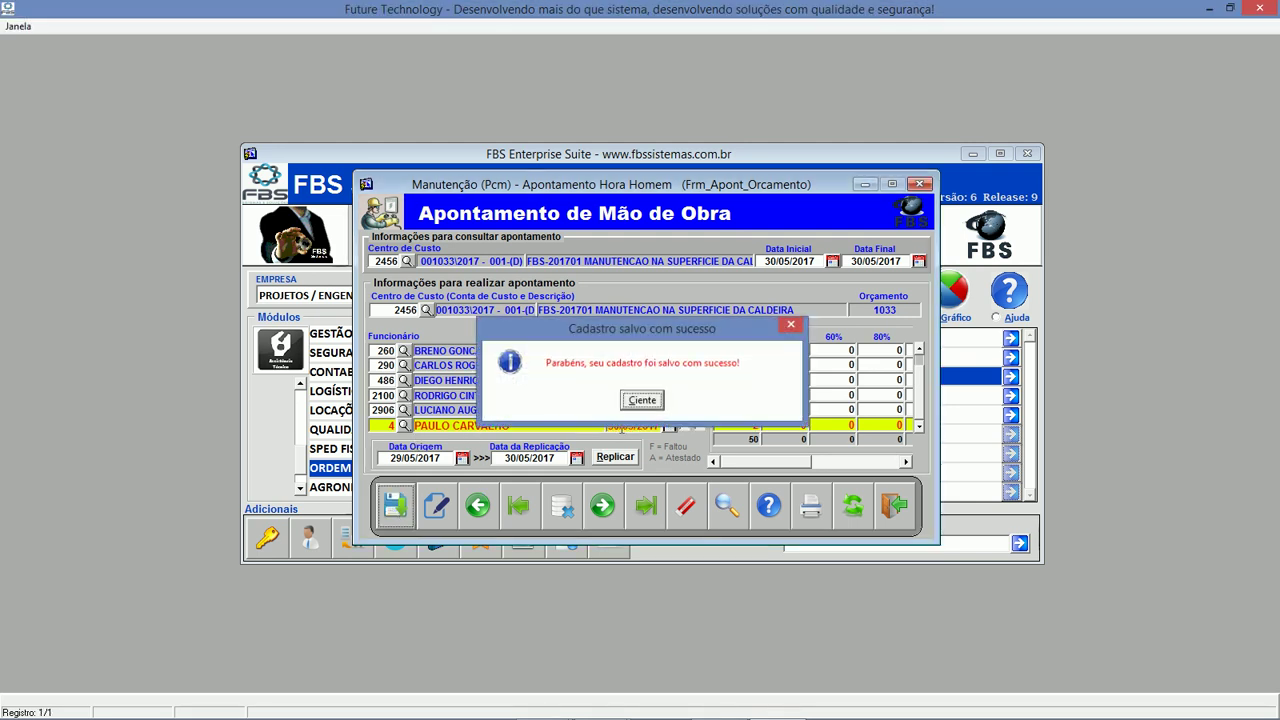
pyautogui.click(642, 398)
pyautogui.click(810, 505)
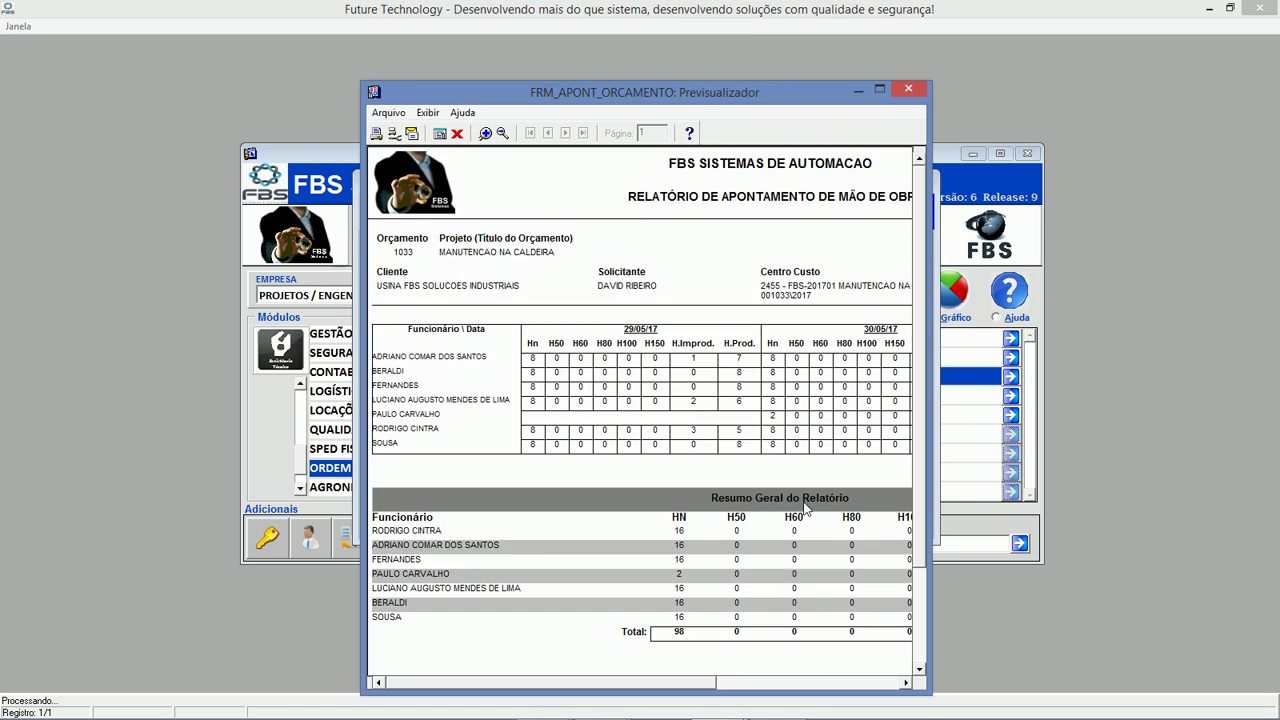
# Bring forward, widen and maximize the 98-hour labour report, then close it and the entry window.
pyautogui.click(933, 248)
pyautogui.moveTo(684, 718)
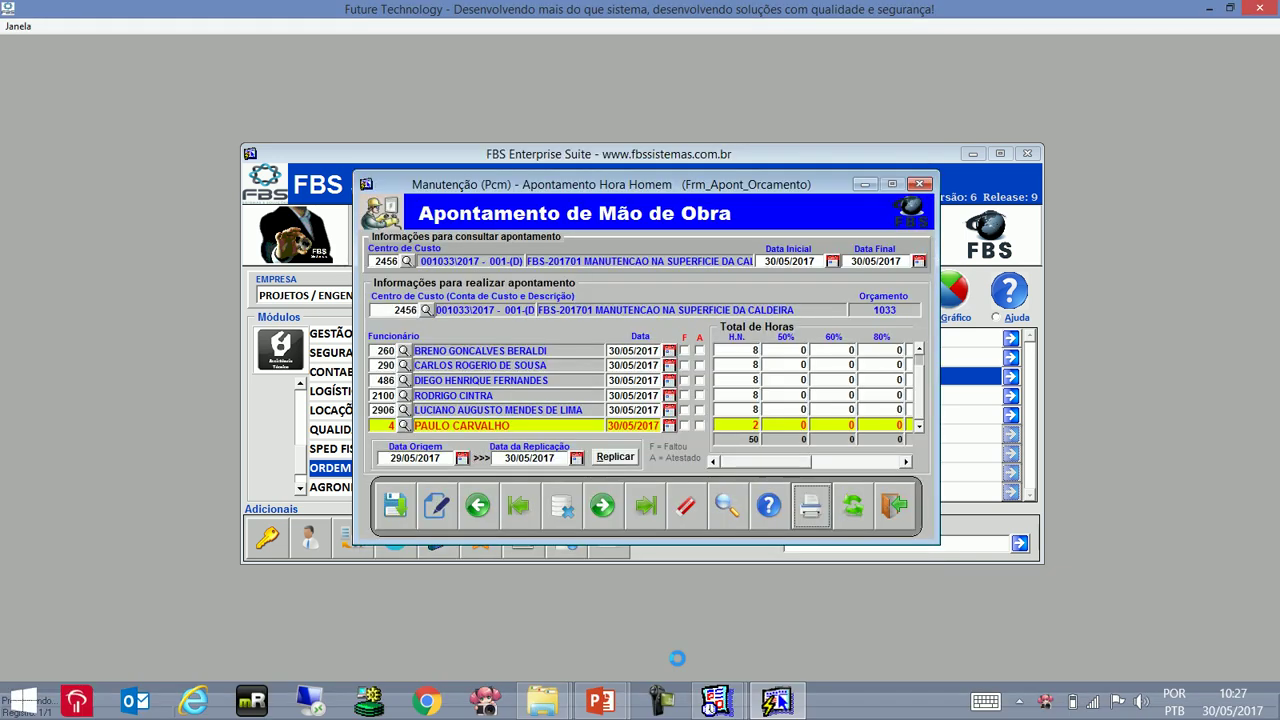
pyautogui.moveTo(712, 700)
pyautogui.click(829, 584)
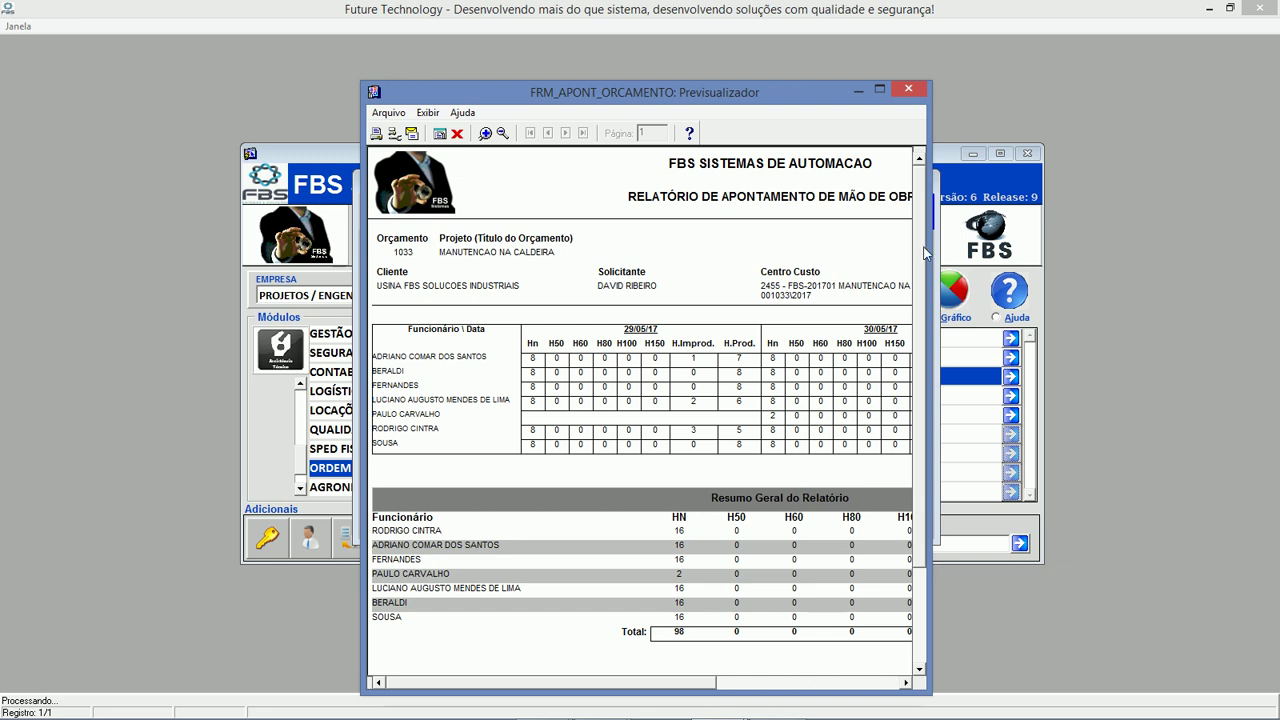
pyautogui.moveTo(930, 249); pyautogui.dragTo(1206, 200)
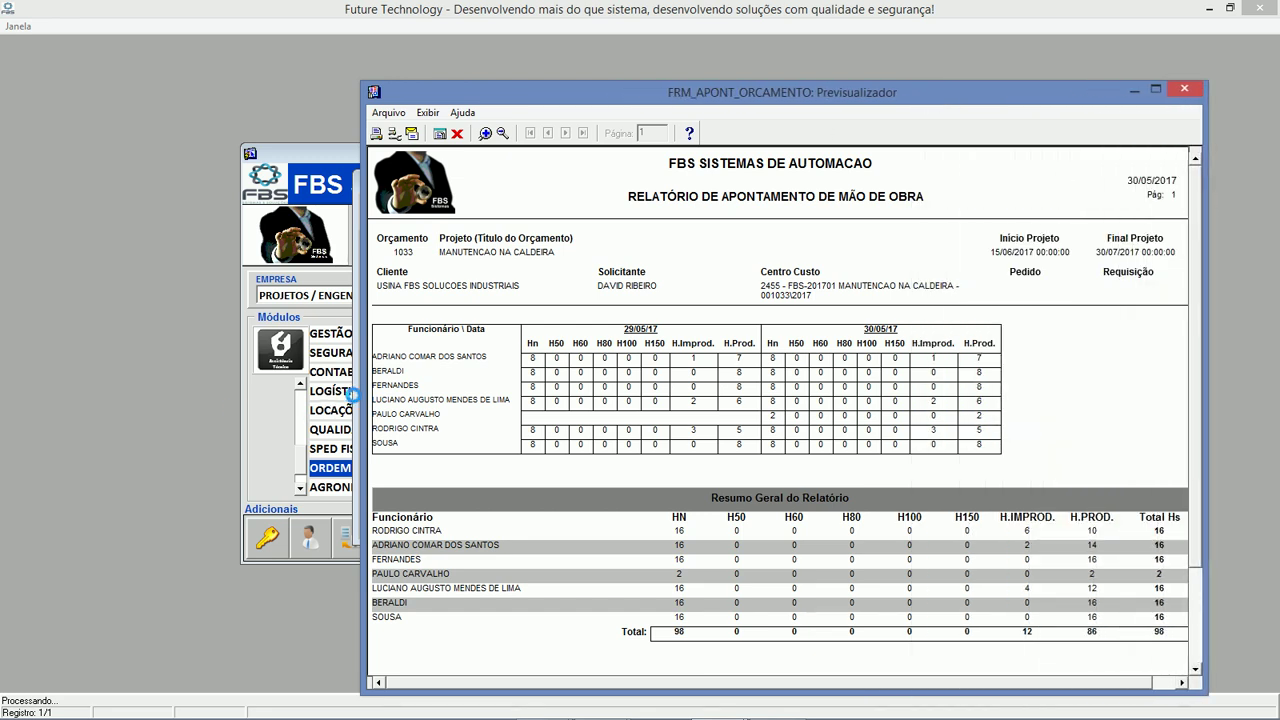
pyautogui.click(1155, 89)
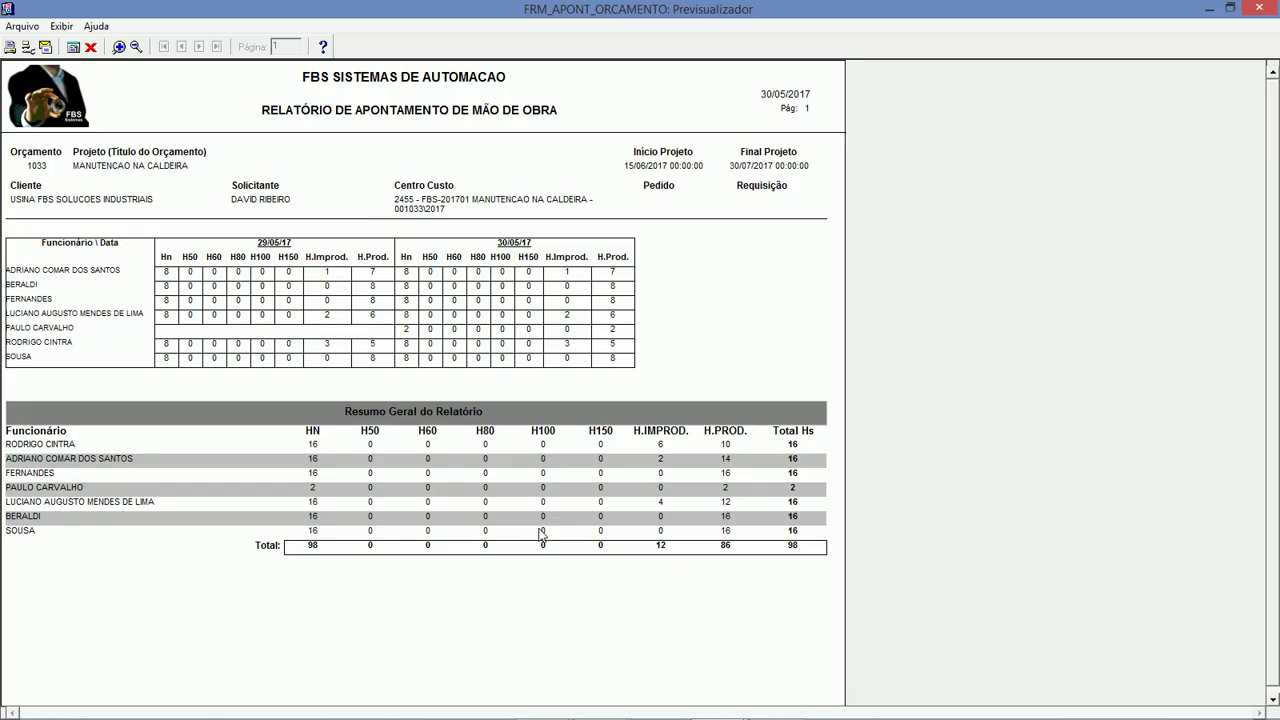
pyautogui.click(90, 47)
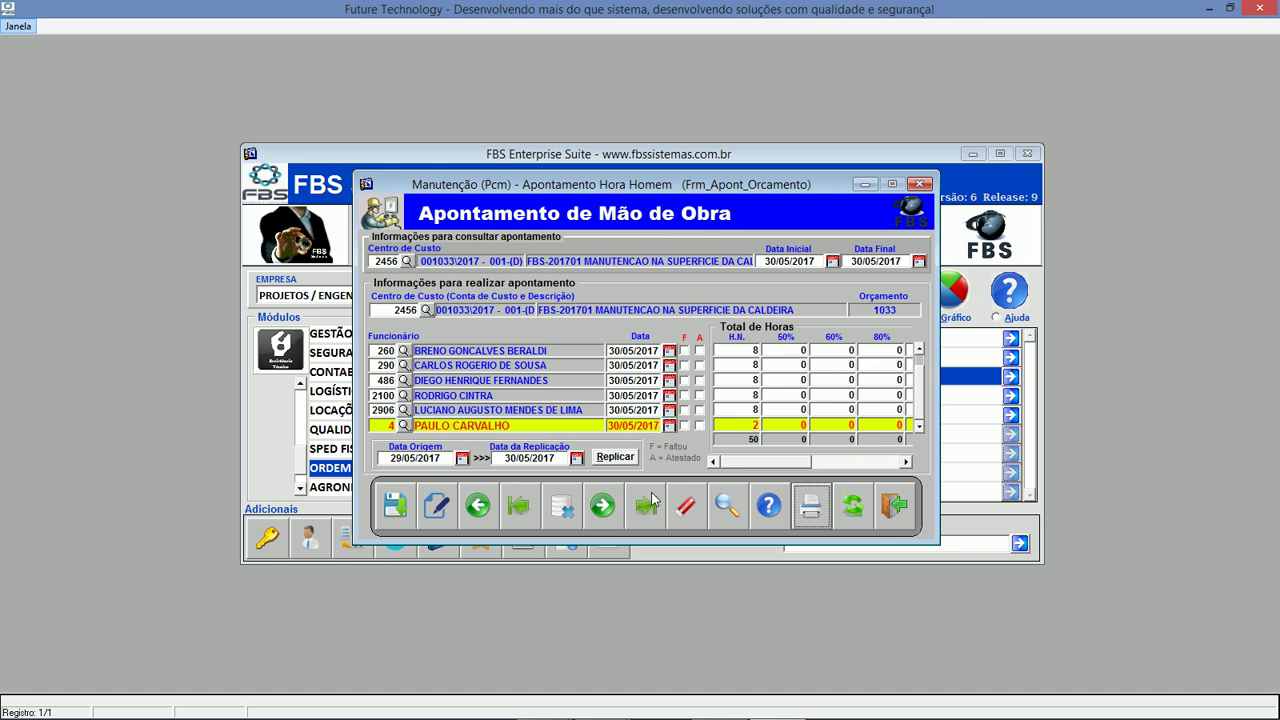
pyautogui.click(893, 507)
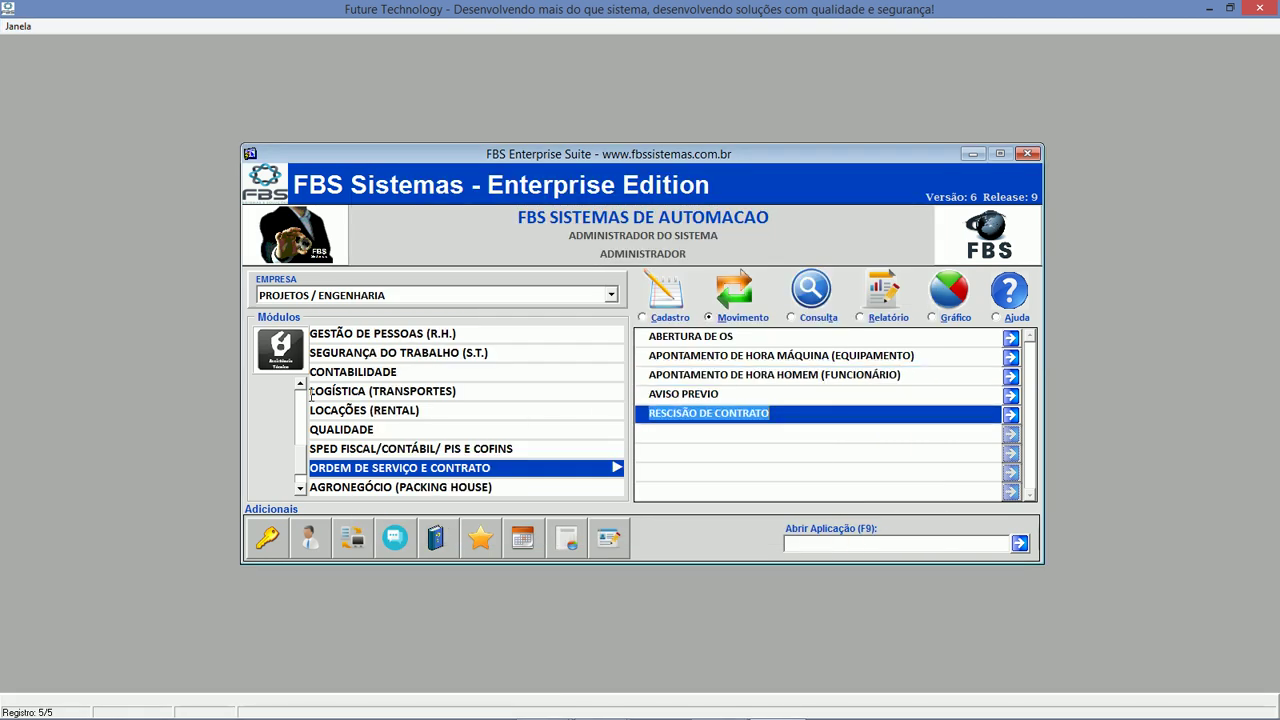
# Open the Consulta de Projetos form from the Projetos module's queries.
pyautogui.click(303, 385)
pyautogui.click(301, 385)
pyautogui.click(301, 385)
pyautogui.click(301, 385)
pyautogui.click(301, 385)
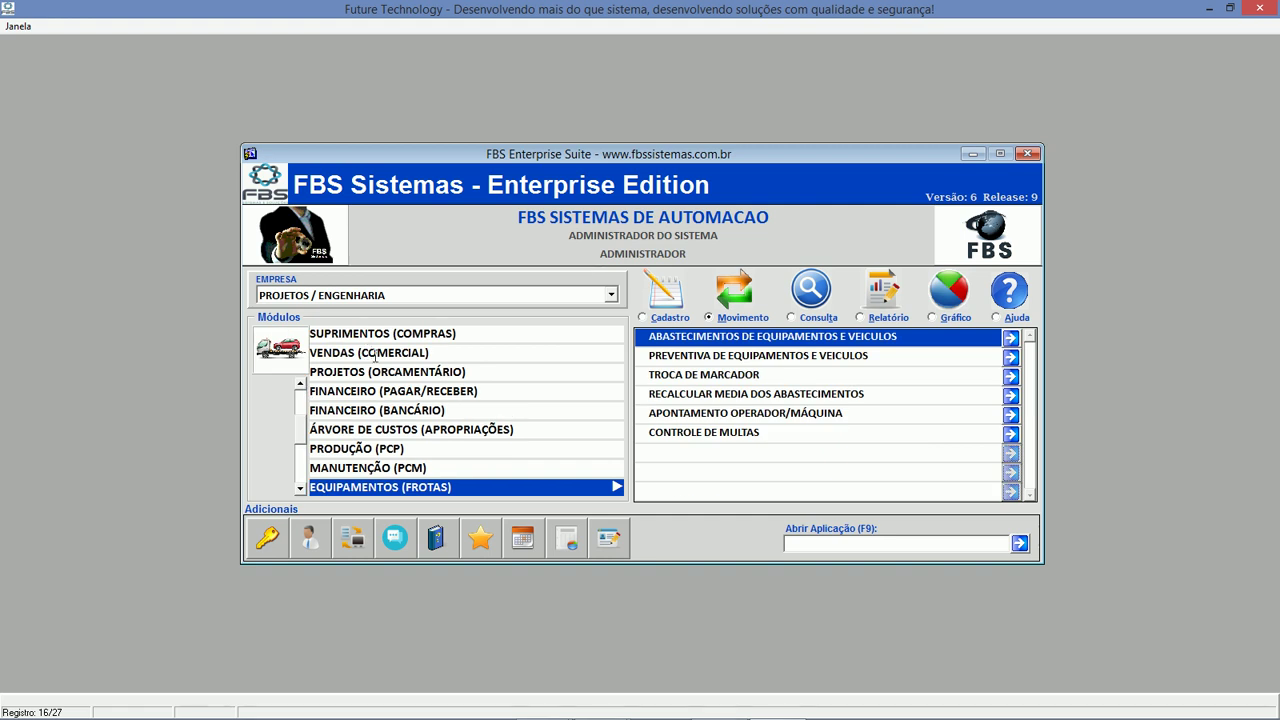
pyautogui.click(377, 371)
pyautogui.click(805, 317)
pyautogui.click(822, 348)
pyautogui.click(822, 341)
pyautogui.click(820, 374)
pyautogui.click(822, 355)
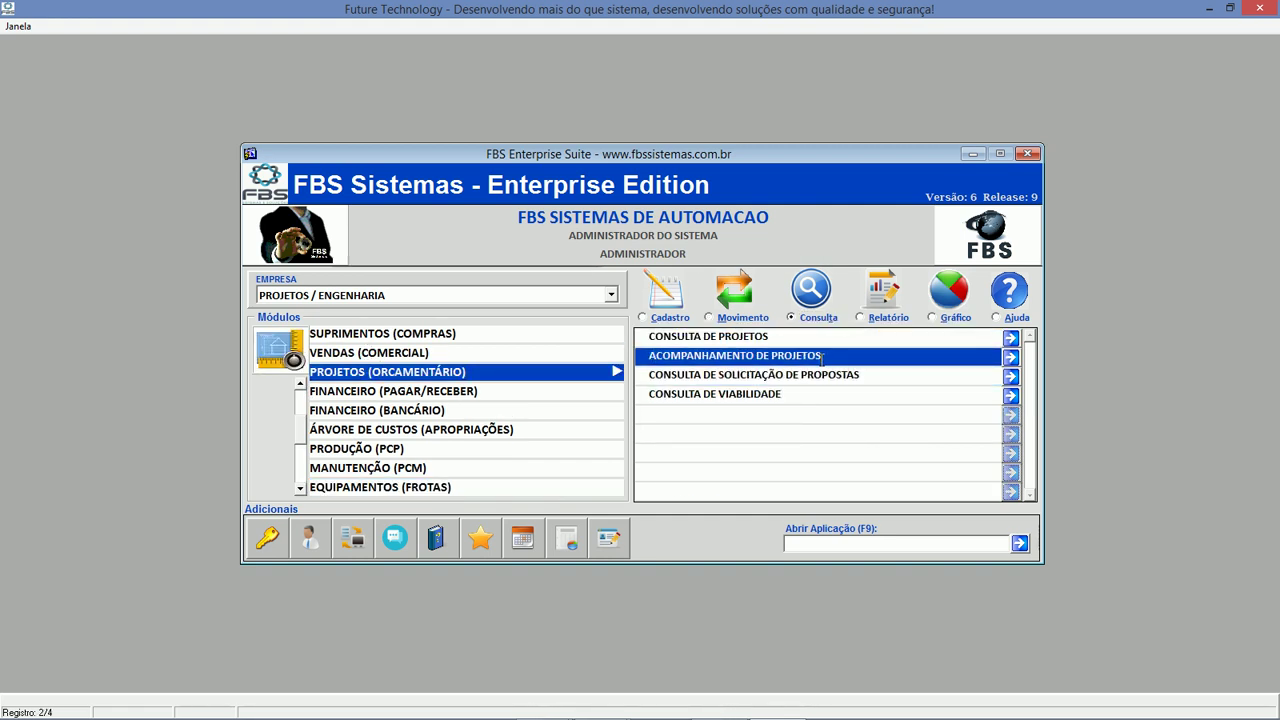
pyautogui.doubleClick(822, 356)
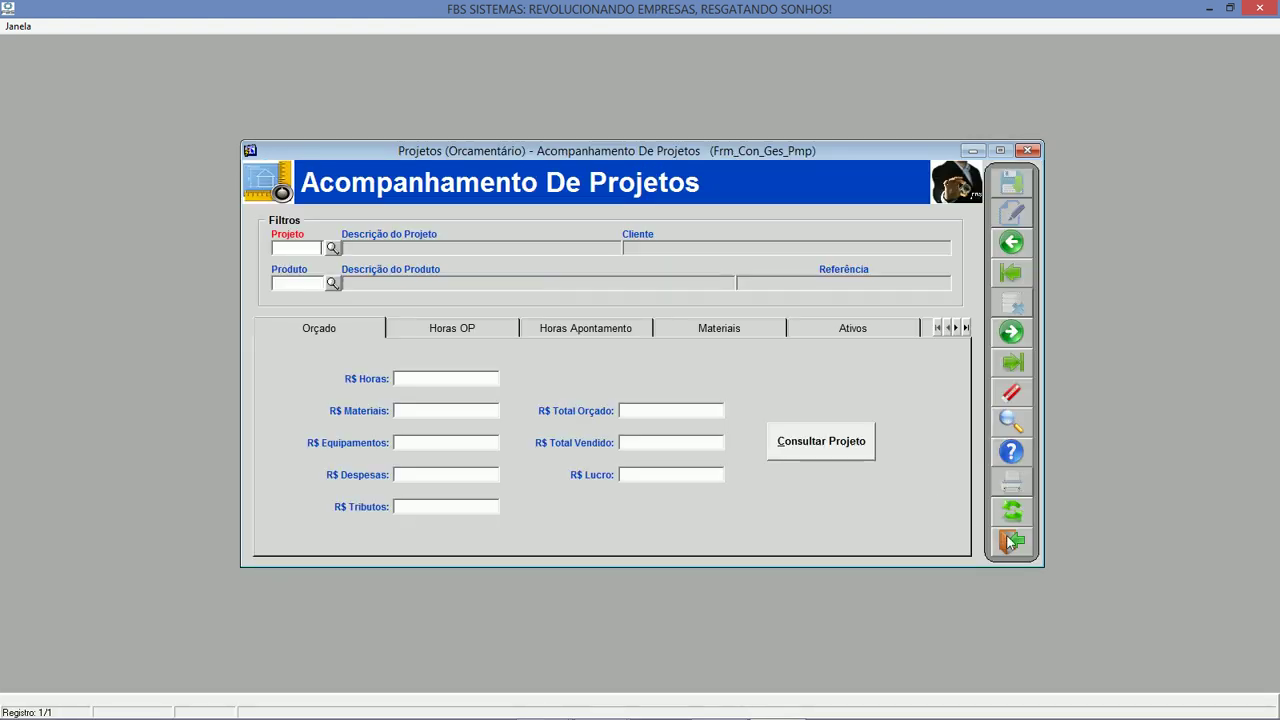
pyautogui.click(1012, 540)
pyautogui.doubleClick(807, 336)
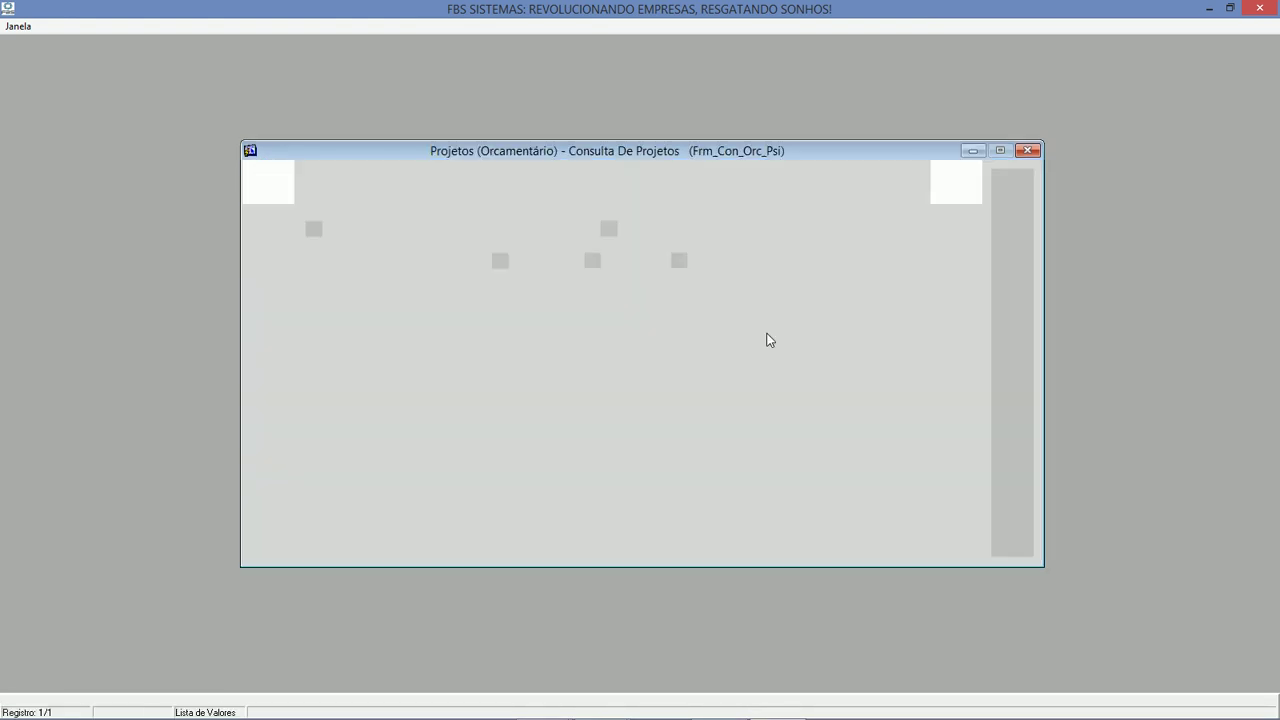
# Query projects dated 29/05/2017 to 30/05/2017.
pyautogui.click(551, 262)
pyautogui.write('29052017')
pyautogui.press('Tab')
pyautogui.write('30052017')
pyautogui.press('Tab')
pyautogui.click(1016, 514)
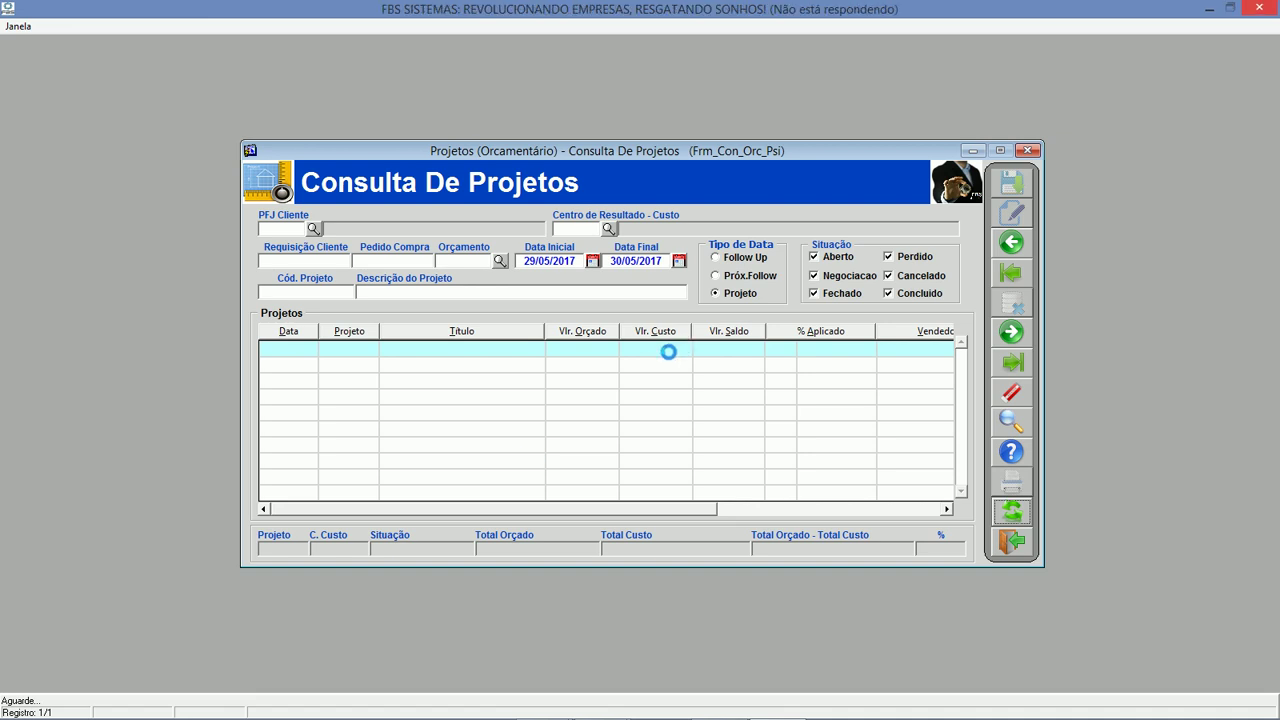
pyautogui.click(660, 350)
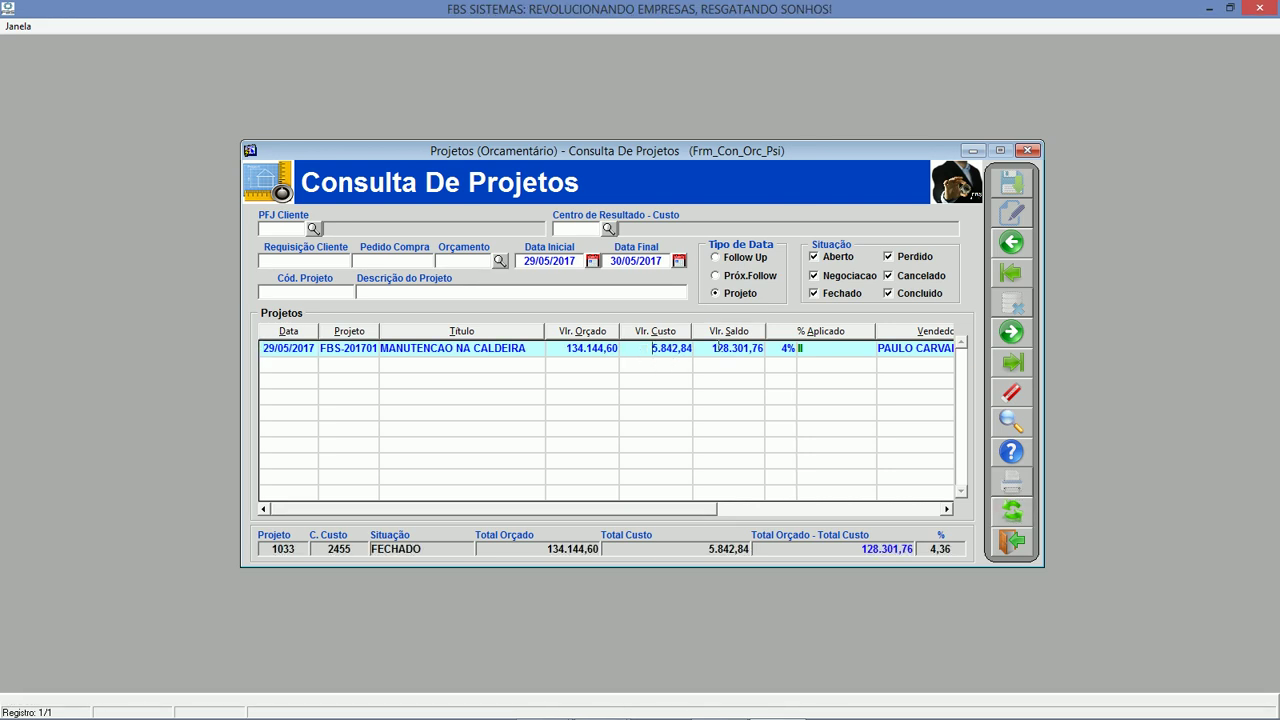
pyautogui.rightClick(660, 356)
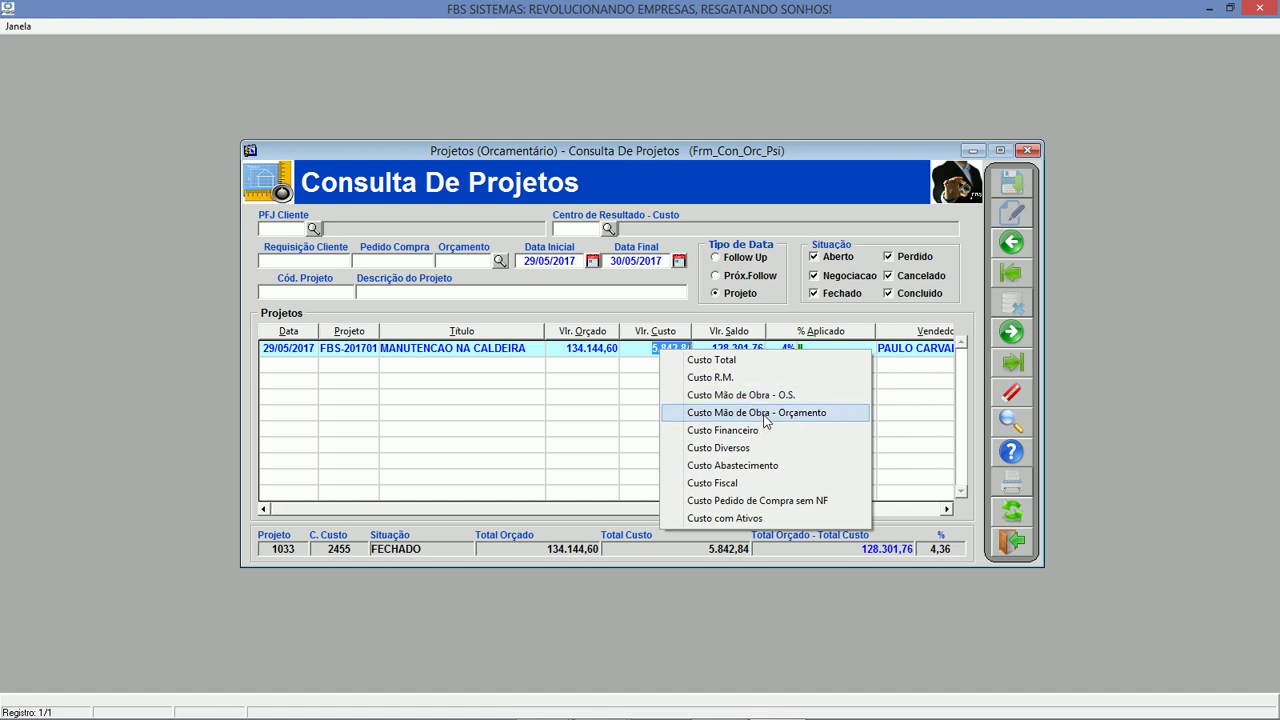
pyautogui.click(828, 359)
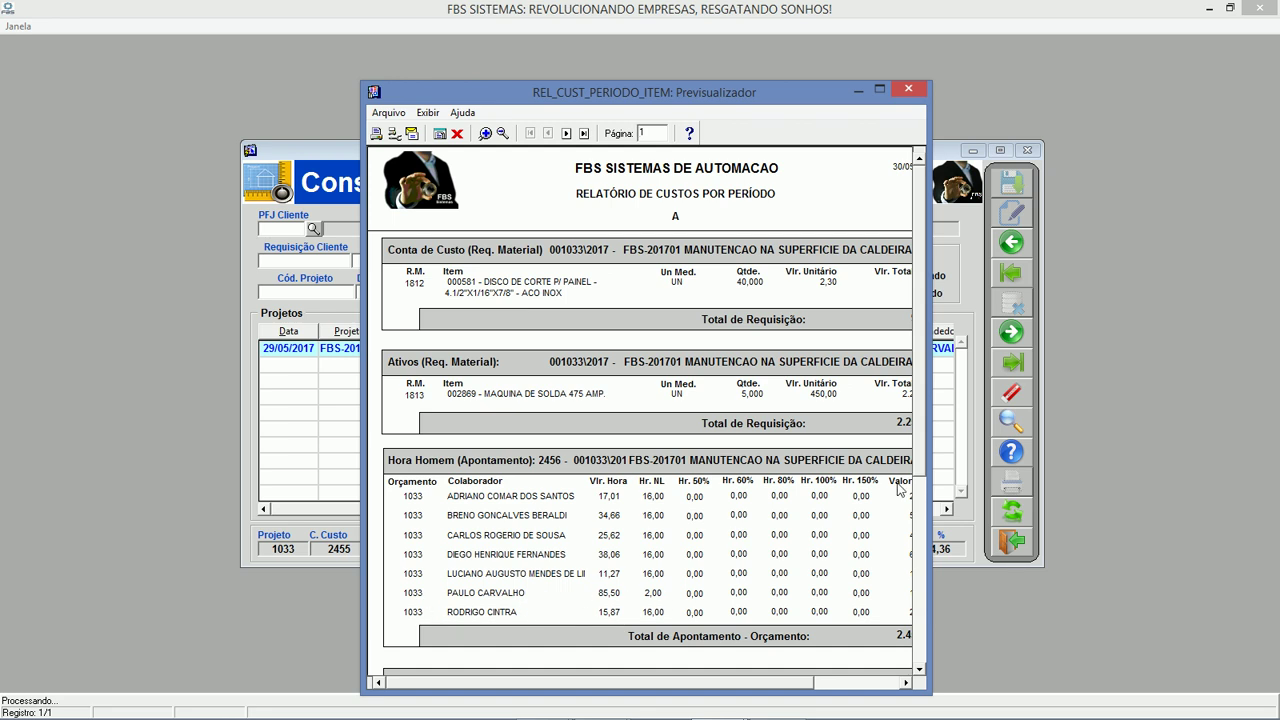
pyautogui.click(880, 89)
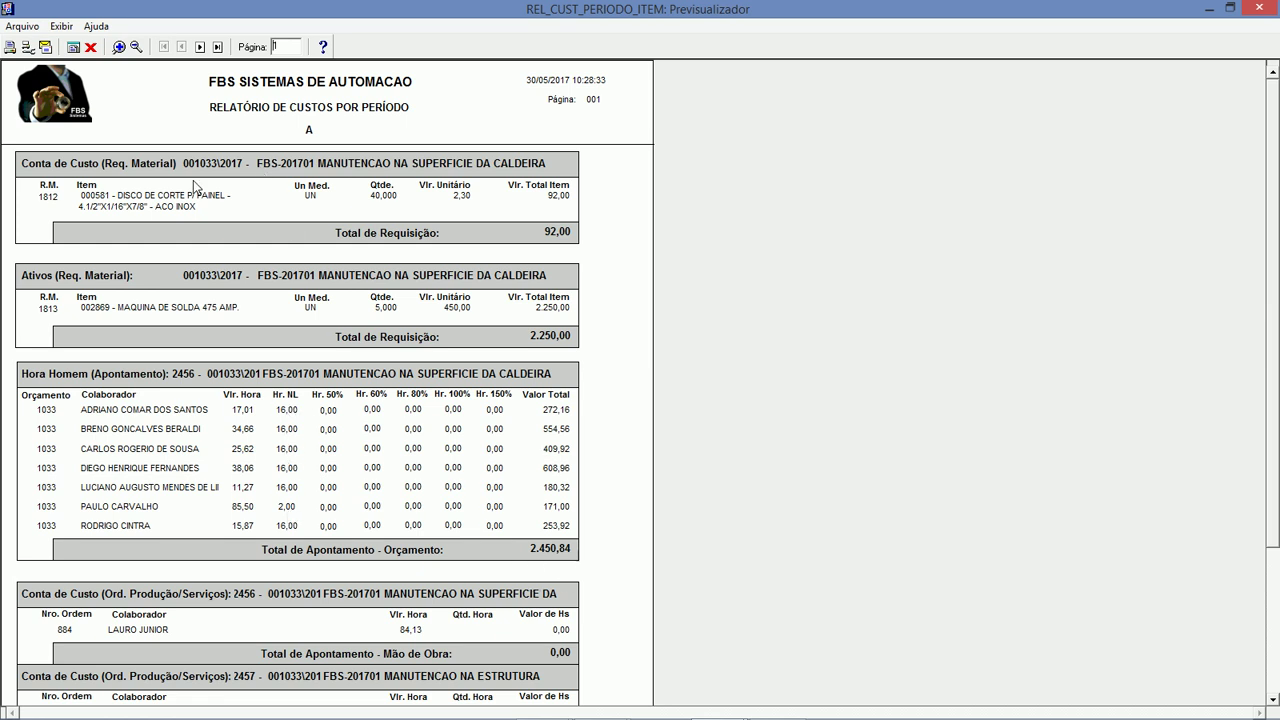
pyautogui.moveTo(1278, 350)
pyautogui.mouseDown()
pyautogui.moveTo(1278, 460)
pyautogui.moveTo(1274, 345)
pyautogui.mouseUp()
pyautogui.click(90, 46)
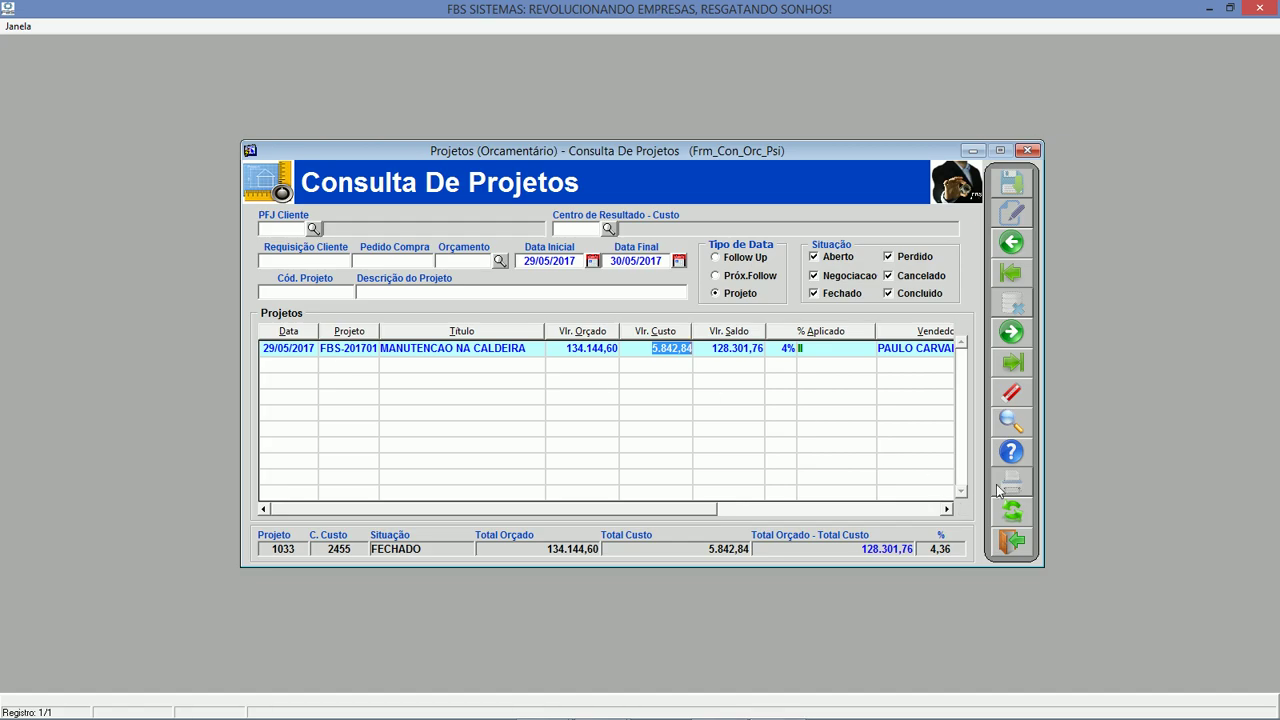
# Exit Consulta de Projetos and open Estoque's Relatório de Localização de Patrimônio.
pyautogui.click(1011, 541)
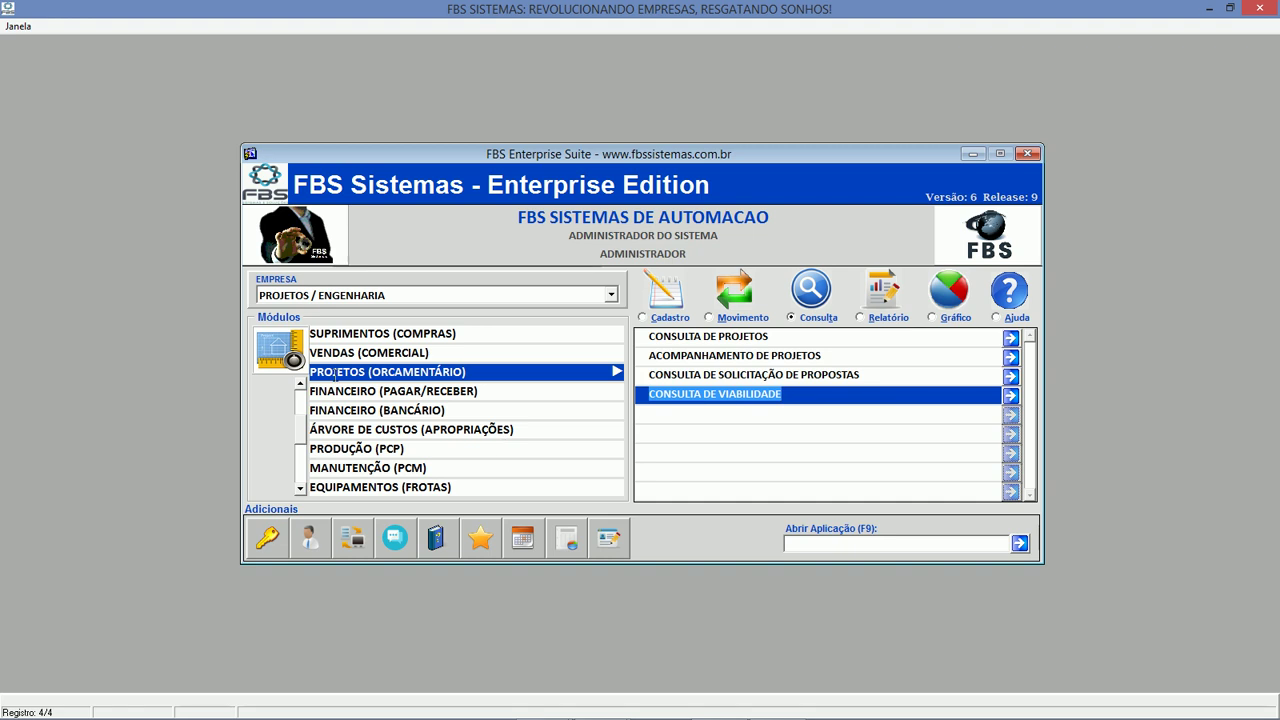
pyautogui.scroll(3, 306, 391)
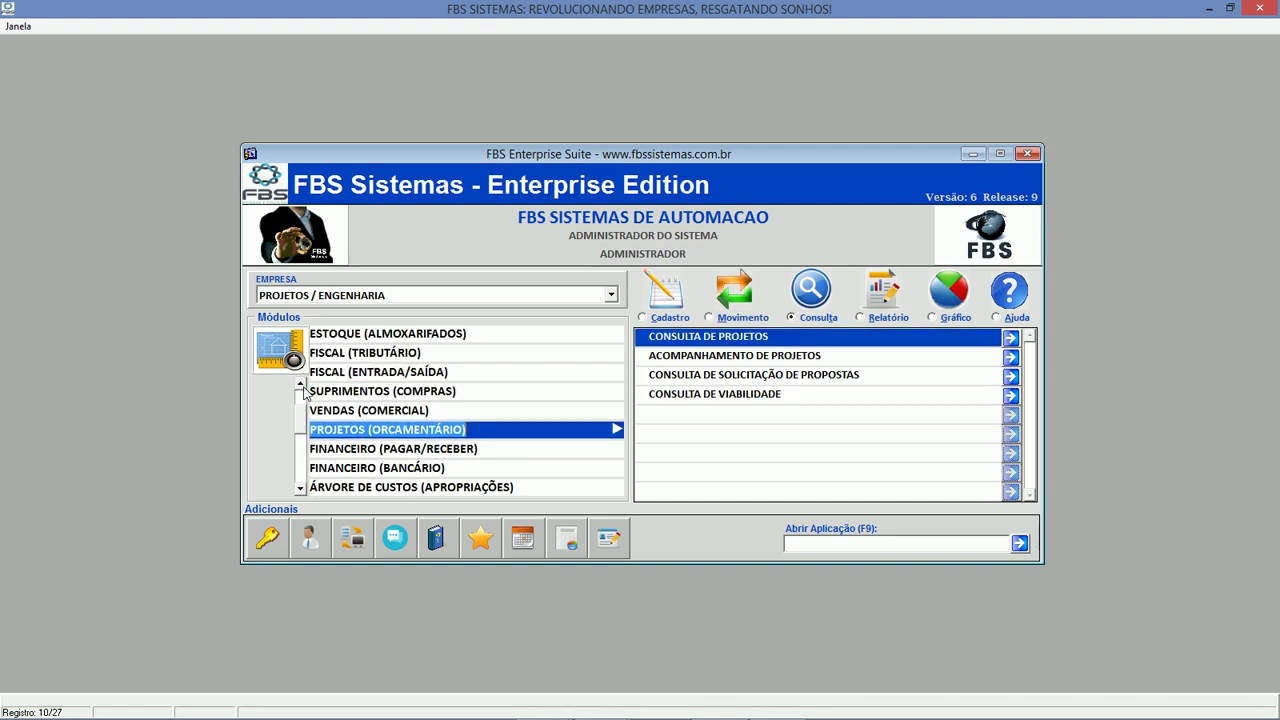
pyautogui.scroll(4, 304, 393)
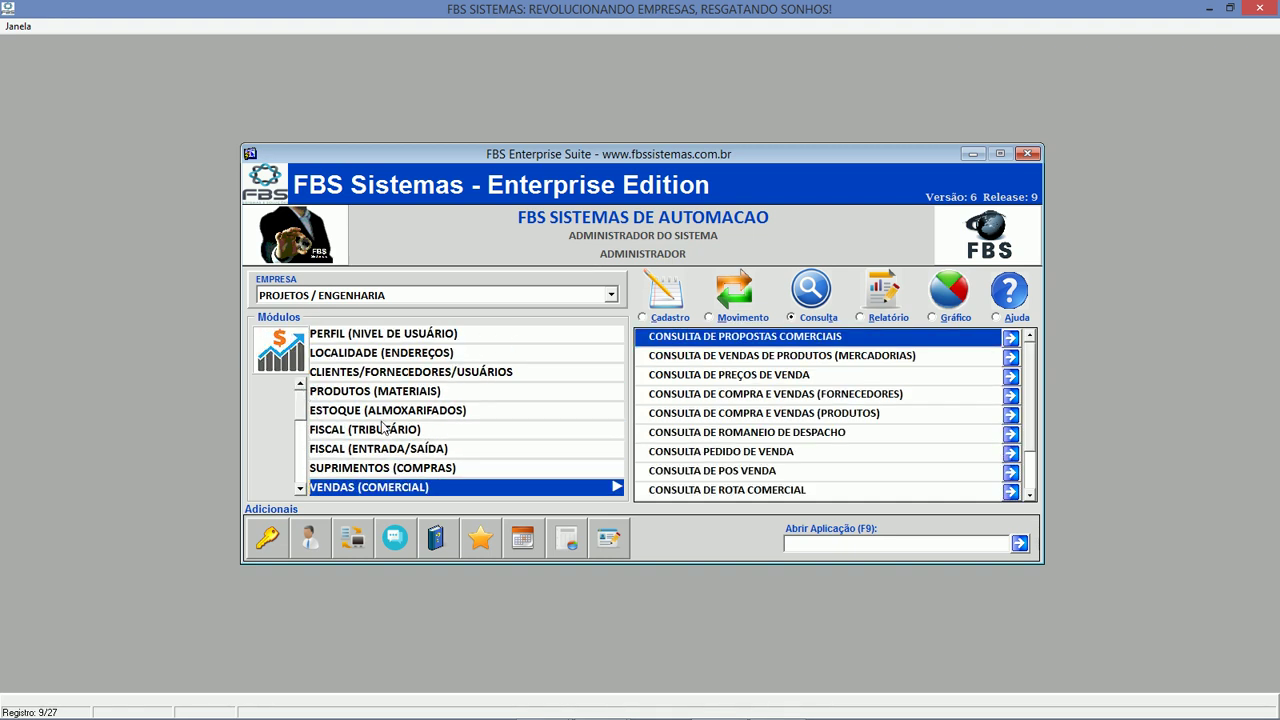
pyautogui.click(386, 410)
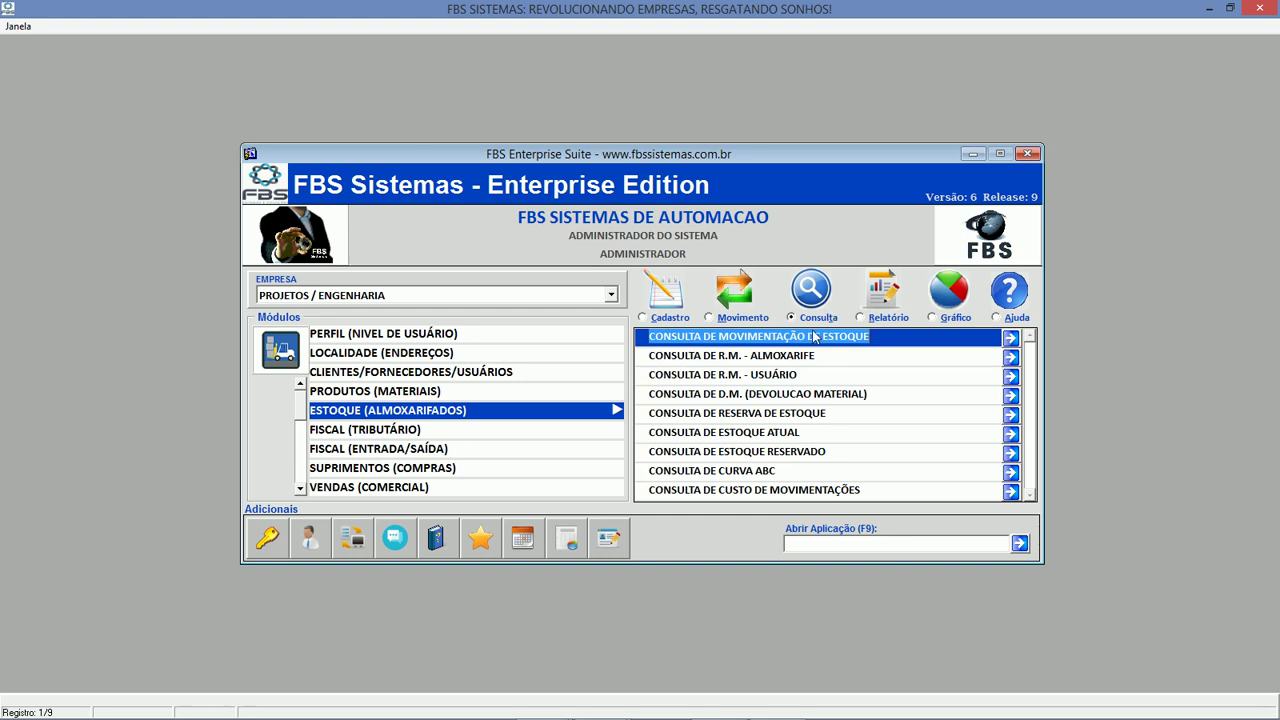
pyautogui.click(826, 397)
pyautogui.click(878, 336)
pyautogui.click(915, 356)
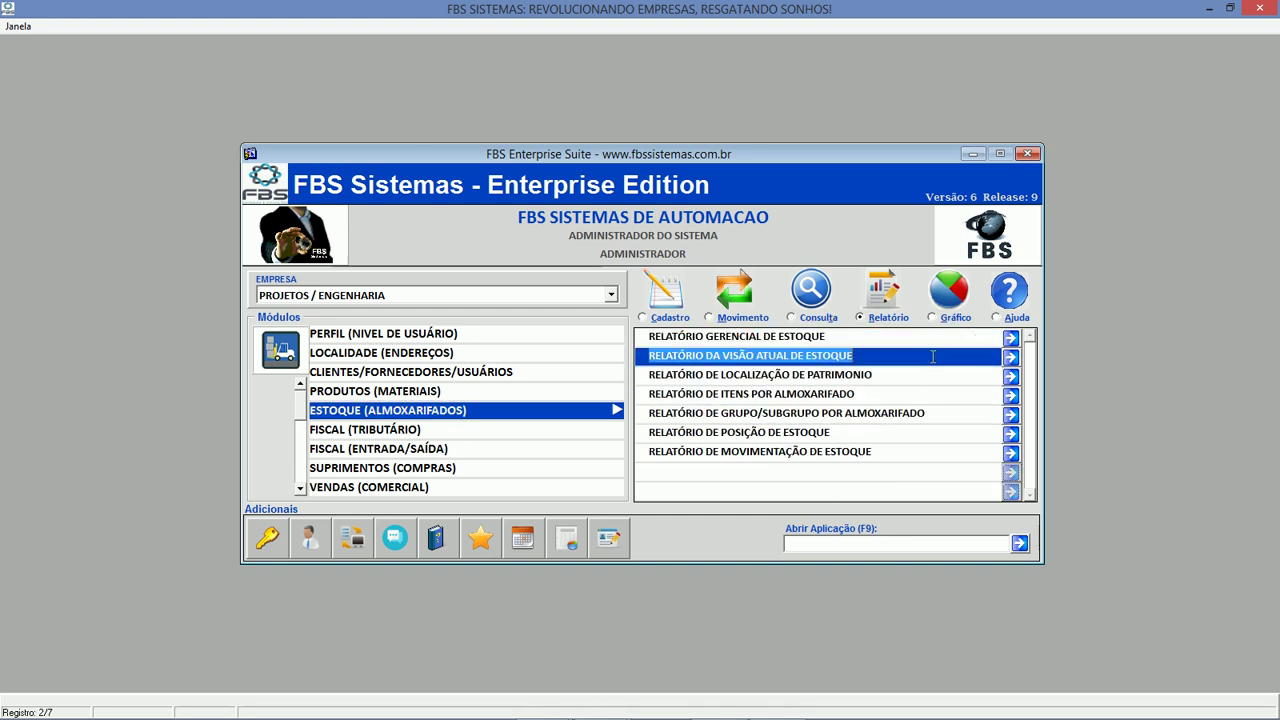
pyautogui.click(947, 374)
pyautogui.click(1011, 377)
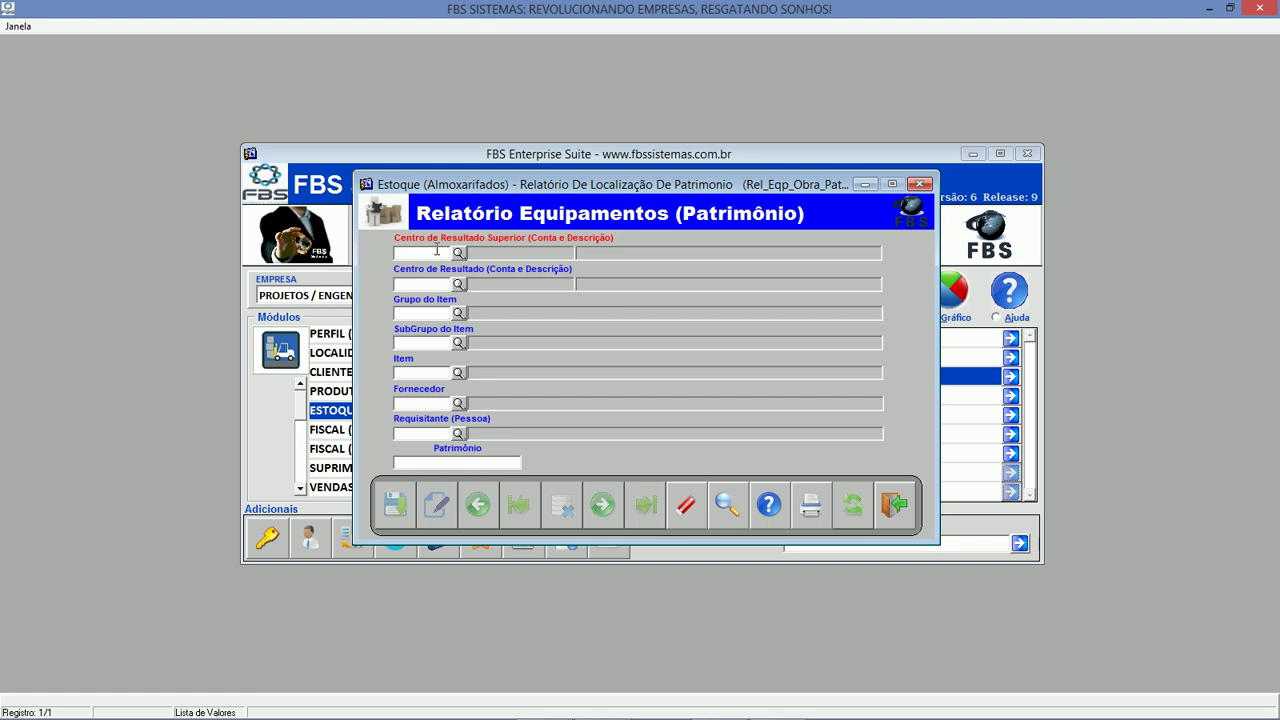
# Set the report item to MAQUINA DE SOLDA 475 AMP.
pyautogui.click(426, 343)
pyautogui.click(424, 370)
pyautogui.write('m')
pyautogui.click(460, 374)
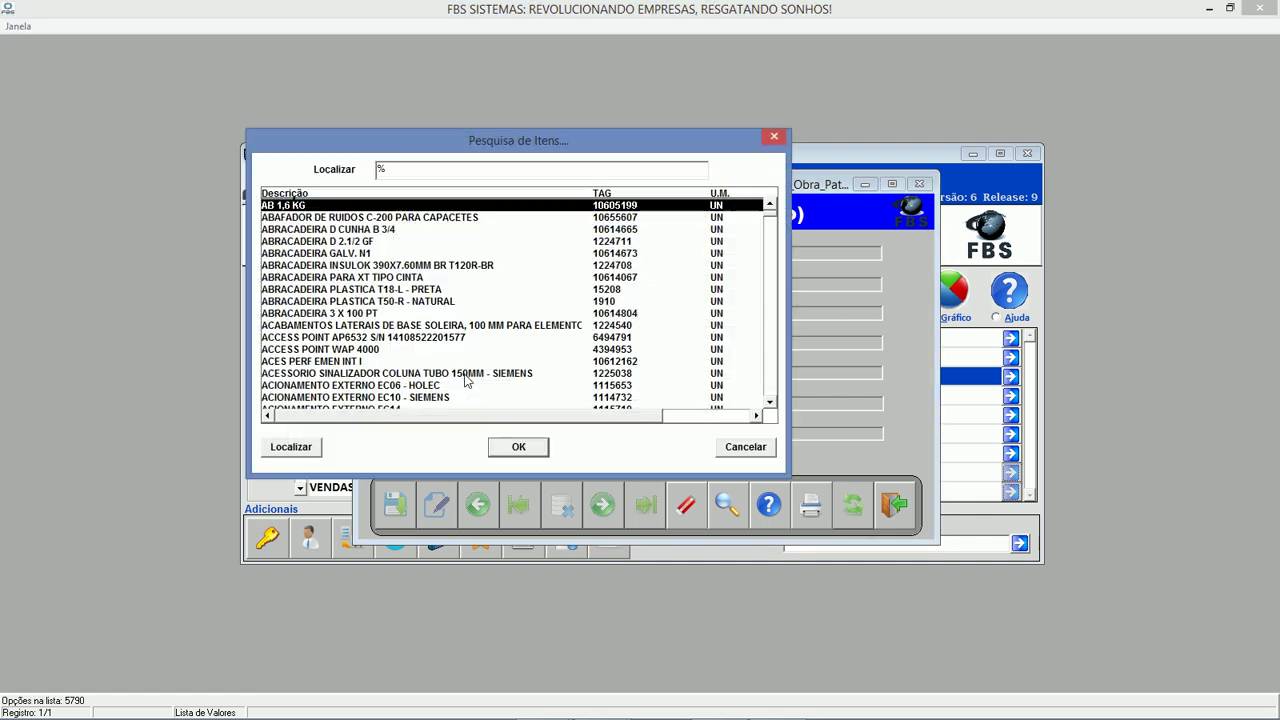
pyautogui.write('aqUINA D')
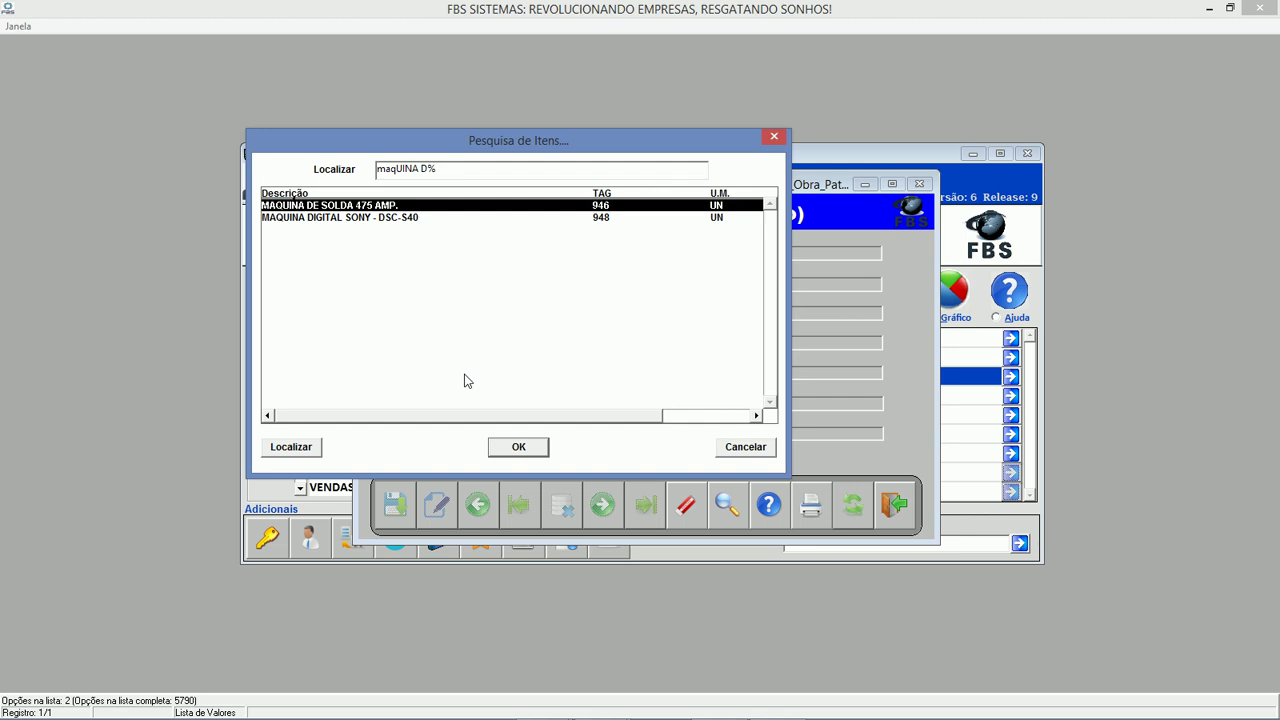
pyautogui.press('Return')
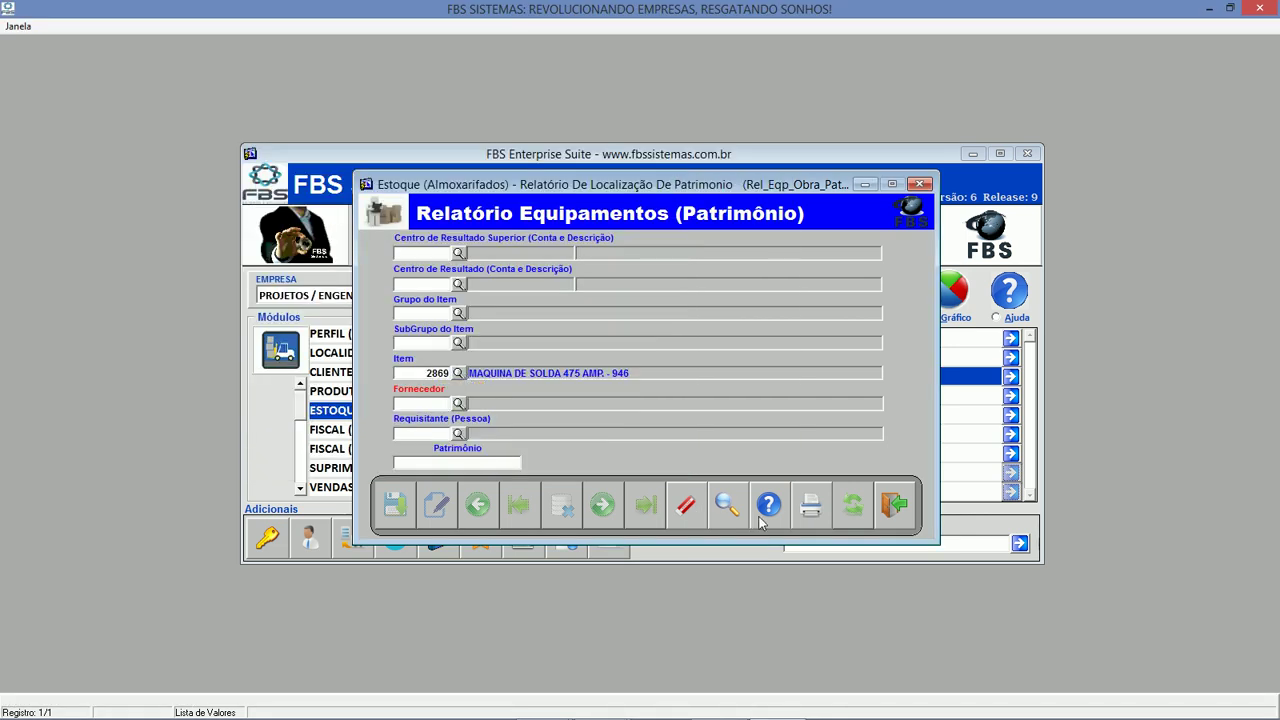
# Preview the equipment location report full-screen, then close the preview and the form.
pyautogui.click(812, 508)
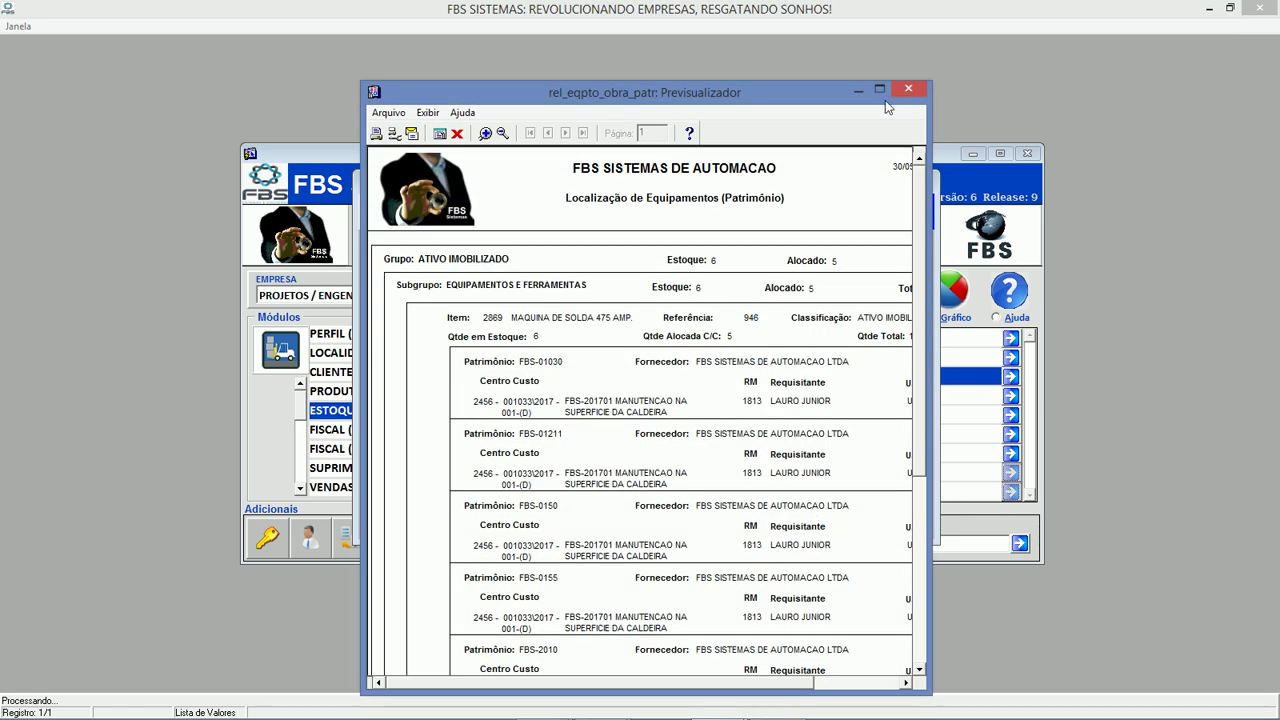
pyautogui.click(882, 91)
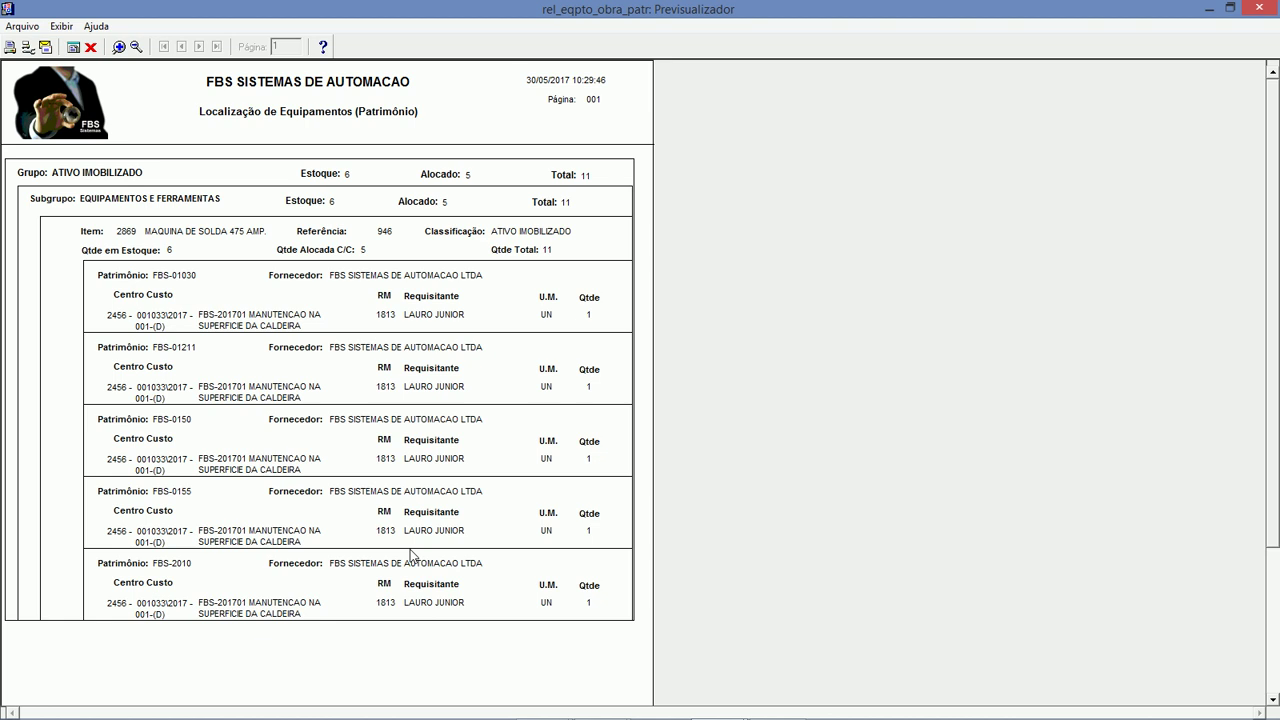
pyautogui.click(90, 47)
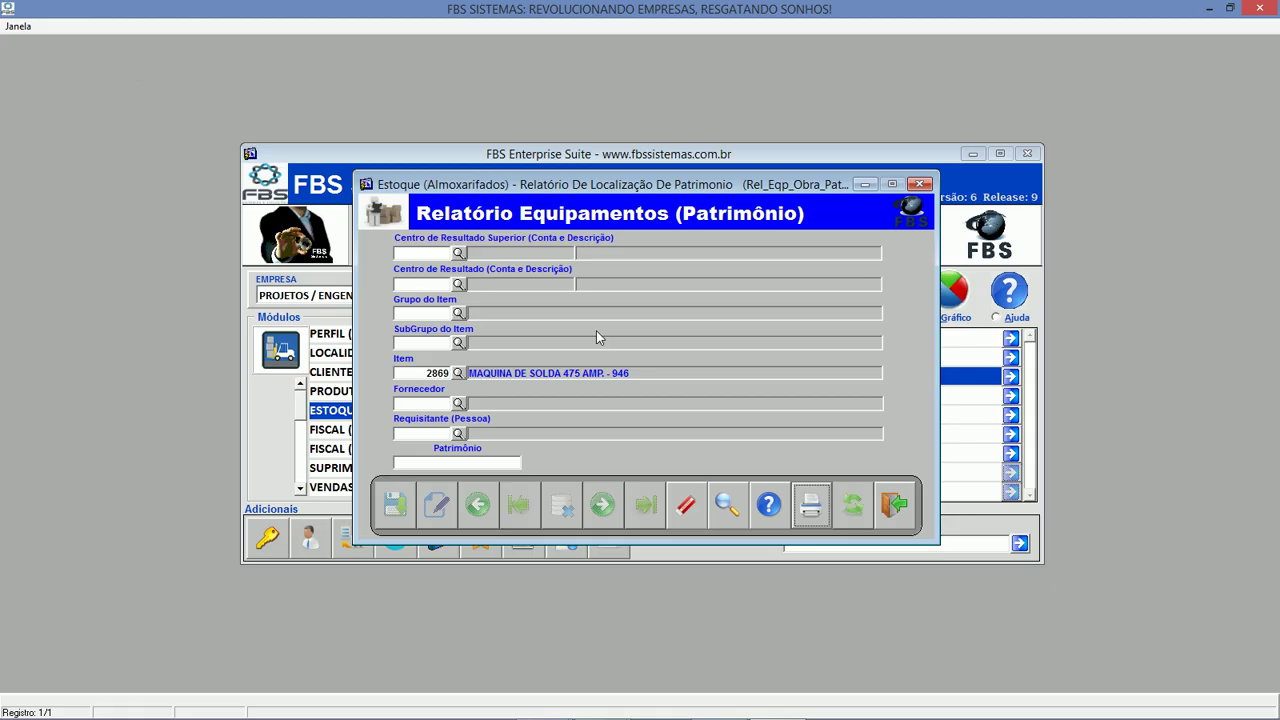
pyautogui.click(909, 505)
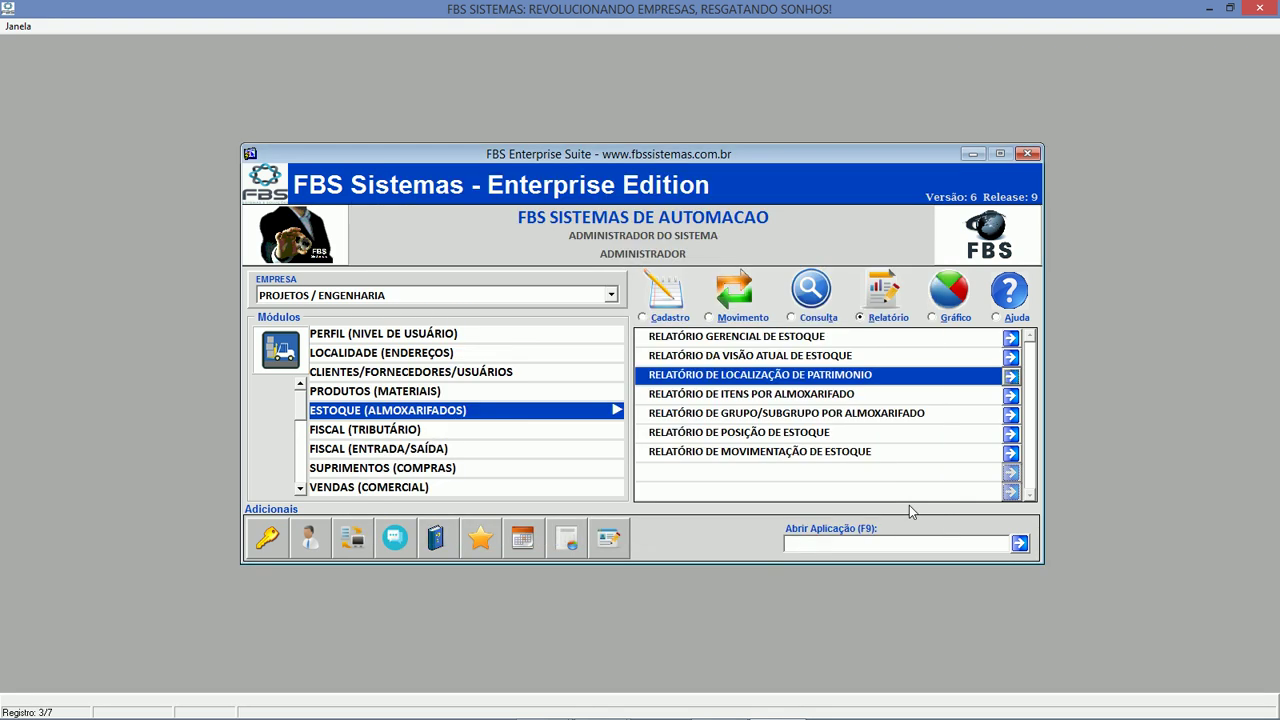
# Open the ABC curve stock query, set Visão to Valor, and run it.
pyautogui.click(760, 337)
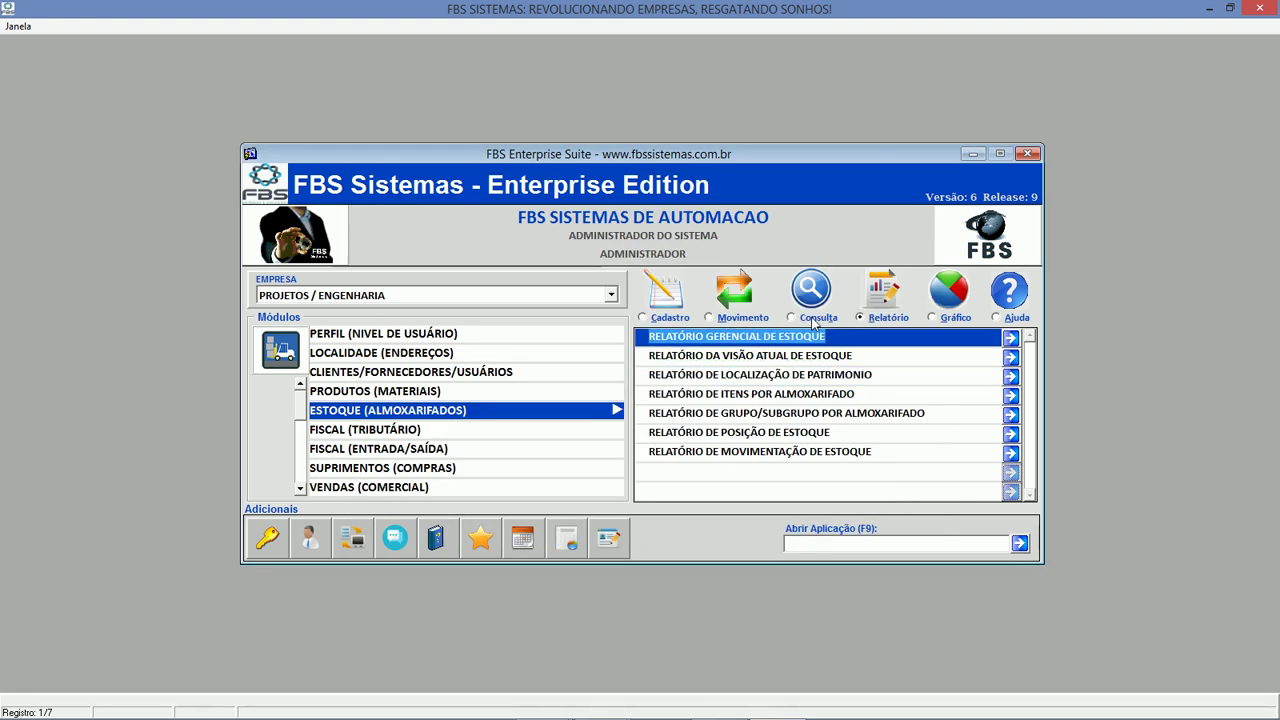
pyautogui.click(815, 318)
pyautogui.click(850, 433)
pyautogui.doubleClick(760, 470)
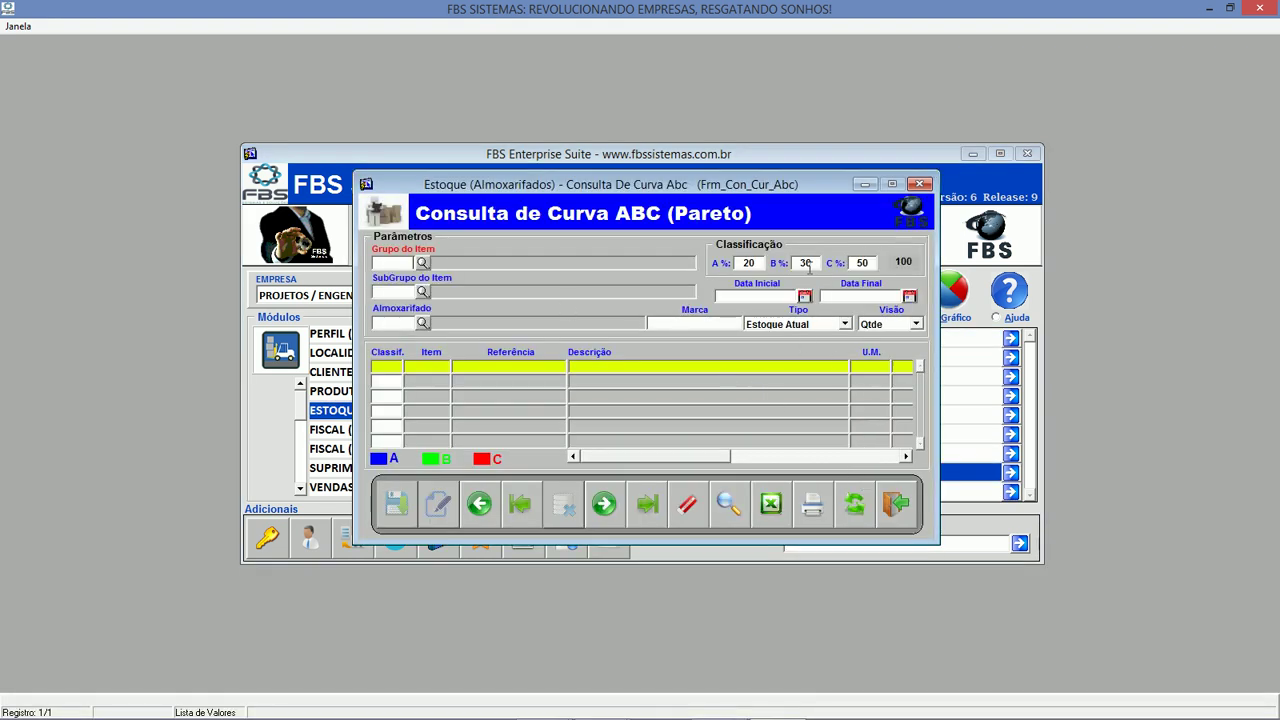
pyautogui.click(892, 326)
pyautogui.click(887, 339)
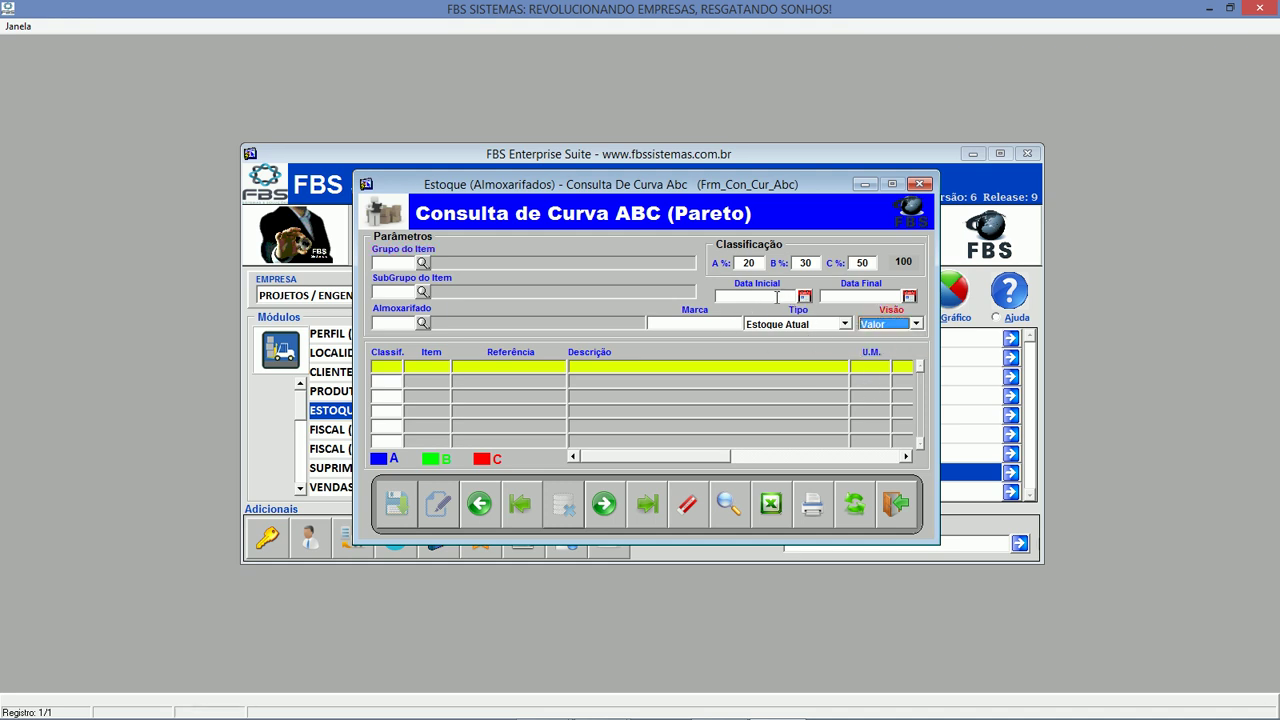
pyautogui.click(868, 503)
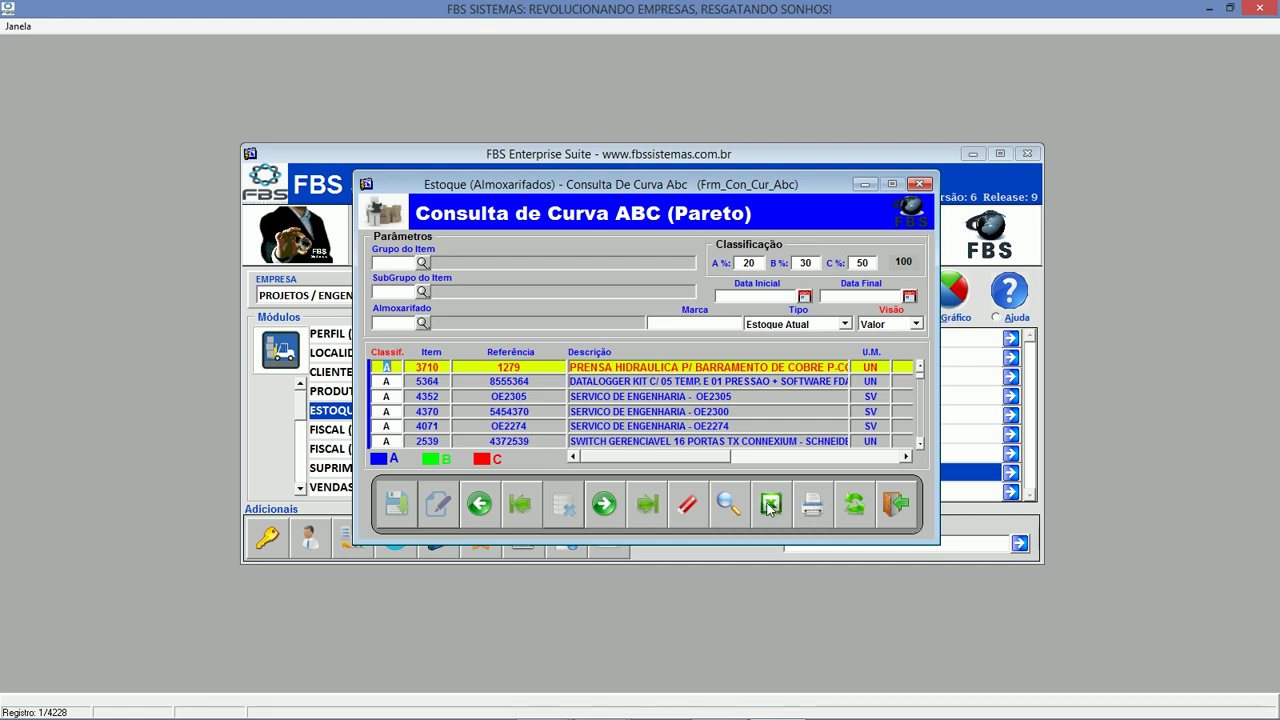
# Preview the ABC report full-screen, then close the preview and the query.
pyautogui.click(813, 507)
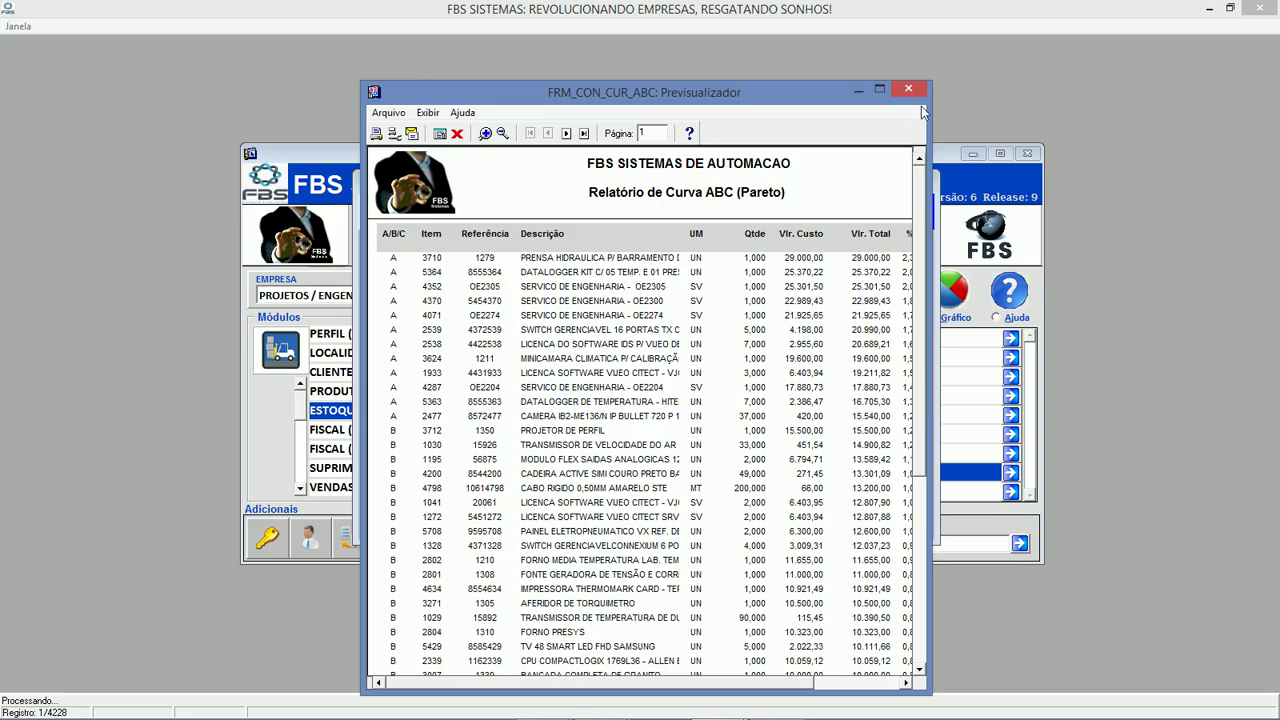
pyautogui.click(879, 89)
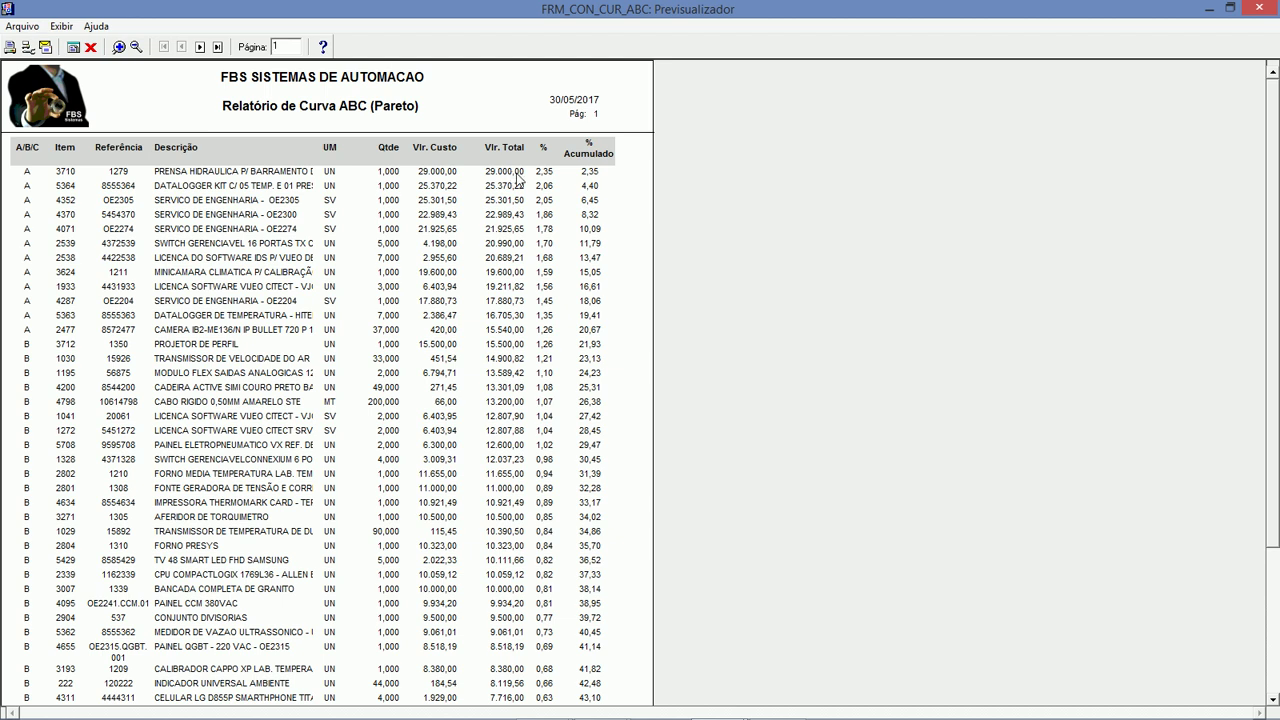
pyautogui.click(90, 47)
pyautogui.click(894, 505)
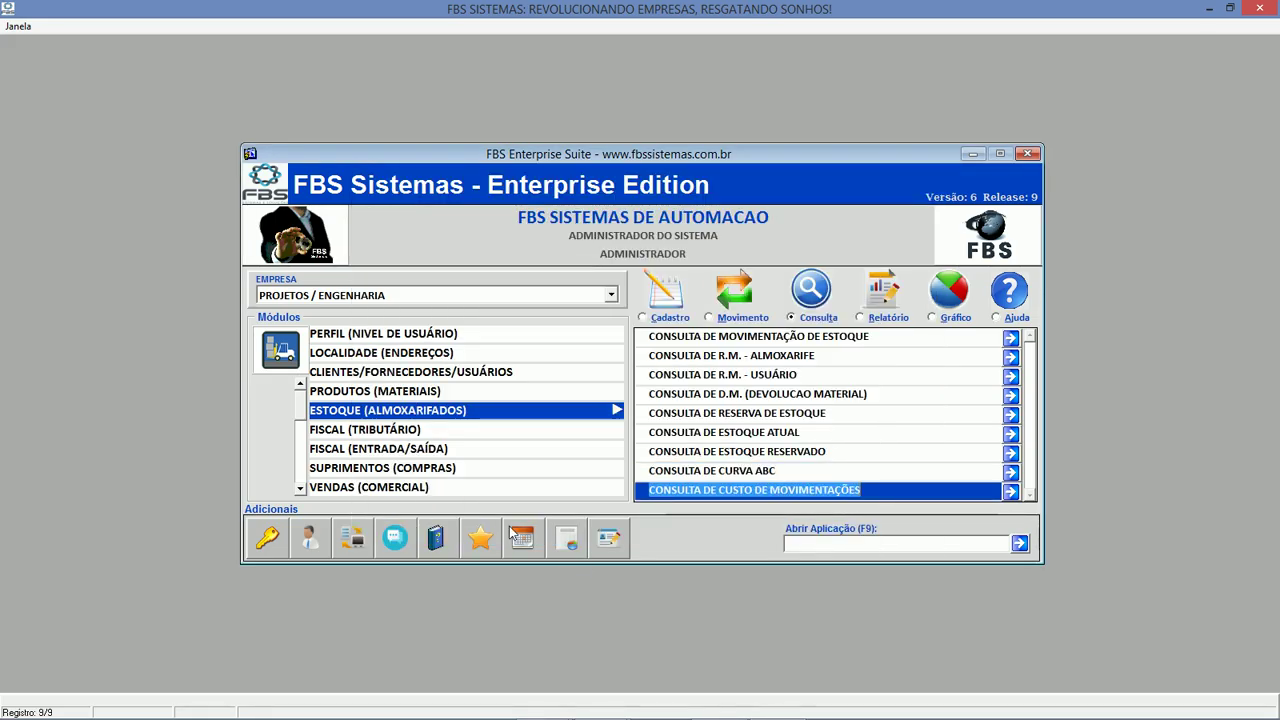
# Open Consulta Pedido de Venda in the VENDAS module.
pyautogui.click(440, 487)
pyautogui.click(726, 319)
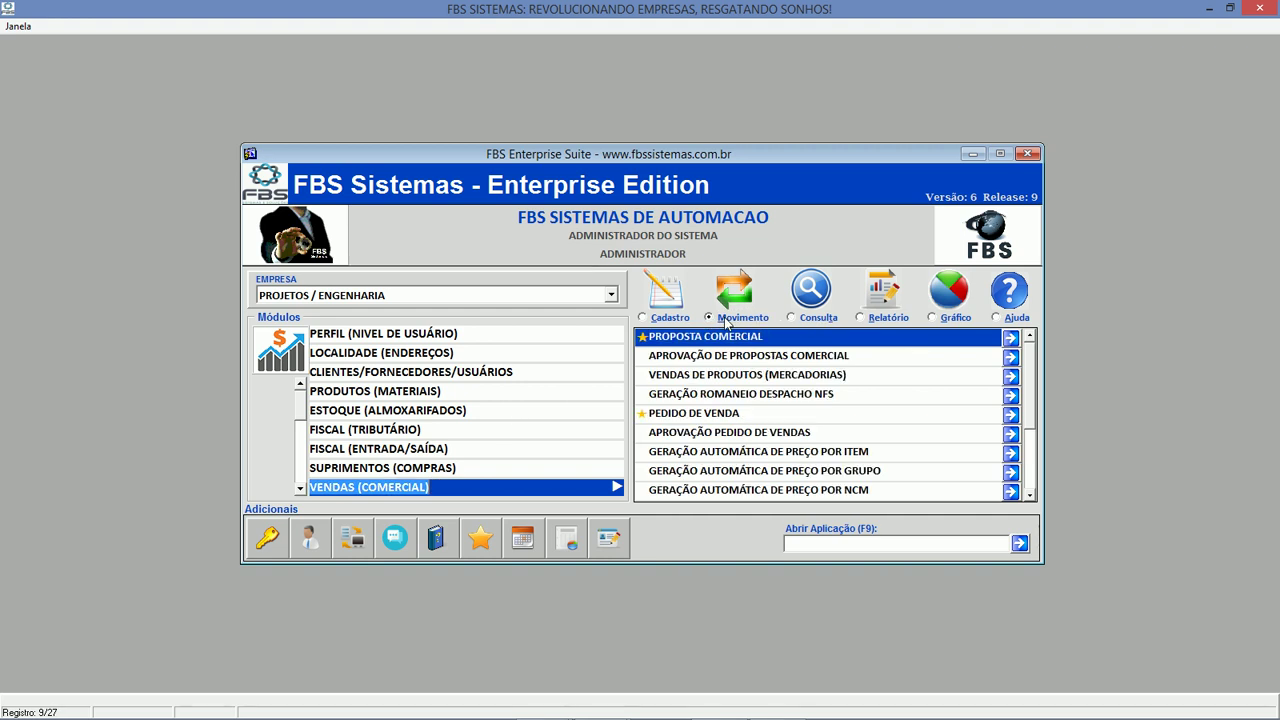
pyautogui.click(818, 319)
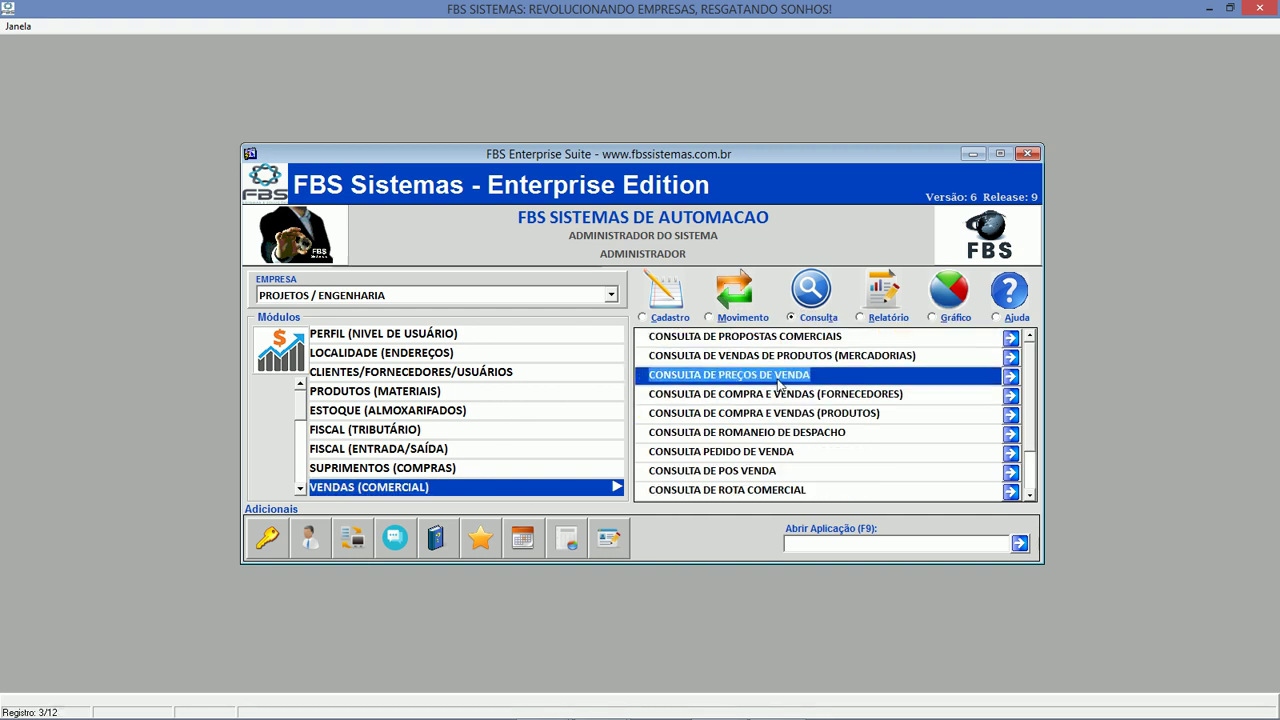
pyautogui.doubleClick(848, 451)
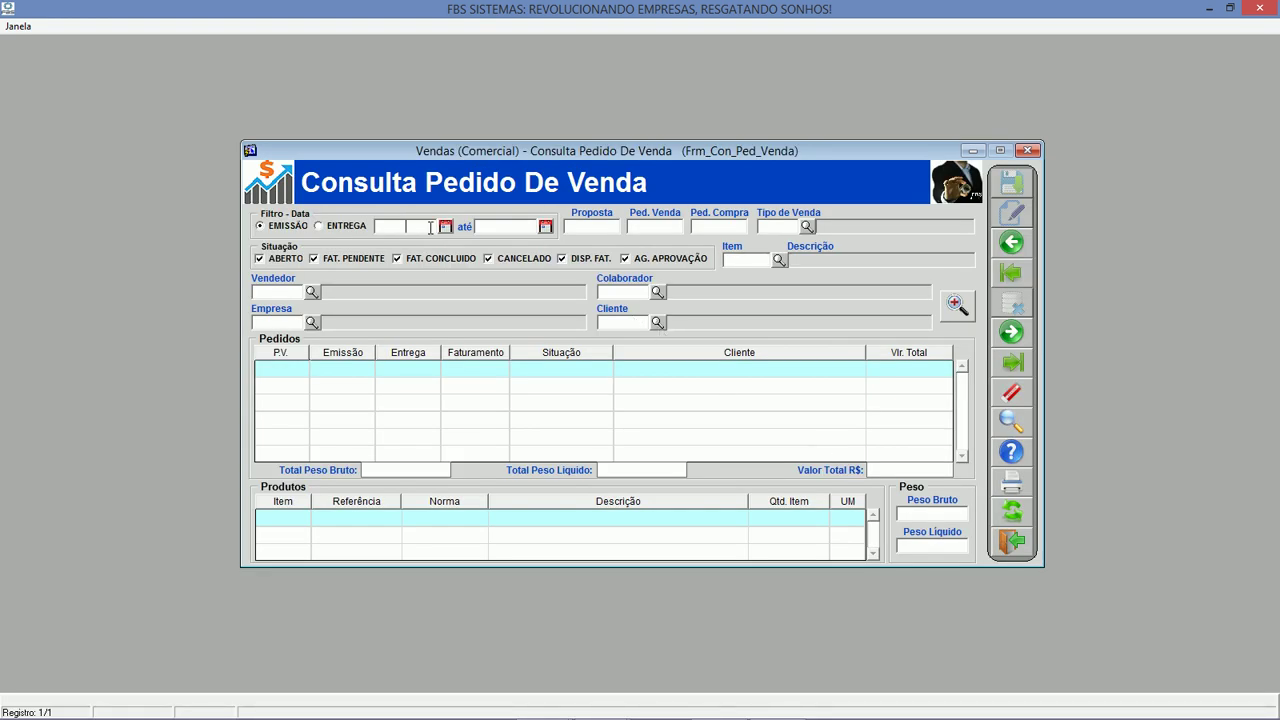
# List sales orders issued 29/05/2017 to 30/05/2017.
pyautogui.click(431, 231)
pyautogui.write('29052017')
pyautogui.press('Tab')
pyautogui.write('30/05/2017')
pyautogui.press('Tab')
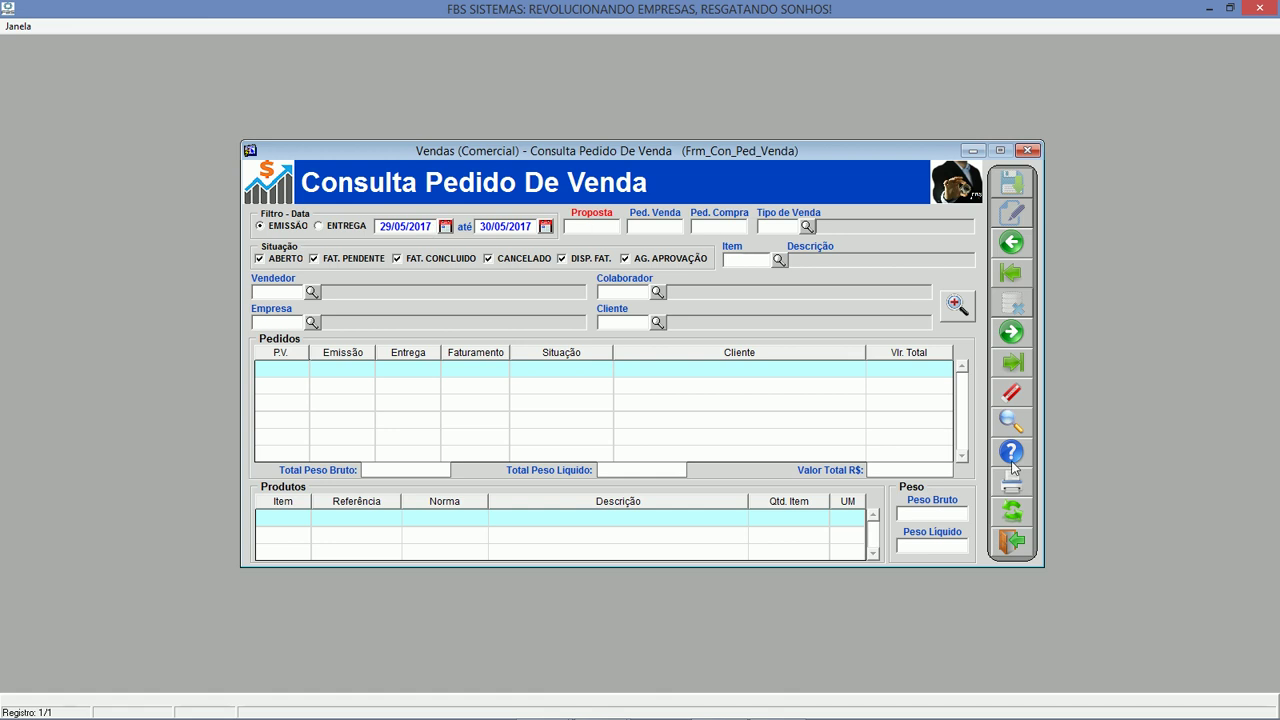
pyautogui.click(1014, 518)
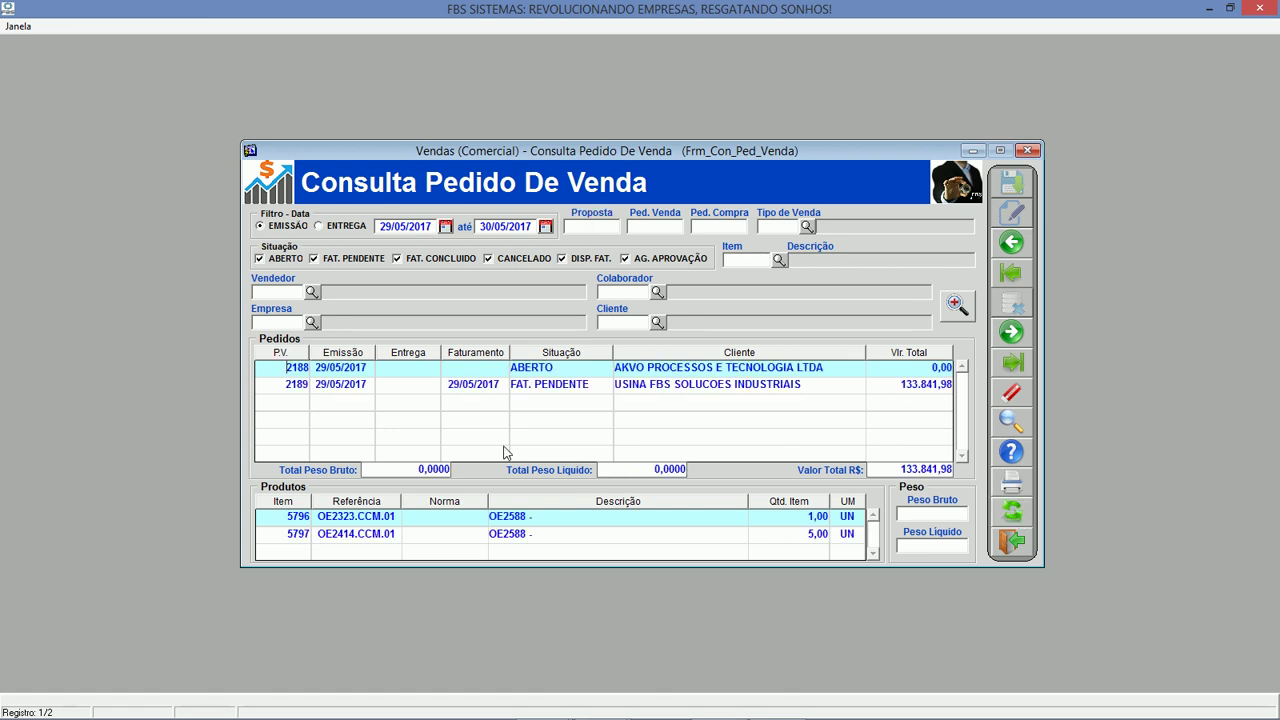
# Open sales order 2189 and its invoicing screen.
pyautogui.click(312, 385)
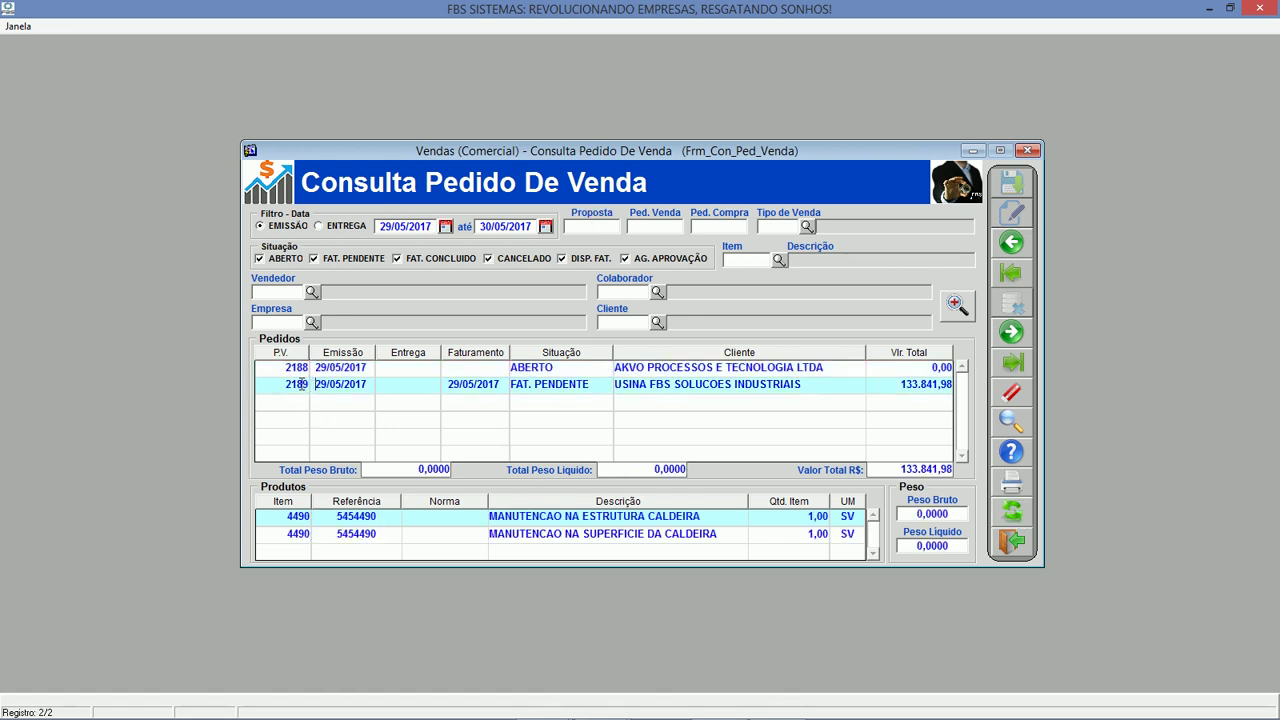
pyautogui.doubleClick(421, 383)
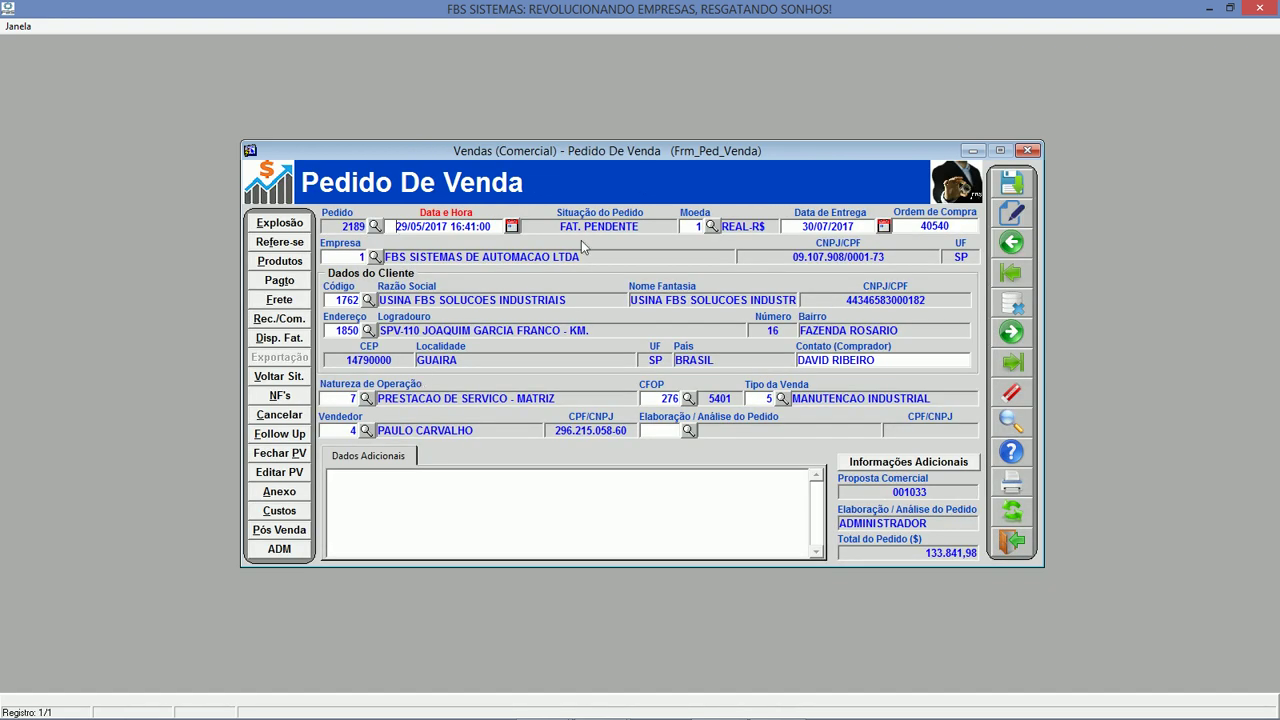
pyautogui.click(284, 398)
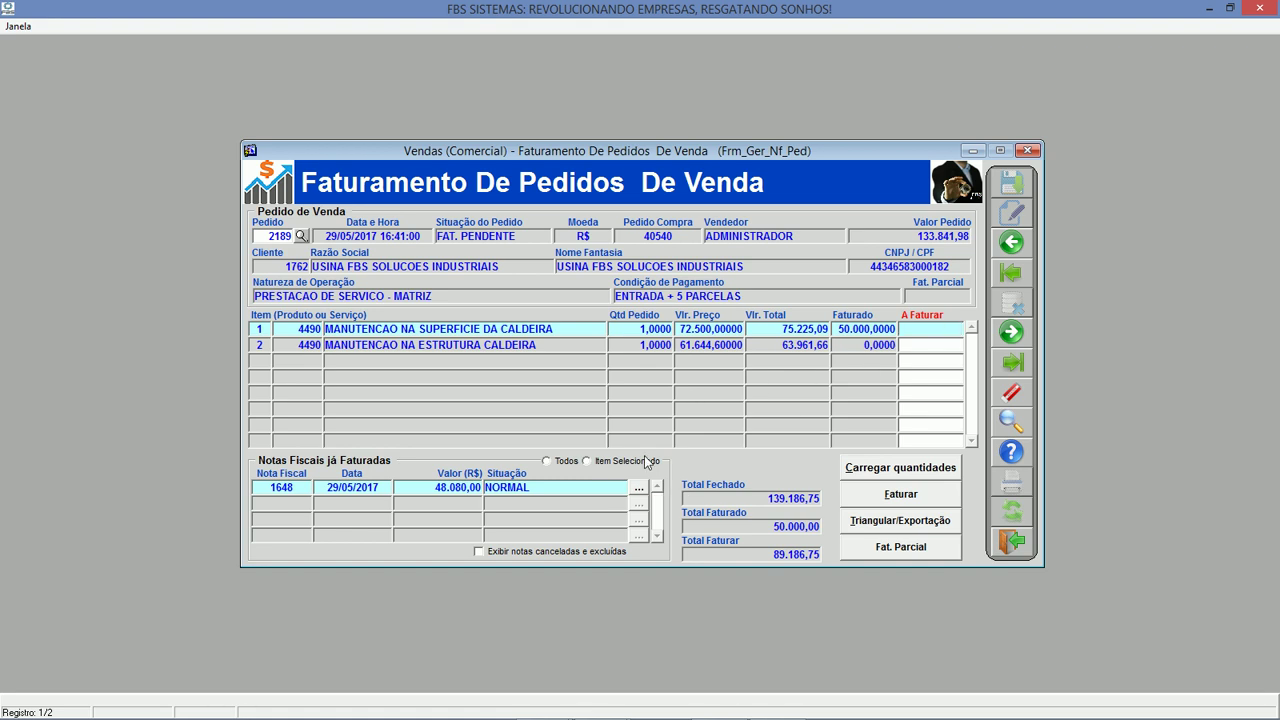
# Preview the Boleto for receivable title 12808 of invoice 1648.
pyautogui.click(640, 489)
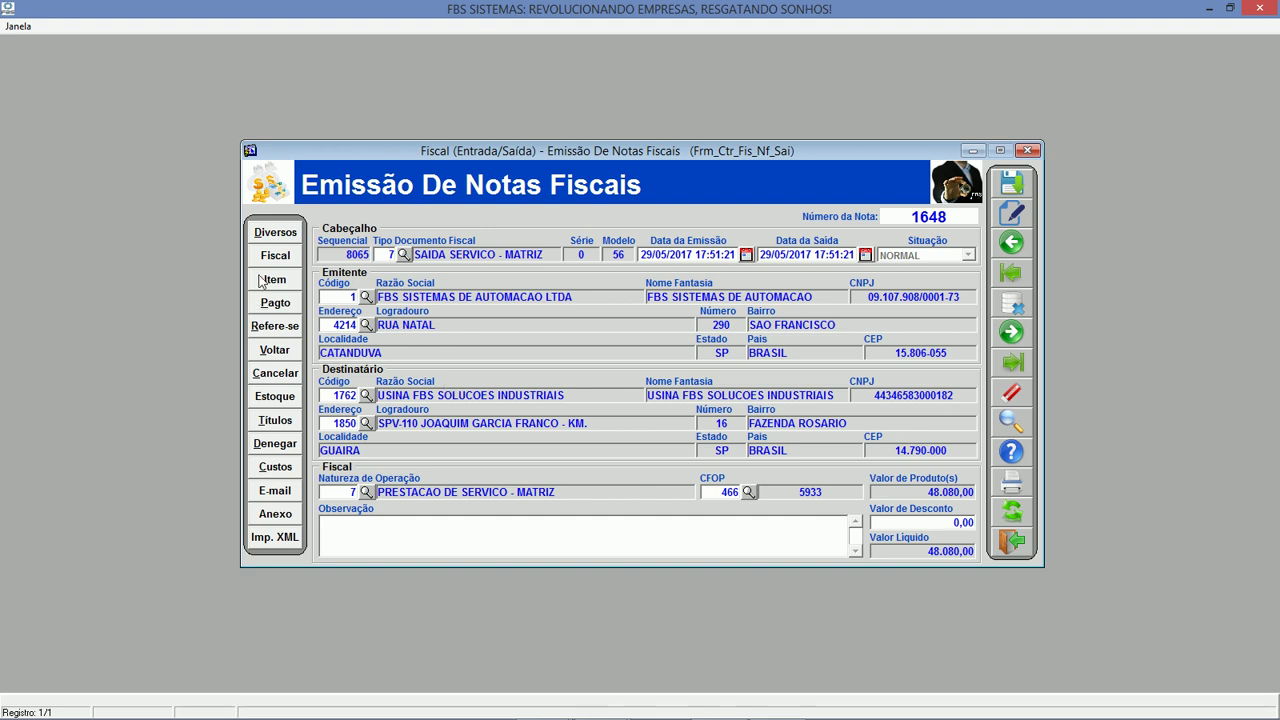
pyautogui.click(276, 421)
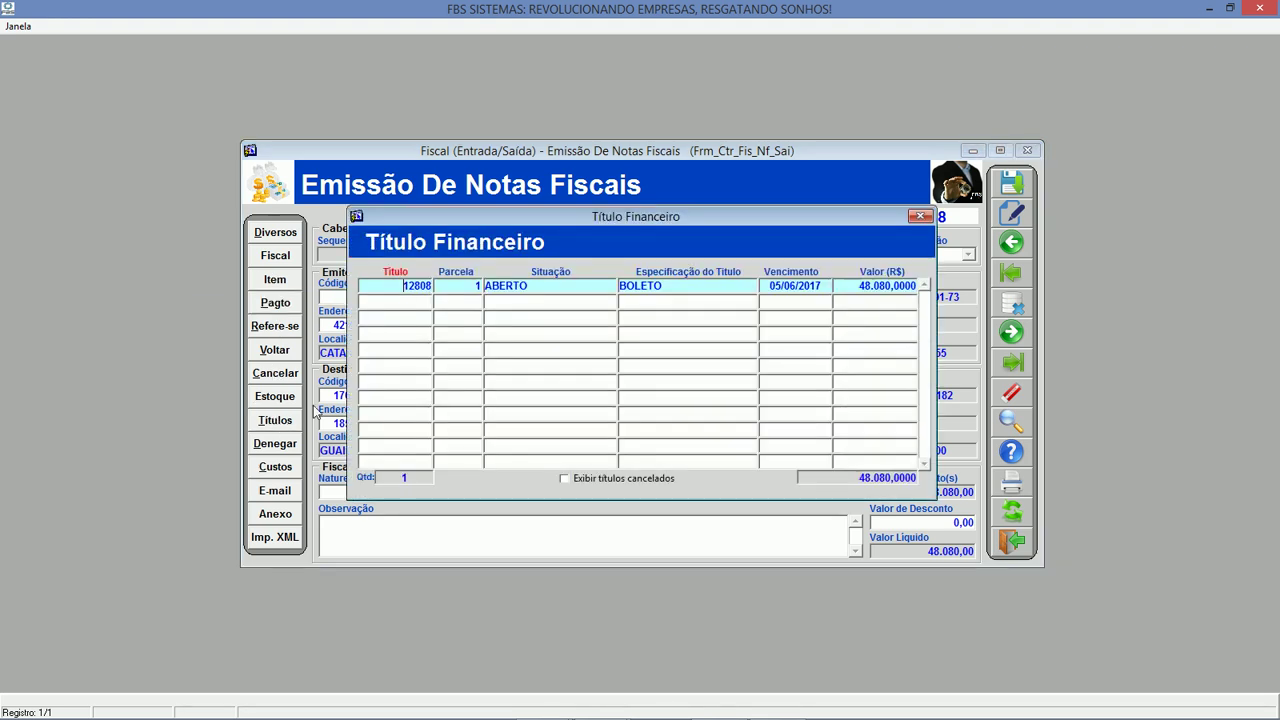
pyautogui.doubleClick(398, 286)
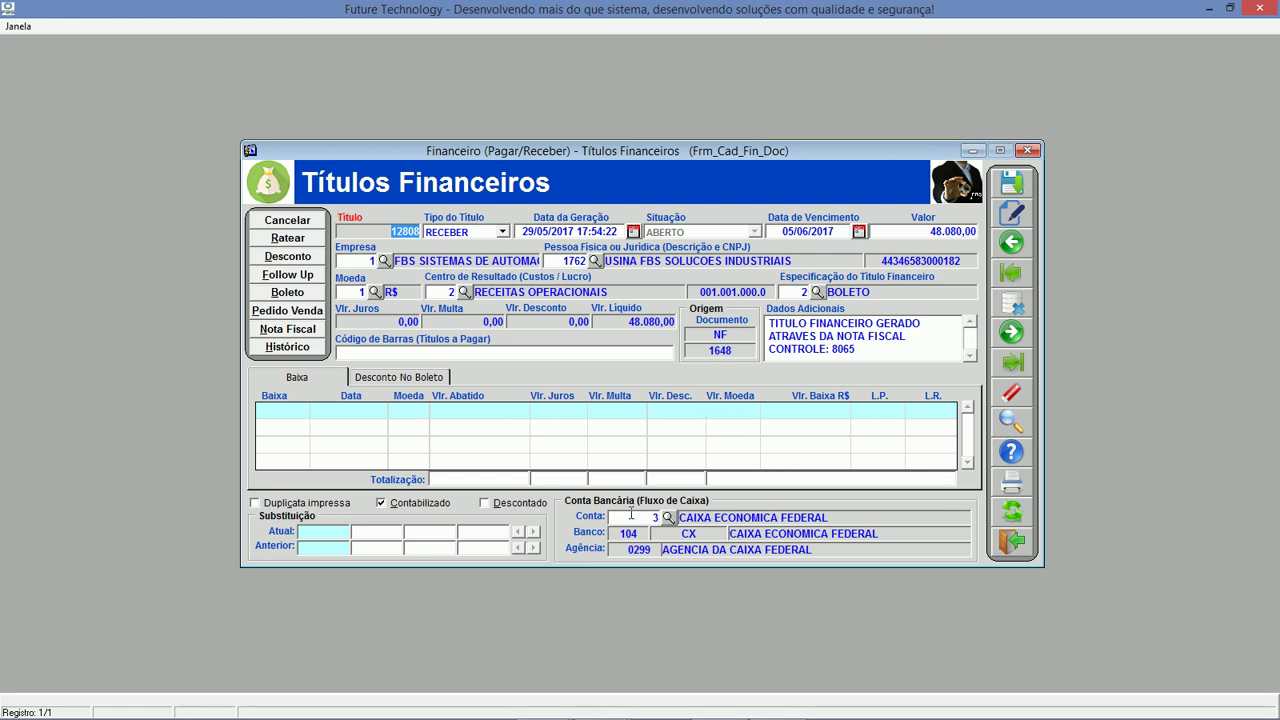
pyautogui.click(1012, 484)
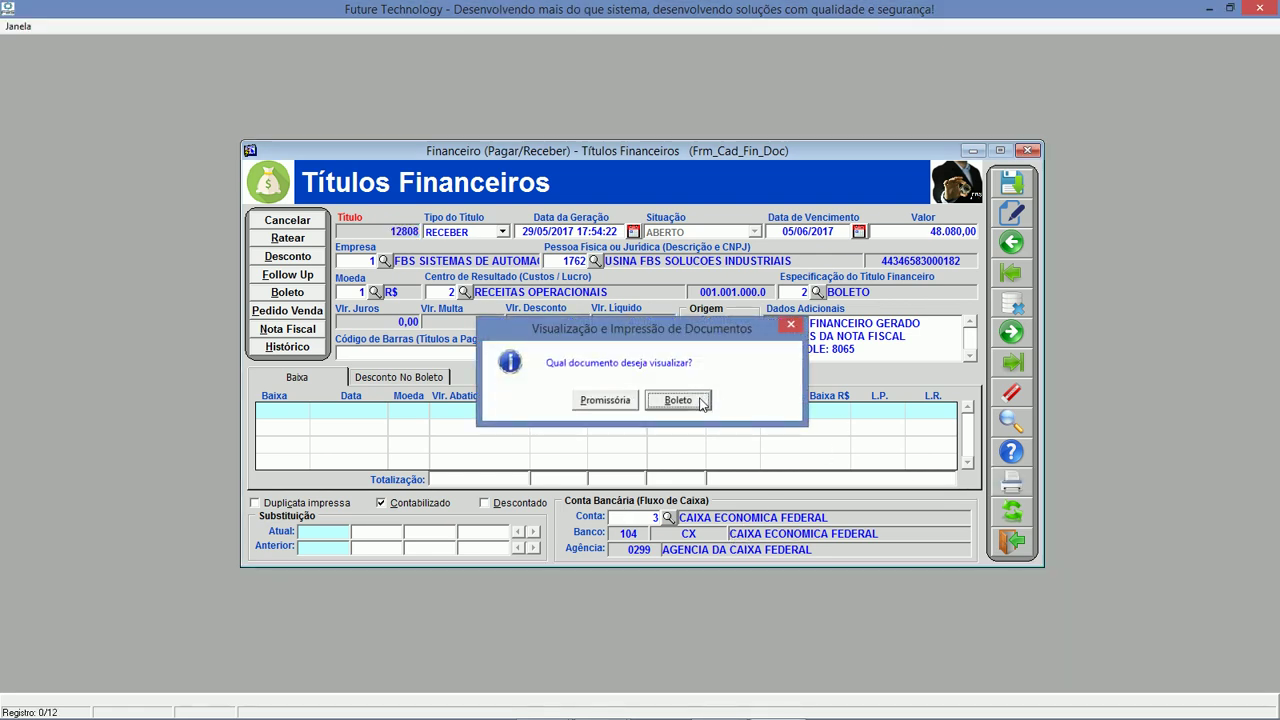
pyautogui.click(699, 400)
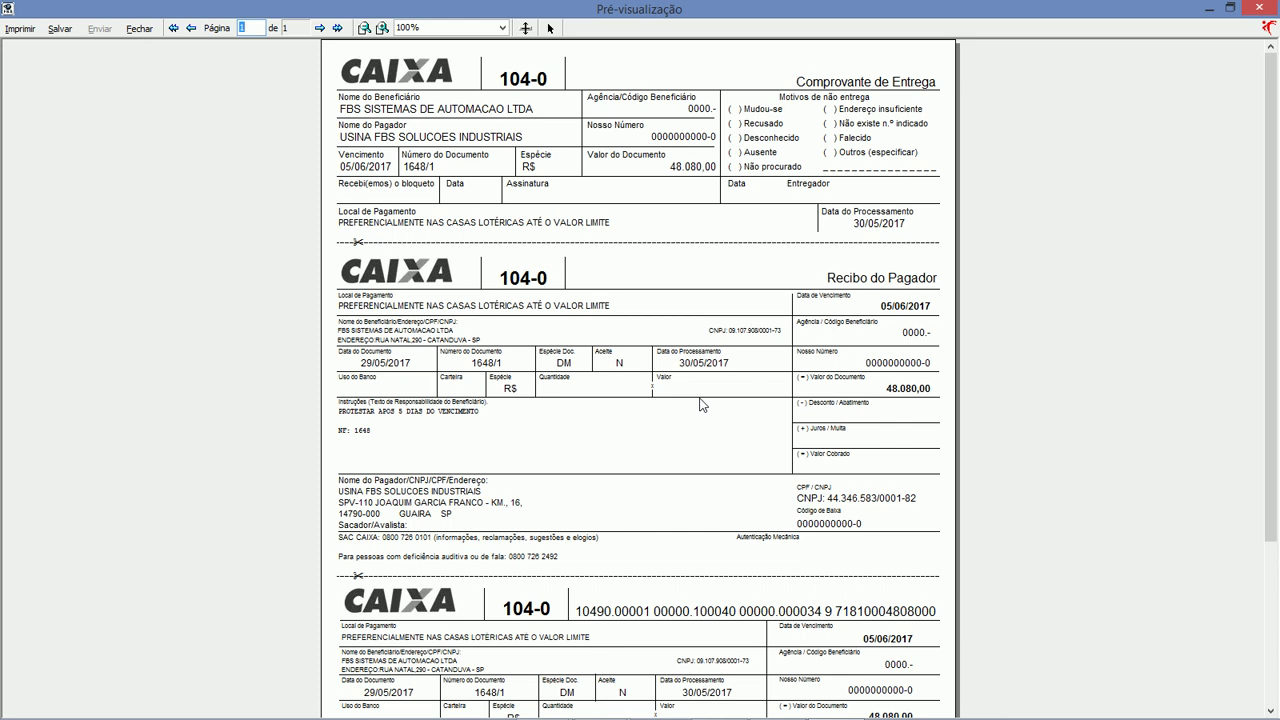
# Close the bank slip preview, title, invoice and invoicing screens back to order 2189.
pyautogui.click(139, 28)
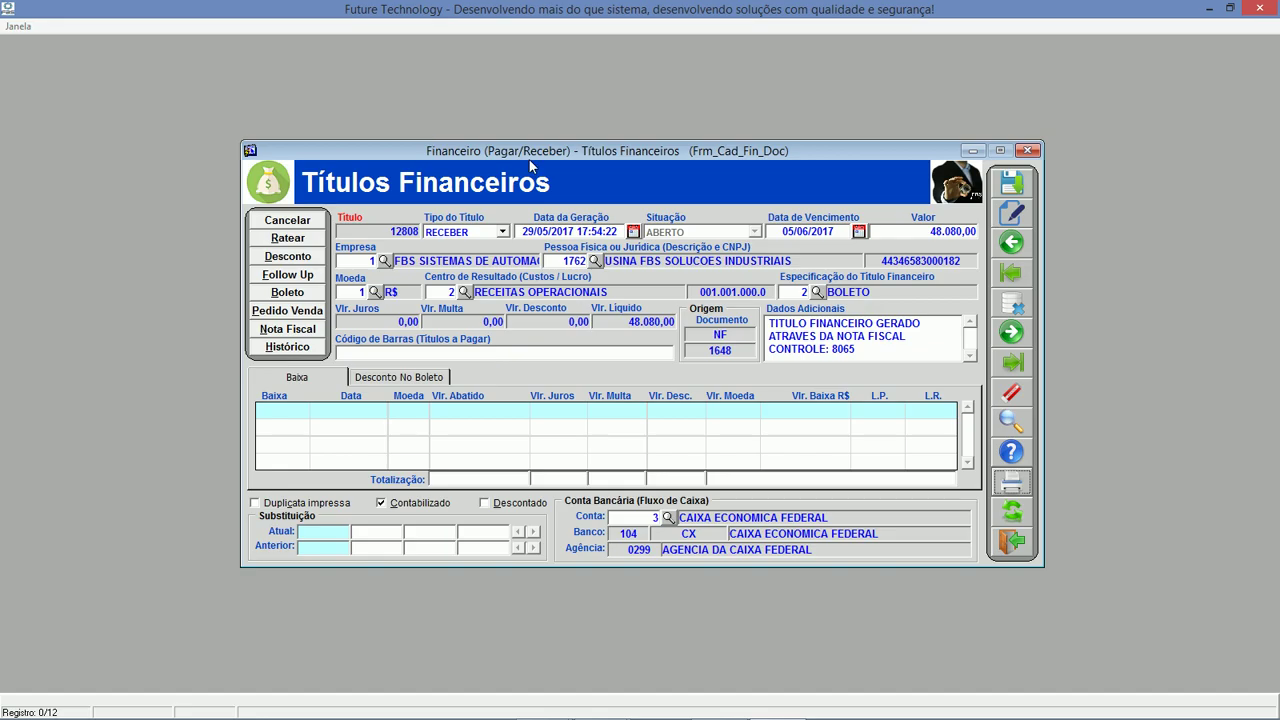
pyautogui.click(1011, 541)
pyautogui.click(918, 220)
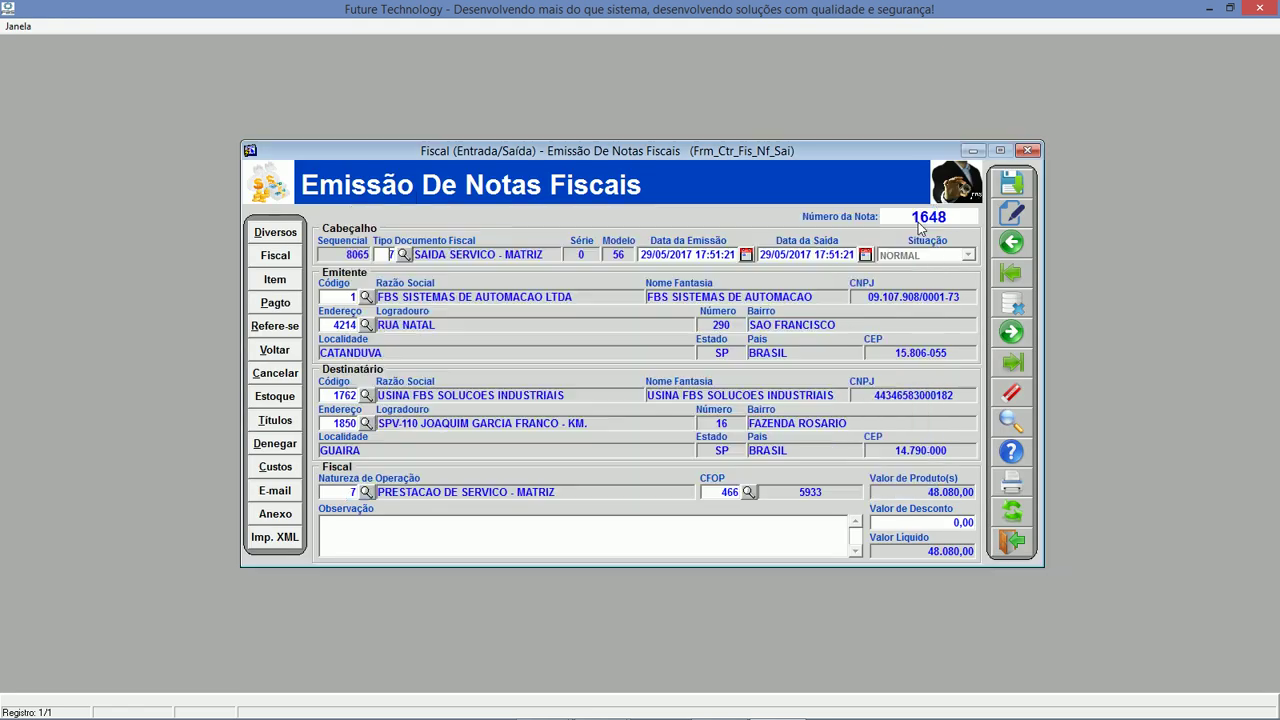
pyautogui.click(1013, 546)
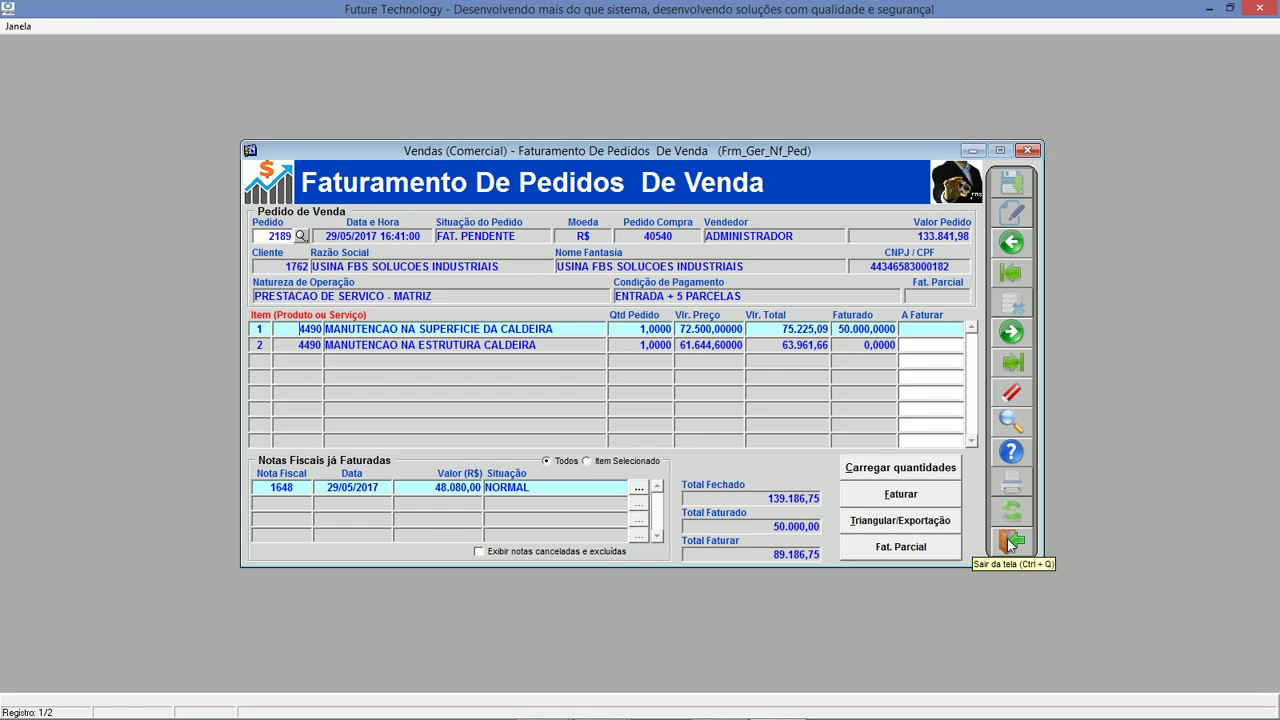
pyautogui.click(1010, 541)
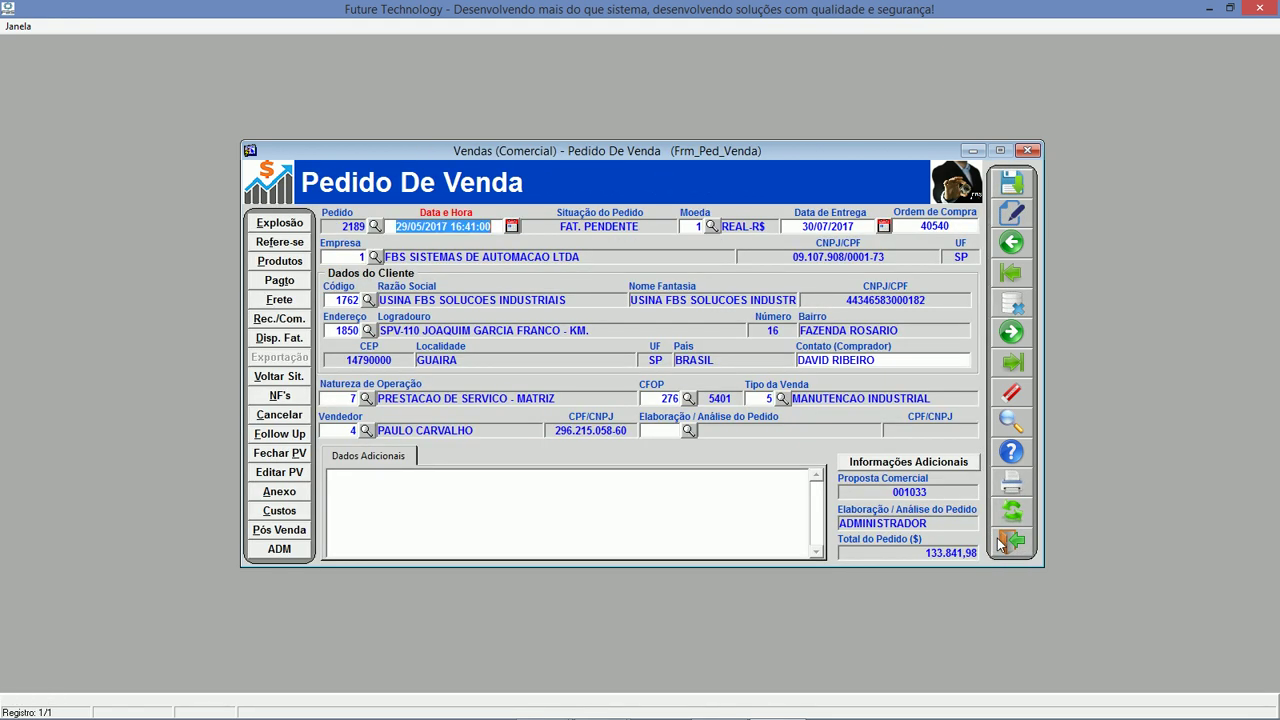
# Close order 2189 and its consultation, then list Vendas charts down to VENDAS POR CLIENTE.
pyautogui.click(1000, 543)
pyautogui.click(1003, 543)
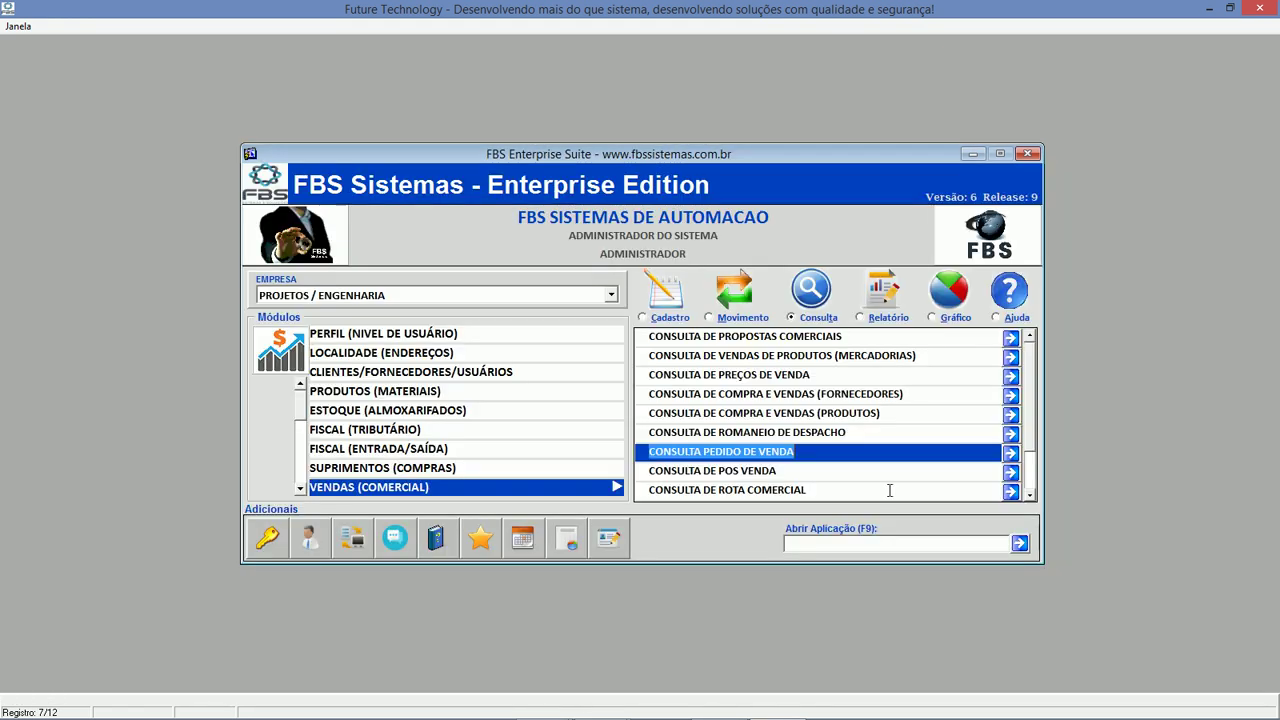
pyautogui.click(859, 316)
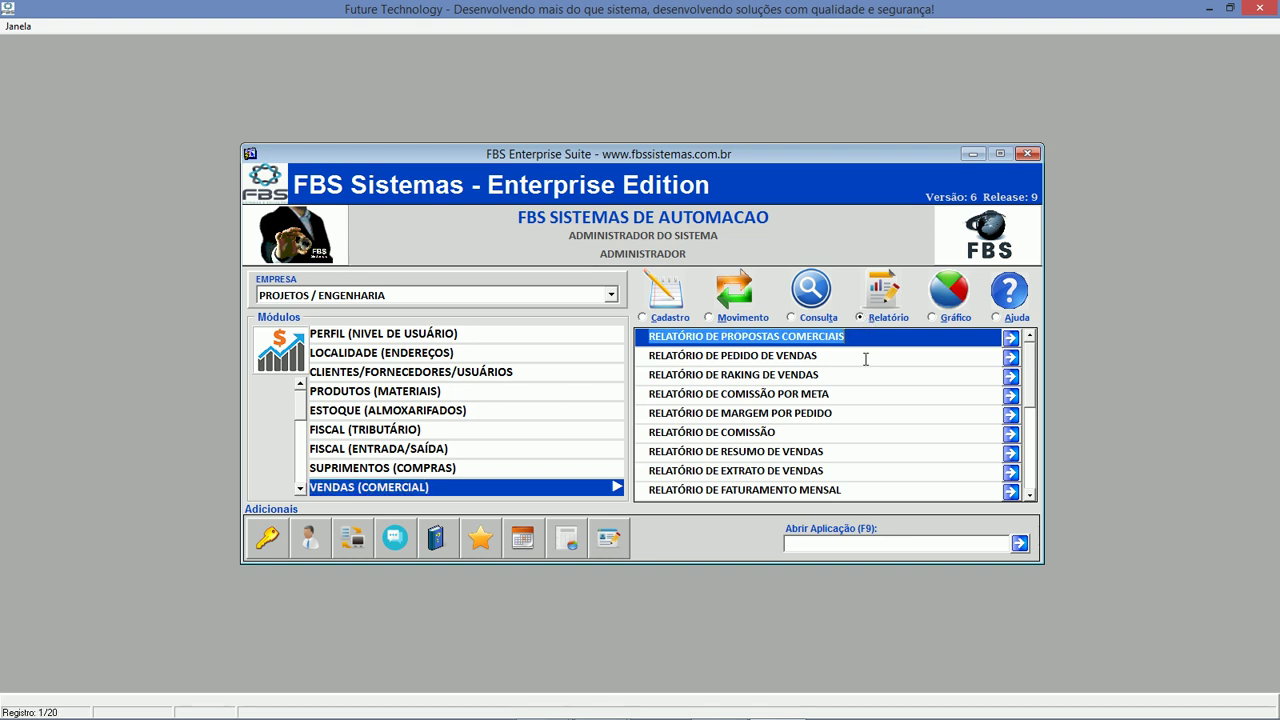
pyautogui.click(868, 413)
pyautogui.click(938, 318)
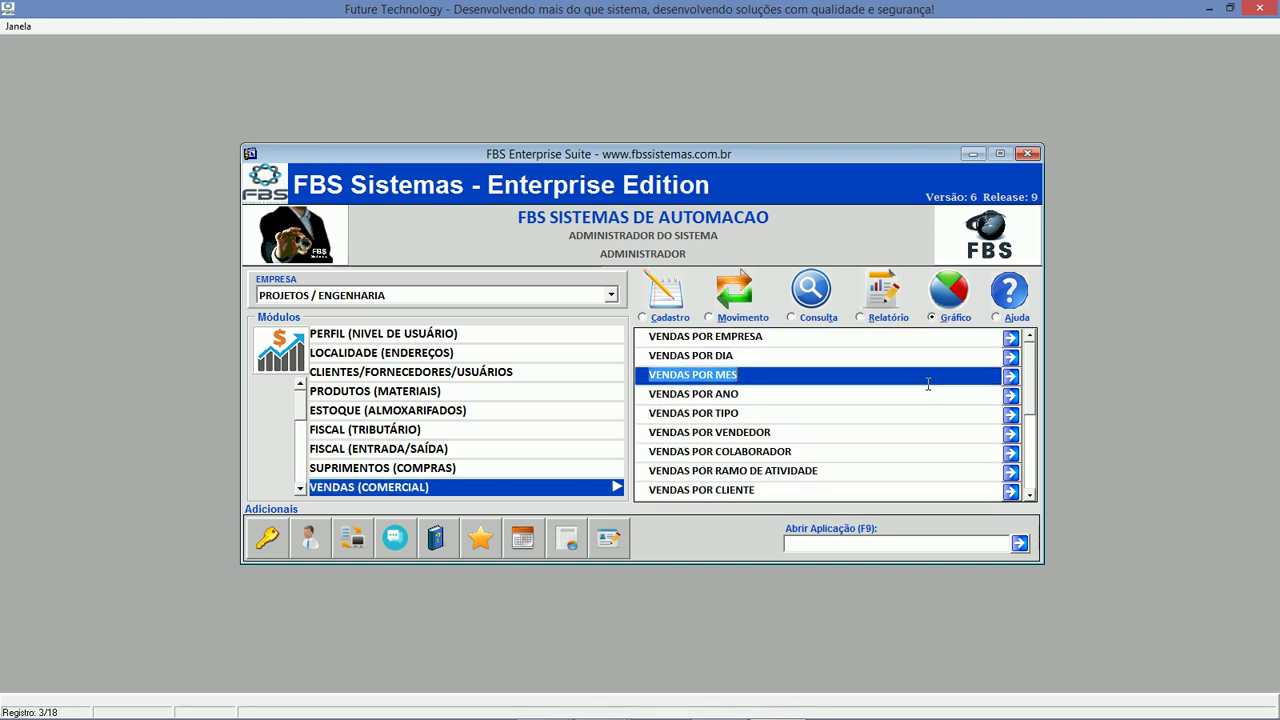
pyautogui.click(1029, 494)
pyautogui.click(1029, 494)
pyautogui.click(1029, 494)
pyautogui.click(1029, 494)
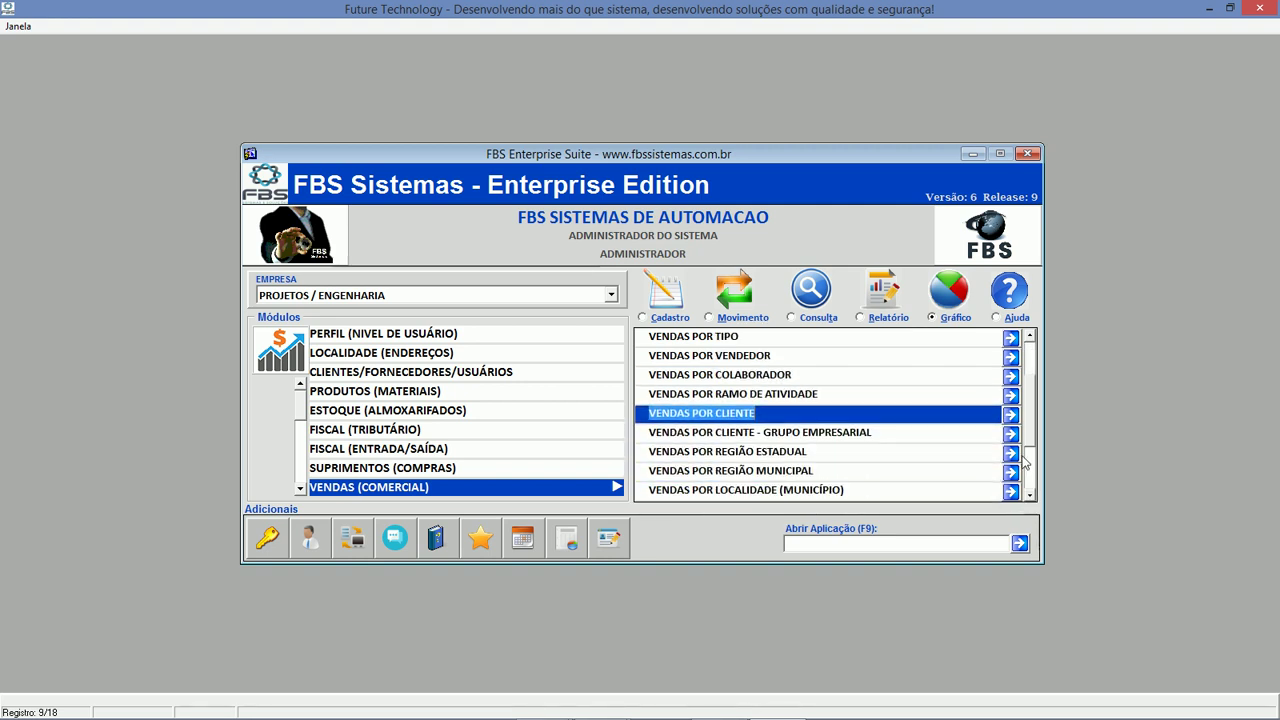
# Generate the sales-by-client bar chart for 01/01/2016 to 31/05/2017.
pyautogui.click(1010, 416)
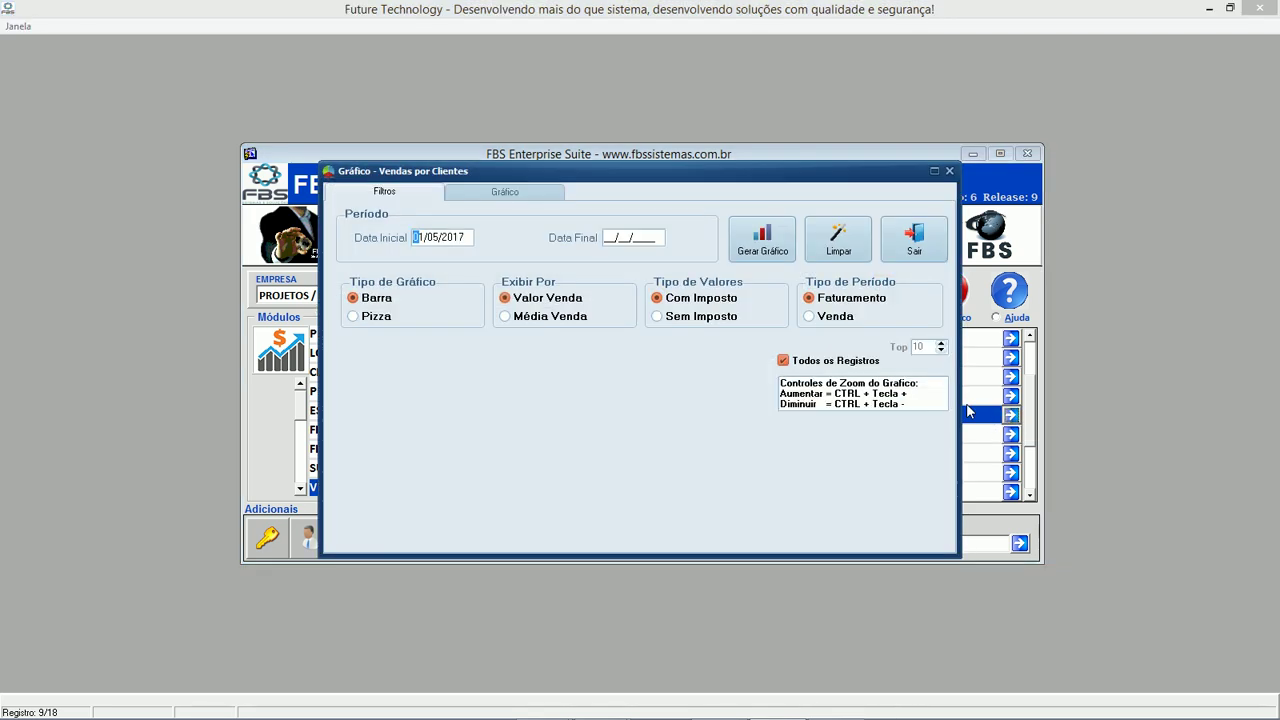
pyautogui.write('6')
pyautogui.press('Tab')
pyautogui.write('31052017')
pyautogui.press('Tab')
pyautogui.press('Return')
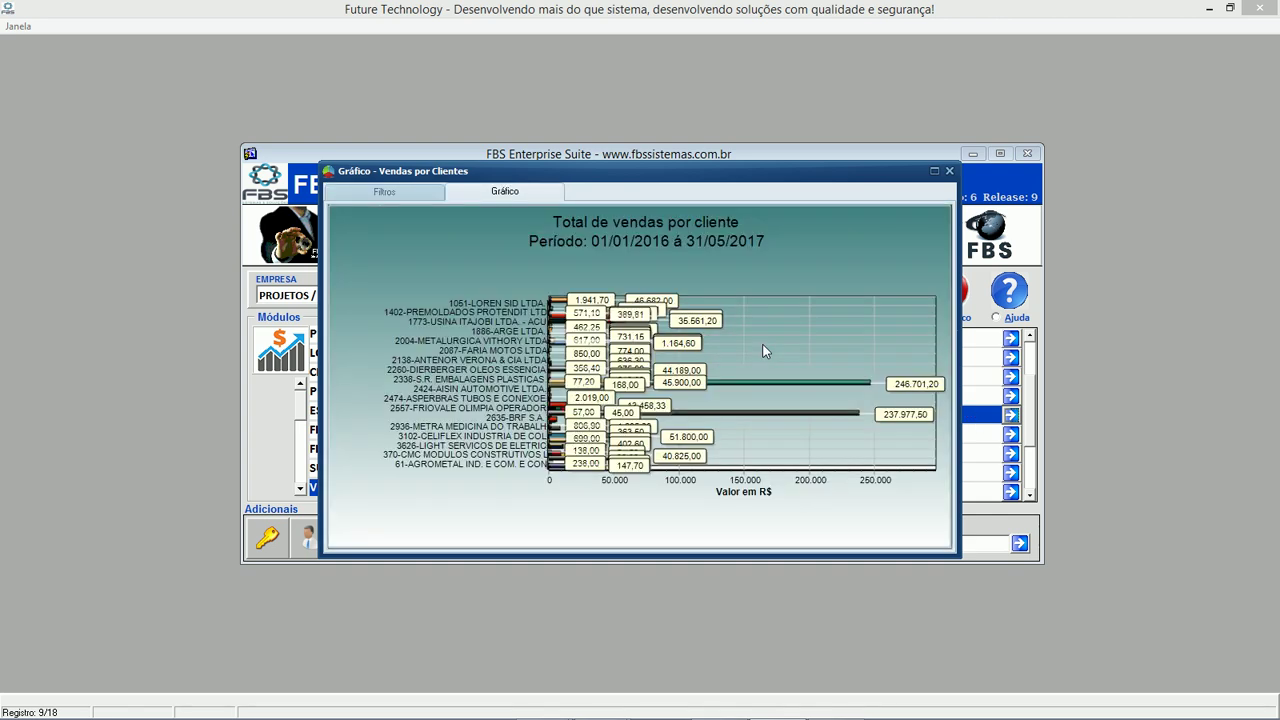
# Regenerate the bar chart without including every client, and maximize its window.
pyautogui.click(387, 198)
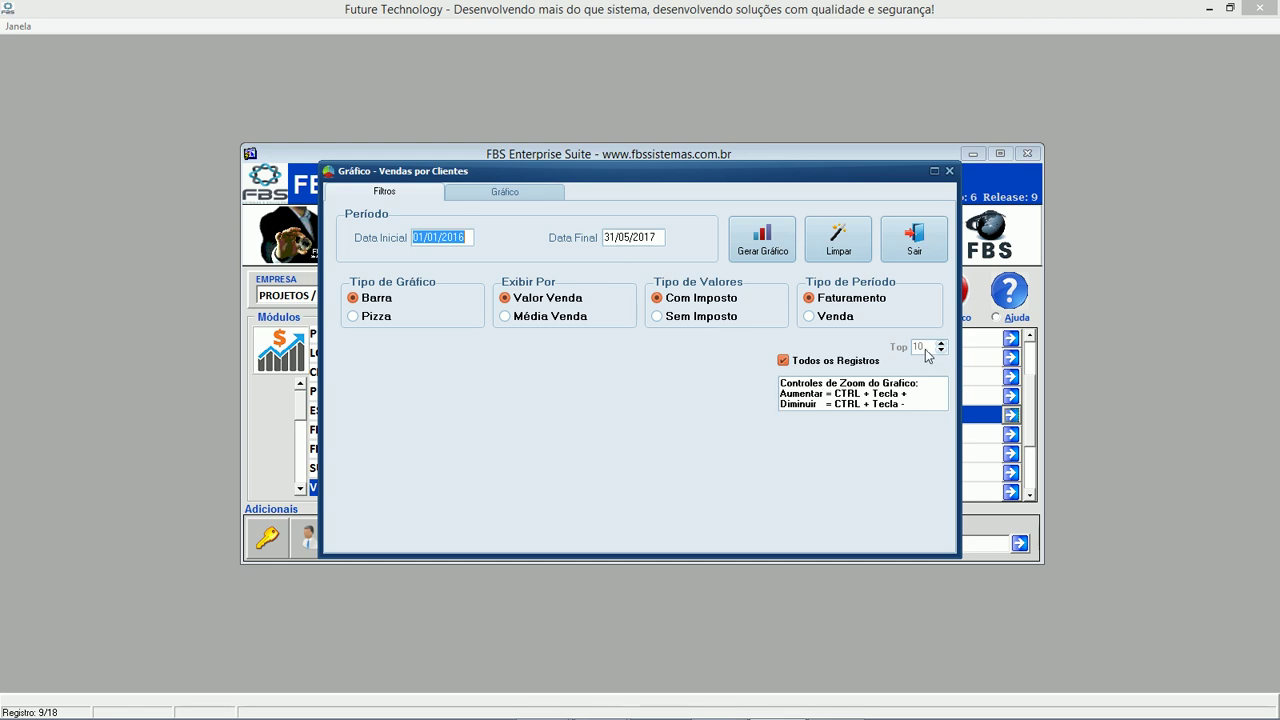
pyautogui.click(835, 360)
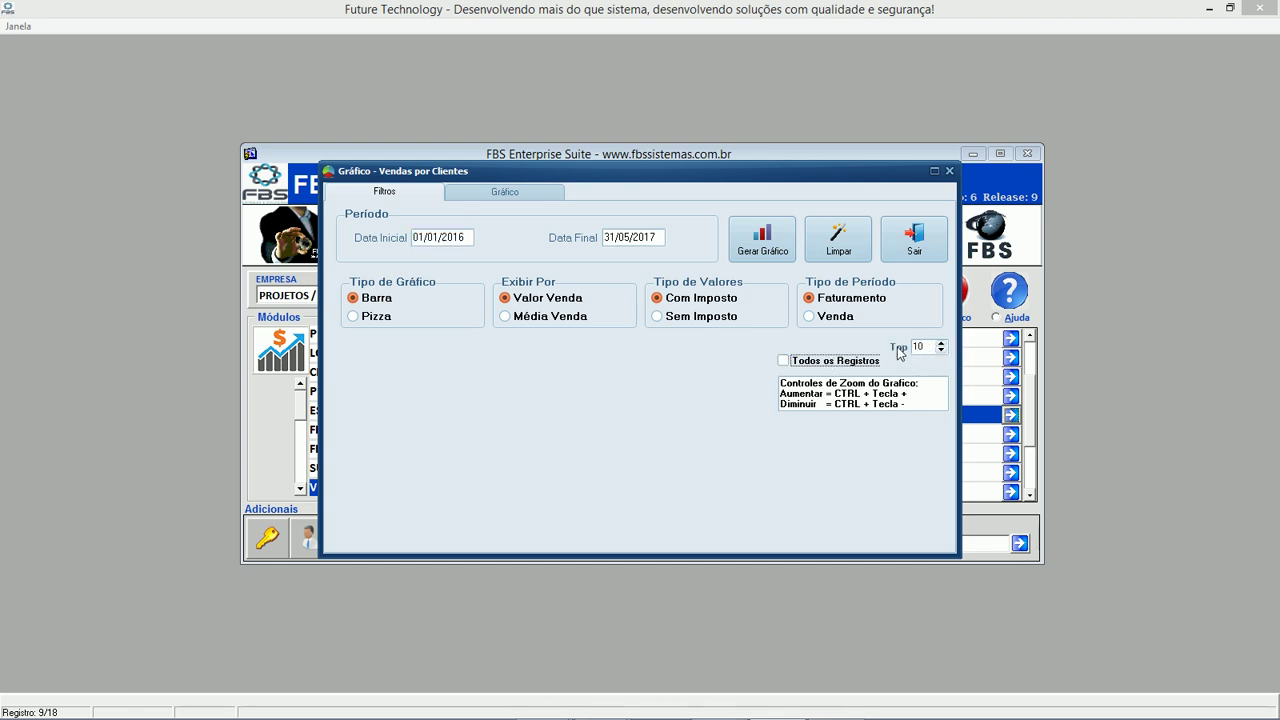
pyautogui.click(772, 240)
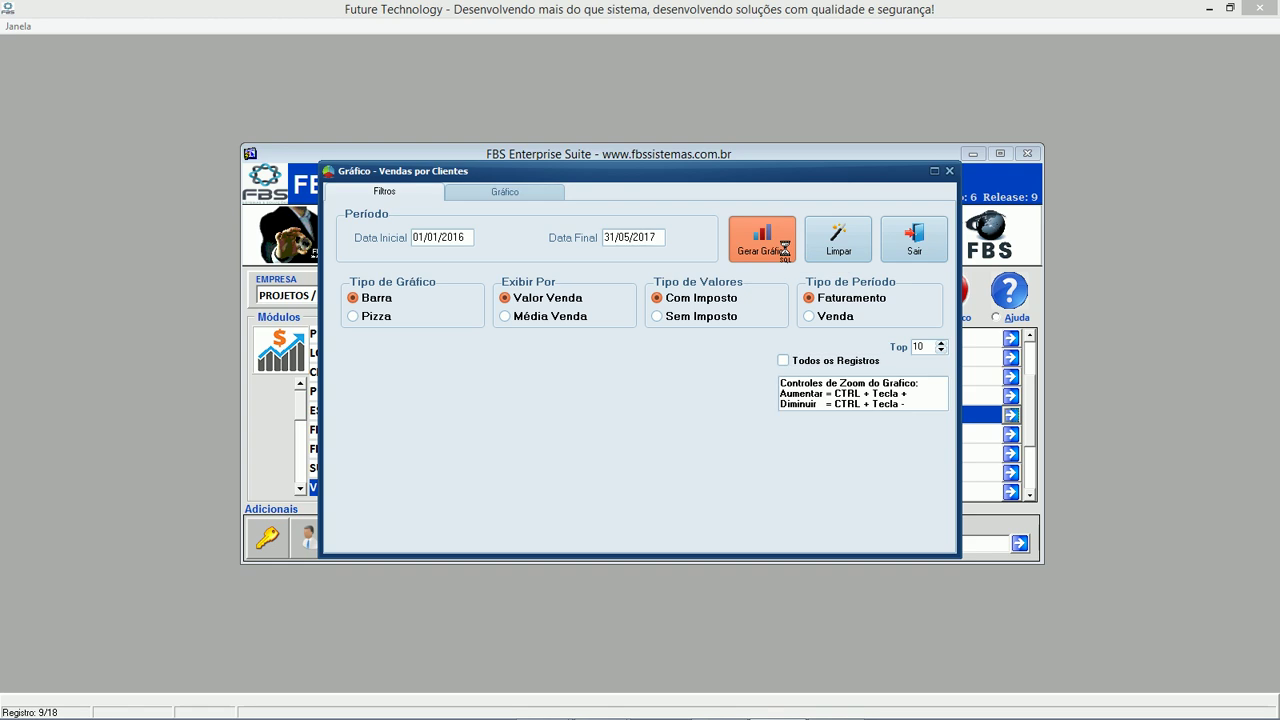
pyautogui.click(933, 171)
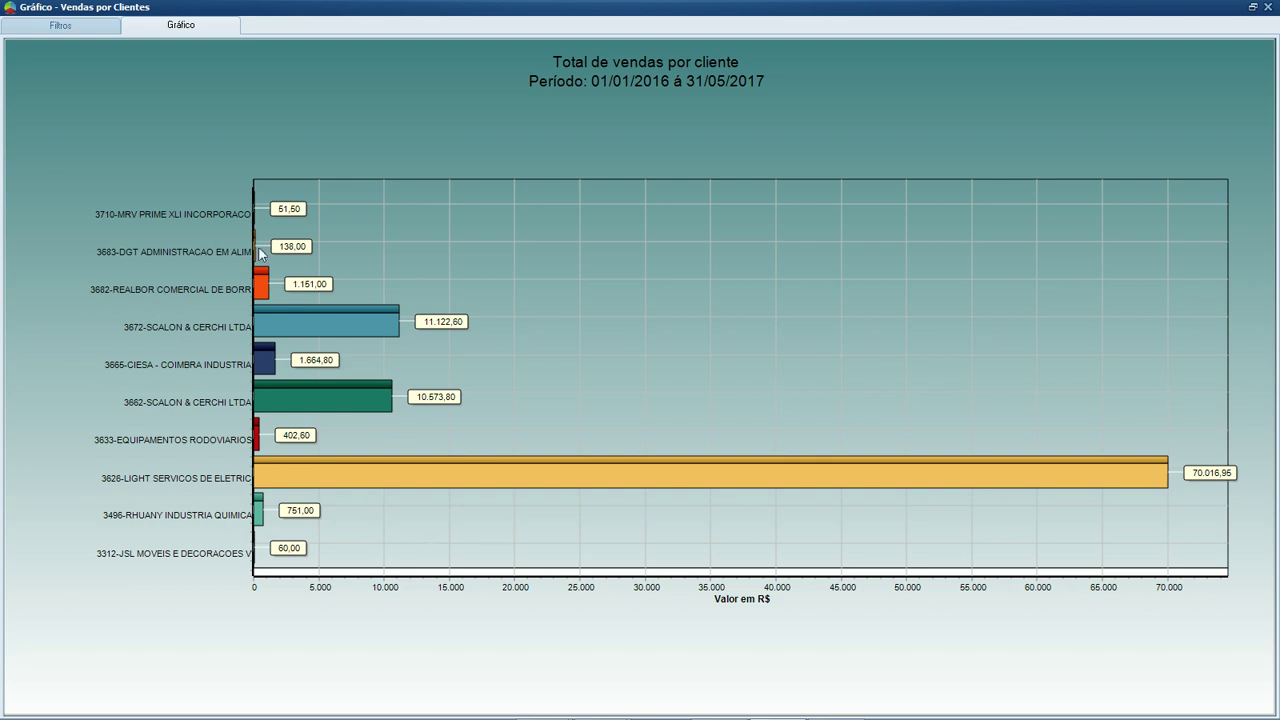
# Regenerate the chart as a pie chart, then close the chart window.
pyautogui.click(60, 25)
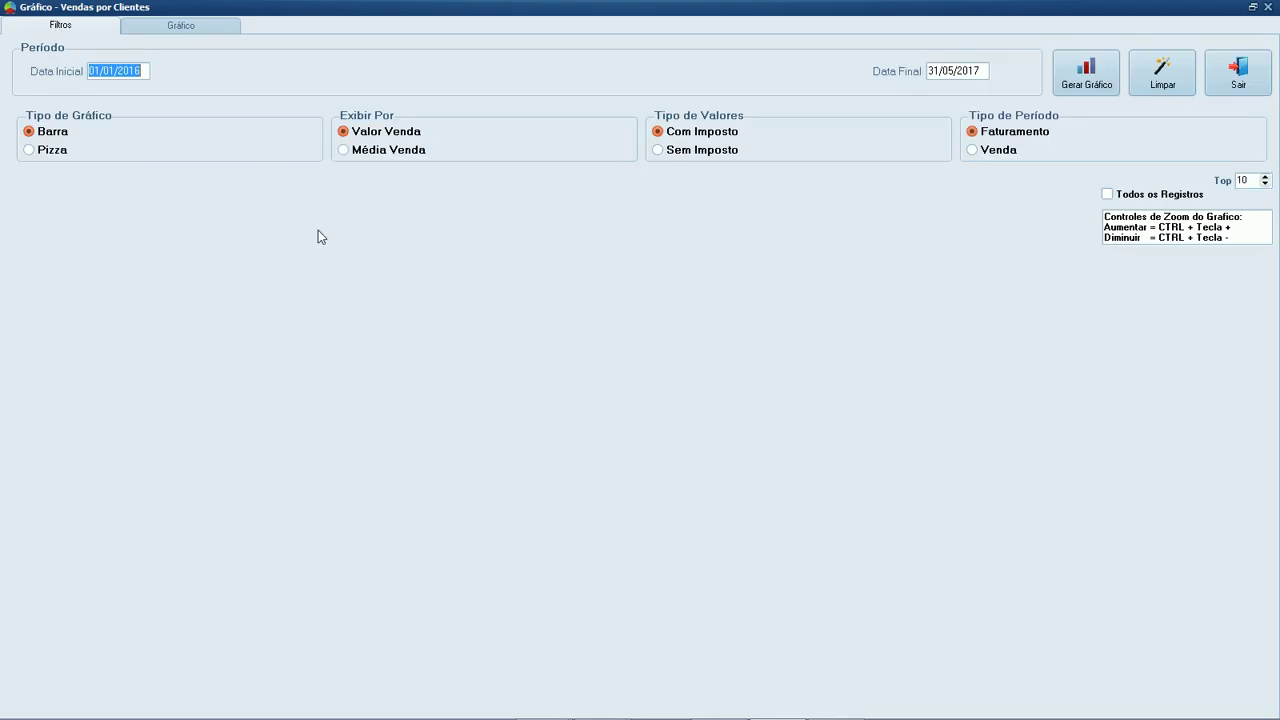
pyautogui.click(44, 150)
pyautogui.click(1092, 84)
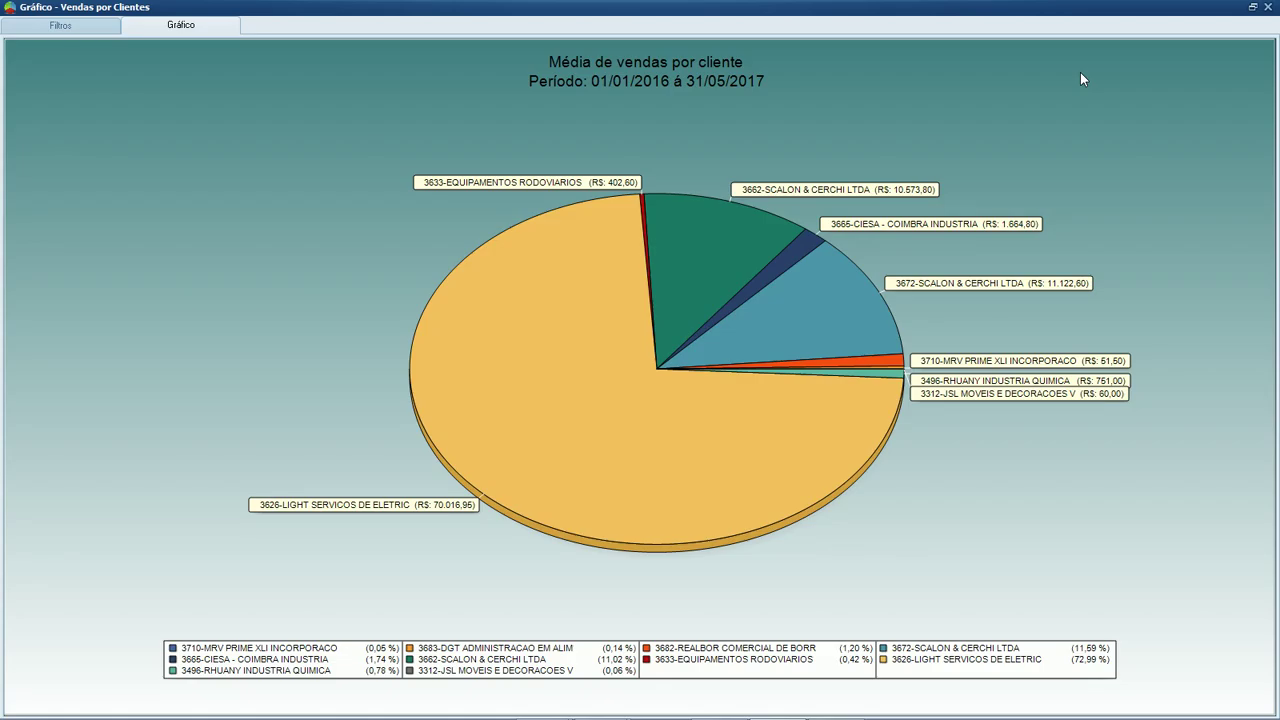
pyautogui.click(1267, 10)
pyautogui.click(909, 486)
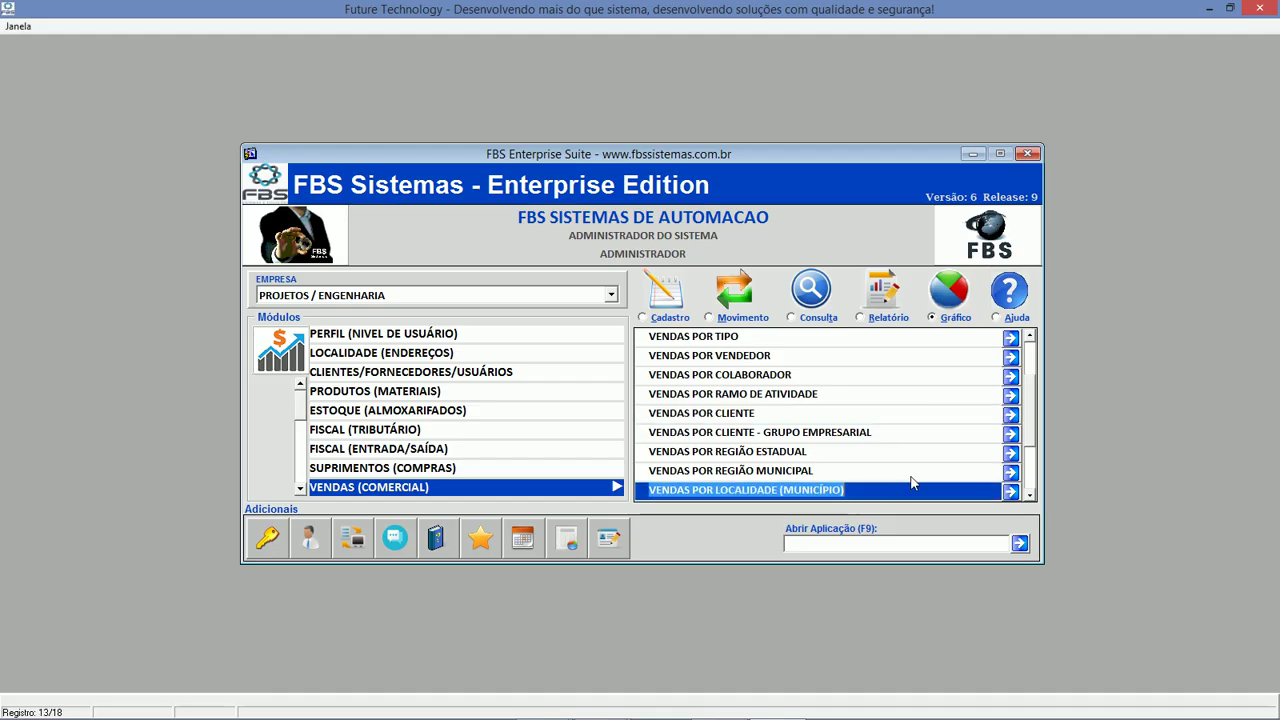
# Open Baixas De Títulos Financeiros X Bancário from Financeiro (Pagar/Receber) > Movimento.
pyautogui.click(1030, 497)
pyautogui.click(1030, 497)
pyautogui.click(1030, 497)
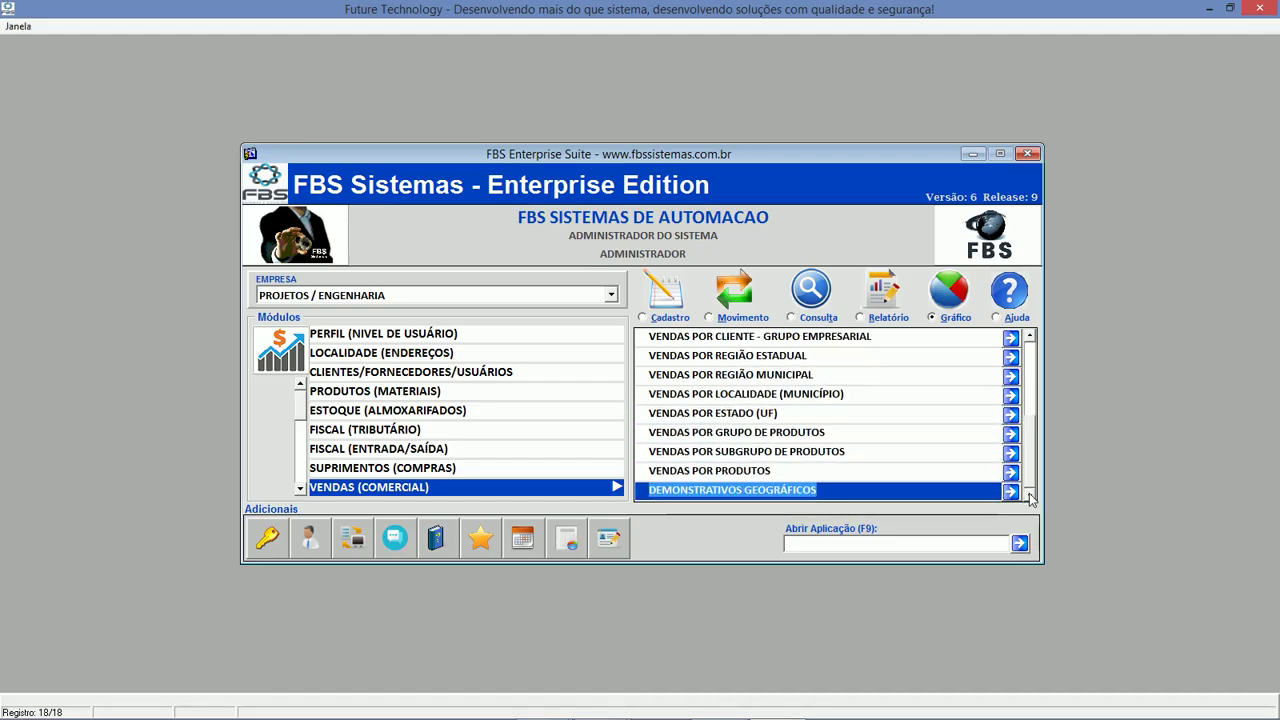
pyautogui.click(1033, 361)
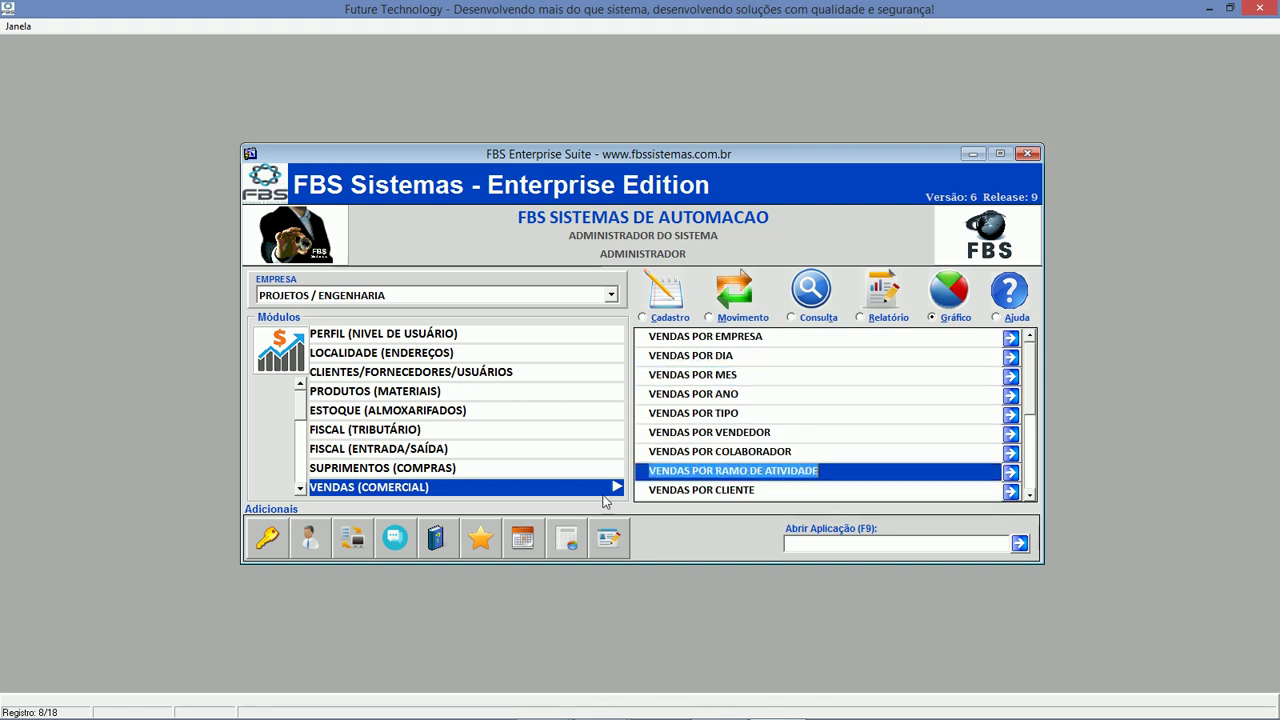
pyautogui.click(300, 490)
pyautogui.click(300, 490)
pyautogui.click(300, 490)
pyautogui.click(370, 472)
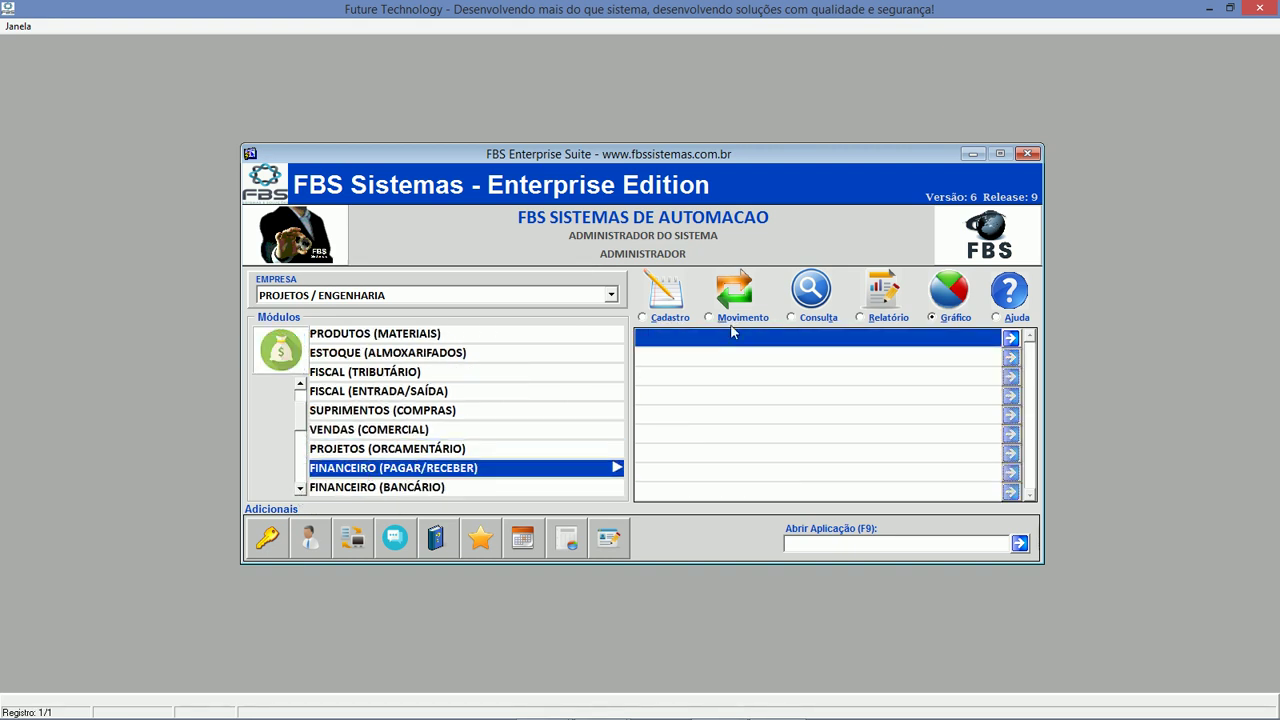
pyautogui.click(771, 319)
pyautogui.doubleClick(748, 342)
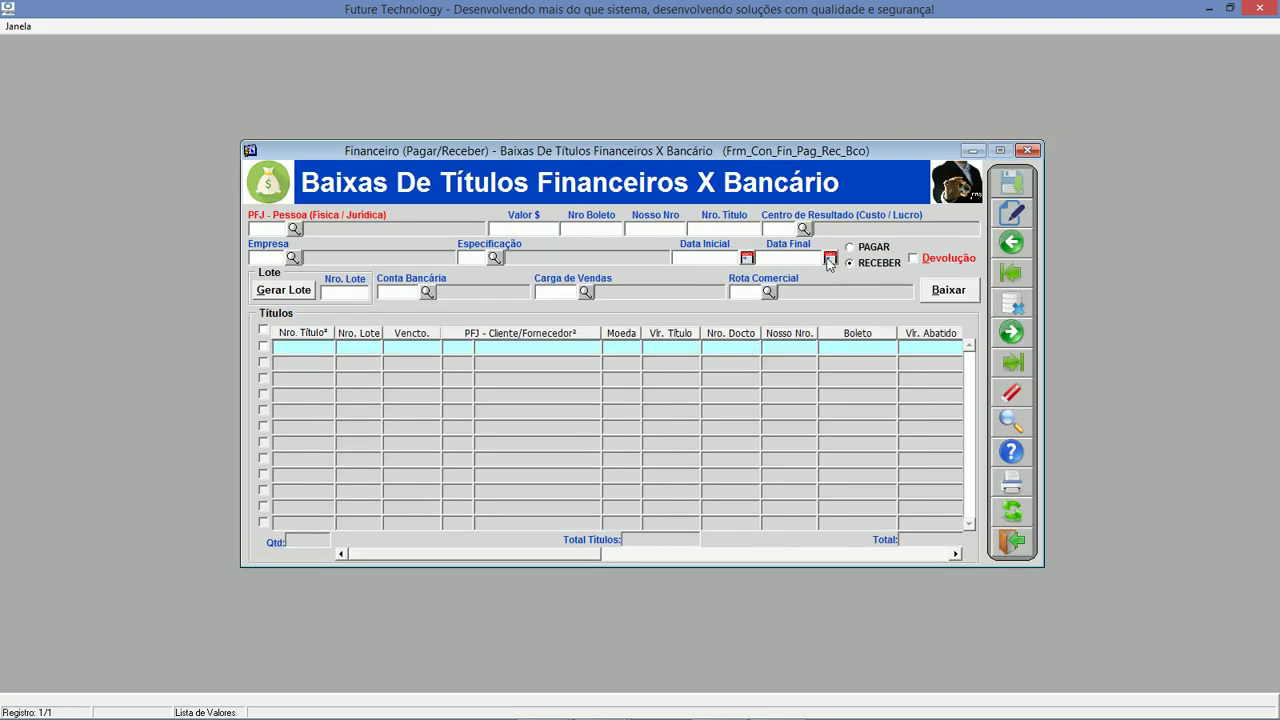
# Load titles with end date 30/05/2017 and start date 01/04/2017.
pyautogui.click(830, 258)
pyautogui.click(586, 503)
pyautogui.click(724, 257)
pyautogui.write('01/04/2017')
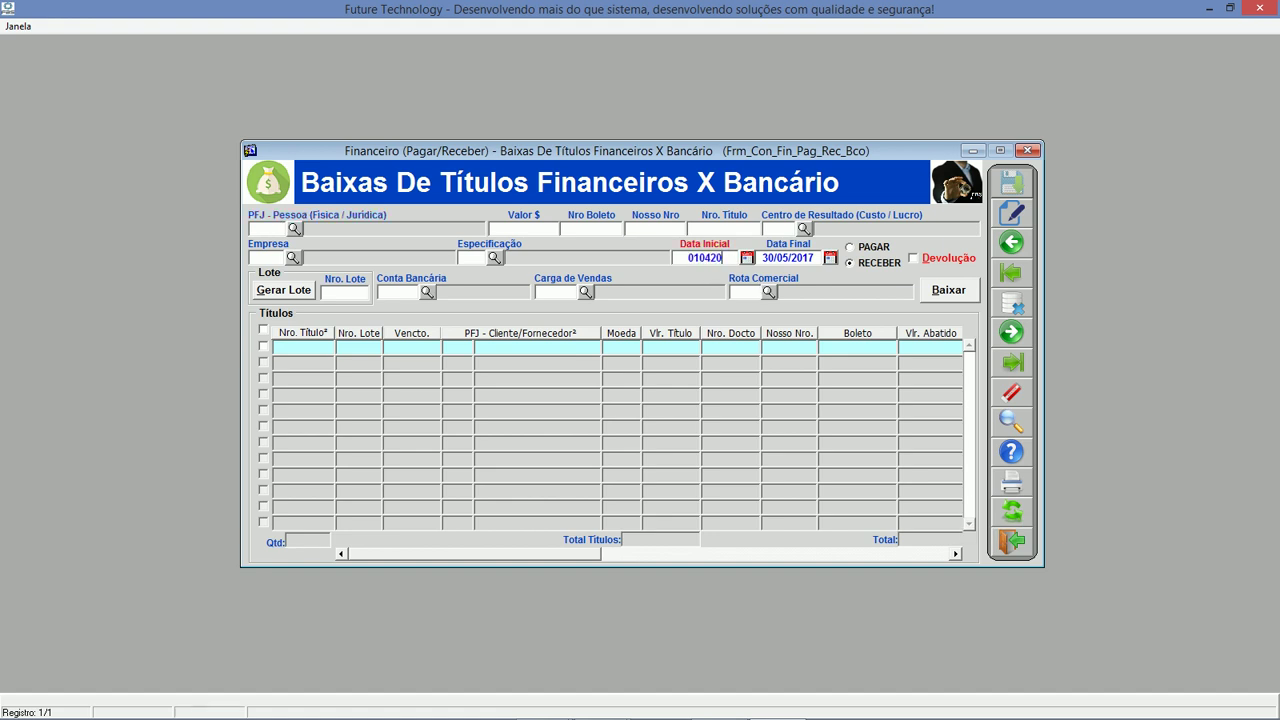
pyautogui.press('Tab')
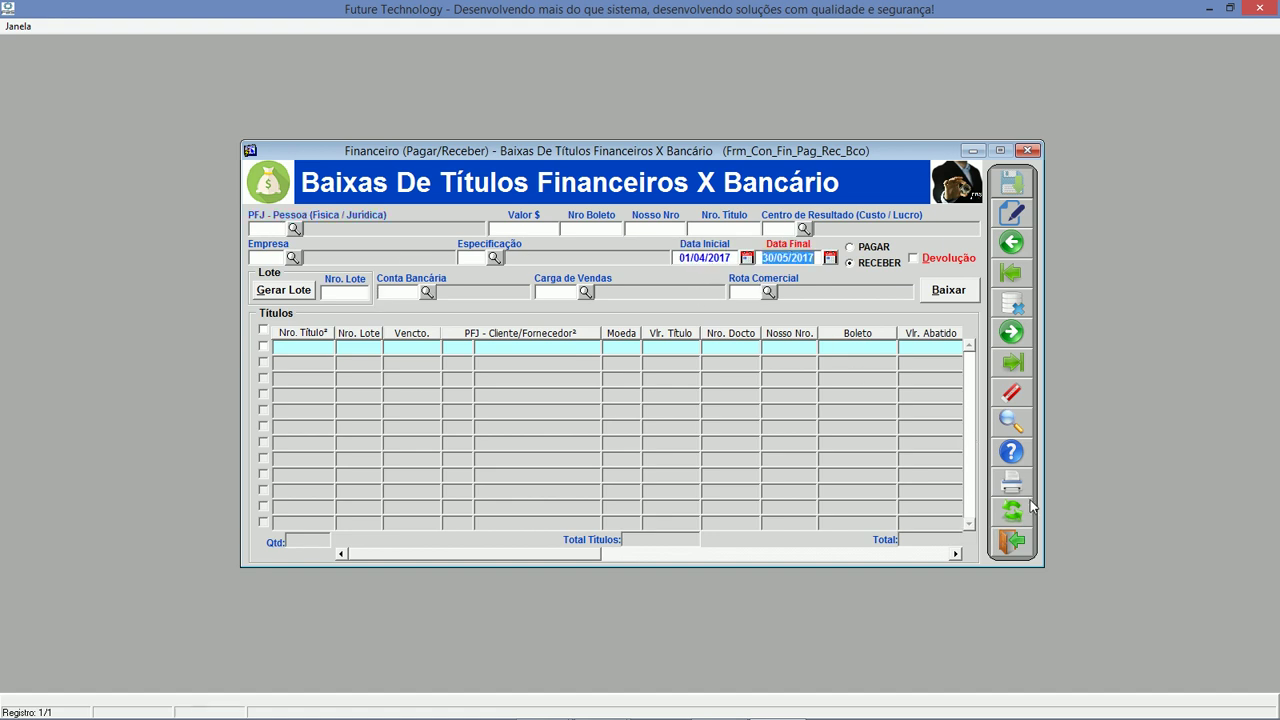
pyautogui.click(1029, 509)
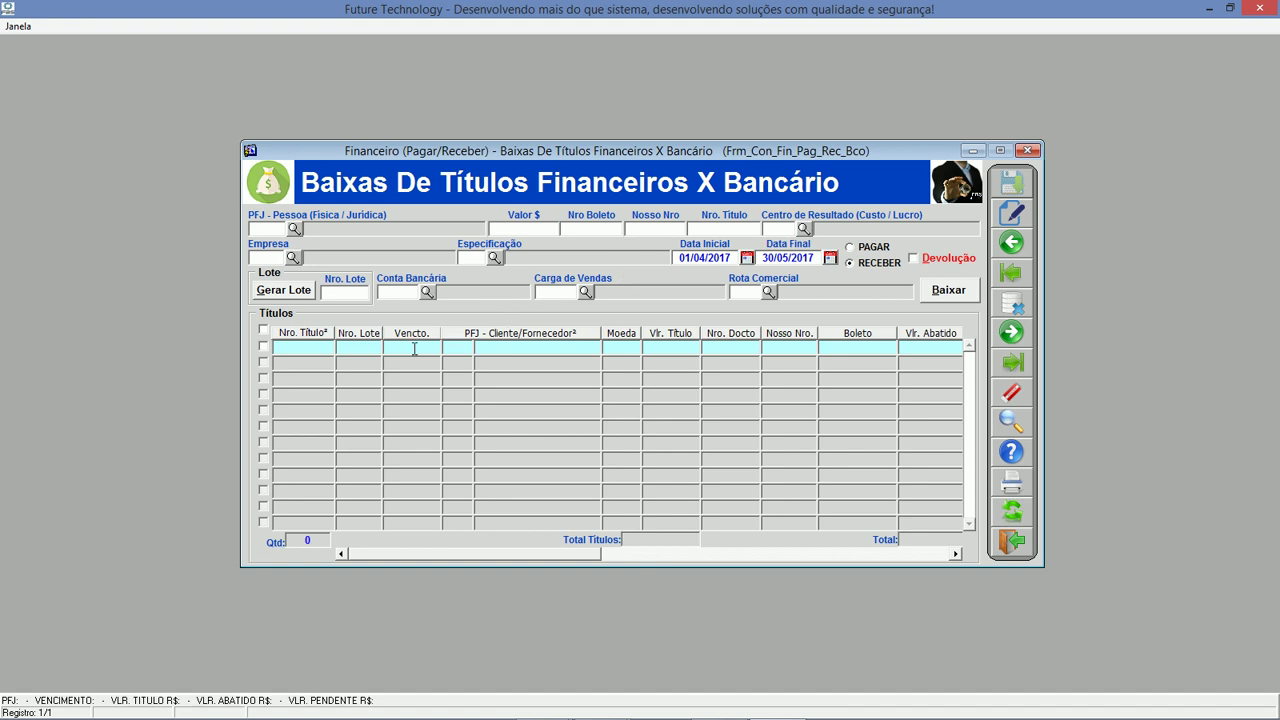
# Reload the titles with start date 01/01/2017, then 01/01/2016.
pyautogui.click(727, 258)
pyautogui.write('01/01/2017')
pyautogui.press('Tab')
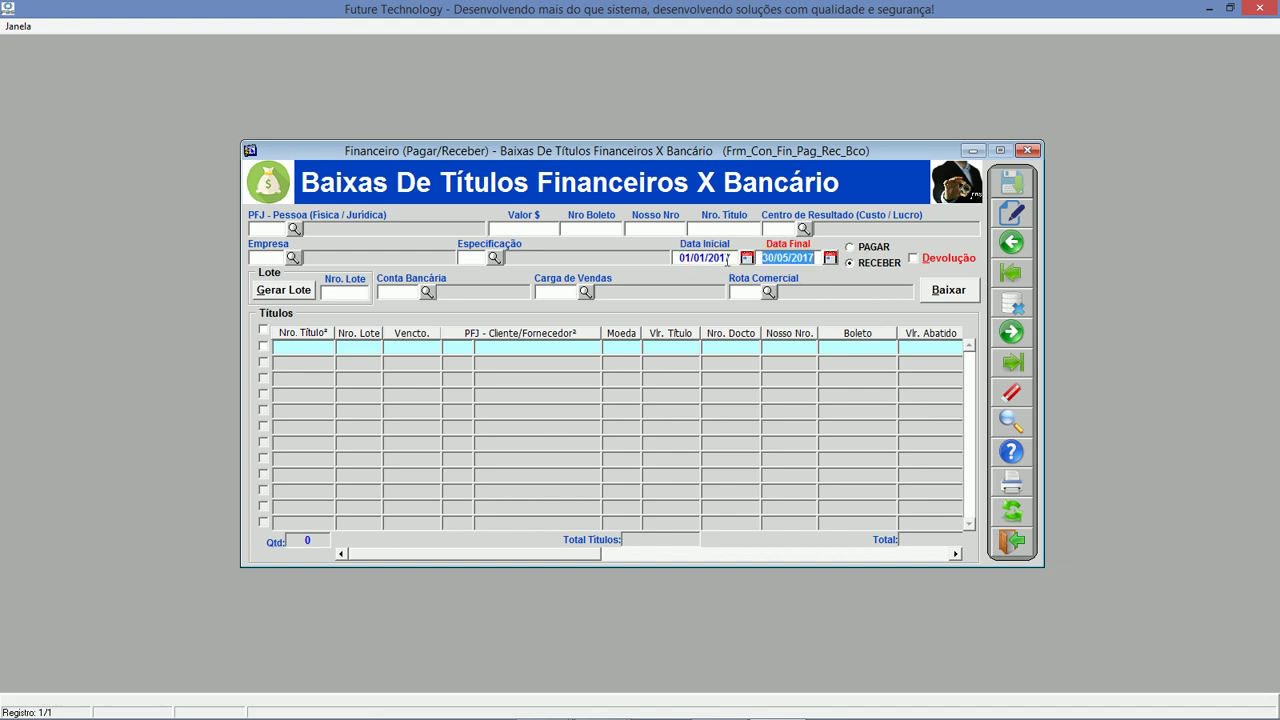
pyautogui.click(1018, 516)
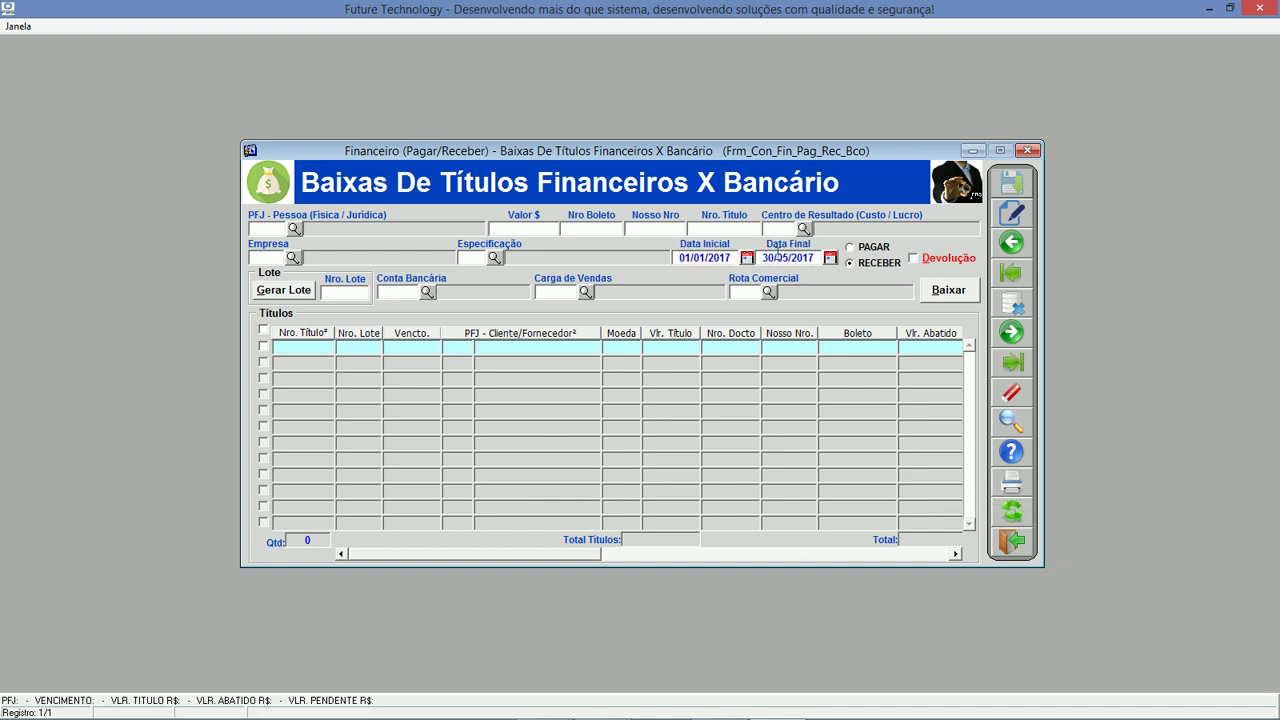
pyautogui.click(714, 262)
pyautogui.write('01012016')
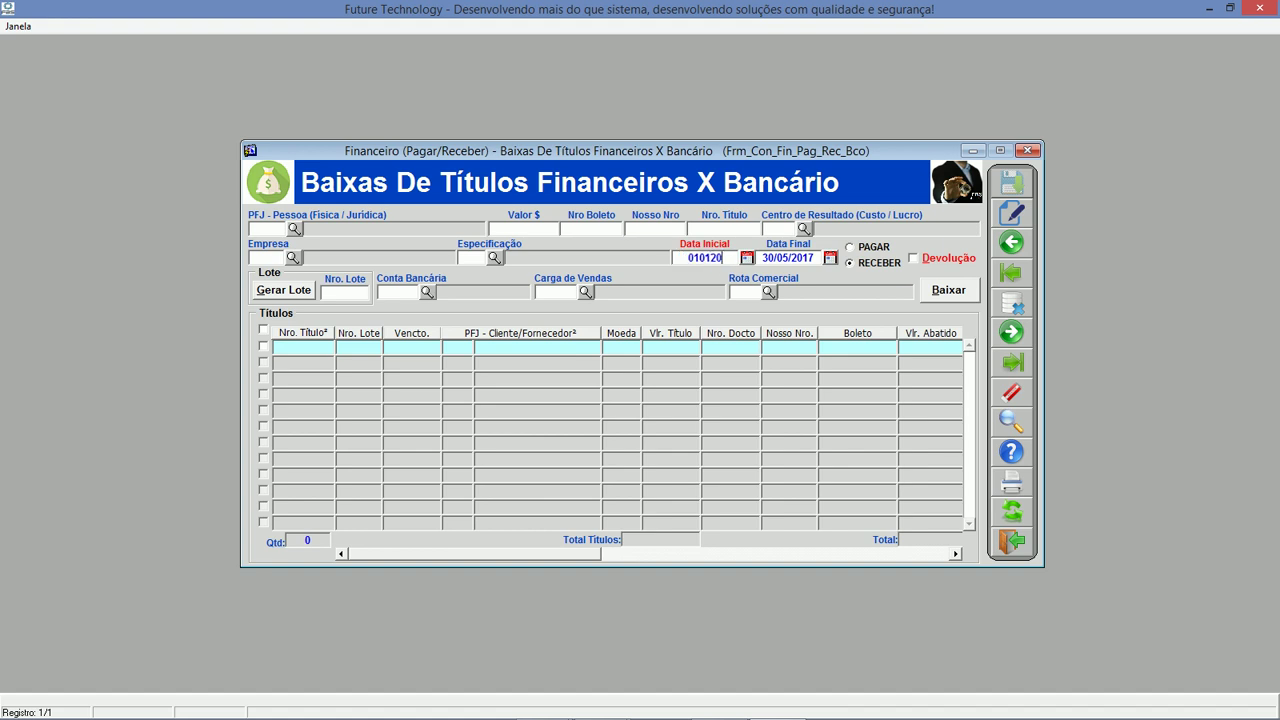
pyautogui.press('Tab')
pyautogui.click(1016, 516)
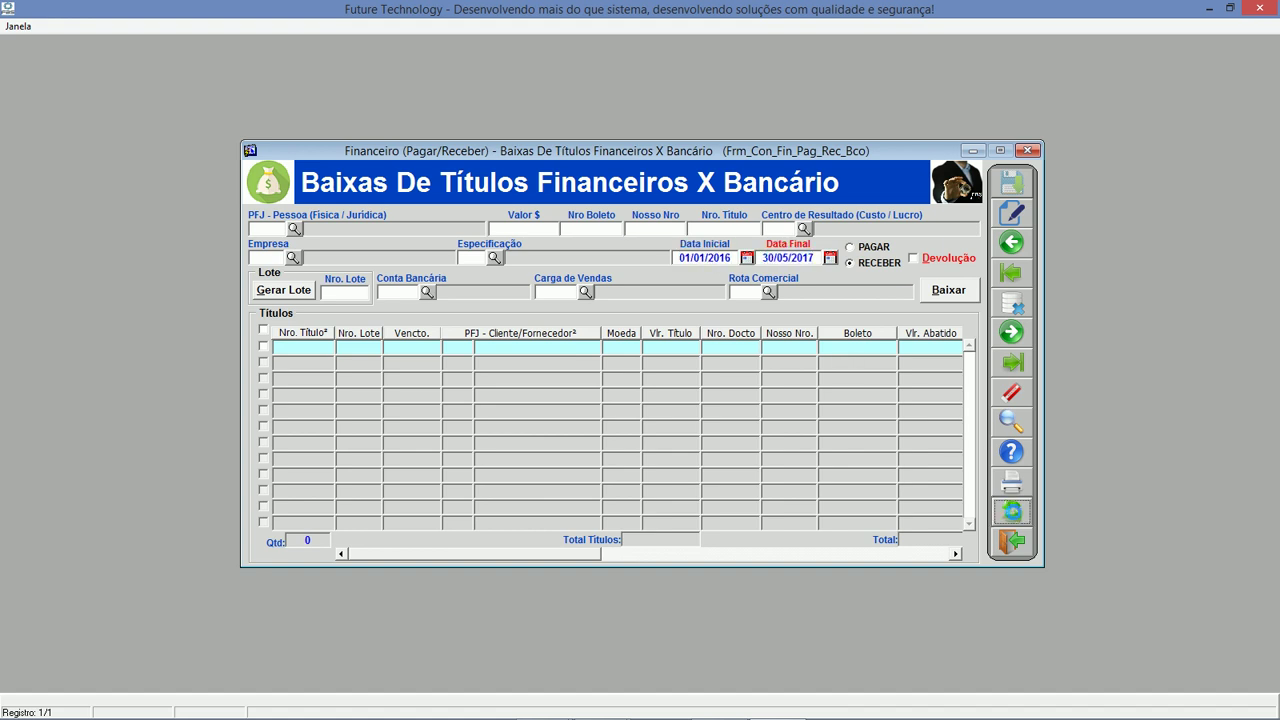
# Sort the titles by client, value, and finally by due date (Vencto.).
pyautogui.click(422, 335)
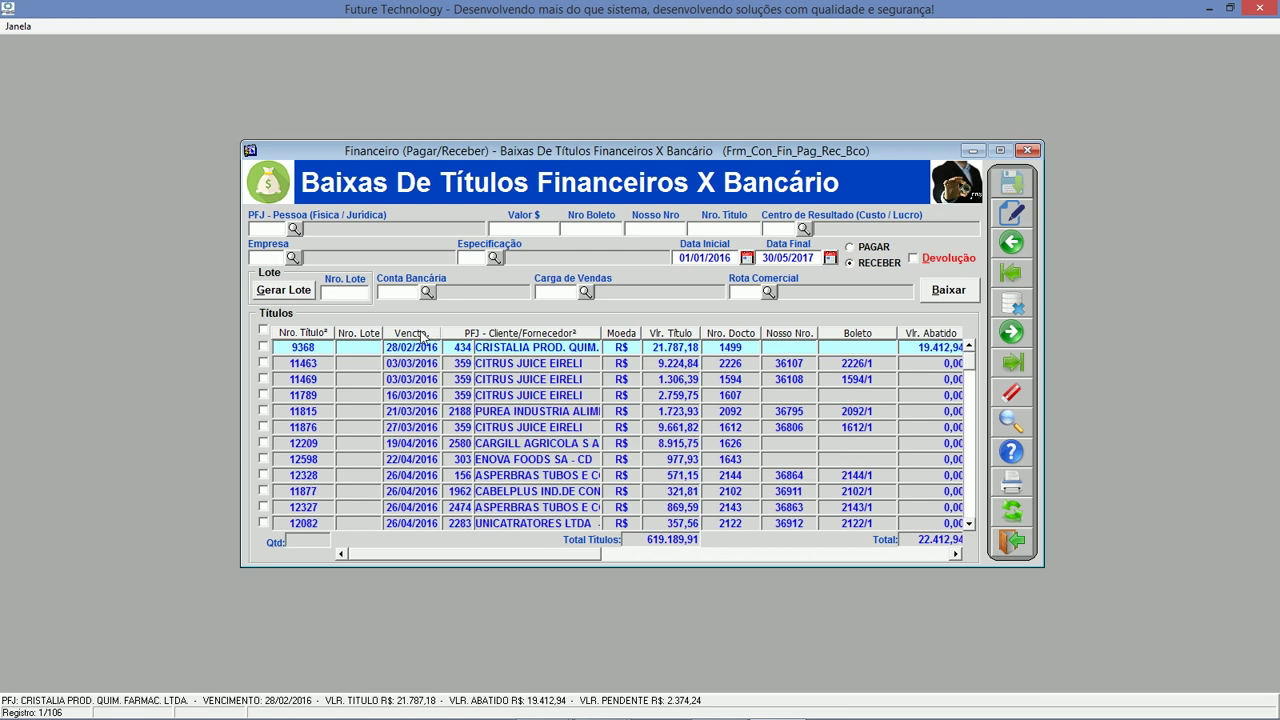
pyautogui.click(422, 335)
pyautogui.click(533, 335)
pyautogui.click(534, 336)
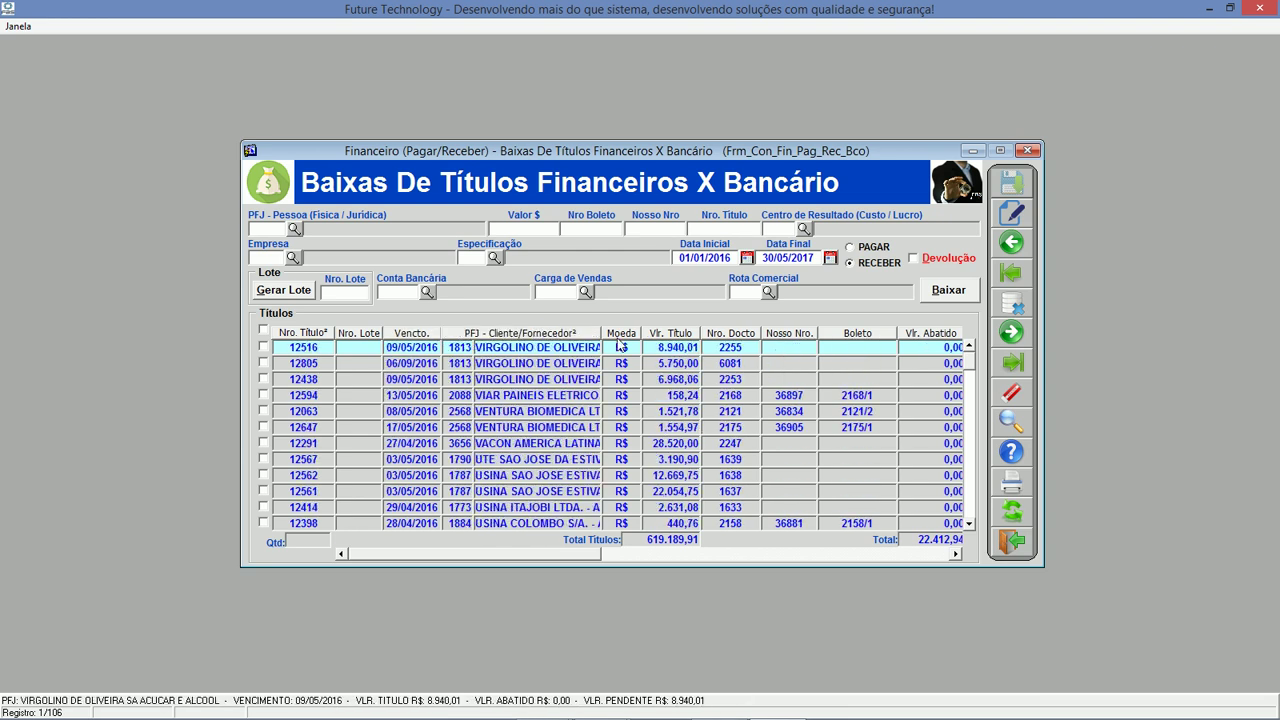
pyautogui.click(690, 335)
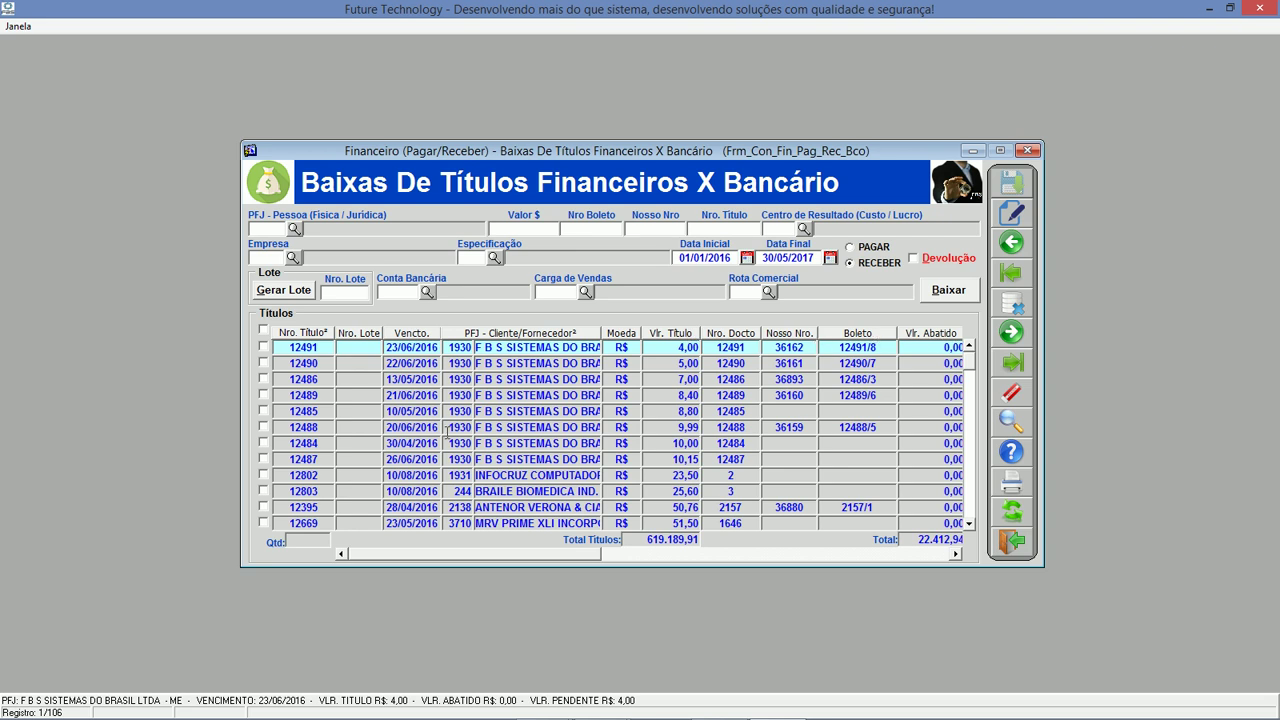
pyautogui.click(422, 335)
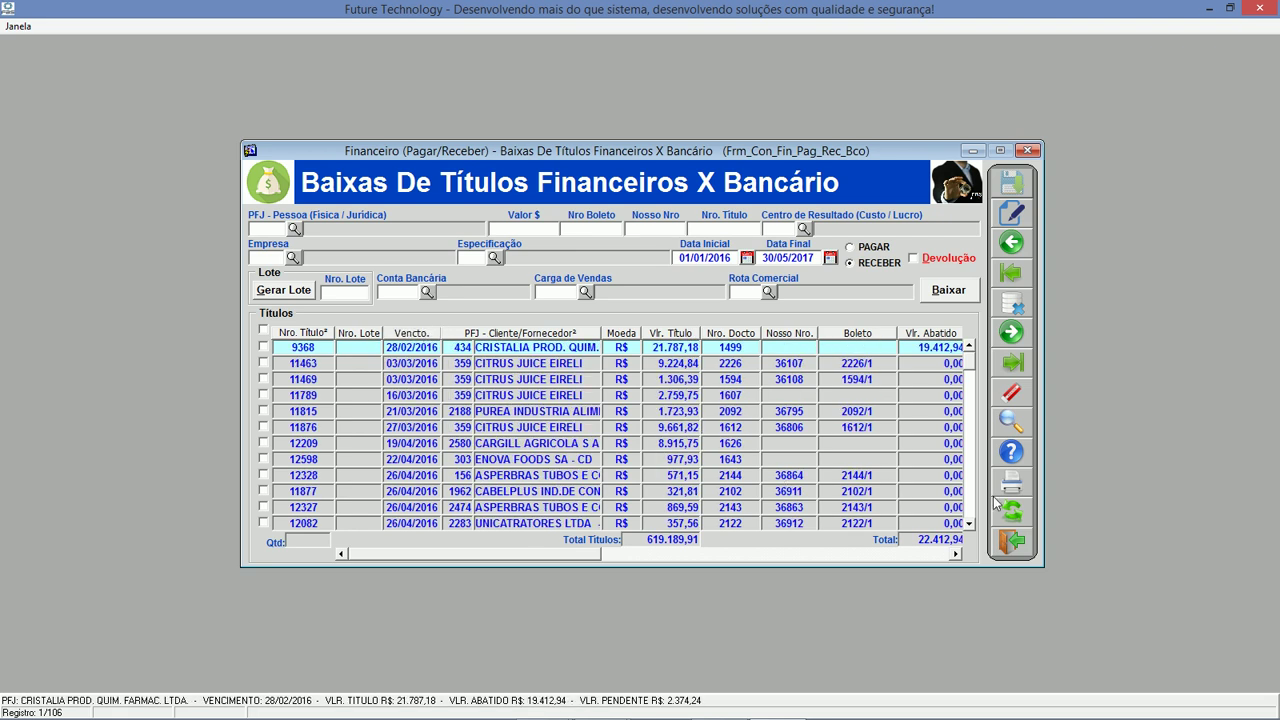
# Mark titles 11463, 11469 and 11789, start Baixar, then cancel the settlement.
pyautogui.click(264, 362)
pyautogui.click(264, 378)
pyautogui.click(264, 394)
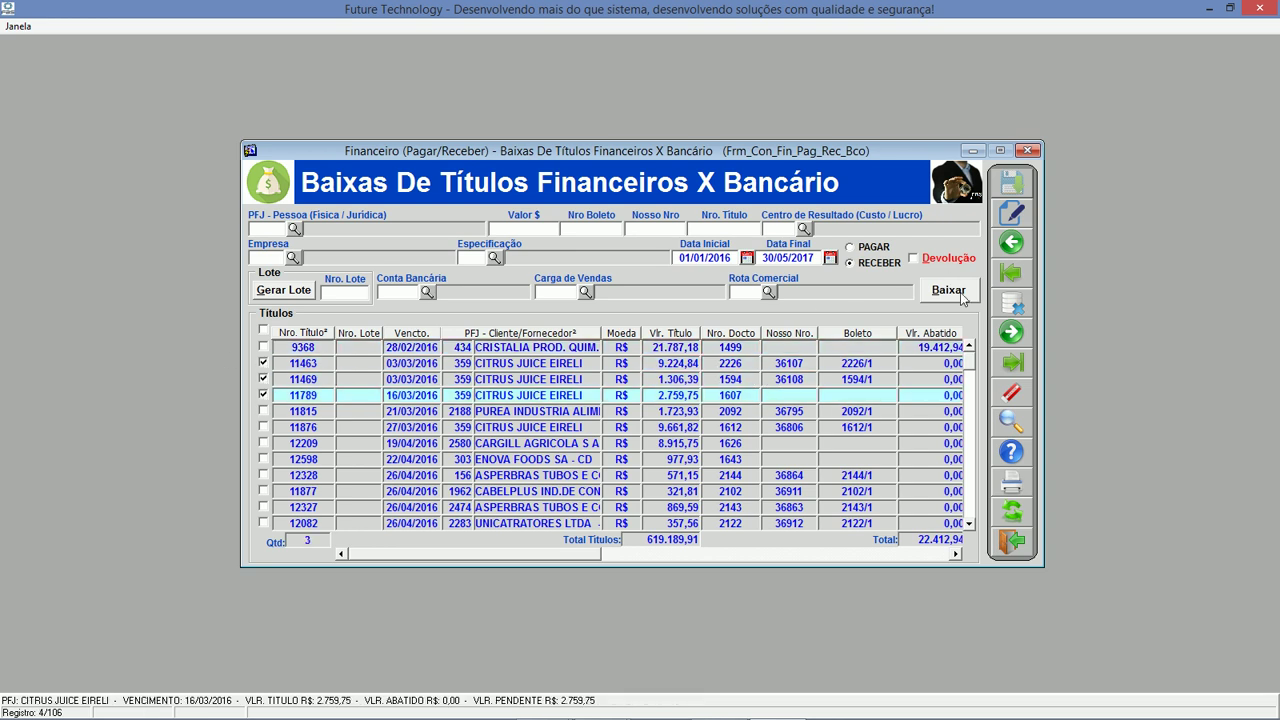
pyautogui.click(955, 295)
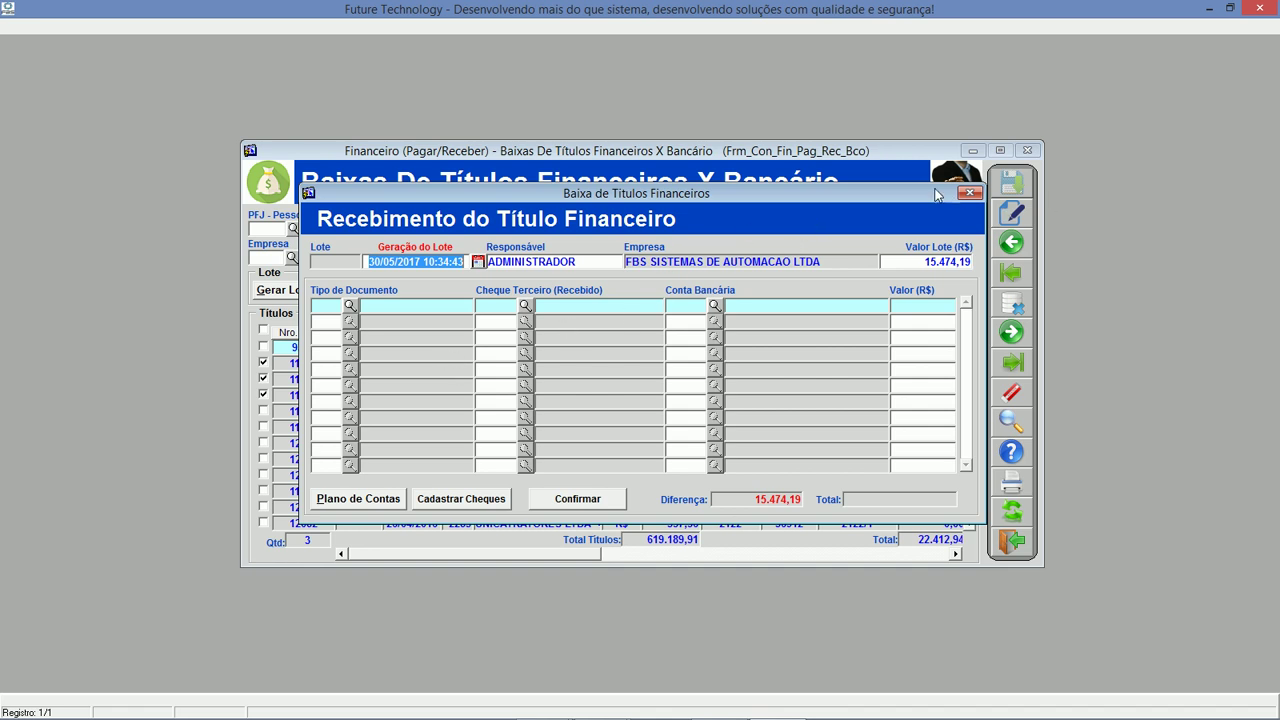
pyautogui.click(969, 194)
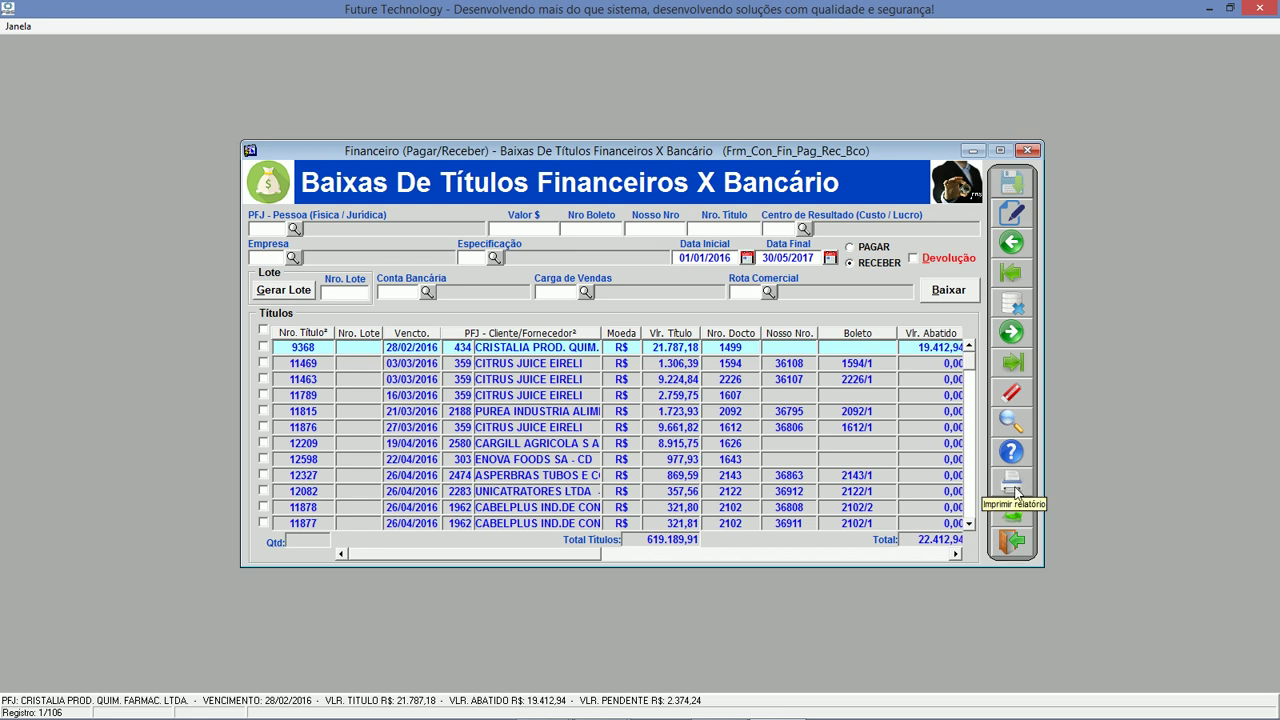
# Try printing the titles, dismiss the no-title warning, and close the form.
pyautogui.click(1013, 485)
pyautogui.press('Return')
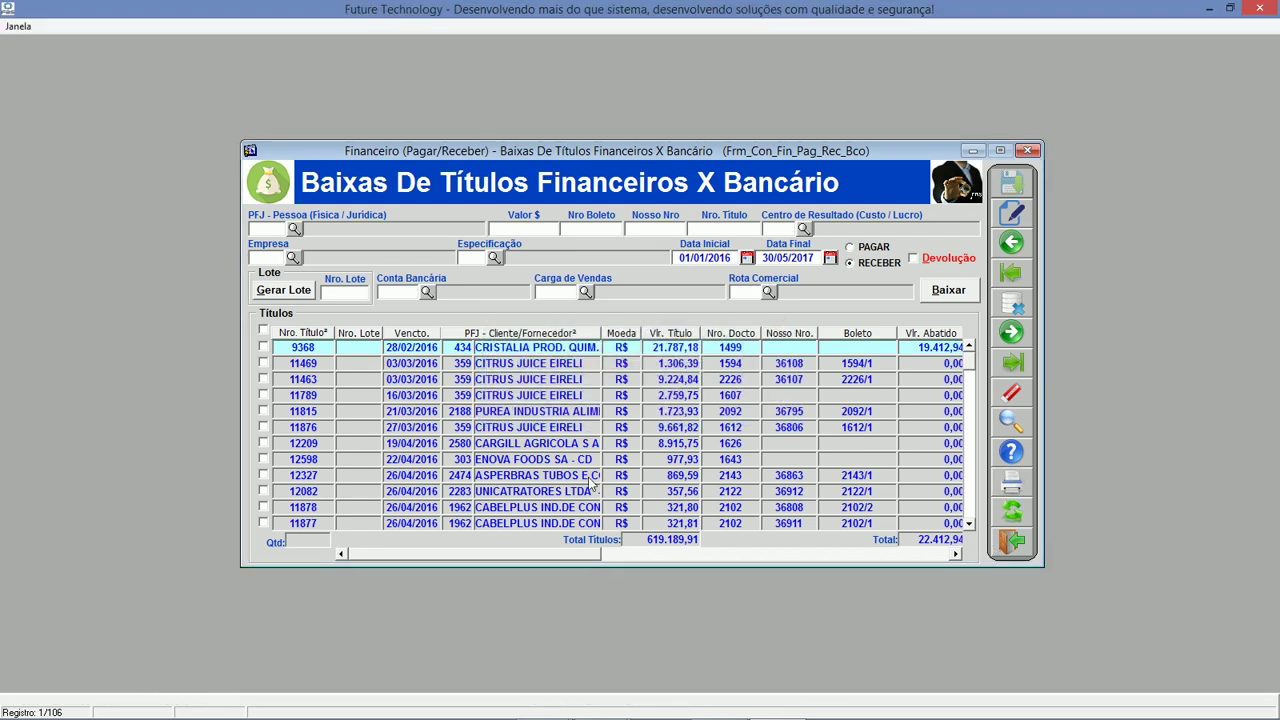
pyautogui.click(1014, 541)
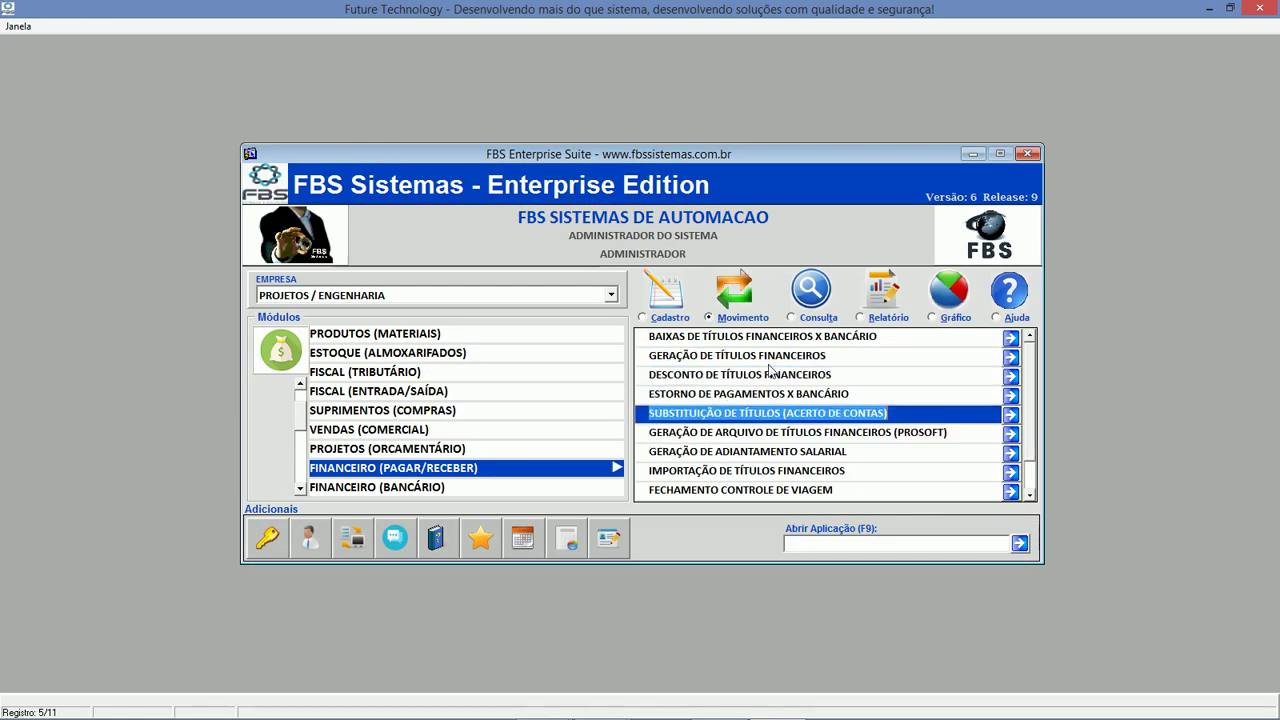
# Open Finanças por Centro de Resultado and load it from 01/01/2017.
pyautogui.click(791, 318)
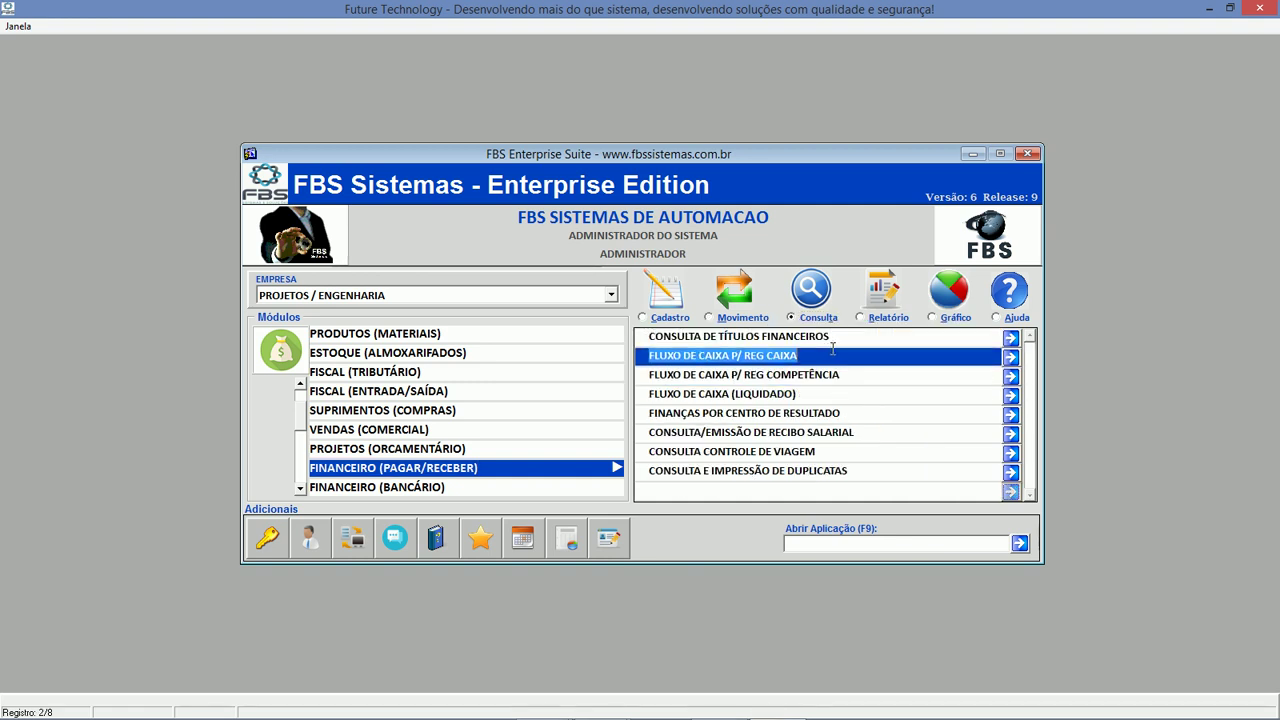
pyautogui.click(843, 416)
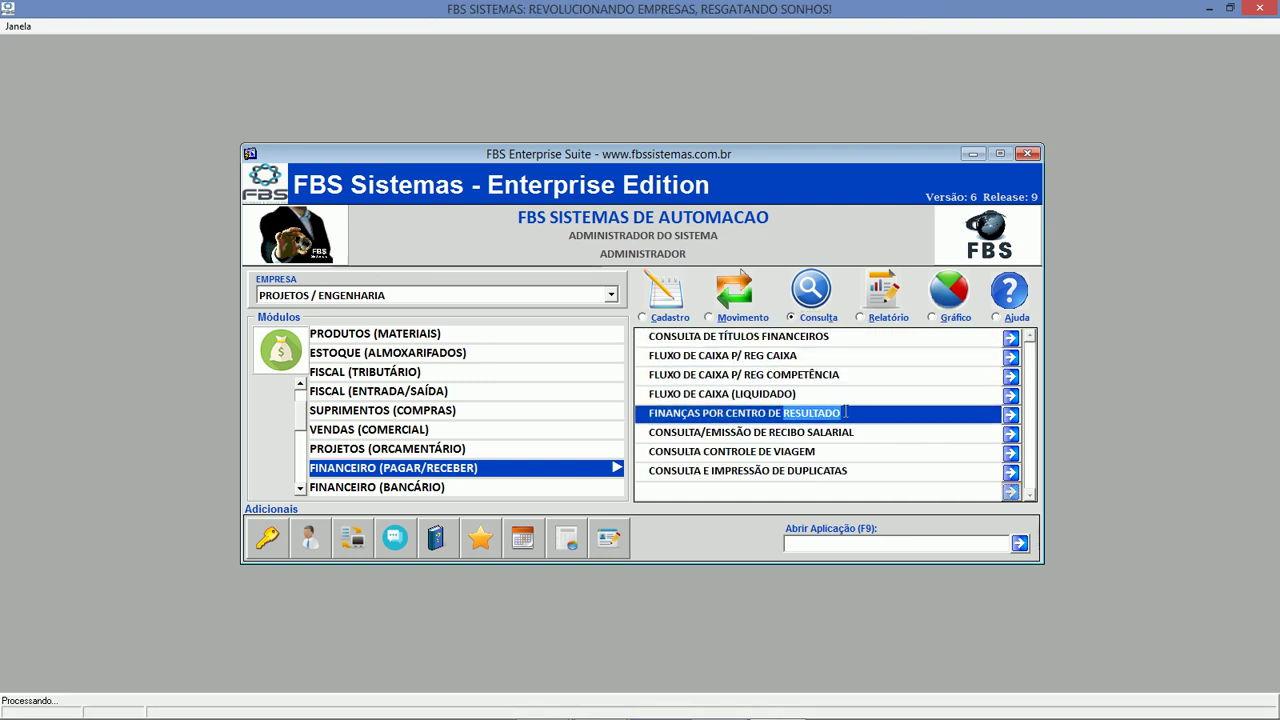
pyautogui.click(797, 255)
pyautogui.write('01012017')
pyautogui.press('Return')
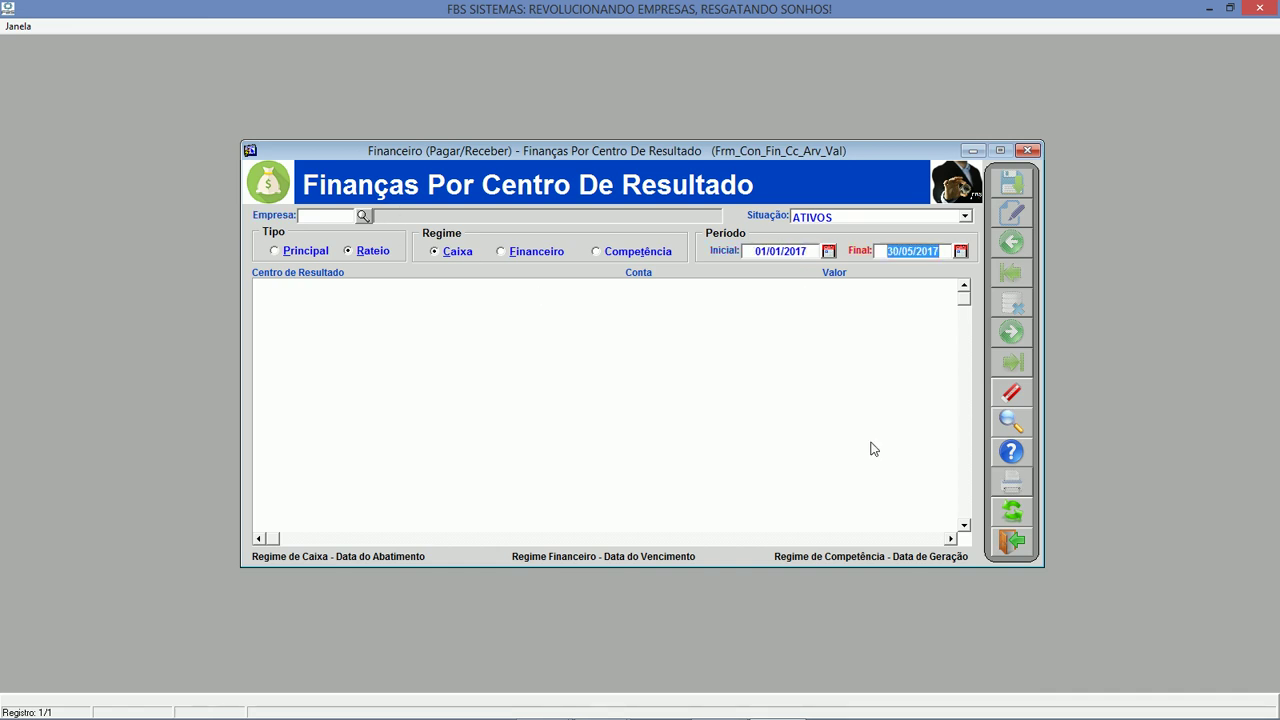
pyautogui.click(1013, 510)
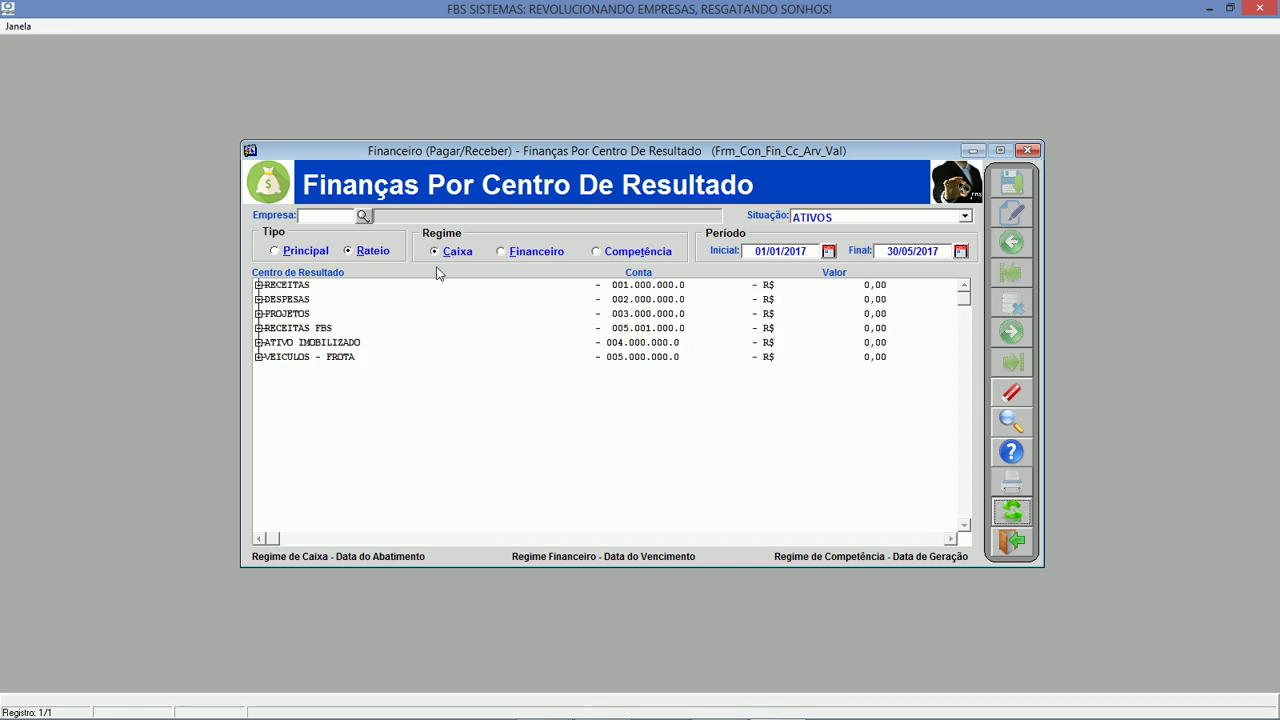
# Change the start date to 01/01/2016 and recalculate the results.
pyautogui.click(812, 252)
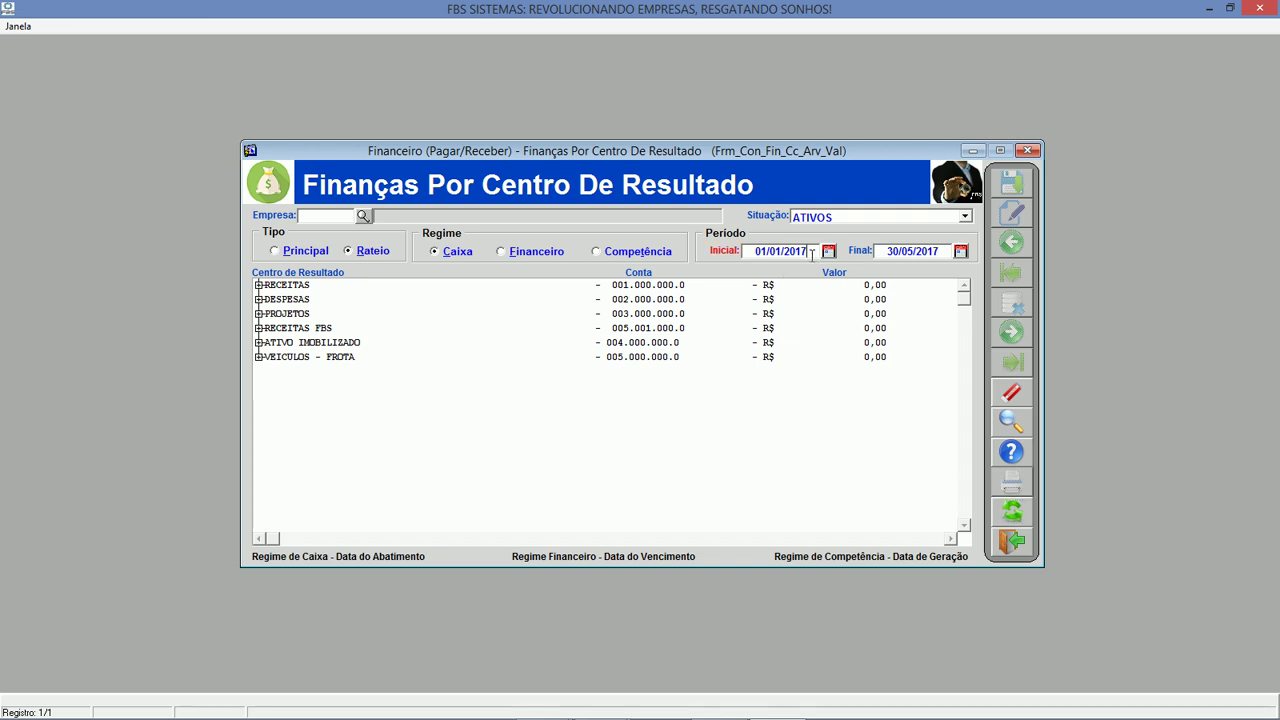
pyautogui.press('BackSpace')
pyautogui.write('6')
pyautogui.press('Tab')
pyautogui.click(1022, 516)
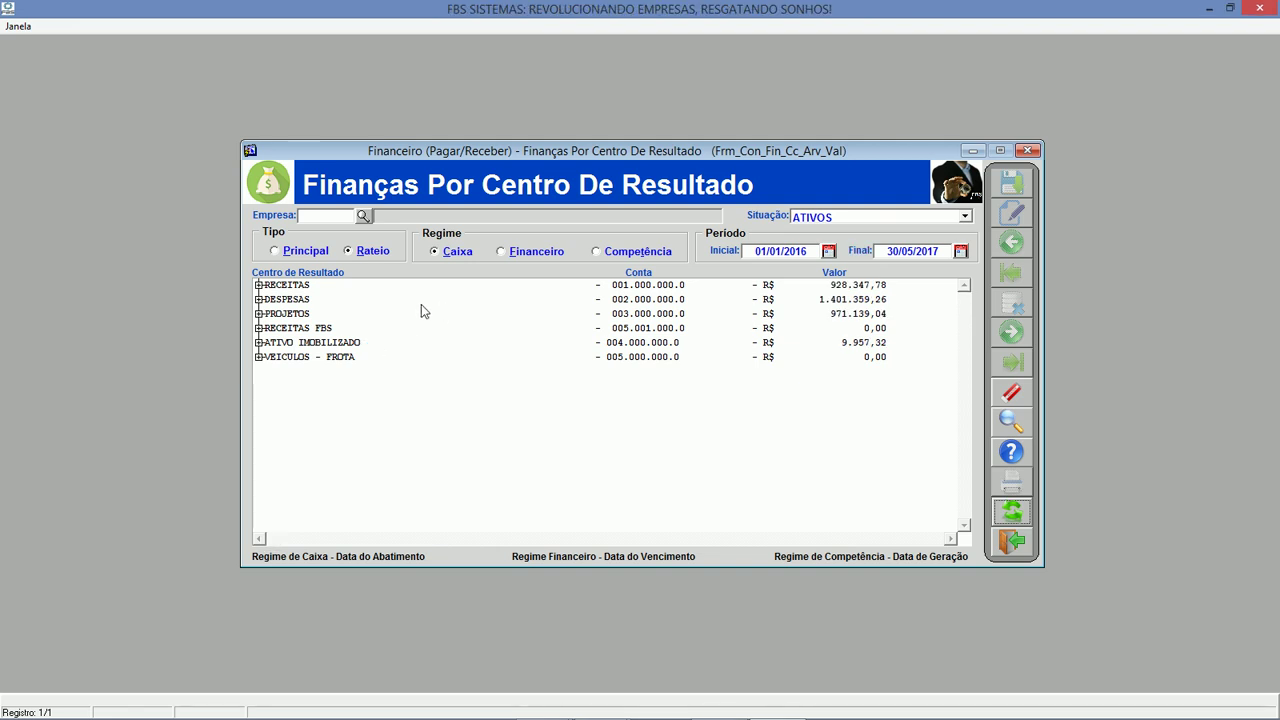
# Expand DESPESAS and point out its personnel, administrative, vehicle and project sub-accounts.
pyautogui.click(258, 300)
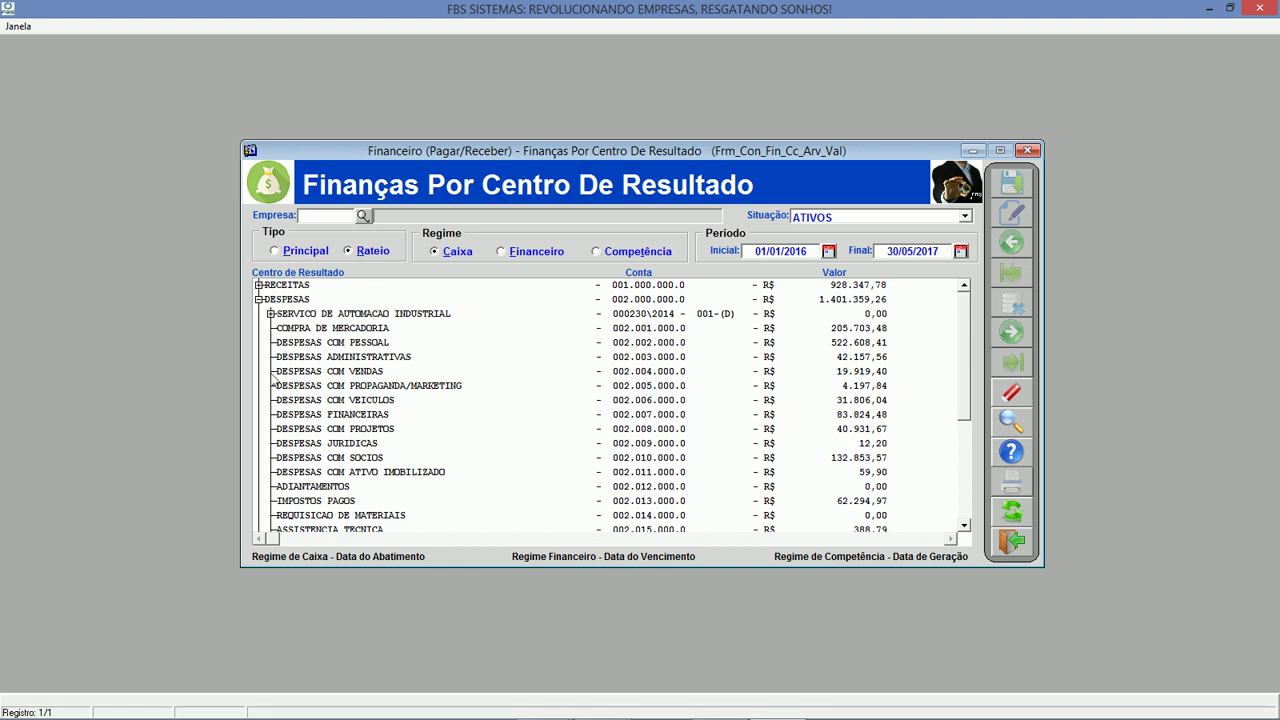
pyautogui.click(366, 342)
pyautogui.click(381, 357)
pyautogui.click(374, 400)
pyautogui.click(362, 429)
# Close the cost-centre results, then open and close the travel control query.
pyautogui.click(368, 472)
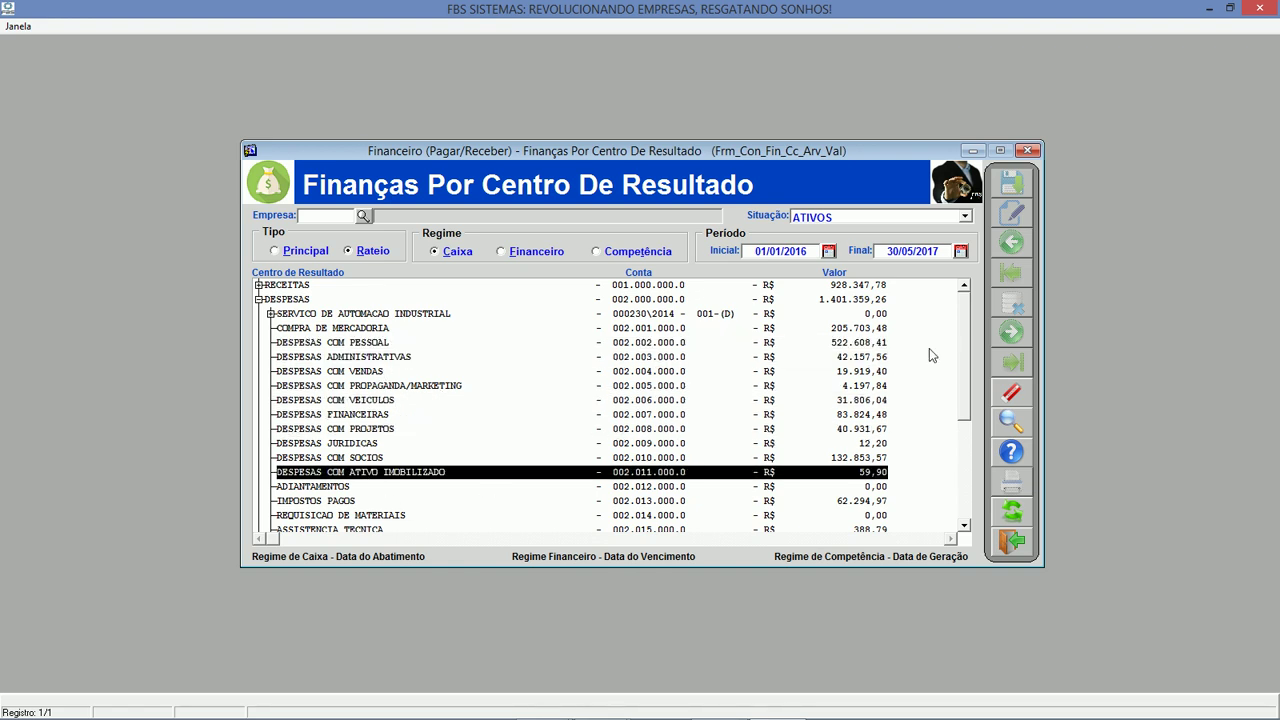
pyautogui.click(1012, 541)
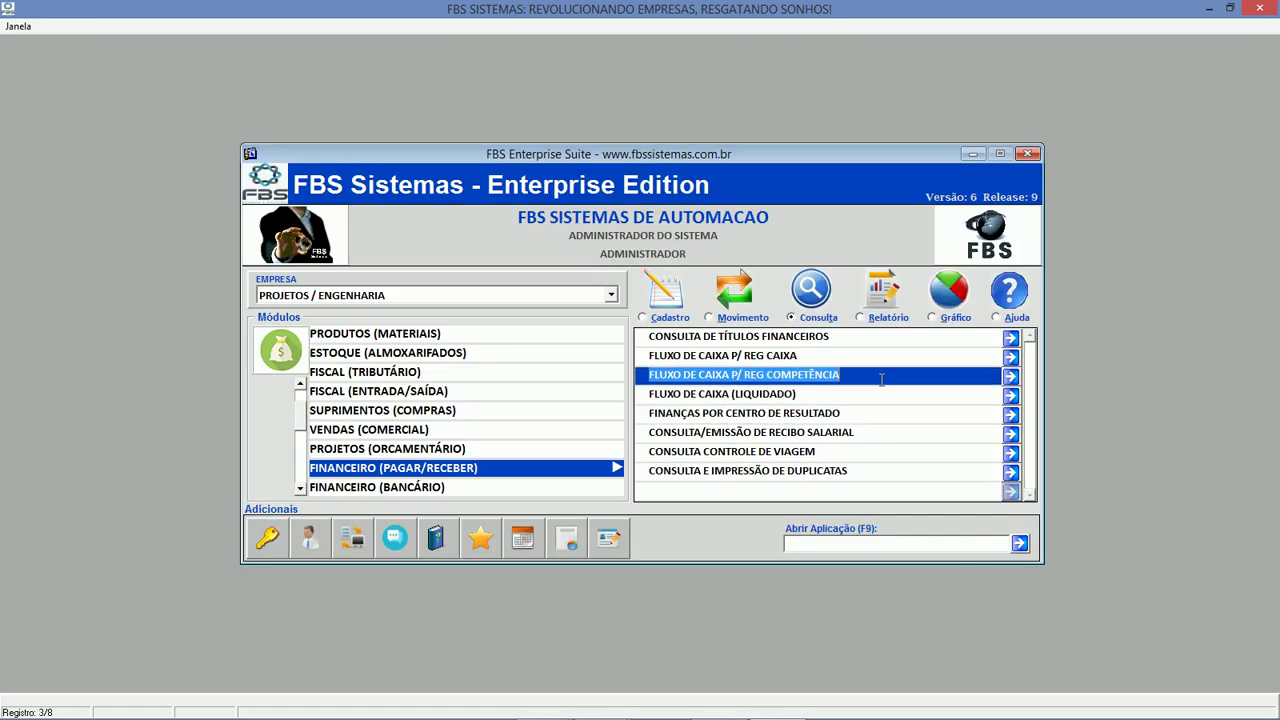
pyautogui.click(889, 320)
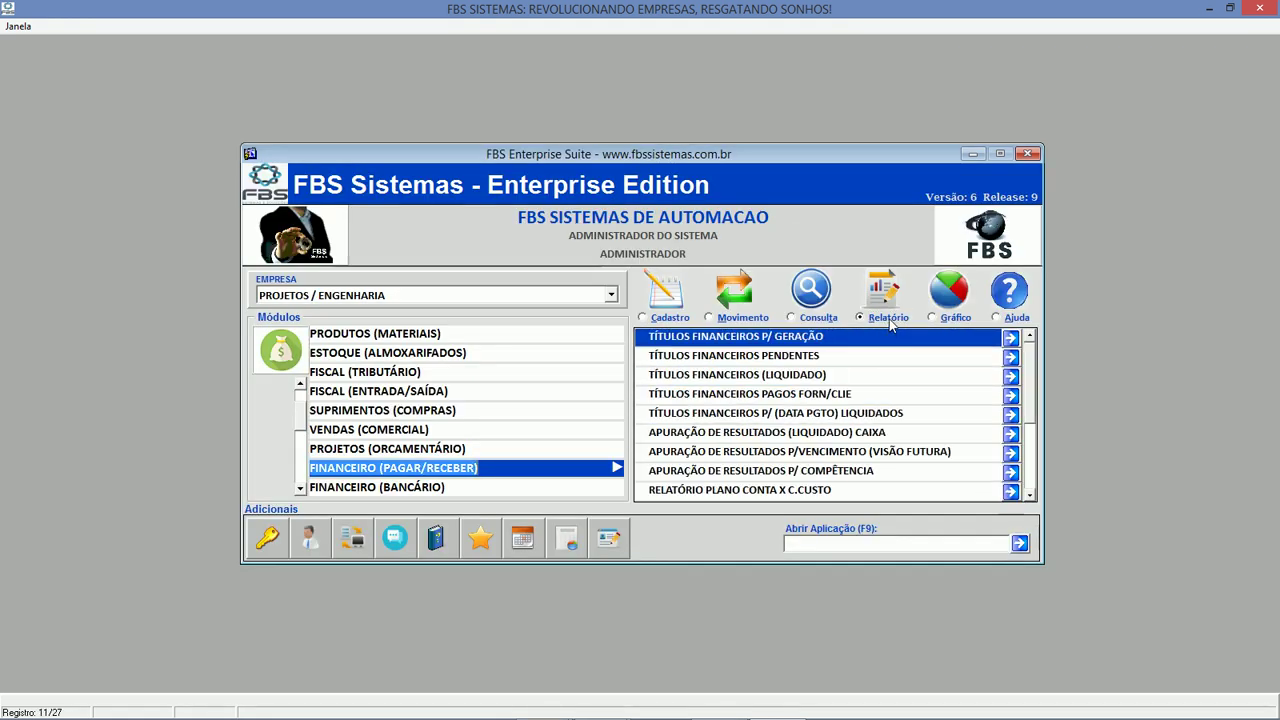
pyautogui.click(1030, 495)
pyautogui.click(1030, 495)
pyautogui.click(1030, 495)
pyautogui.click(1030, 495)
pyautogui.click(1030, 495)
pyautogui.click(1030, 495)
pyautogui.click(1030, 495)
pyautogui.click(742, 317)
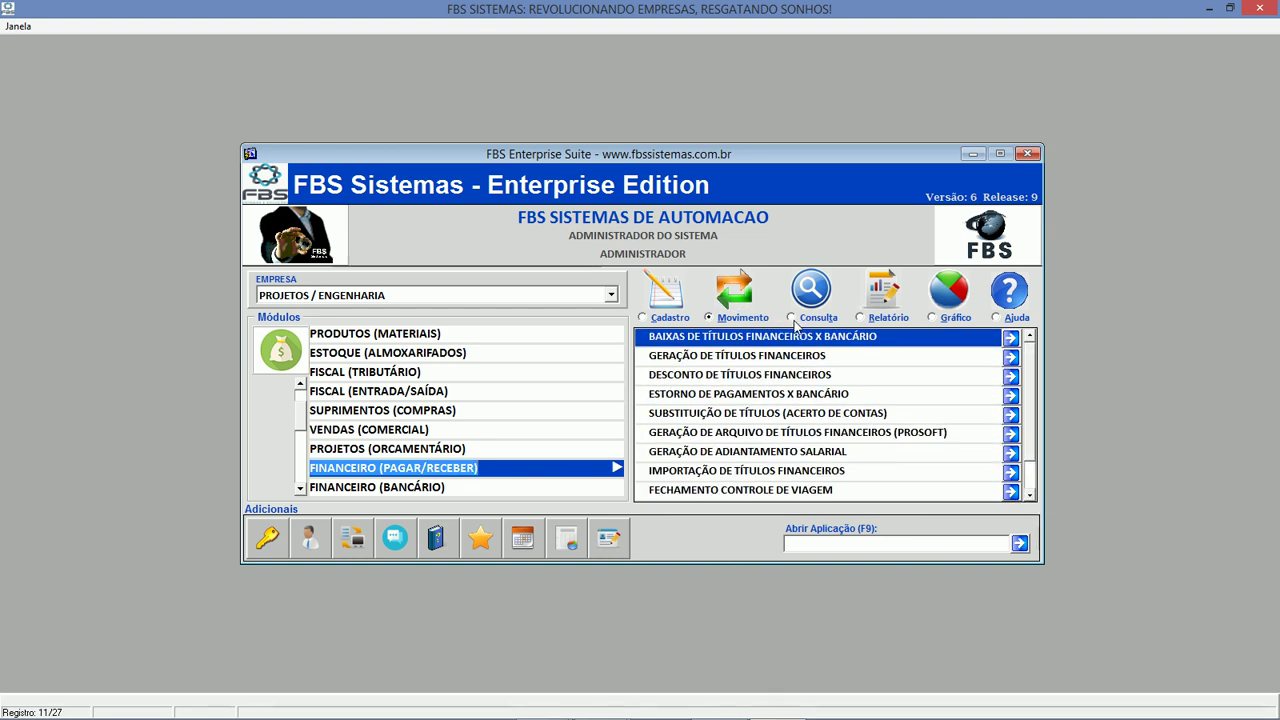
pyautogui.click(825, 318)
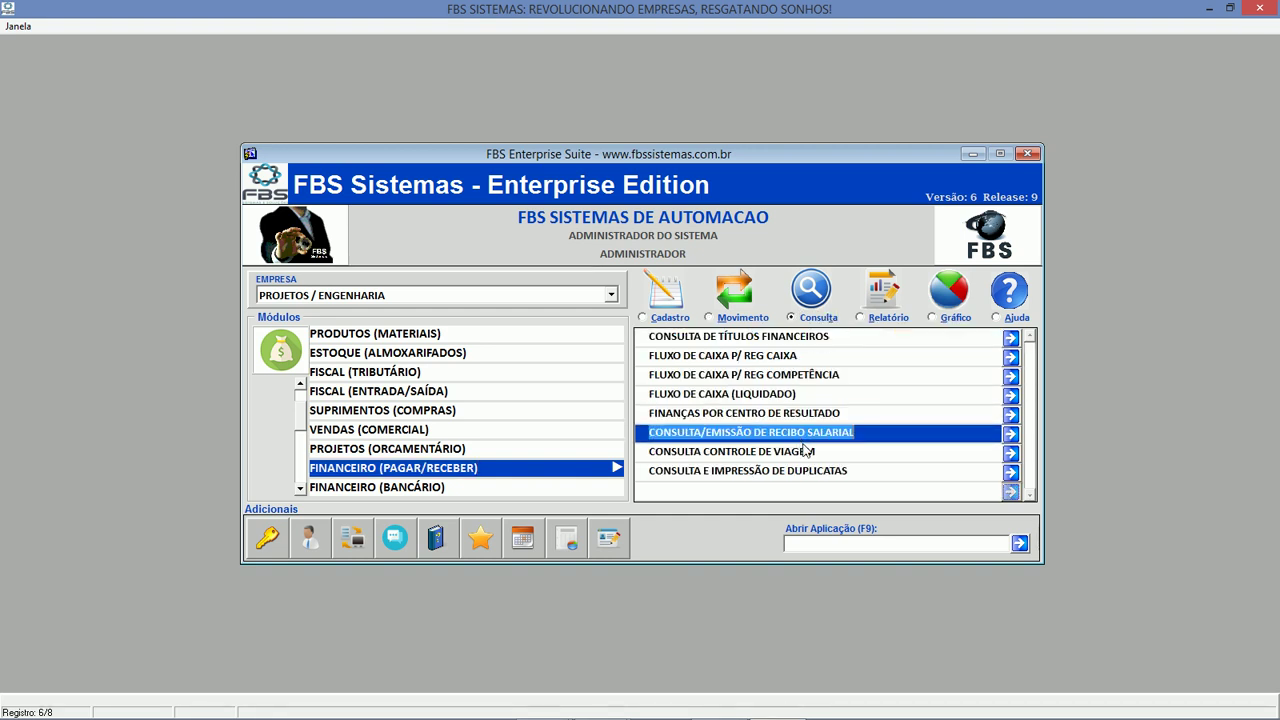
pyautogui.click(804, 450)
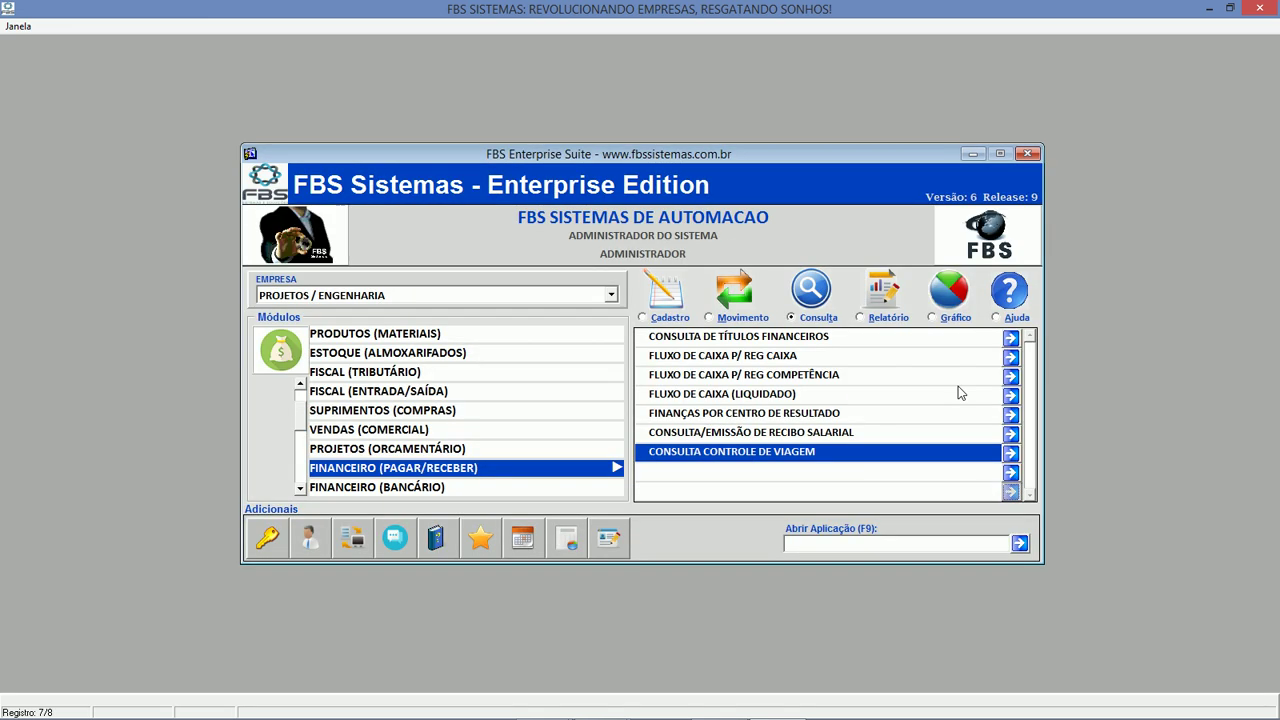
pyautogui.click(1011, 541)
# Open the FLUXO DE CAIXA report form from Financeiro (Bancário) > Relatório.
pyautogui.click(398, 487)
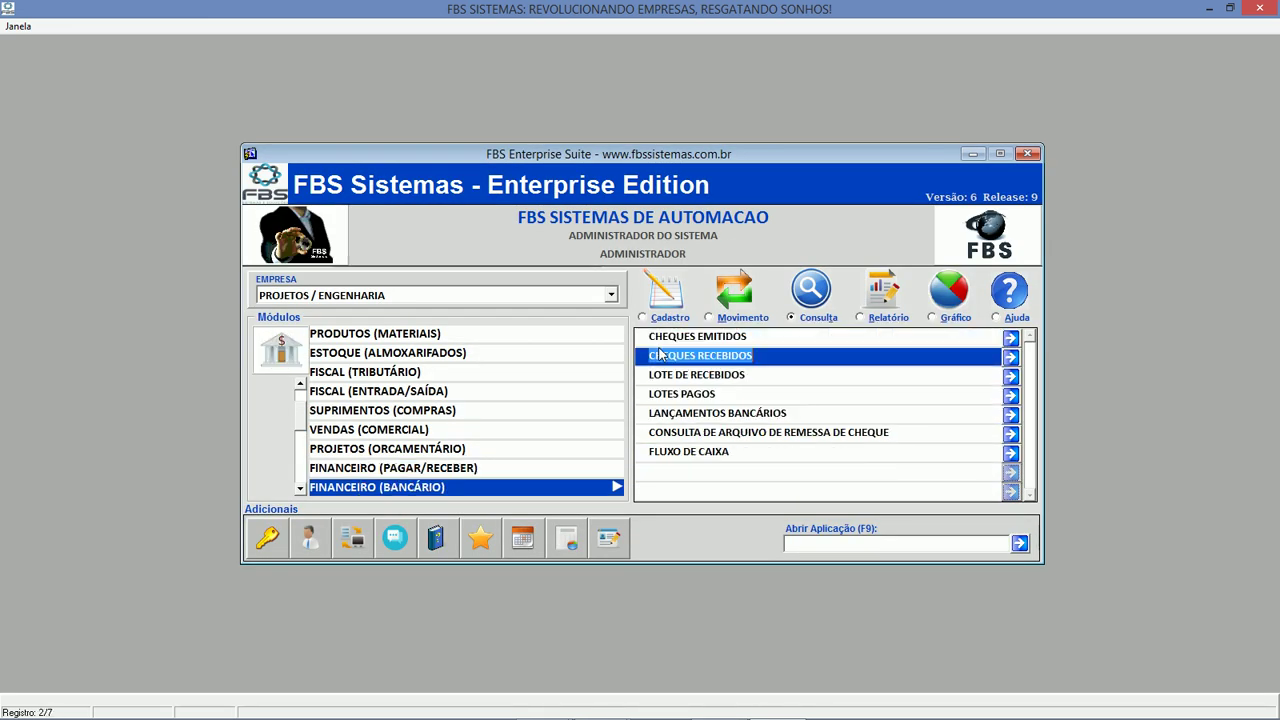
pyautogui.click(698, 319)
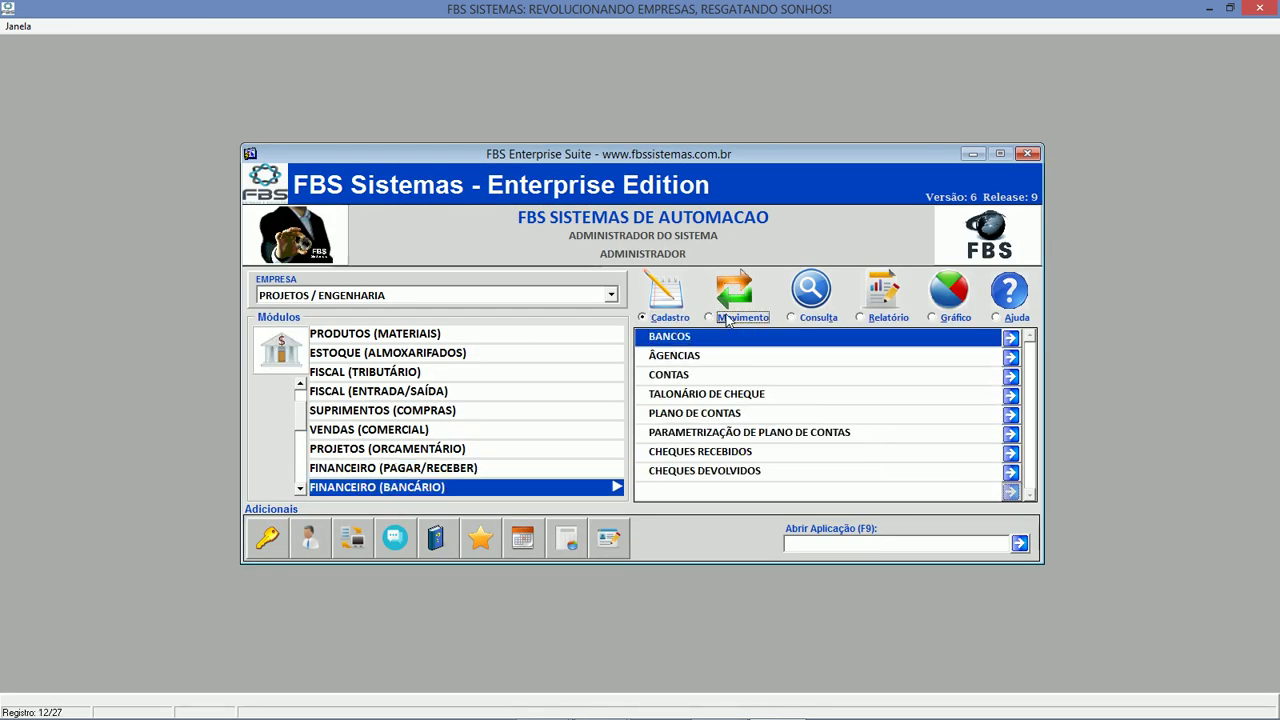
pyautogui.click(728, 319)
pyautogui.click(742, 396)
pyautogui.click(743, 415)
pyautogui.click(742, 437)
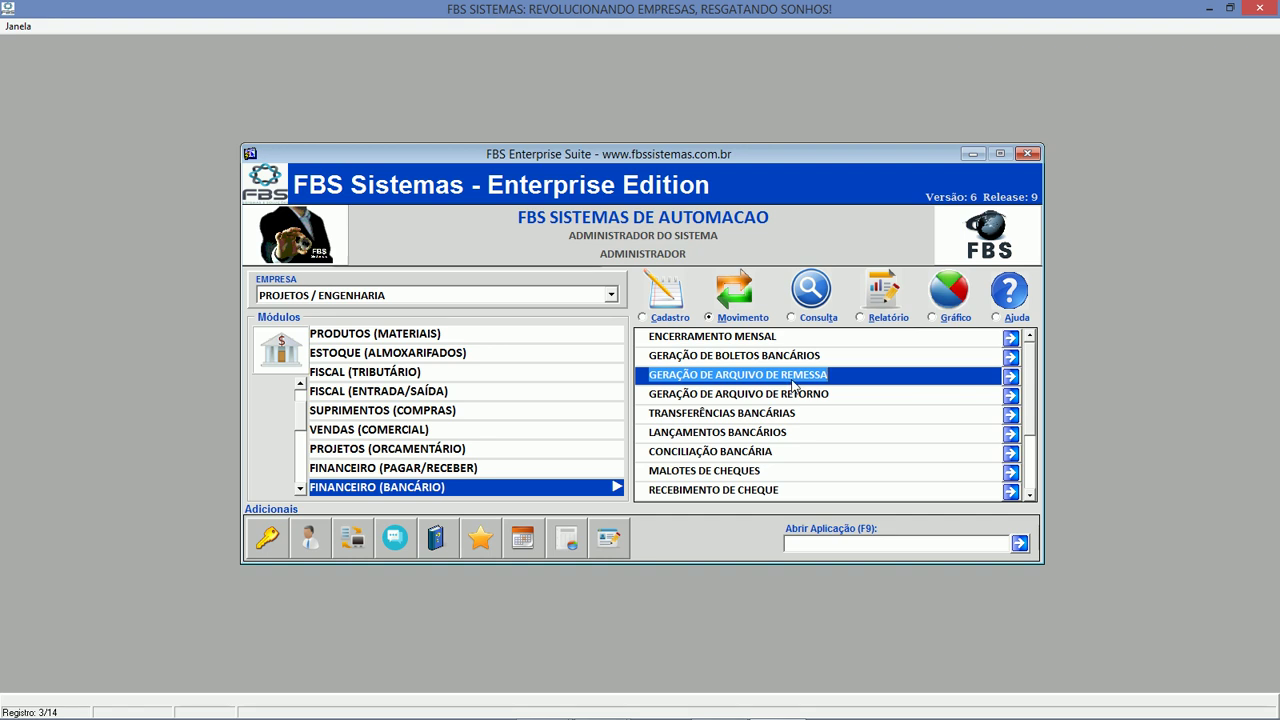
pyautogui.click(874, 320)
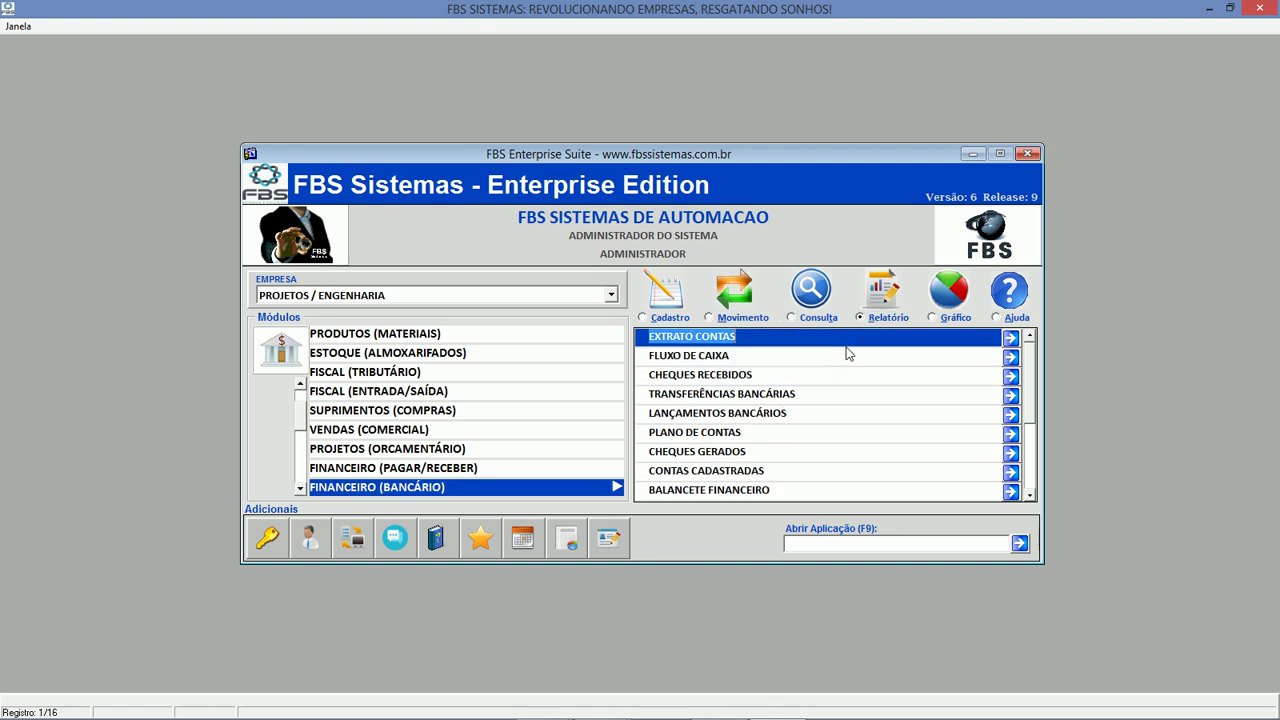
pyautogui.click(664, 354)
# Look up CAIXA ECONOMICA FEDERAL and add it to the selected accounts.
pyautogui.click(311, 231)
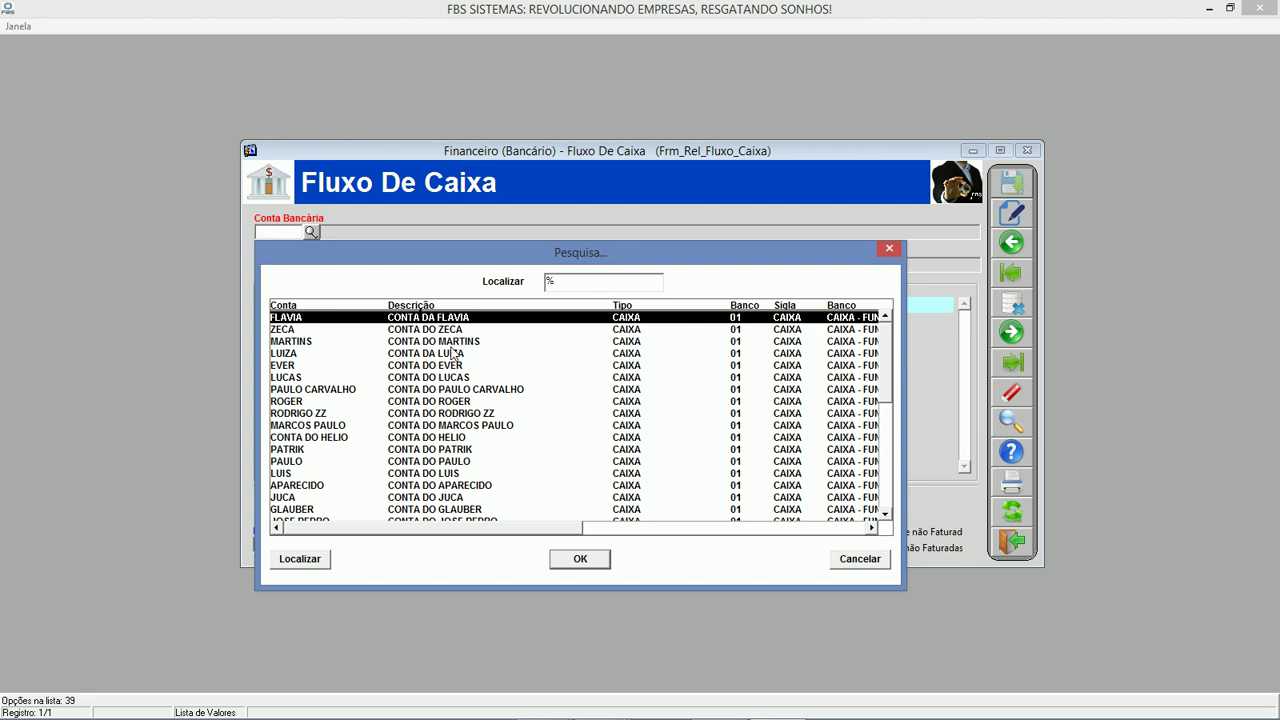
pyautogui.click(466, 461)
pyautogui.click(886, 462)
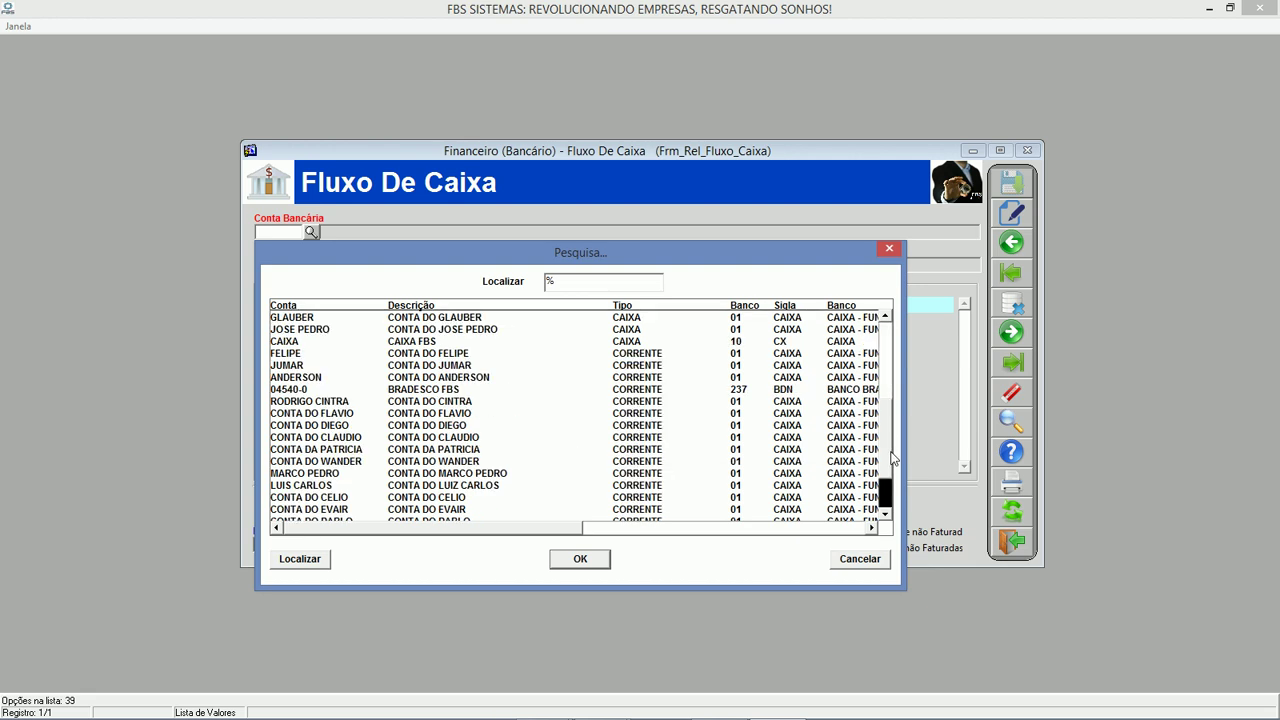
pyautogui.click(885, 513)
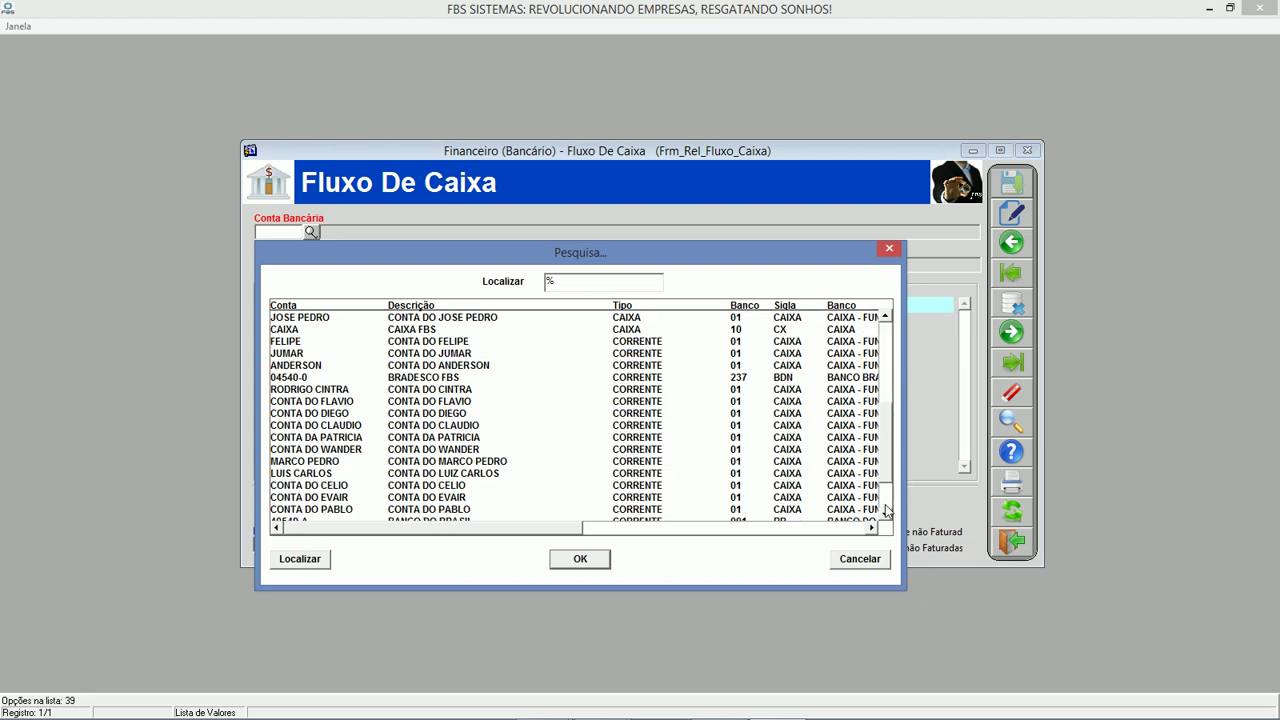
pyautogui.click(885, 513)
pyautogui.click(885, 513)
pyautogui.click(885, 513)
pyautogui.click(885, 513)
pyautogui.click(885, 513)
pyautogui.click(571, 510)
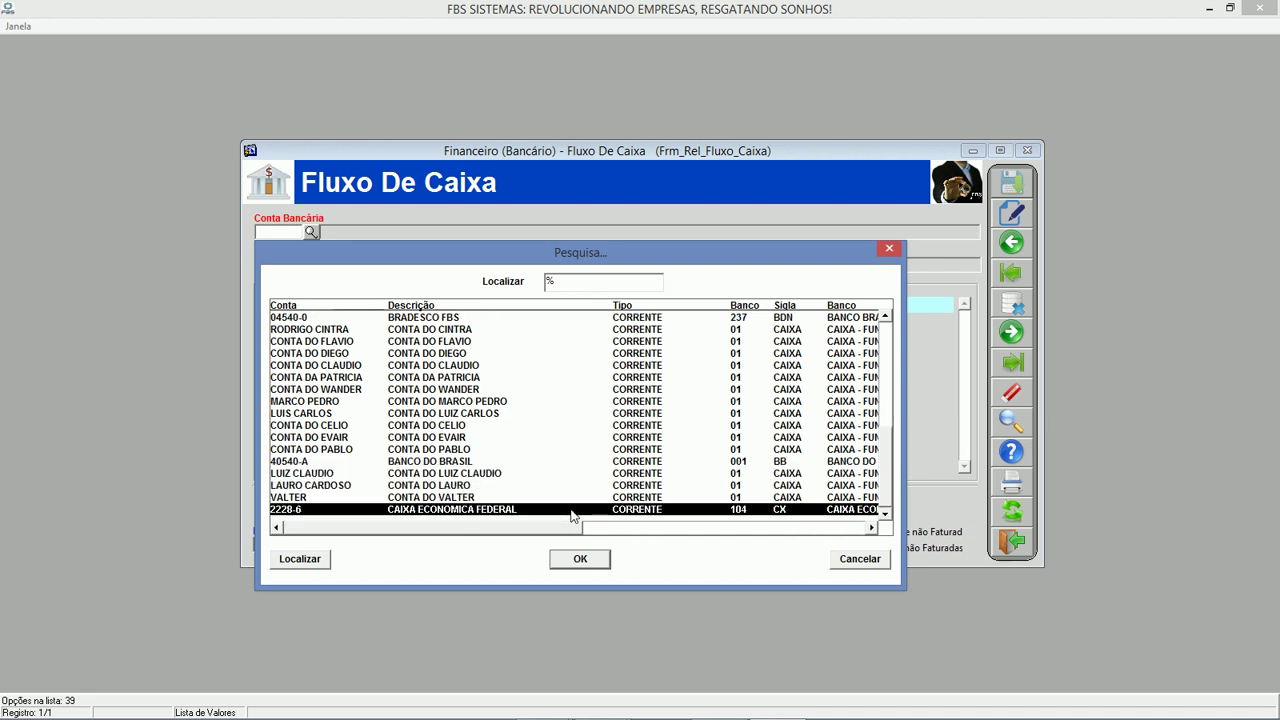
pyautogui.doubleClick(571, 510)
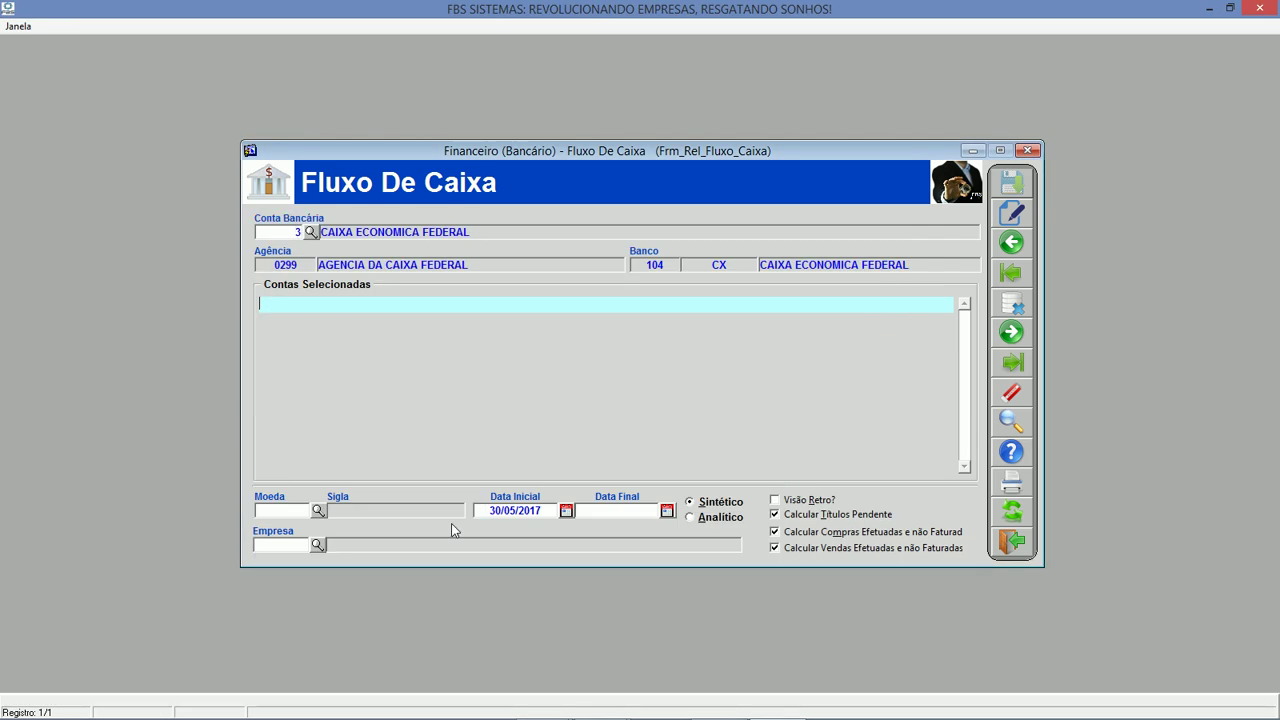
pyautogui.click(1010, 214)
# Choose REAL as currency and enter start date 01/01/2017, dismissing the retroactive warning.
pyautogui.click(318, 510)
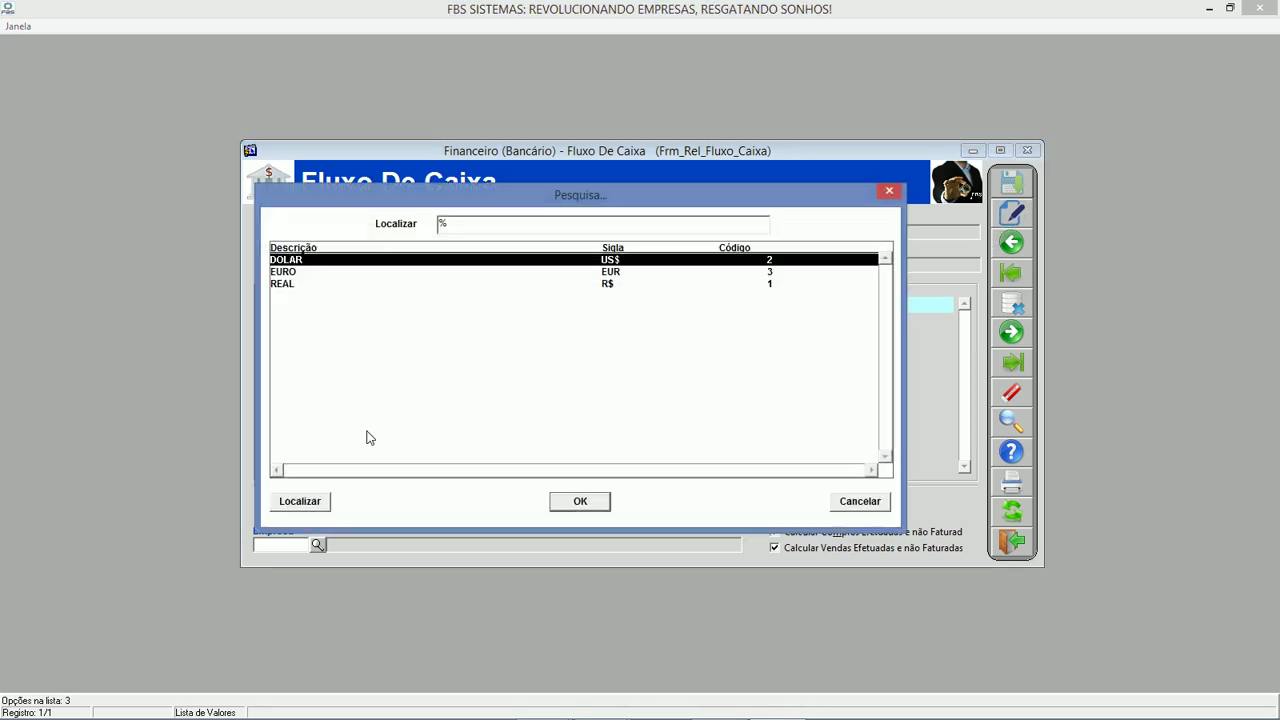
pyautogui.doubleClick(296, 287)
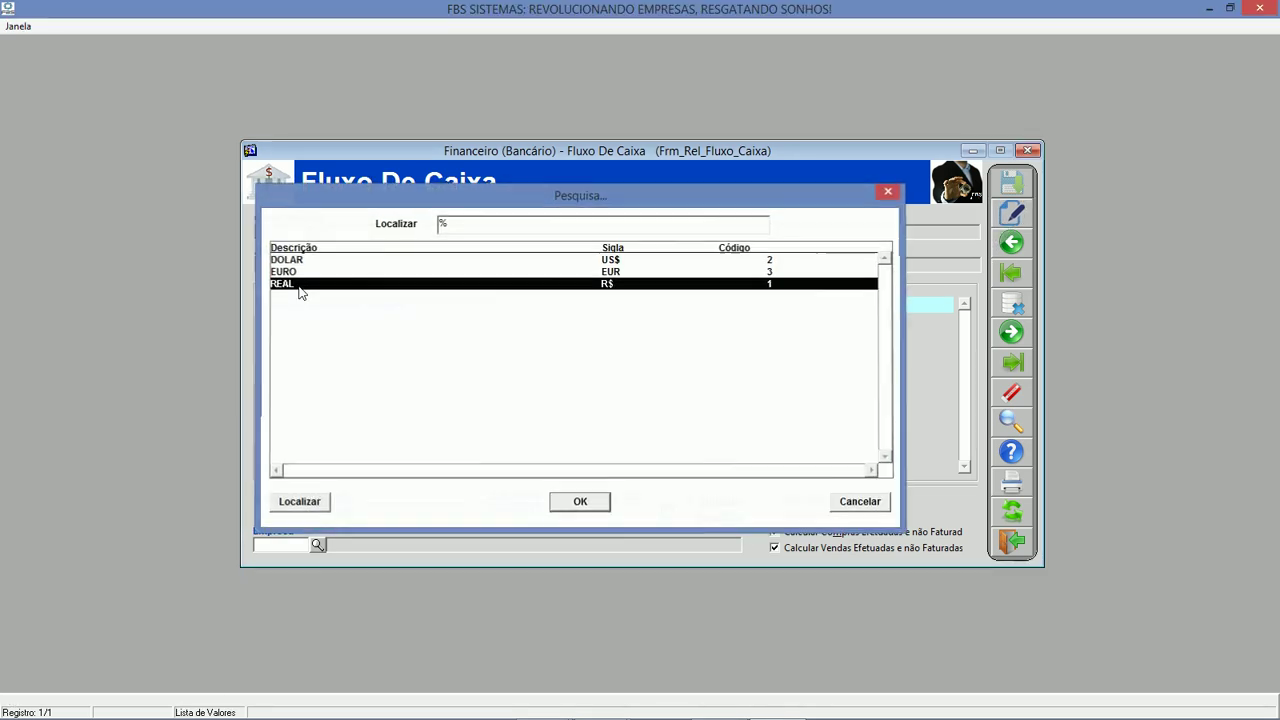
pyautogui.write('01012017')
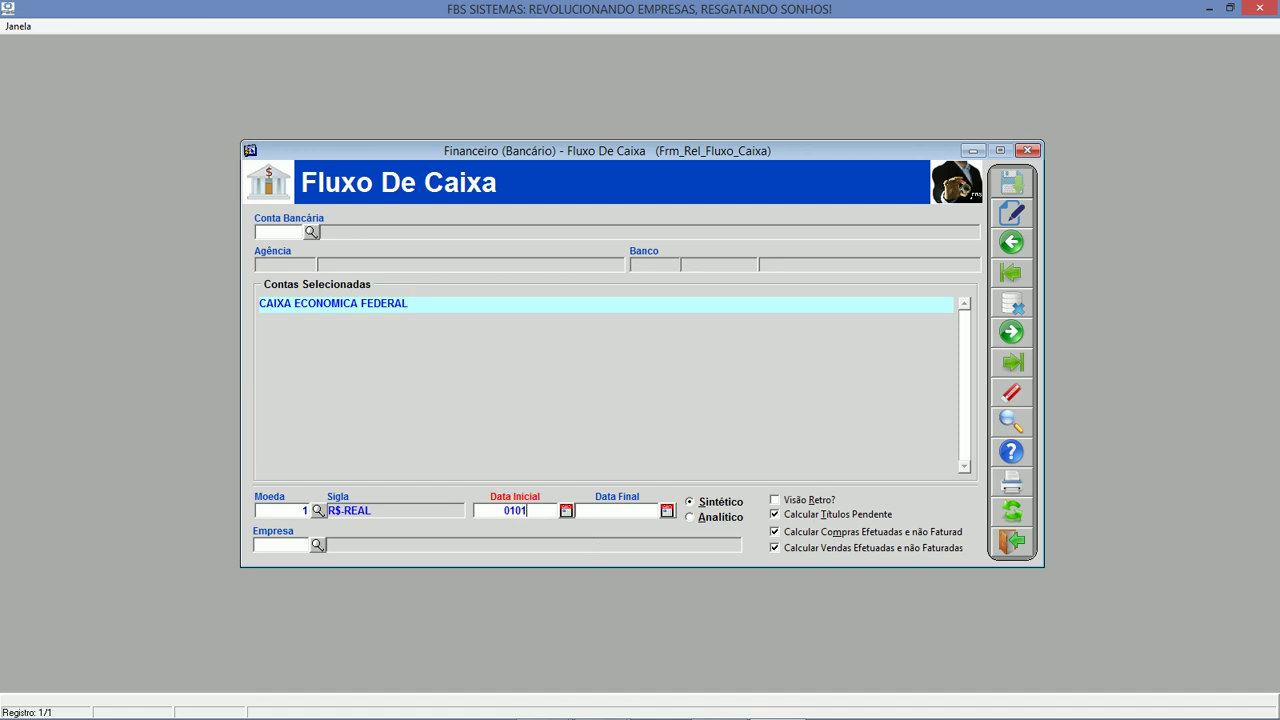
pyautogui.press('Return')
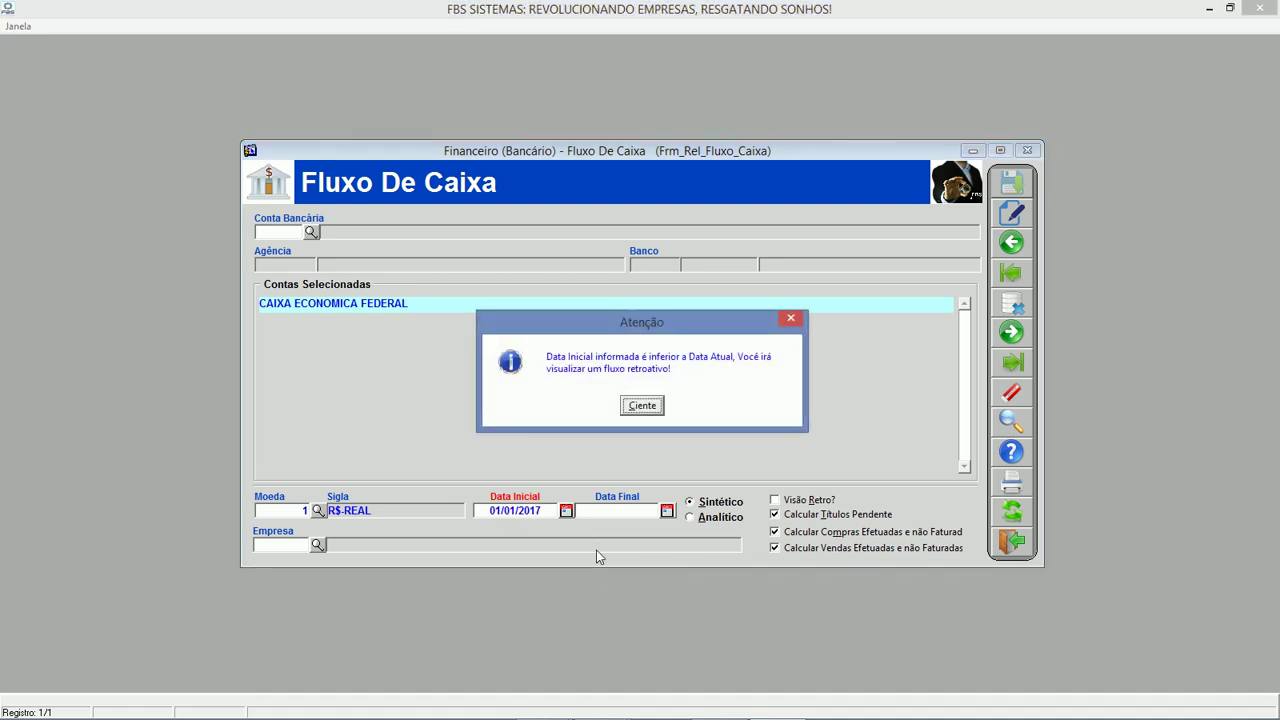
pyautogui.press('Return')
# Set dates 30/05/2017 to 31/12/2017 via the calendars and generate the report.
pyautogui.click(566, 510)
pyautogui.click(588, 503)
pyautogui.click(667, 511)
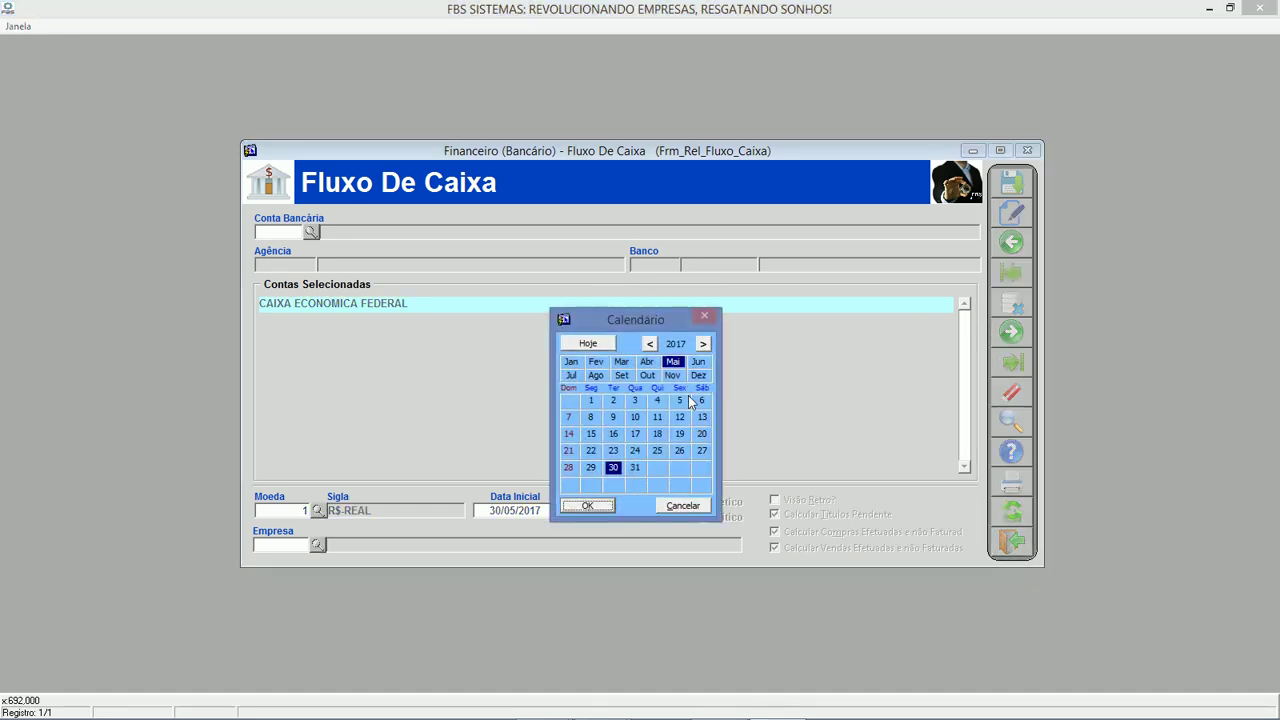
pyautogui.click(698, 375)
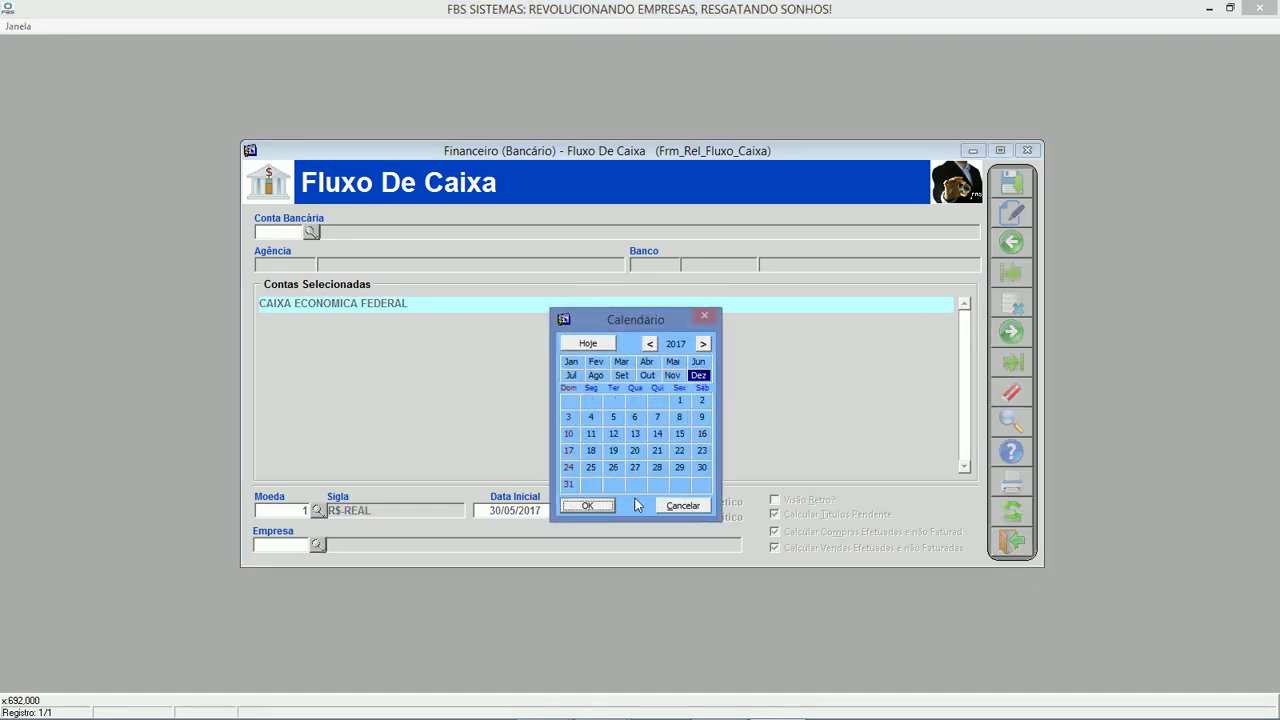
pyautogui.doubleClick(568, 485)
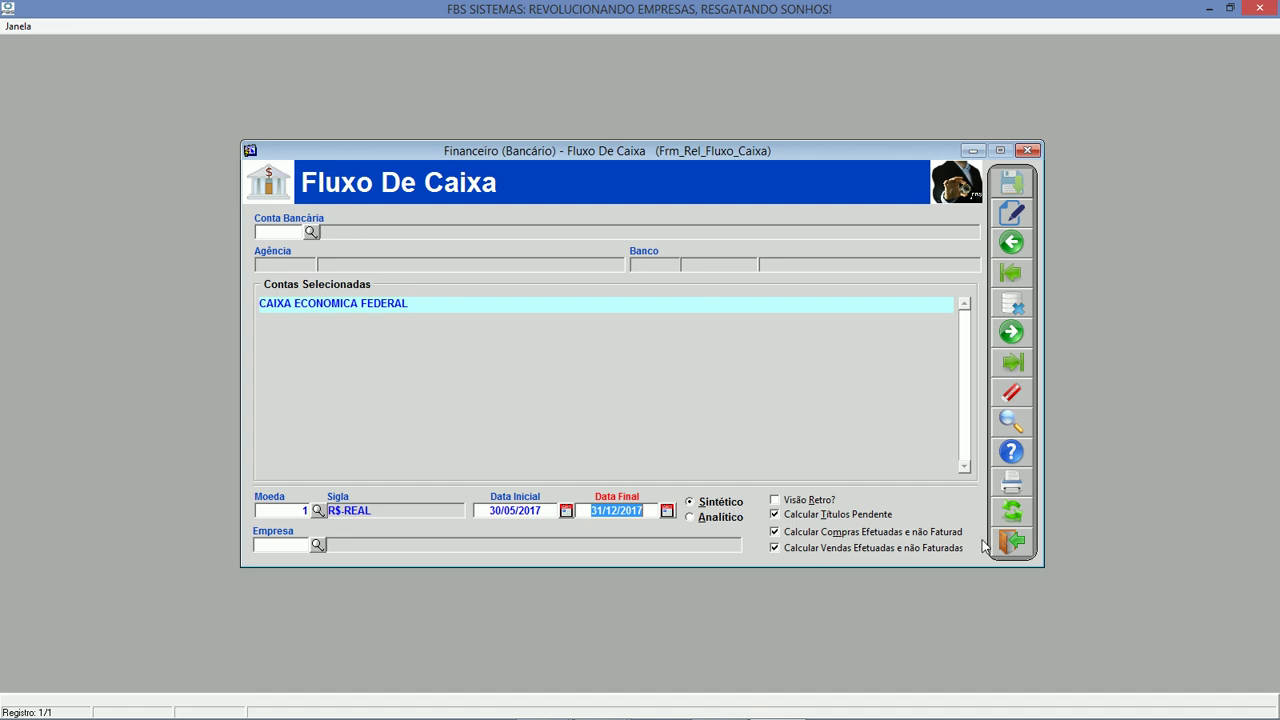
pyautogui.click(1015, 488)
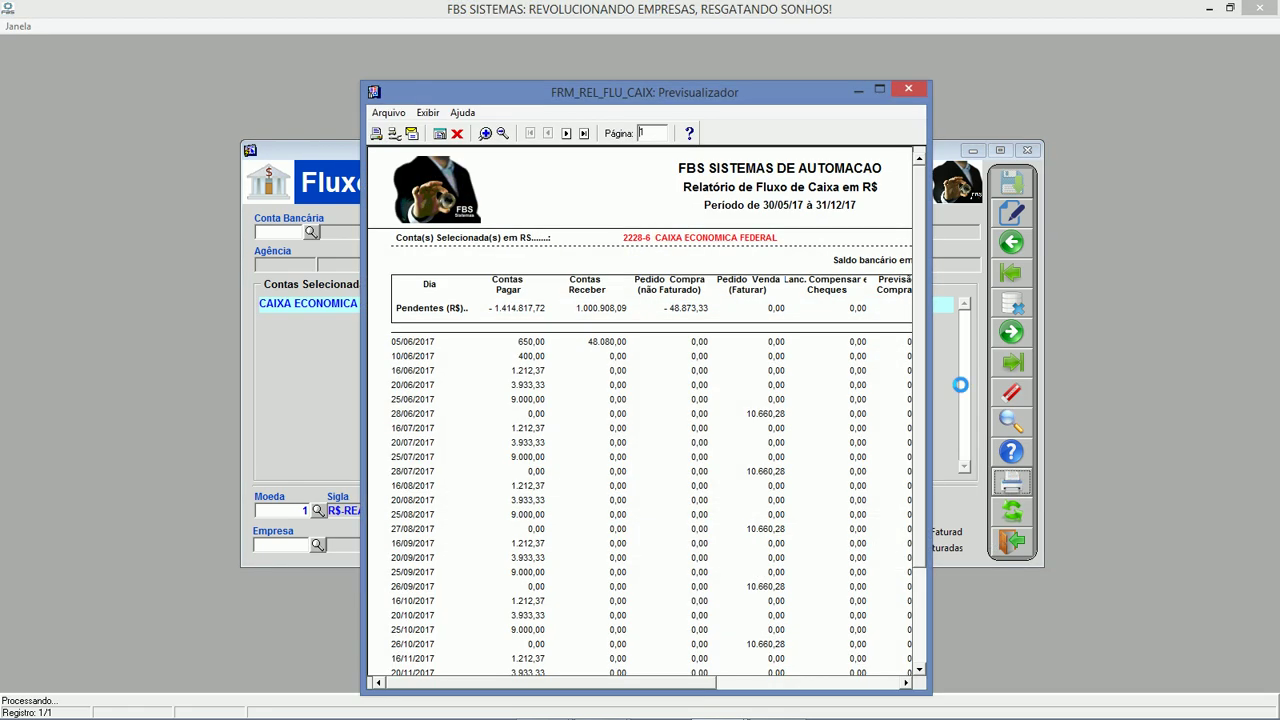
# Maximize the cash-flow preview, page through both pages, and close it.
pyautogui.click(880, 90)
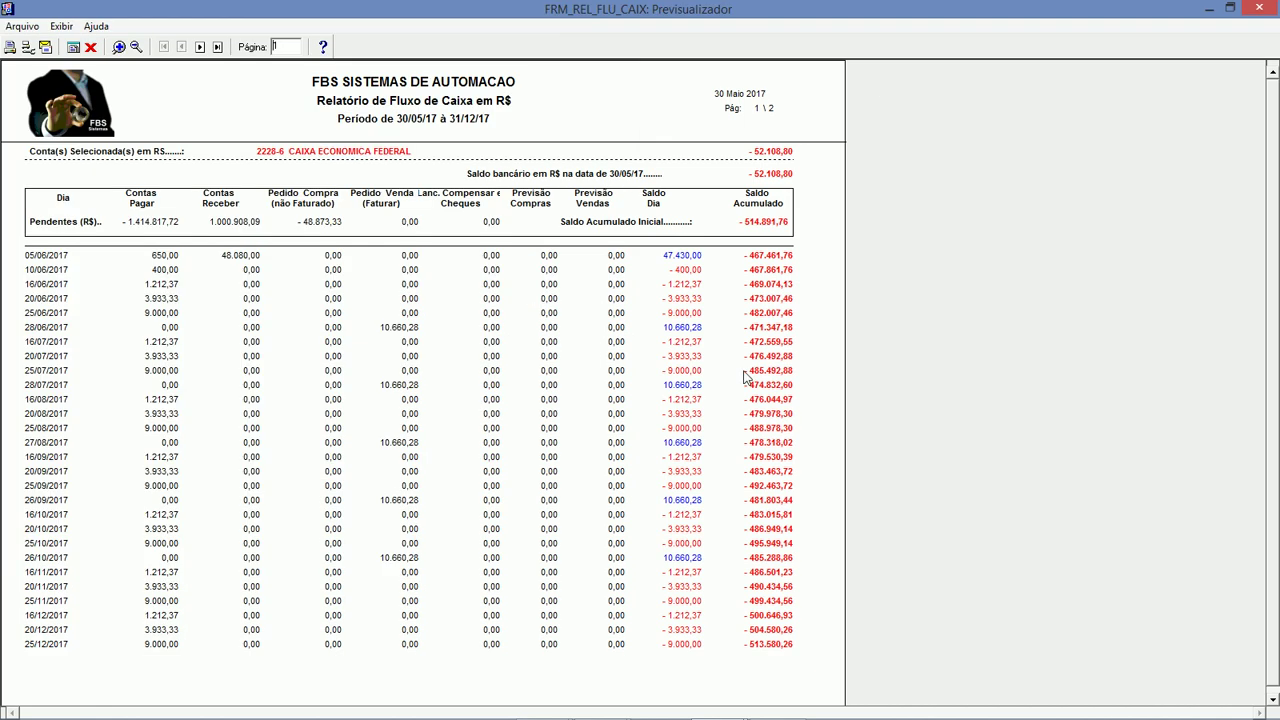
pyautogui.click(199, 47)
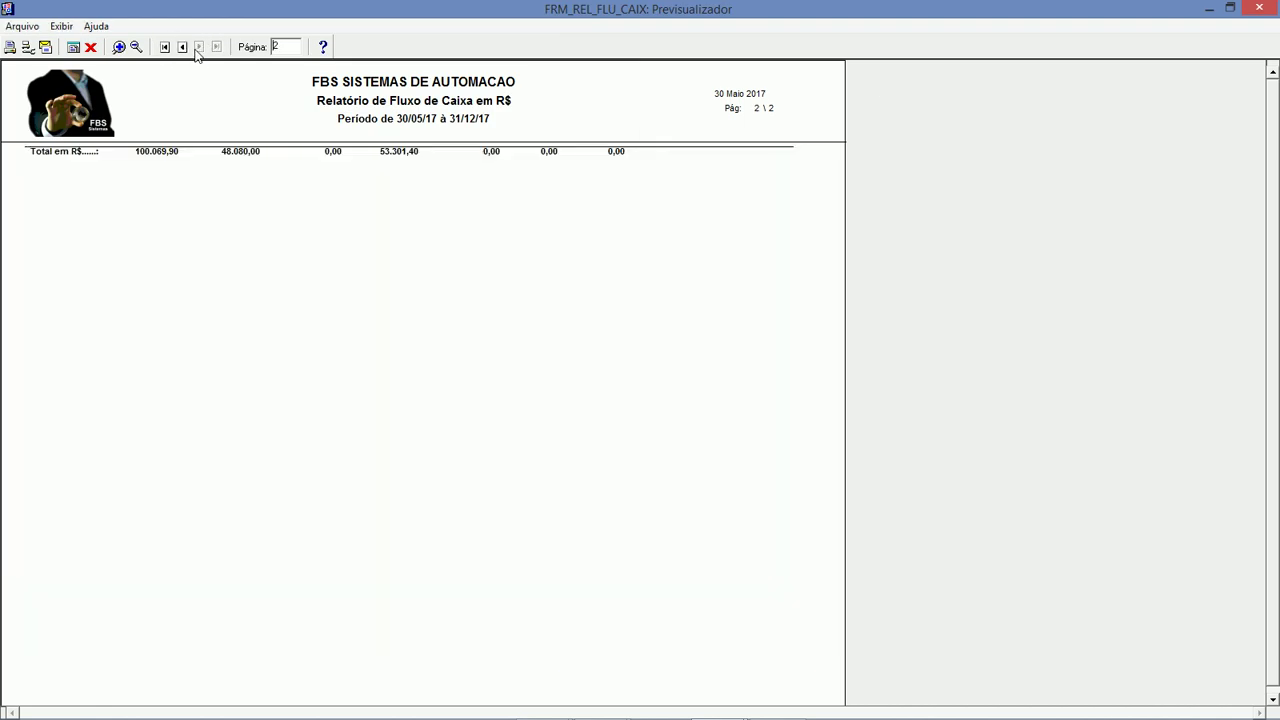
pyautogui.click(182, 47)
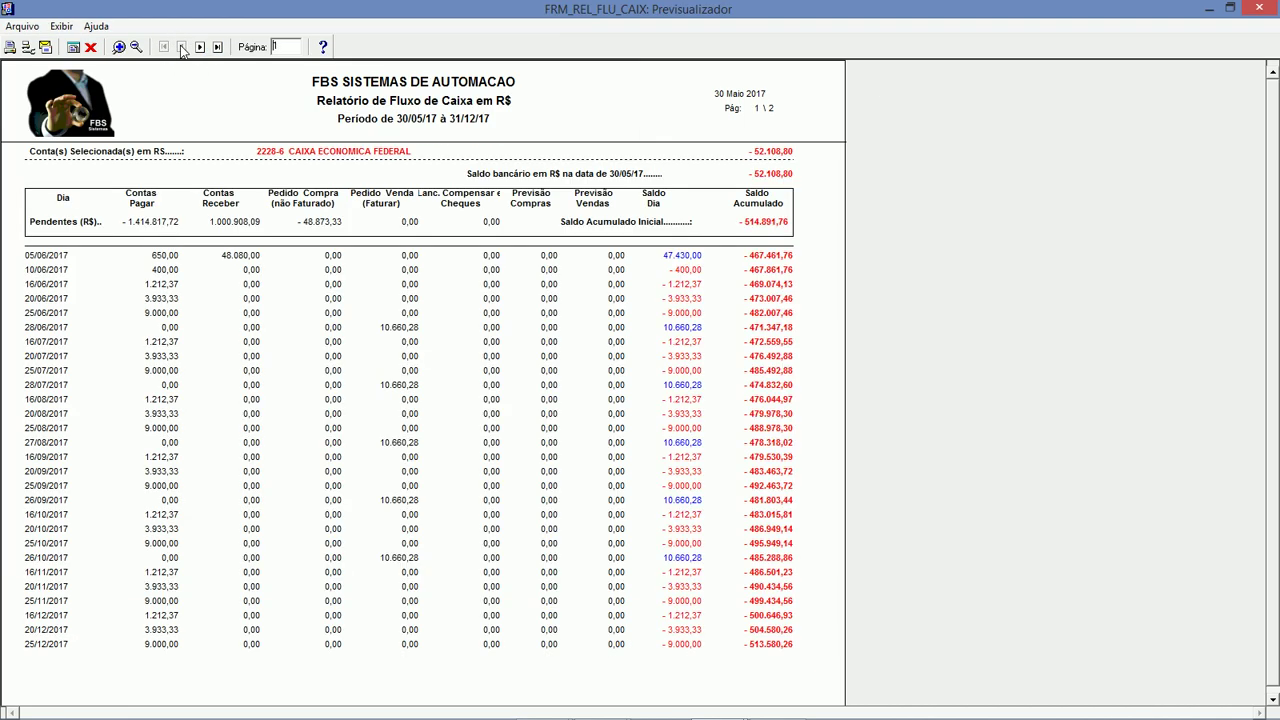
pyautogui.click(90, 47)
# Generate the Analítico cash-flow report, maximize the preview, and close it.
pyautogui.click(703, 521)
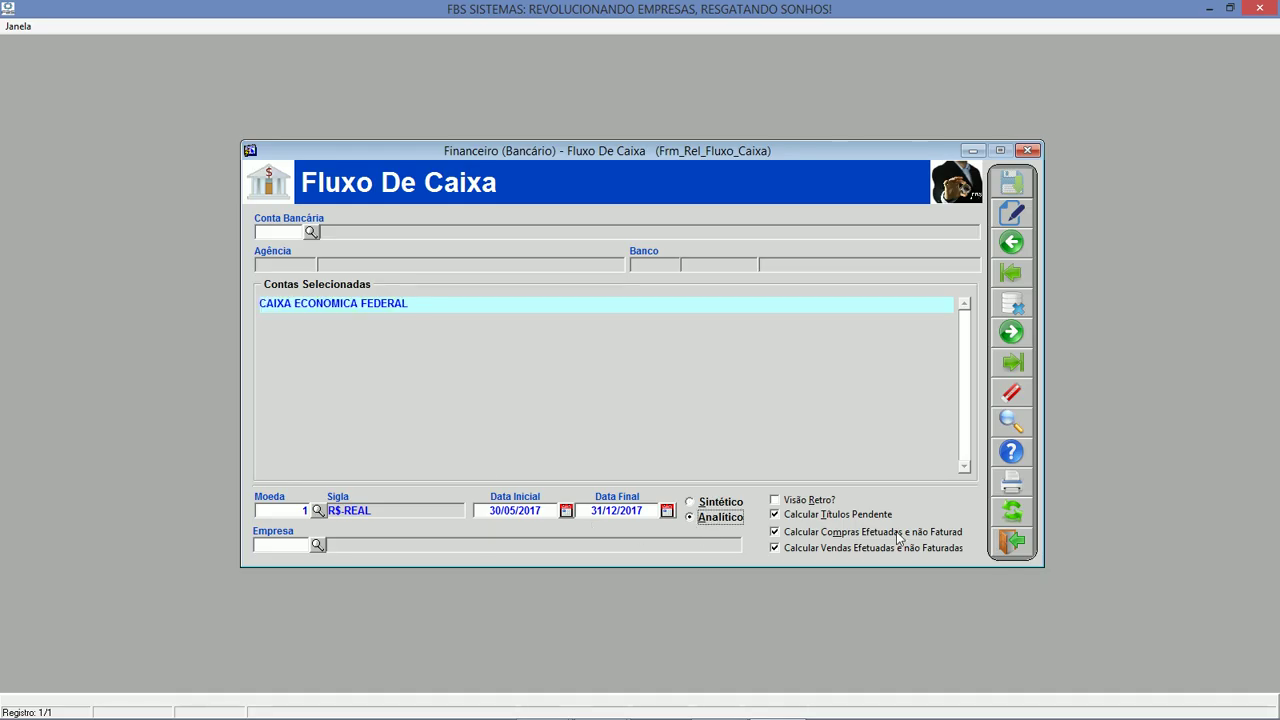
pyautogui.click(1019, 492)
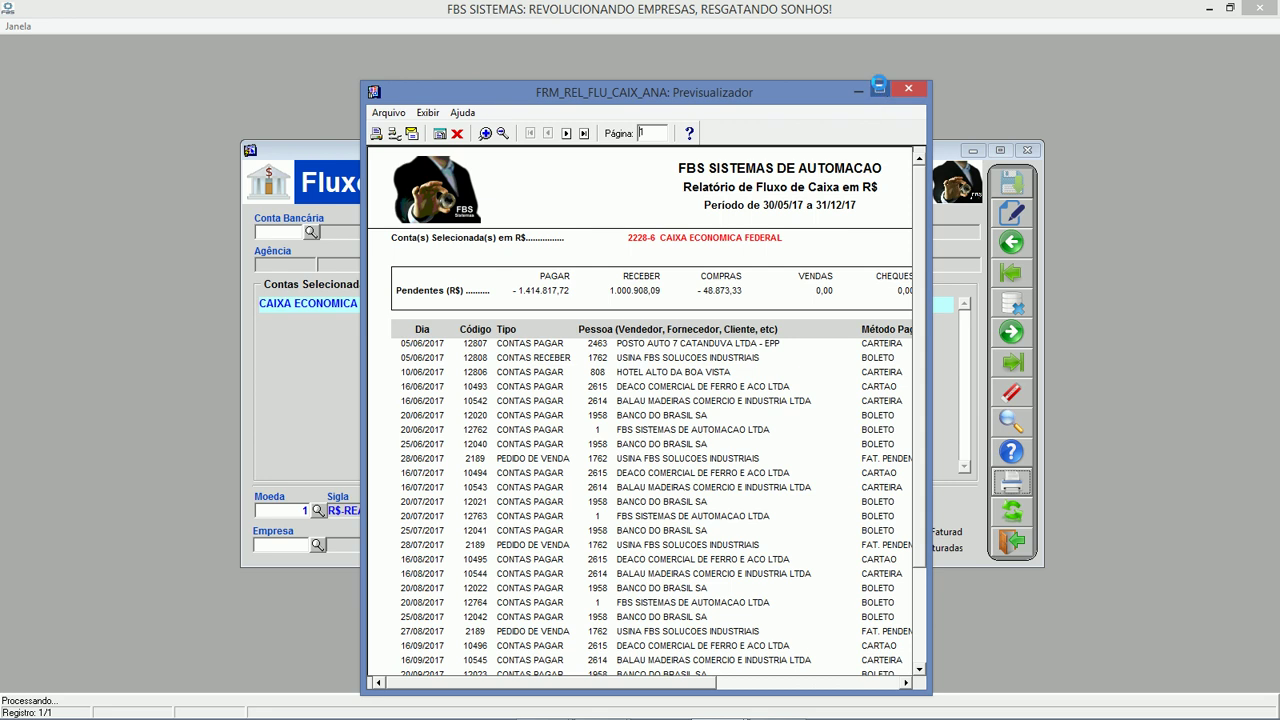
pyautogui.click(878, 88)
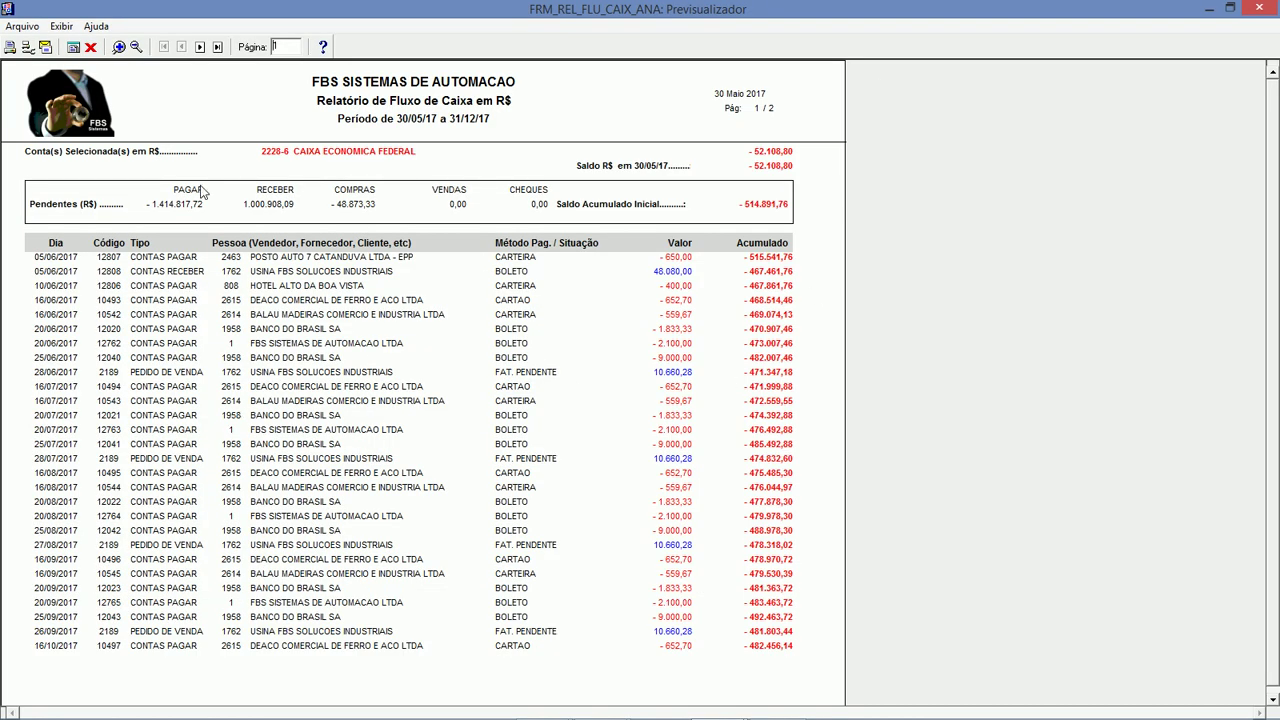
pyautogui.click(91, 48)
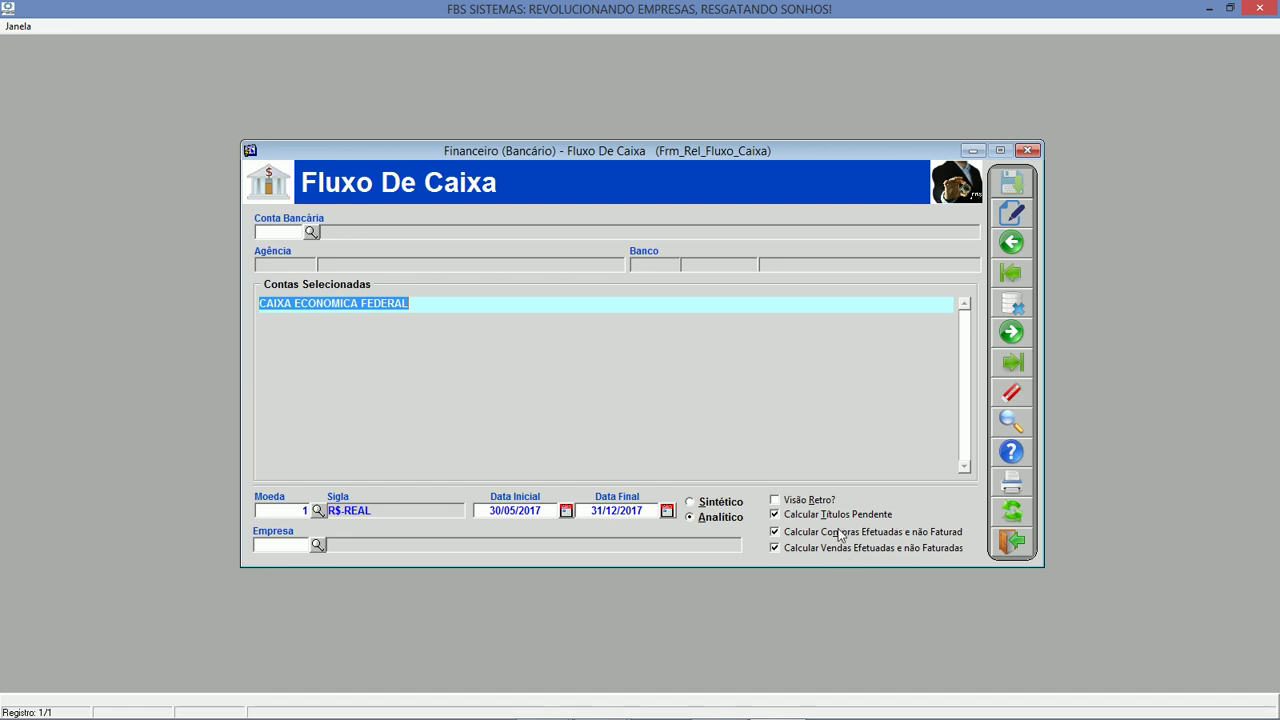
# Change options on the Fluxo De Caixa form, then close the form.
pyautogui.click(856, 517)
pyautogui.click(840, 535)
pyautogui.click(839, 553)
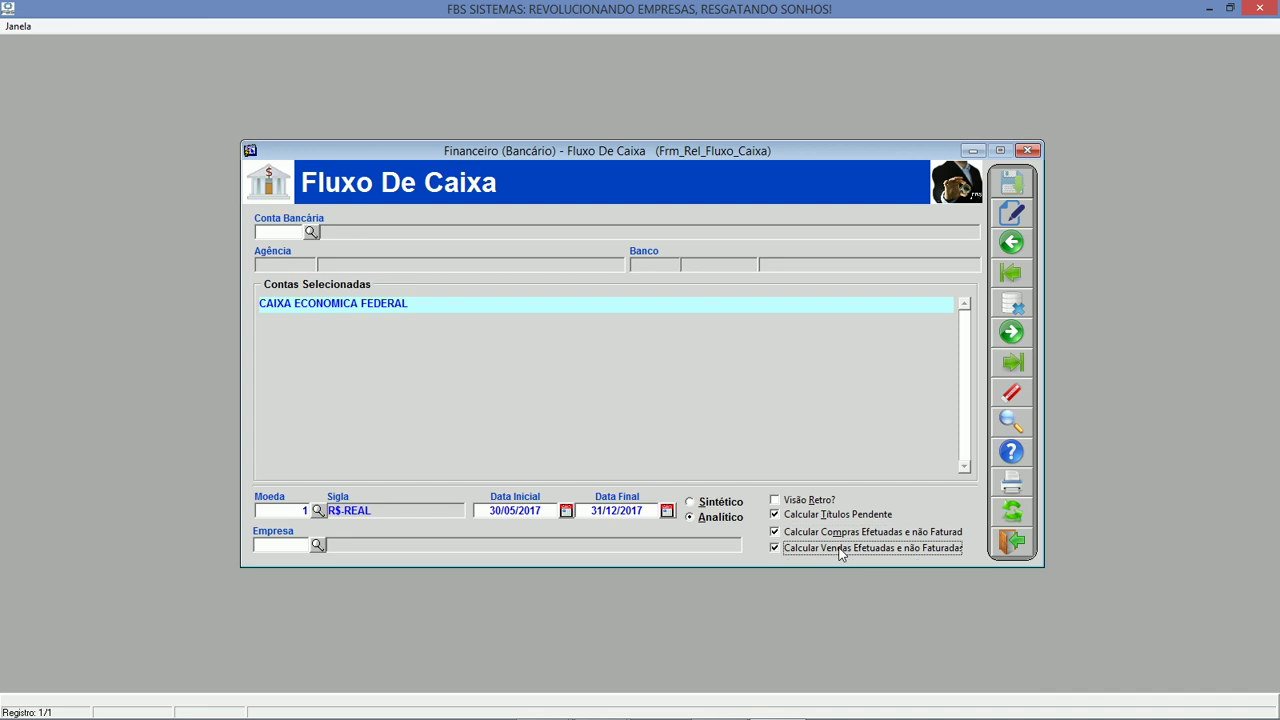
pyautogui.click(1019, 543)
# Open the BALANCETE FINANCEIRO report from the banking reports list.
pyautogui.click(800, 452)
pyautogui.click(795, 432)
pyautogui.click(817, 452)
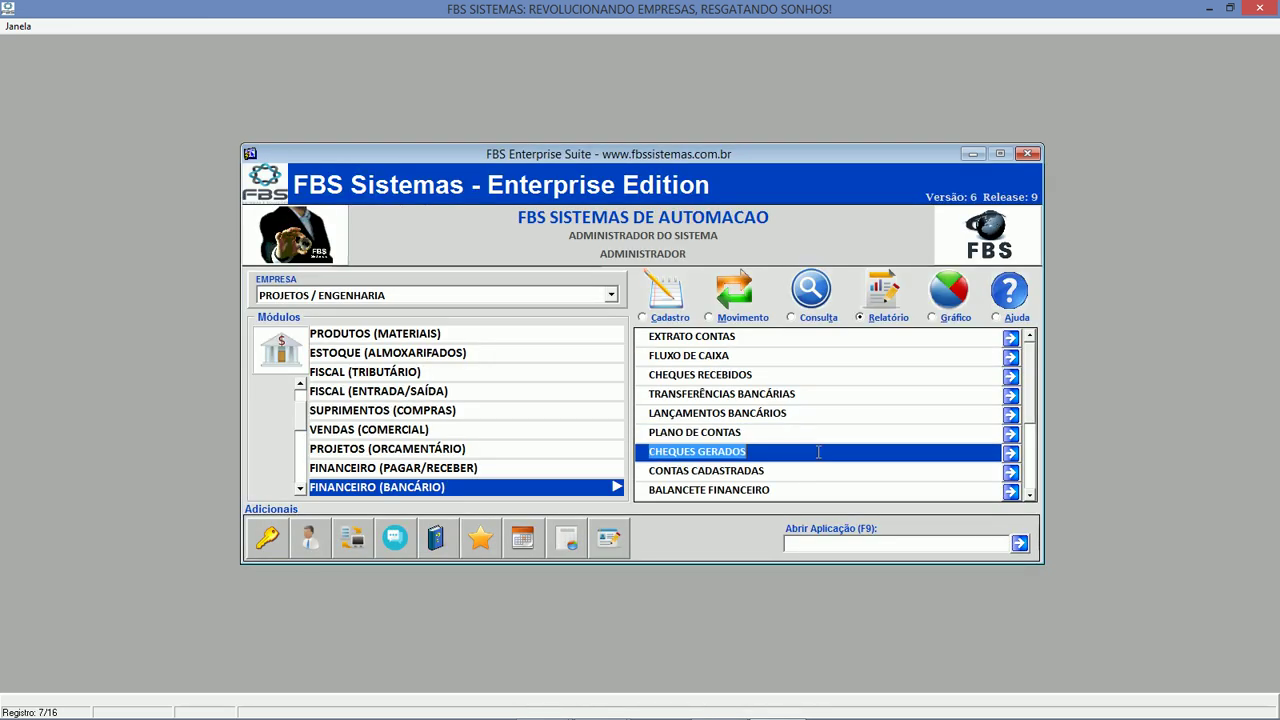
pyautogui.click(817, 471)
pyautogui.doubleClick(815, 491)
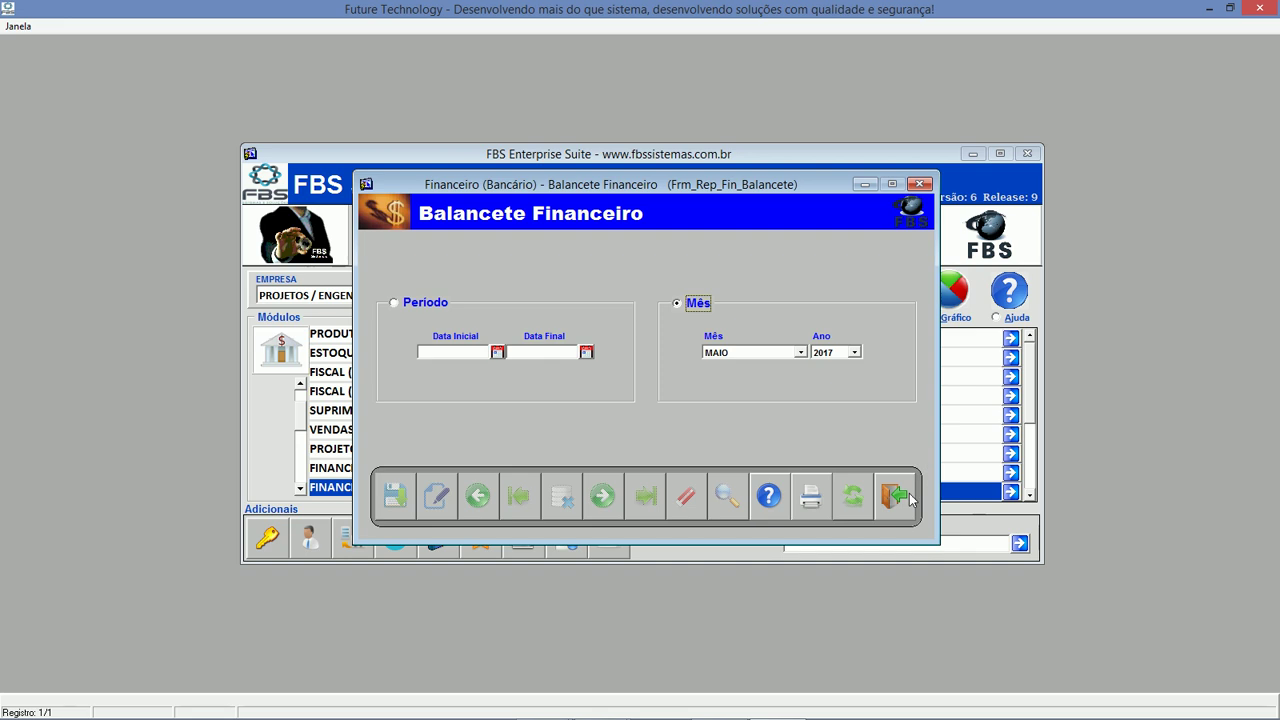
# Close the trial balance and open the Fluxo de Caixa consultation, dismissing the missing-date warning.
pyautogui.click(908, 497)
pyautogui.click(815, 317)
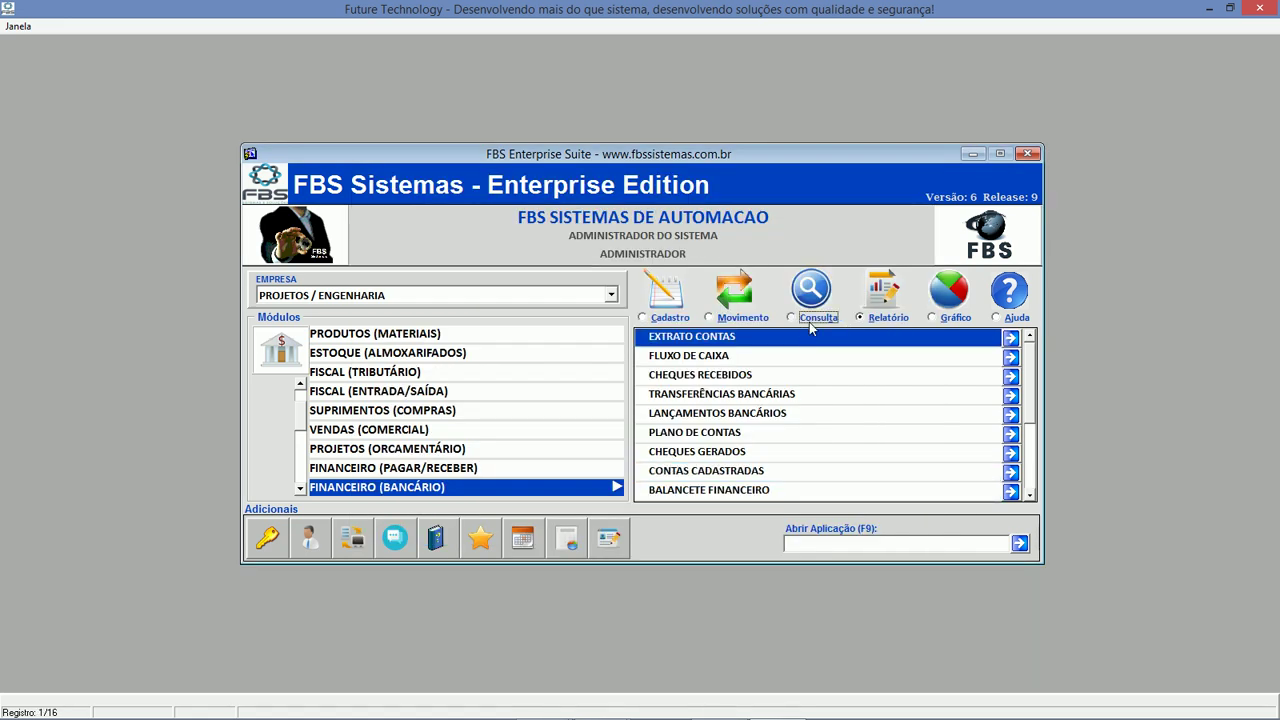
pyautogui.click(859, 453)
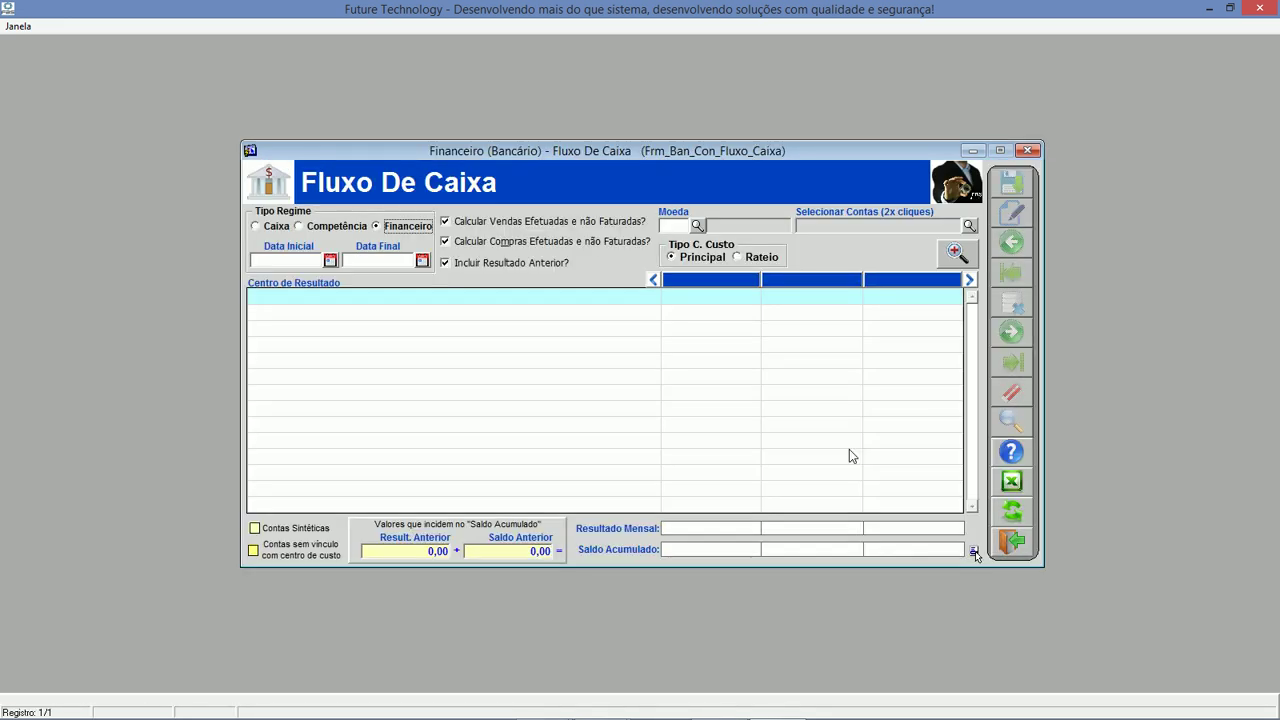
pyautogui.click(1012, 511)
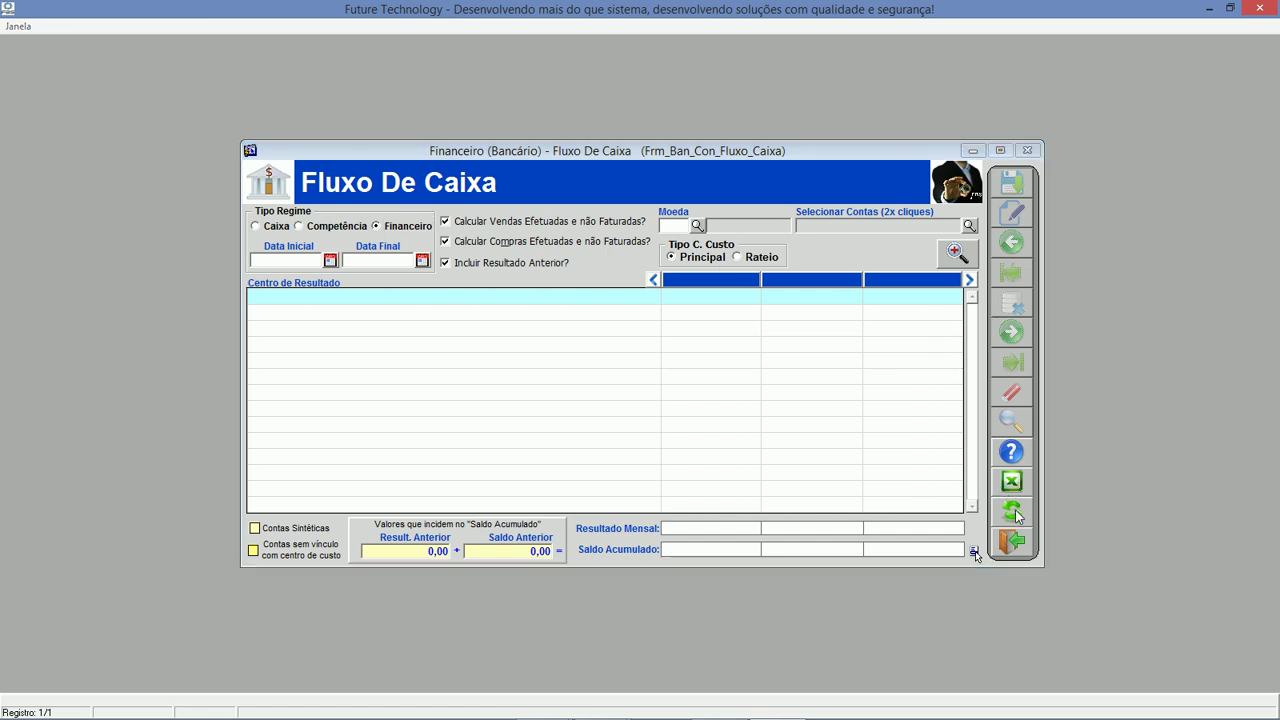
pyautogui.click(644, 401)
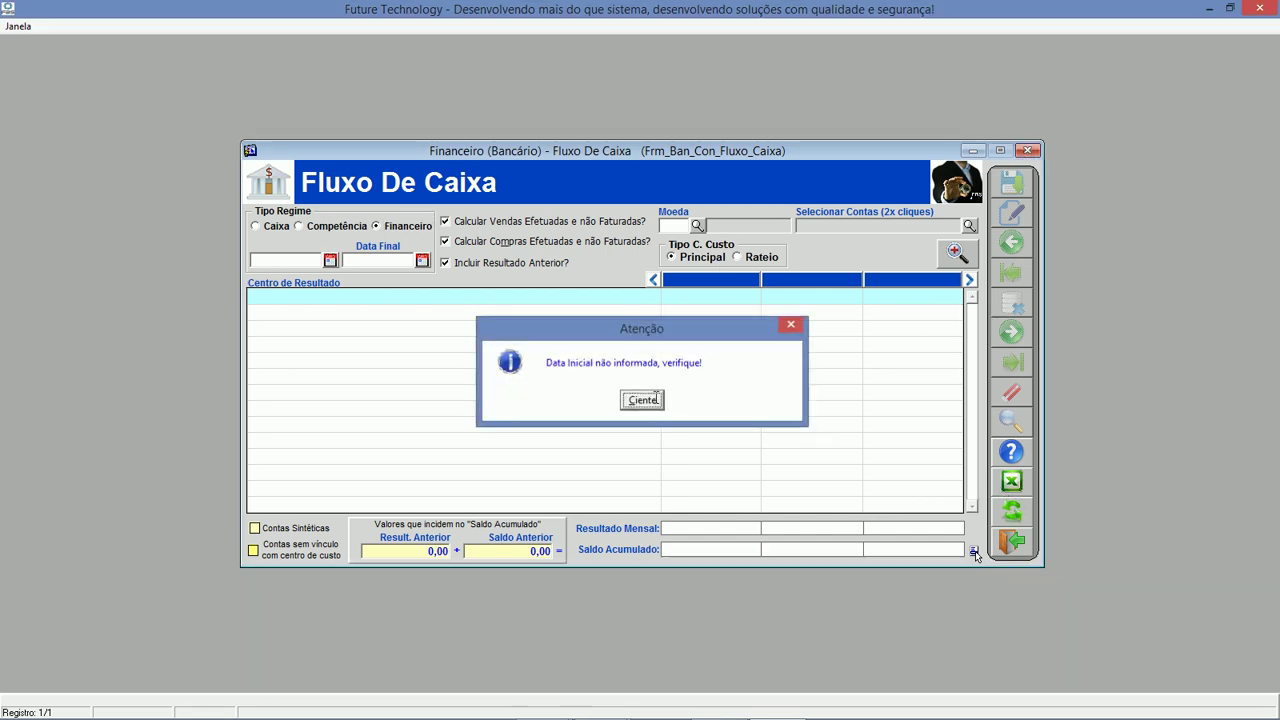
# Process the cash-flow consultation up to 27/12/2017, then close it.
pyautogui.click(330, 261)
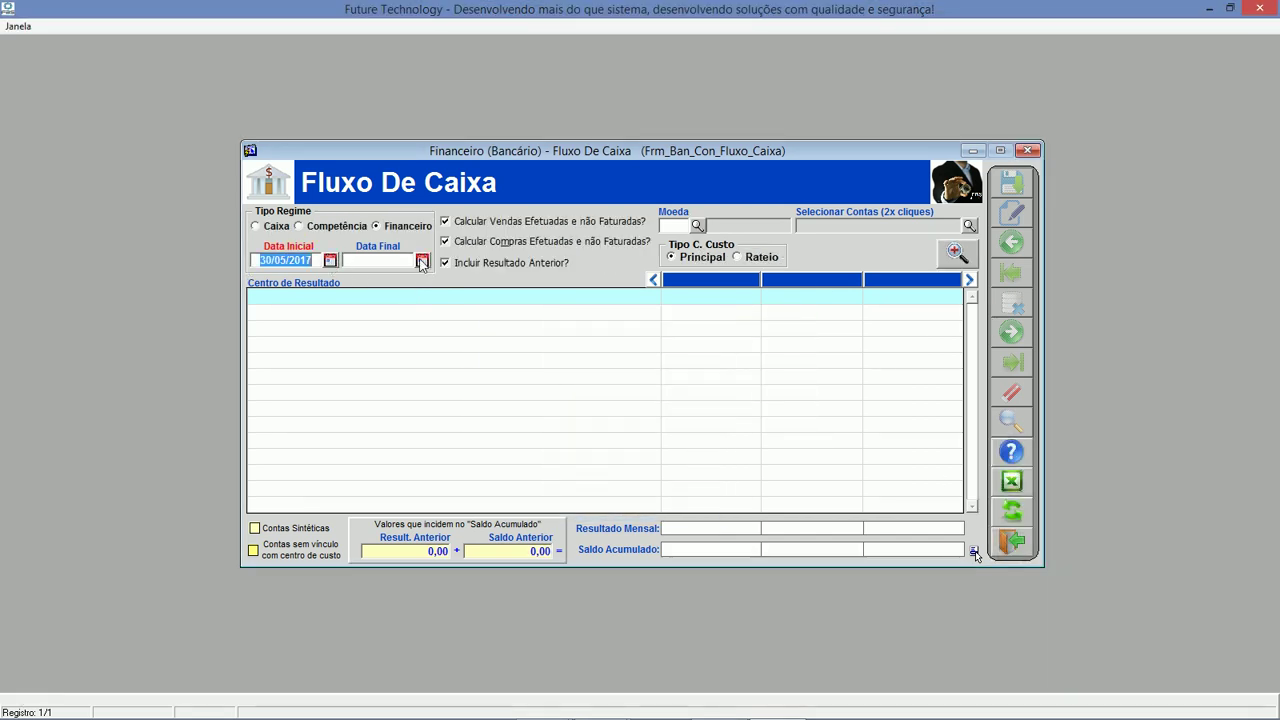
pyautogui.click(698, 375)
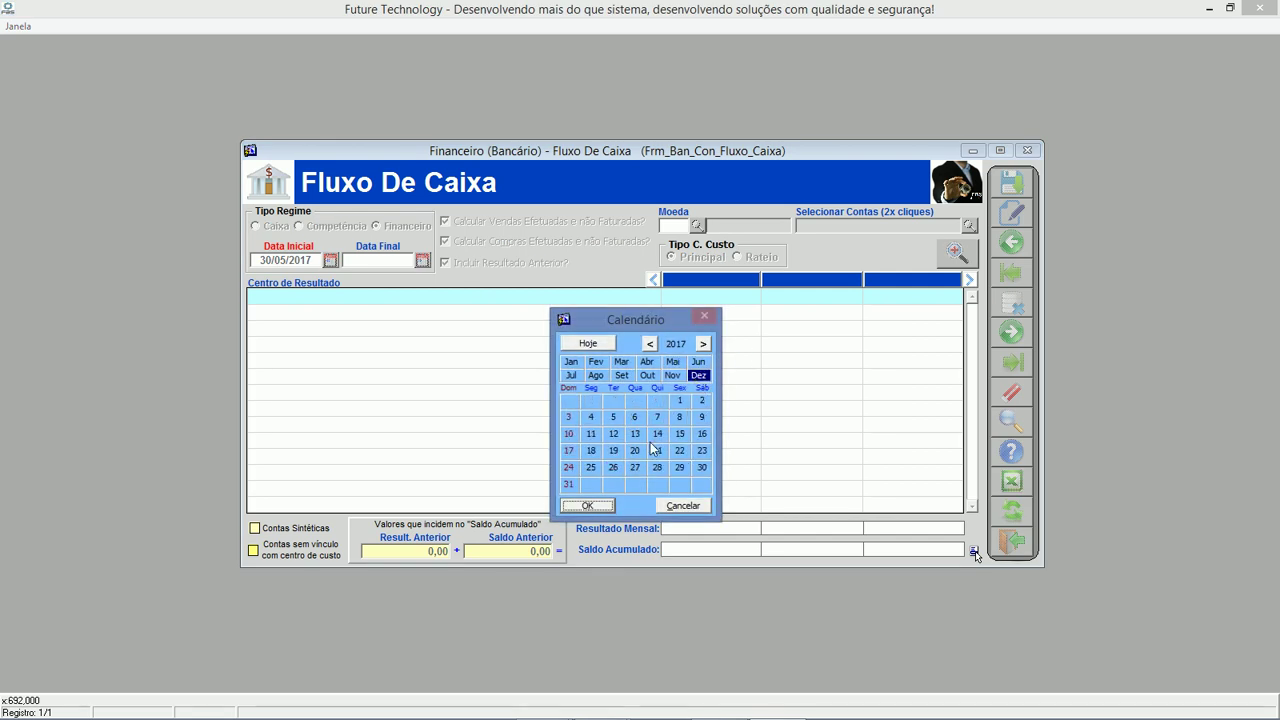
pyautogui.doubleClick(636, 469)
pyautogui.click(1011, 513)
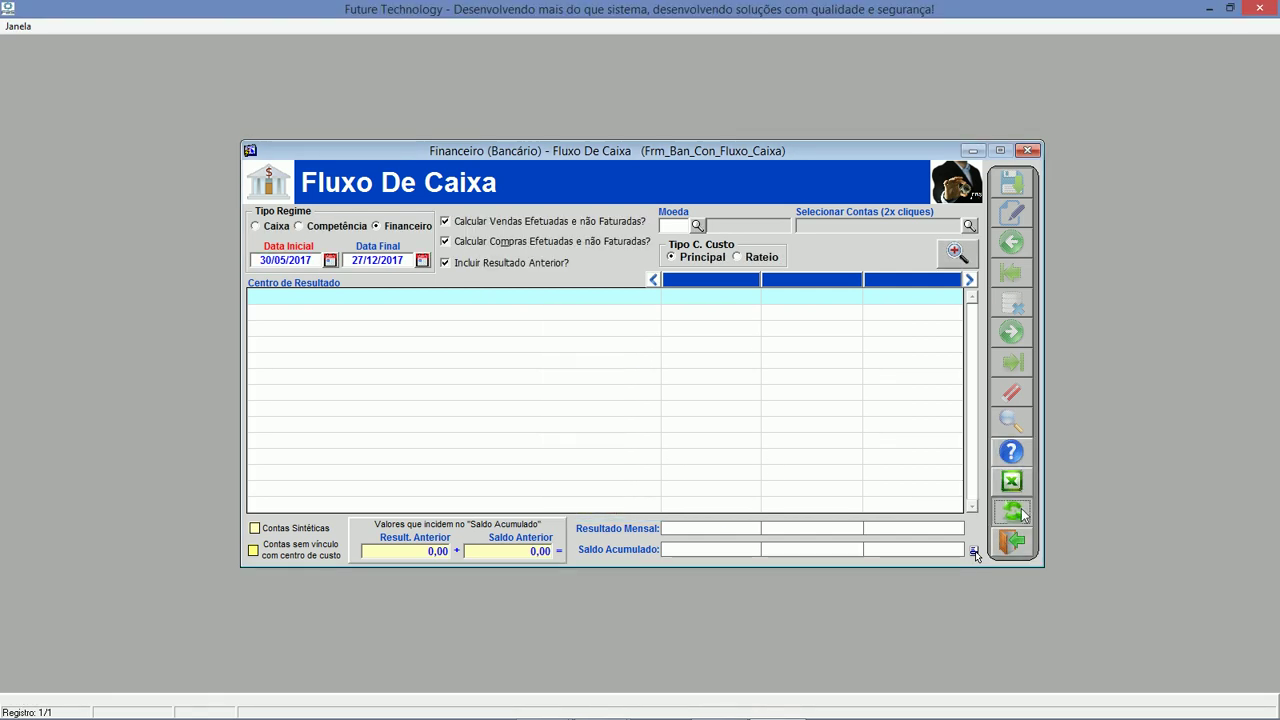
pyautogui.press('Return')
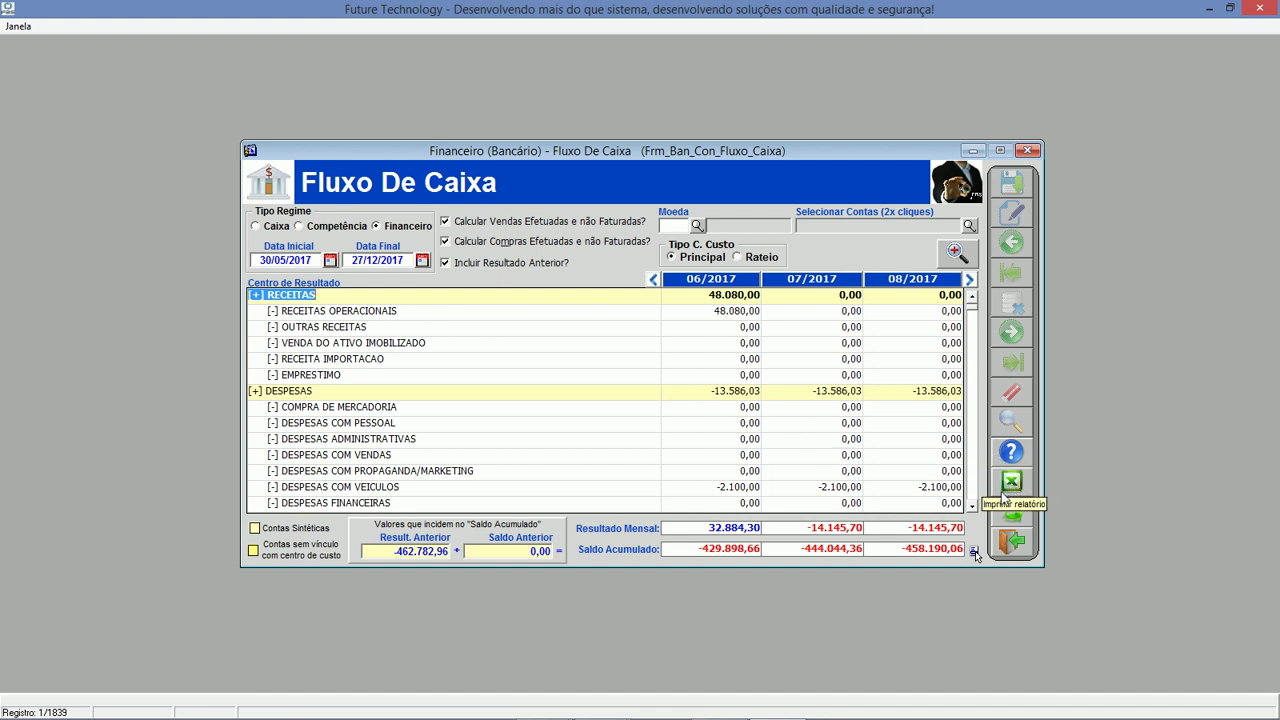
pyautogui.click(1005, 545)
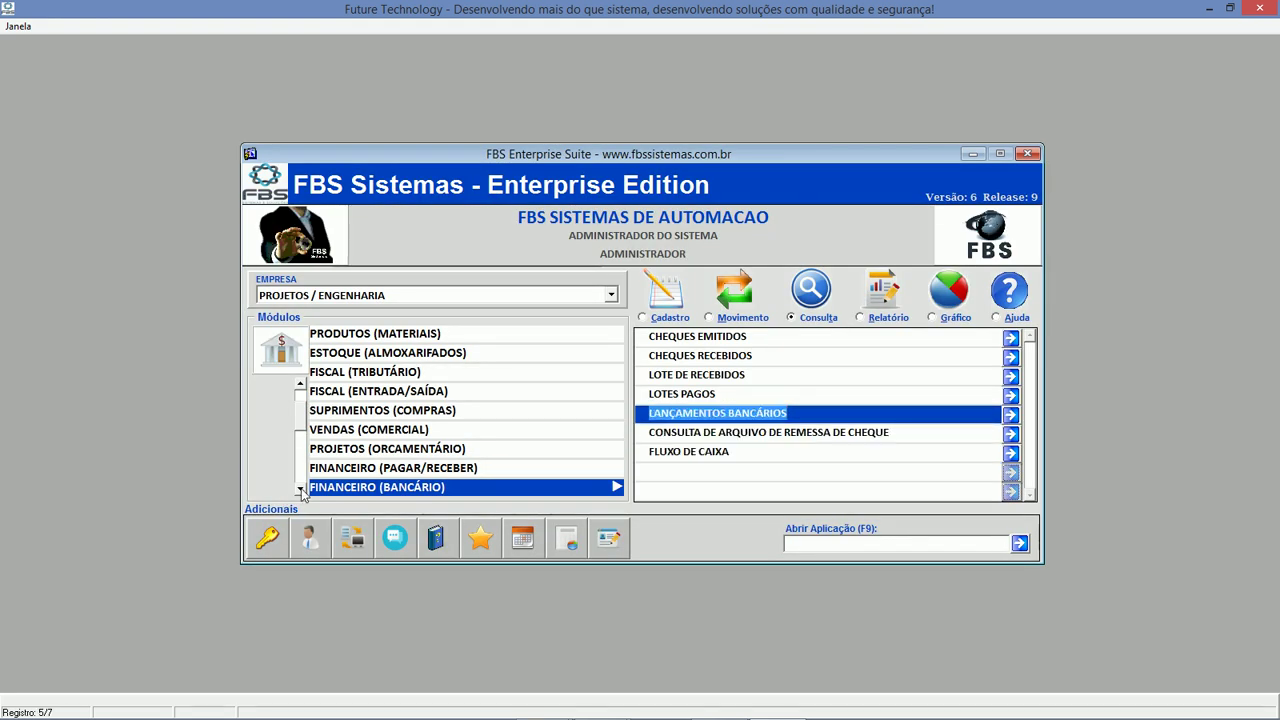
# Exit the cash-flow consultation screen.
pyautogui.click(300, 489)
pyautogui.click(300, 489)
pyautogui.click(300, 489)
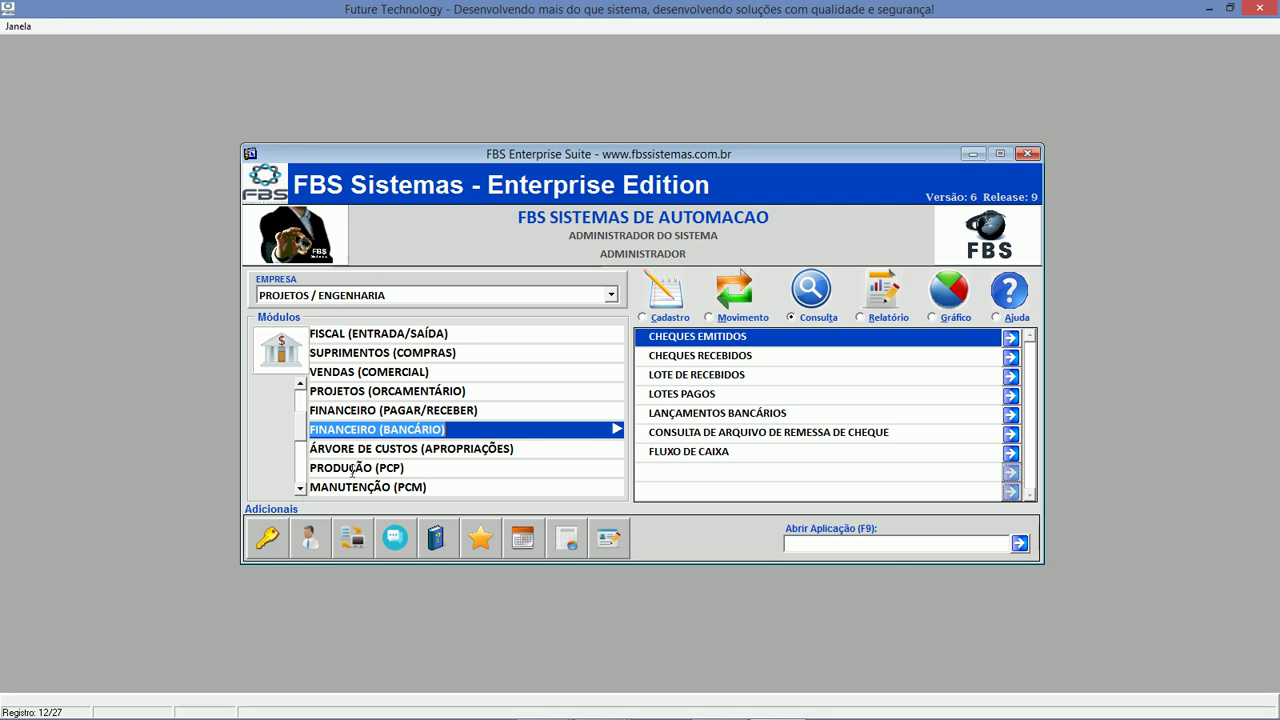
pyautogui.click(304, 490)
pyautogui.click(304, 490)
pyautogui.click(304, 490)
pyautogui.click(304, 490)
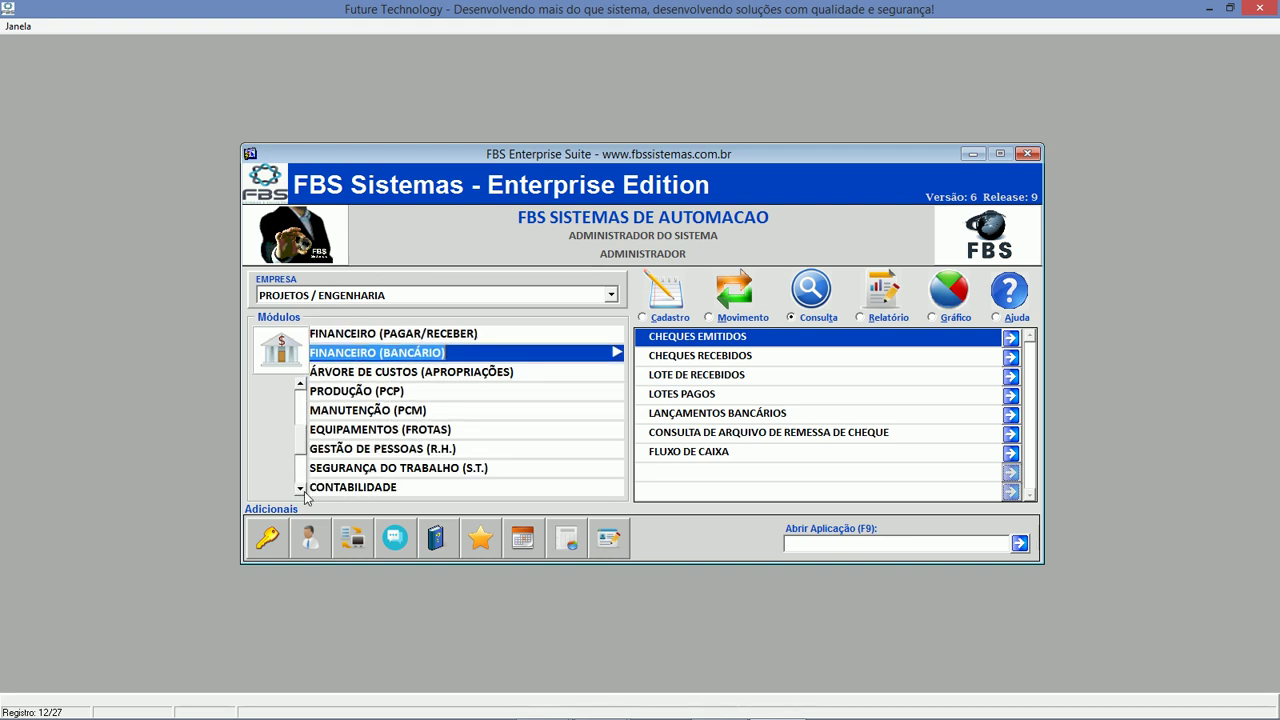
pyautogui.click(304, 490)
pyautogui.click(304, 490)
# List the CONTABILIDADE module's reports, scrolled down to DRE and DFC - Demonstrativo Fluxo de Caixa.
pyautogui.click(488, 435)
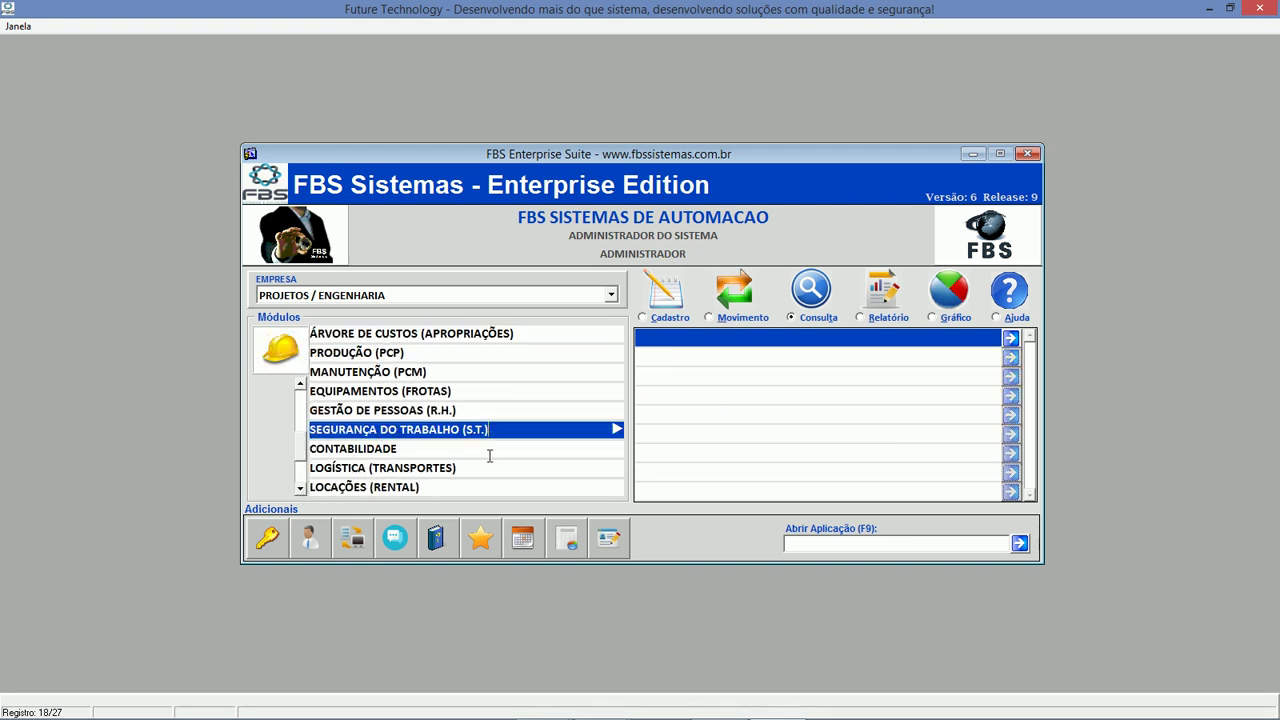
pyautogui.click(489, 453)
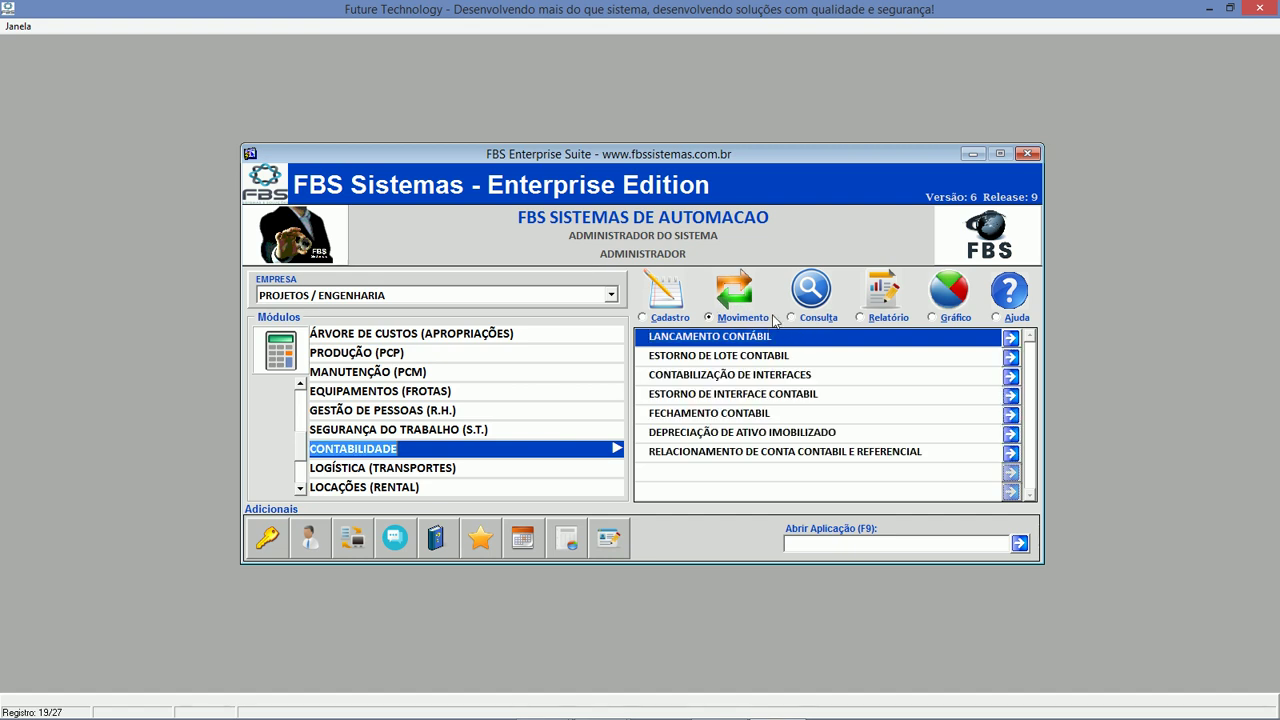
pyautogui.click(868, 317)
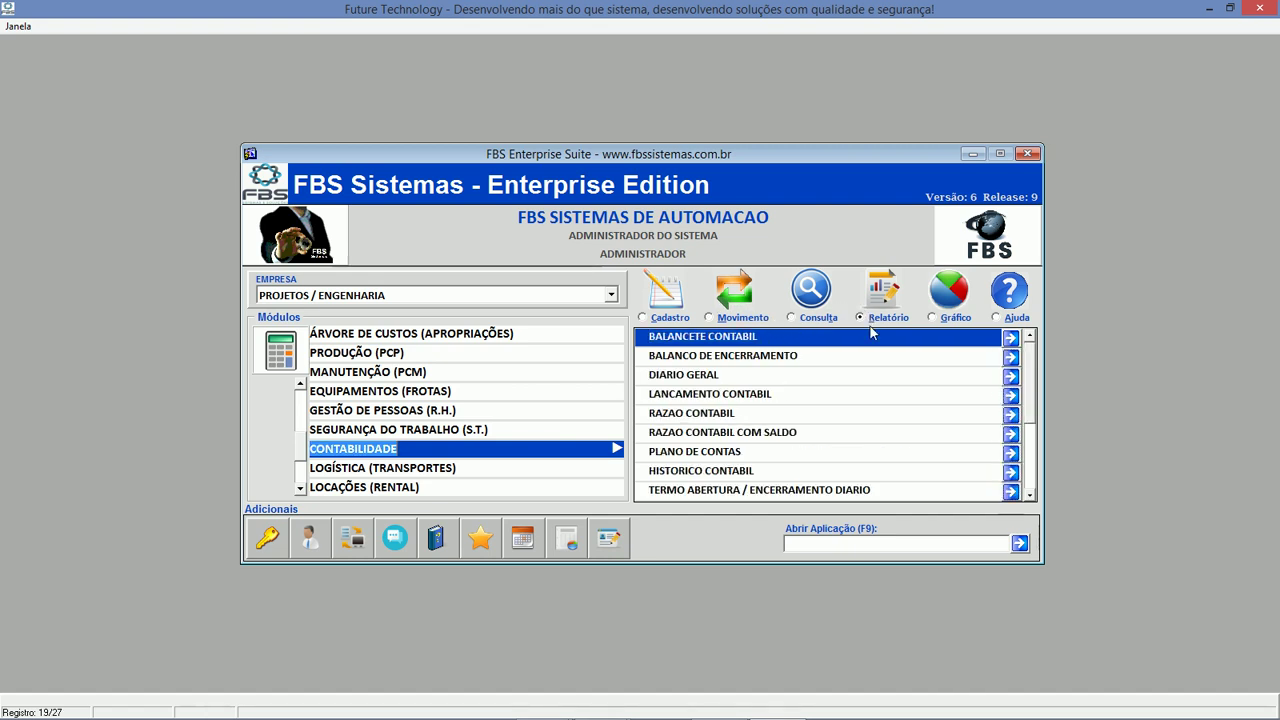
pyautogui.click(1030, 497)
pyautogui.click(1030, 497)
pyautogui.click(1030, 497)
pyautogui.click(1030, 497)
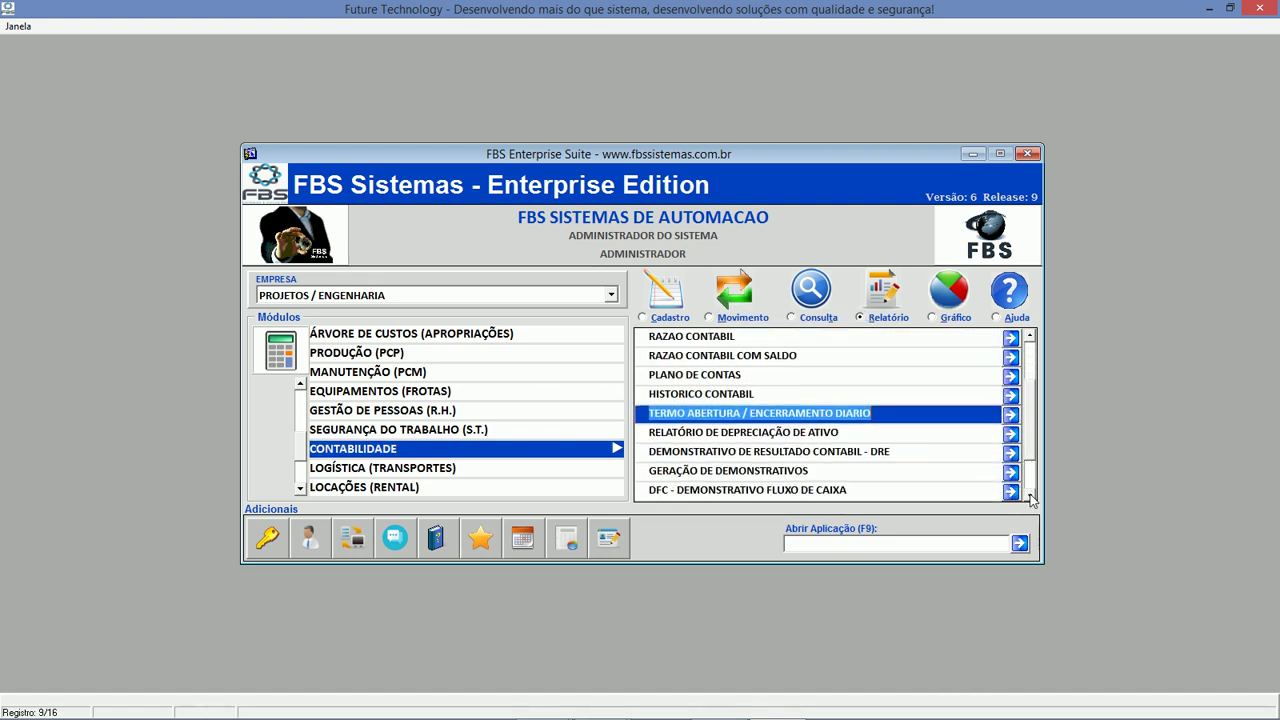
# Generate the GERAÇÃO DE DEMONSTRATIVOS statement for 01/01/2016–30/03/2016, company 1, into Excel.
pyautogui.doubleClick(947, 472)
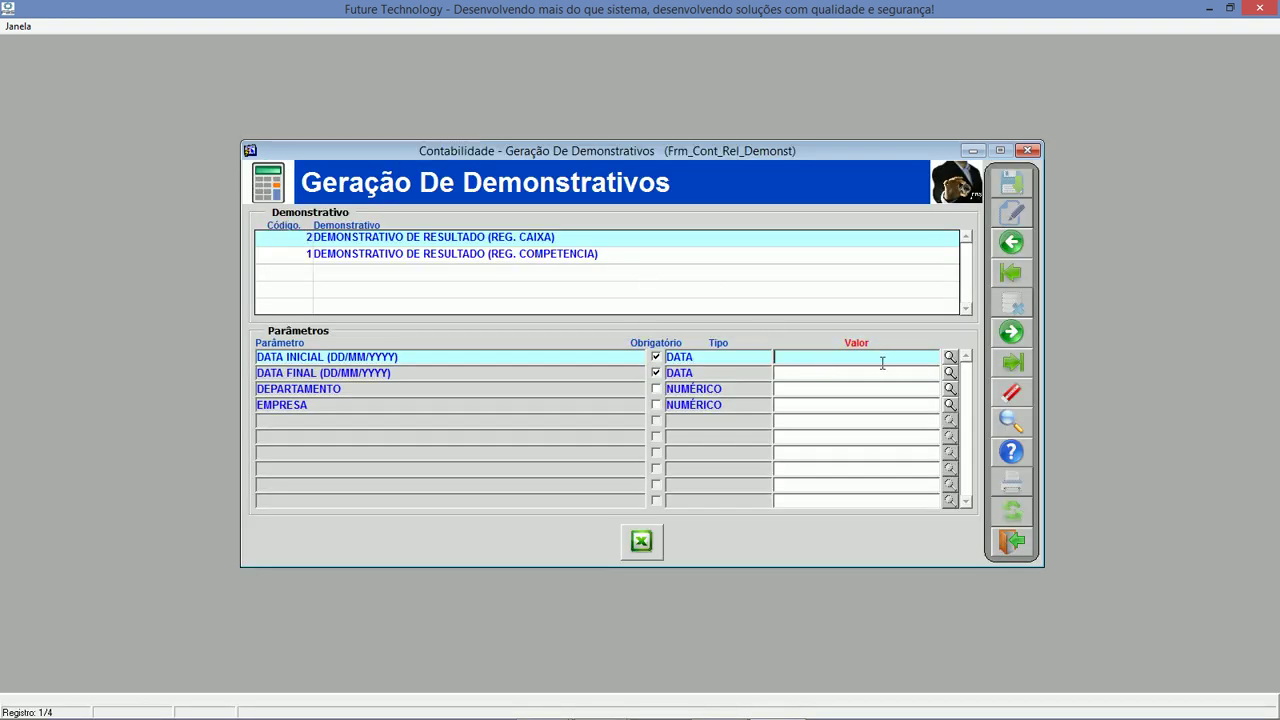
pyautogui.write('01012016')
pyautogui.press('Return')
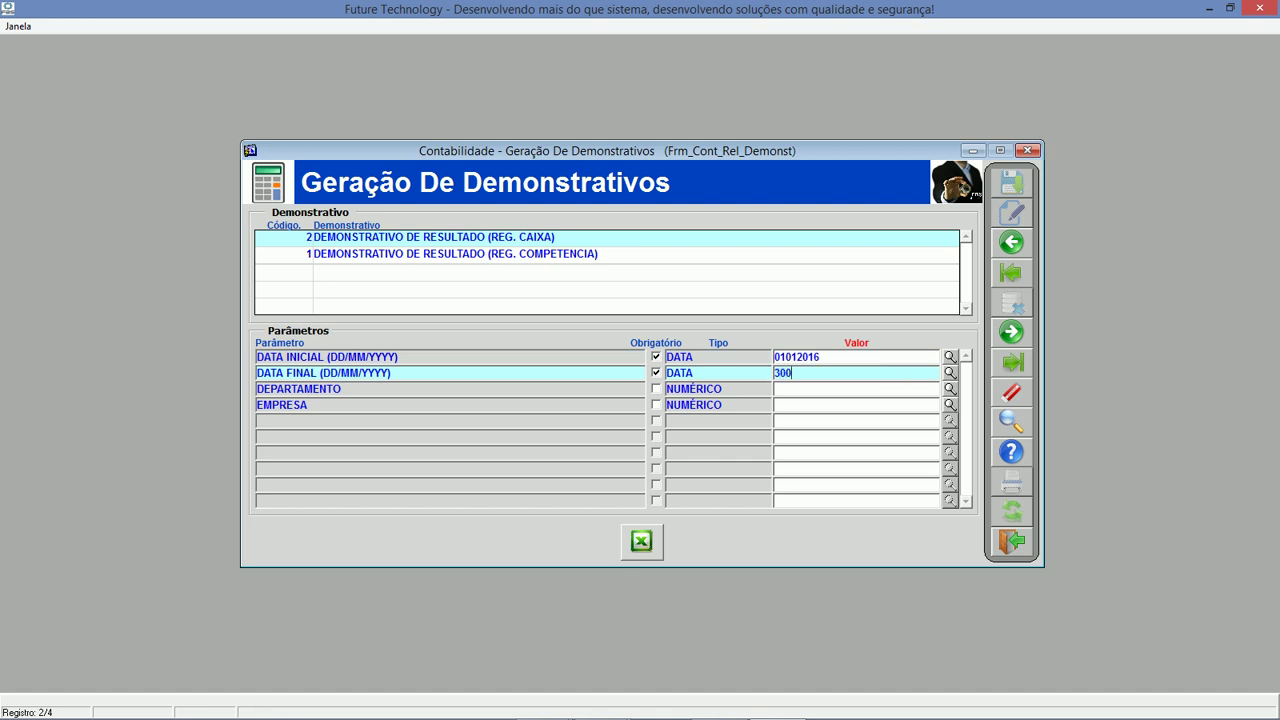
pyautogui.press('Return')
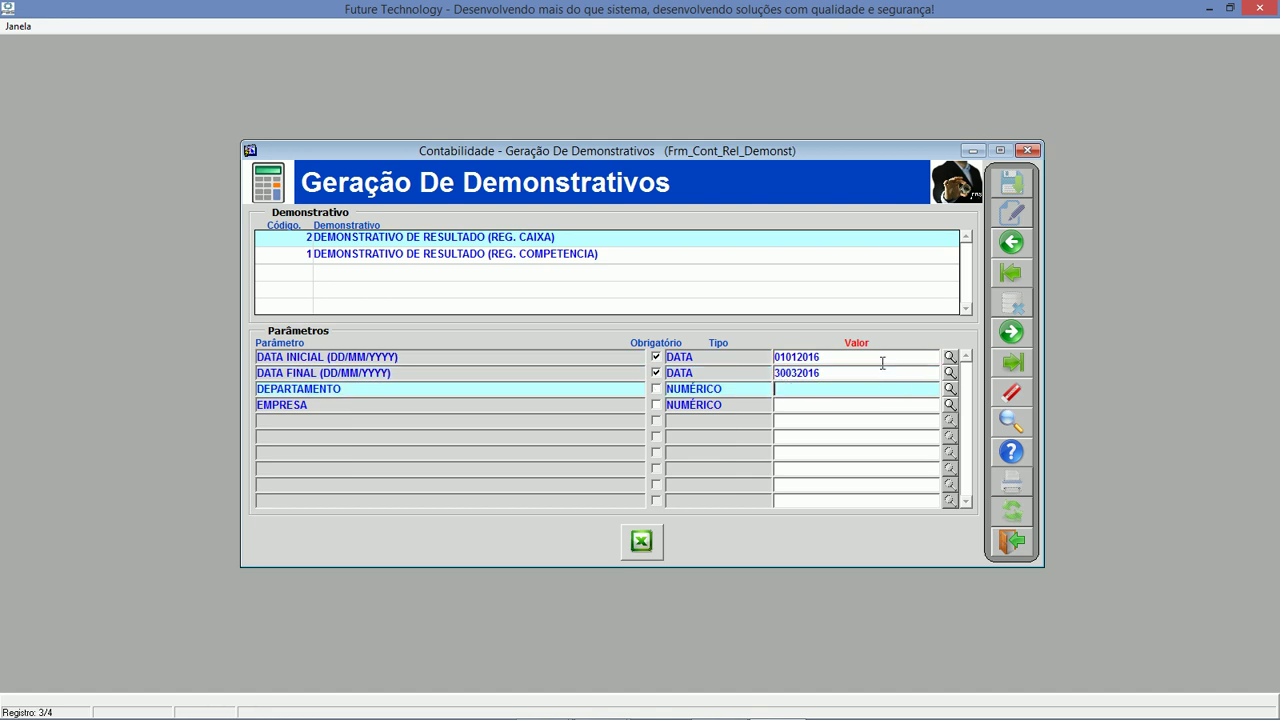
pyautogui.click(800, 405)
pyautogui.write('1')
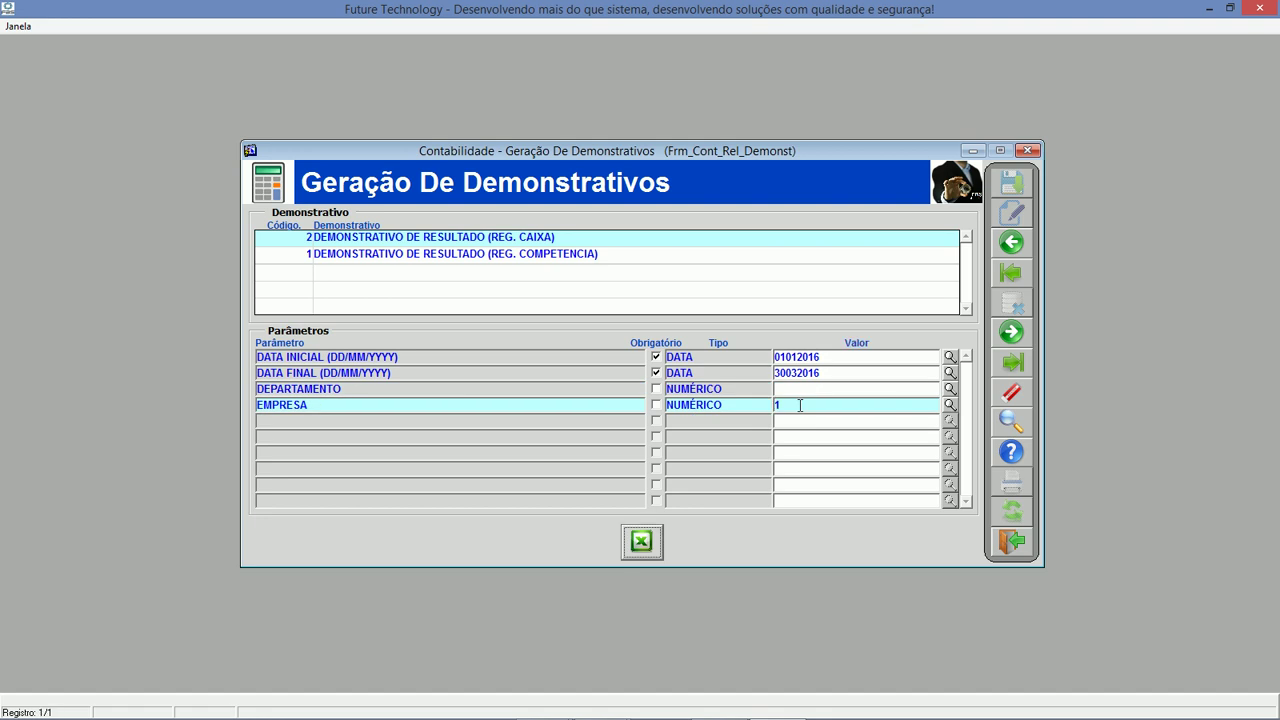
pyautogui.click(641, 541)
# Confirm with Sim, review the Pasta1 statement down to March's R$ 145.399,32 purchases, then close Excel.
pyautogui.click(617, 400)
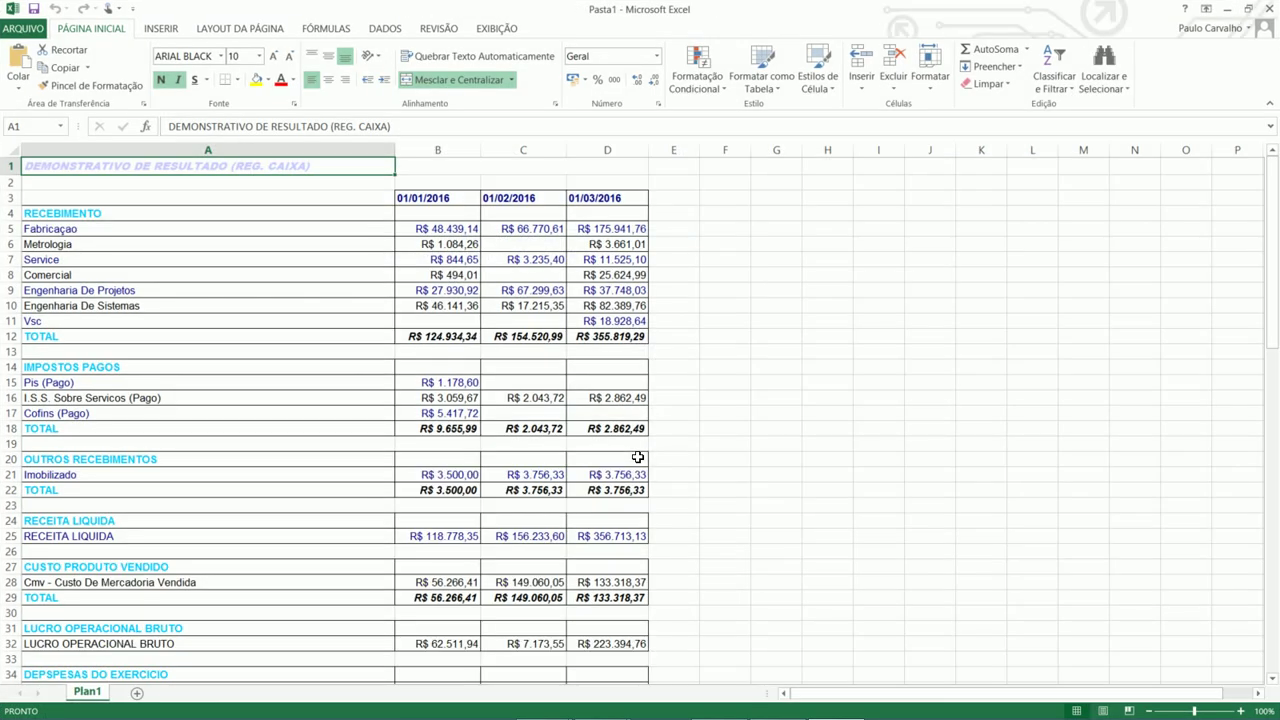
pyautogui.scroll(-6, 280, 488)
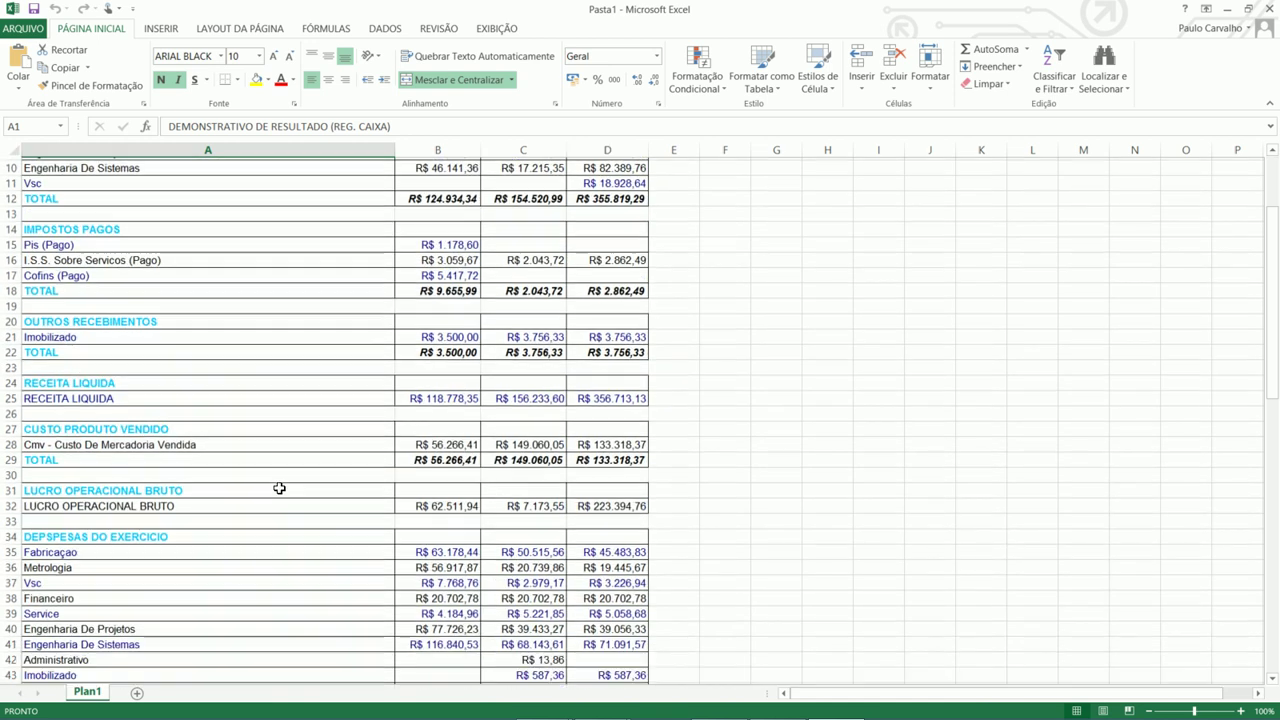
pyautogui.scroll(-17, 280, 488)
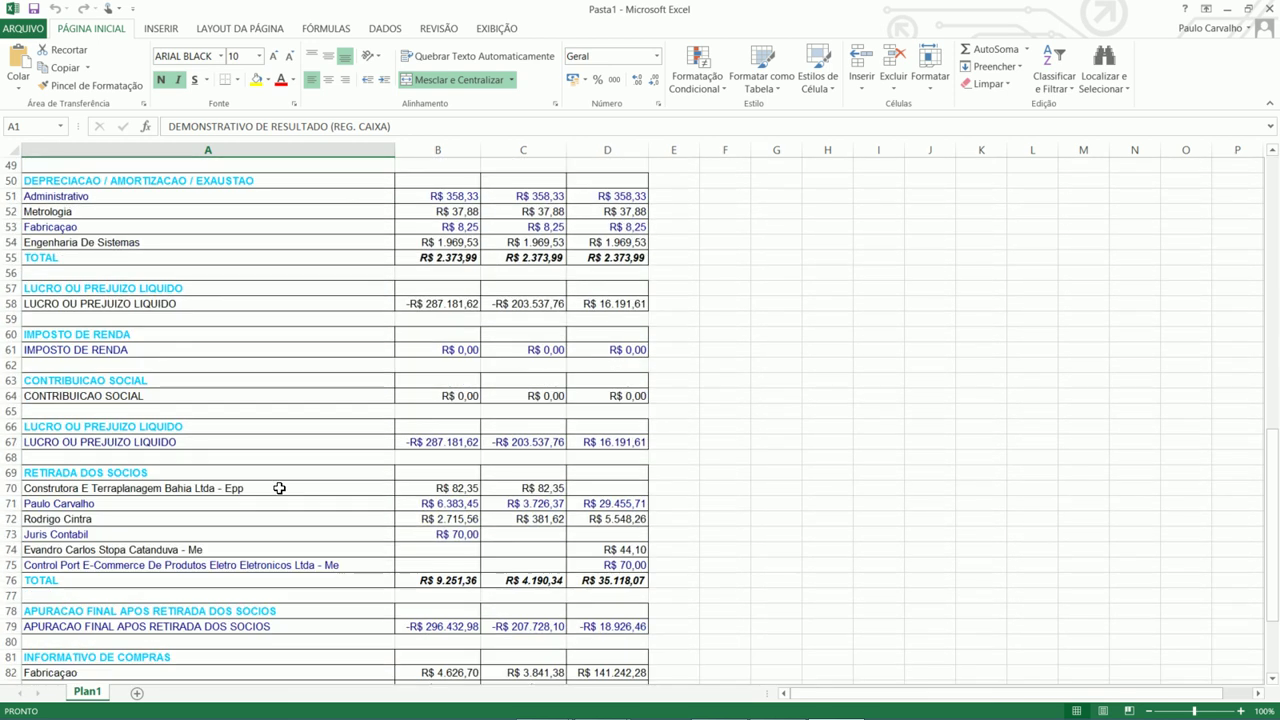
pyautogui.click(1268, 8)
# Discard the Excel workbook unsaved and close the statement generation form.
pyautogui.click(641, 387)
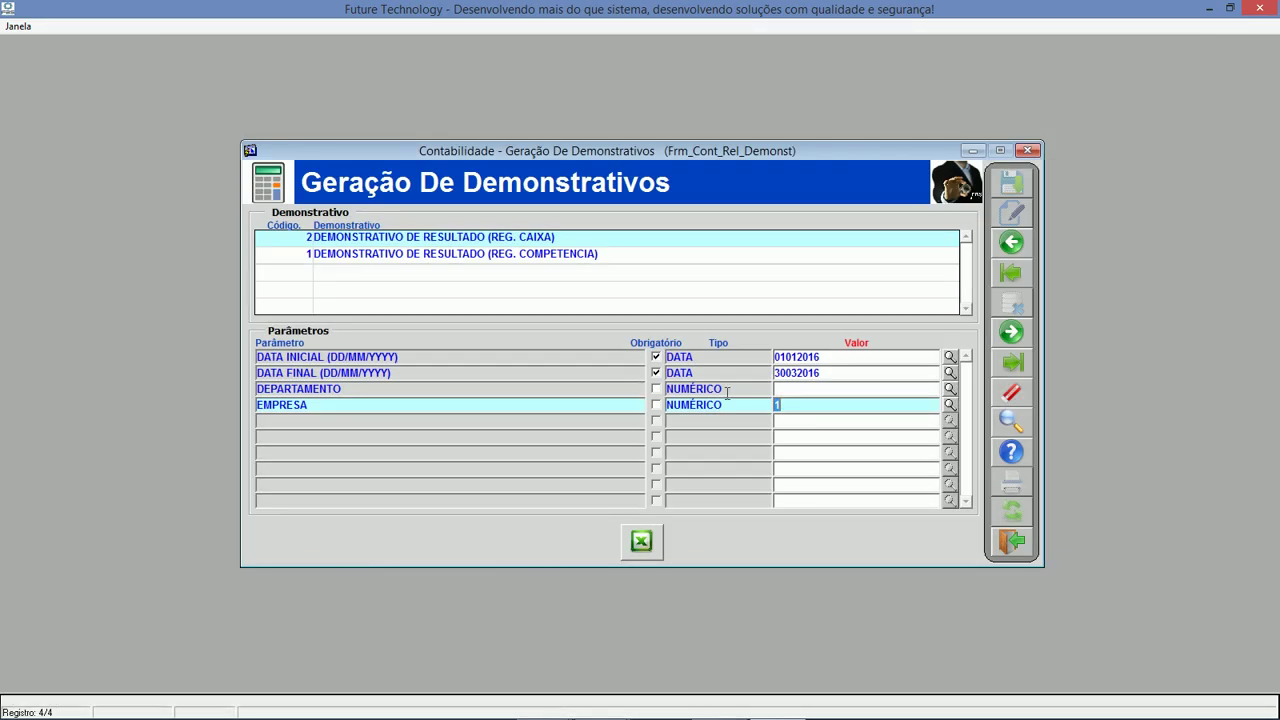
pyautogui.click(1018, 548)
pyautogui.scroll(6, 914, 490)
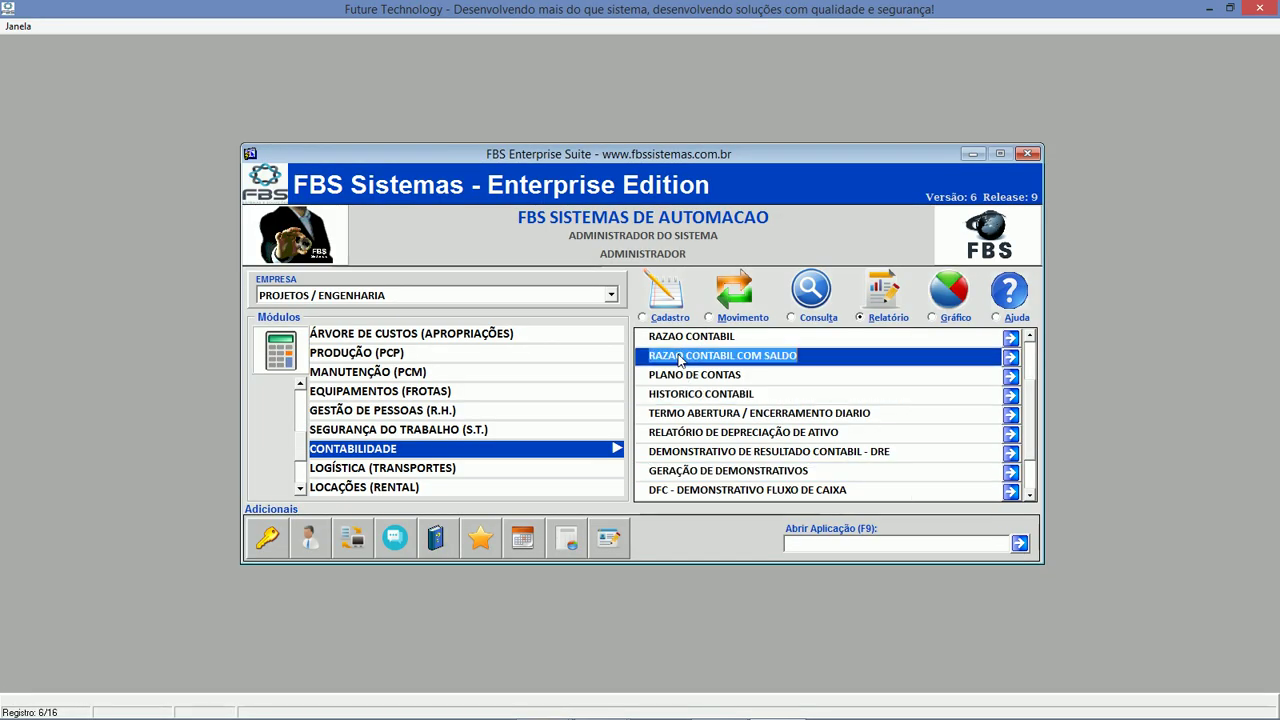
pyautogui.scroll(-1, 613, 399)
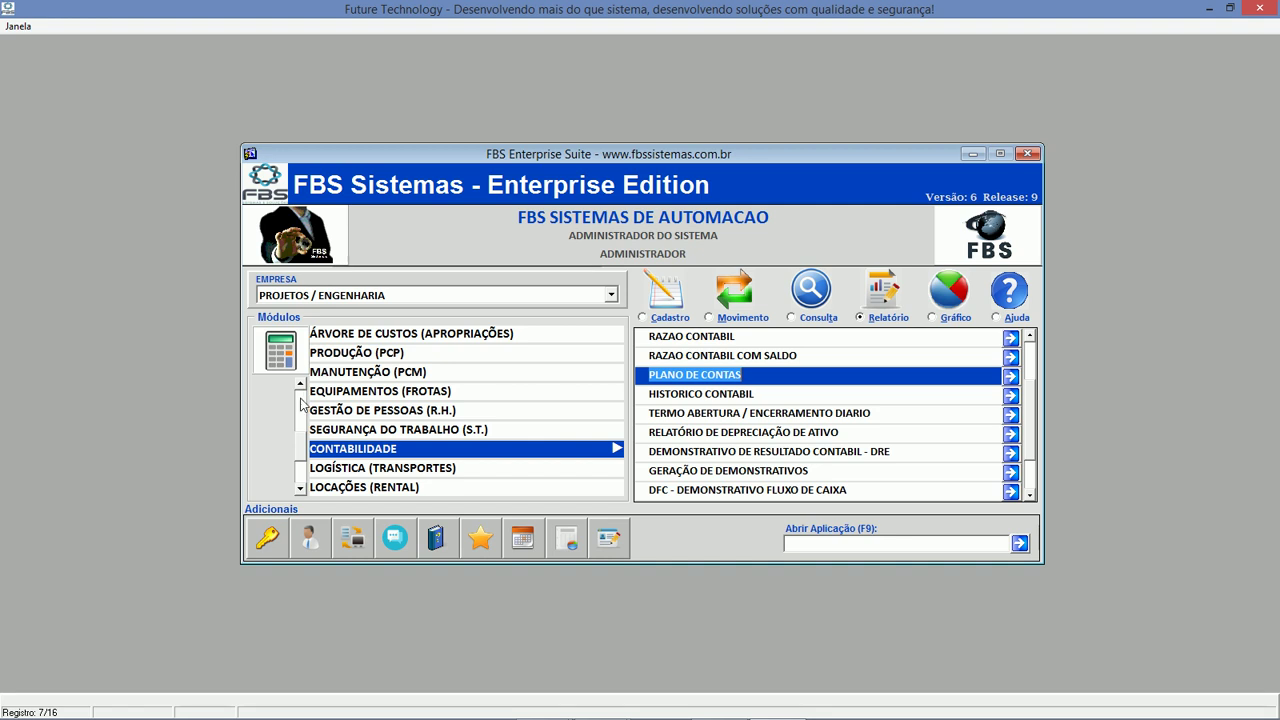
pyautogui.scroll(3, 415, 387)
# Show the FINANCEIRO (PAGAR/RECEBER) reports and select RELATÓRIO PLANO CONTA X C.CUSTO.
pyautogui.click(415, 387)
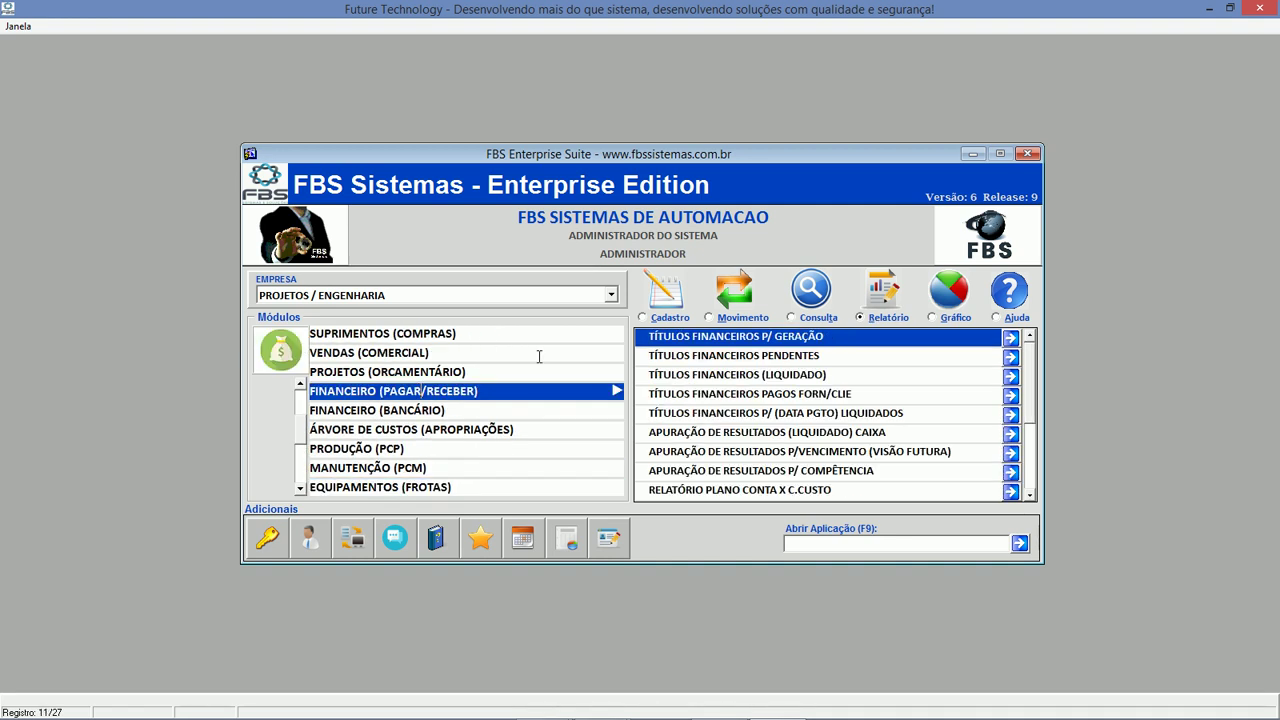
pyautogui.click(828, 312)
pyautogui.click(890, 318)
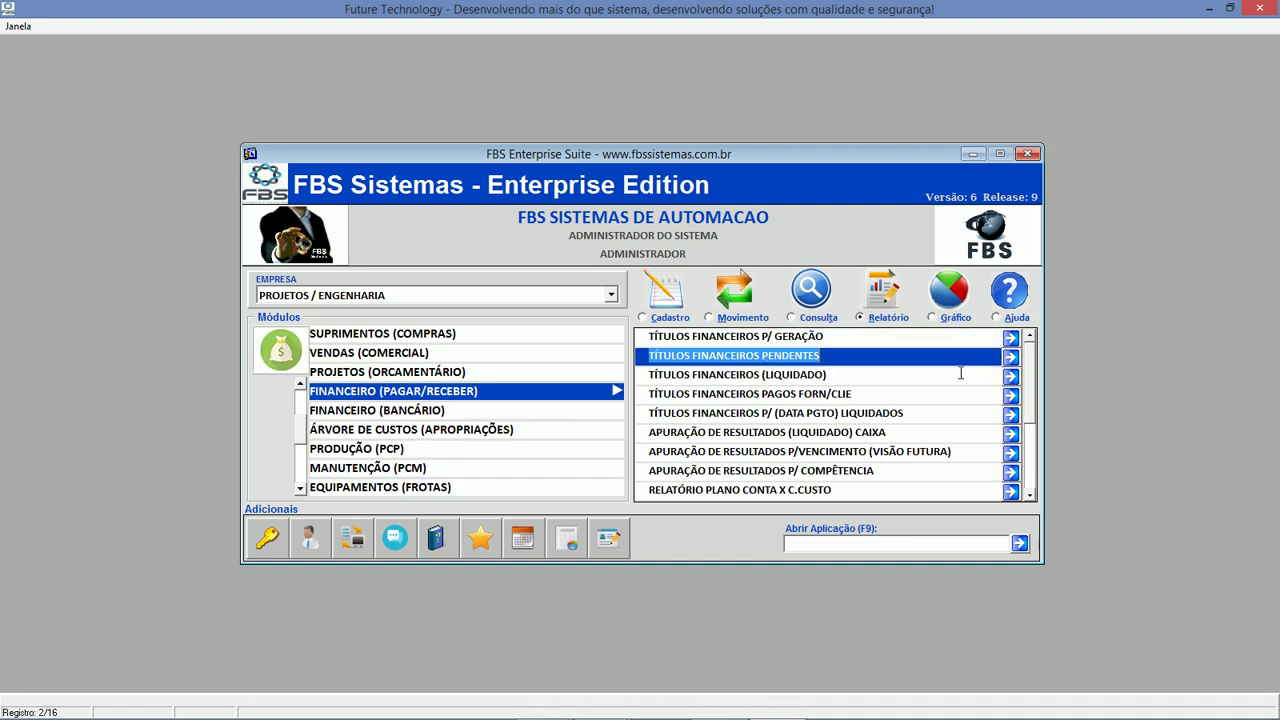
pyautogui.click(1006, 451)
pyautogui.click(1009, 471)
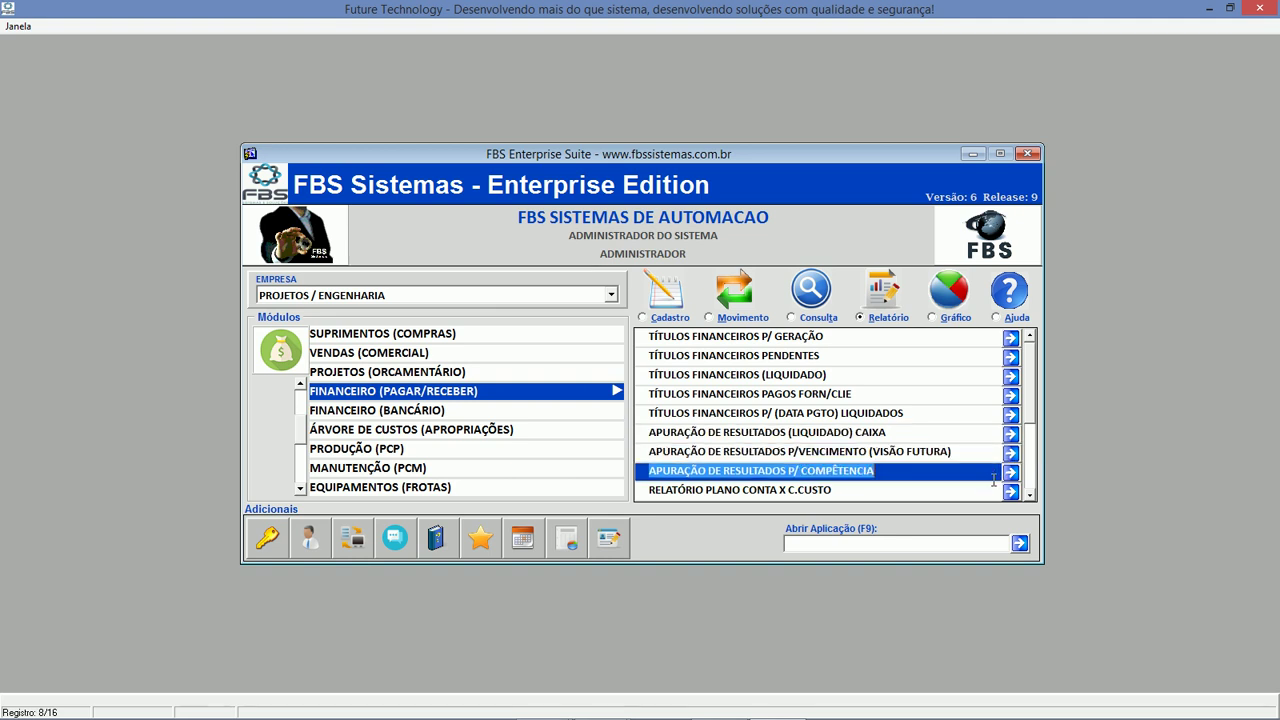
pyautogui.click(1011, 490)
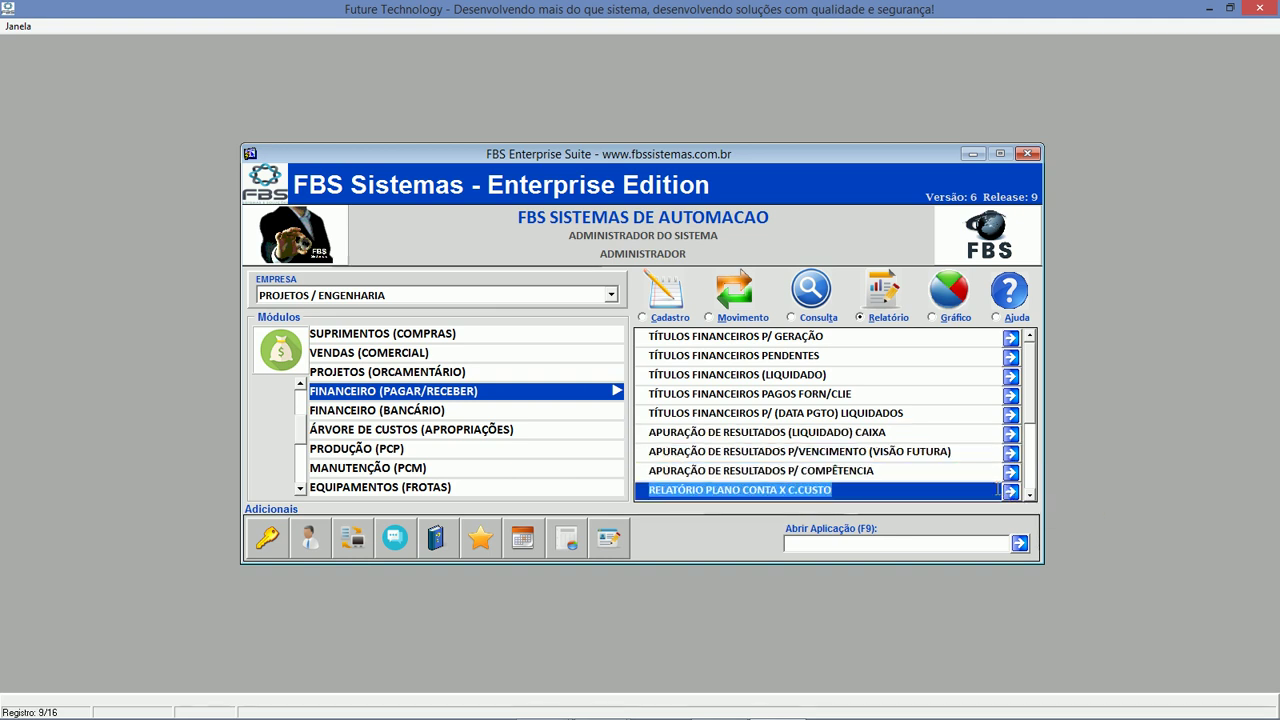
# Open the report, choose Abatimento, and set the period 01/01/2016 to 30/05/2017.
pyautogui.click(1011, 491)
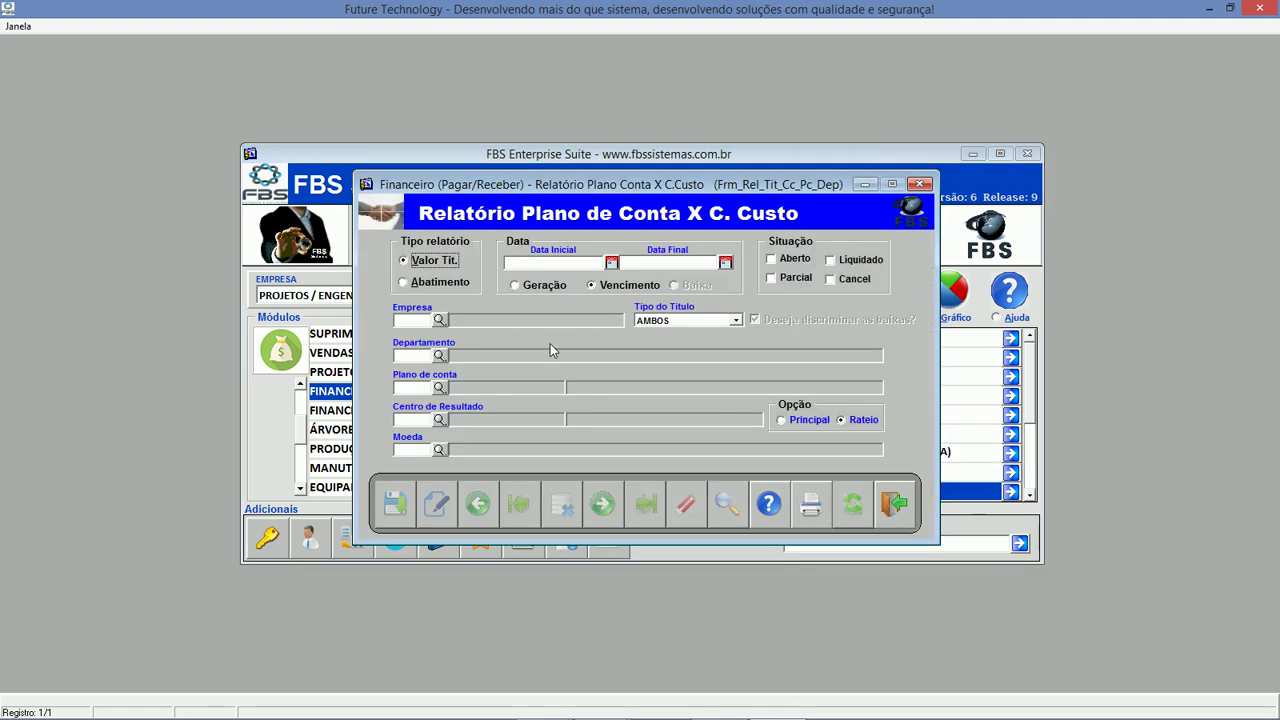
pyautogui.click(453, 284)
pyautogui.click(533, 261)
pyautogui.write('01012017')
pyautogui.press('Tab')
pyautogui.hotkey('shift', 'Tab')
pyautogui.write('01012016')
pyautogui.press('Tab')
pyautogui.write('30/05/2017')
pyautogui.press('Tab')
# Filter on account Despesa Com Combustivel - Projetos Tecnicos from the Plano de conta search.
pyautogui.click(419, 388)
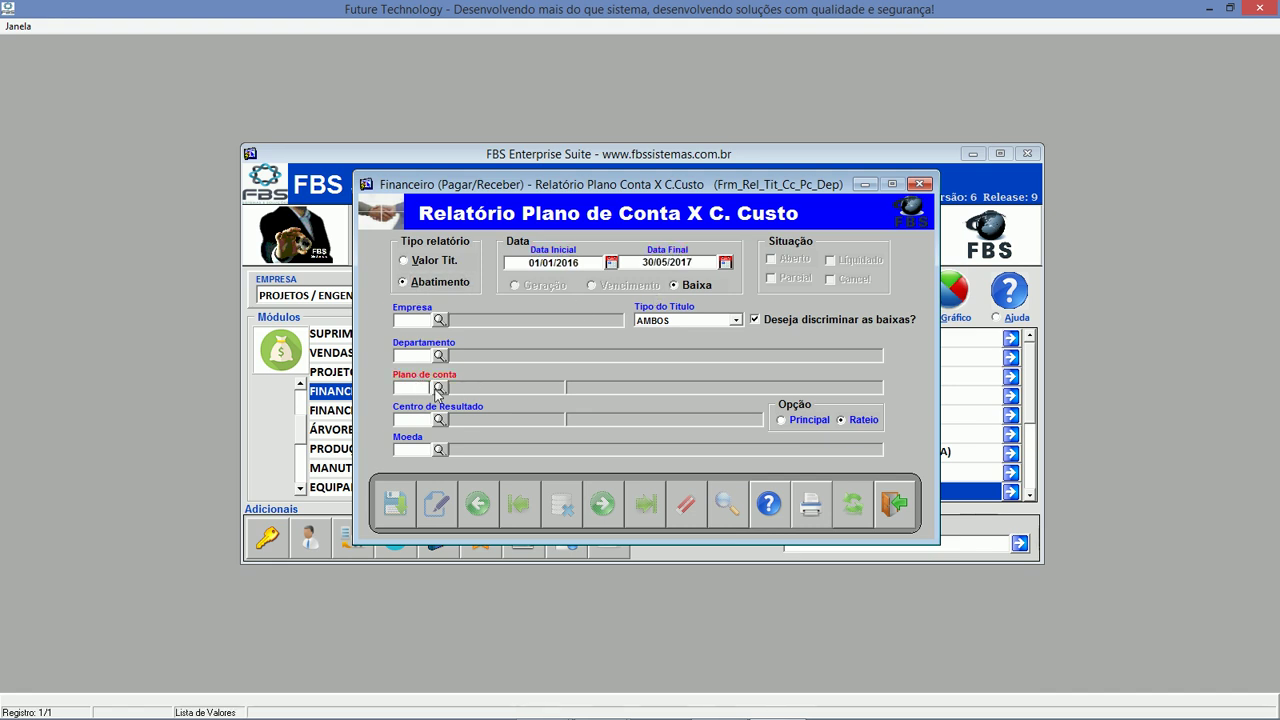
pyautogui.click(440, 389)
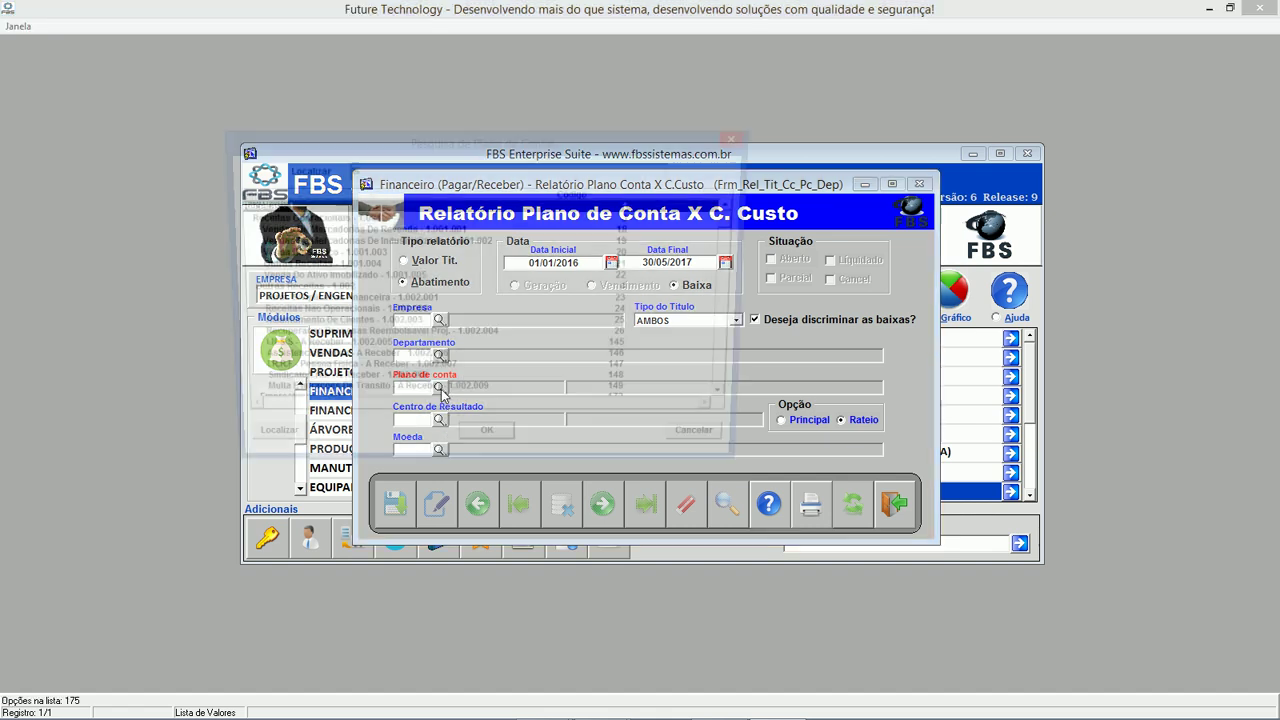
pyautogui.write('des')
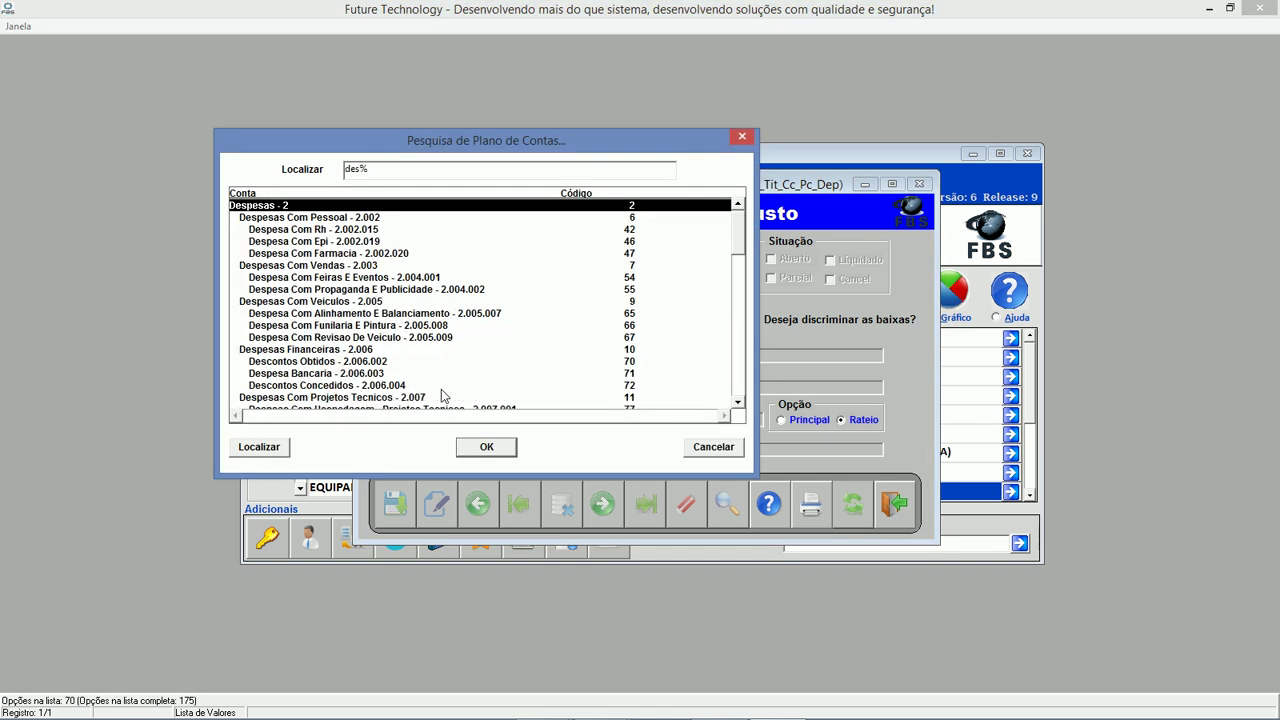
pyautogui.write('pesas co')
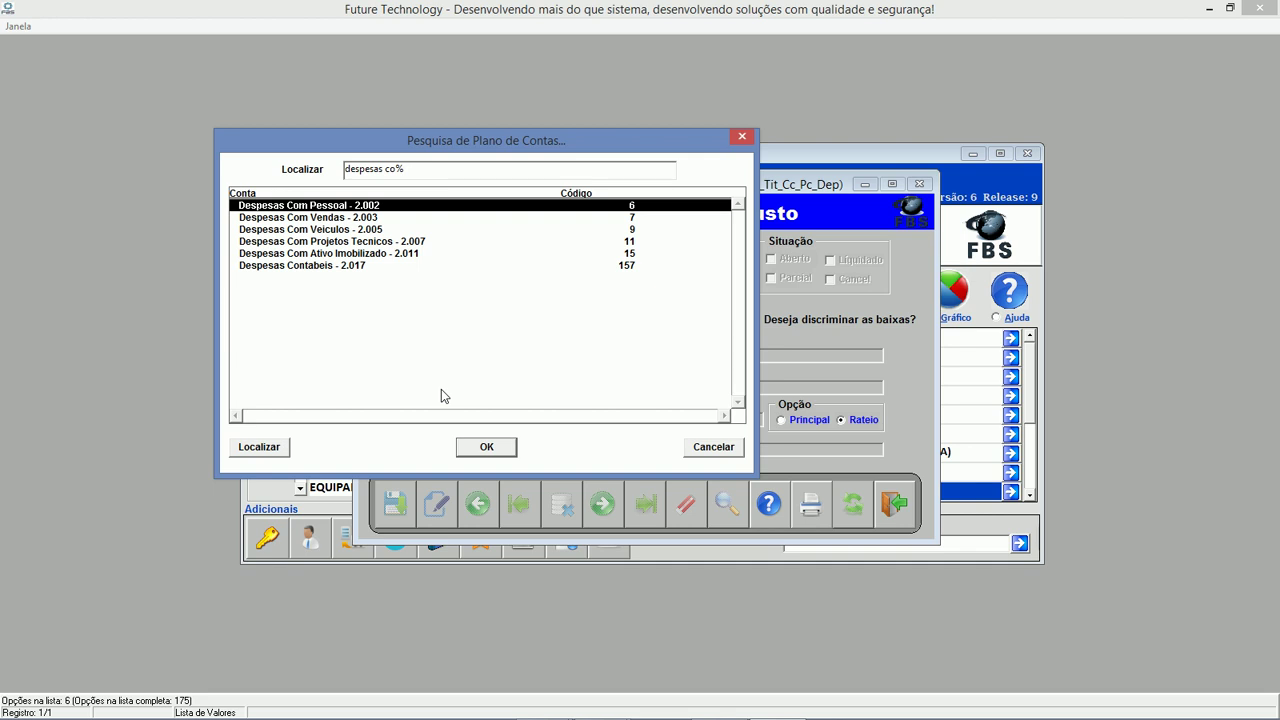
pyautogui.press('BackSpace')
pyautogui.press('BackSpace')
pyautogui.press('BackSpace')
pyautogui.press('BackSpace')
pyautogui.press('BackSpace')
pyautogui.press('BackSpace')
pyautogui.press('BackSpace')
pyautogui.press('BackSpace')
pyautogui.press('BackSpace')
pyautogui.press('BackSpace')
pyautogui.press('BackSpace')
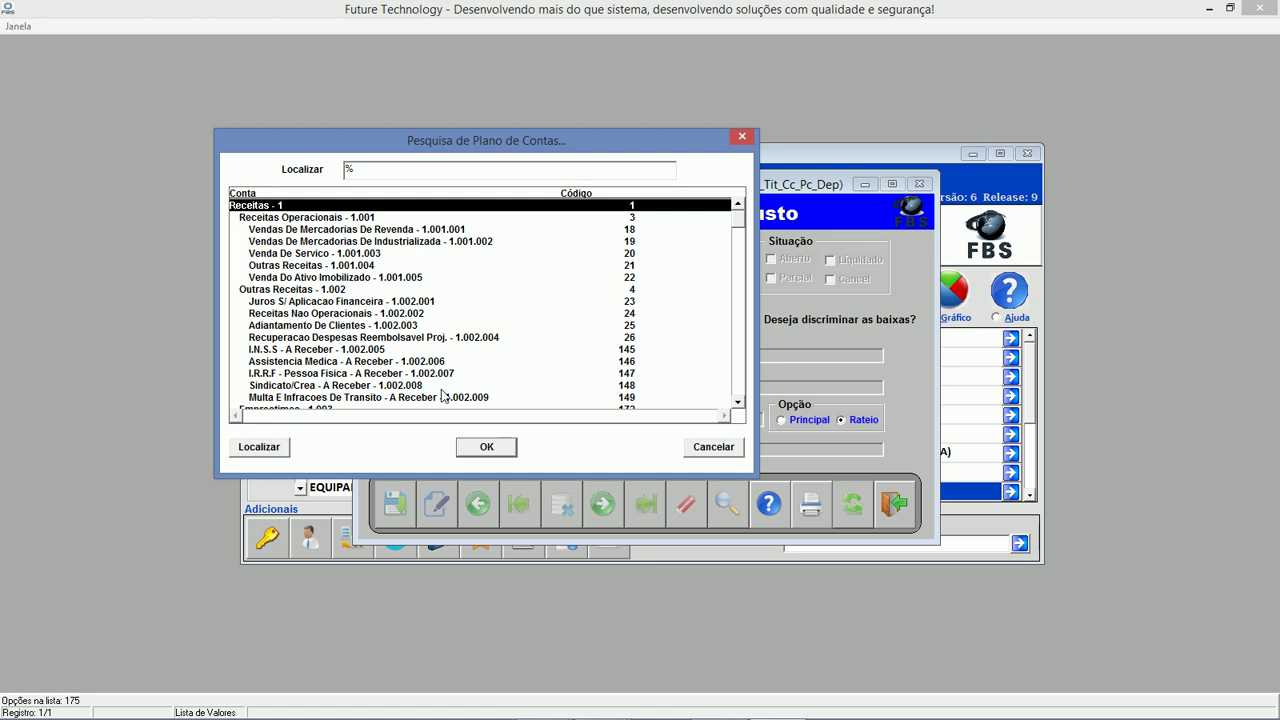
pyautogui.write('combusti')
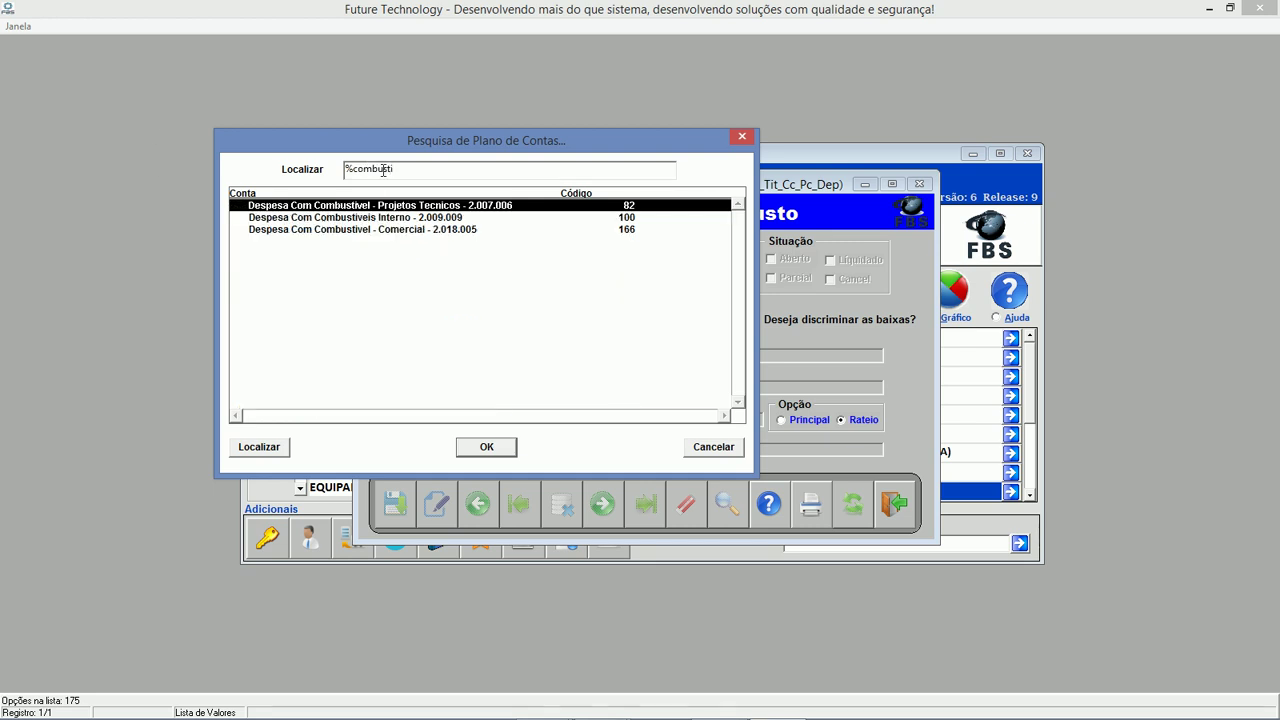
pyautogui.press('Return')
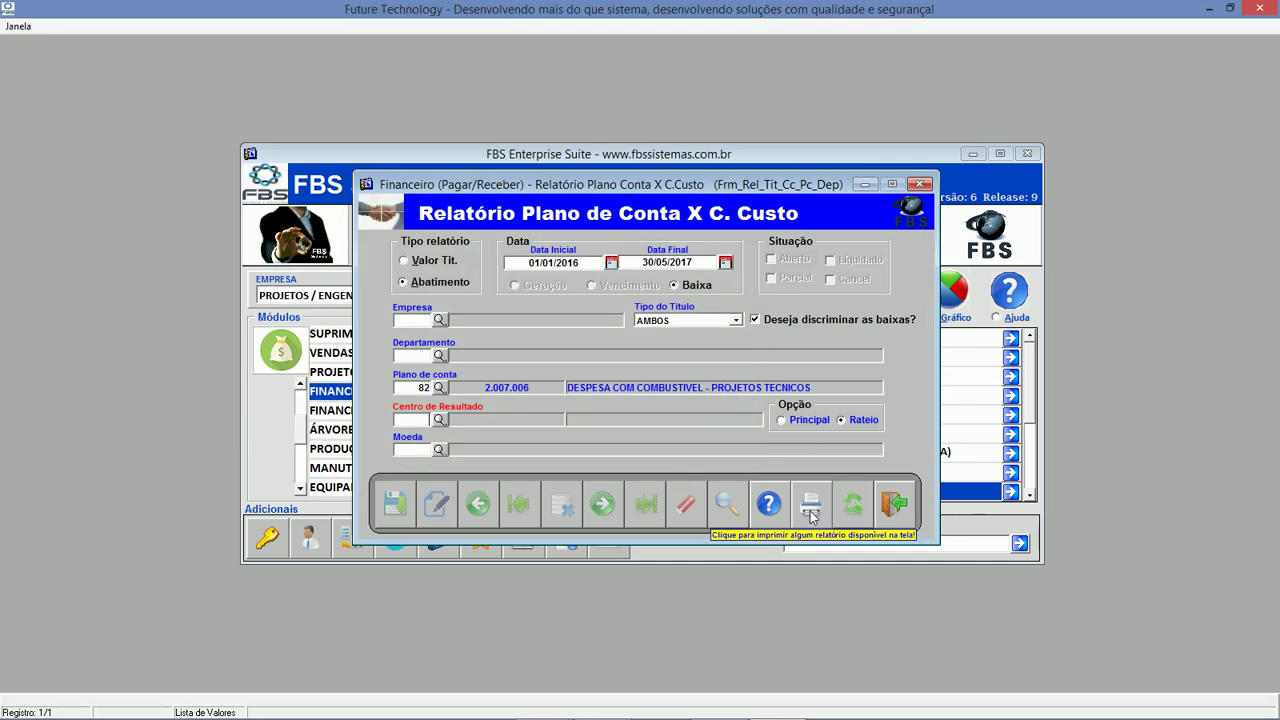
# Generate the fuel-expense report preview and maximize the Previsualizador window.
pyautogui.click(811, 512)
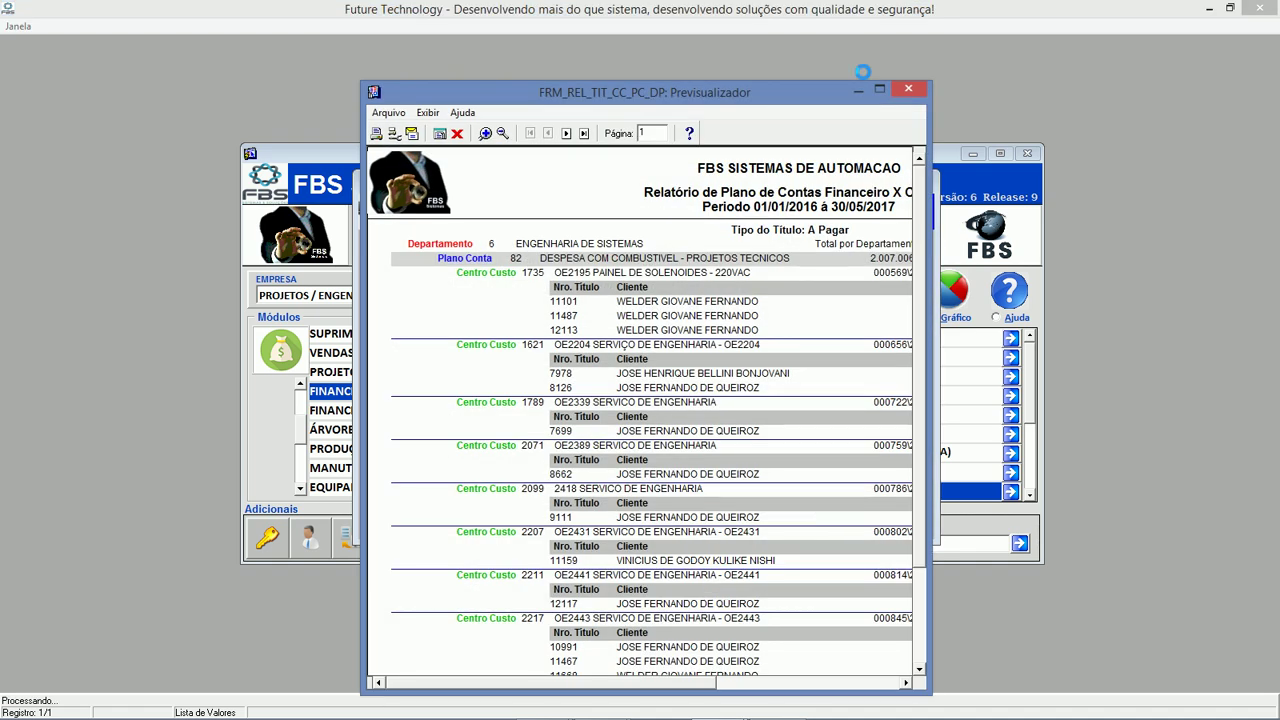
pyautogui.click(879, 90)
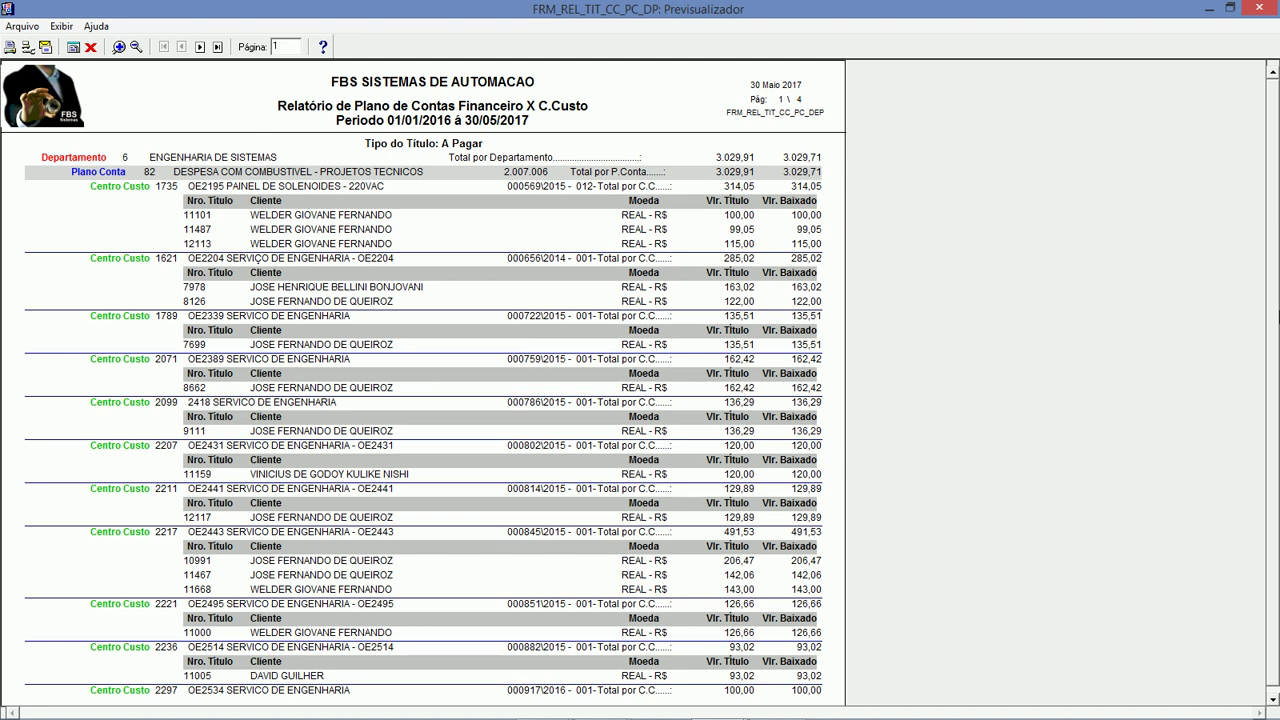
pyautogui.scroll(-1, 1243, 437)
# Check the last page's 5.131,76 grand total, then page back to page 1.
pyautogui.click(217, 47)
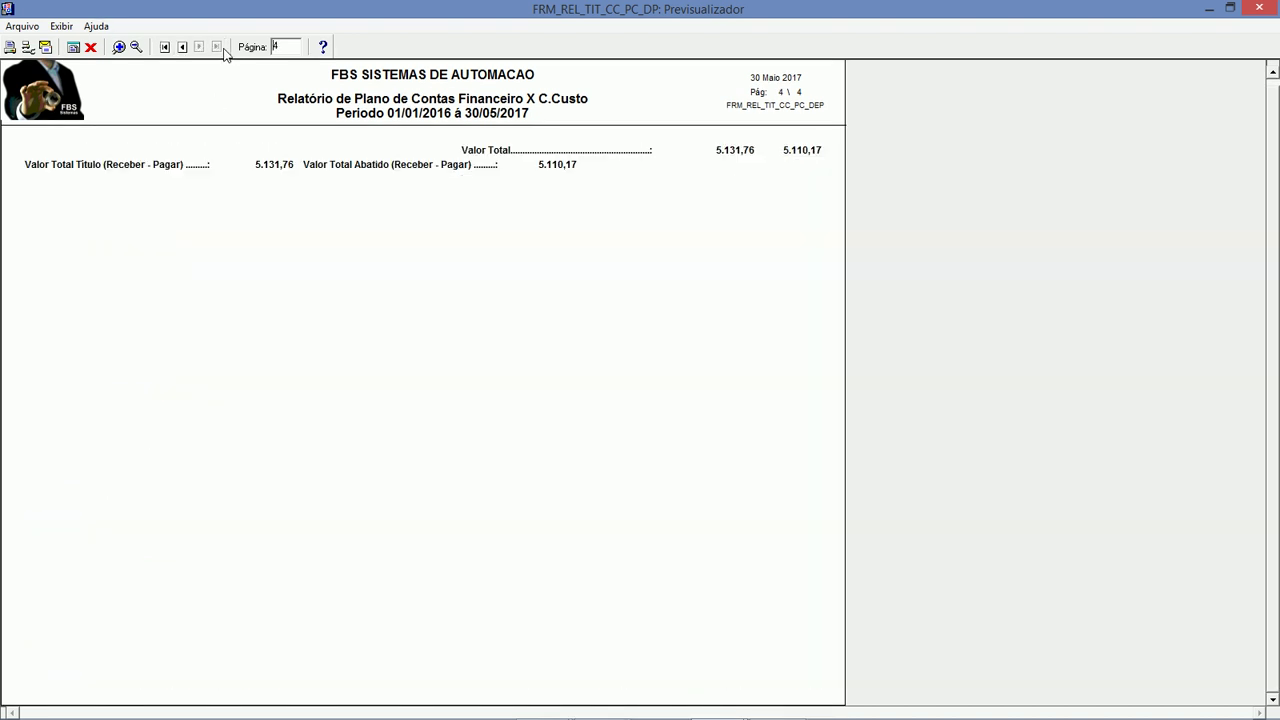
pyautogui.scroll(1, 1268, 180)
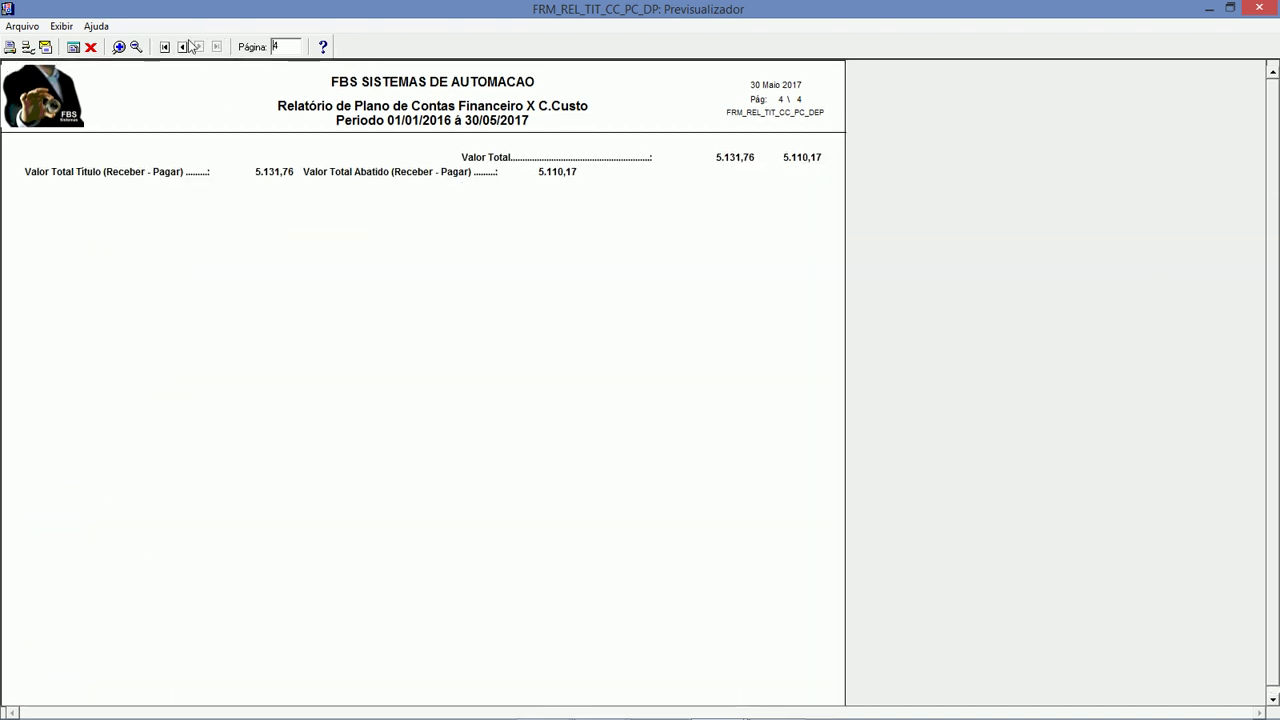
pyautogui.click(183, 48)
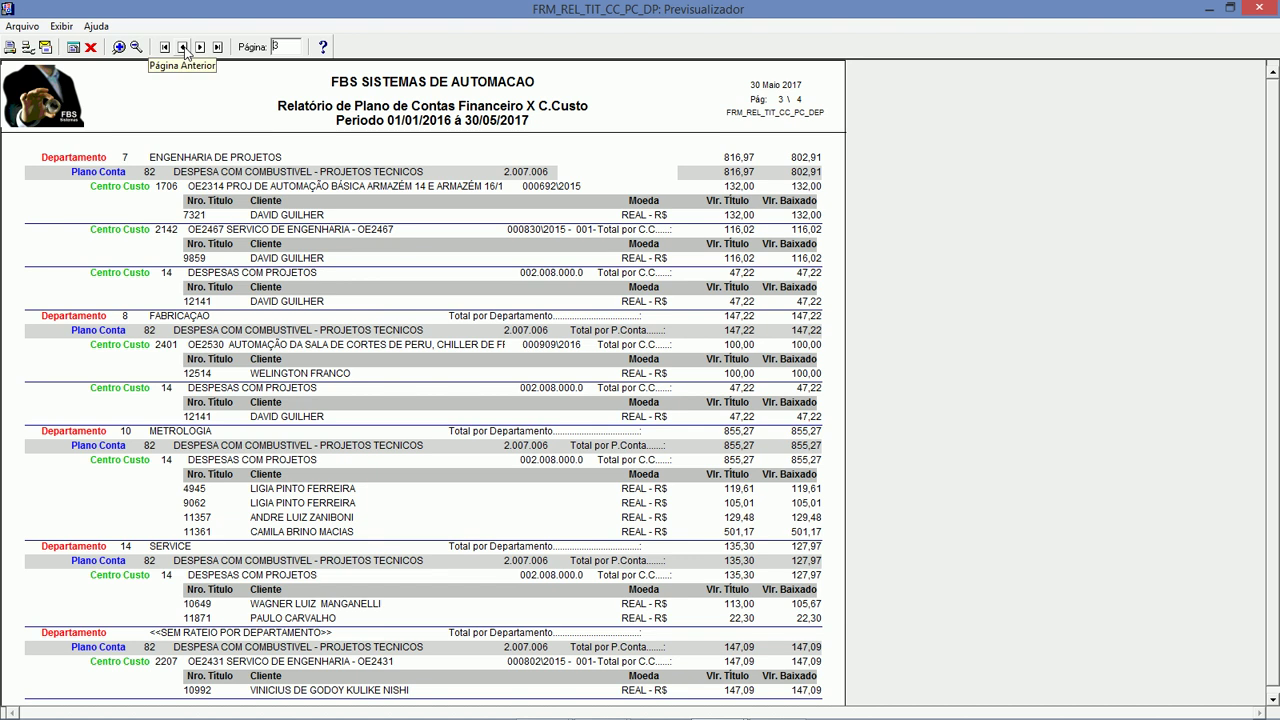
pyautogui.click(183, 48)
pyautogui.click(183, 48)
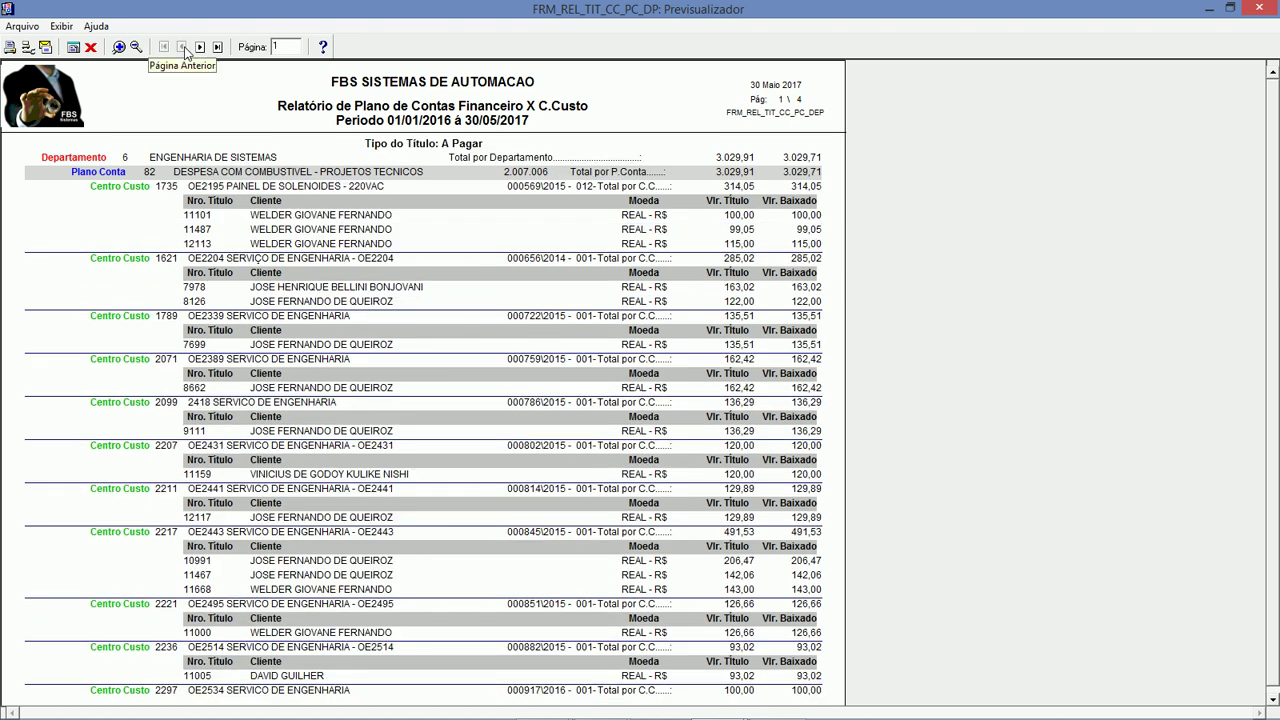
# Close the report preview and settings, and select the PROJETOS (ORCAMENTÁRIO) module.
pyautogui.click(90, 47)
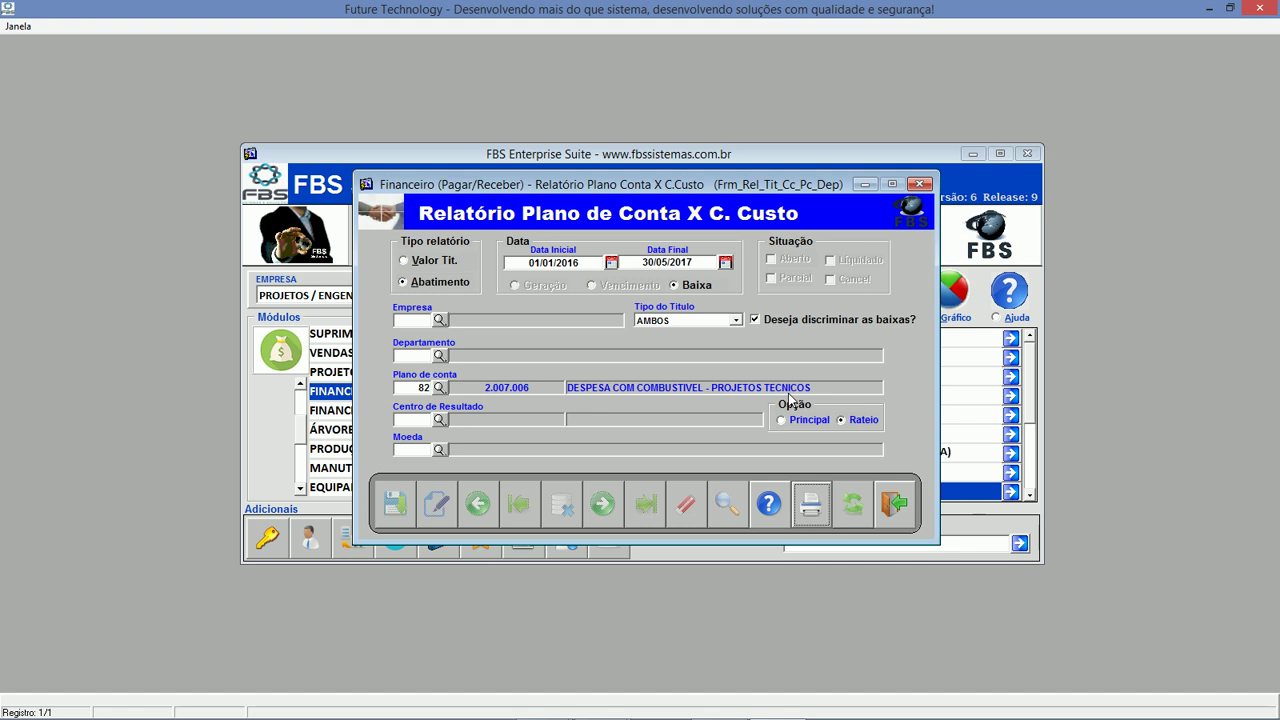
pyautogui.click(894, 503)
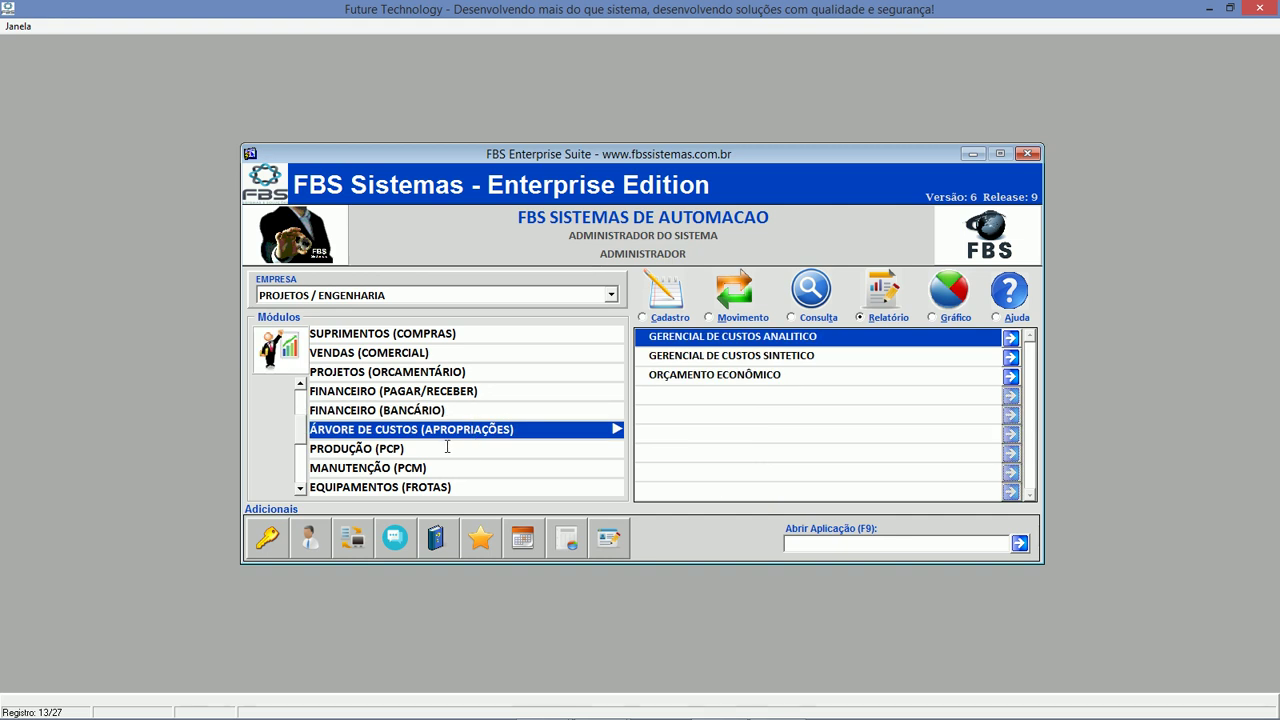
pyautogui.click(301, 385)
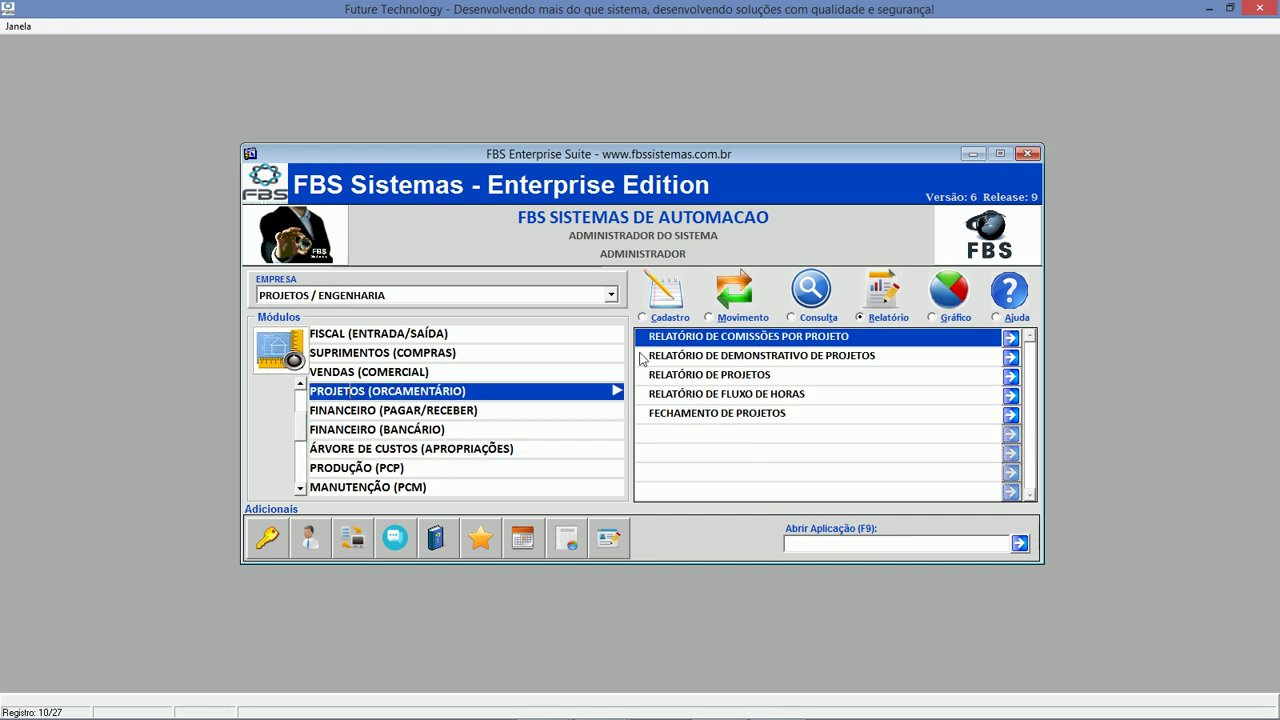
# List the PROJETOS reports, then switch to the closing slide window.
pyautogui.click(800, 318)
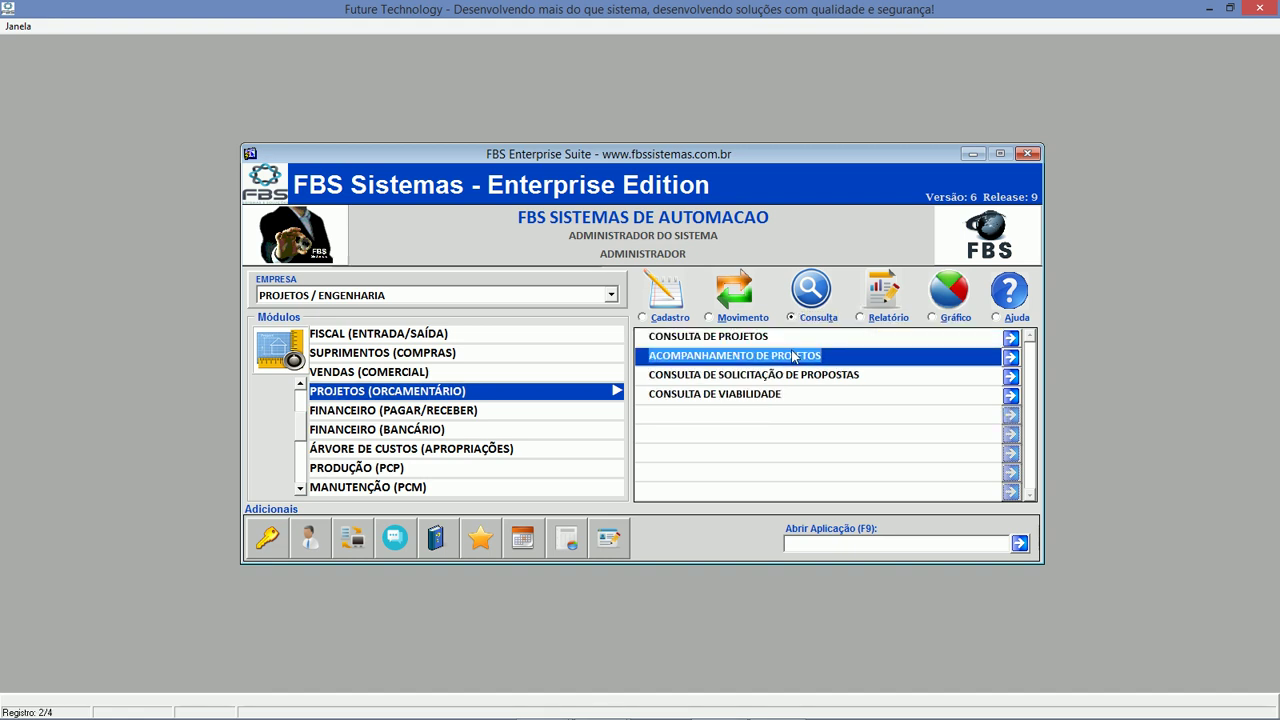
pyautogui.click(903, 320)
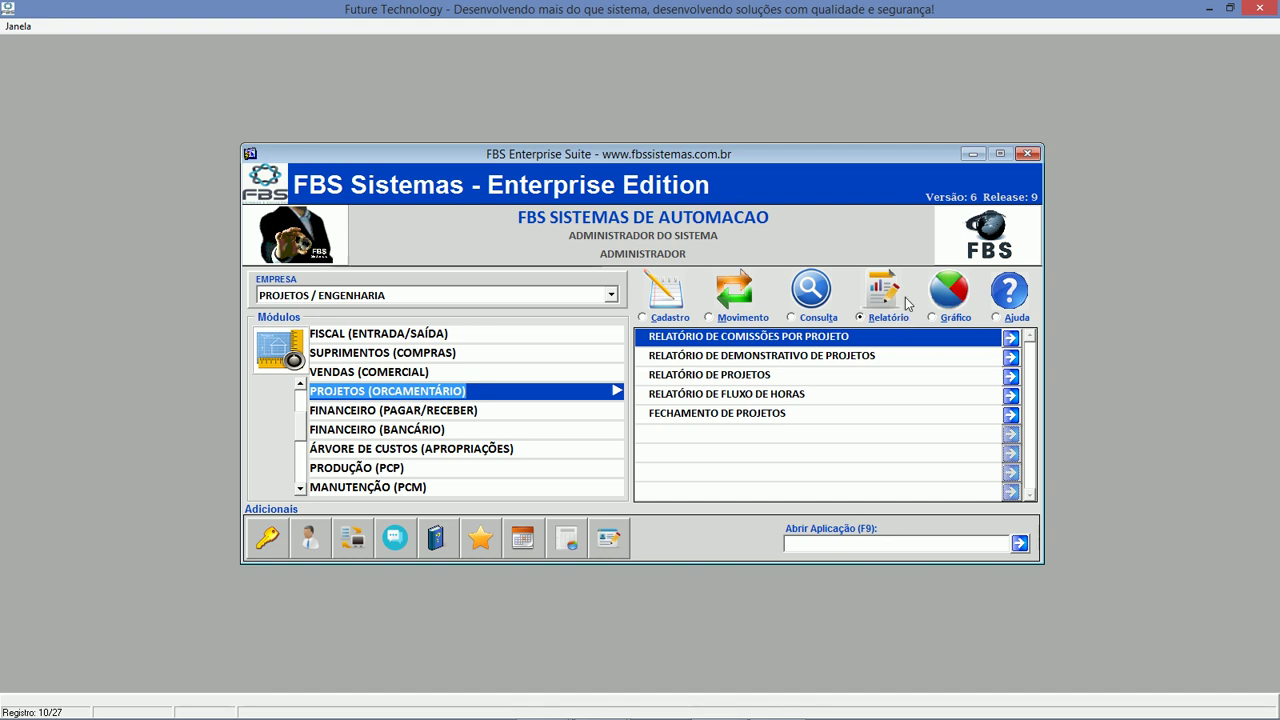
pyautogui.hotkey('alt', 'Tab')
pyautogui.hotkey('alt', 'Tab')
pyautogui.hotkey('alt', 'Tab')
pyautogui.hotkey('alt', 'Tab')
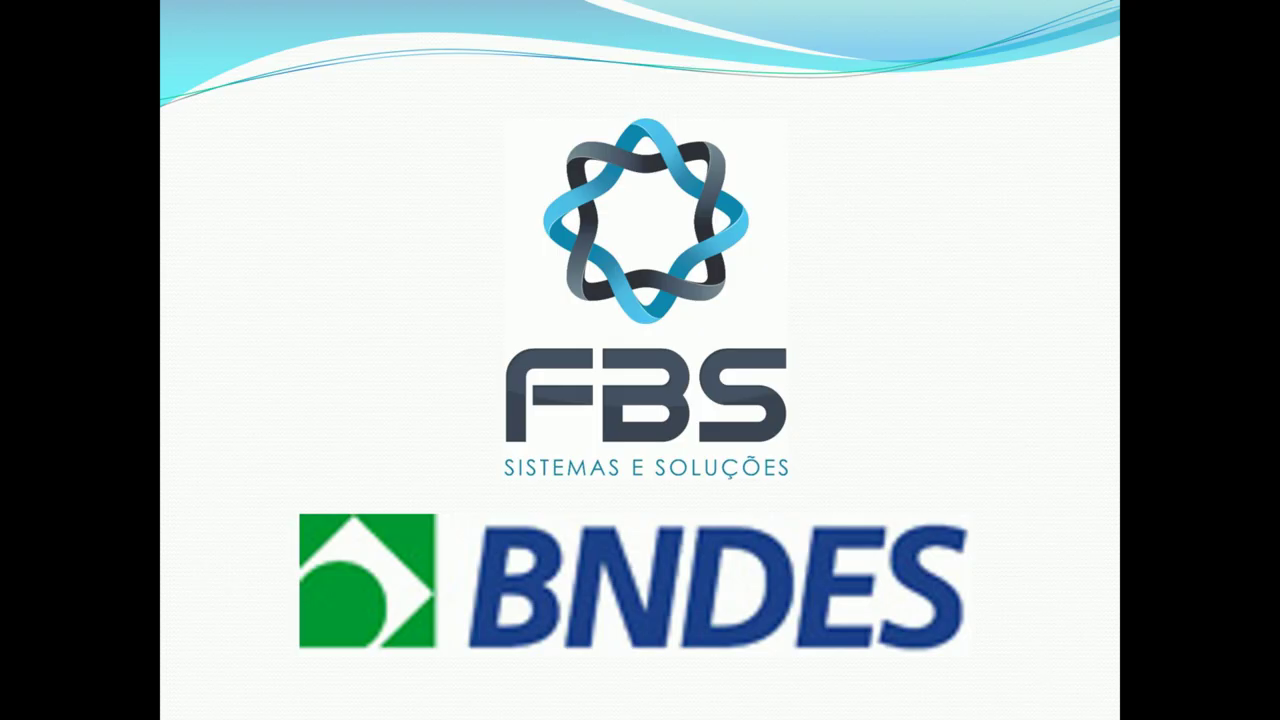